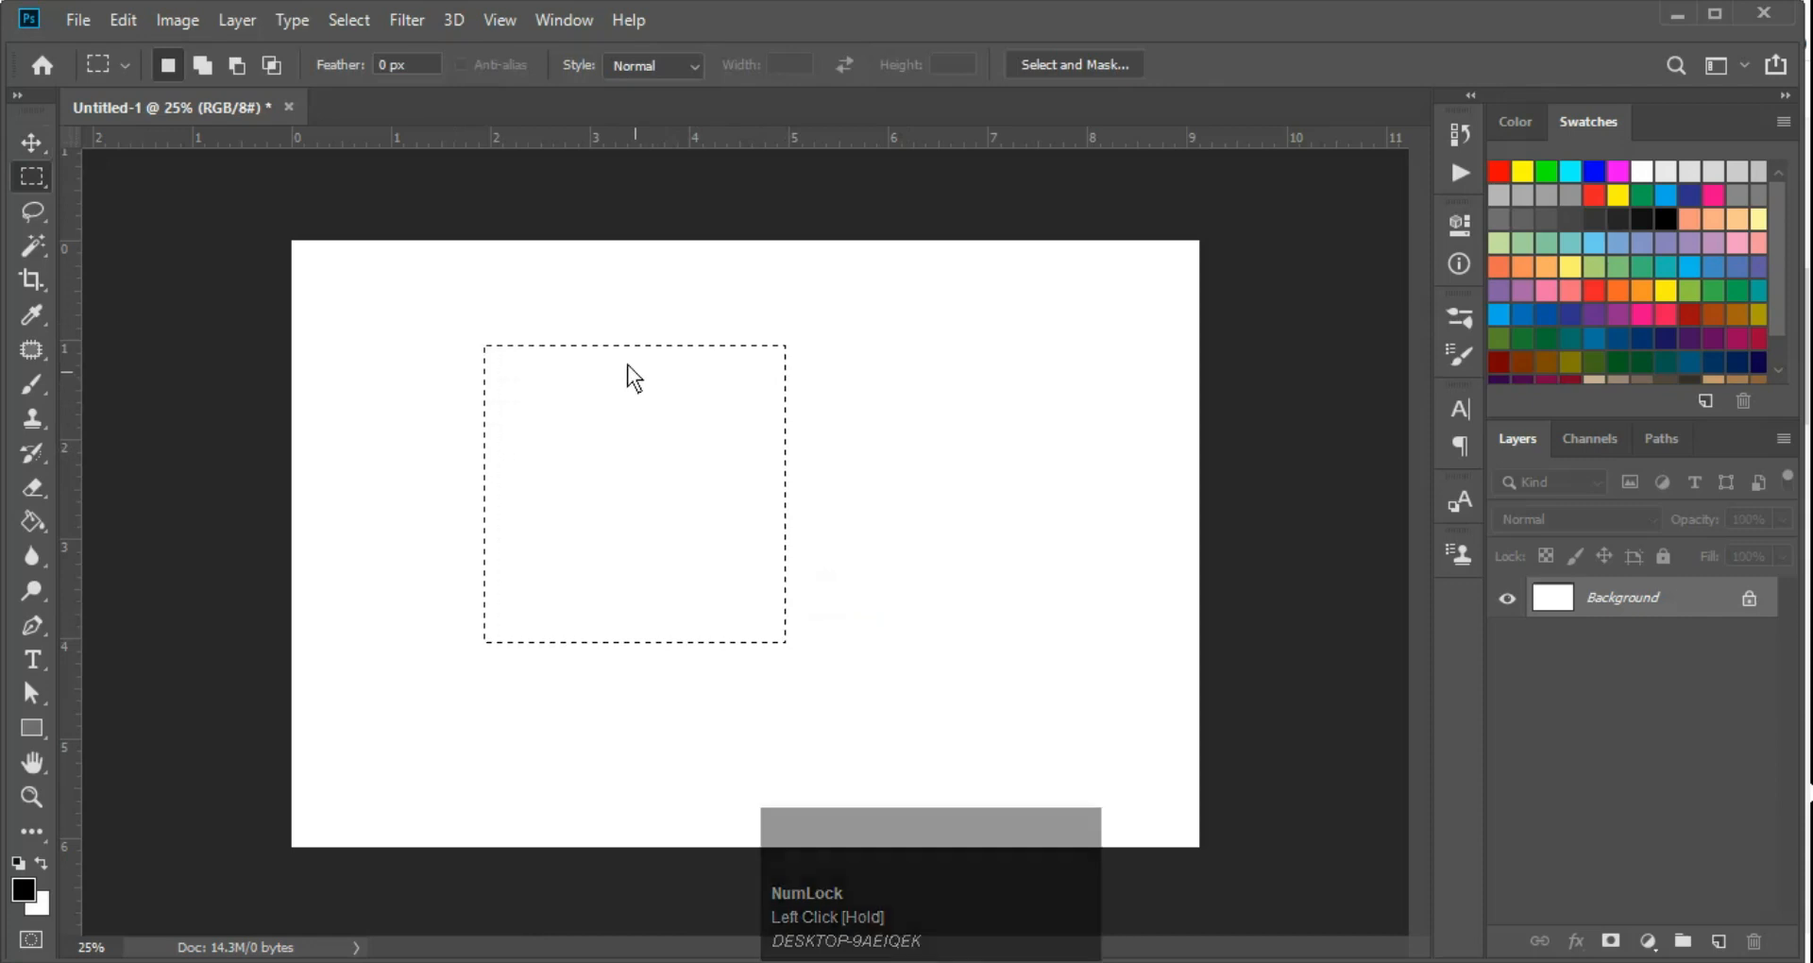
Show transform controls on the rectangular selection and distort it, raising its upper-right corner and pulling its lower-left corner outward
key(v)
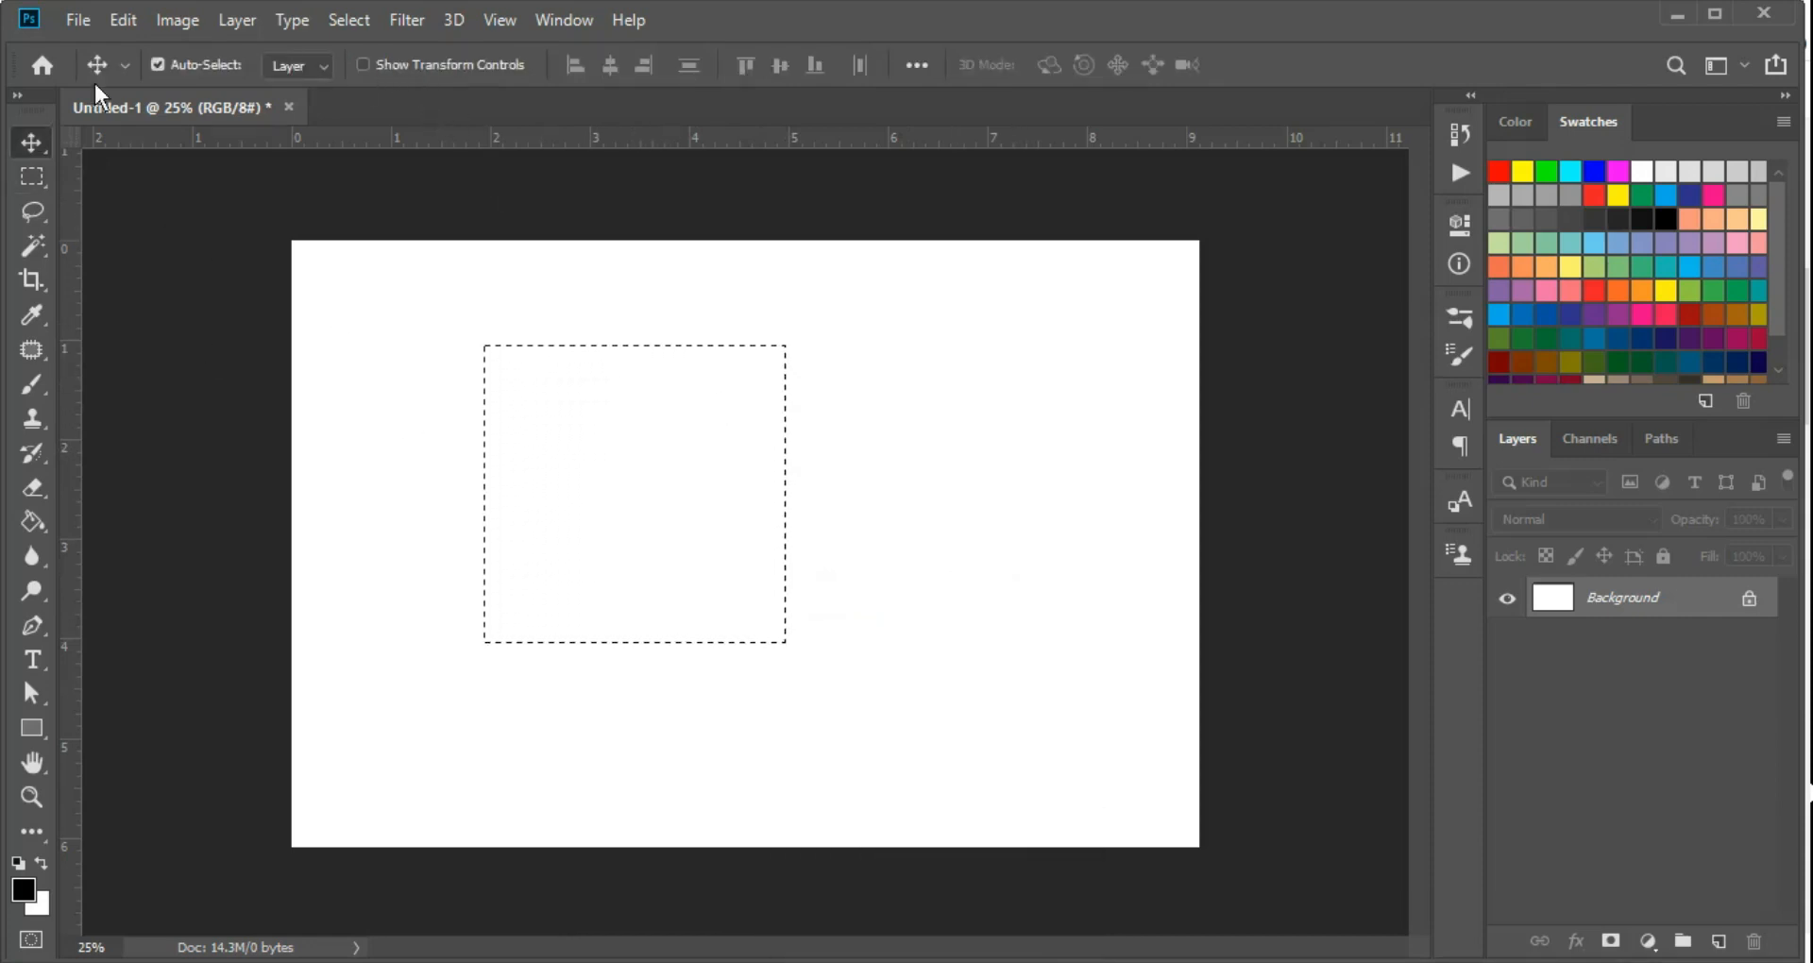
click(360, 64)
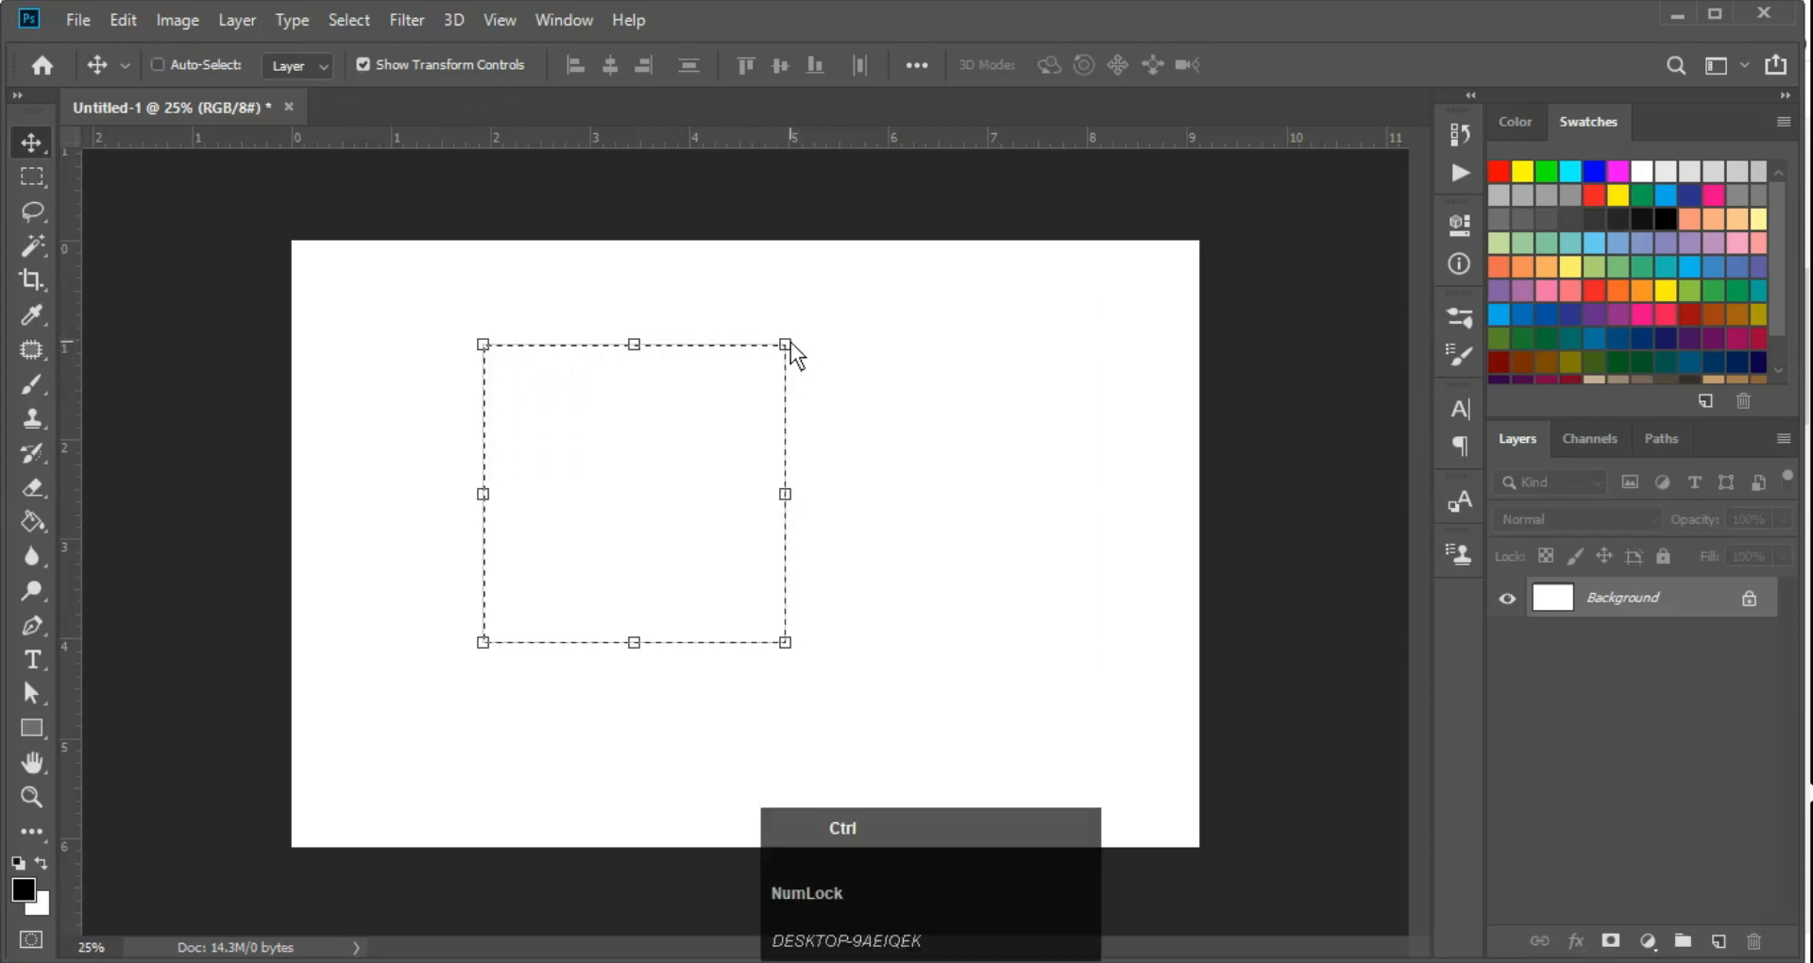
drag(784, 347, 682, 461)
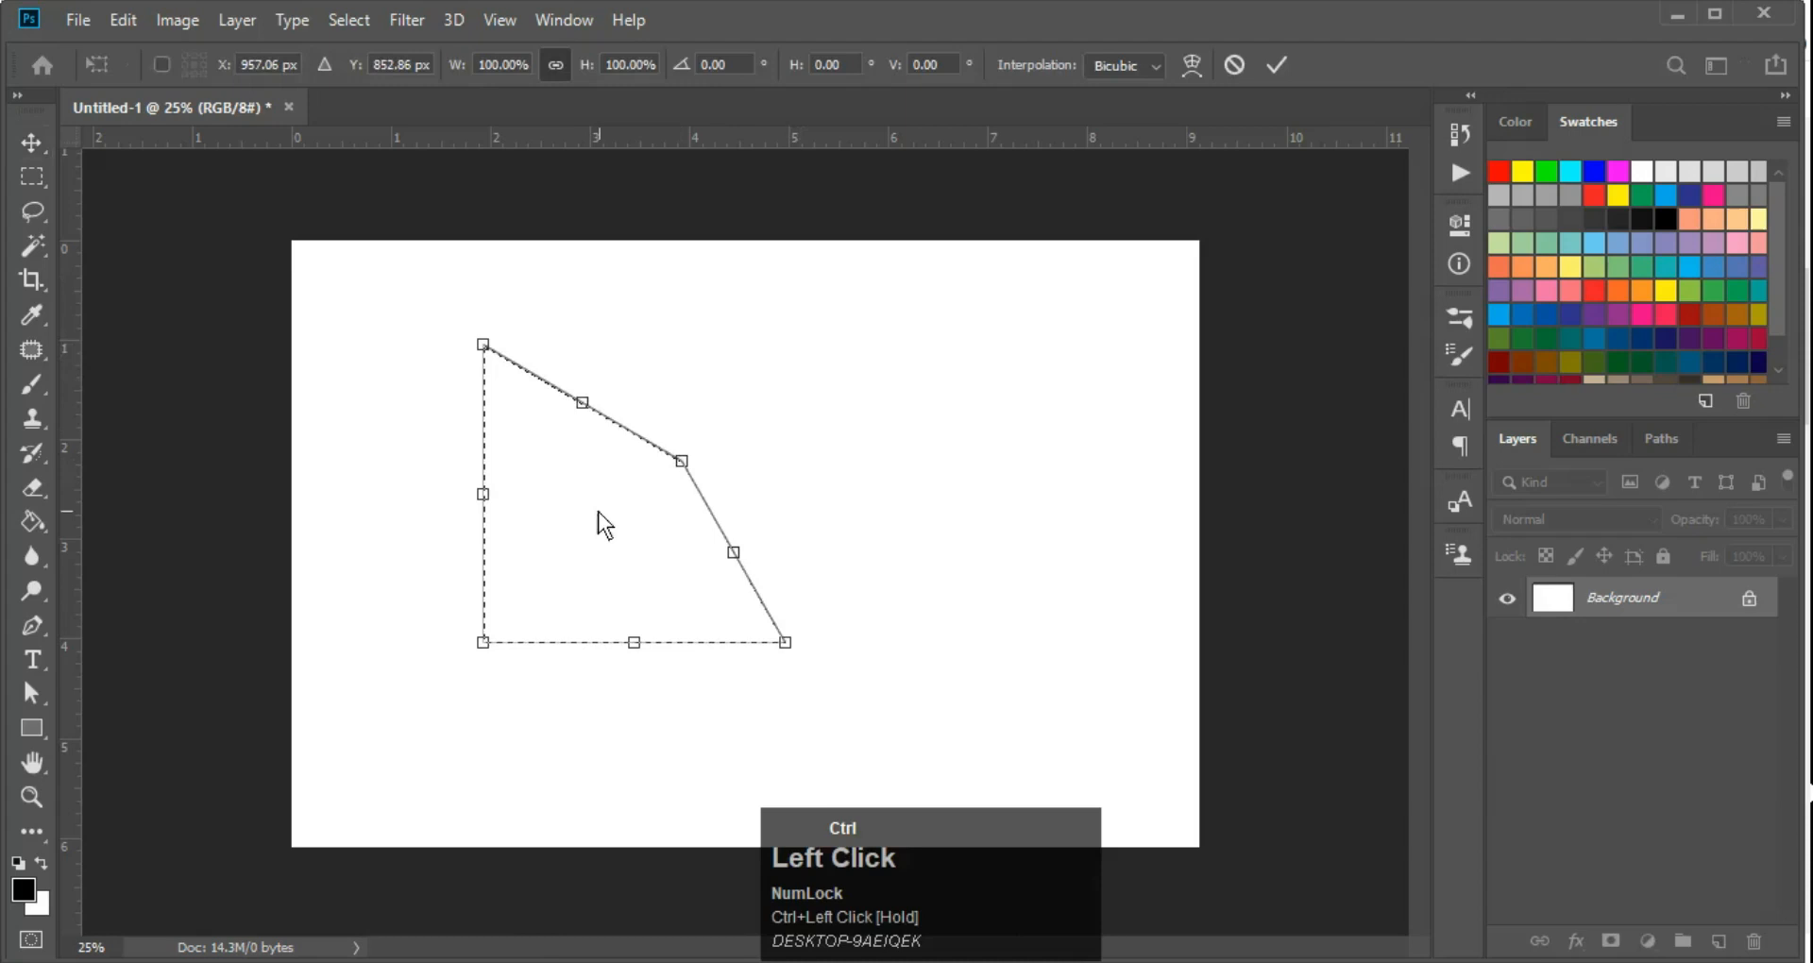
drag(489, 639, 432, 655)
drag(681, 462, 788, 318)
key(Return)
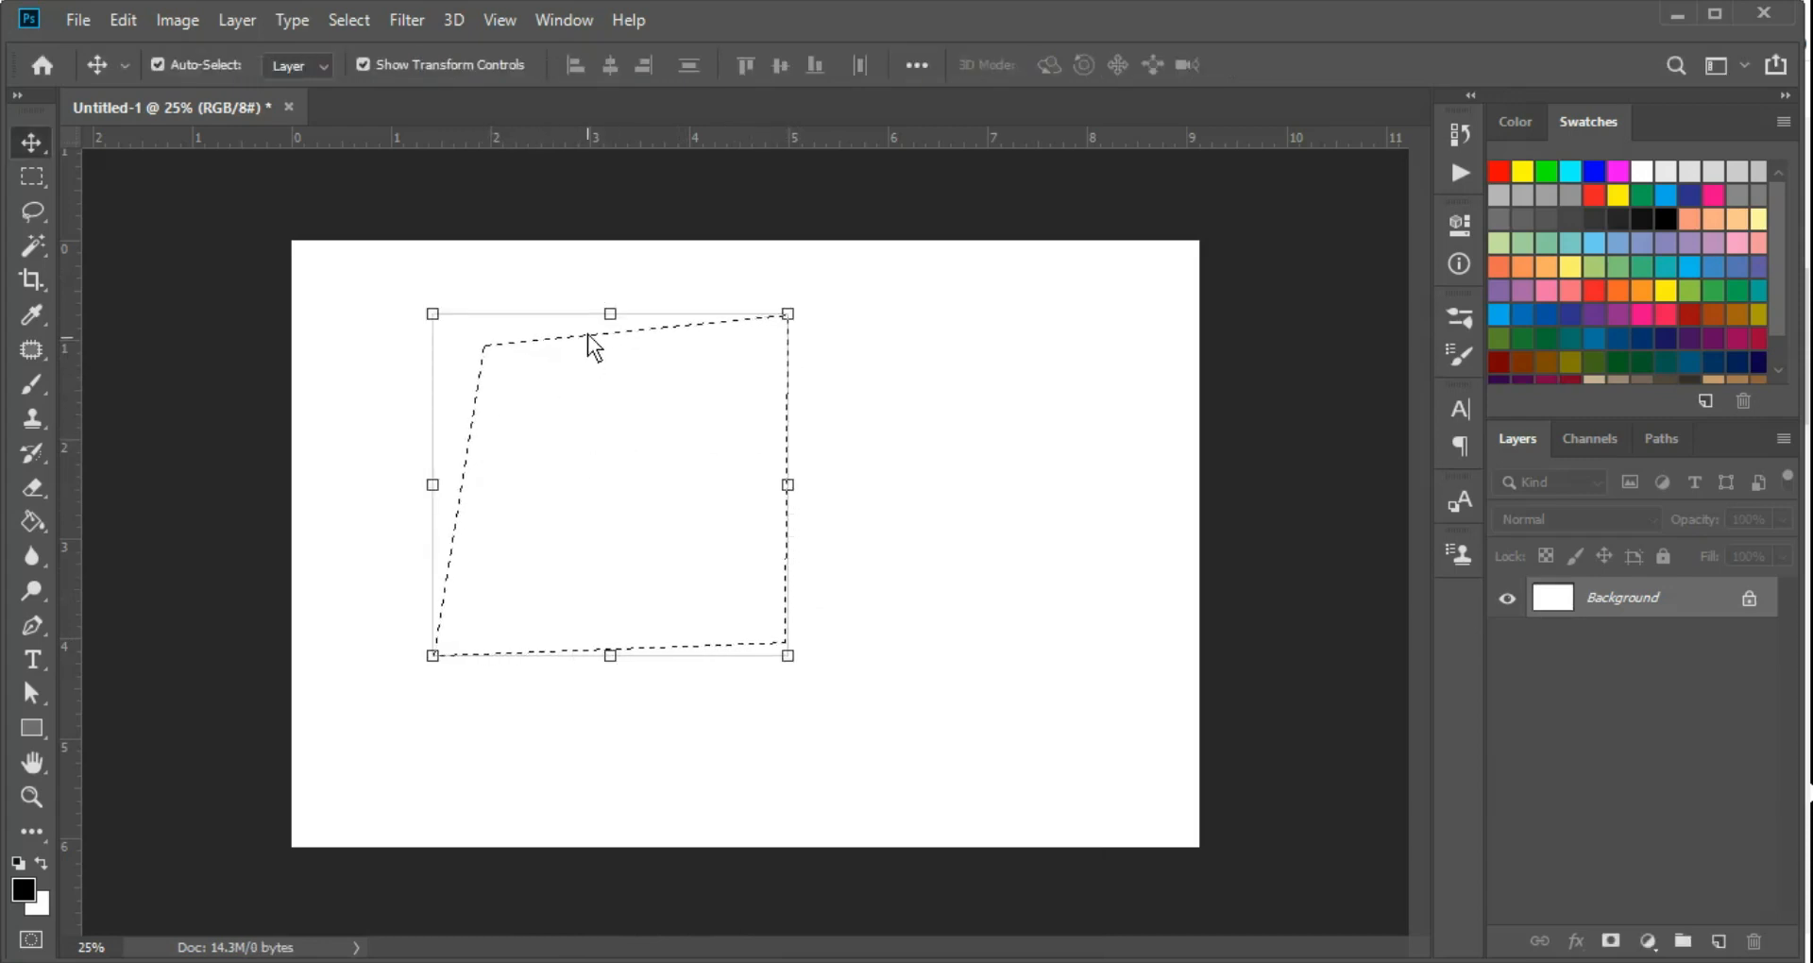
Transform the distorted selection again from its upper-left corner, apply the change and deselect it
drag(434, 315, 991, 491)
key(Return)
key(ctrl+d)
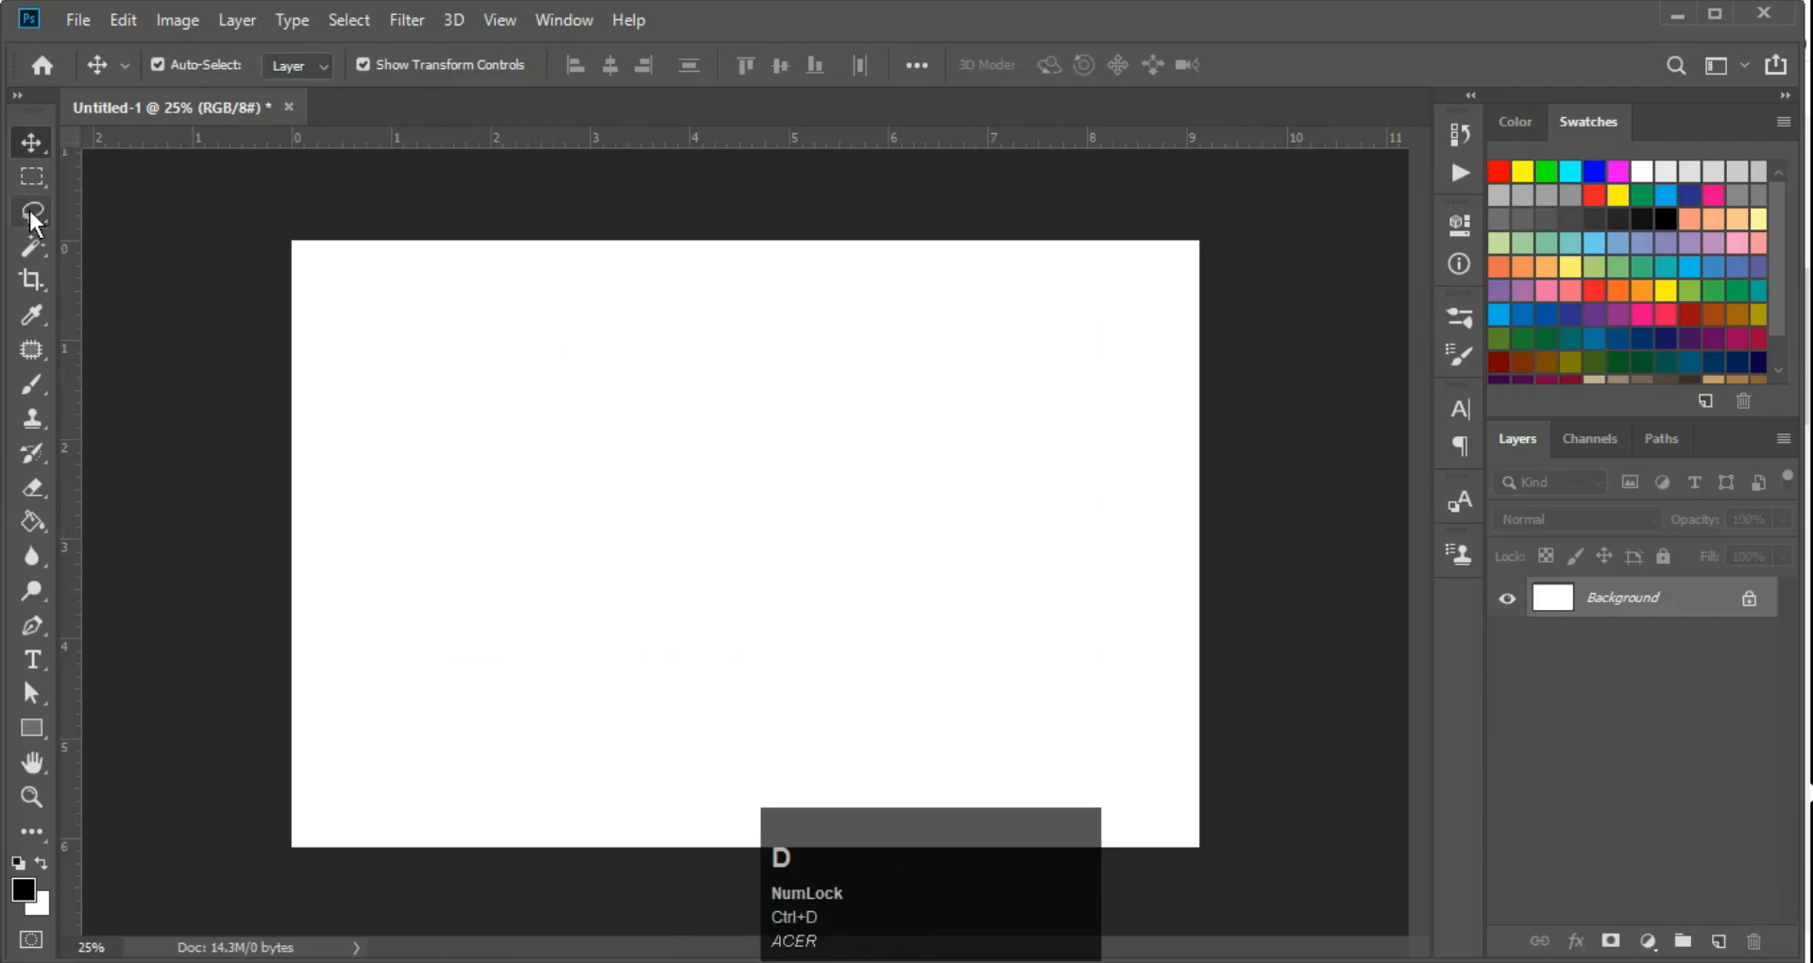
Draw a large irregular freehand selection across the canvas with the Lasso tool, then deselect it
click(29, 209)
right_click(29, 208)
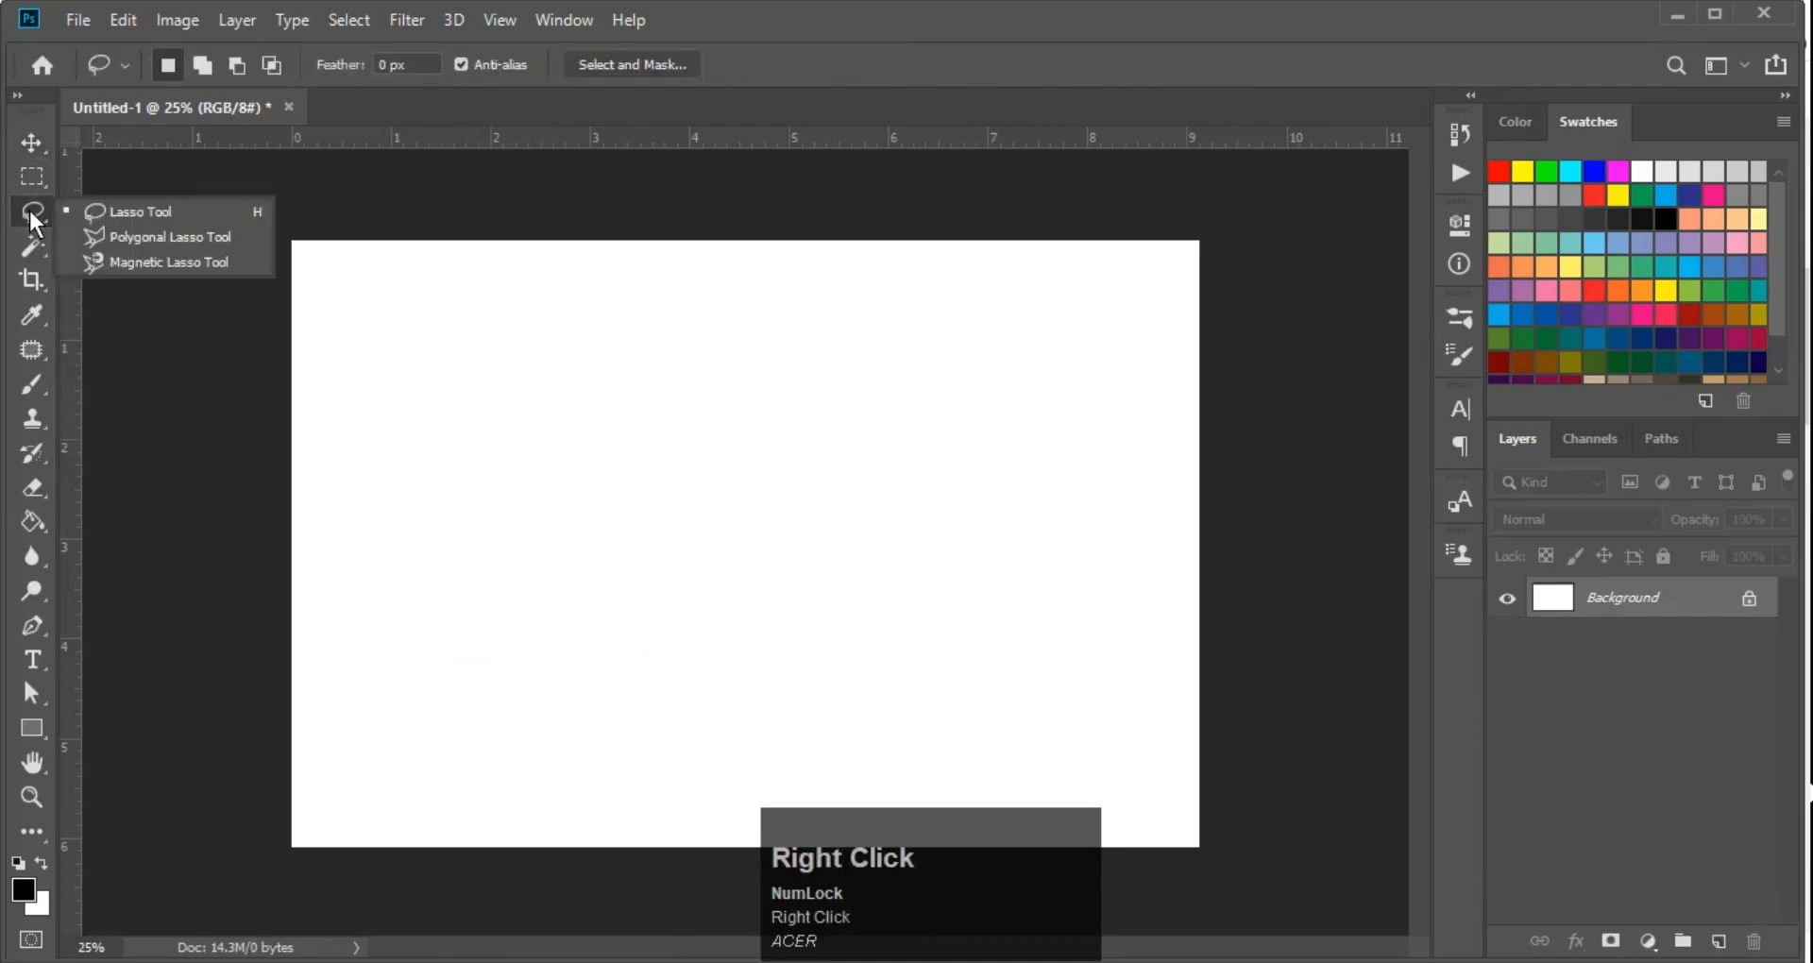
click(202, 212)
mouse_move(659, 501)
mouse_down()
mouse_move(716, 268)
mouse_move(1067, 315)
mouse_move(893, 672)
mouse_move(693, 636)
mouse_move(530, 461)
mouse_up()
drag(638, 499, 671, 531)
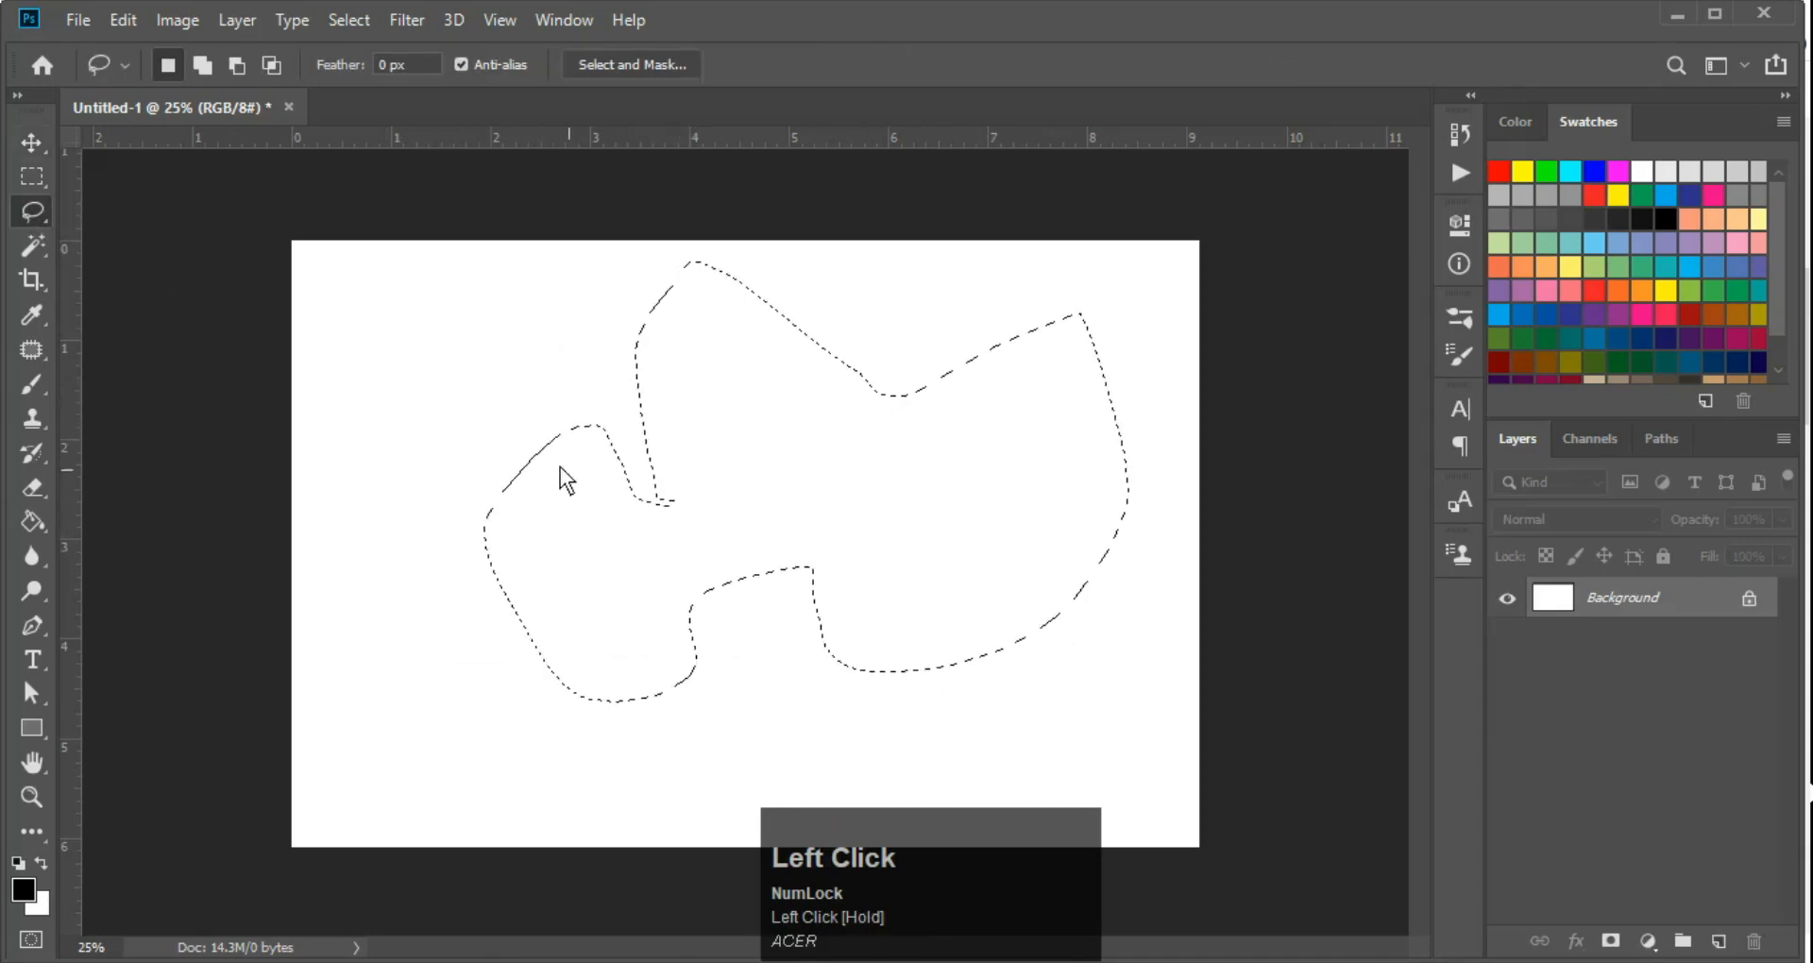
key(ctrl+d)
Draw two more closed freehand selections with the Lasso tool, deselecting after each one
mouse_move(500, 360)
mouse_down()
mouse_move(702, 682)
mouse_move(982, 274)
mouse_move(479, 434)
mouse_up()
drag(479, 327, 482, 338)
key(ctrl+d)
mouse_move(518, 436)
mouse_down()
mouse_move(753, 316)
mouse_move(919, 485)
mouse_move(781, 717)
mouse_move(485, 575)
mouse_up()
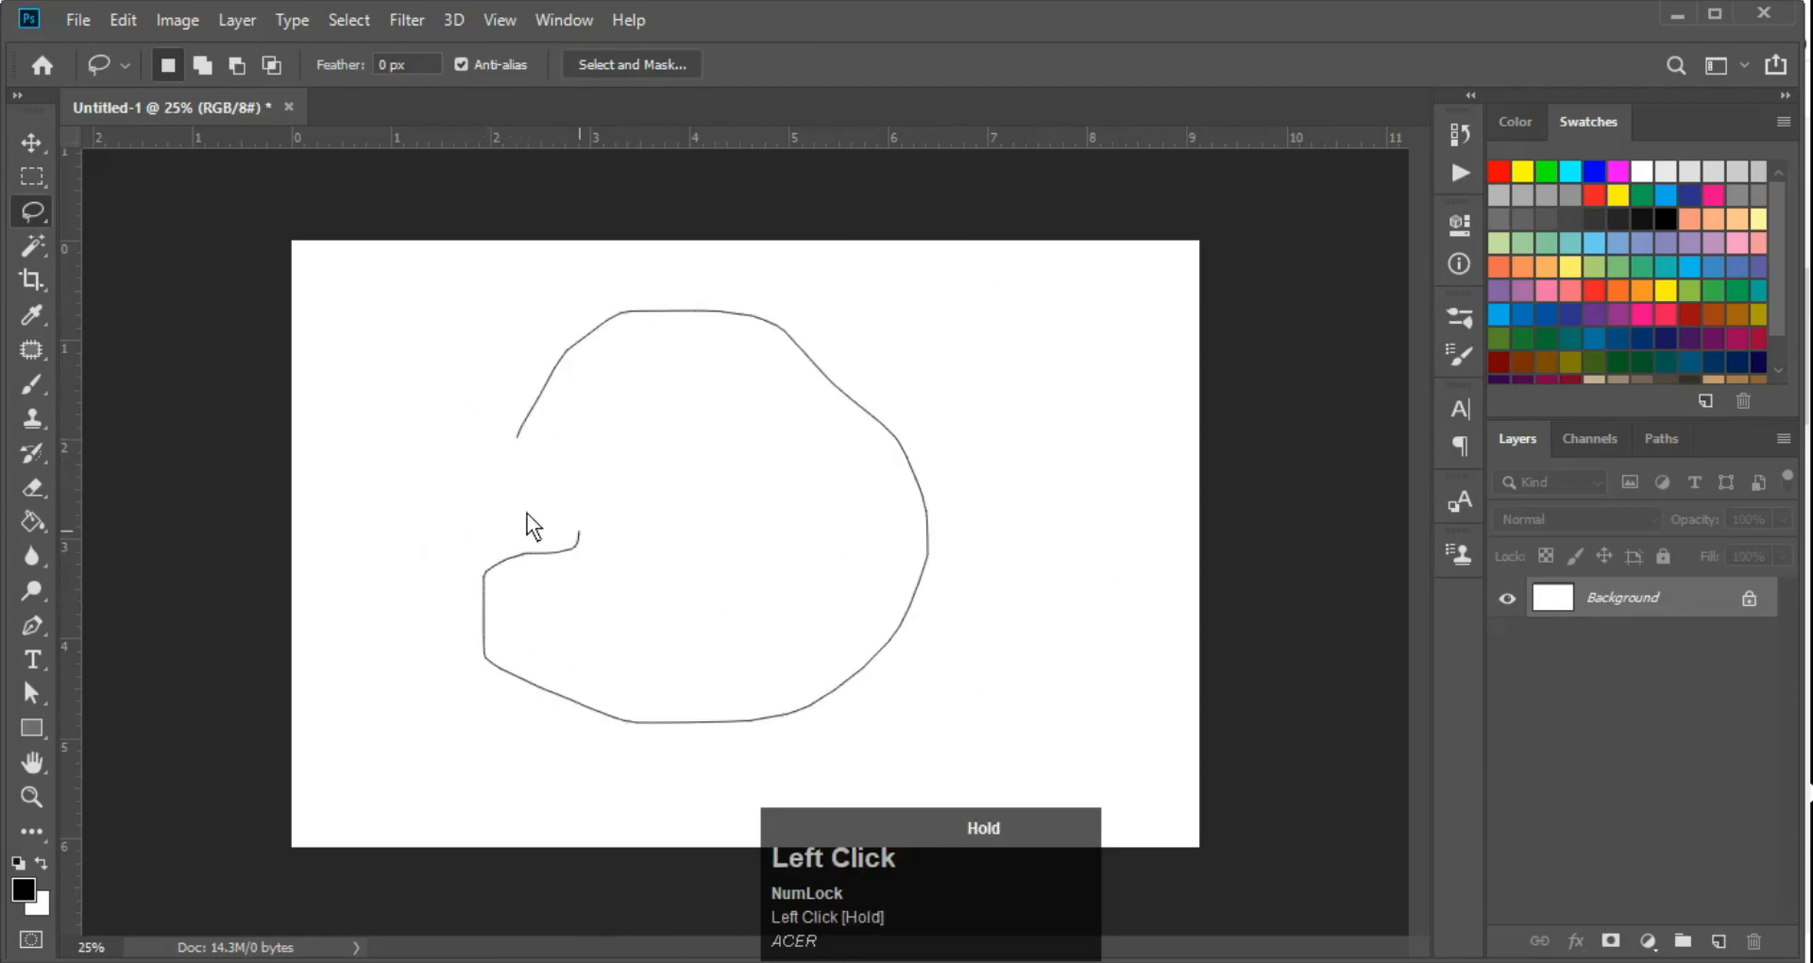
drag(521, 446, 521, 446)
key(ctrl+d)
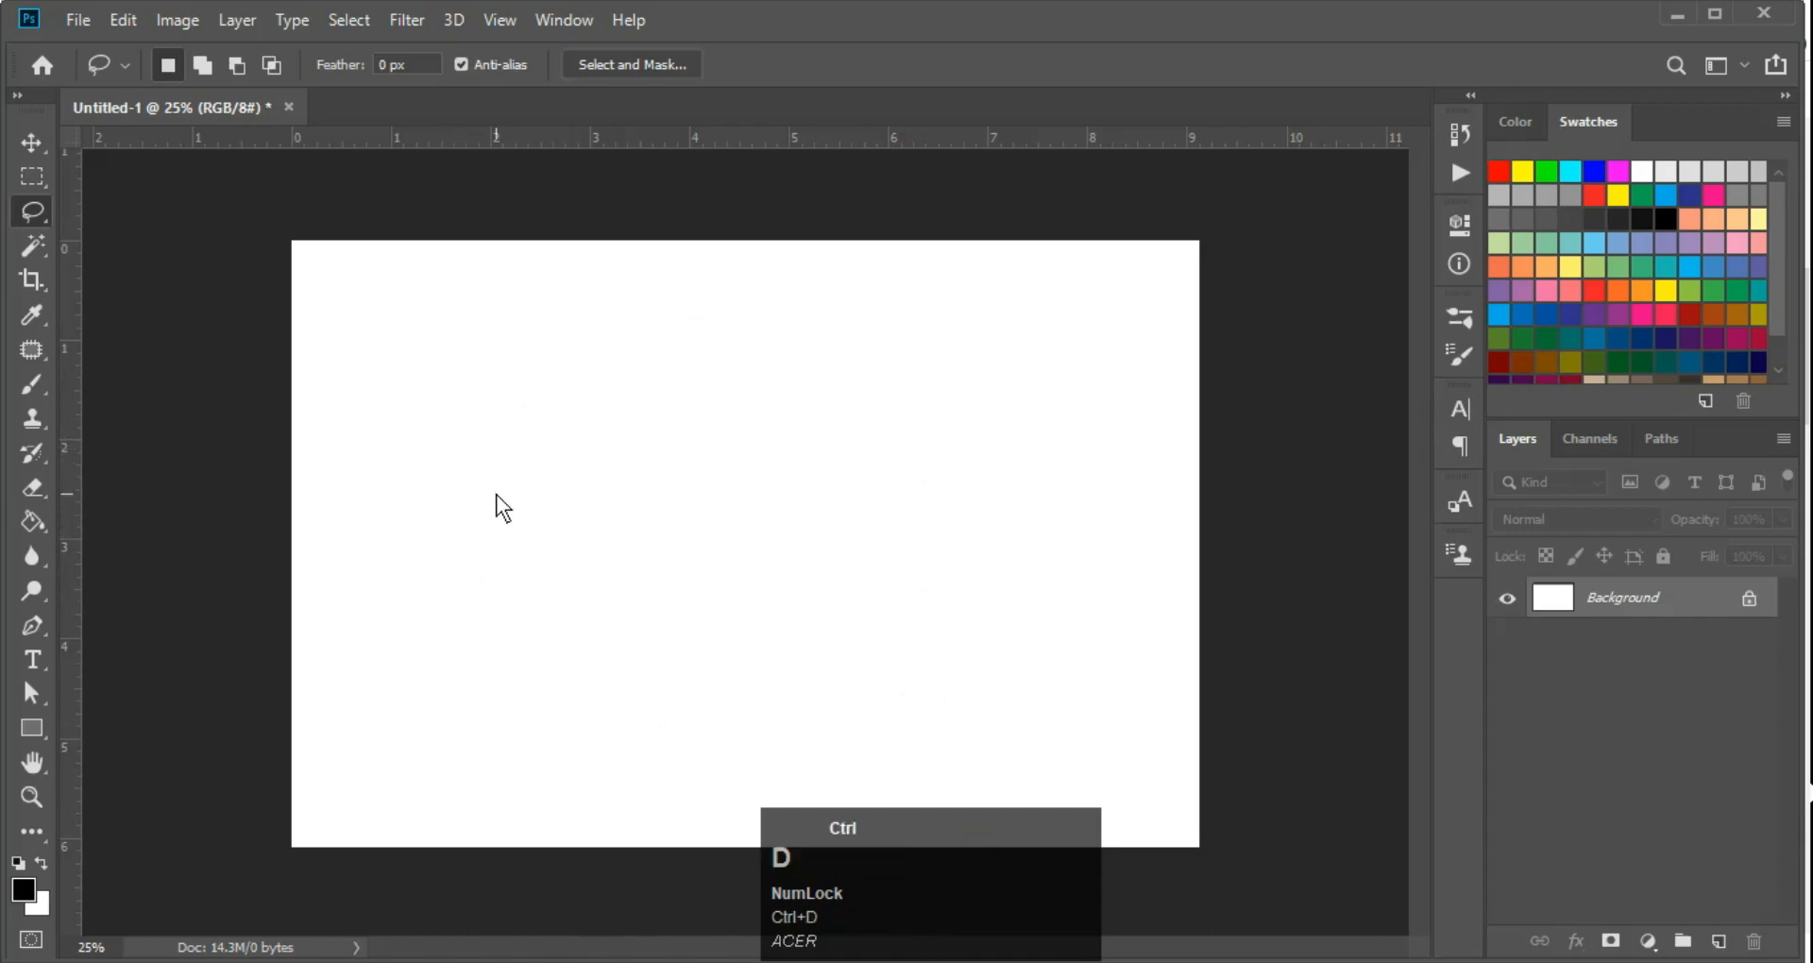
Switch from the Lasso tool to the Polygonal Lasso tool
right_click(32, 212)
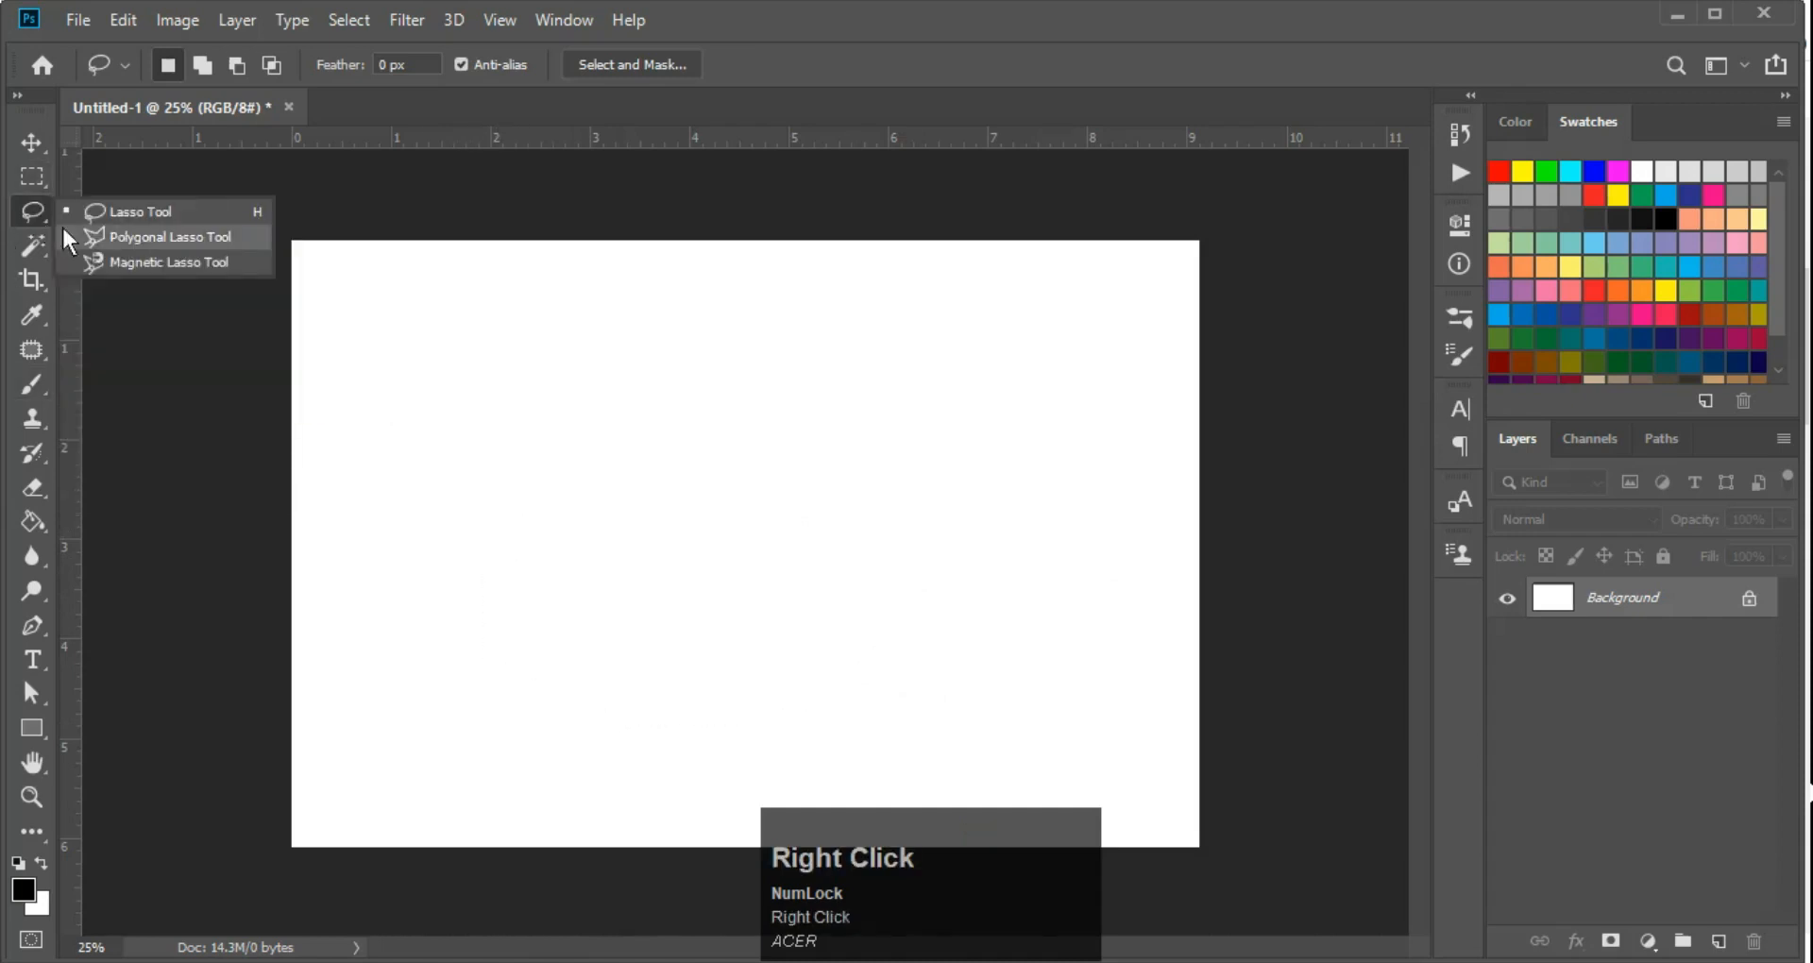
click(117, 240)
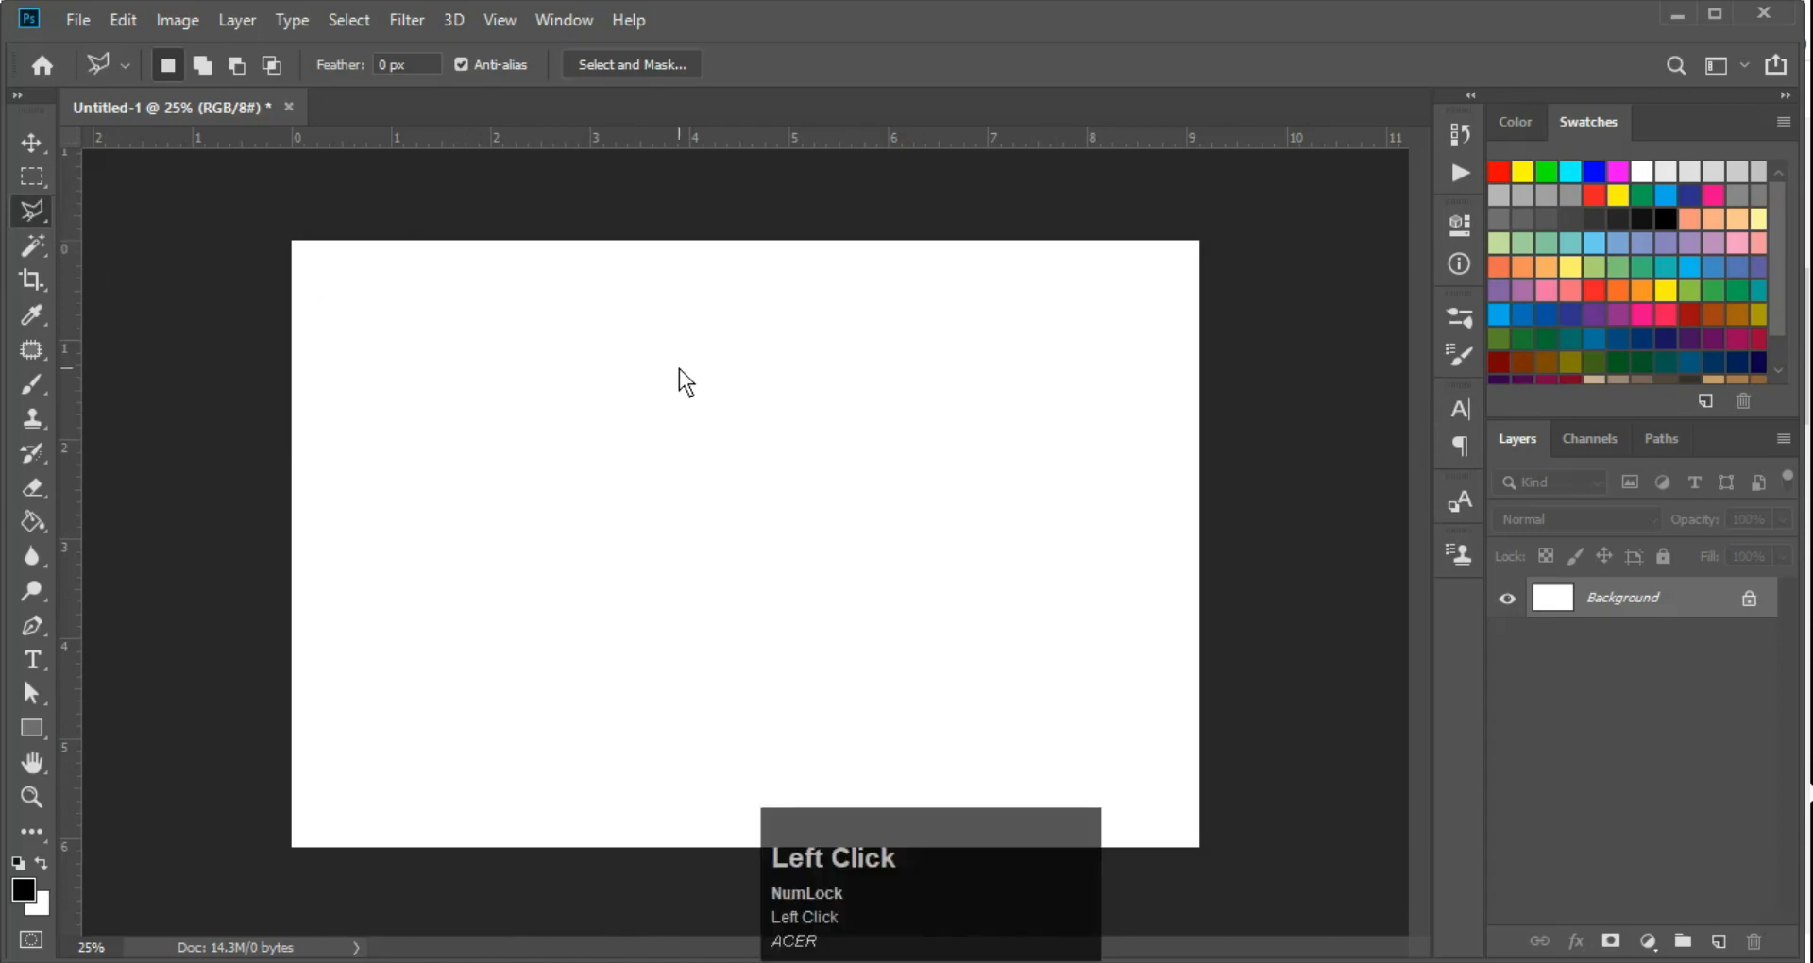
right_click(35, 206)
click(128, 239)
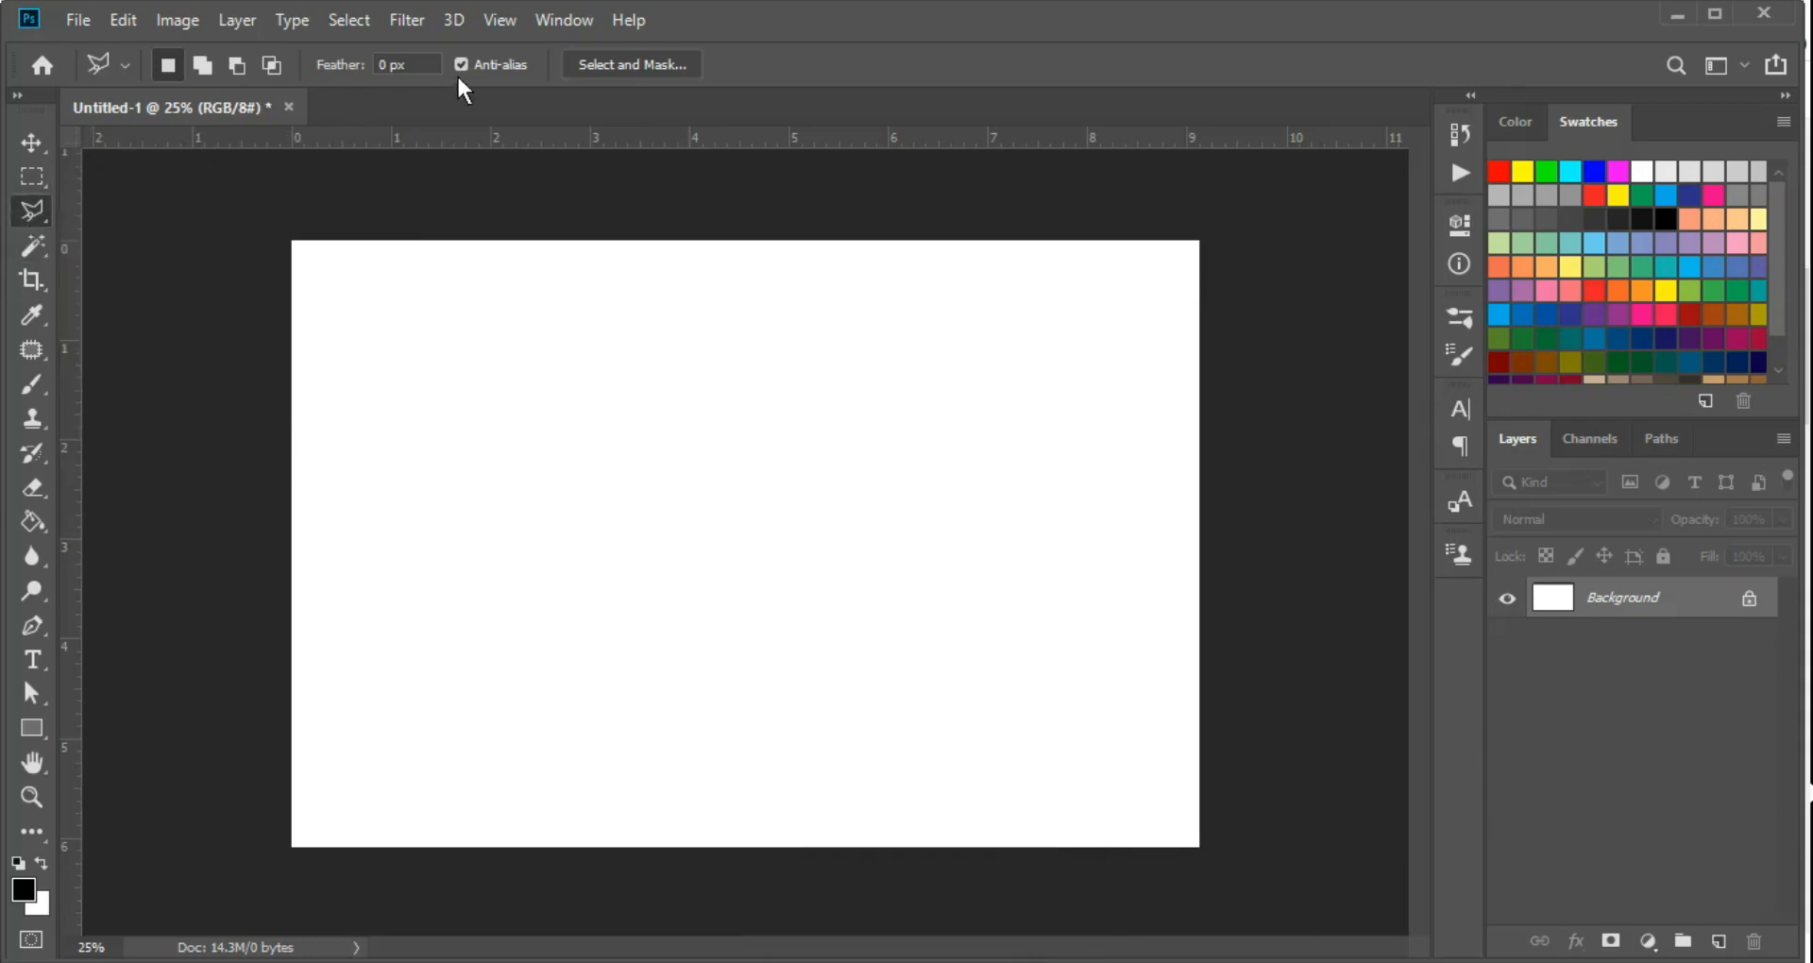
Draw one rectangular selection on the canvas with the Rectangular Marquee tool and deselect it
click(27, 176)
right_click(27, 178)
click(142, 173)
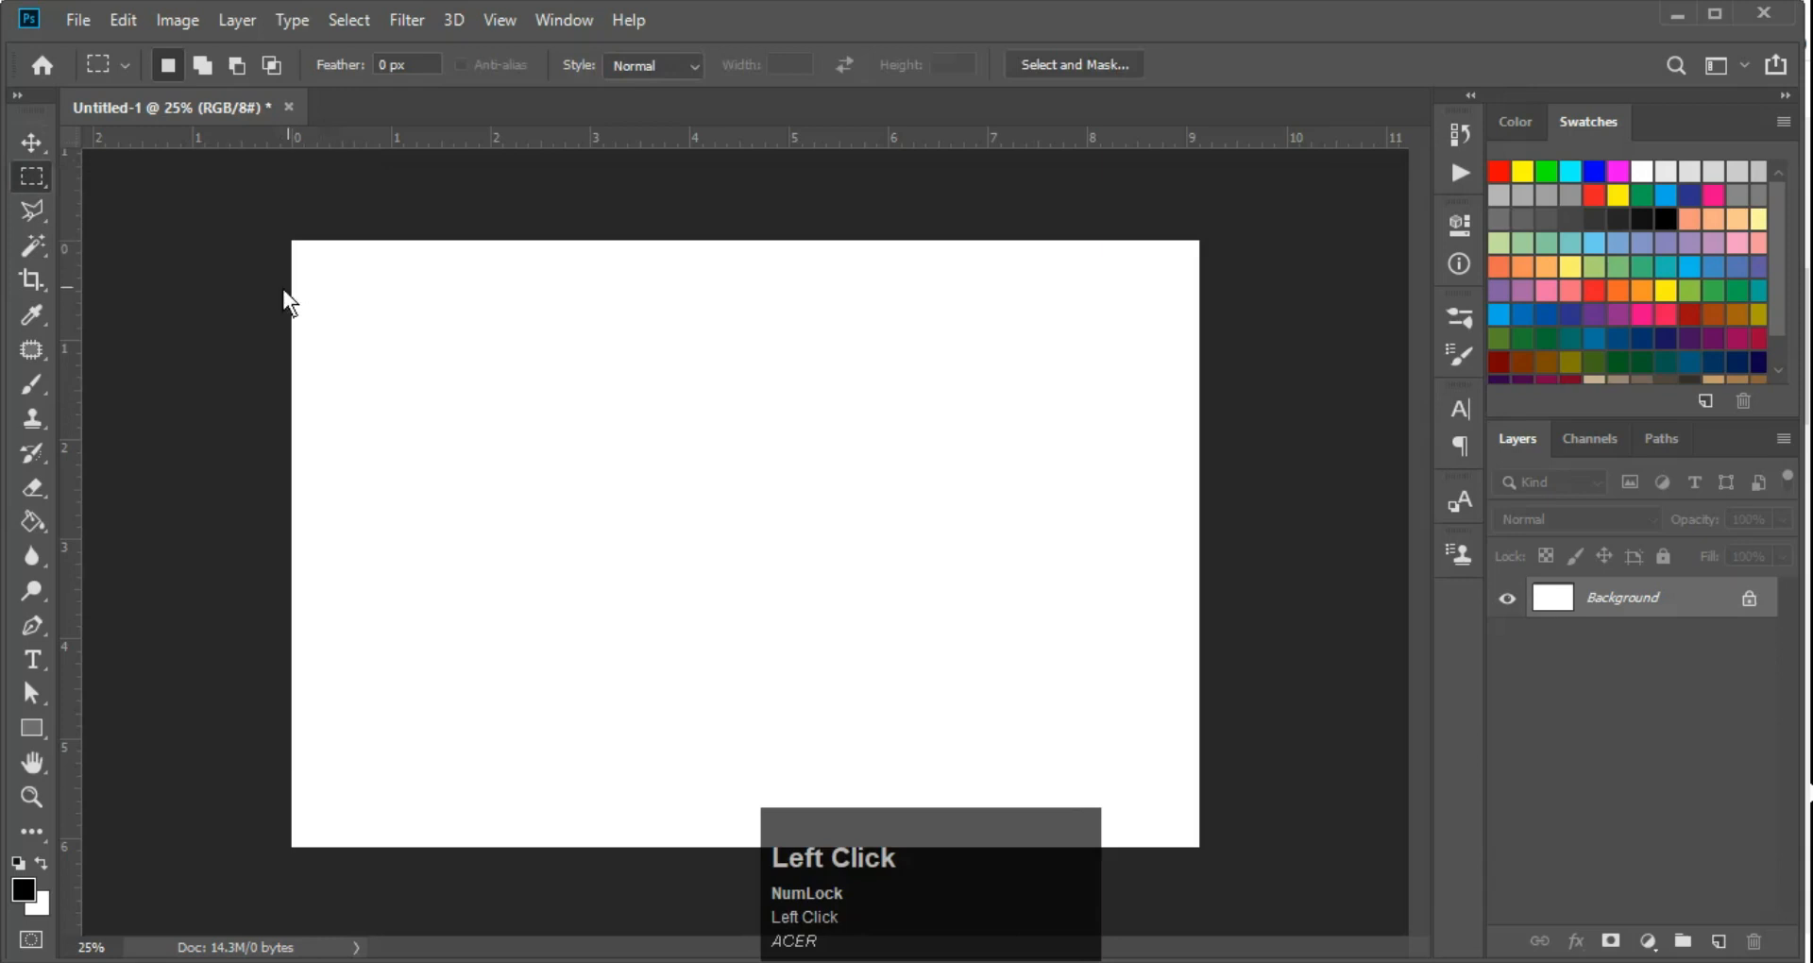
right_click(34, 181)
click(120, 172)
drag(472, 348, 709, 602)
key(ctrl+d)
Draw an elliptical selection on the canvas with the Elliptical Marquee tool and deselect it
key(shift+m)
drag(456, 381, 706, 610)
key(ctrl+d)
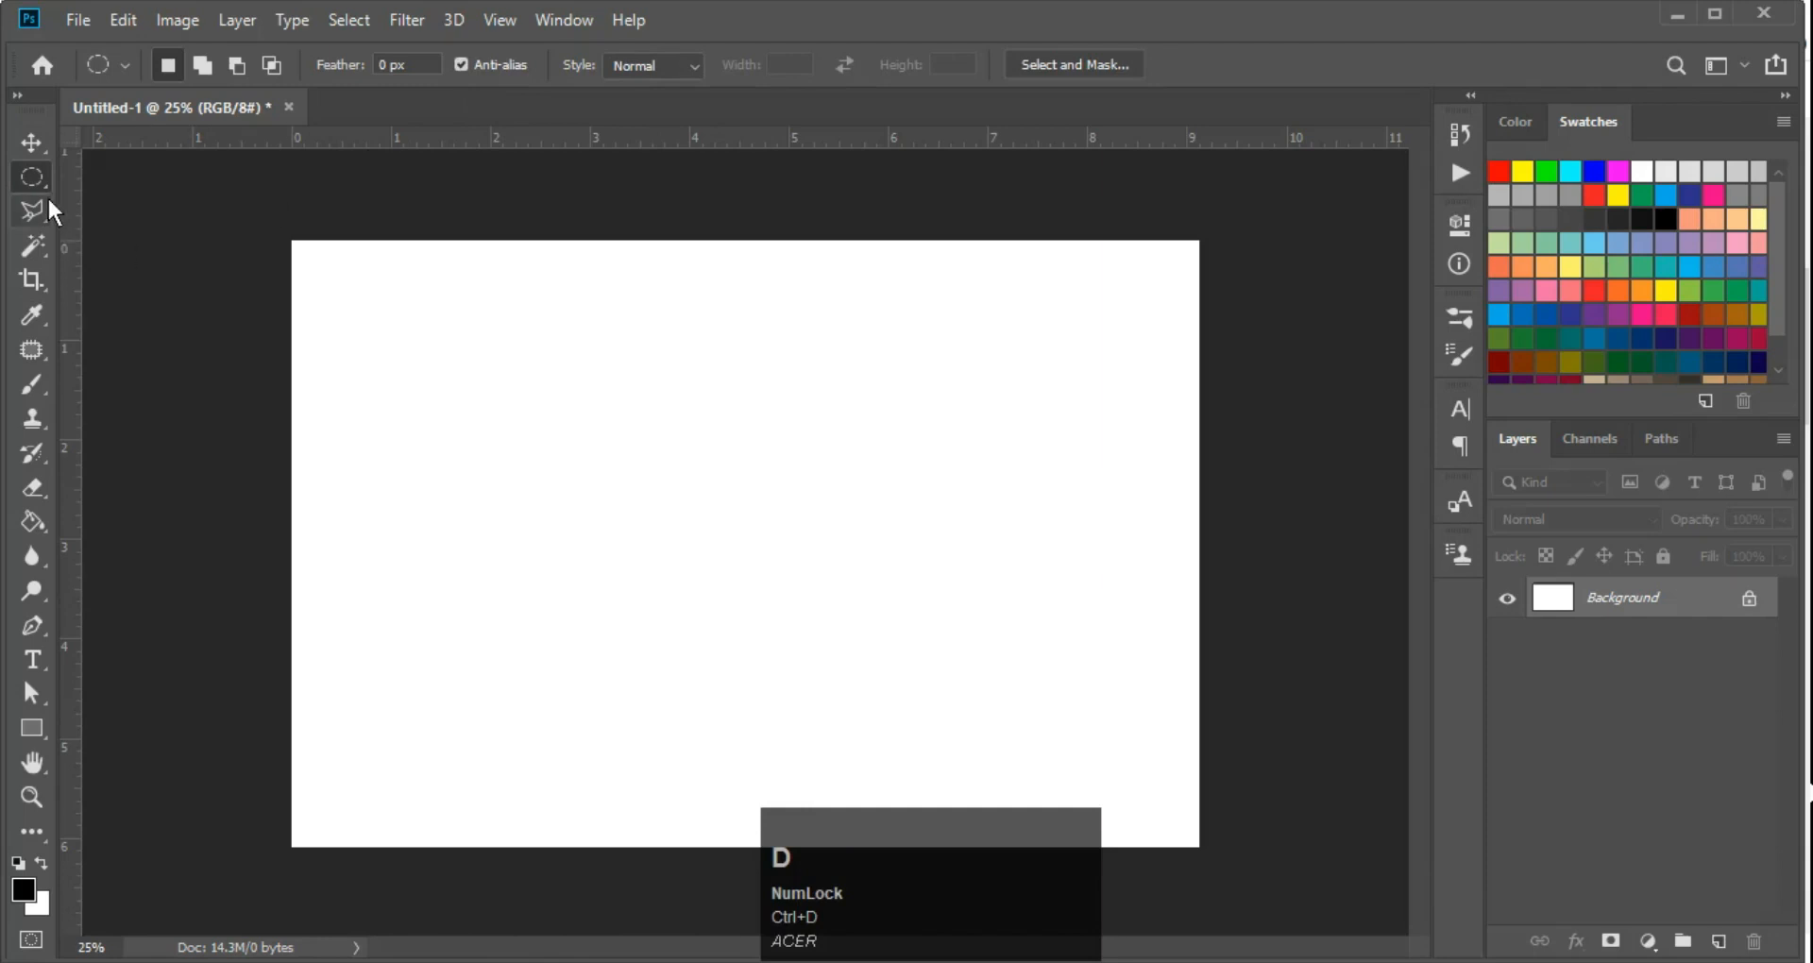
Return to the Rectangular Marquee tool, draw two rectangular selections one after the other, and deselect
right_click(33, 175)
click(115, 182)
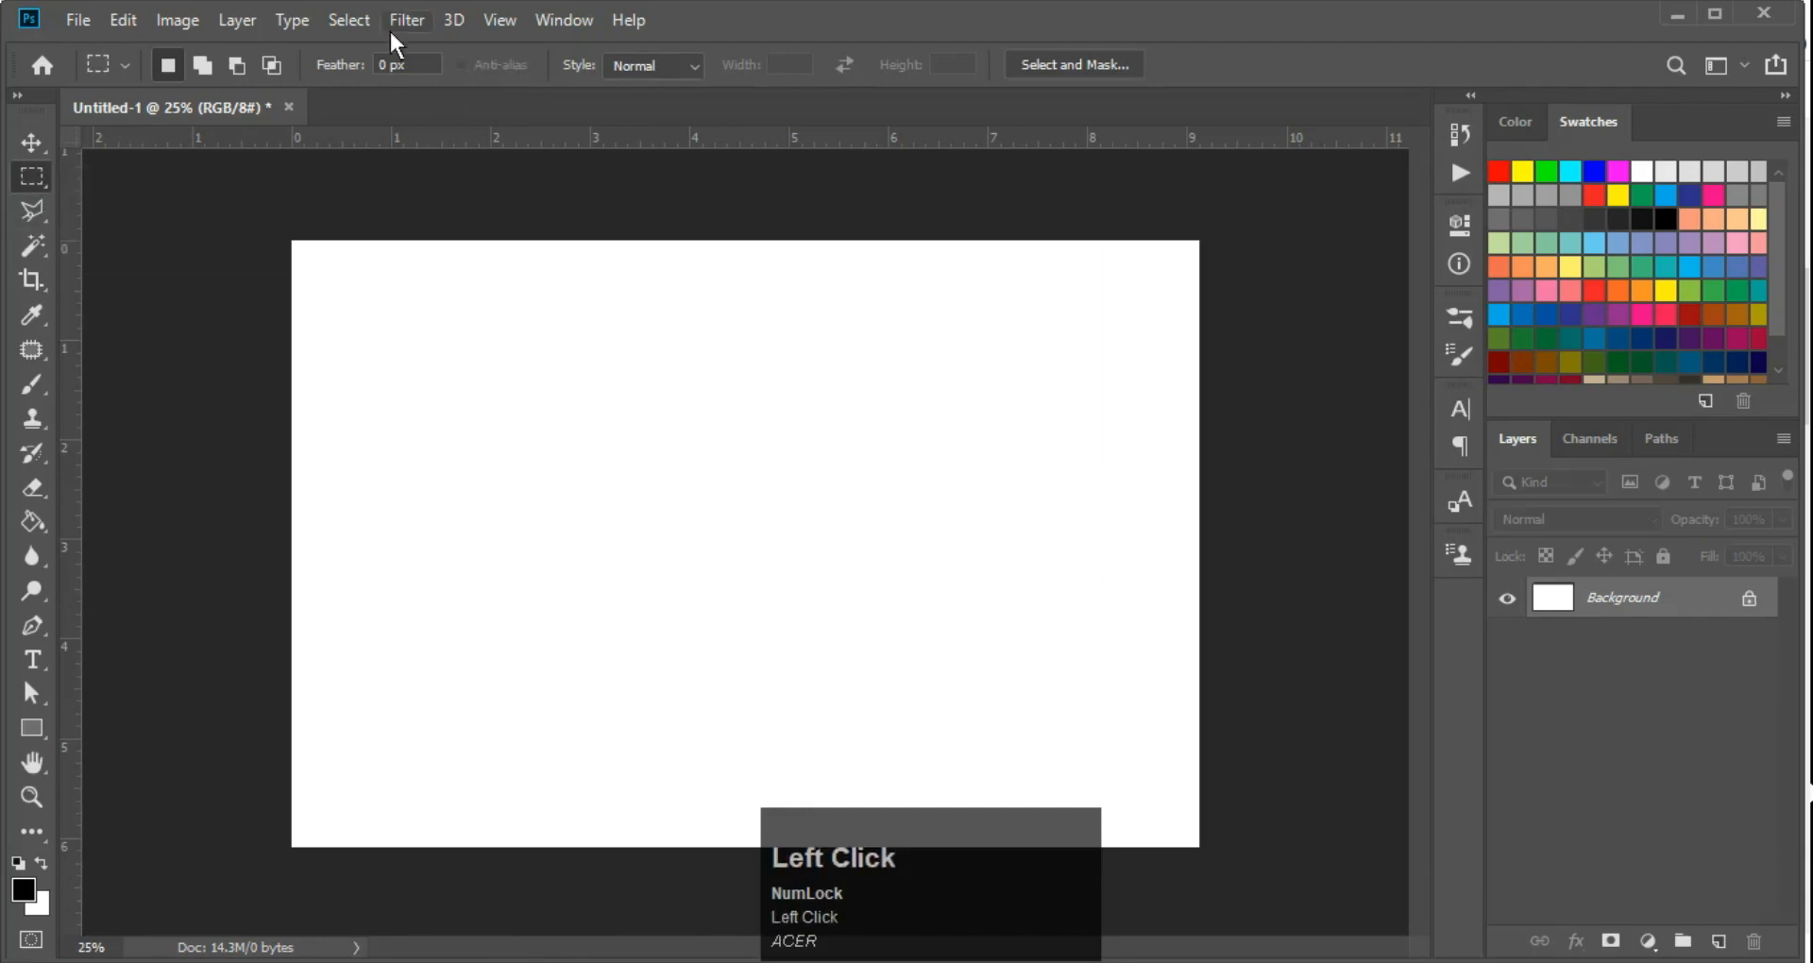
drag(433, 359, 620, 615)
drag(751, 421, 1062, 678)
key(ctrl+d)
With anti-aliasing on, draw a large elliptical selection in the canvas's upper-left area, fill it with black and deselect
right_click(15, 174)
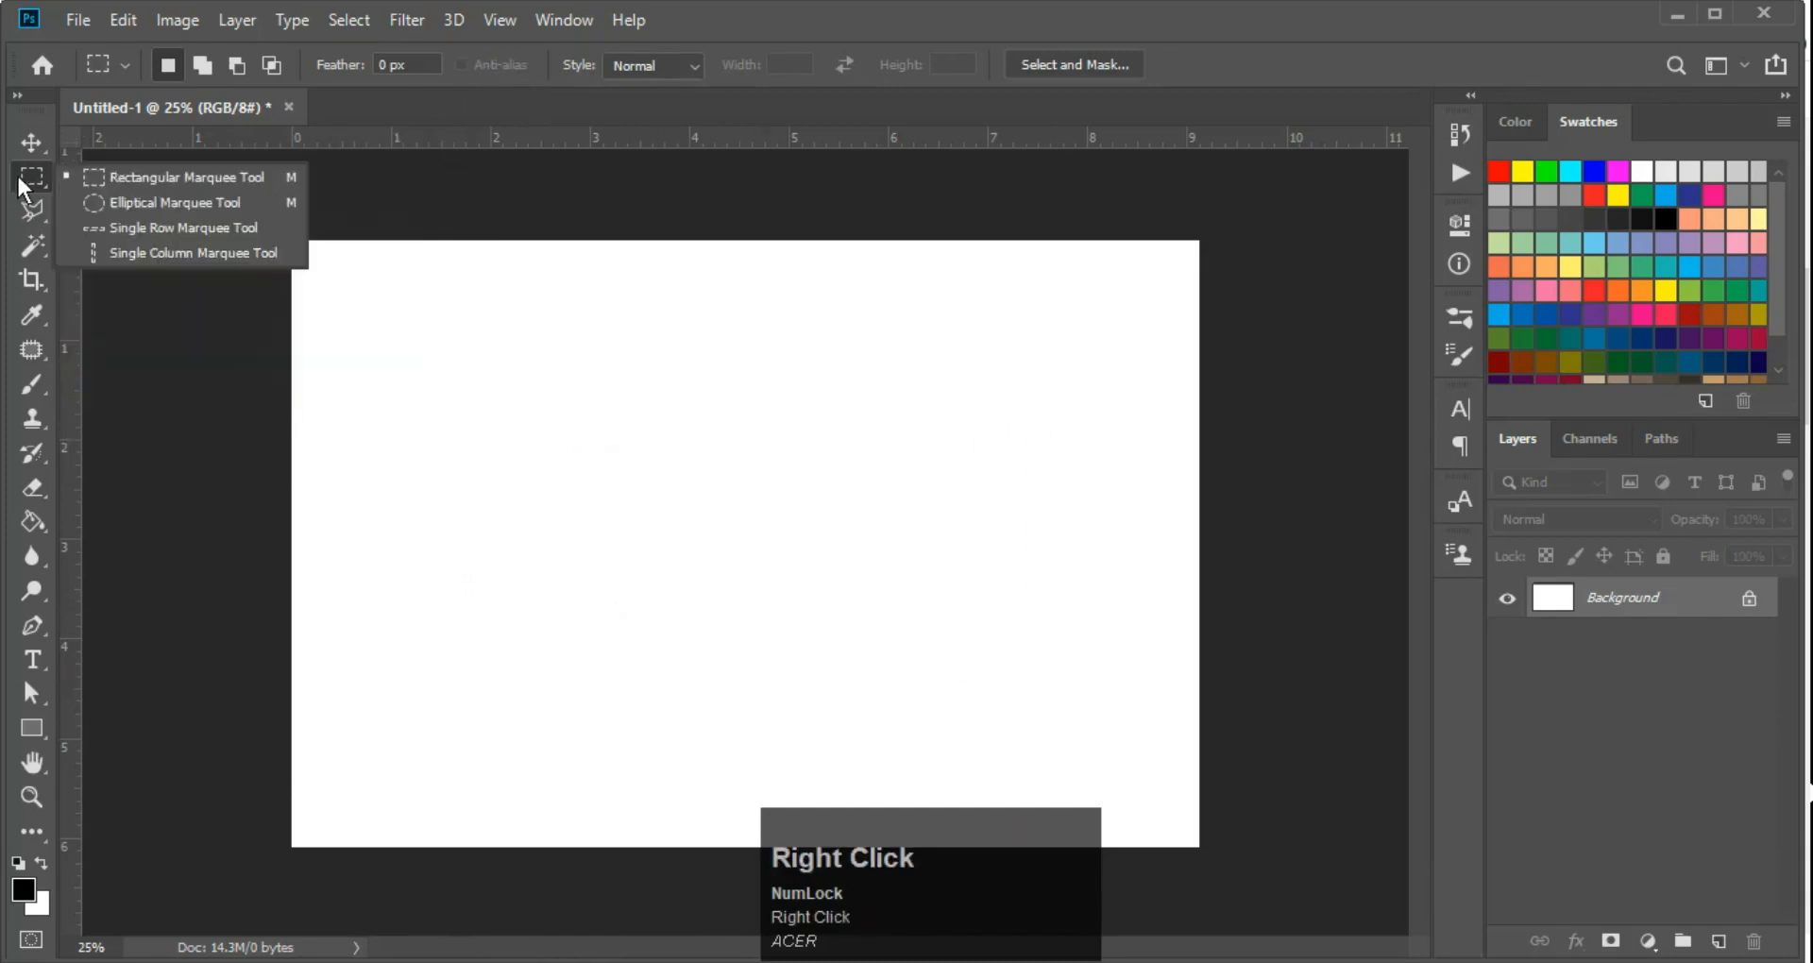
click(124, 203)
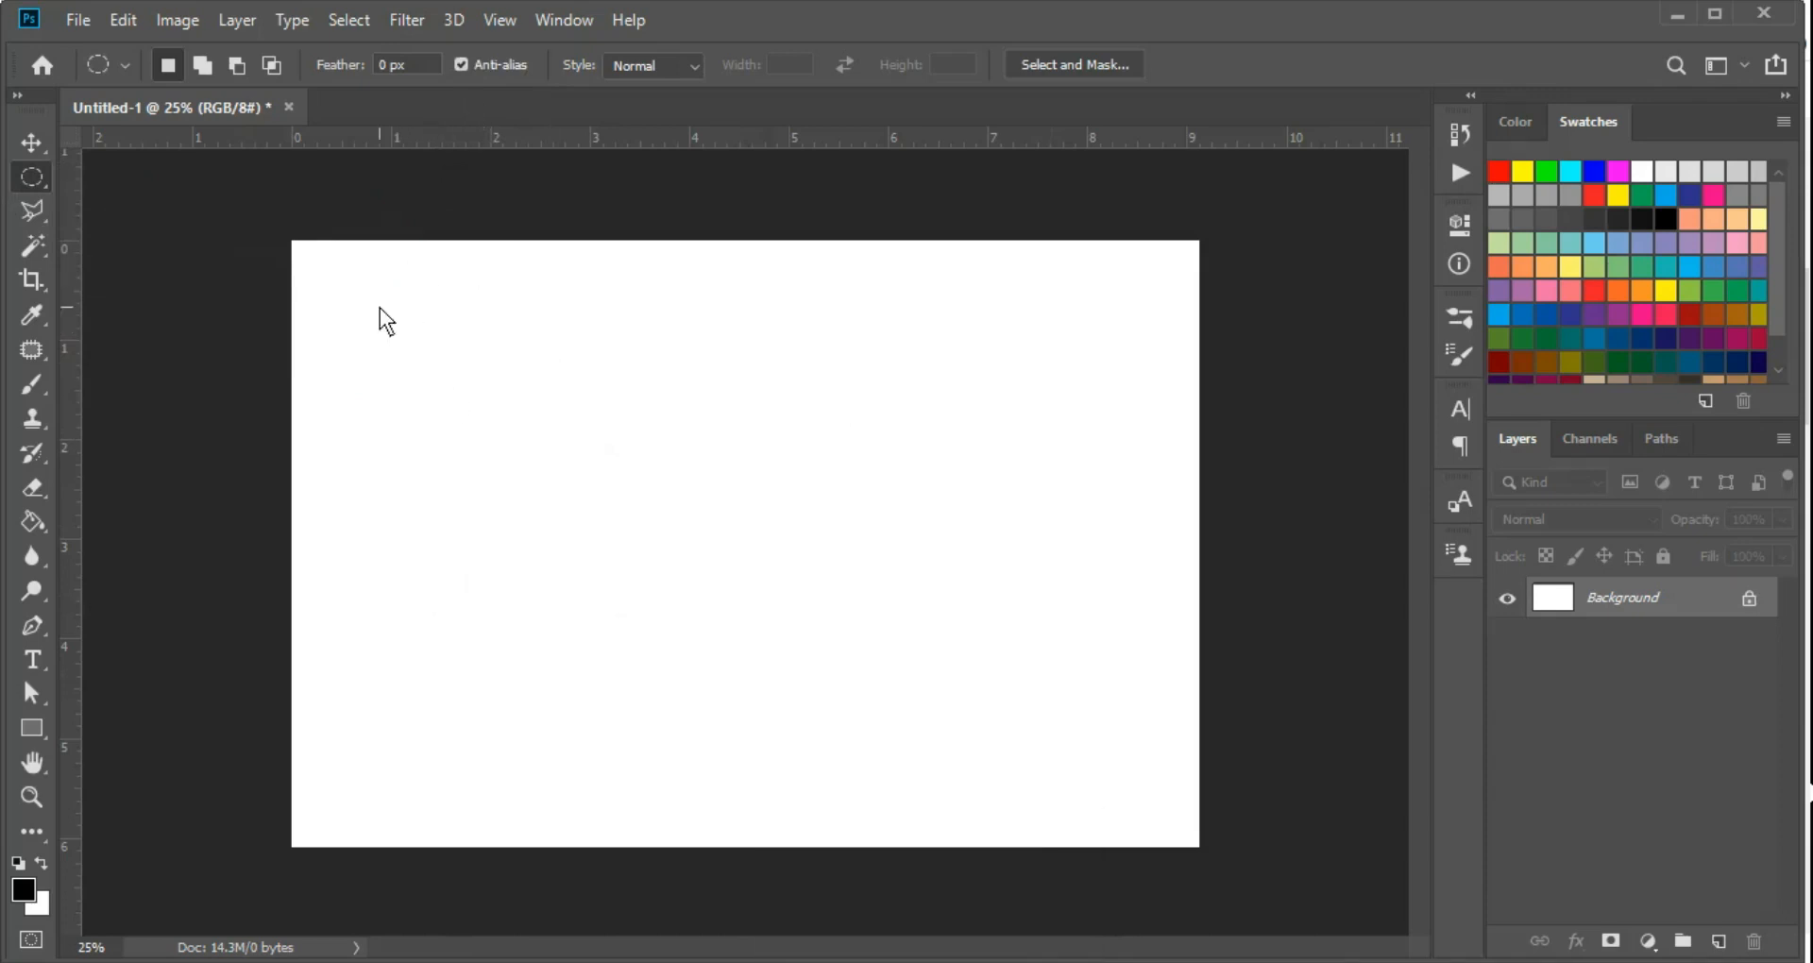
key(F8)
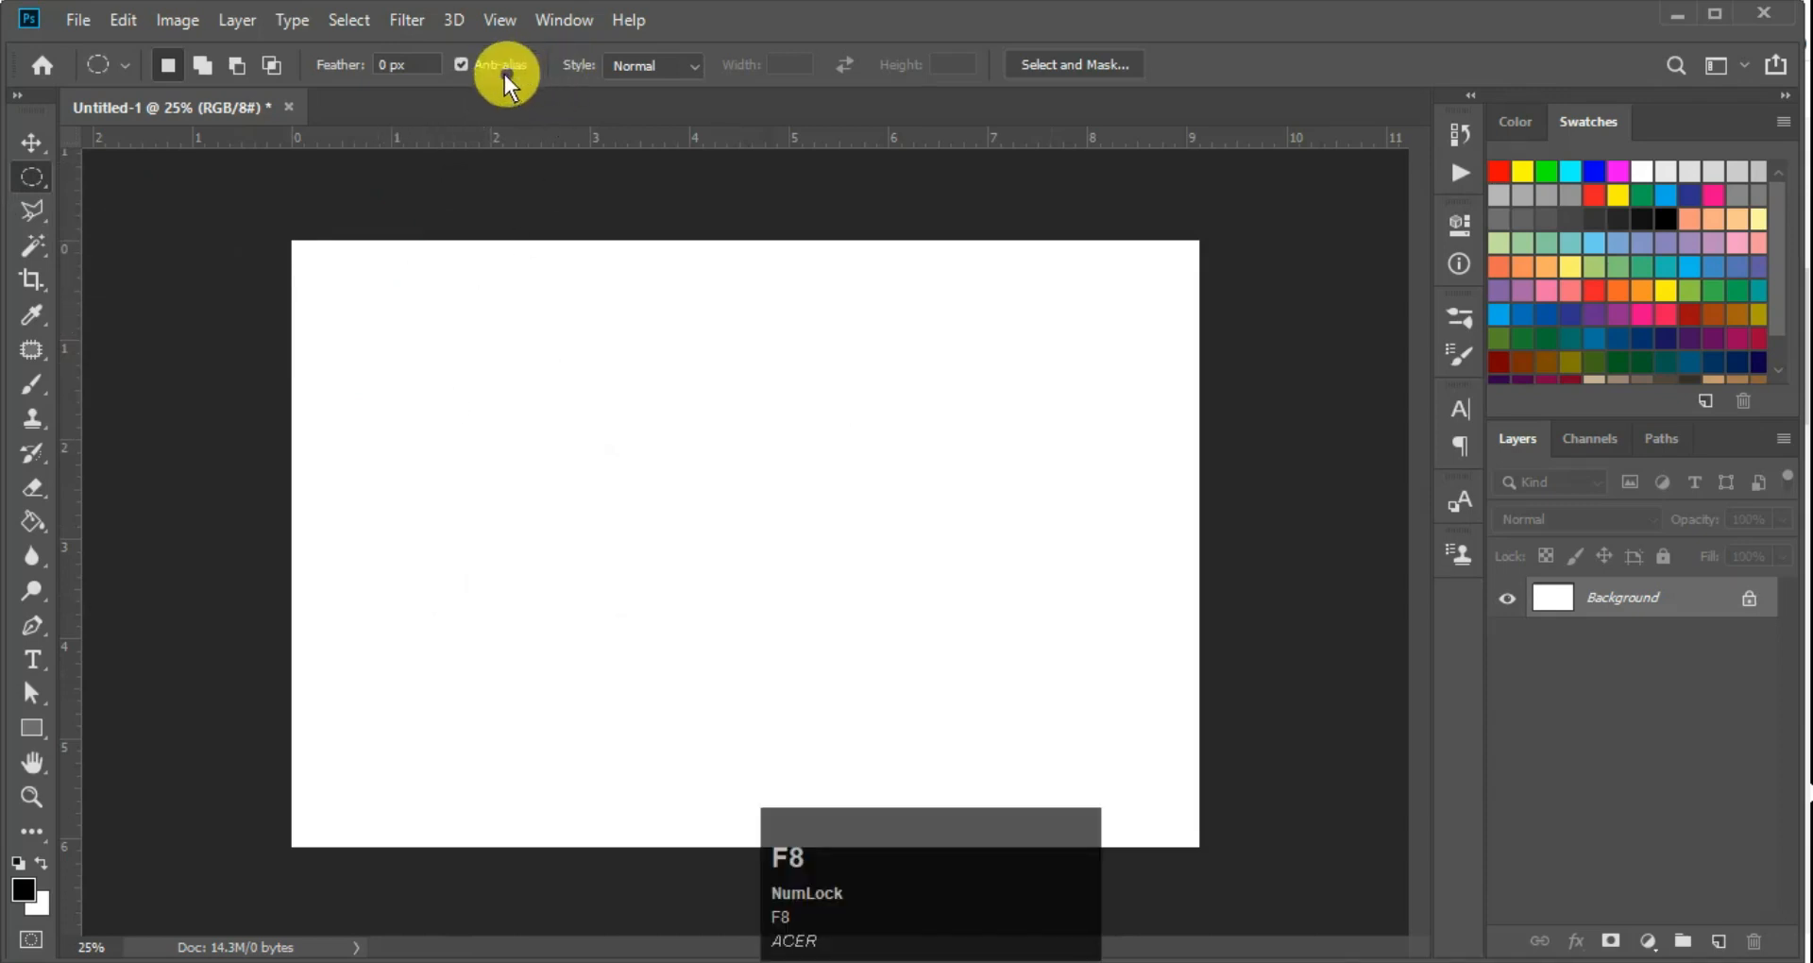
key(alt)
key(super)
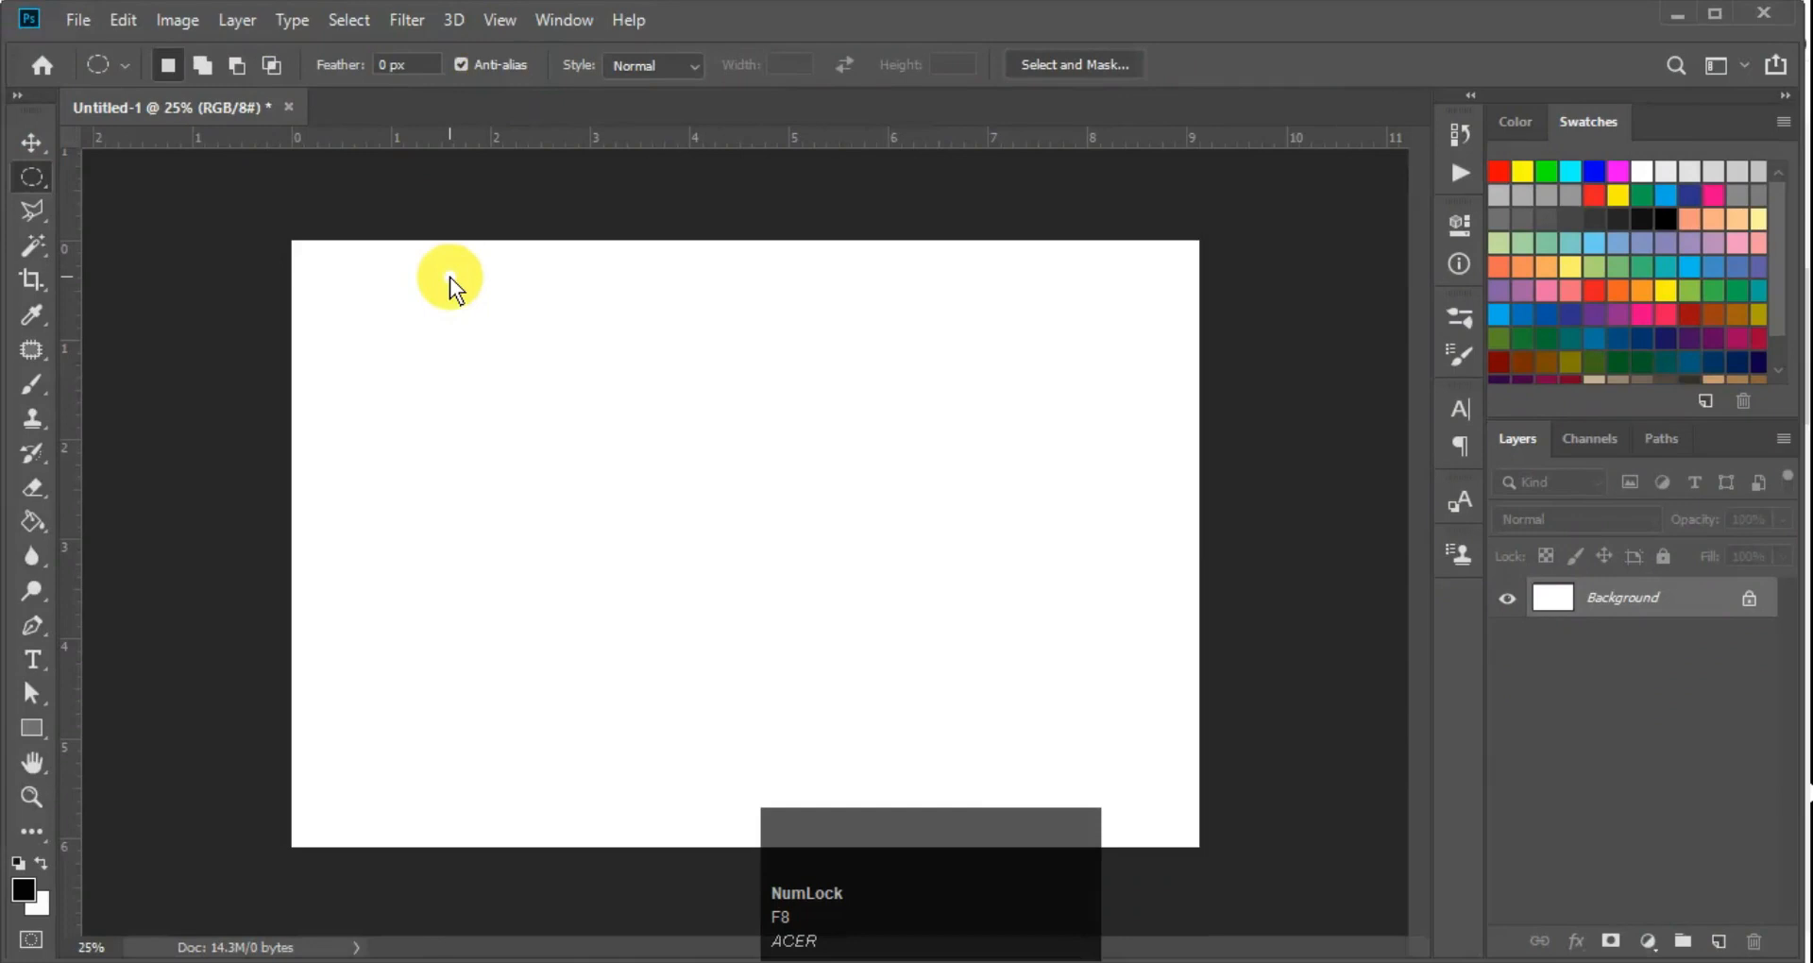
drag(445, 310, 695, 546)
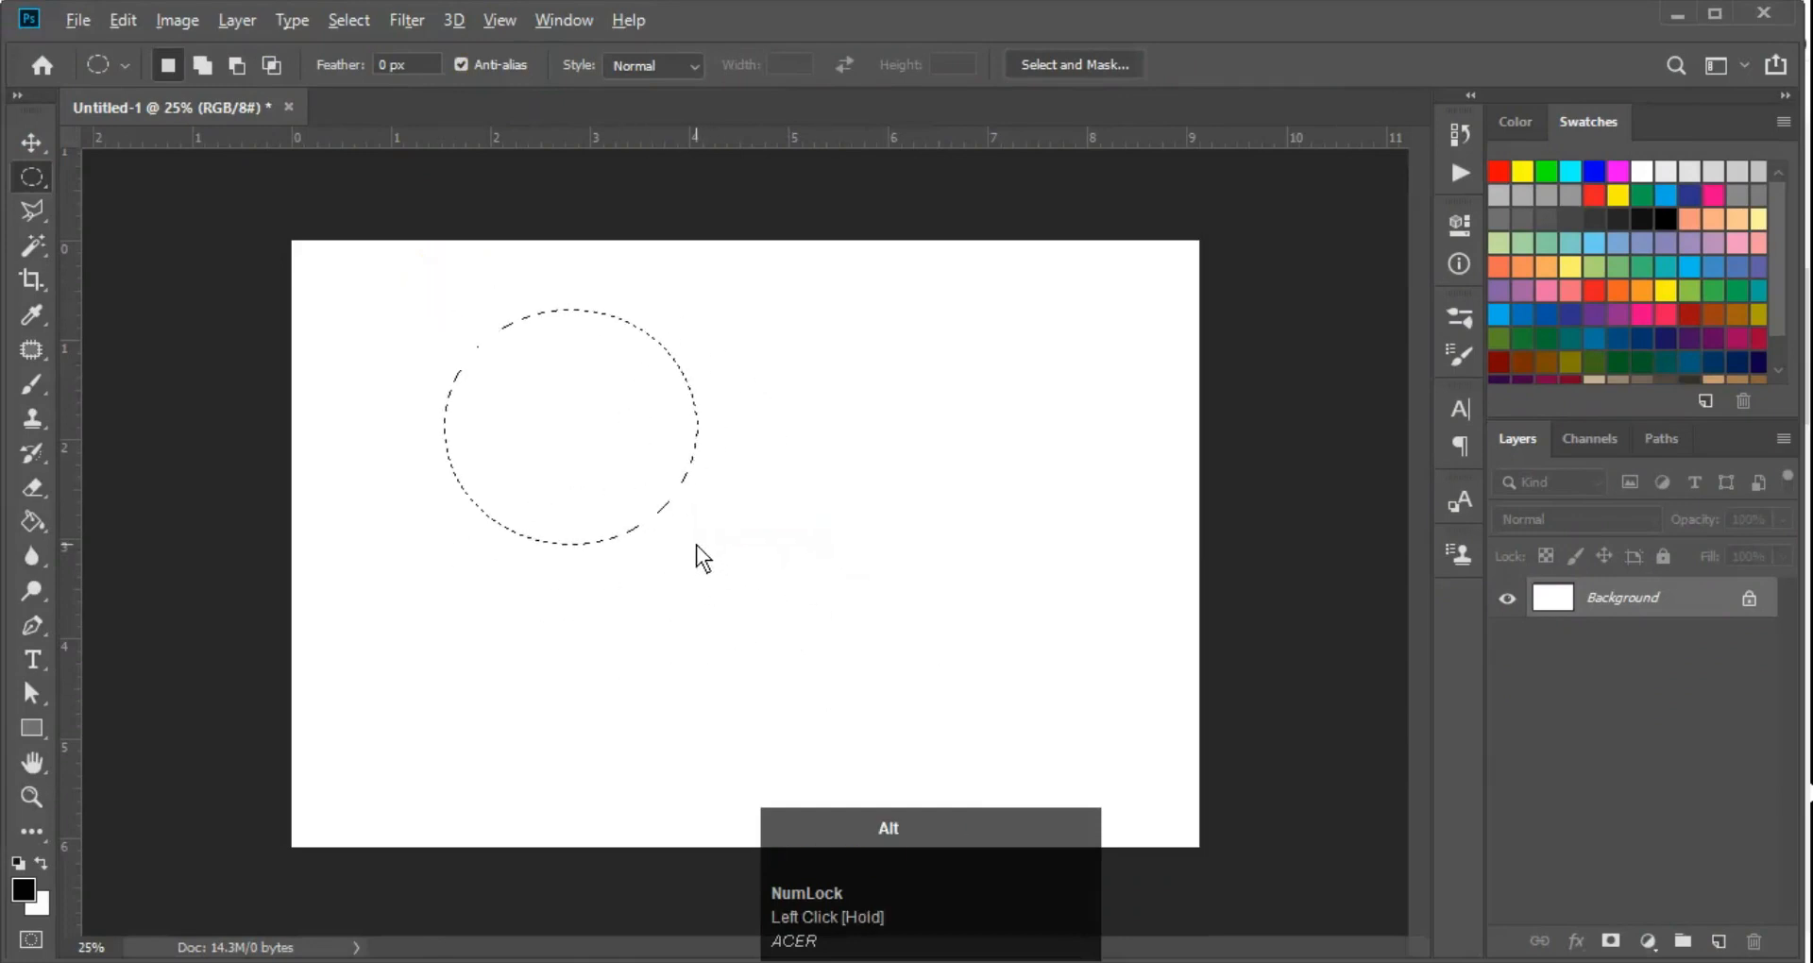
key(alt+BackSpace)
key(ctrl+d)
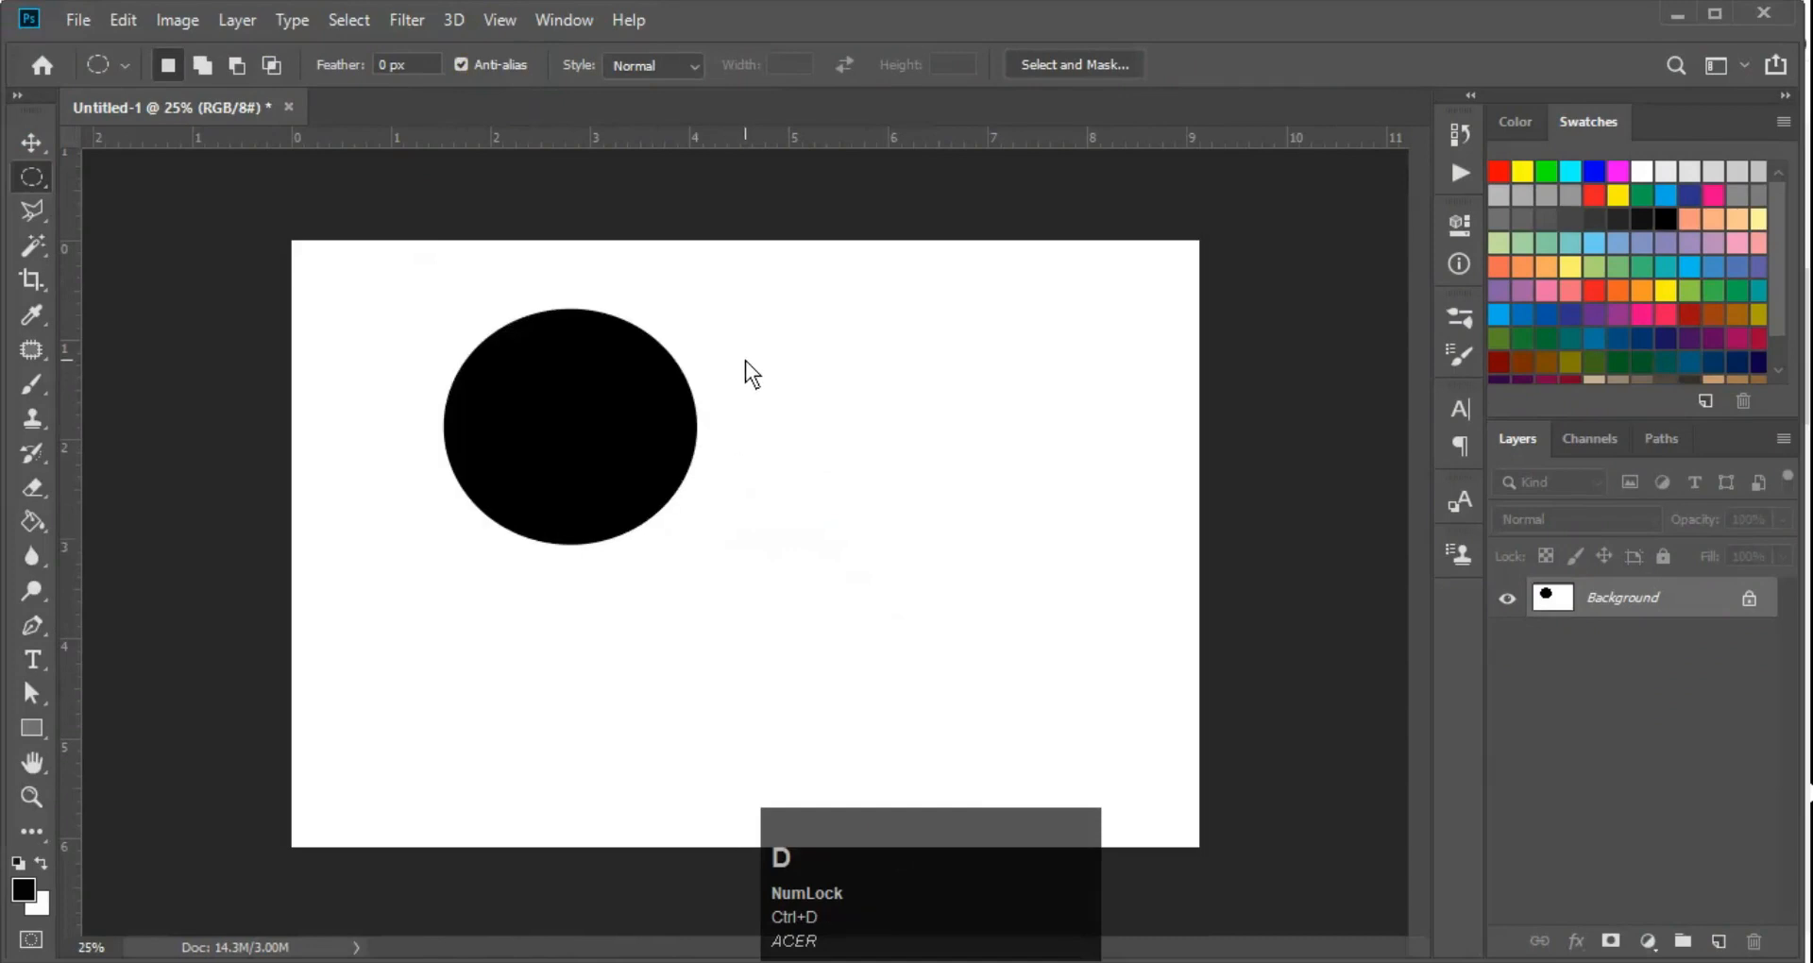
Turn off anti-aliasing, draw a smaller elliptical selection beside the large black circle, fill it with black and deselect
click(462, 64)
drag(739, 332, 890, 490)
key(alt+BackSpace)
key(ctrl+d)
Examine the facing edges of the two black circles up close to compare drawing with and without anti-aliasing
ctrl+click(706, 381)
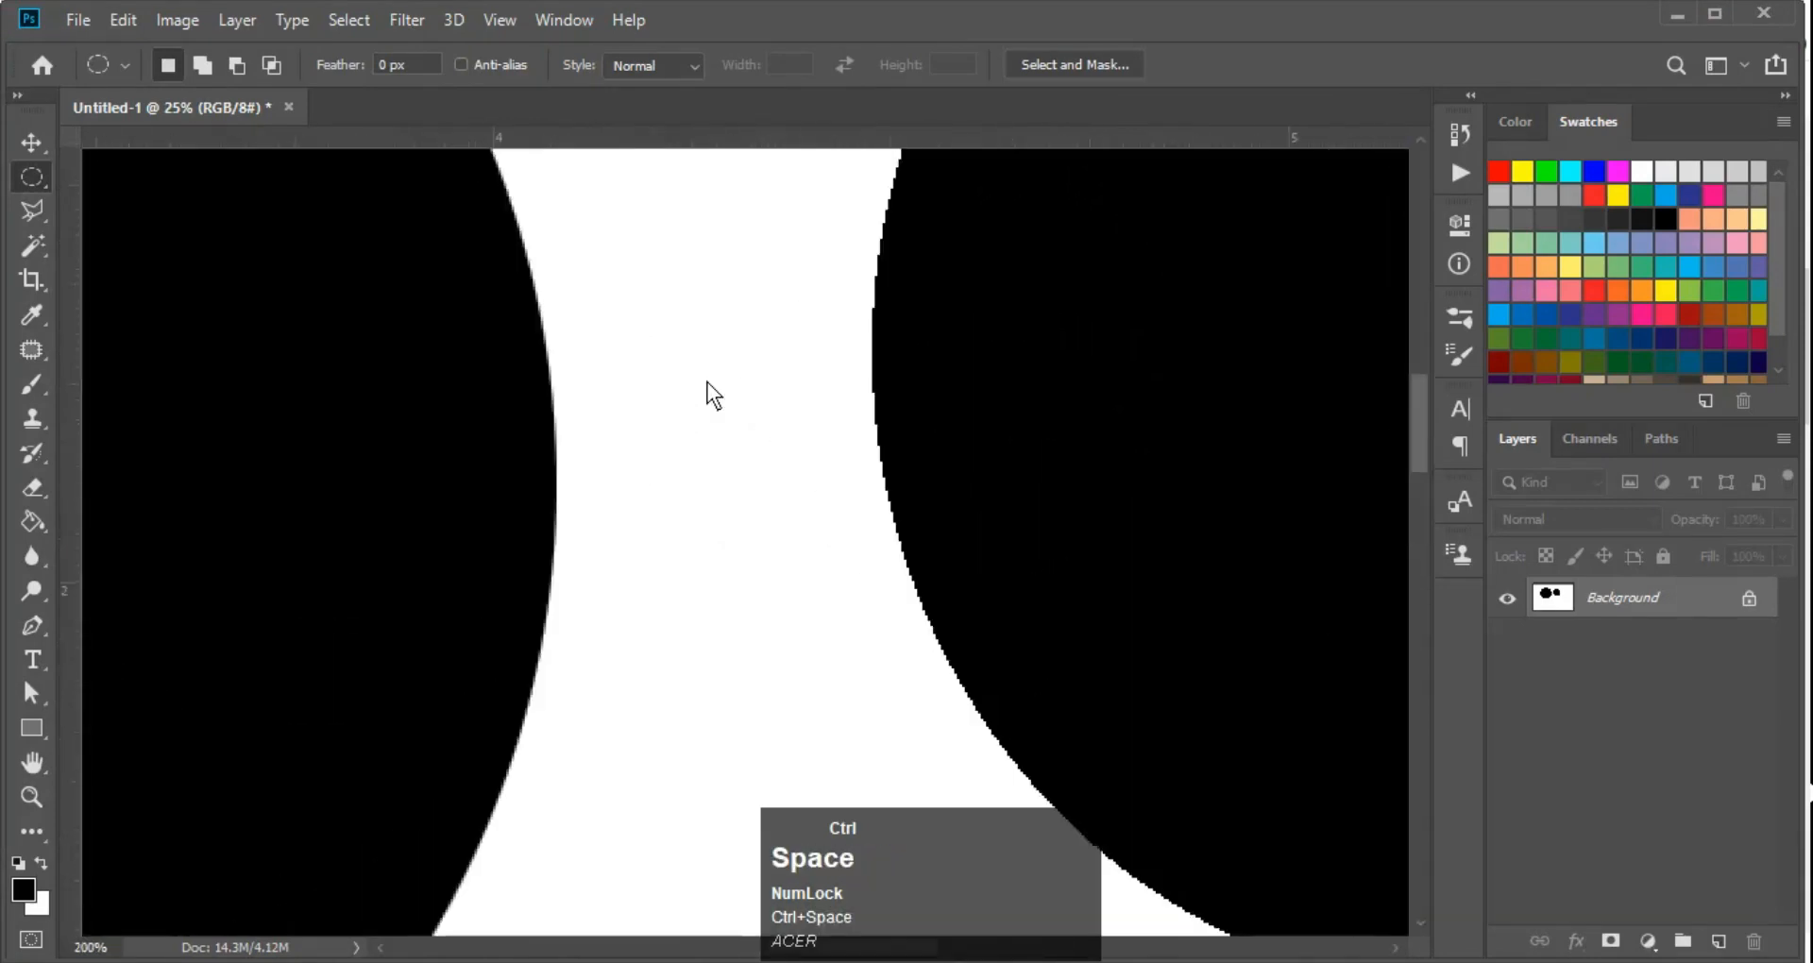
ctrl+click(707, 382)
ctrl+click(706, 381)
drag(706, 382, 564, 446)
drag(481, 490, 575, 470)
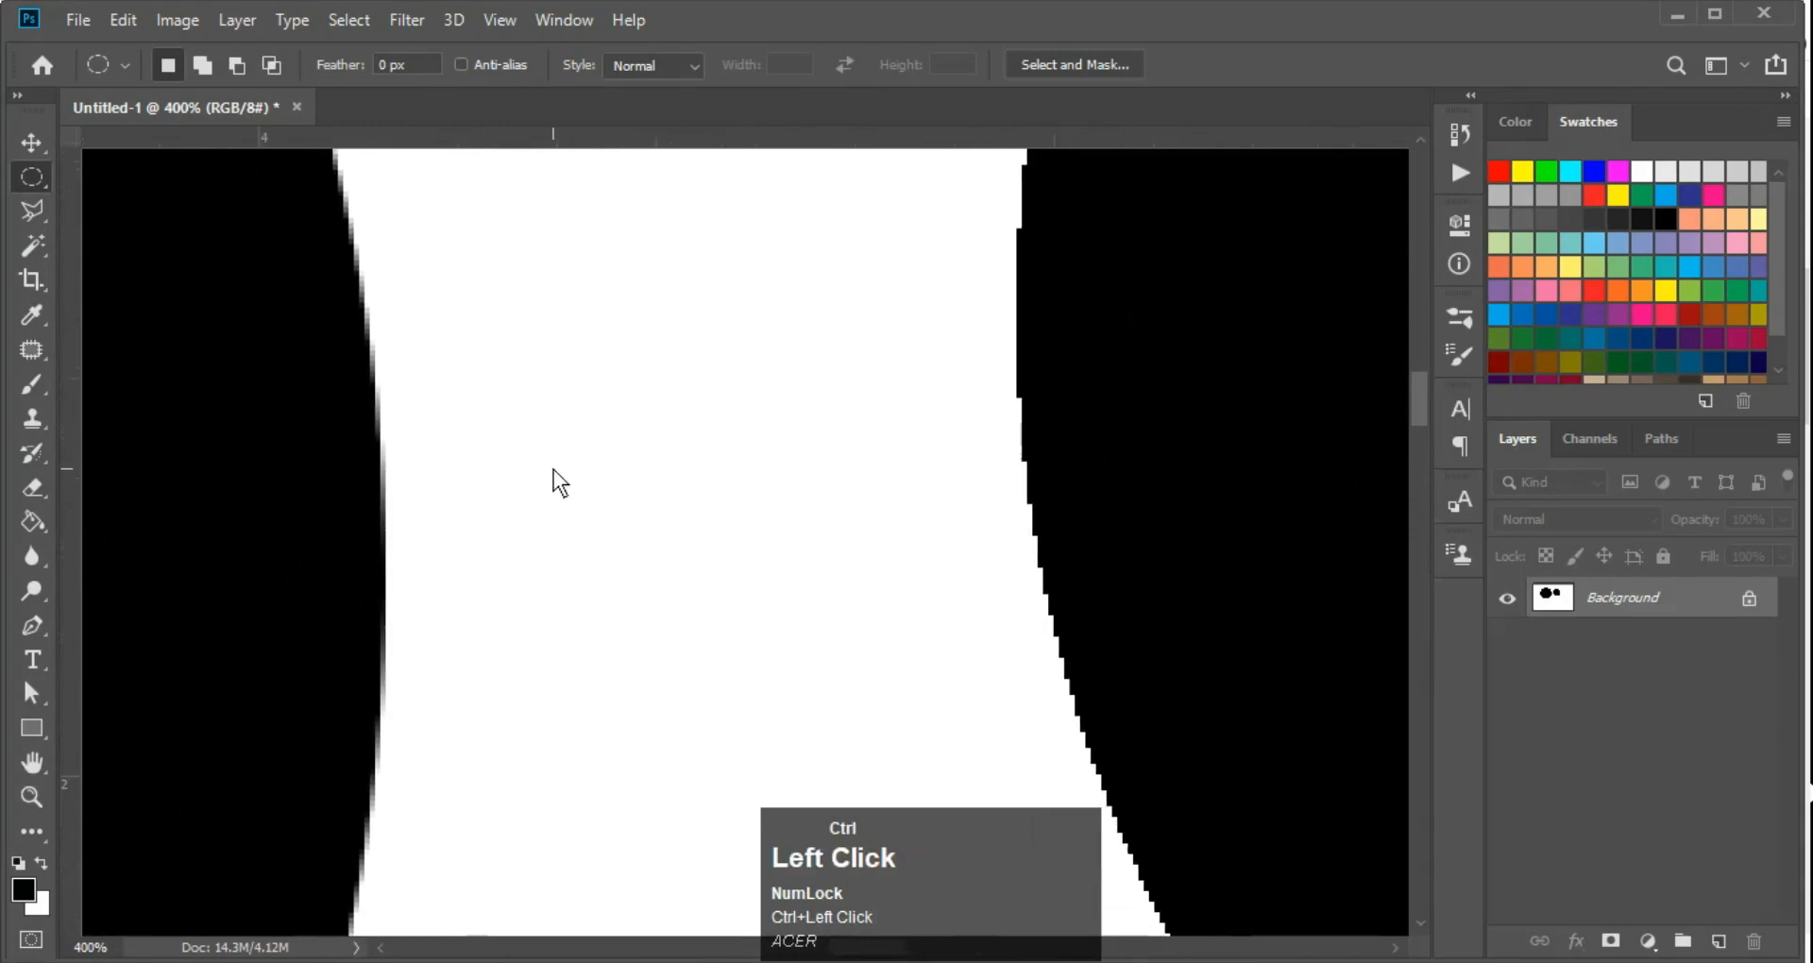
ctrl+click(770, 427)
key(ctrl+minus)
key(ctrl+minus)
key(ctrl+minus)
key(ctrl+minus)
key(ctrl+minus)
key(ctrl+minus)
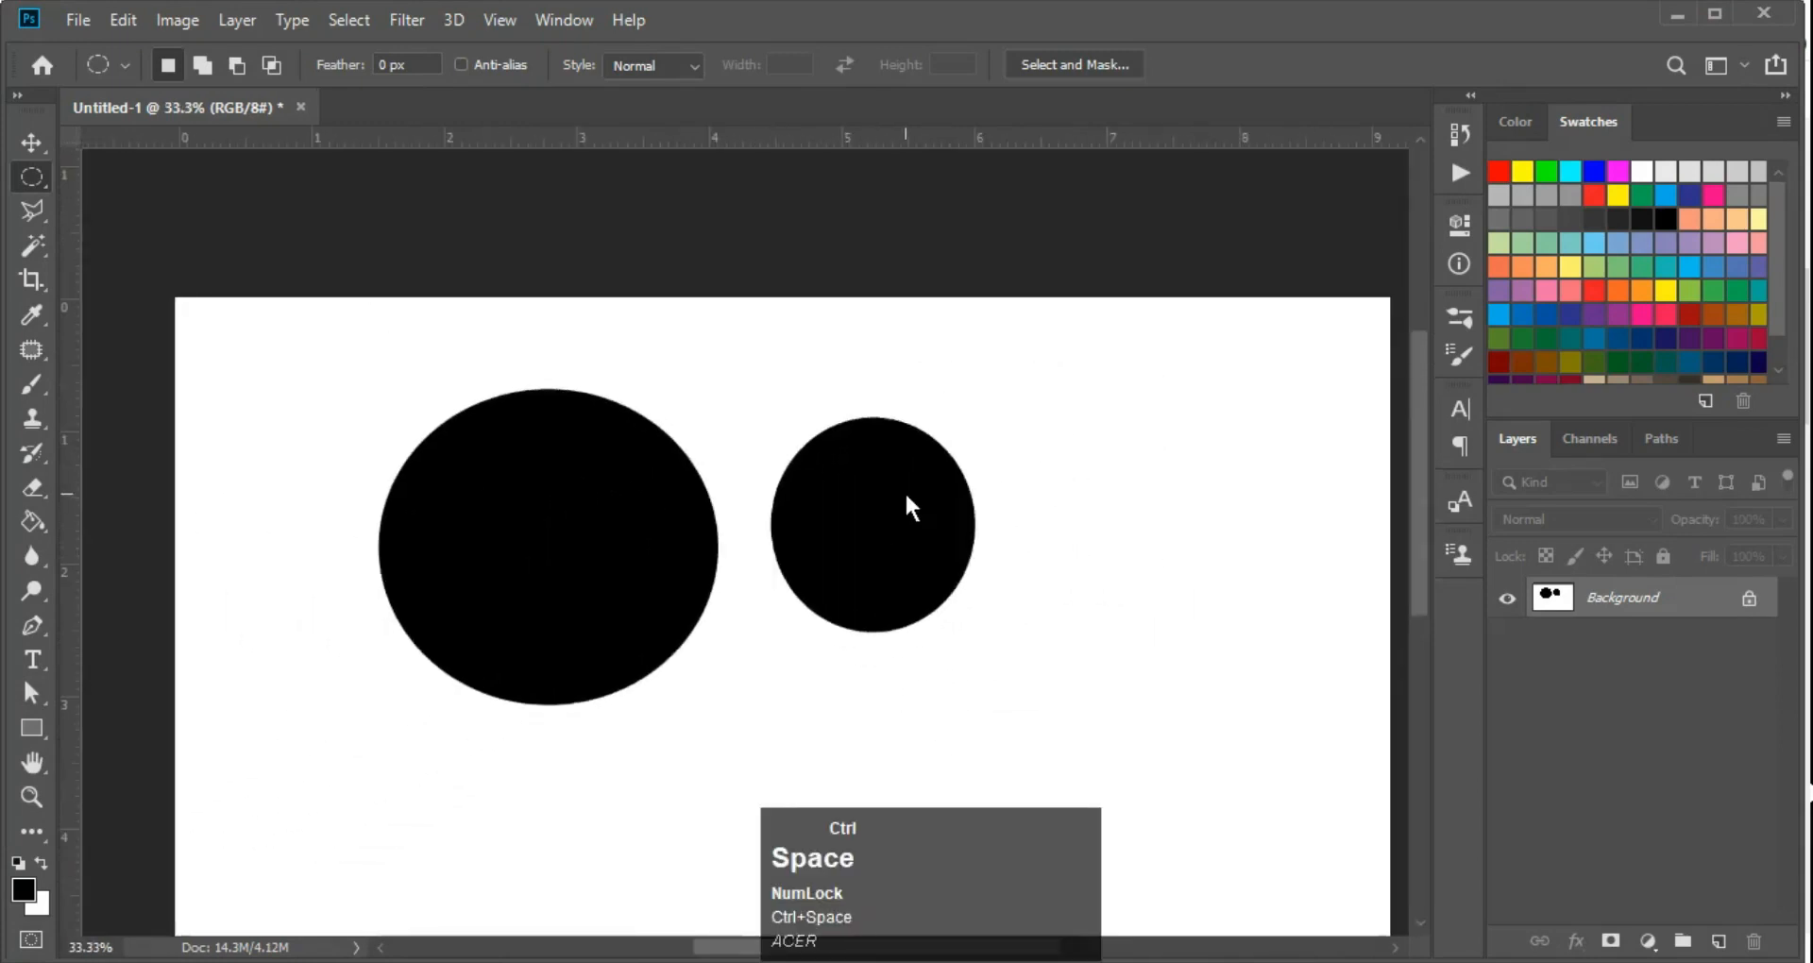
ctrl+click(905, 492)
ctrl+click(905, 491)
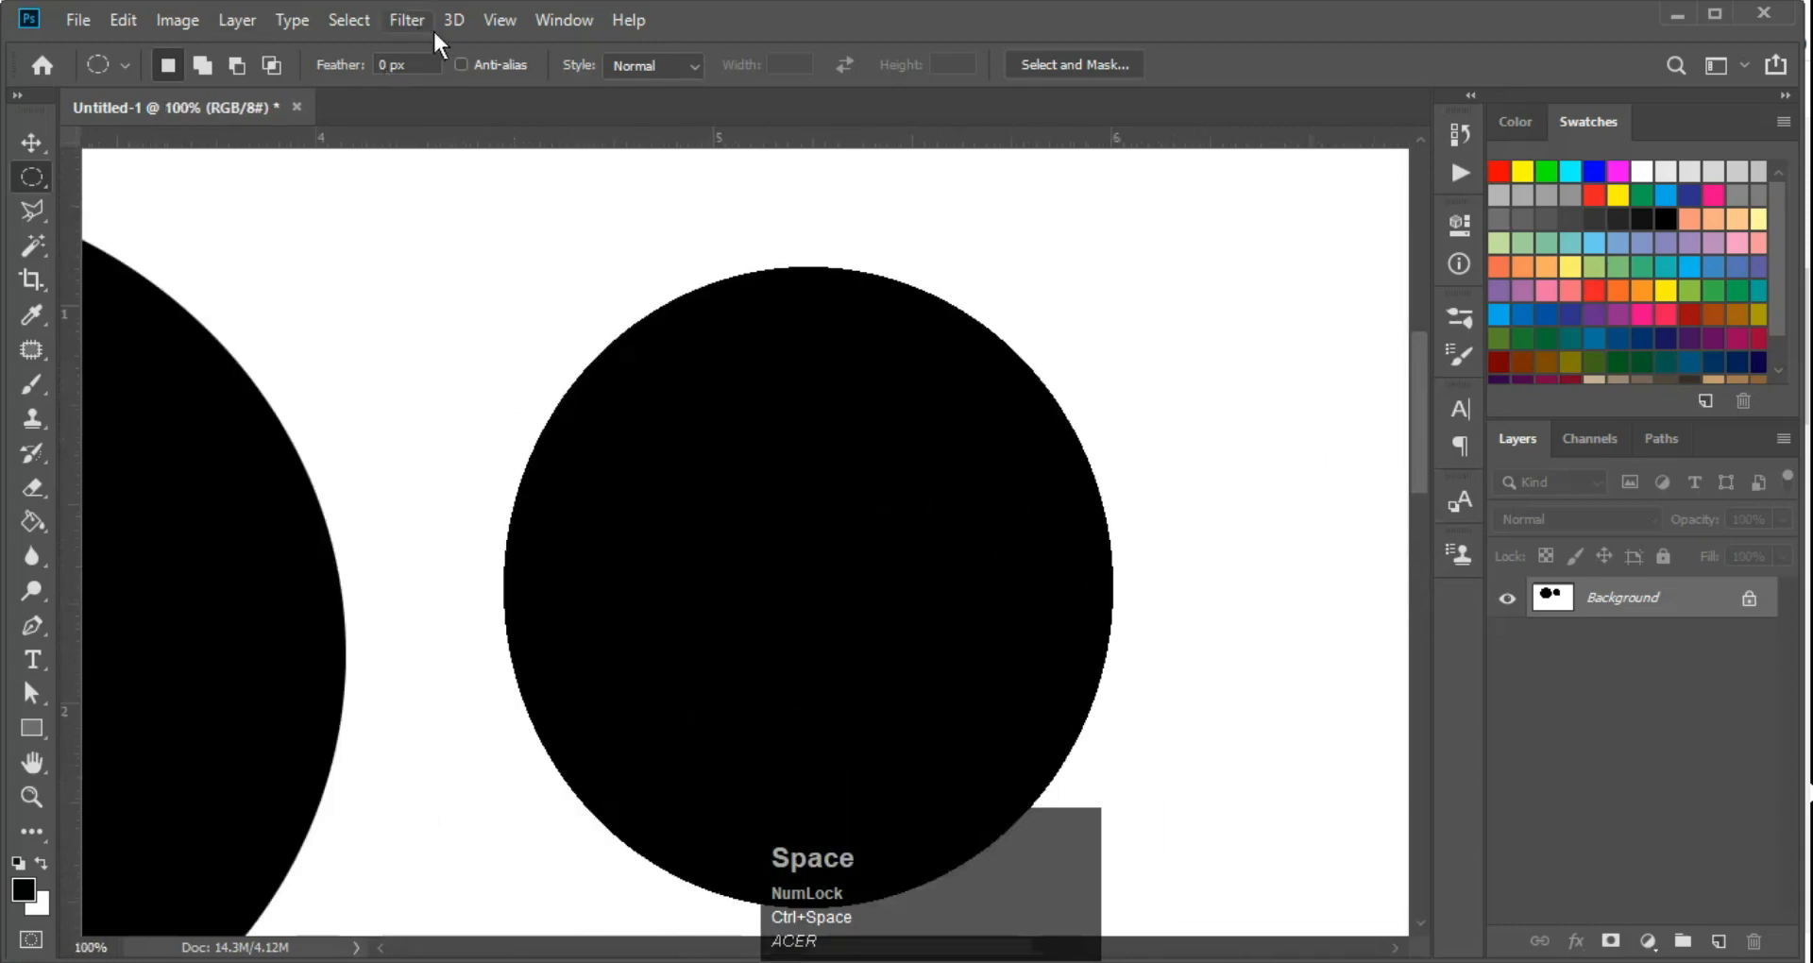
Turn anti-aliasing back on and inspect the edges of both black circles once more
click(471, 64)
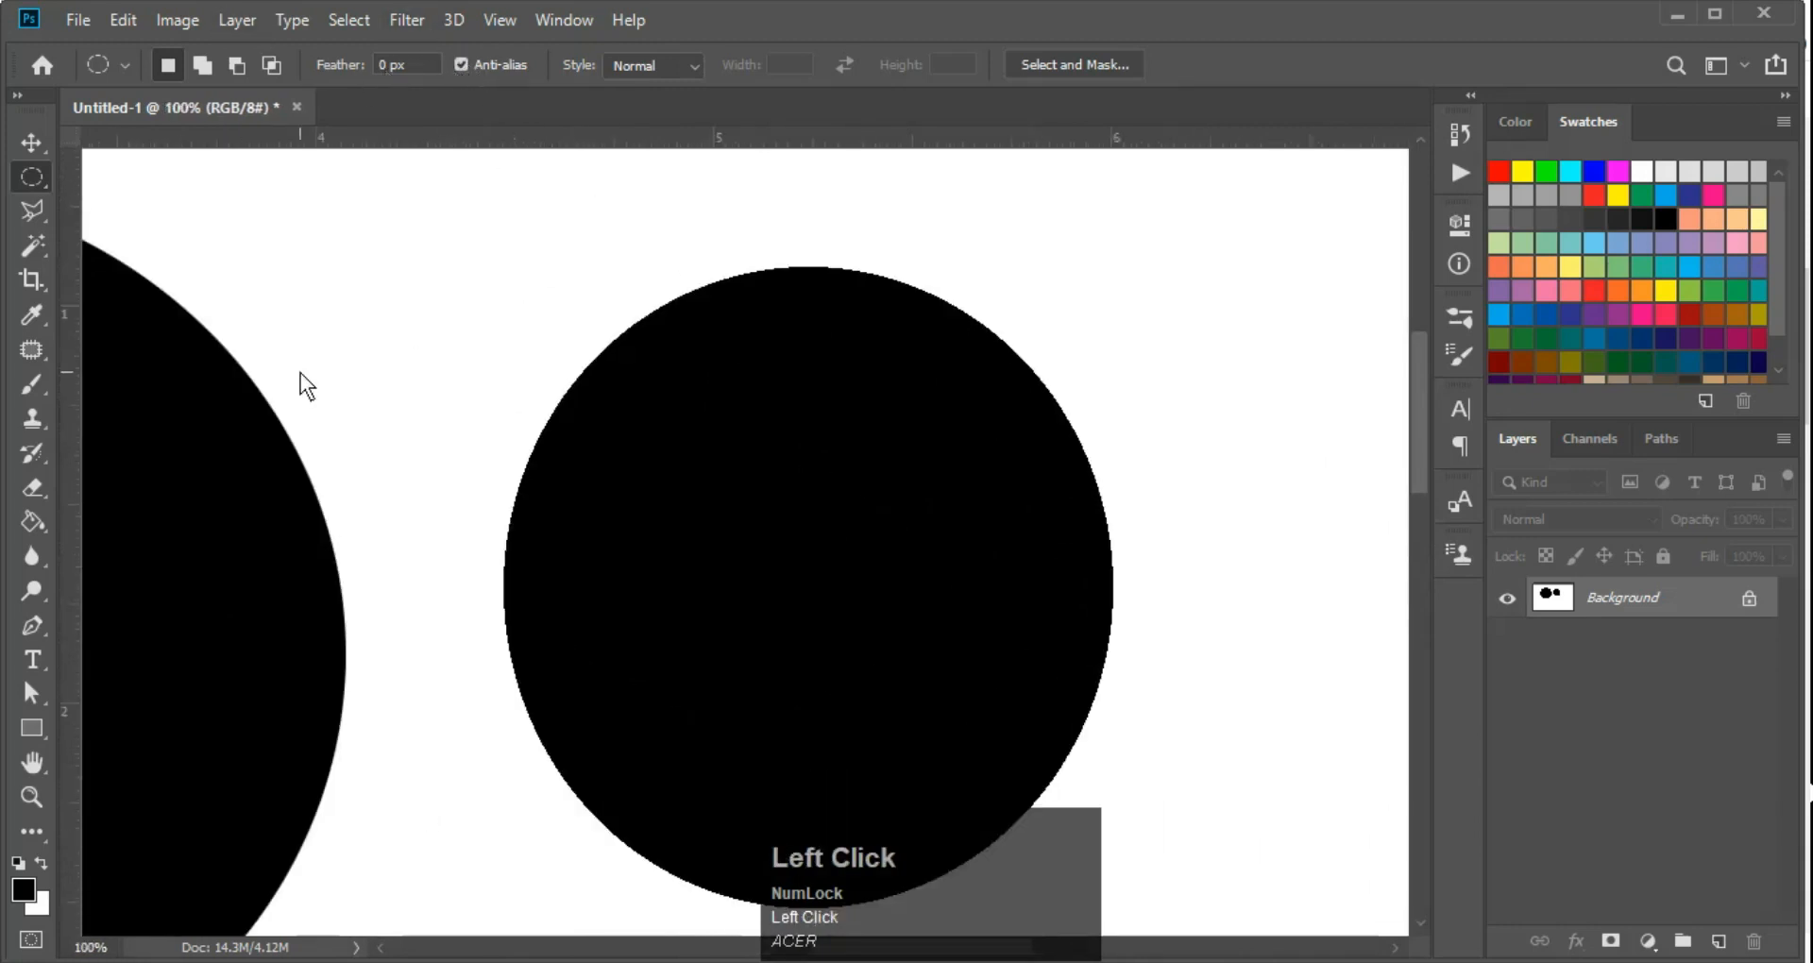
drag(301, 372, 535, 242)
ctrl+click(480, 297)
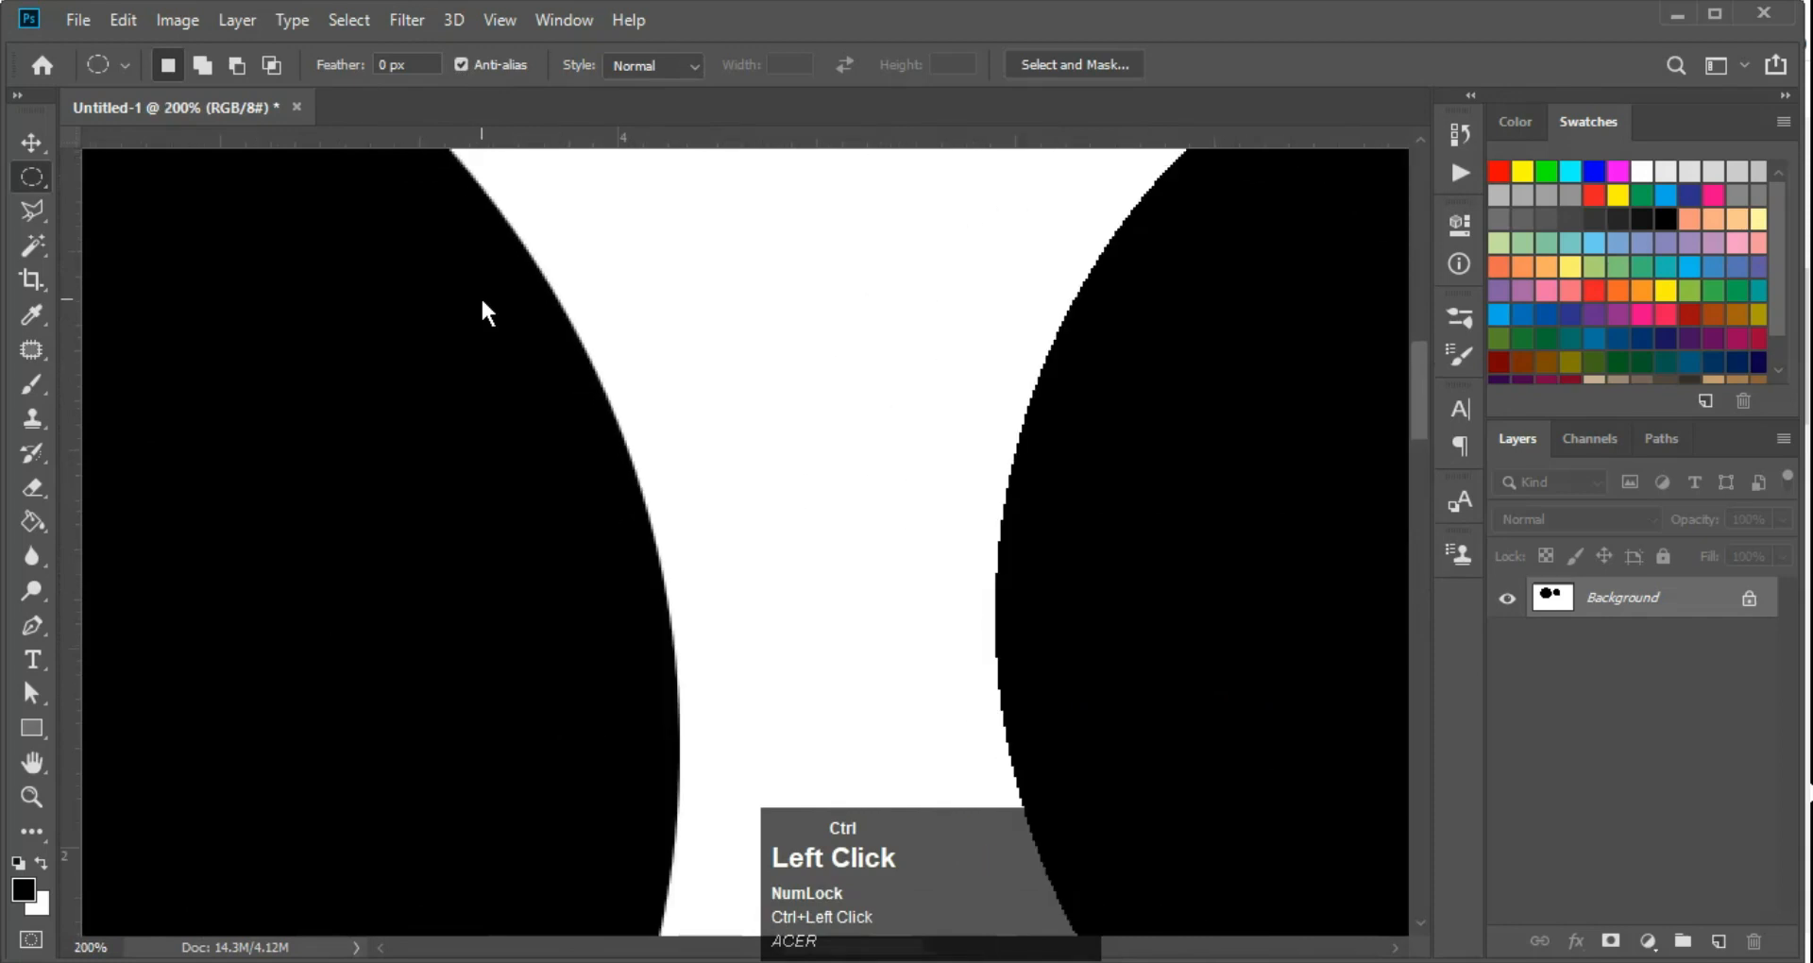
ctrl+click(481, 299)
key(ctrl+minus)
key(ctrl+minus)
key(ctrl+minus)
key(ctrl+minus)
key(ctrl+minus)
key(ctrl+minus)
drag(506, 299, 477, 163)
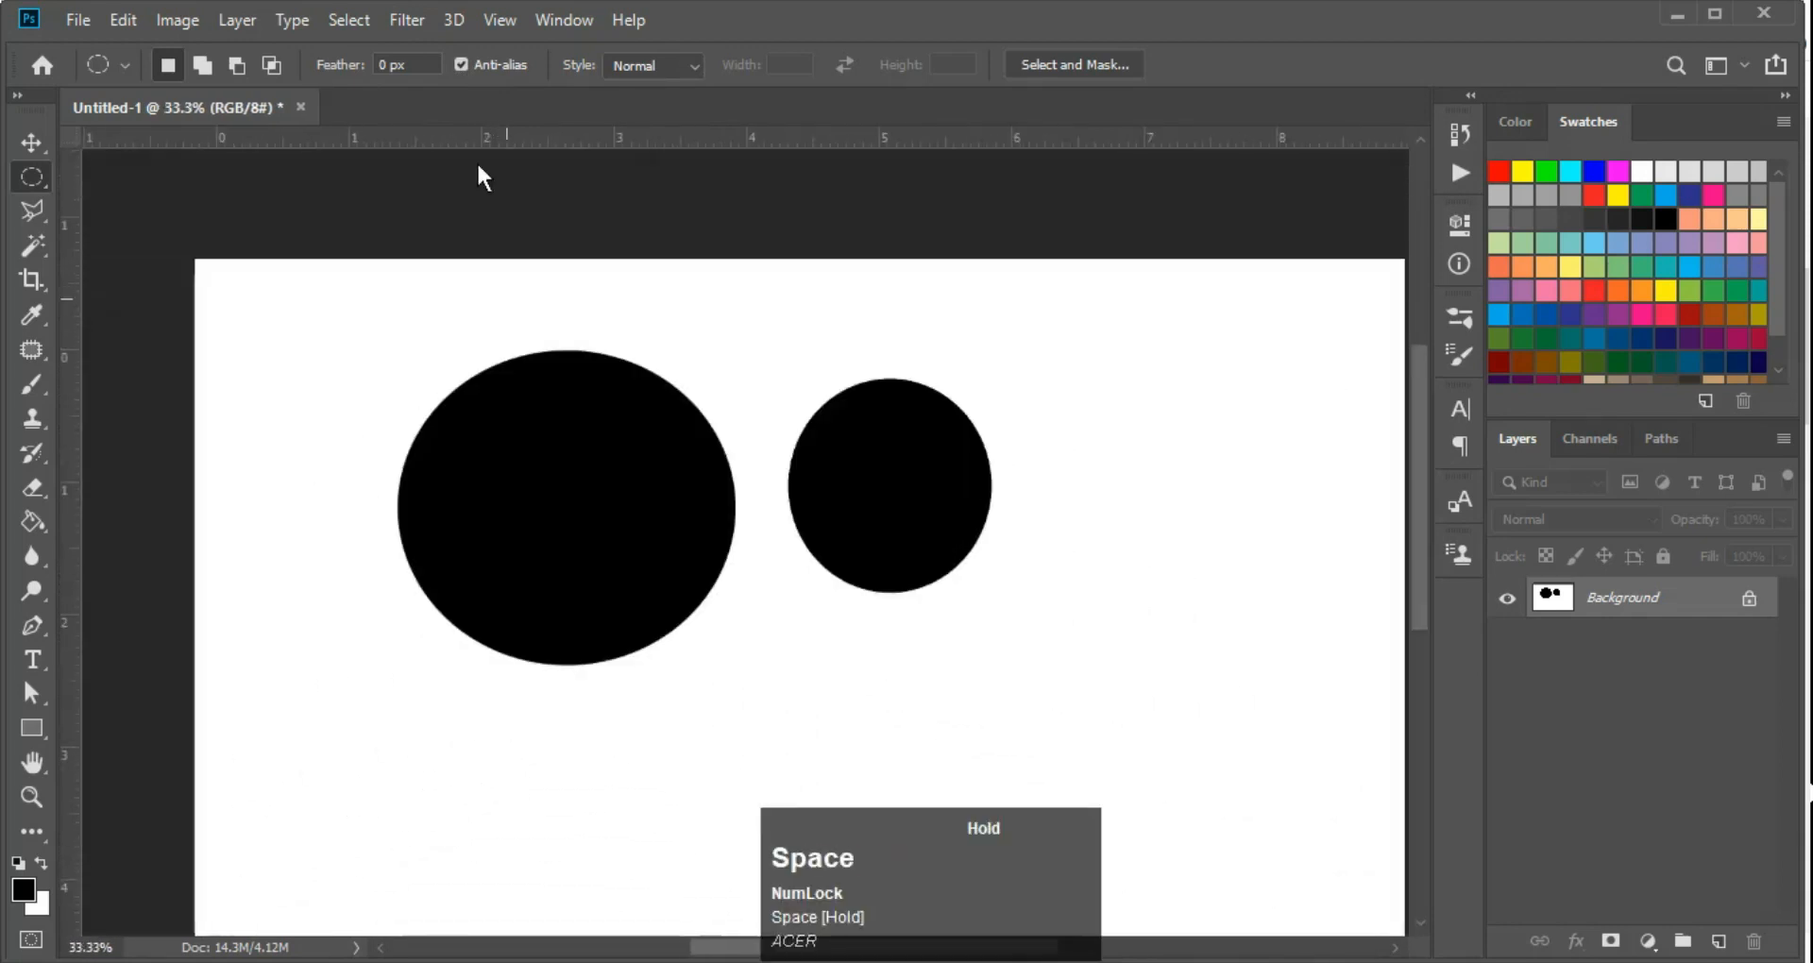
Switch to the Polygonal Lasso tool and clear both circles by filling the Background layer with white
right_click(31, 174)
click(31, 209)
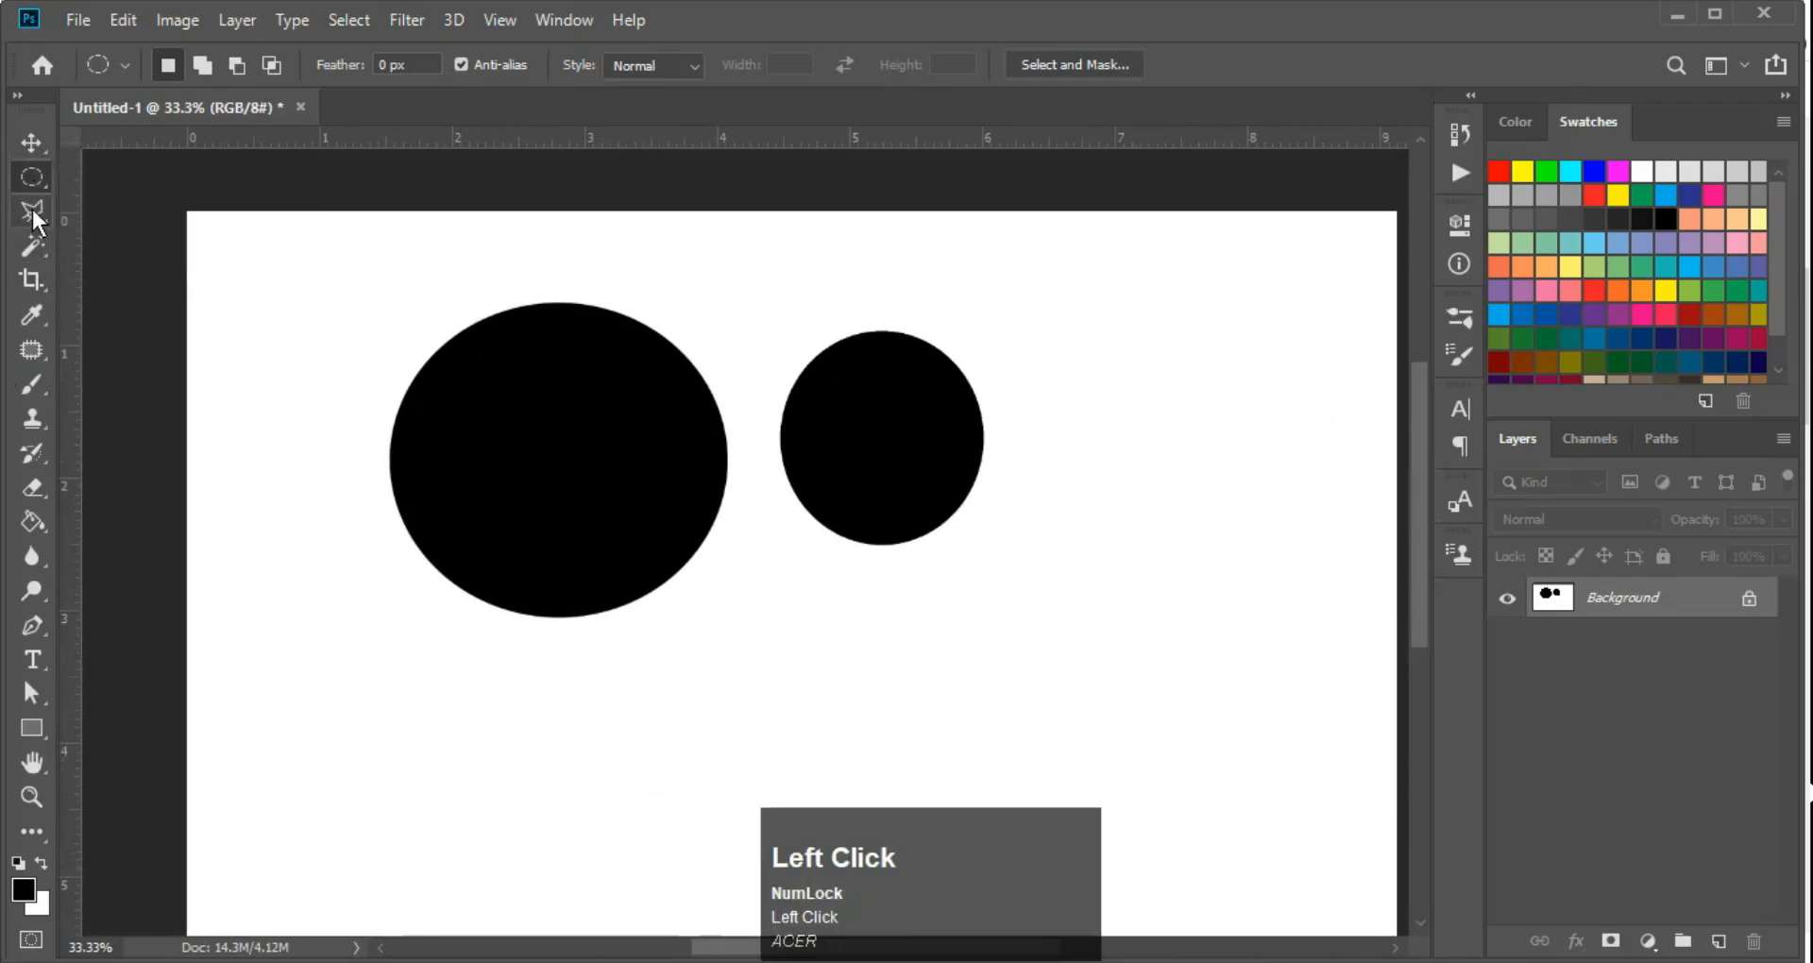
key(alt+Delete)
key(ctrl+Delete)
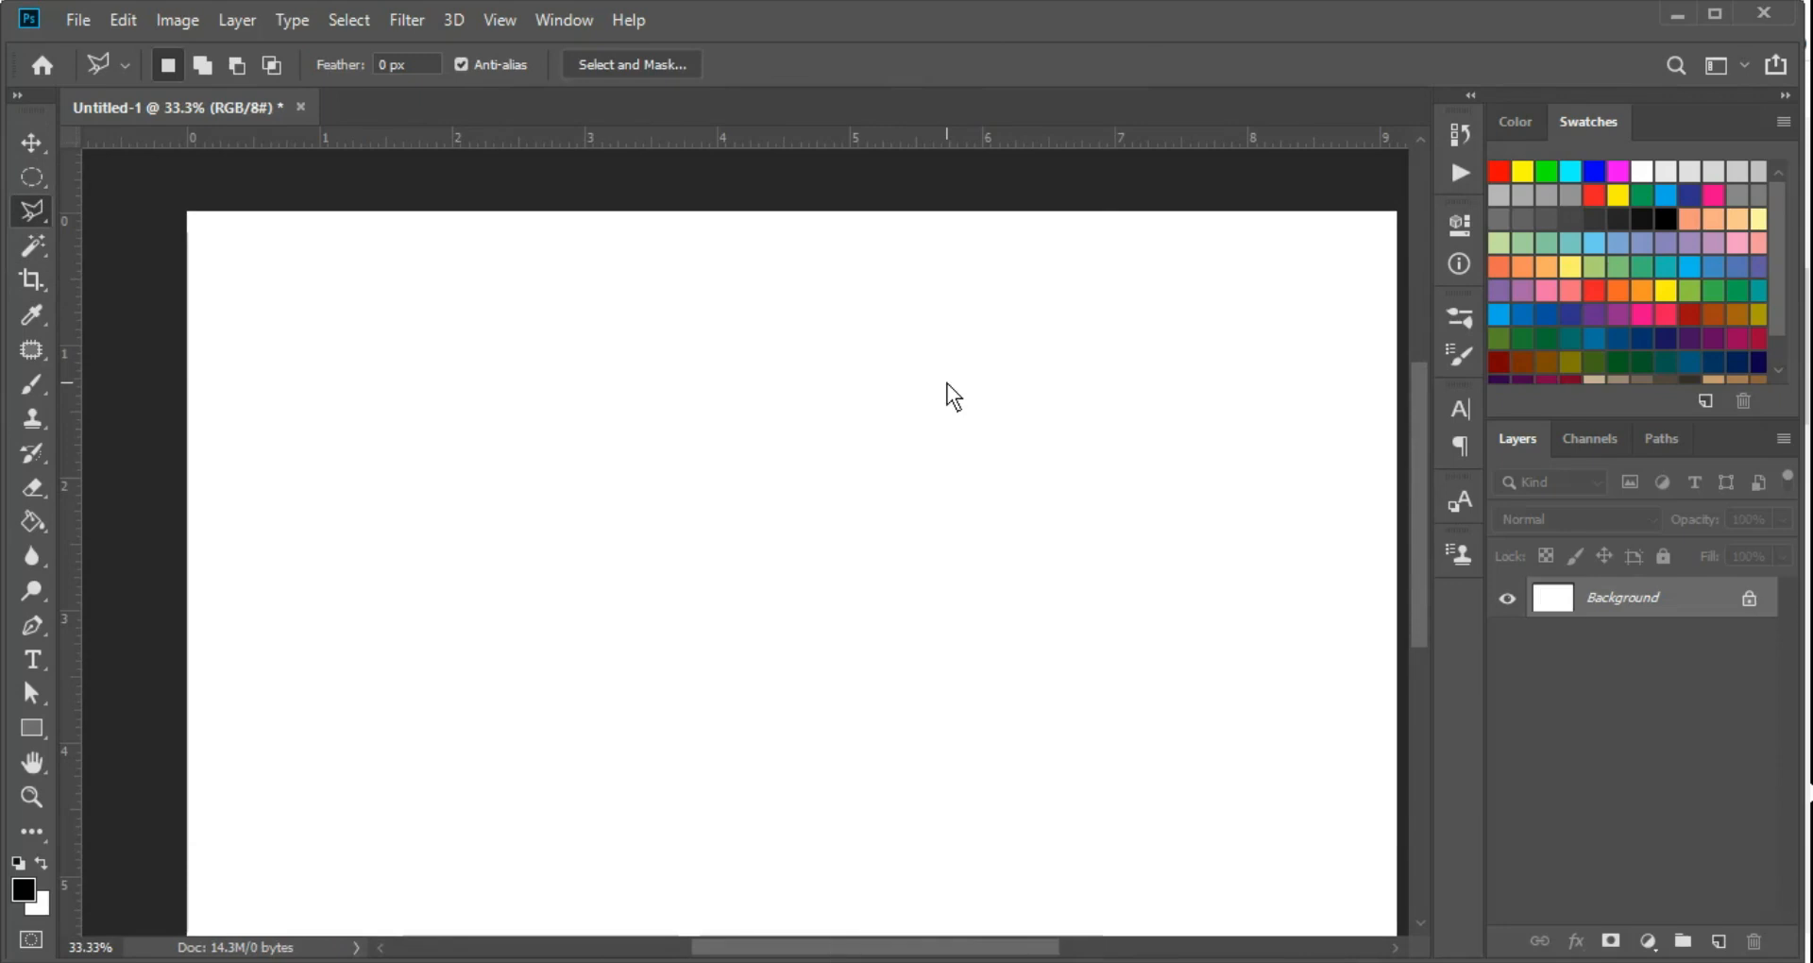
key(ctrl+minus)
ctrl+click(996, 397)
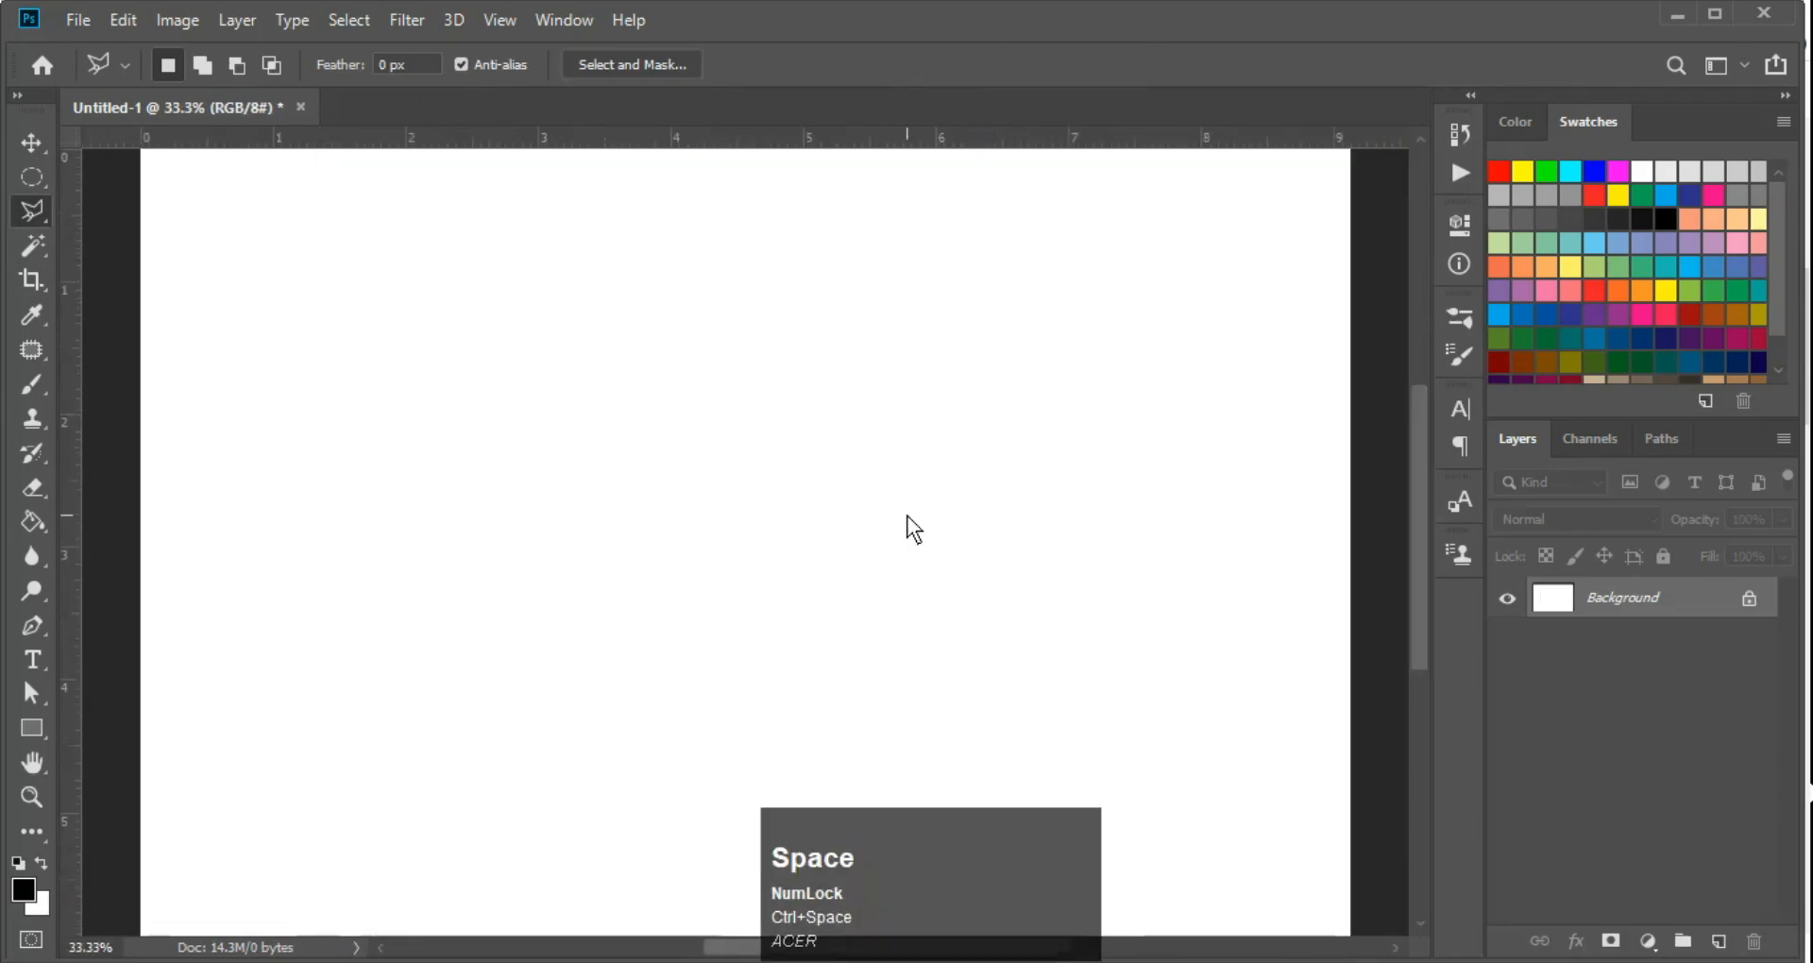
Open the blue skyscraper photo from the Downloads folder as a separate document in Photoshop
click(867, 956)
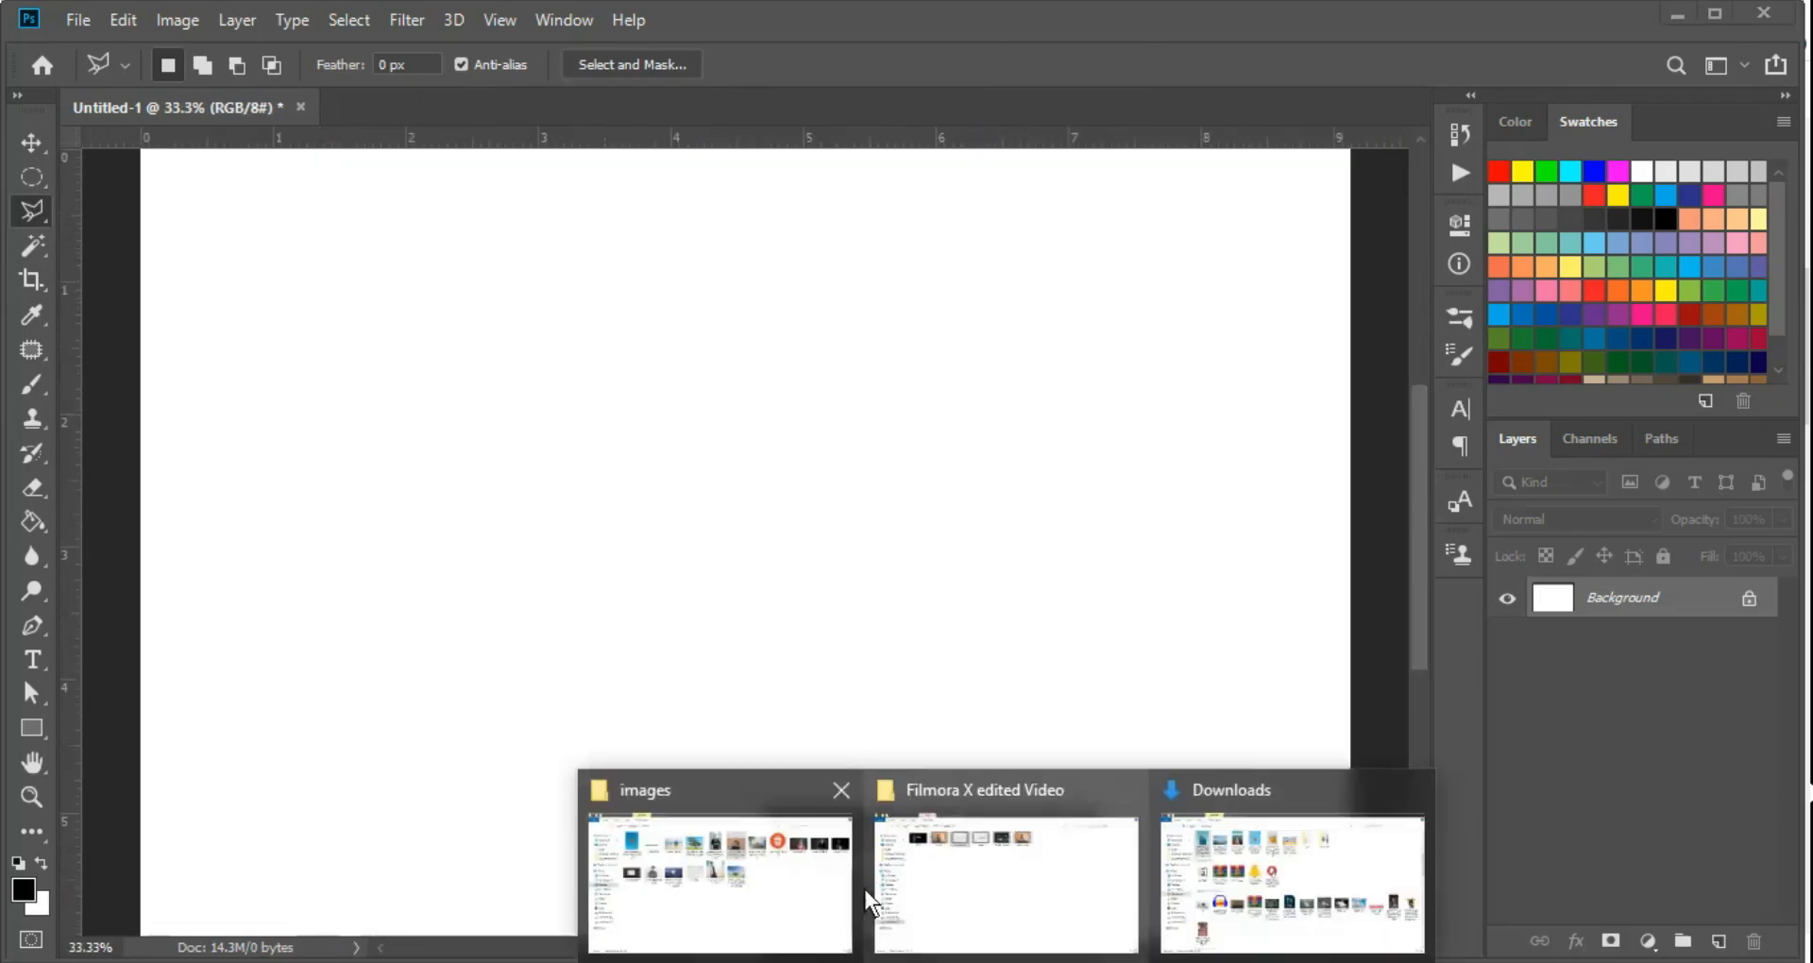
click(710, 874)
mouse_move(972, 897)
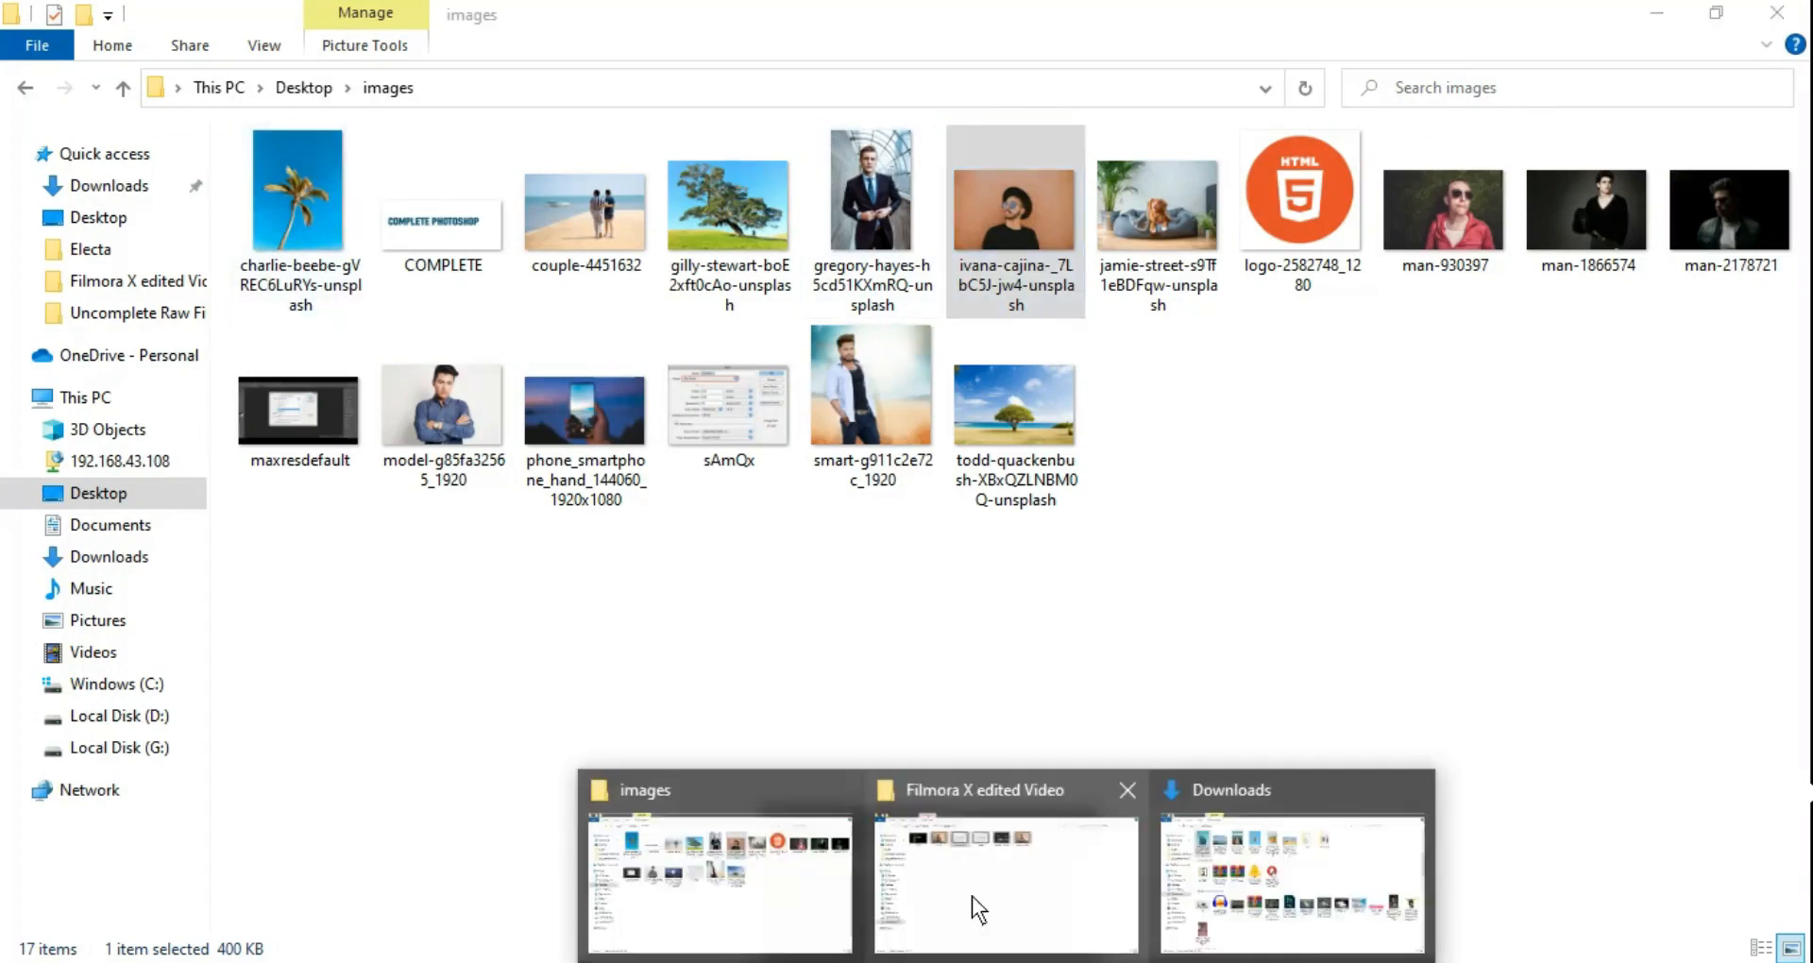
click(1335, 892)
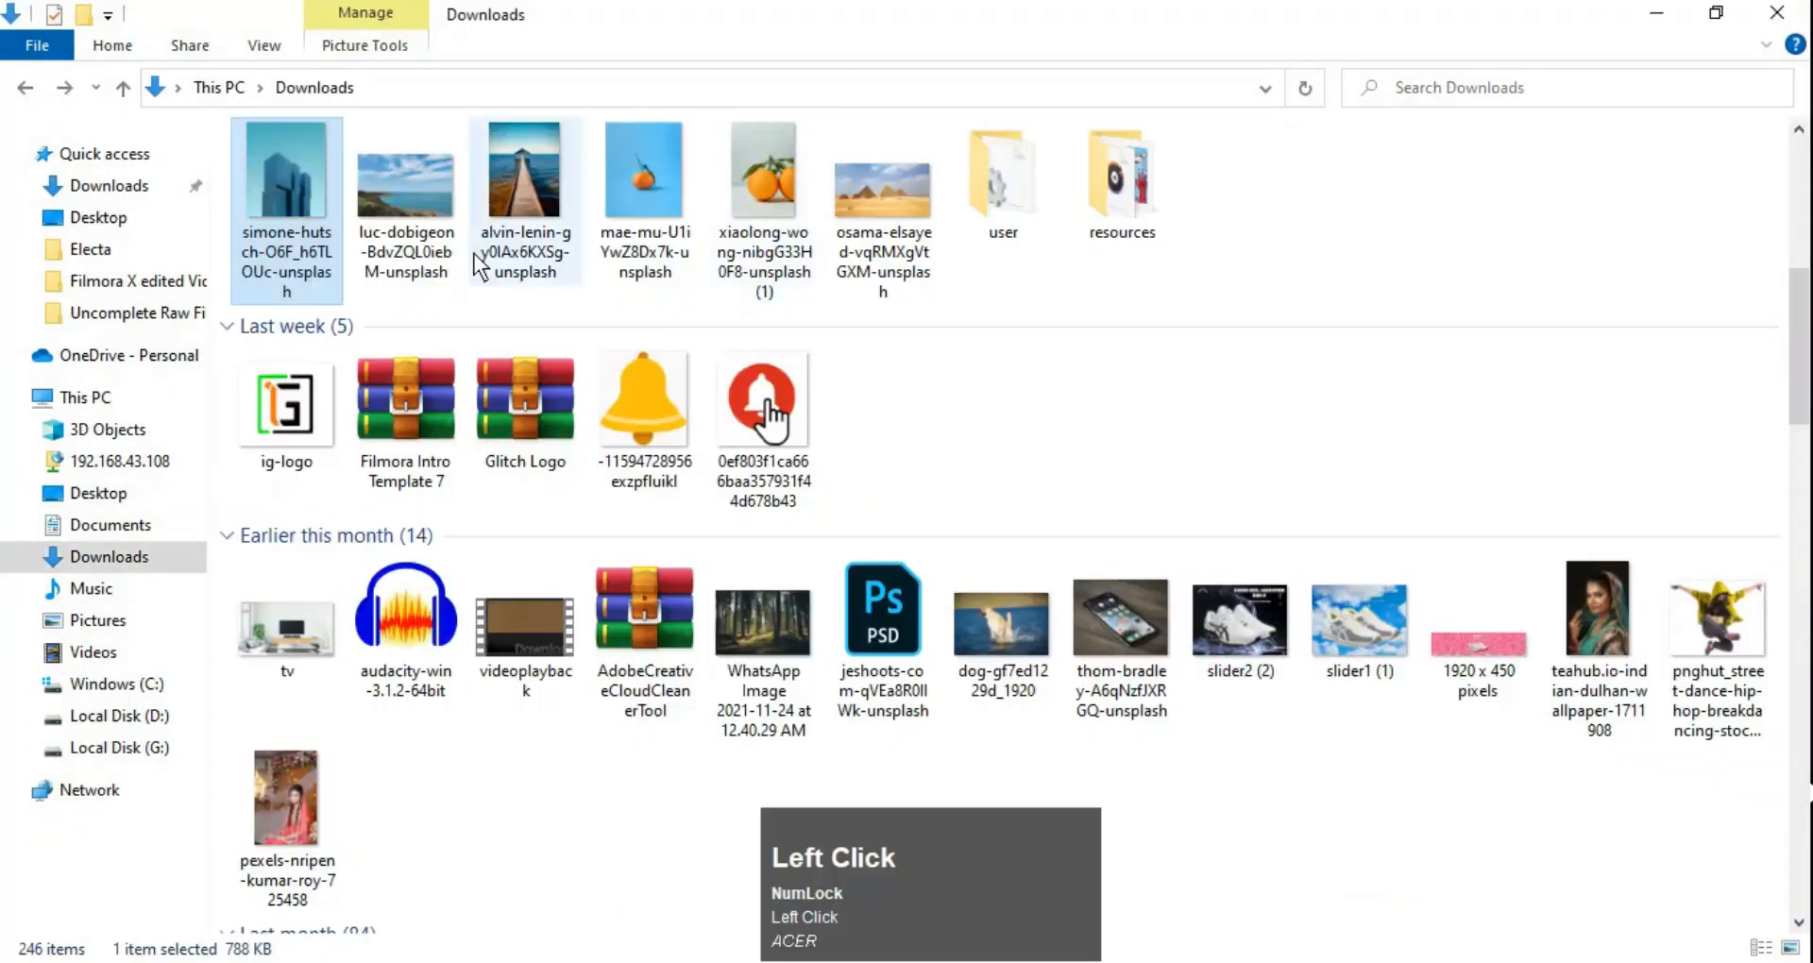
drag(315, 162, 677, 119)
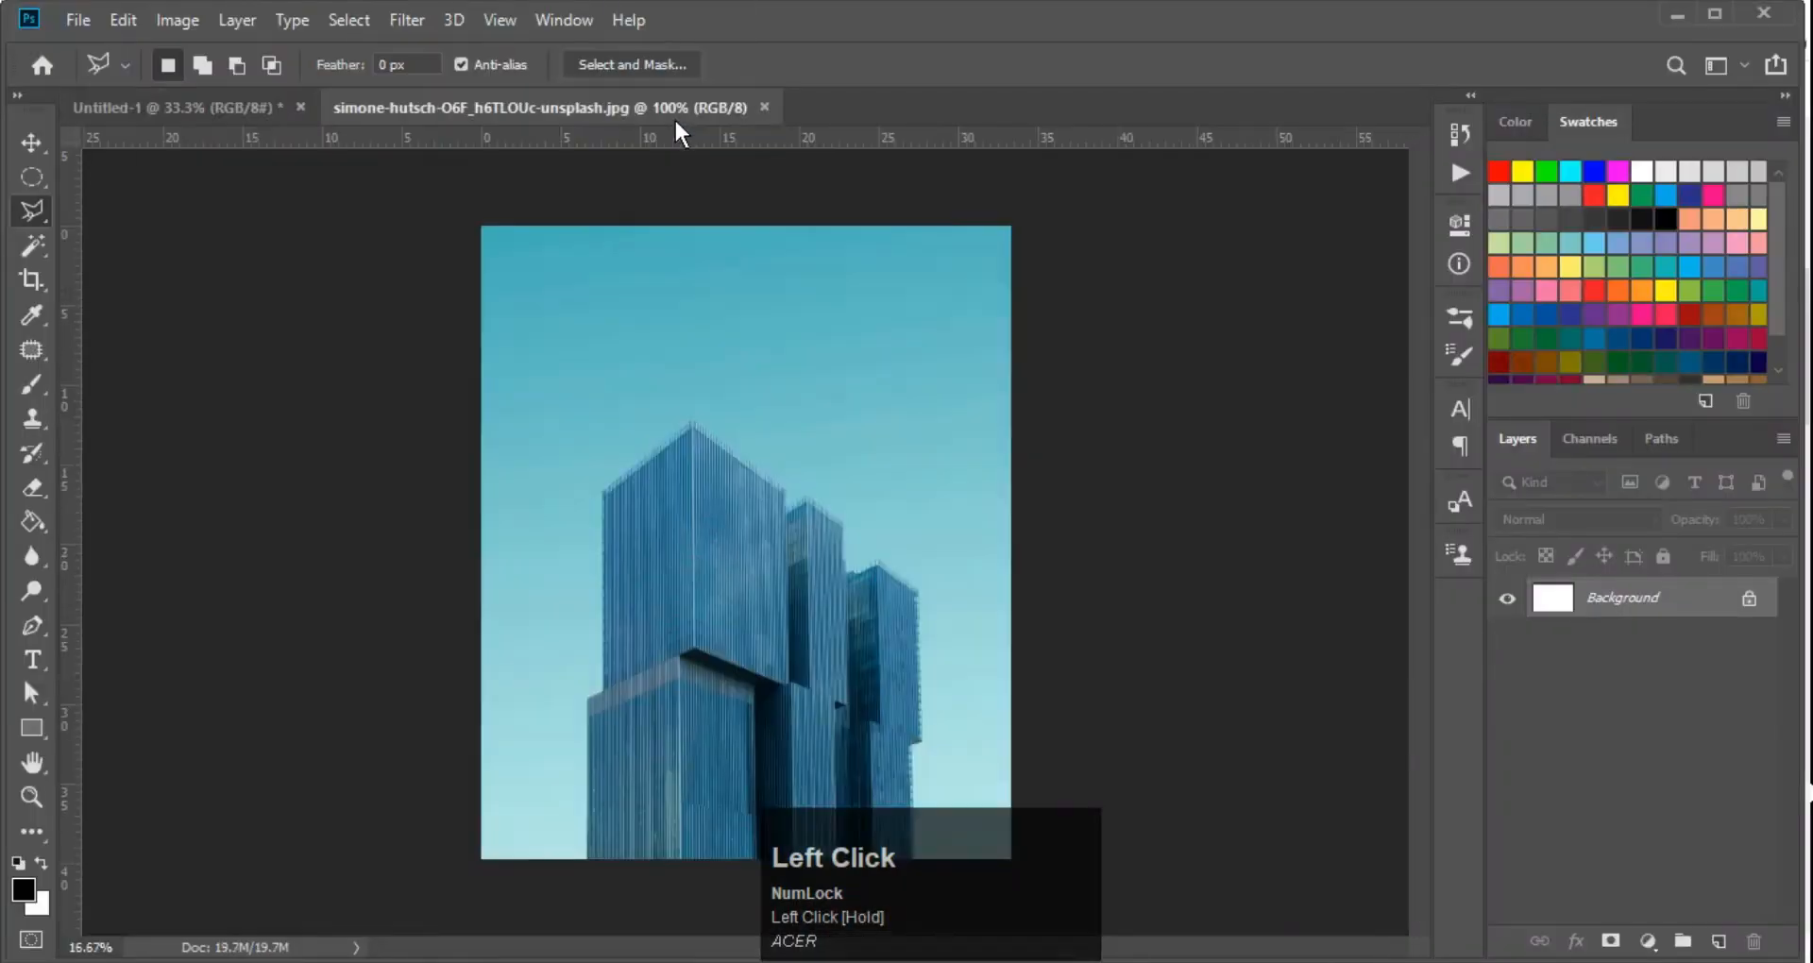
Start a Polygonal Lasso selection at the buildings' bottom-left corner and trace up to the lower block's outer top corner
ctrl+click(739, 571)
ctrl+click(735, 640)
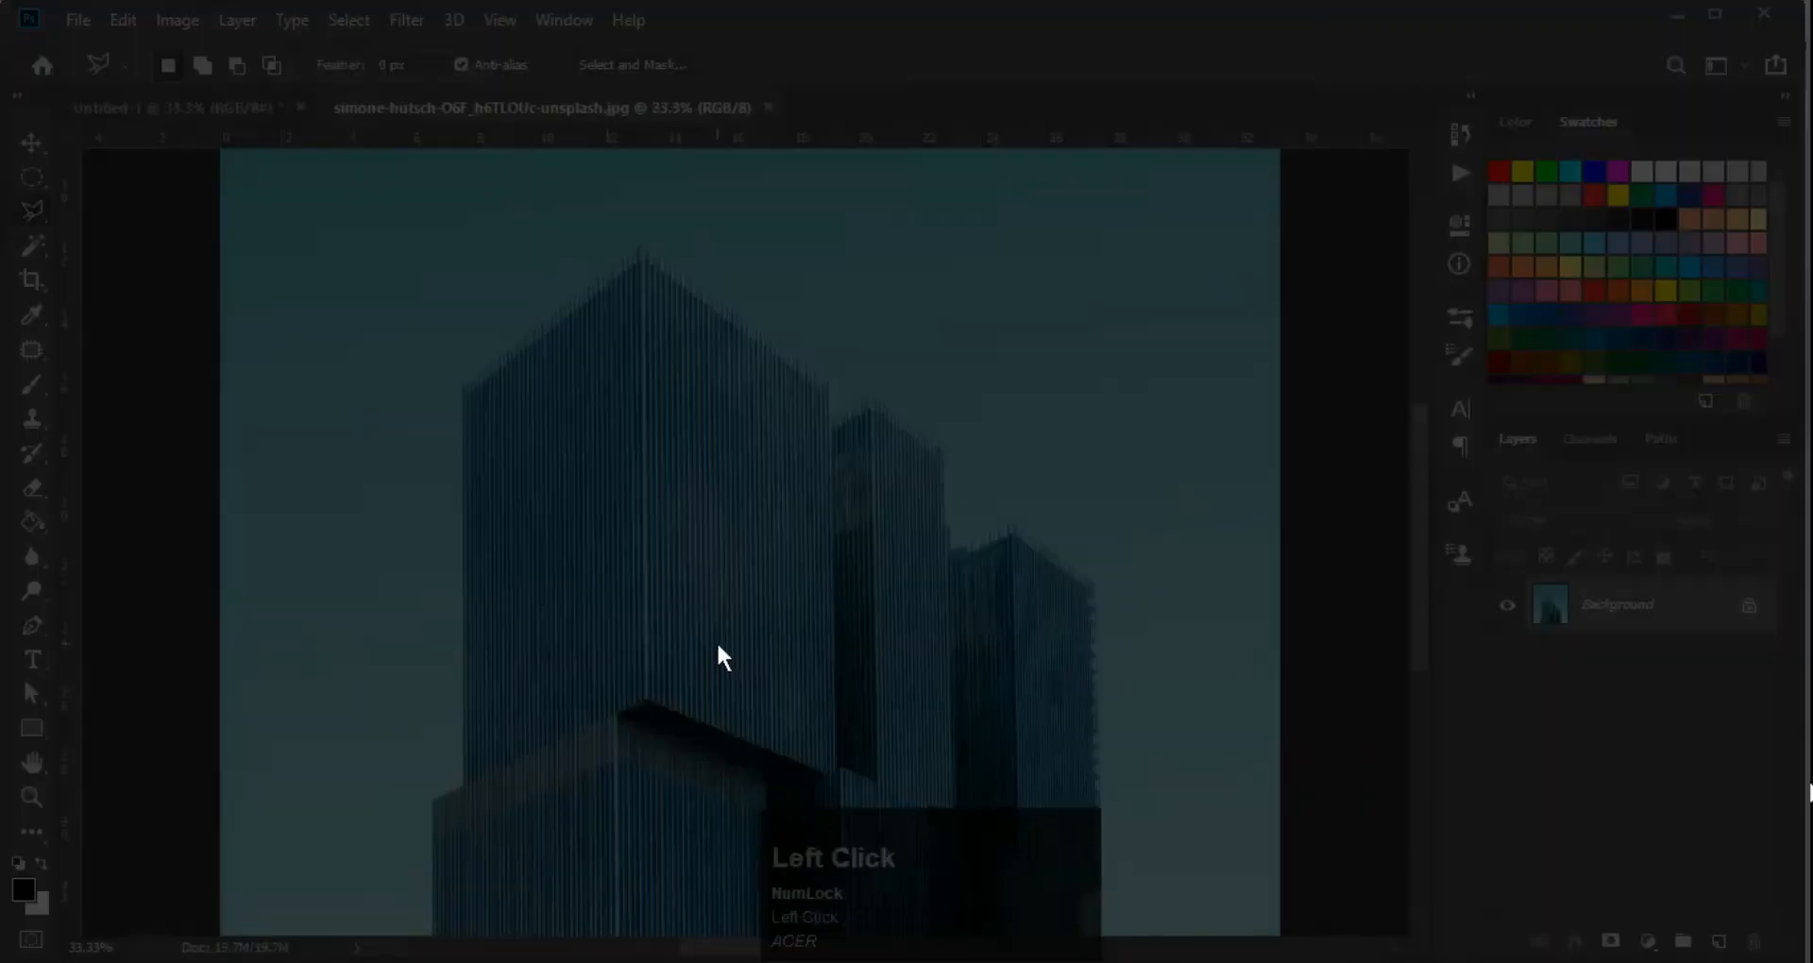
key(space)
key(F10)
key(ctrl)
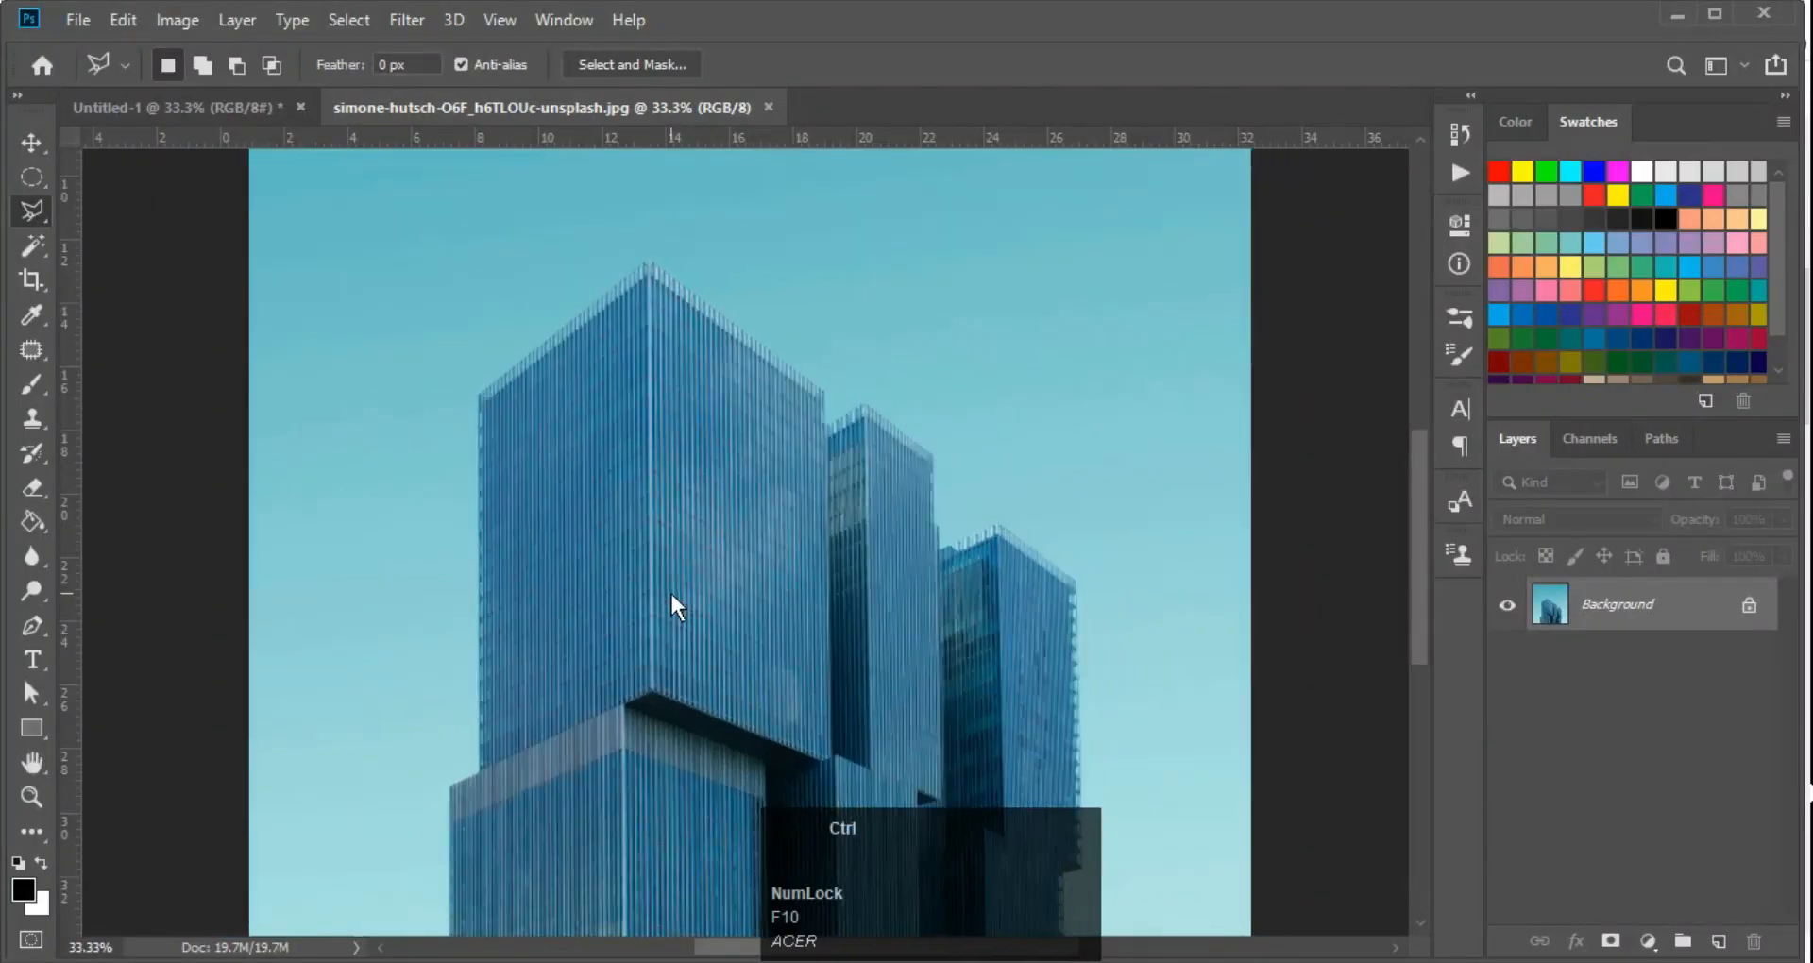
key(ctrl+minus)
key(space)
drag(649, 661, 722, 360)
drag(708, 447, 706, 542)
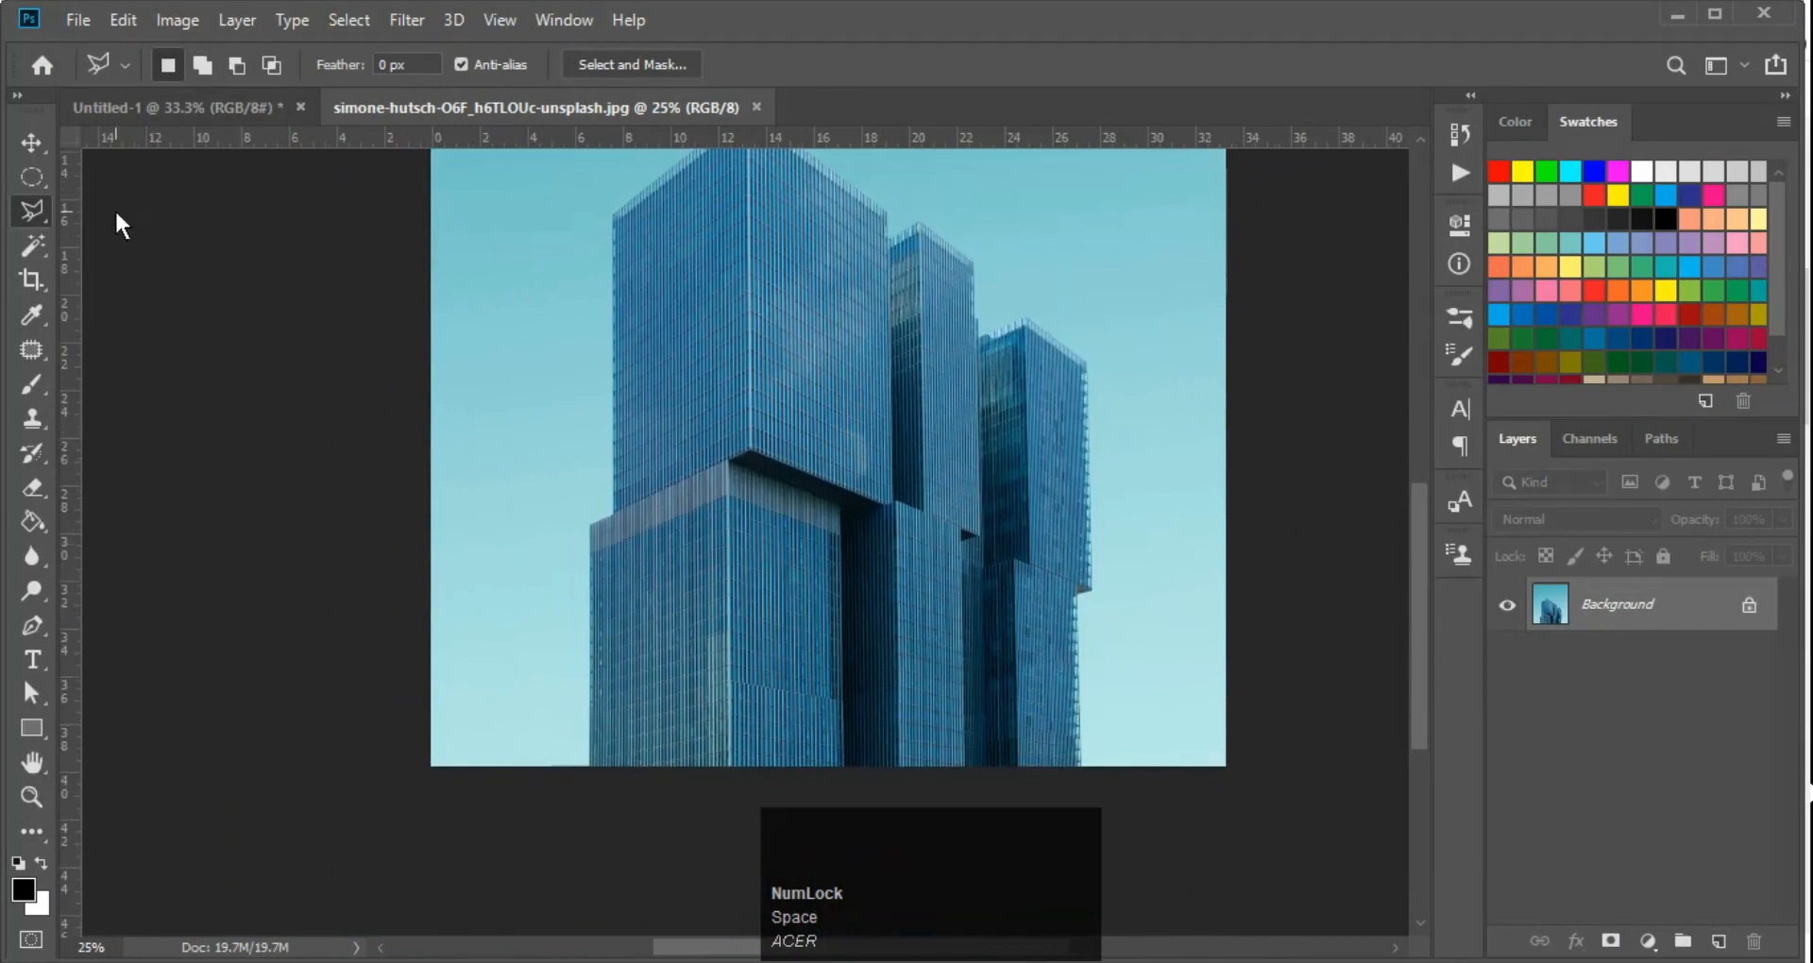
key(space)
drag(819, 469, 794, 570)
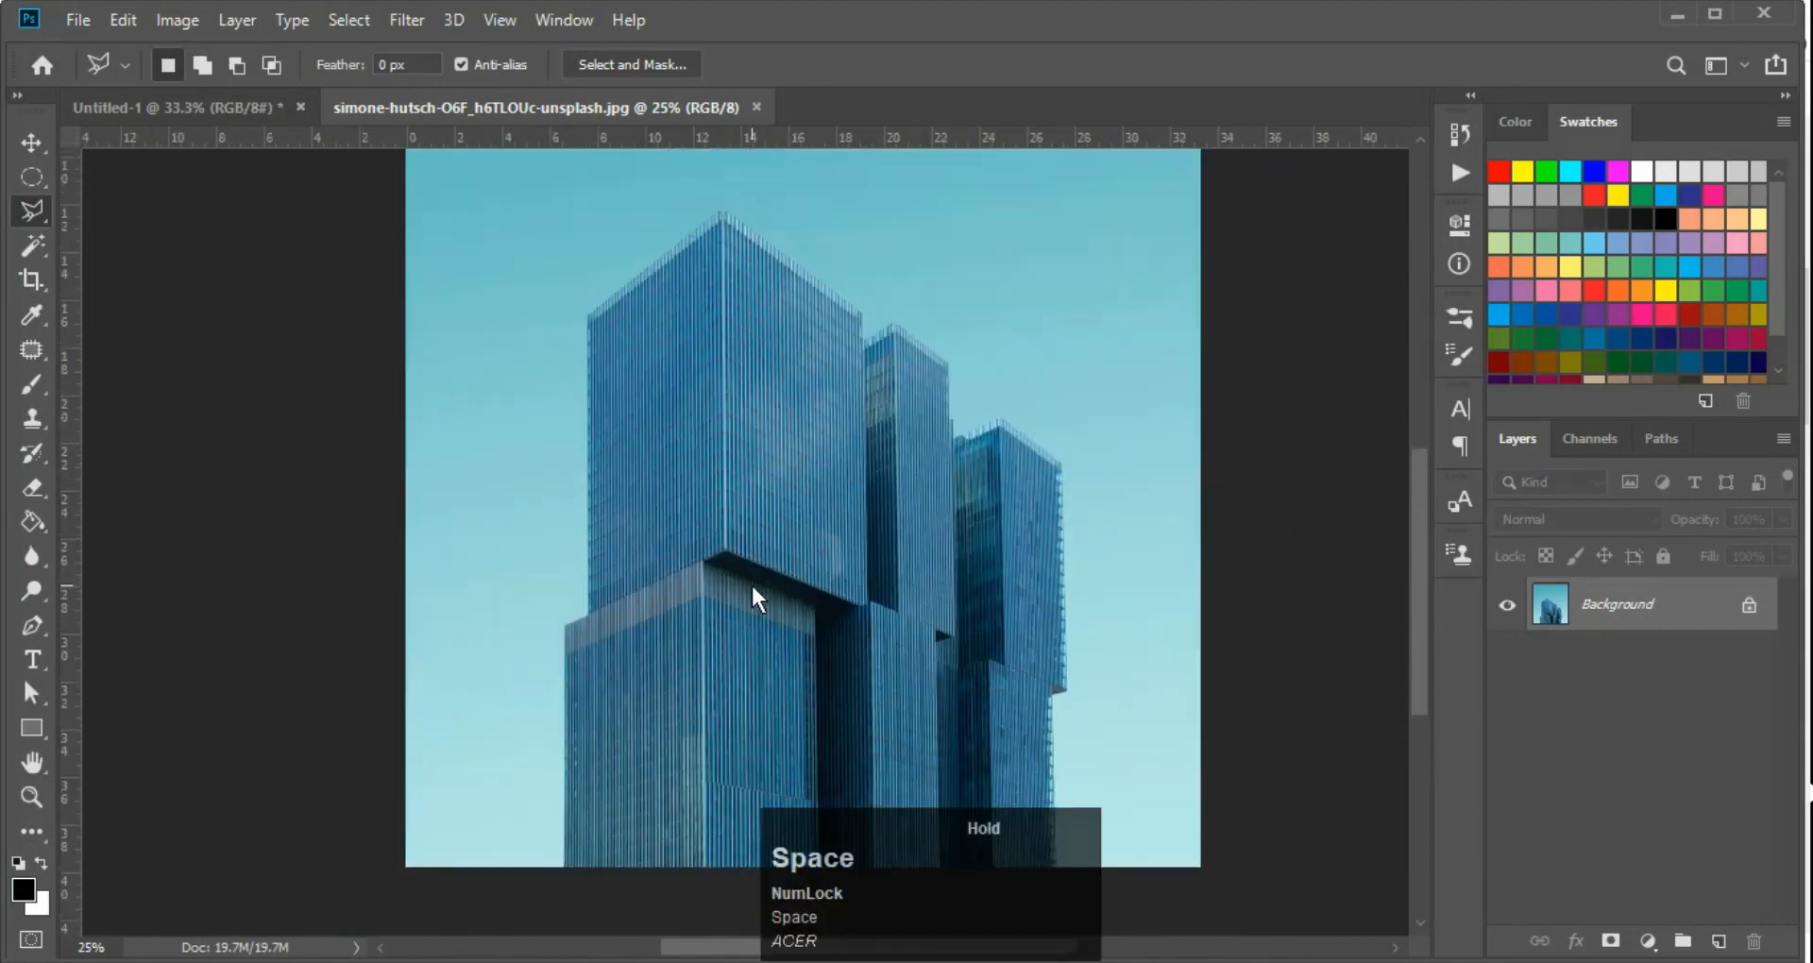
click(564, 860)
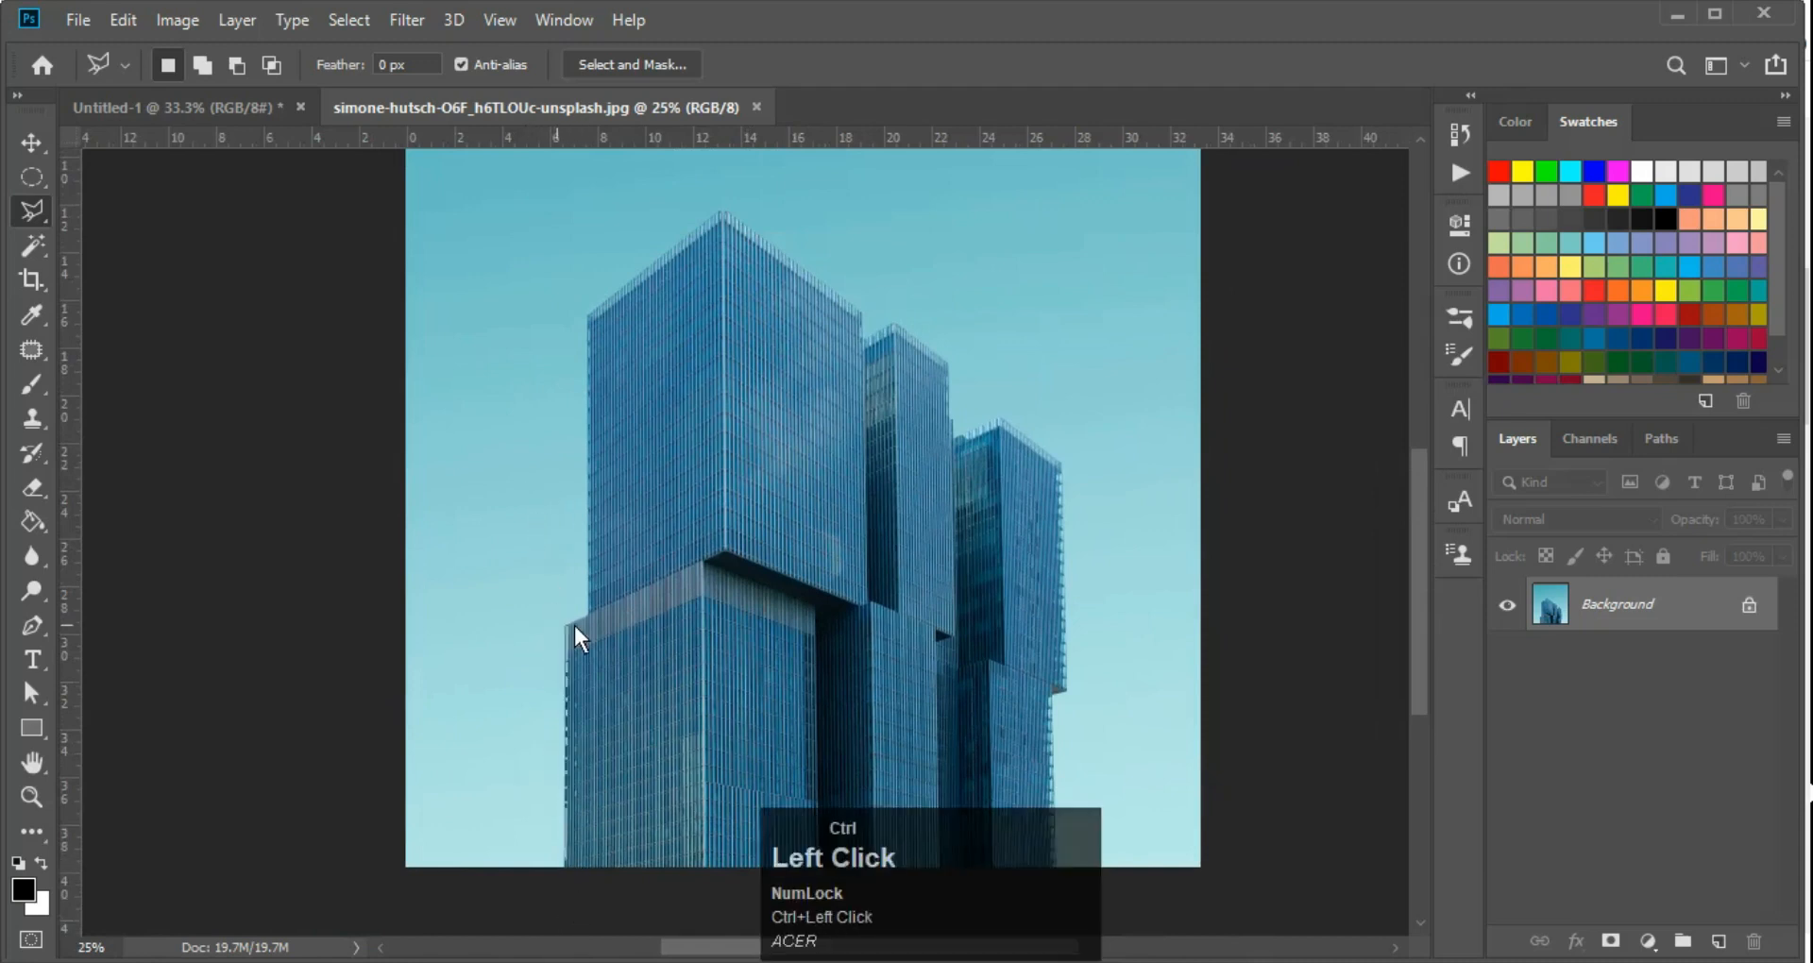
key(ctrl+space)
ctrl+click(574, 624)
click(557, 624)
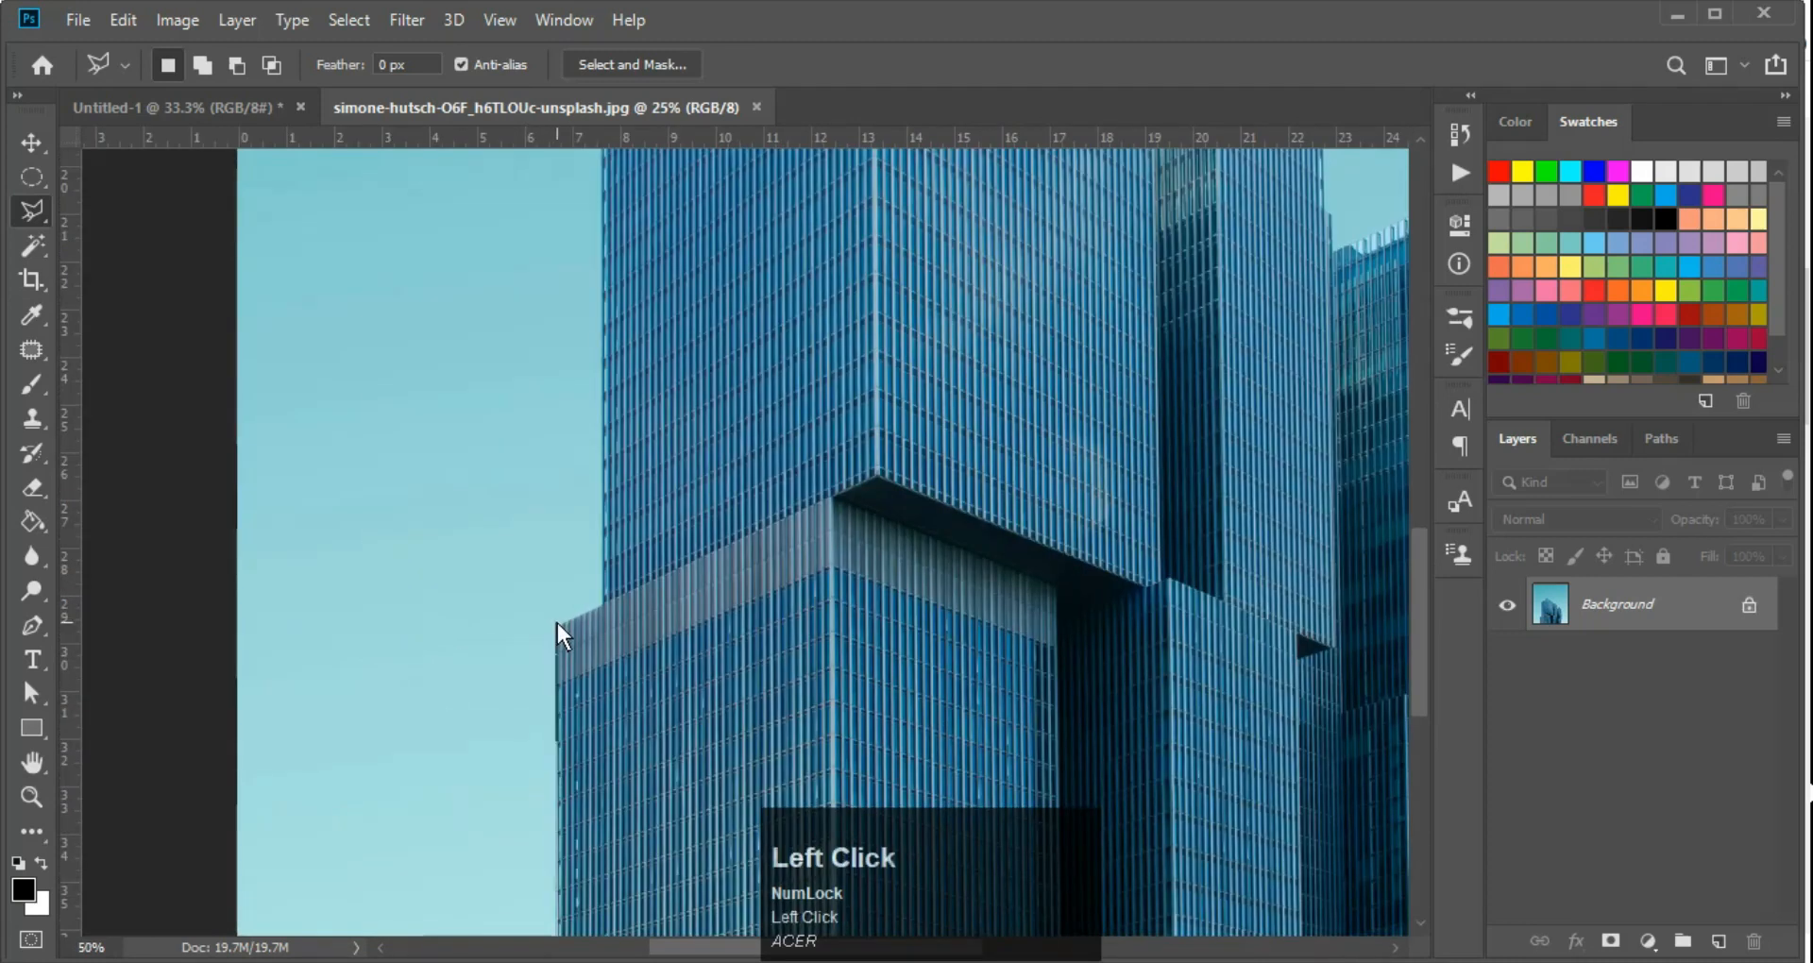
Continue the lasso outline up the tallest tower's left edge and across its peaked roofline to the right corner
key(space)
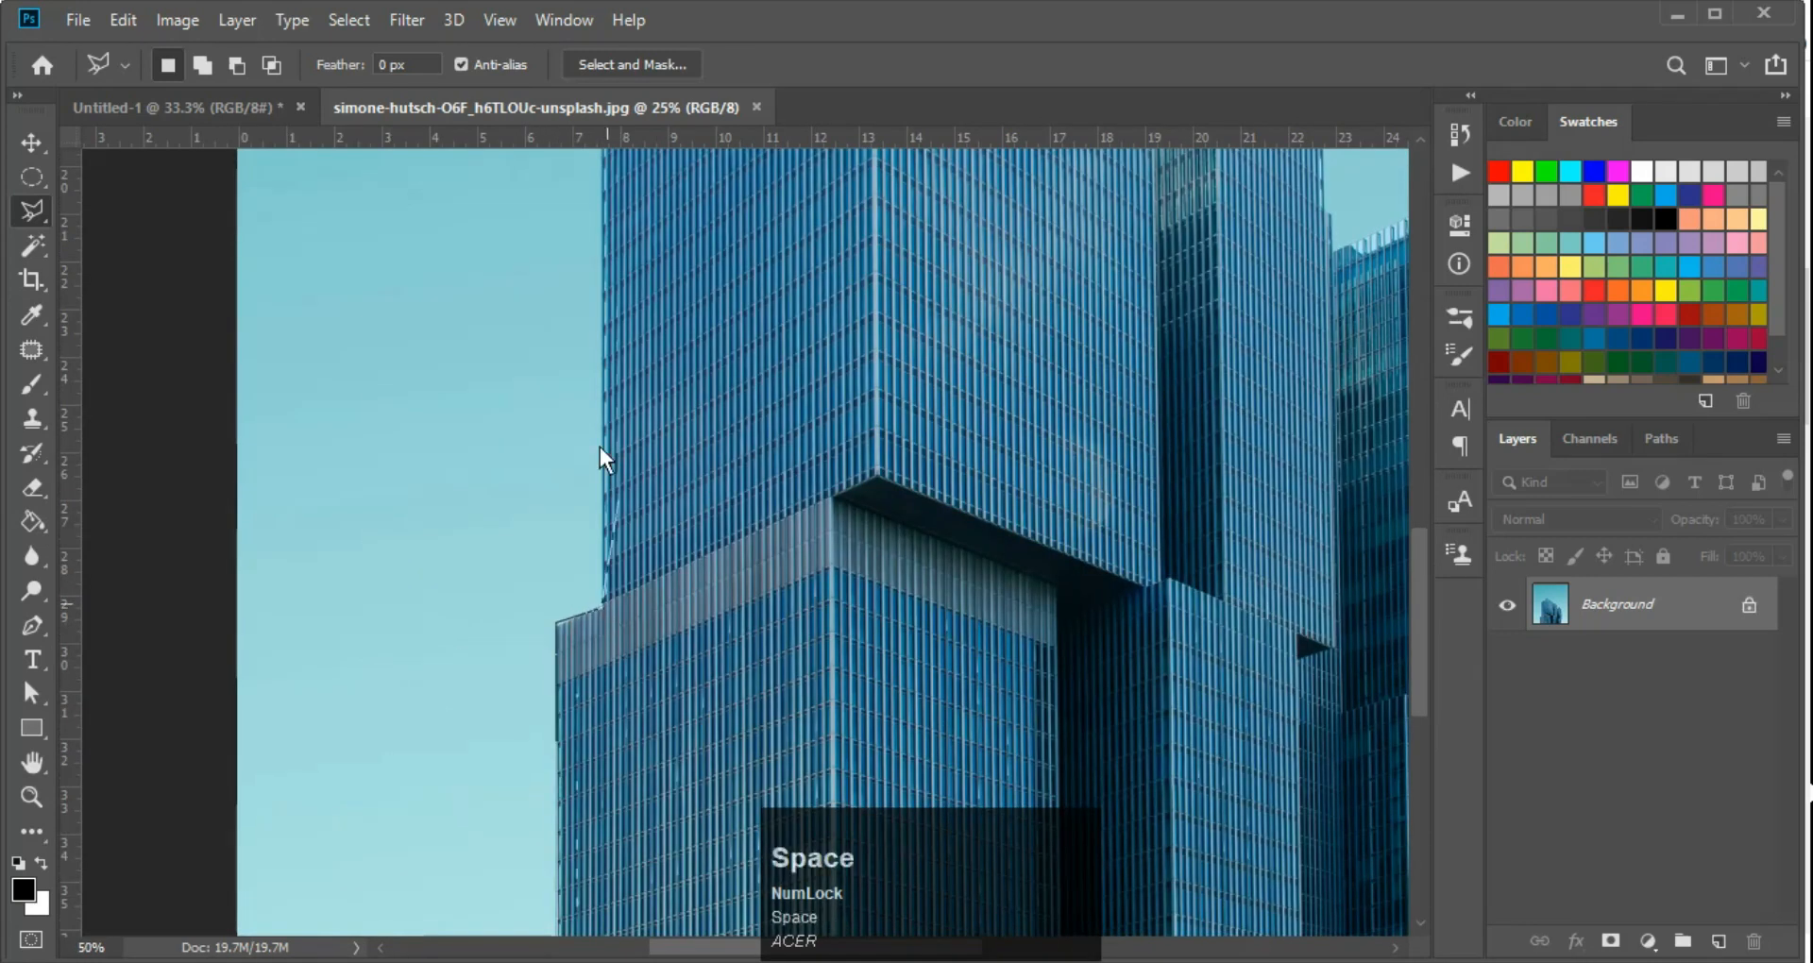
drag(599, 451, 550, 484)
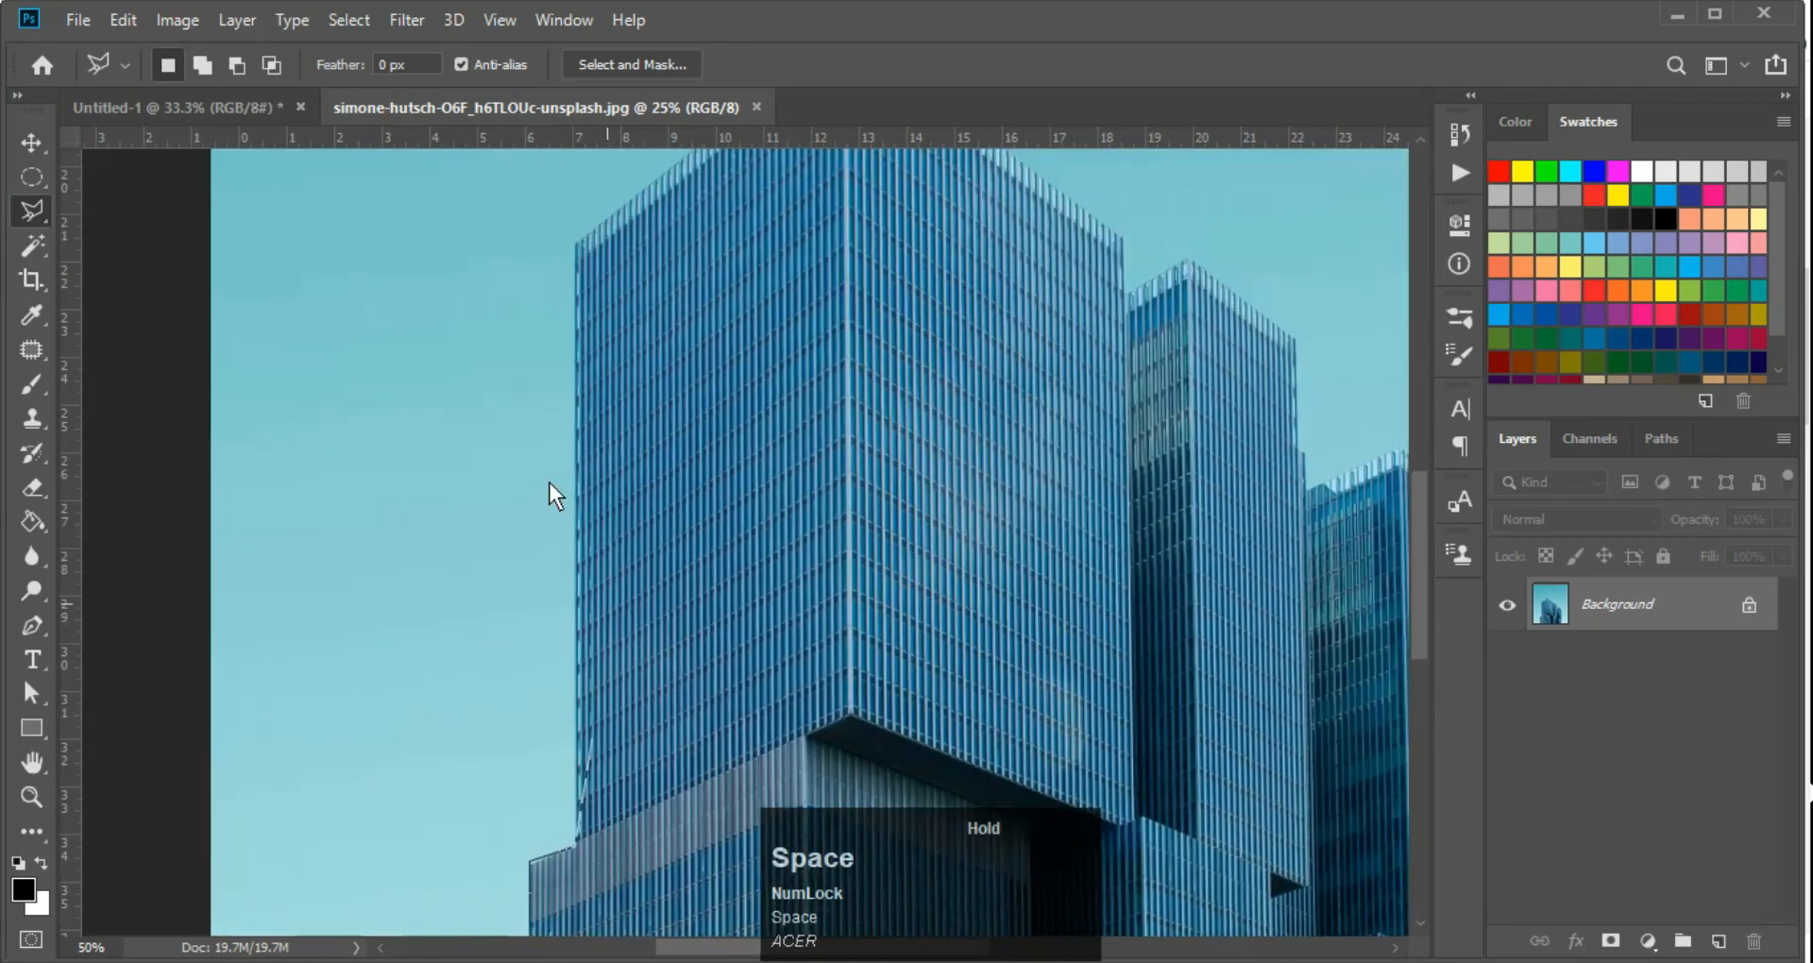
click(578, 298)
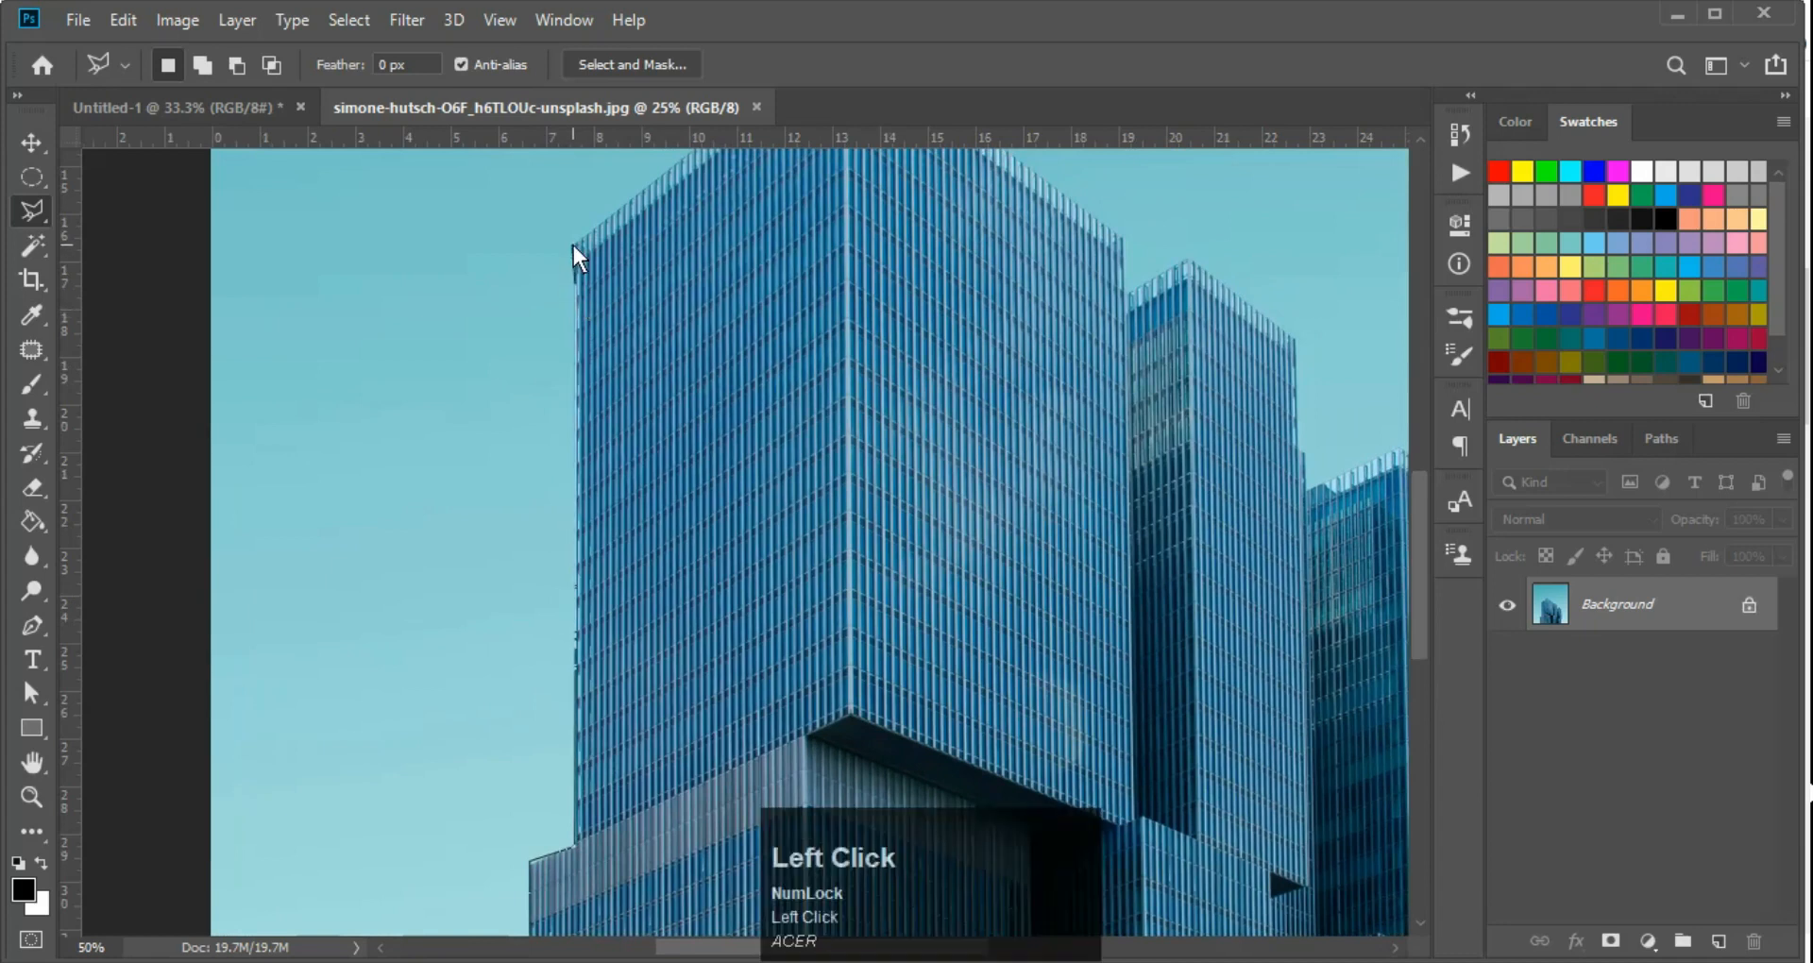
key(space)
drag(574, 248, 581, 369)
click(582, 362)
click(749, 246)
click(1121, 510)
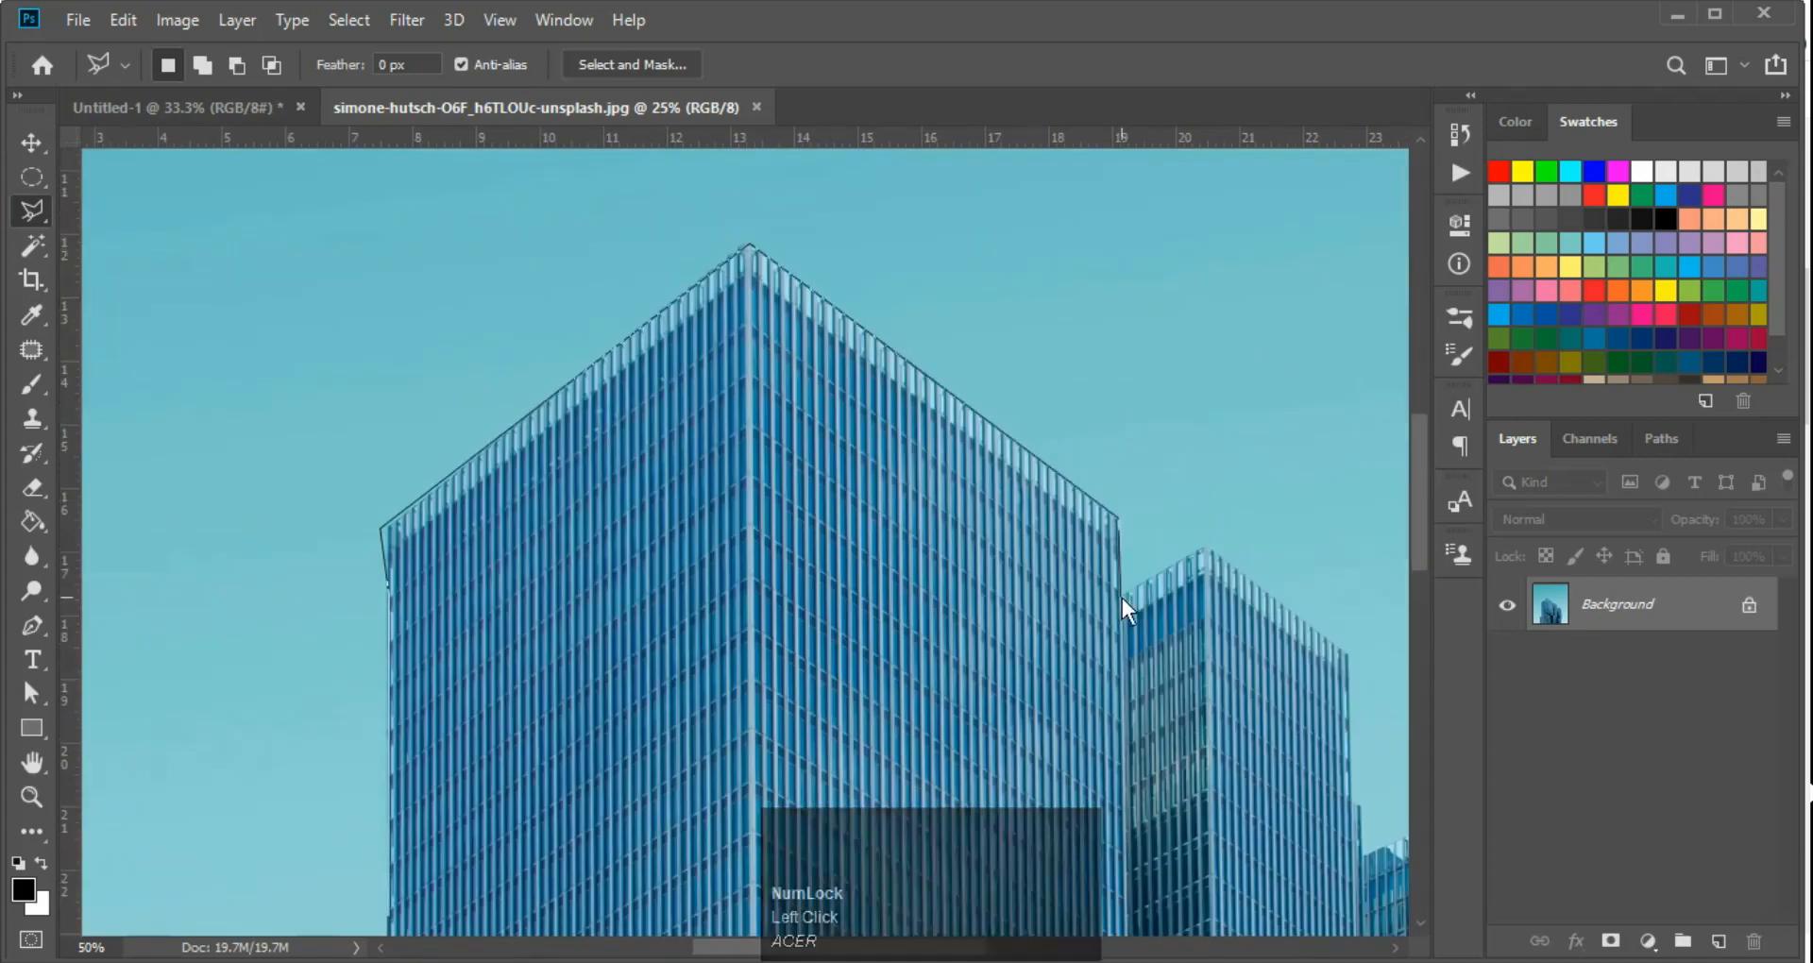
Trace the lasso over the two smaller towers' rooflines and down the rightmost tower's edge to the bottom of the photo
key(ctrl+space)
click(801, 416)
click(516, 376)
click(1008, 749)
key(space)
drag(1020, 751, 793, 283)
click(785, 609)
click(668, 639)
key(space)
drag(685, 831, 727, 489)
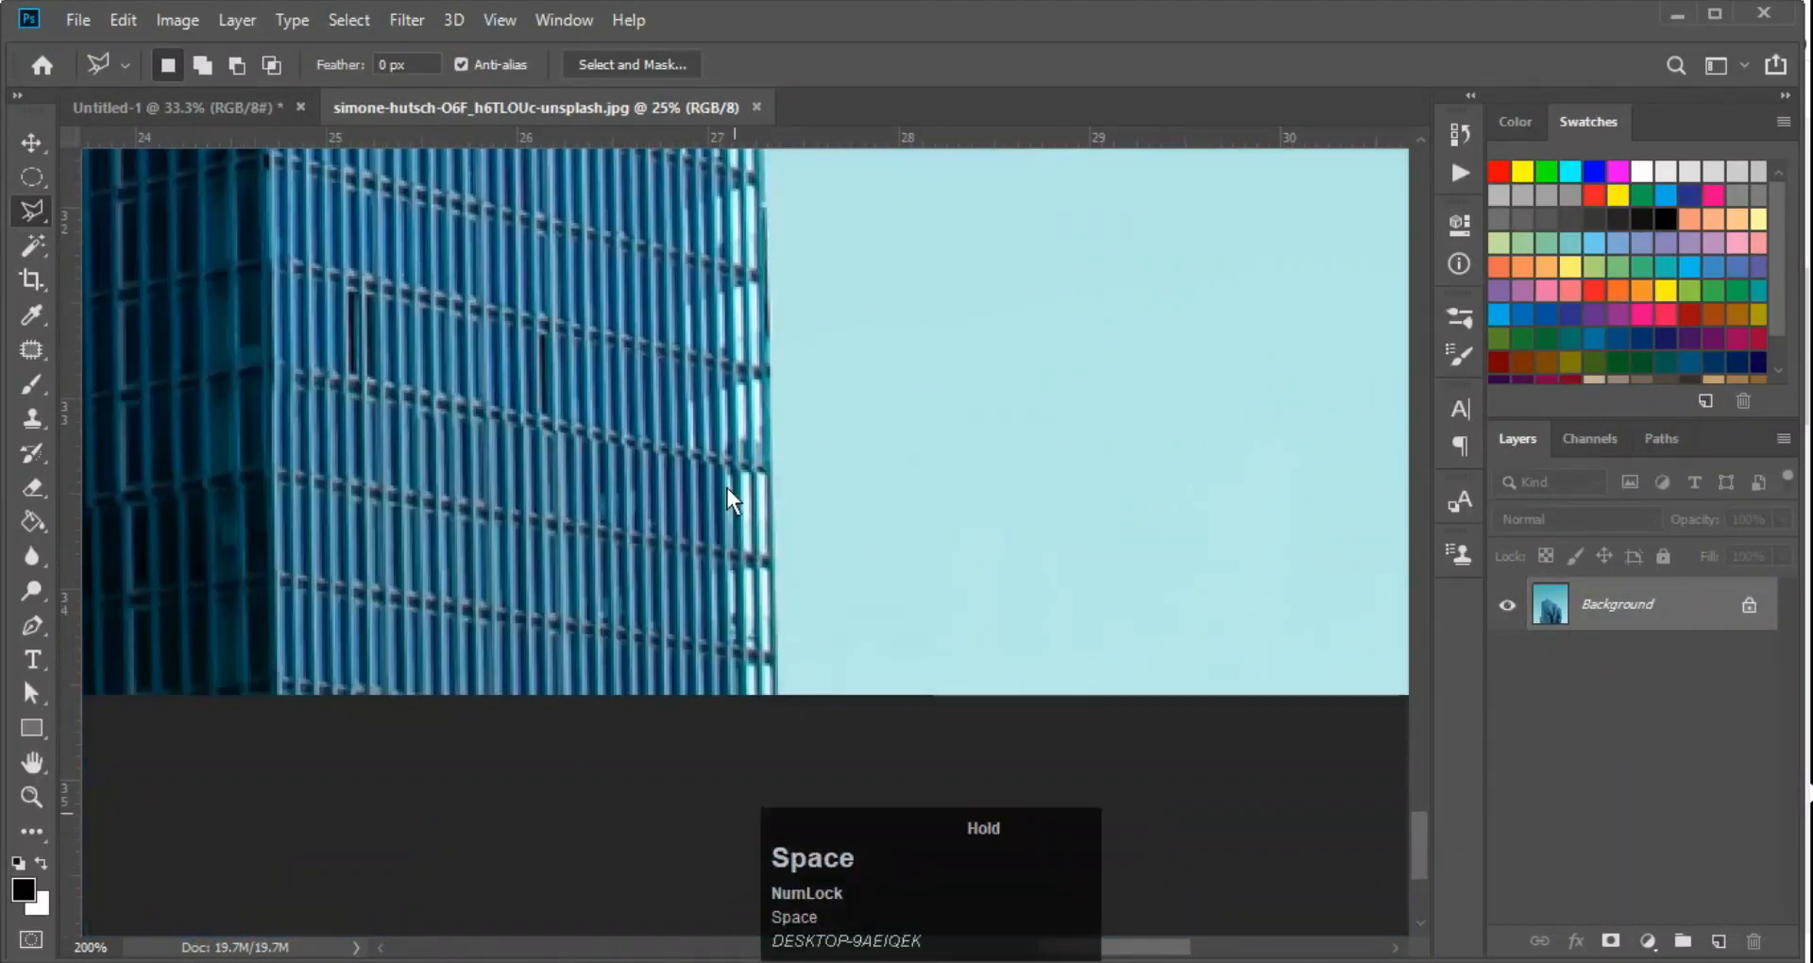
click(771, 698)
Route the lasso around the outside of the canvas and close it at the starting point so it encloses the sky
scroll(982, 812, down, 7)
click(980, 797)
click(992, 273)
click(506, 271)
click(481, 813)
scroll(678, 394, up, 3)
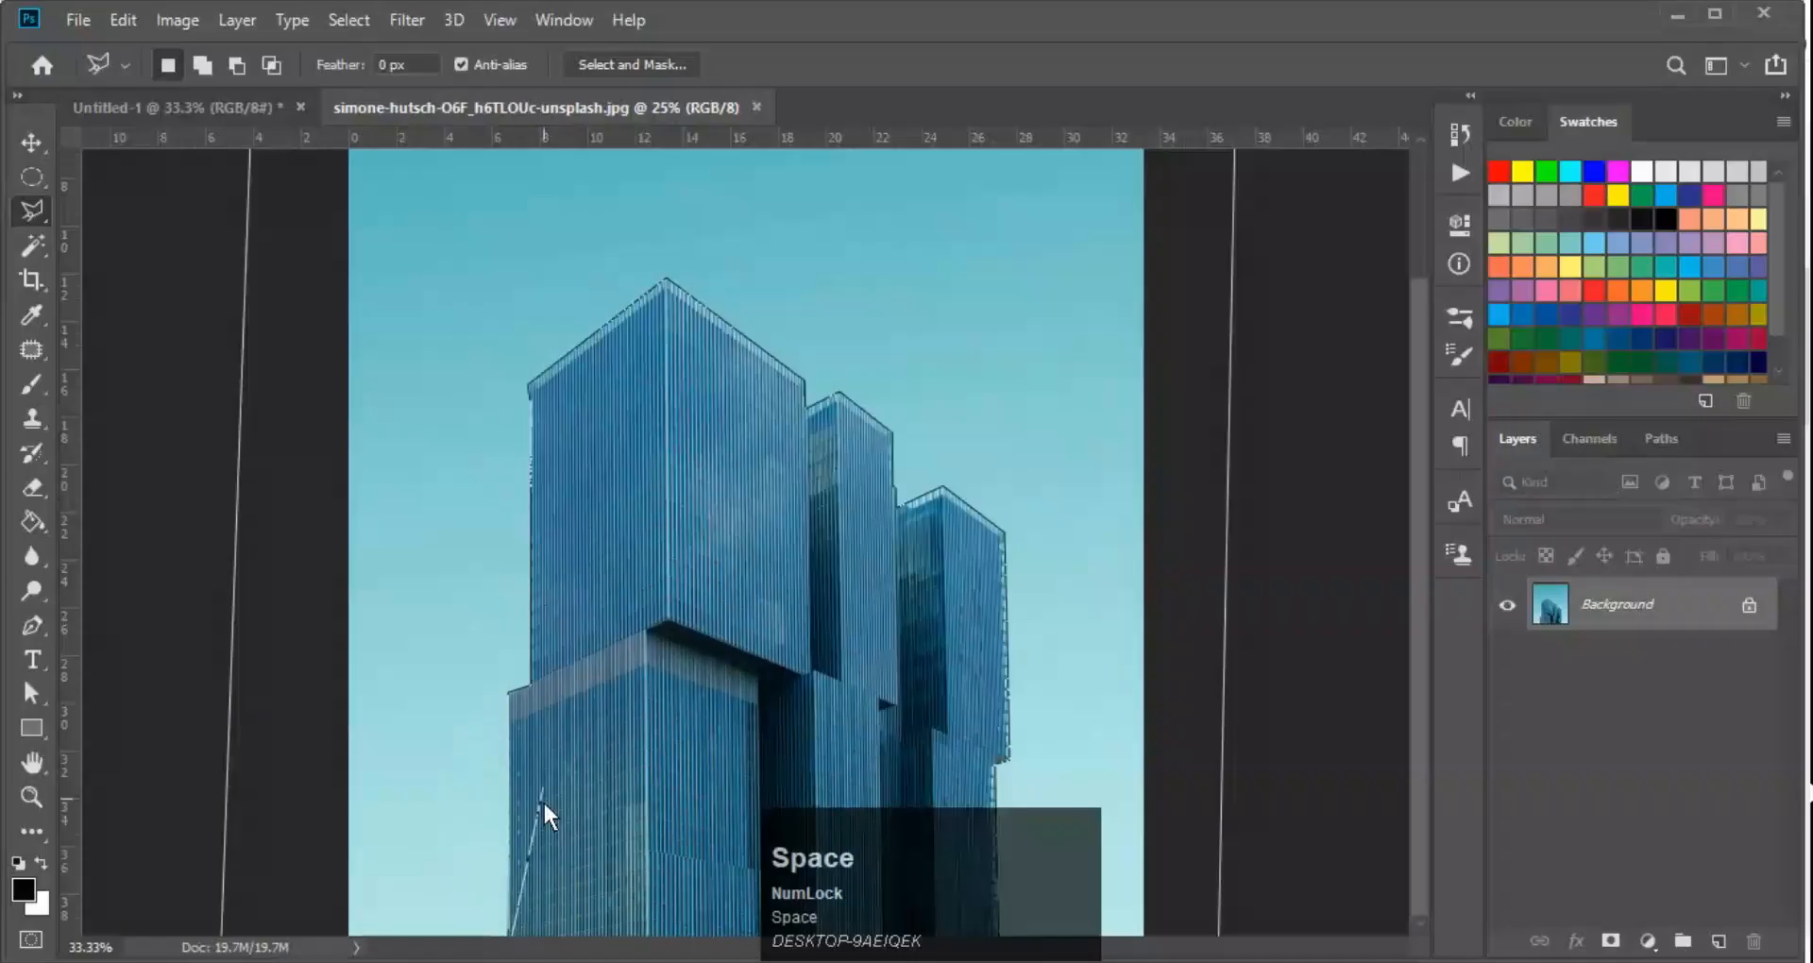
click(542, 801)
Invert the selection back and forth between the sky and the buildings, leaving the buildings selected
key(ctrl+shift+i)
scroll(728, 609, down, 2)
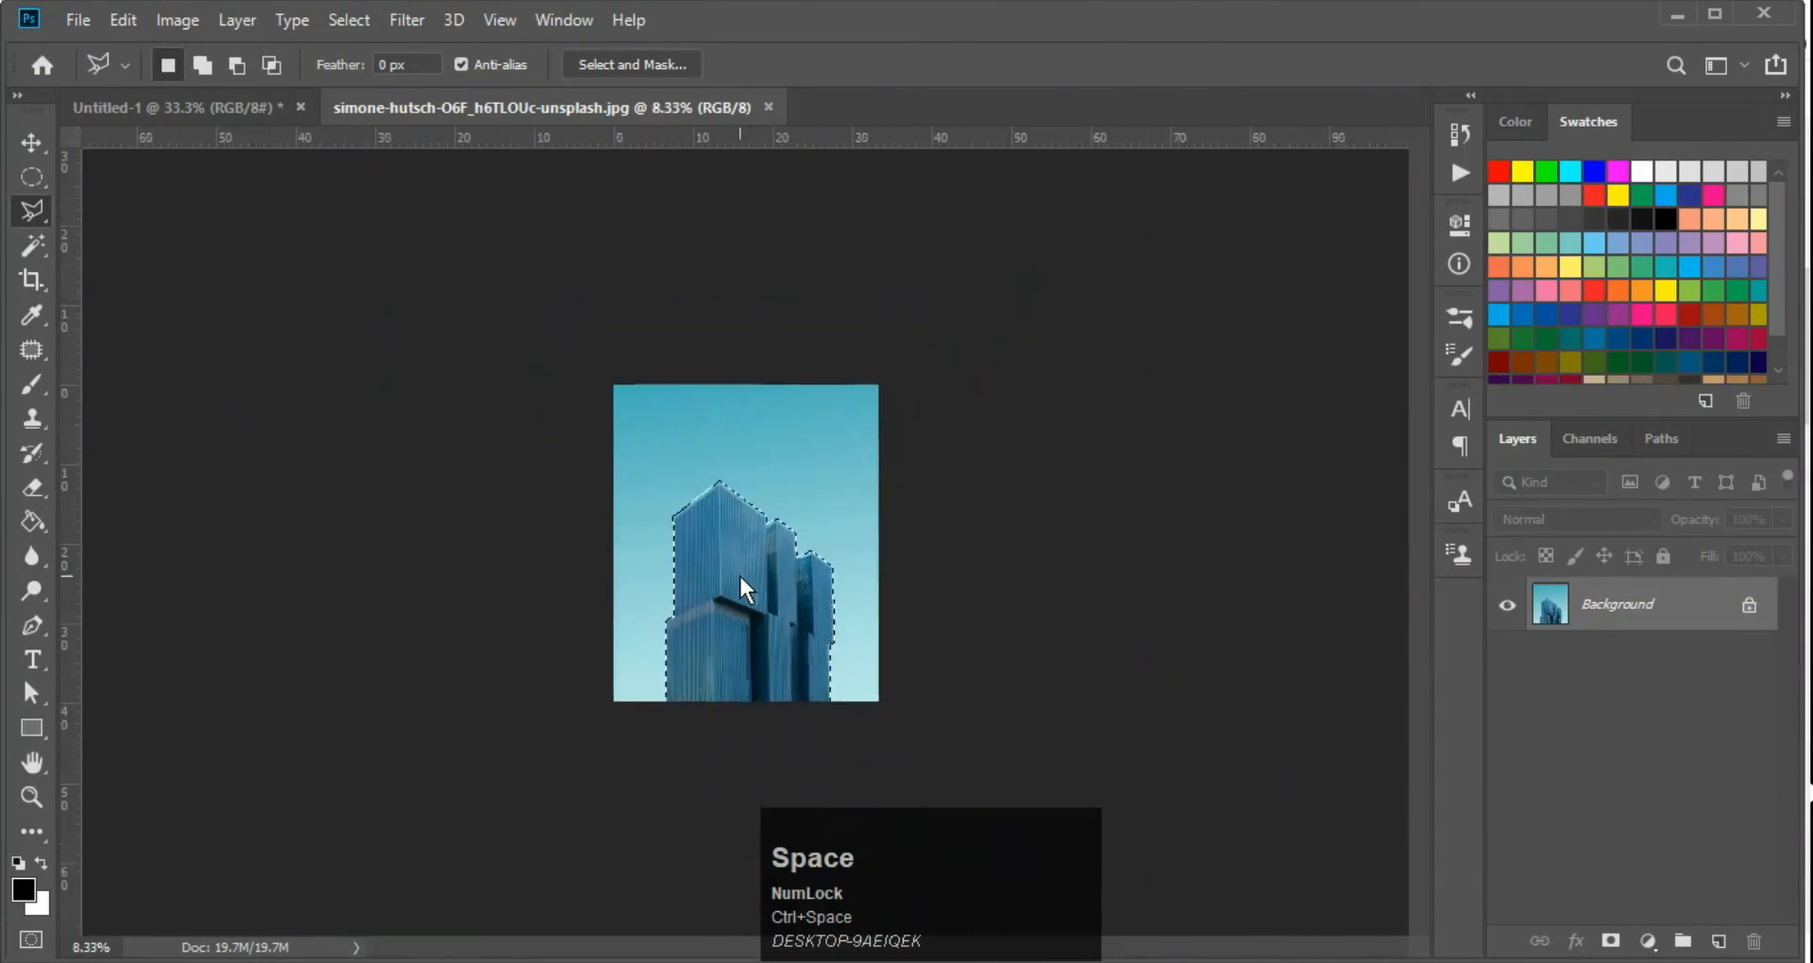
ctrl+click(739, 593)
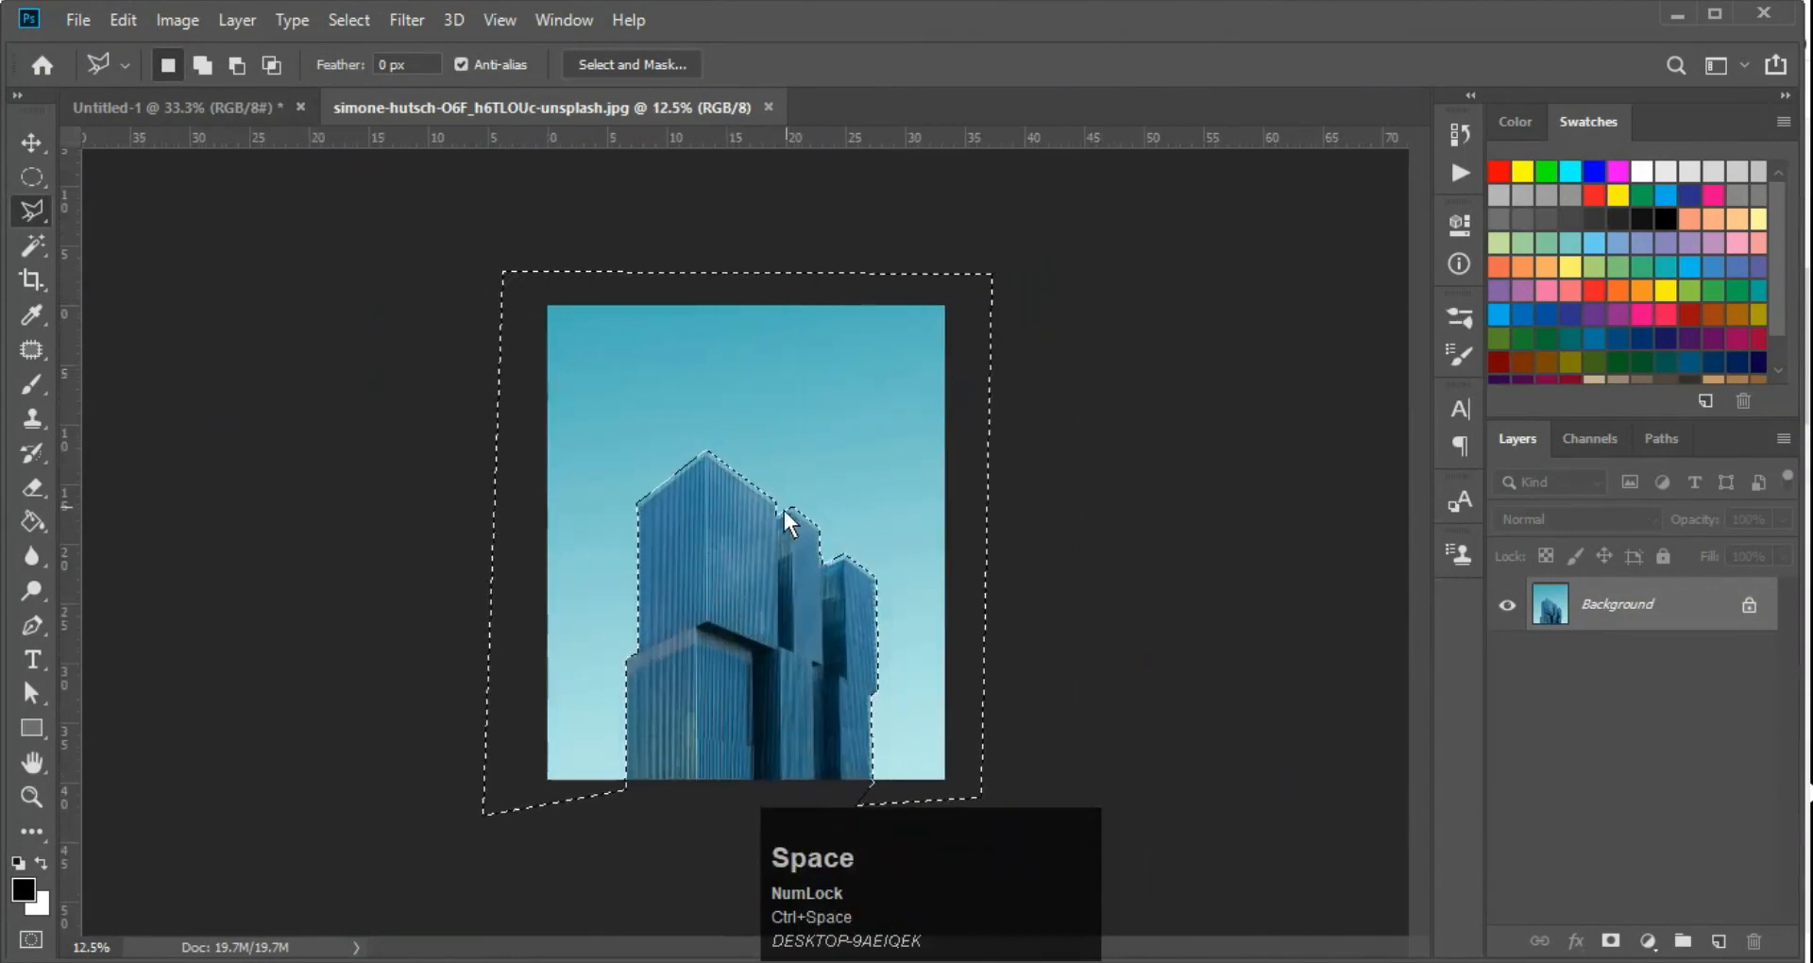
ctrl+click(704, 577)
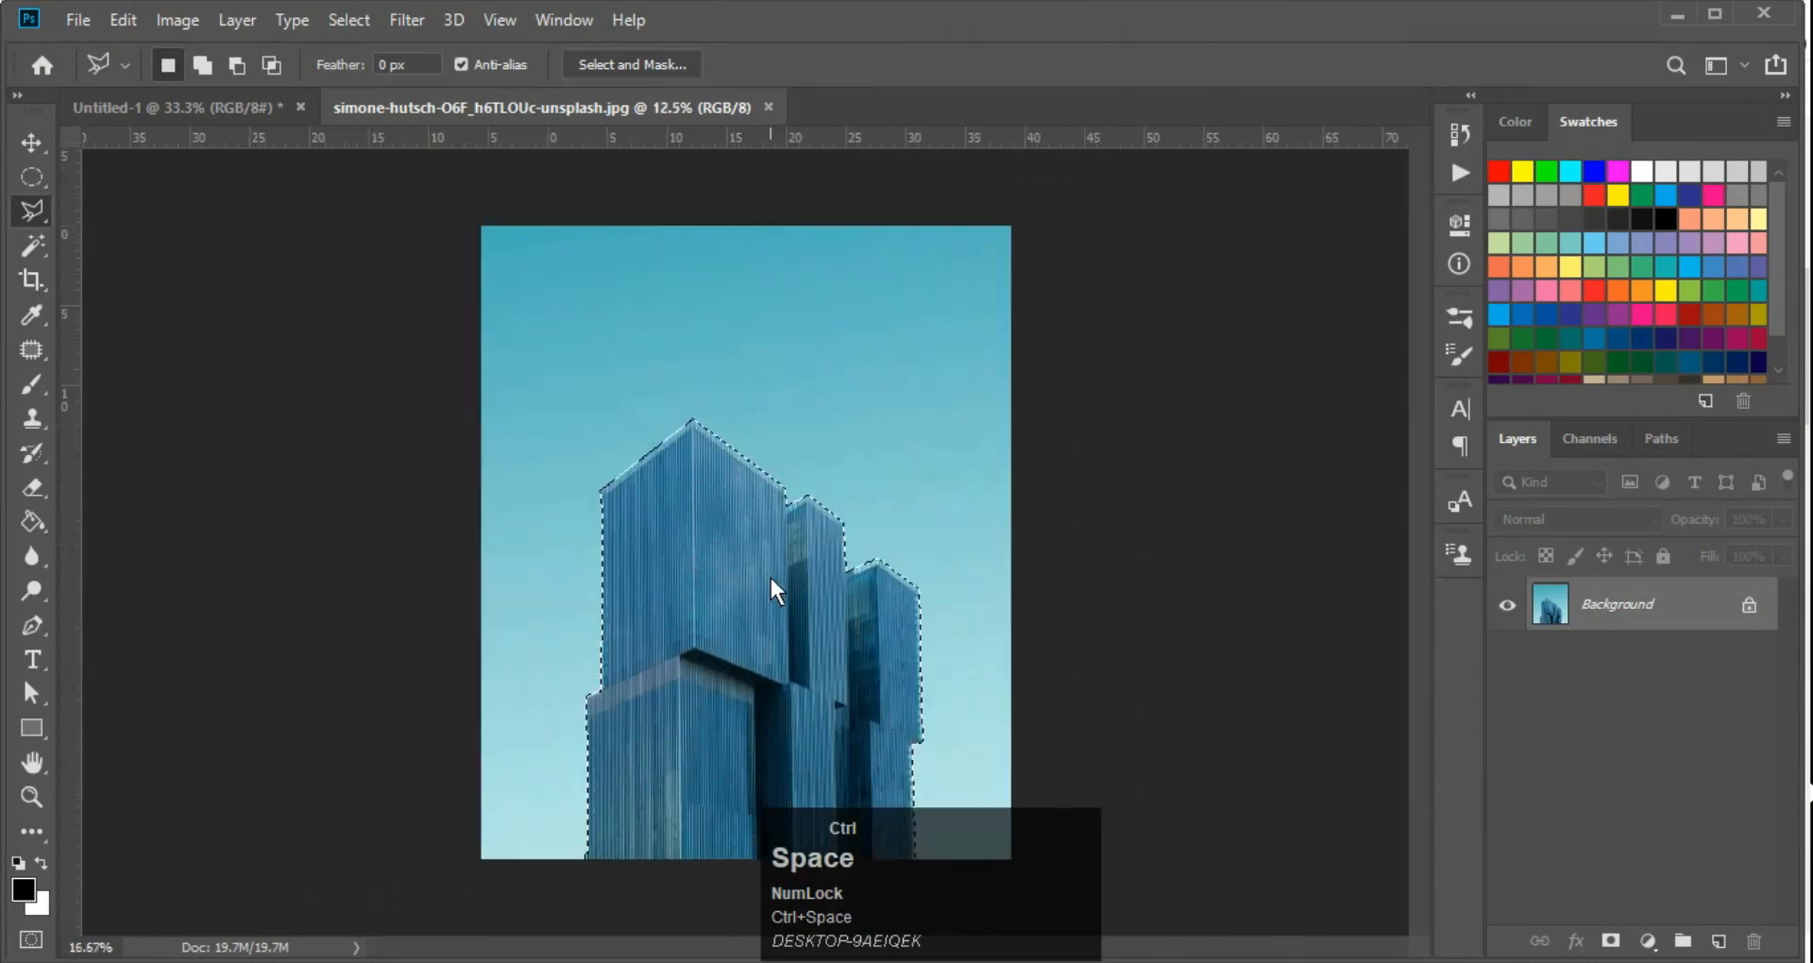
key(ctrl+minus)
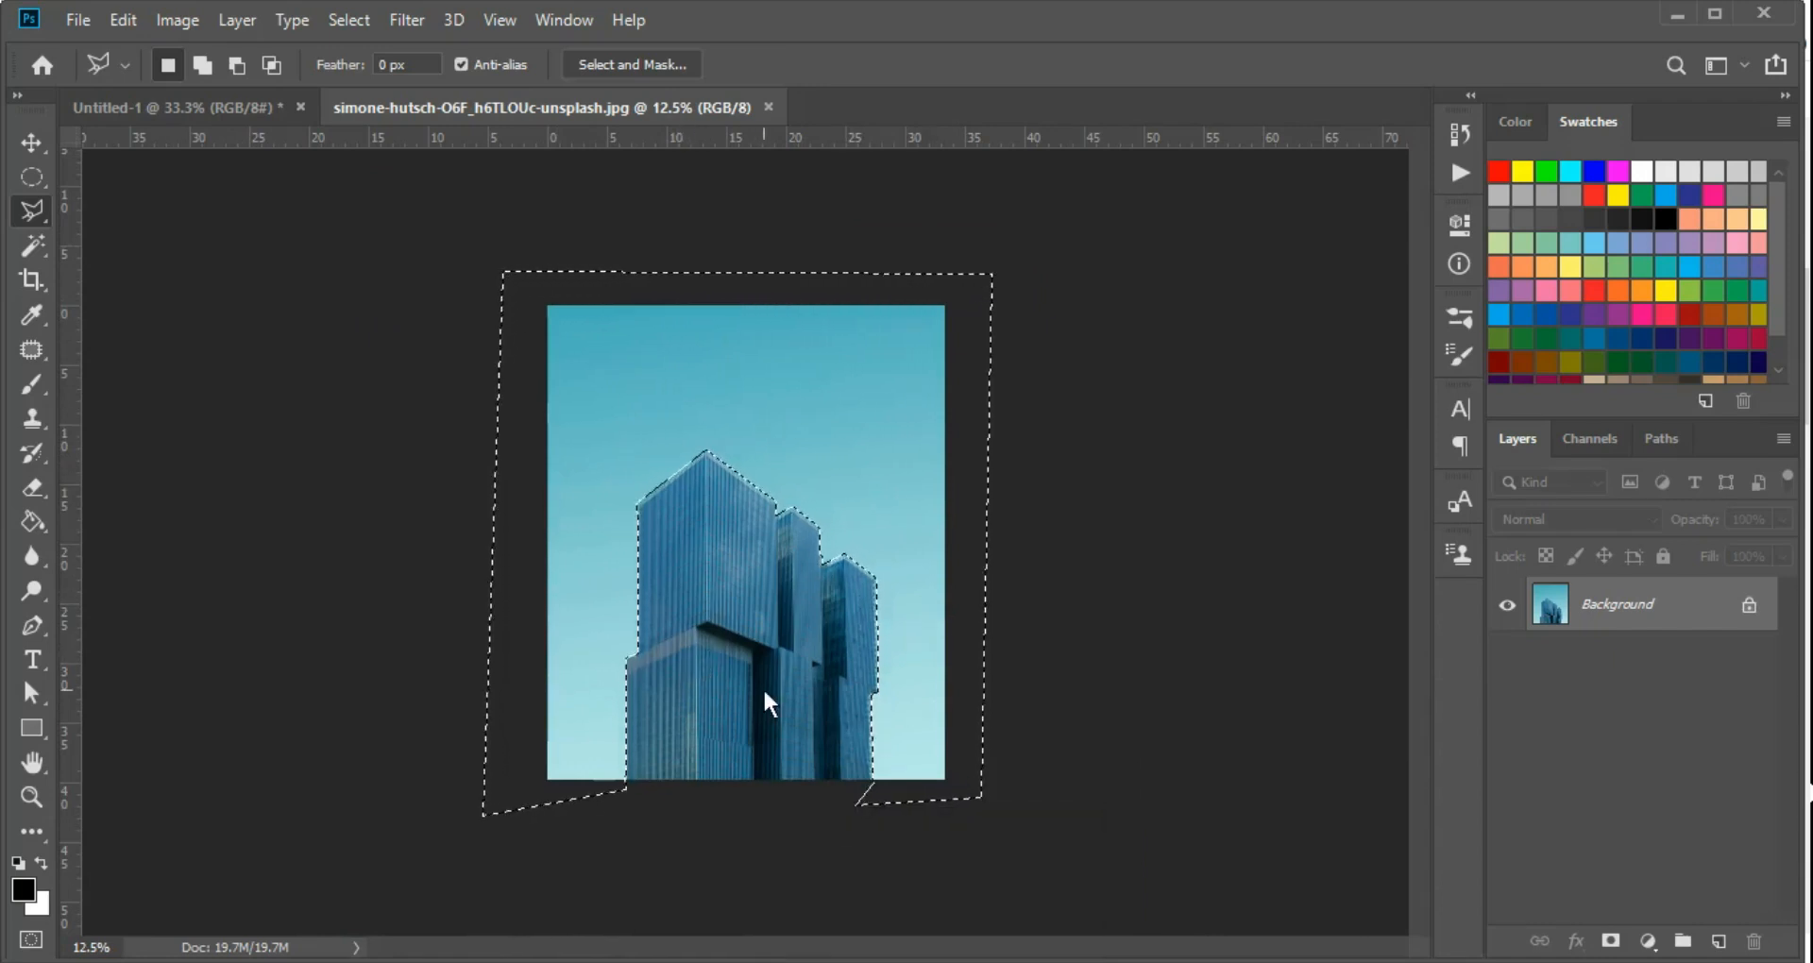
key(ctrl+shift+i)
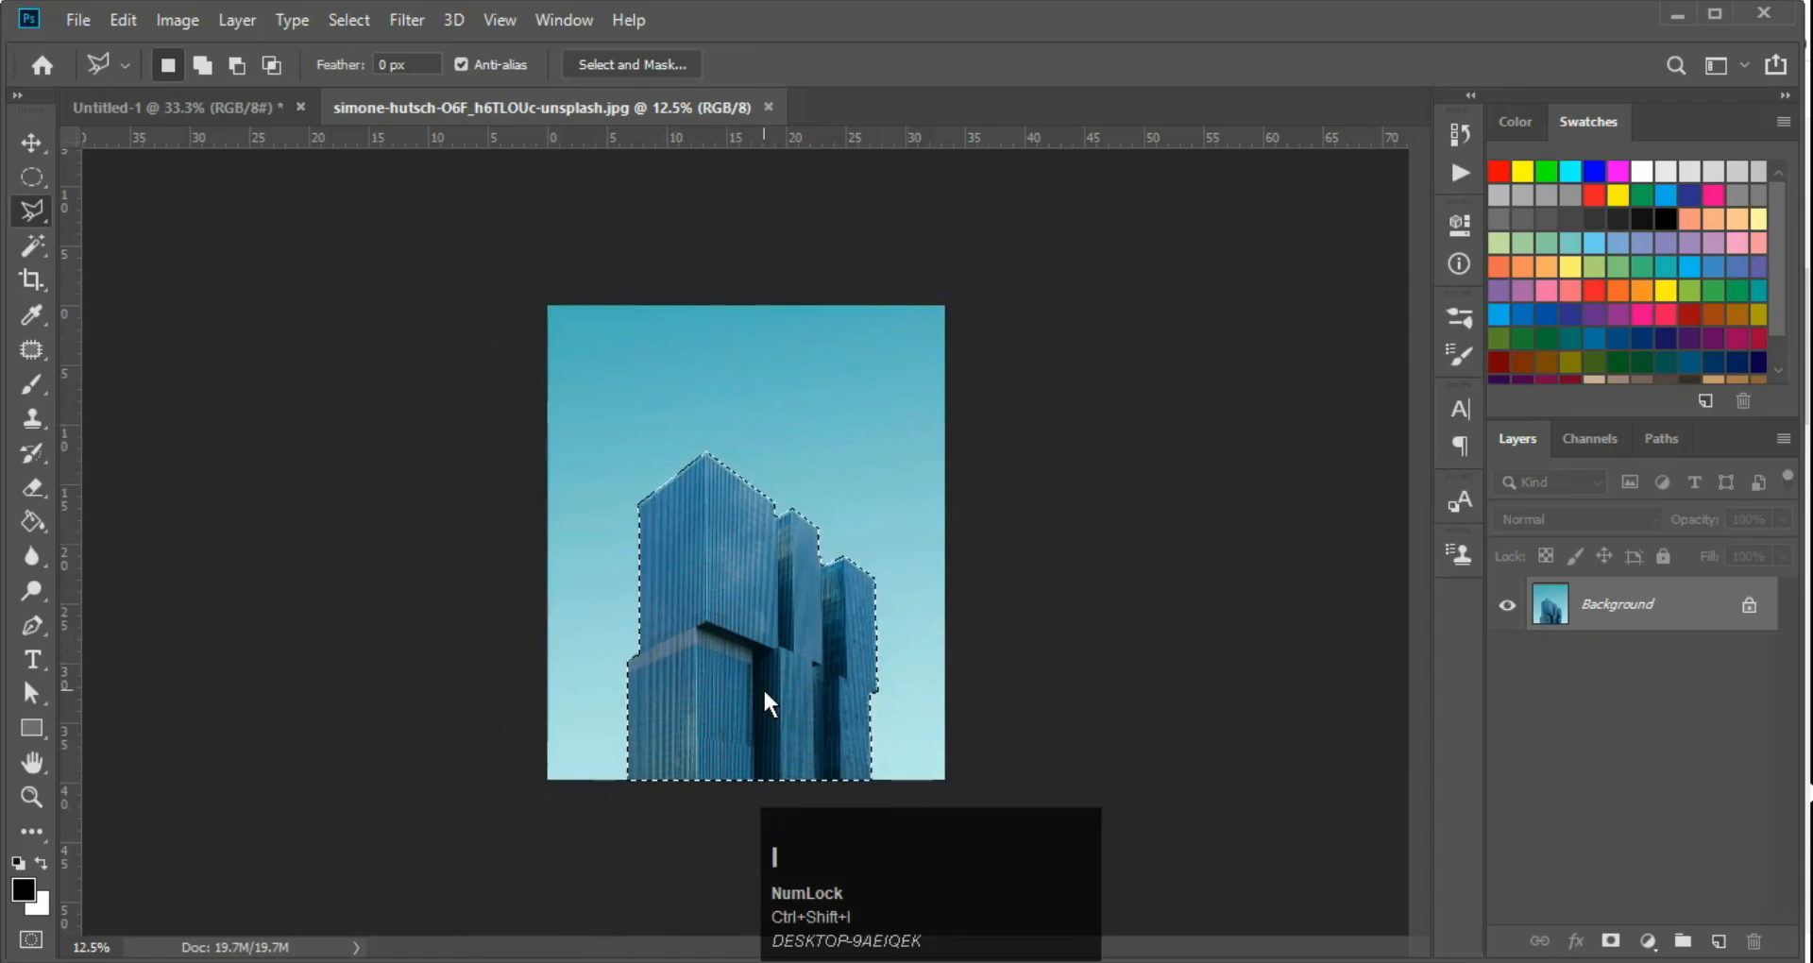
key(ctrl+shift+i)
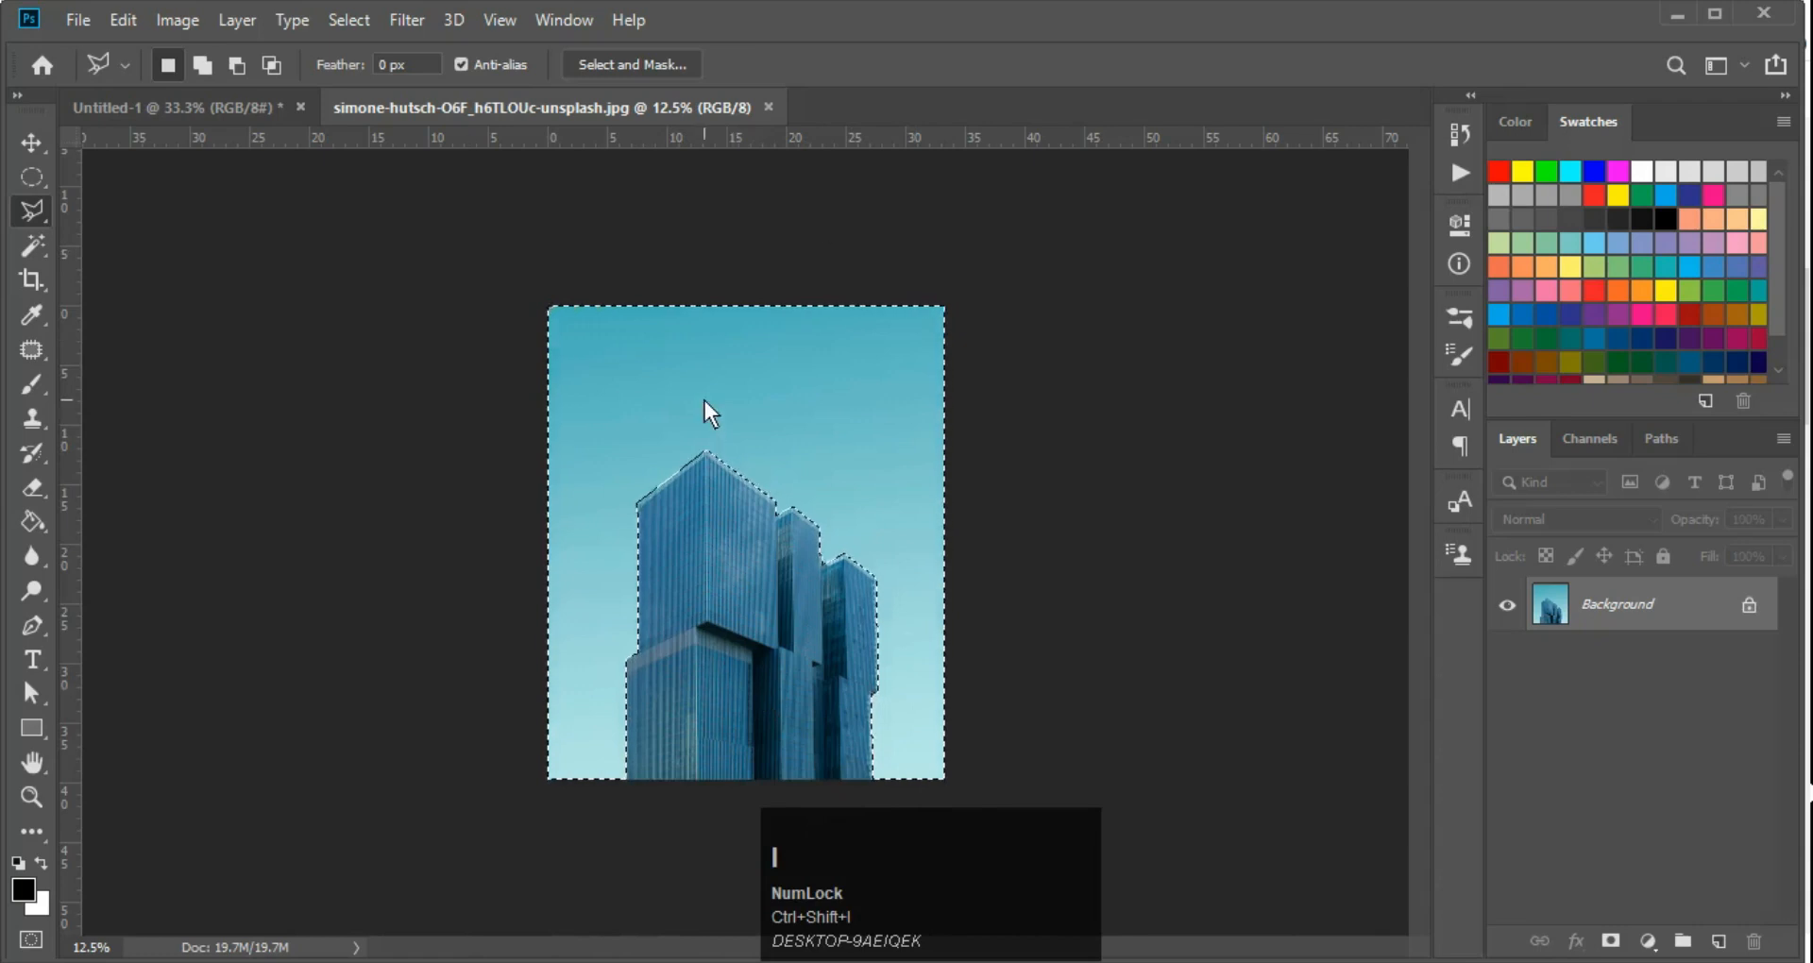
key(ctrl+shift+i)
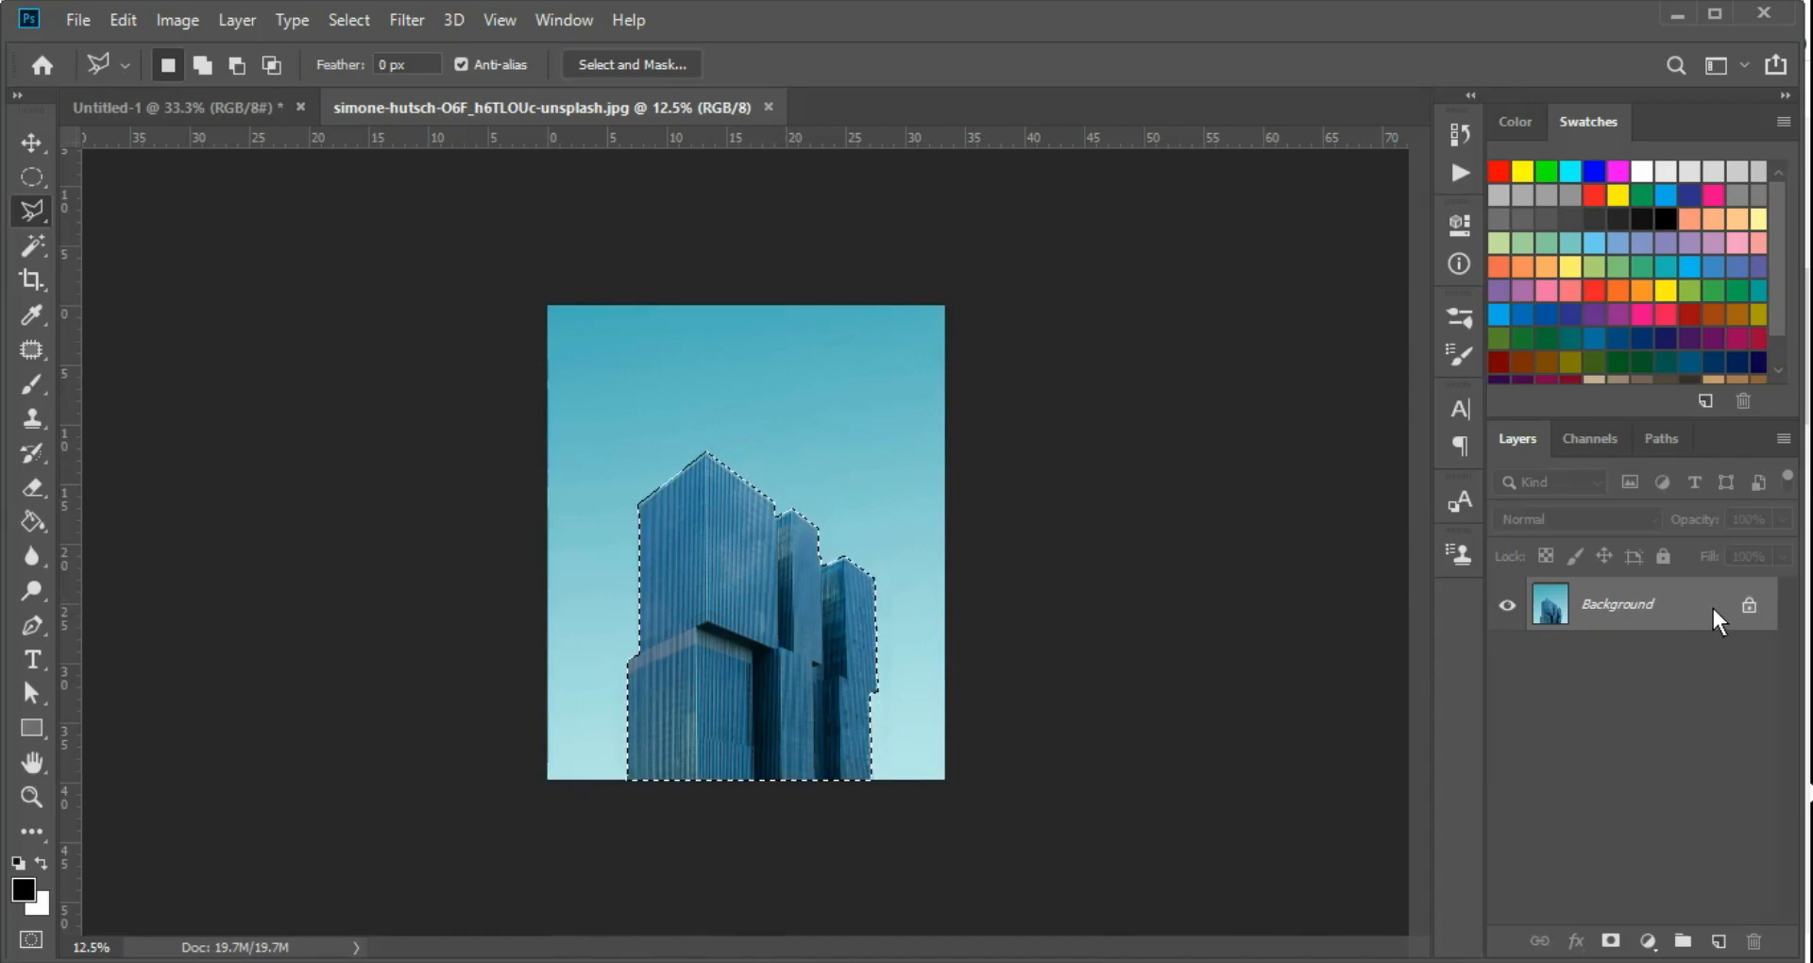
Convert the locked Background into a regular layer, keeping the default name and settings
click(1630, 595)
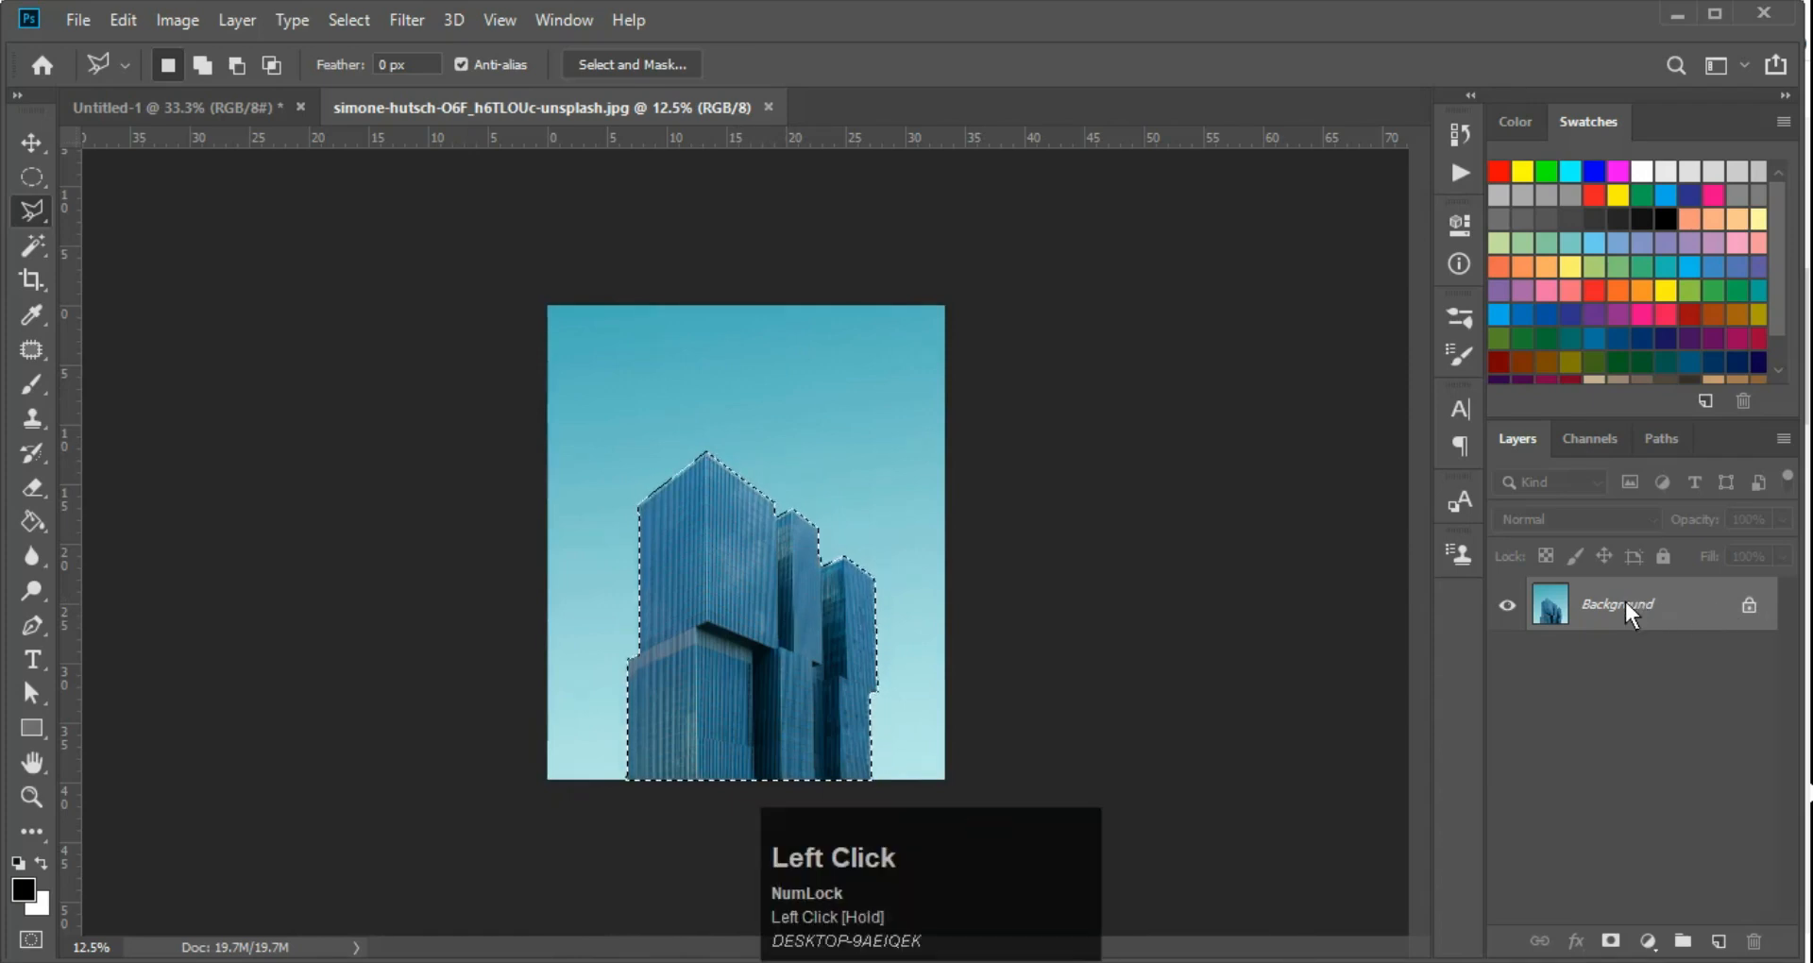
double_click(1624, 603)
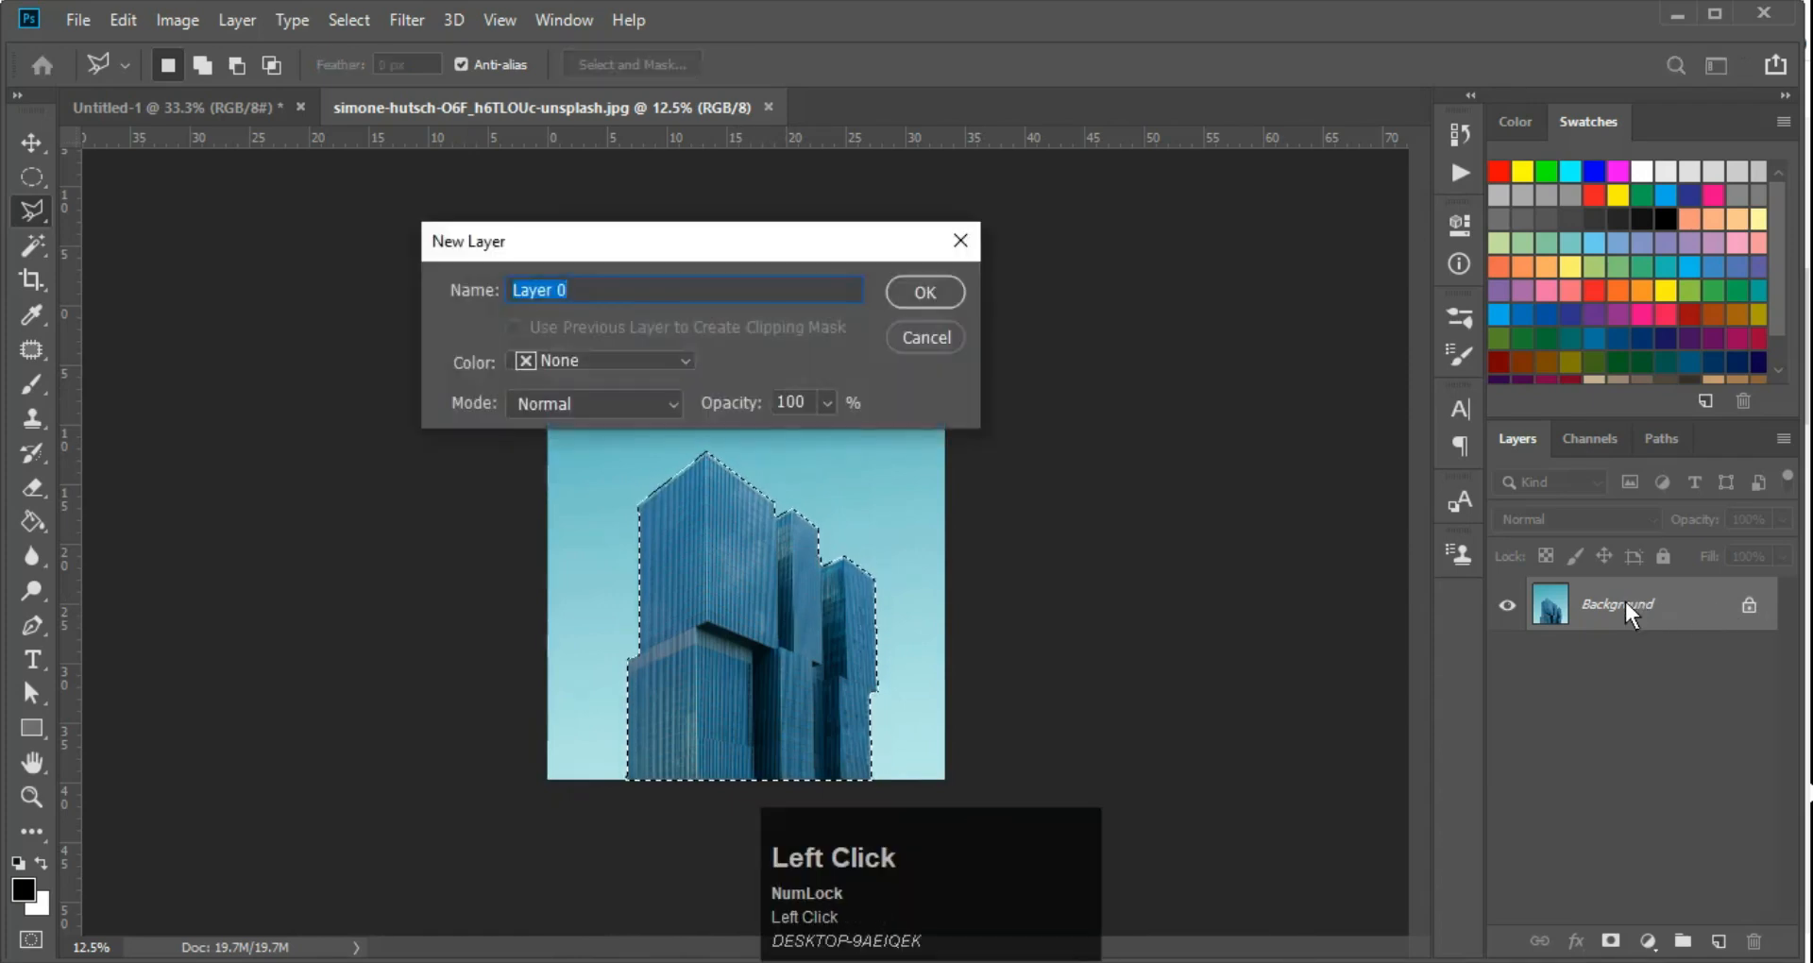
key(Return)
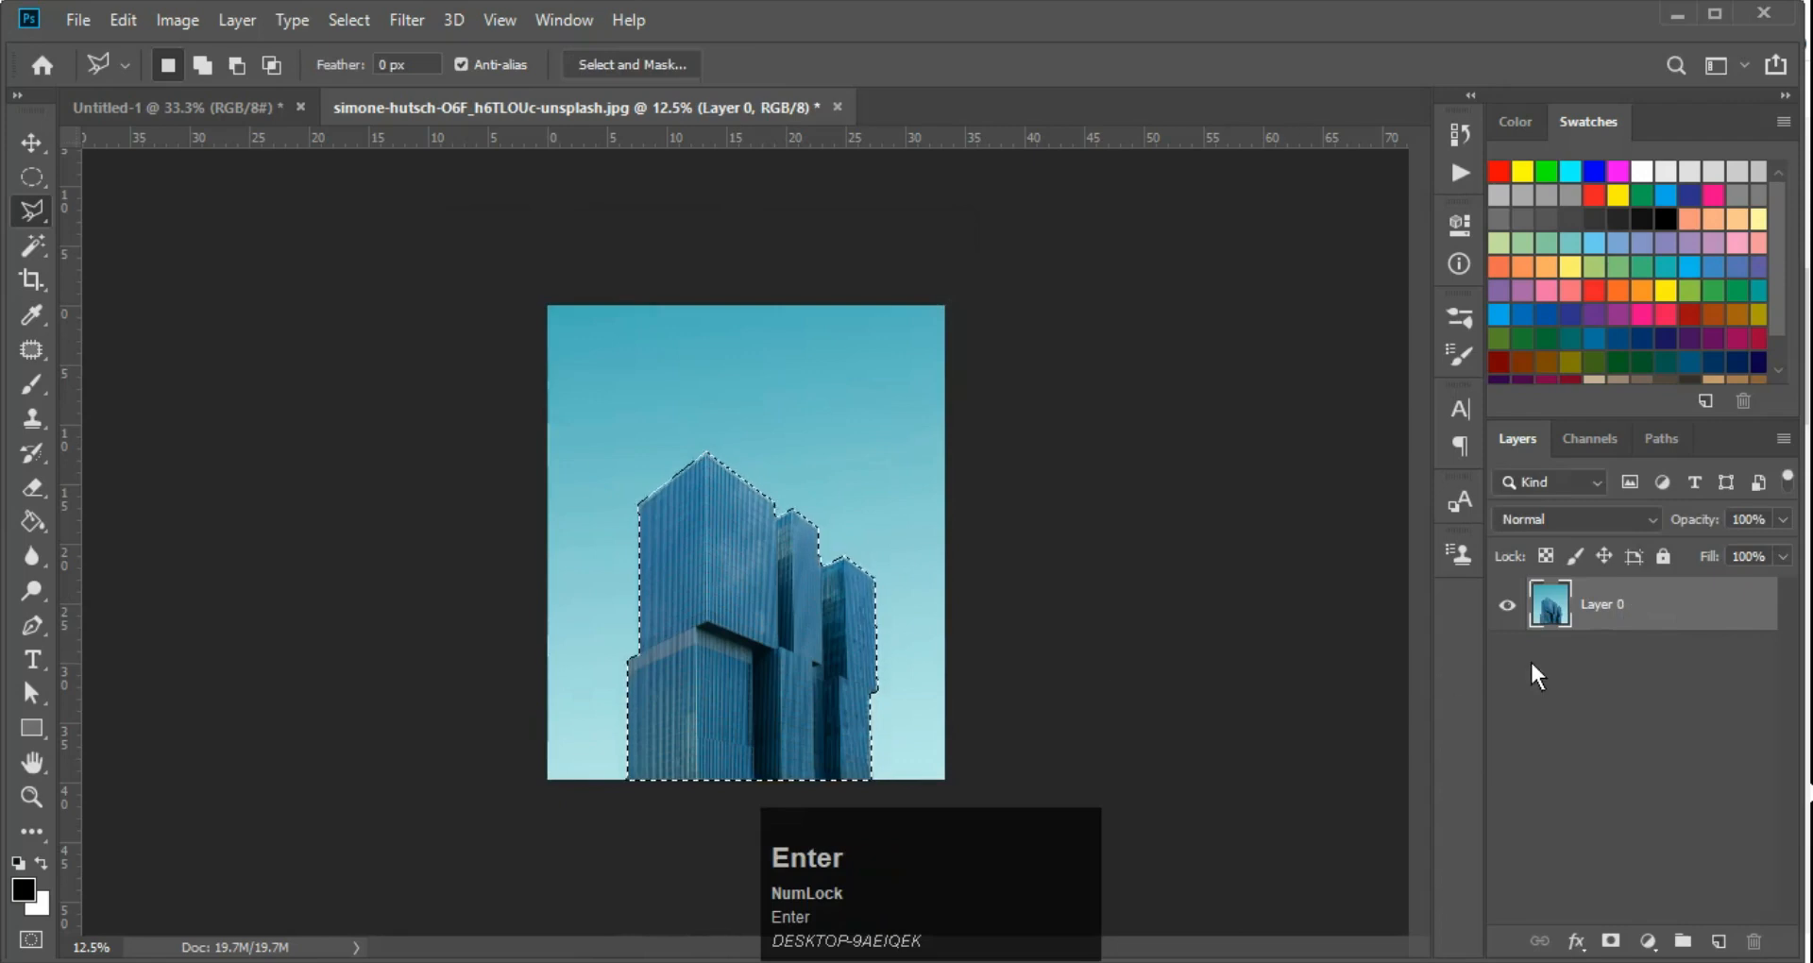
Try deleting the selected buildings and, with the selection inverted, the sky, undoing each deletion and reselecting the buildings
key(Delete)
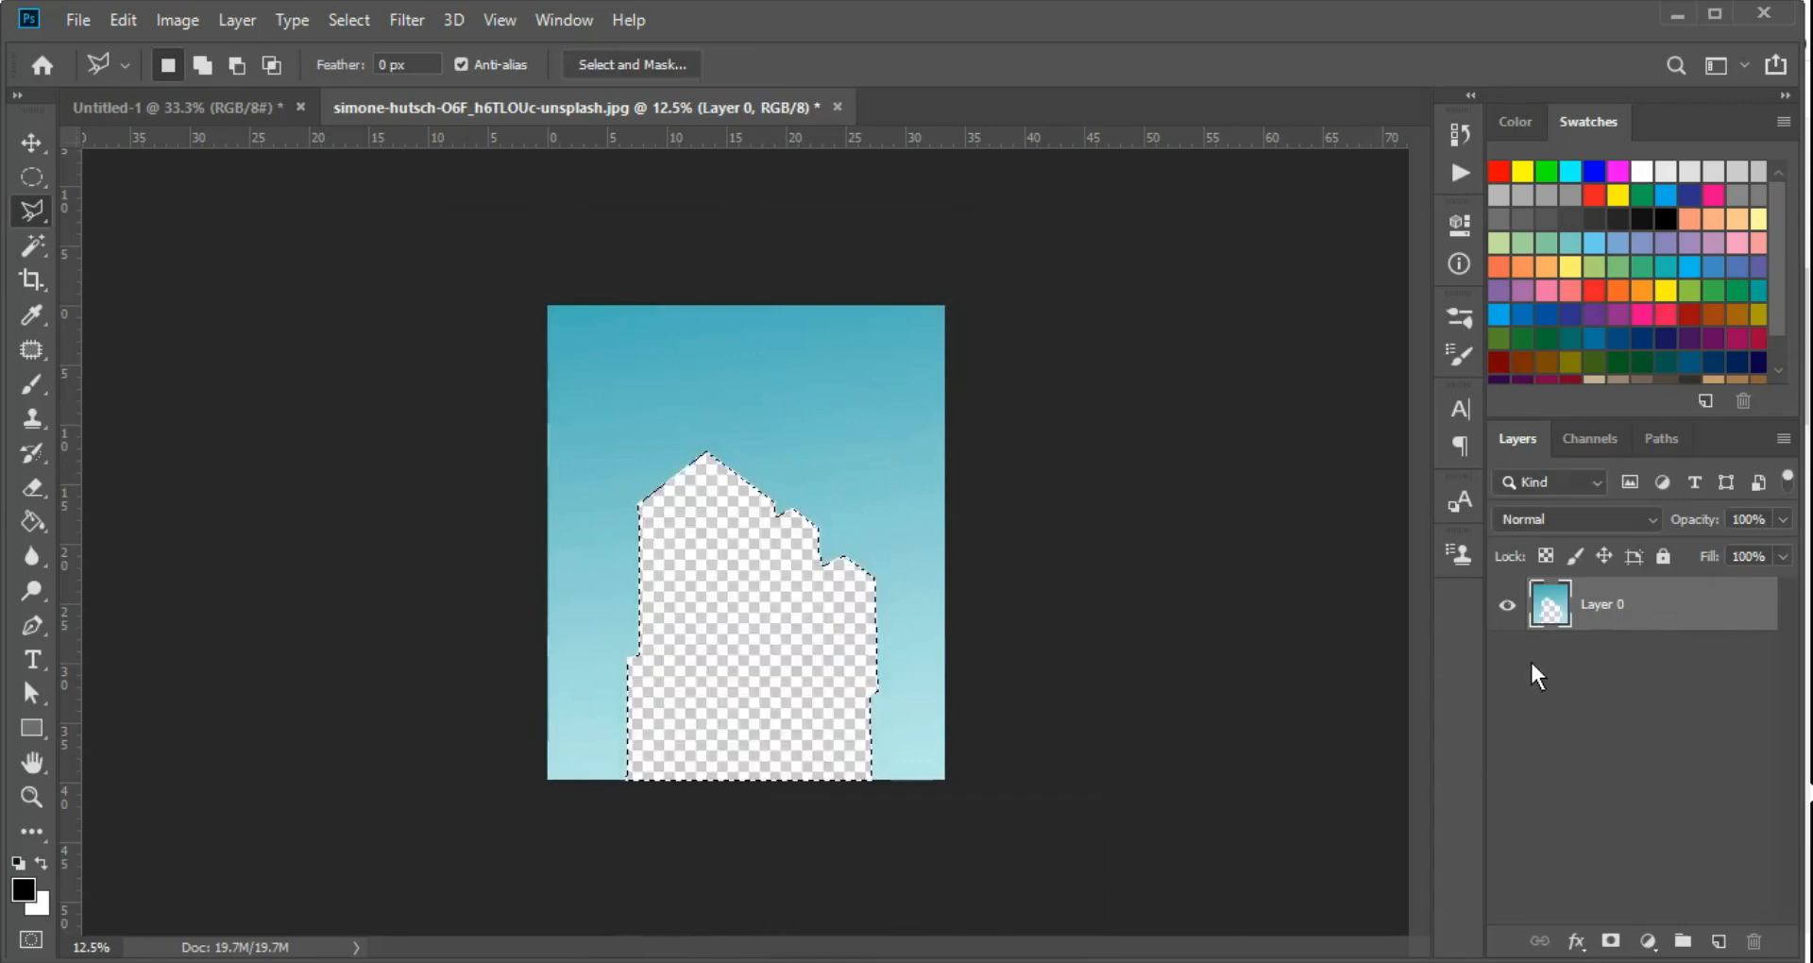
key(ctrl+z)
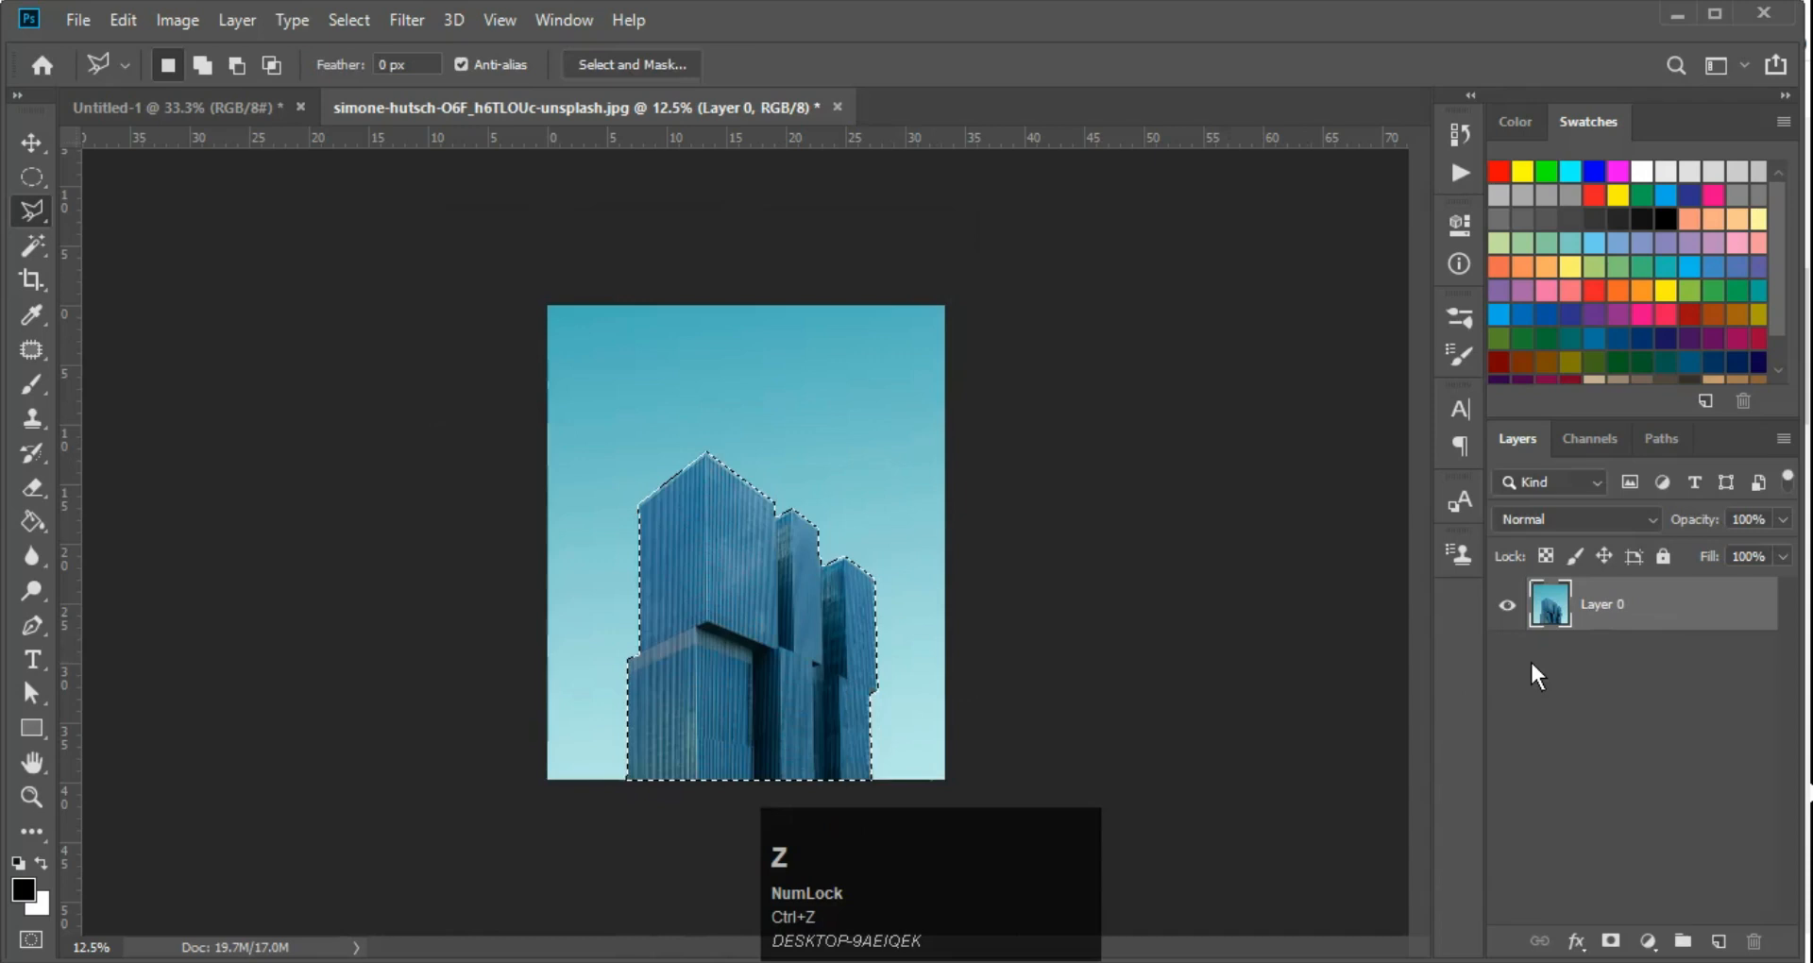
key(ctrl+shift+i)
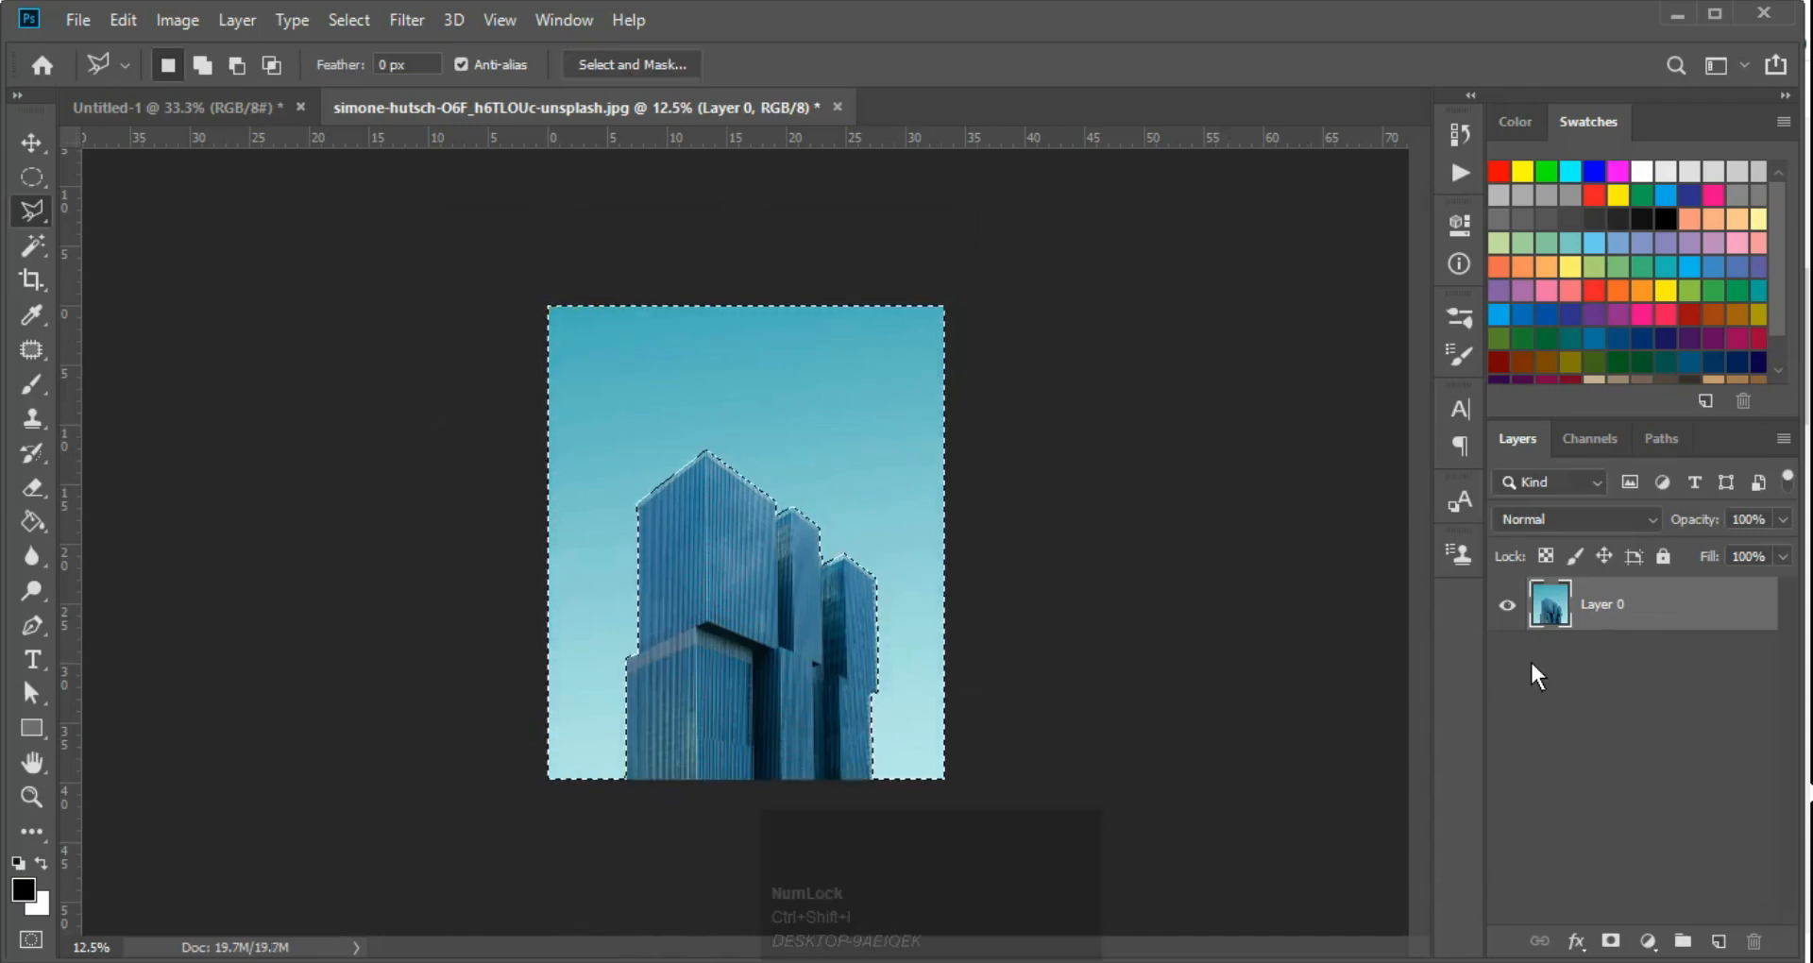
key(Delete)
key(ctrl+z)
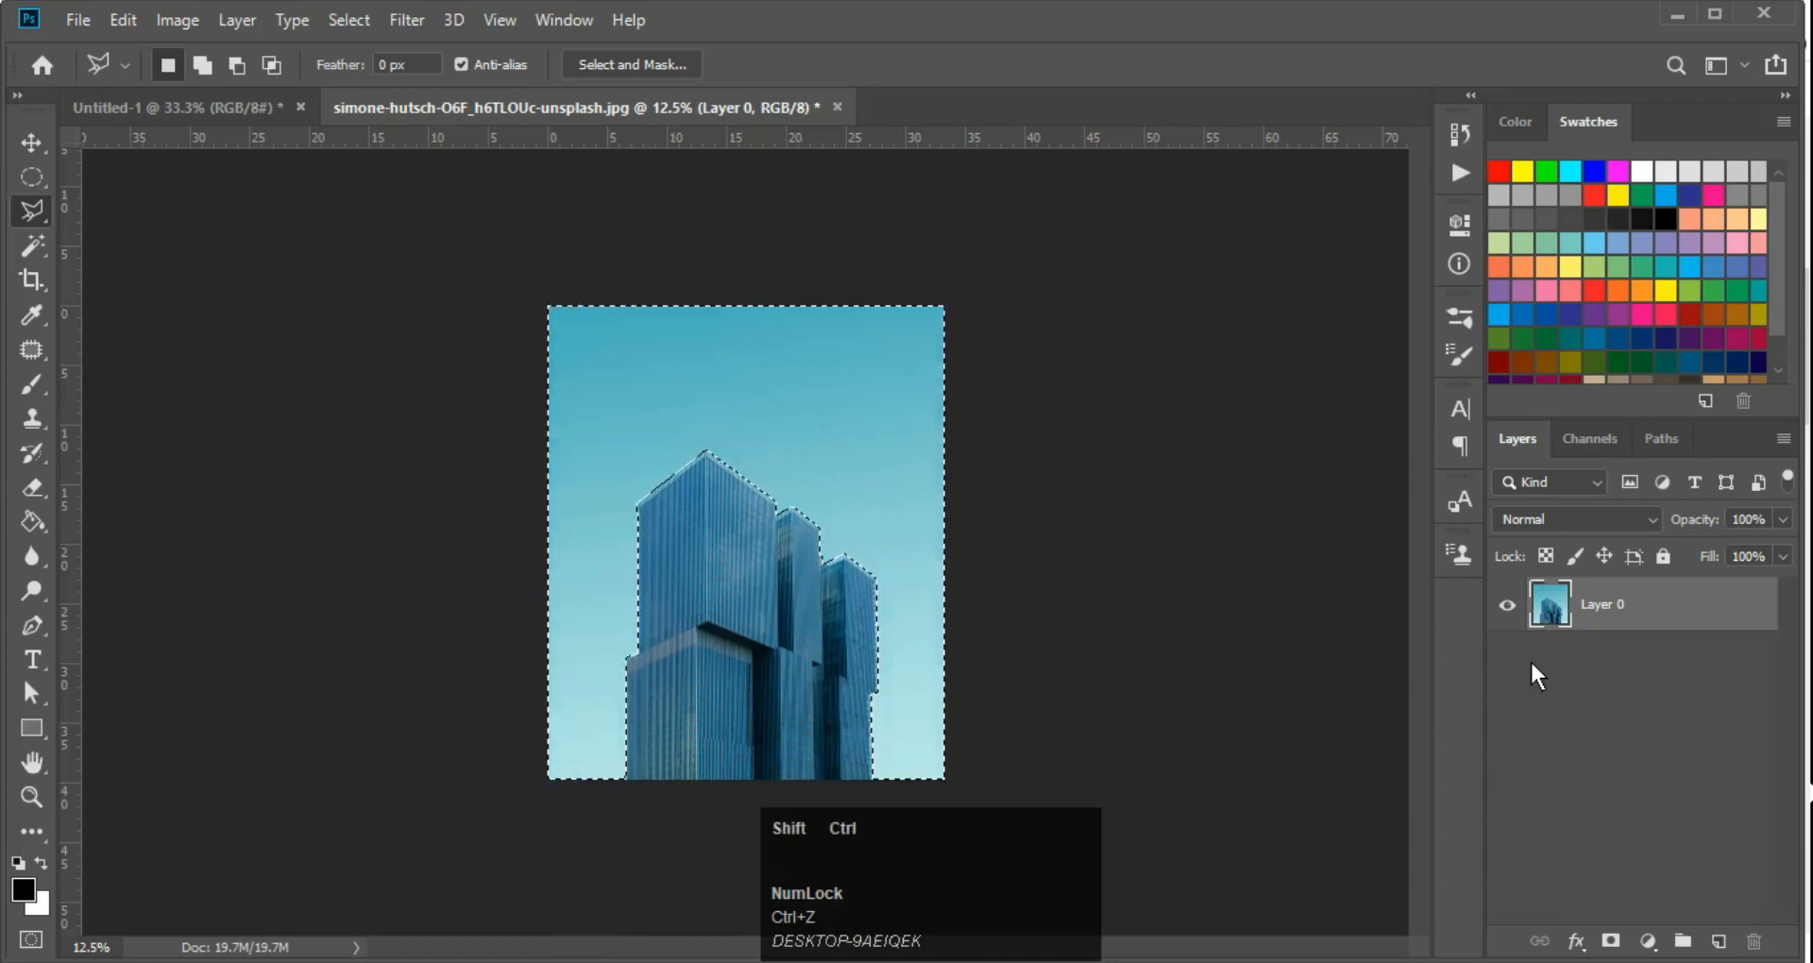
key(ctrl+shift+i)
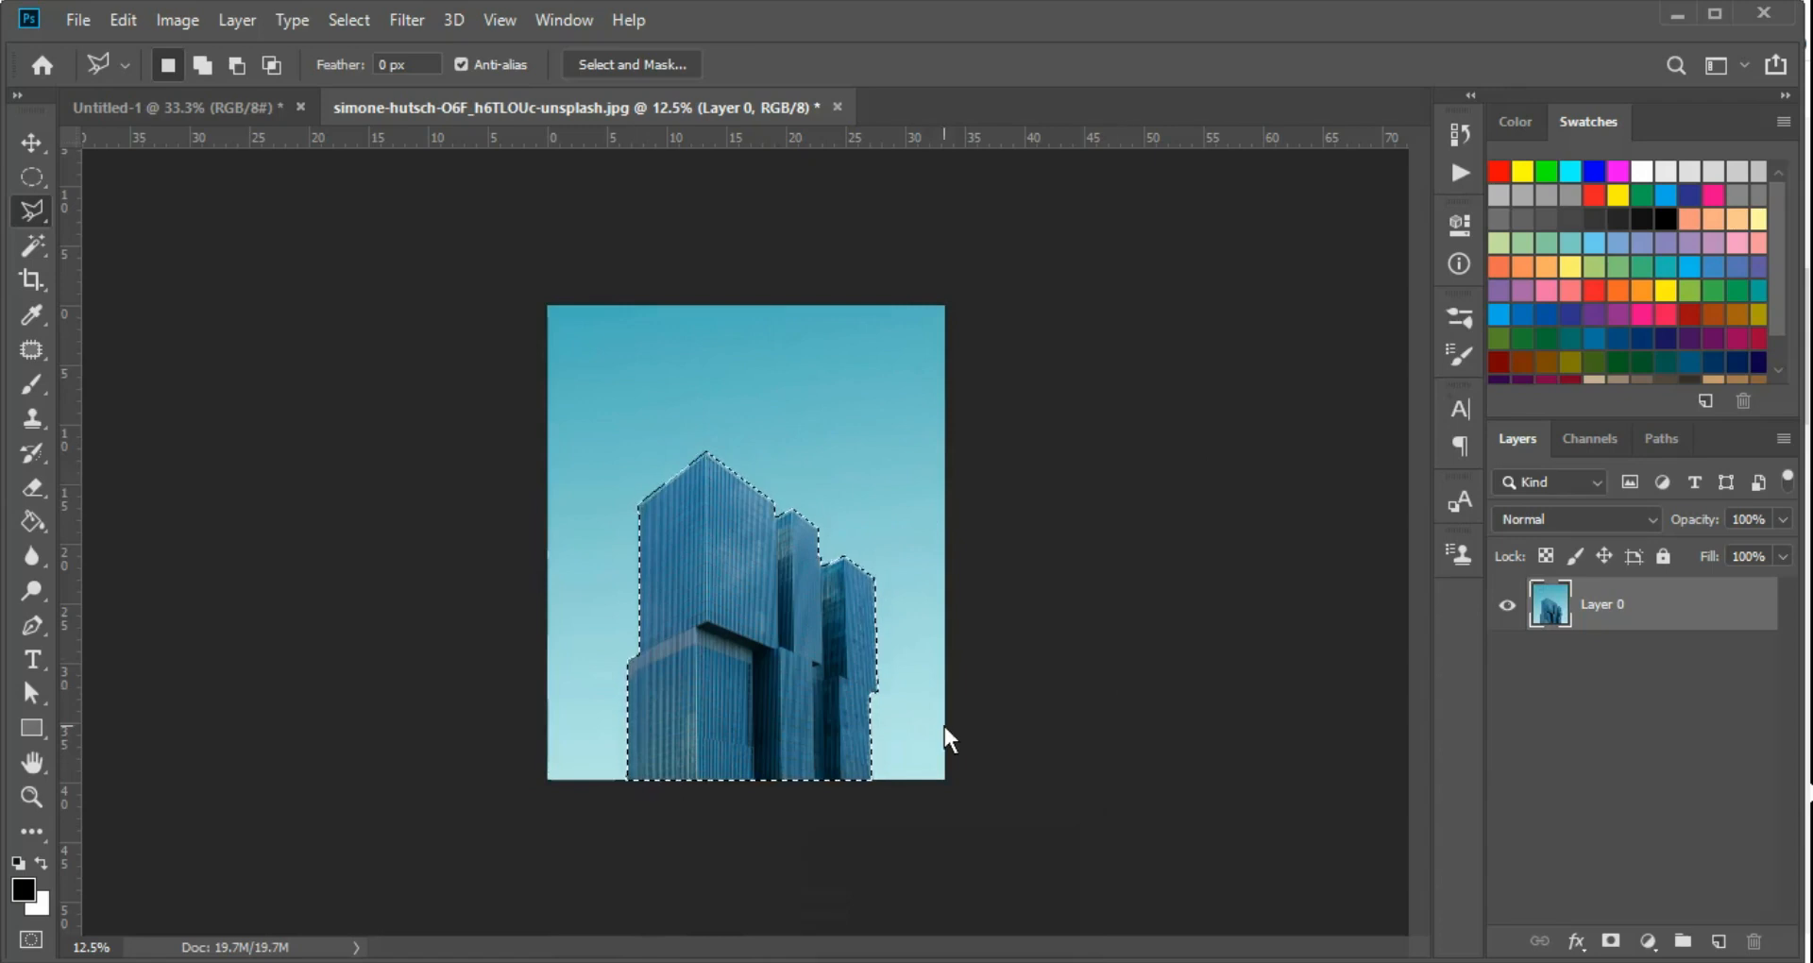
Try Layer Via Copy on the selected buildings, check the cutout with Layer 0 hidden, and undo the copy
right_click(807, 598)
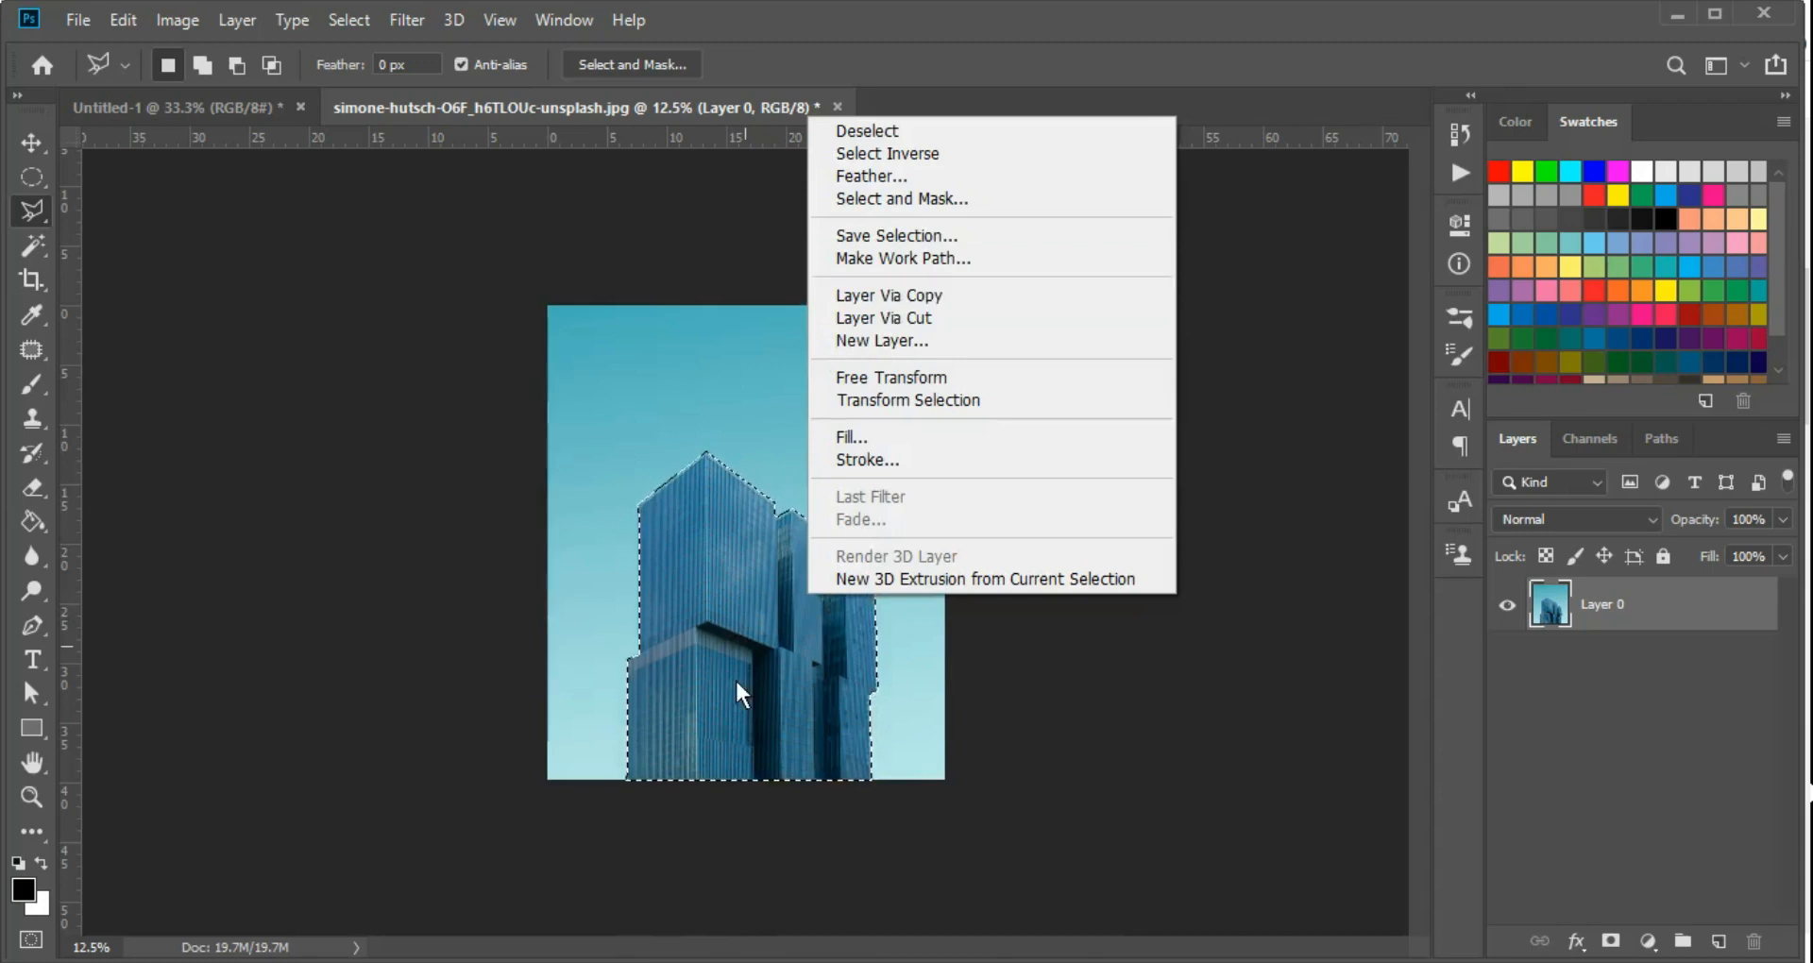
click(984, 293)
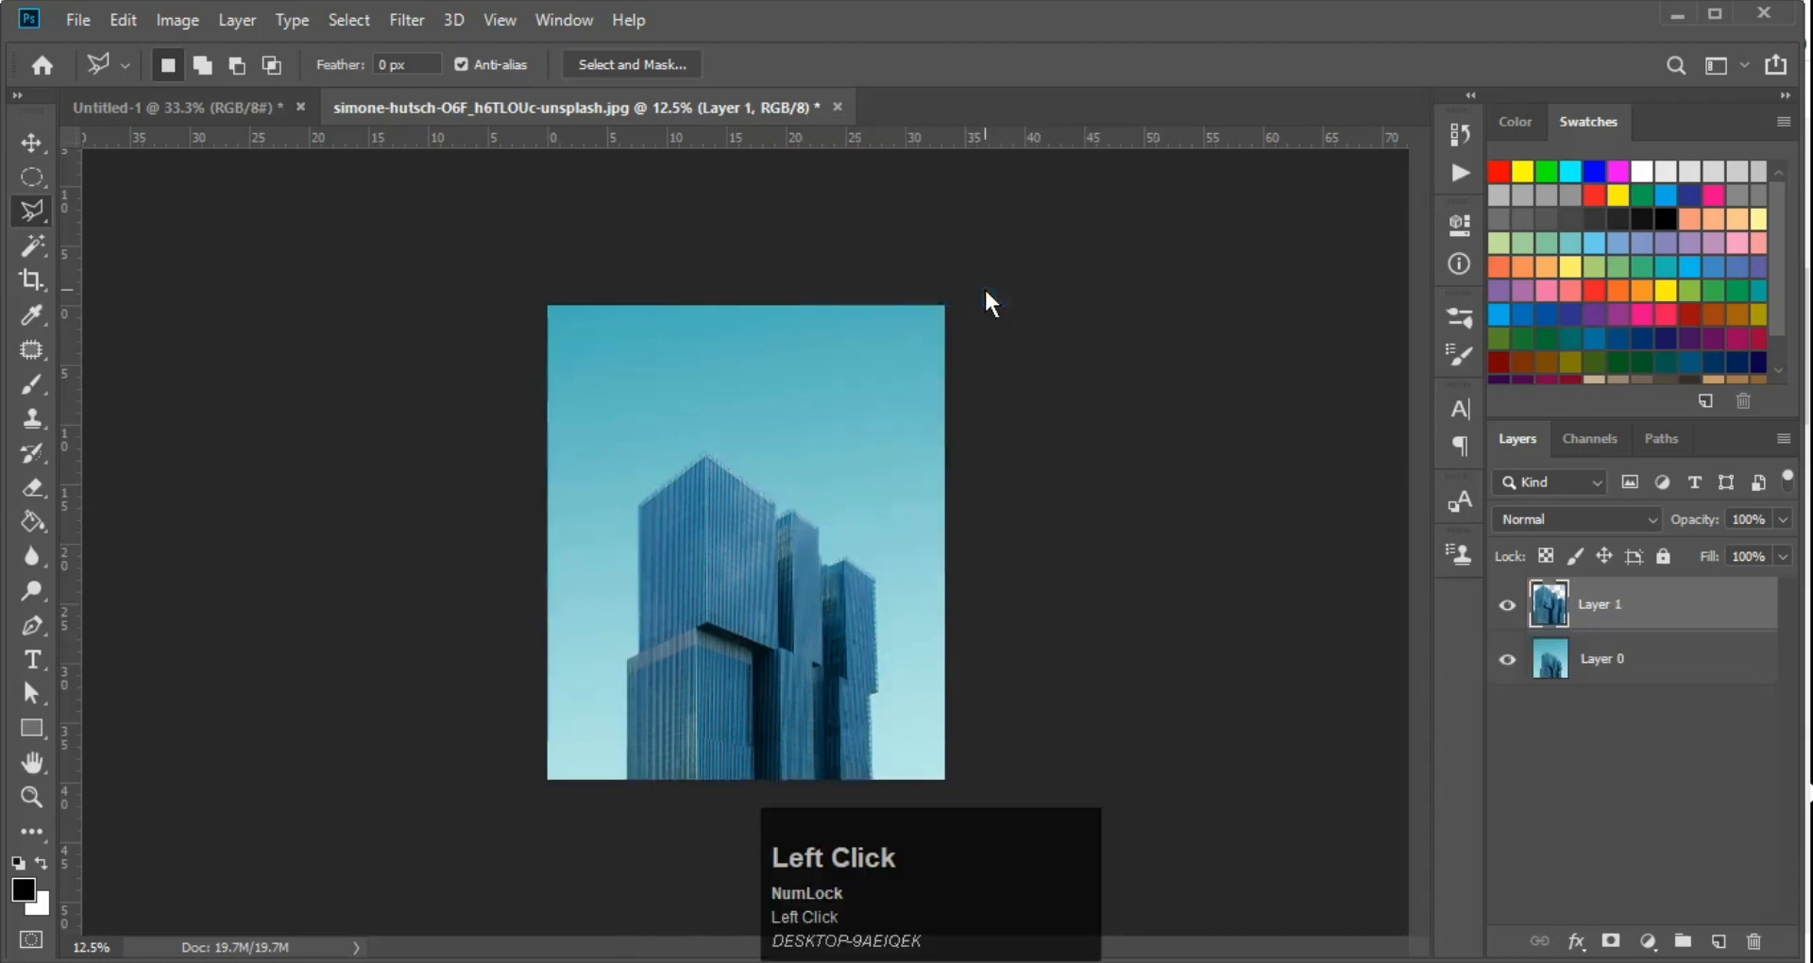
click(1507, 660)
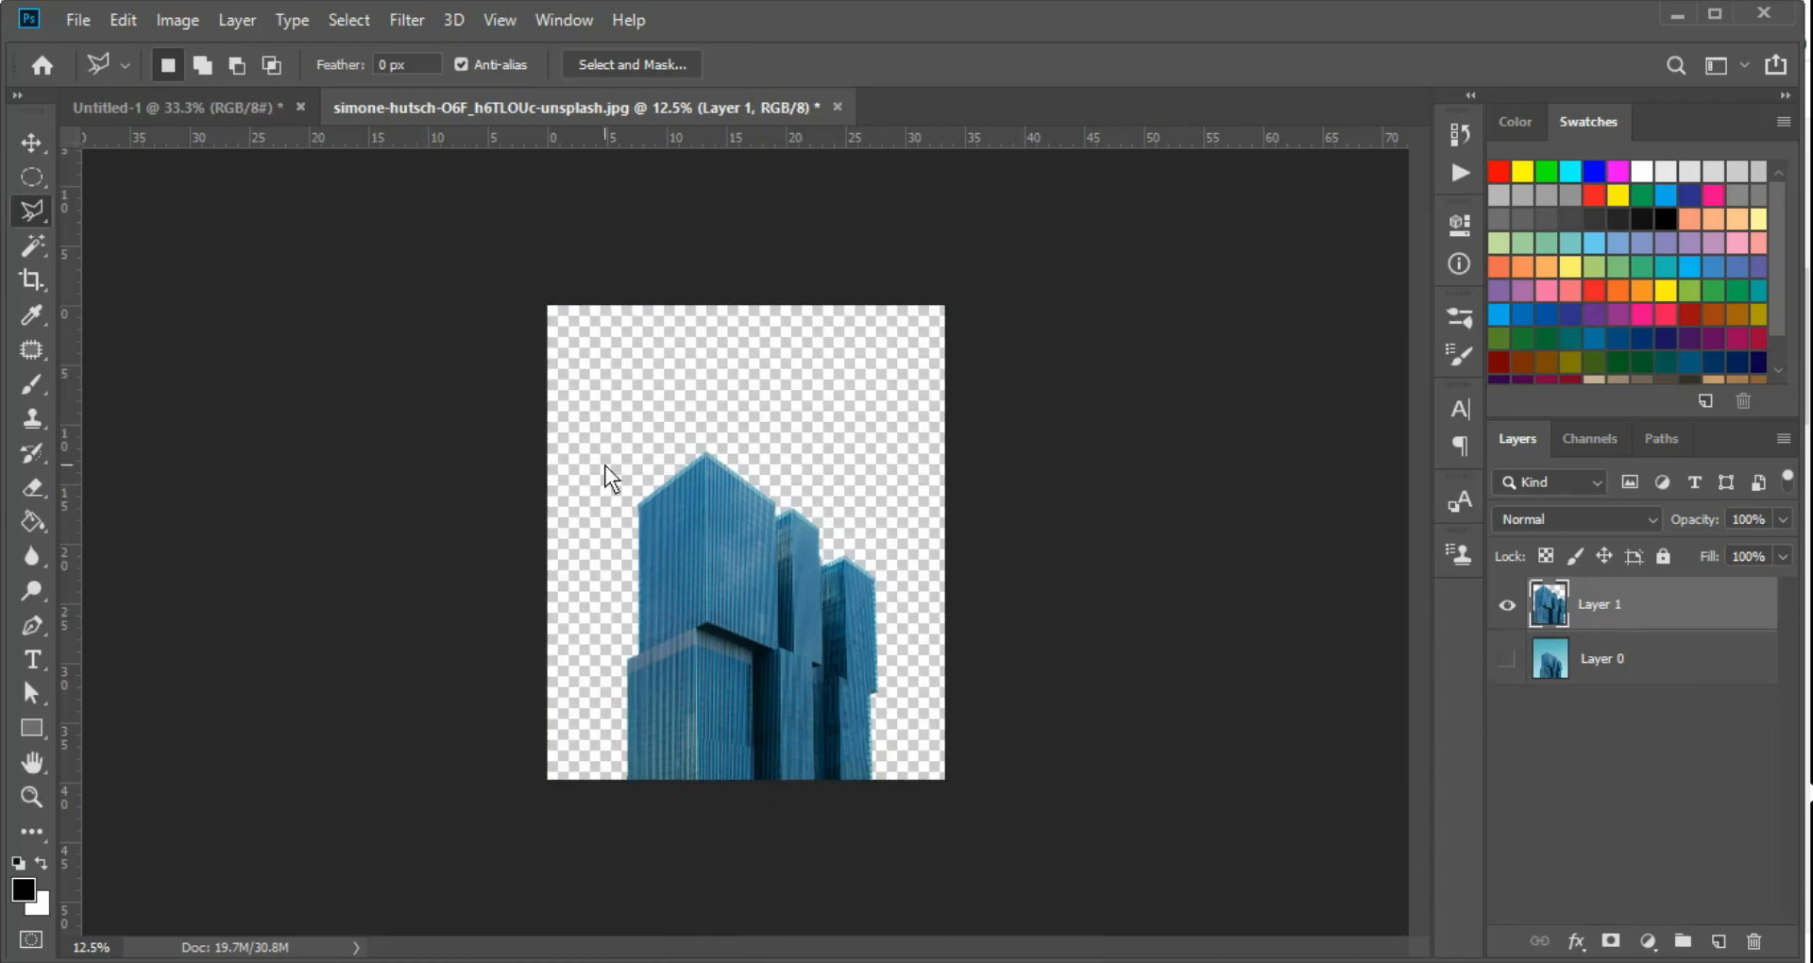
click(1539, 616)
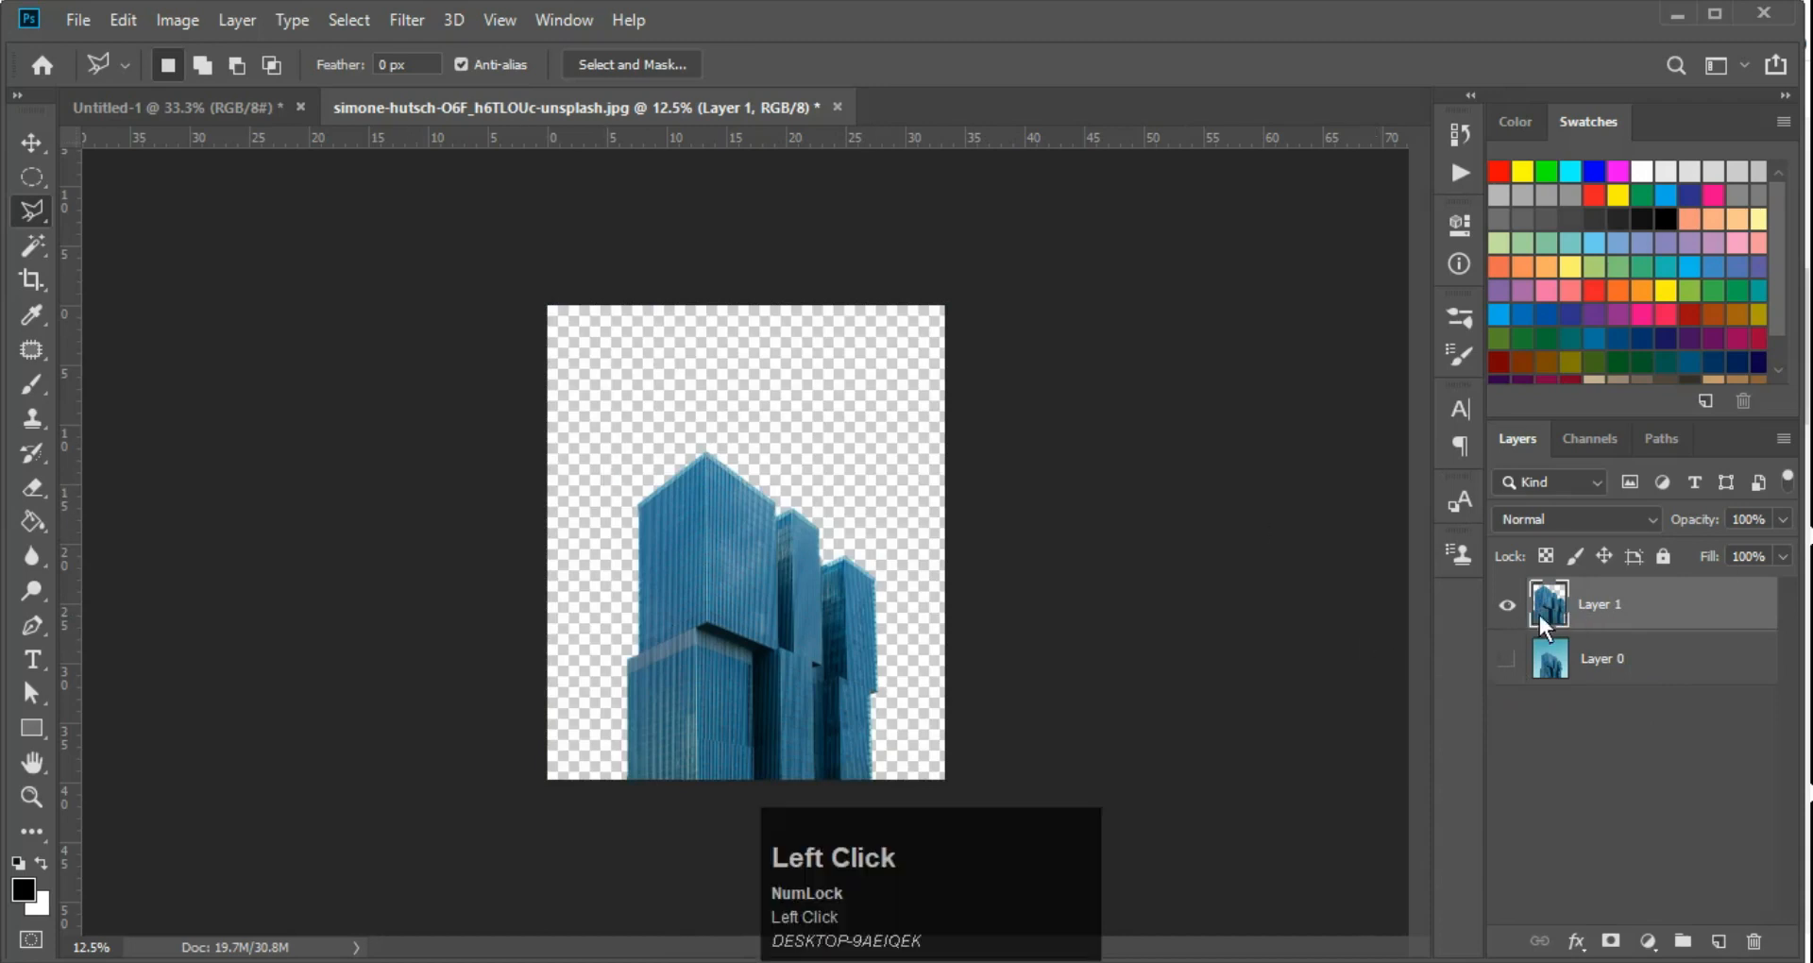
click(1506, 660)
key(ctrl+z)
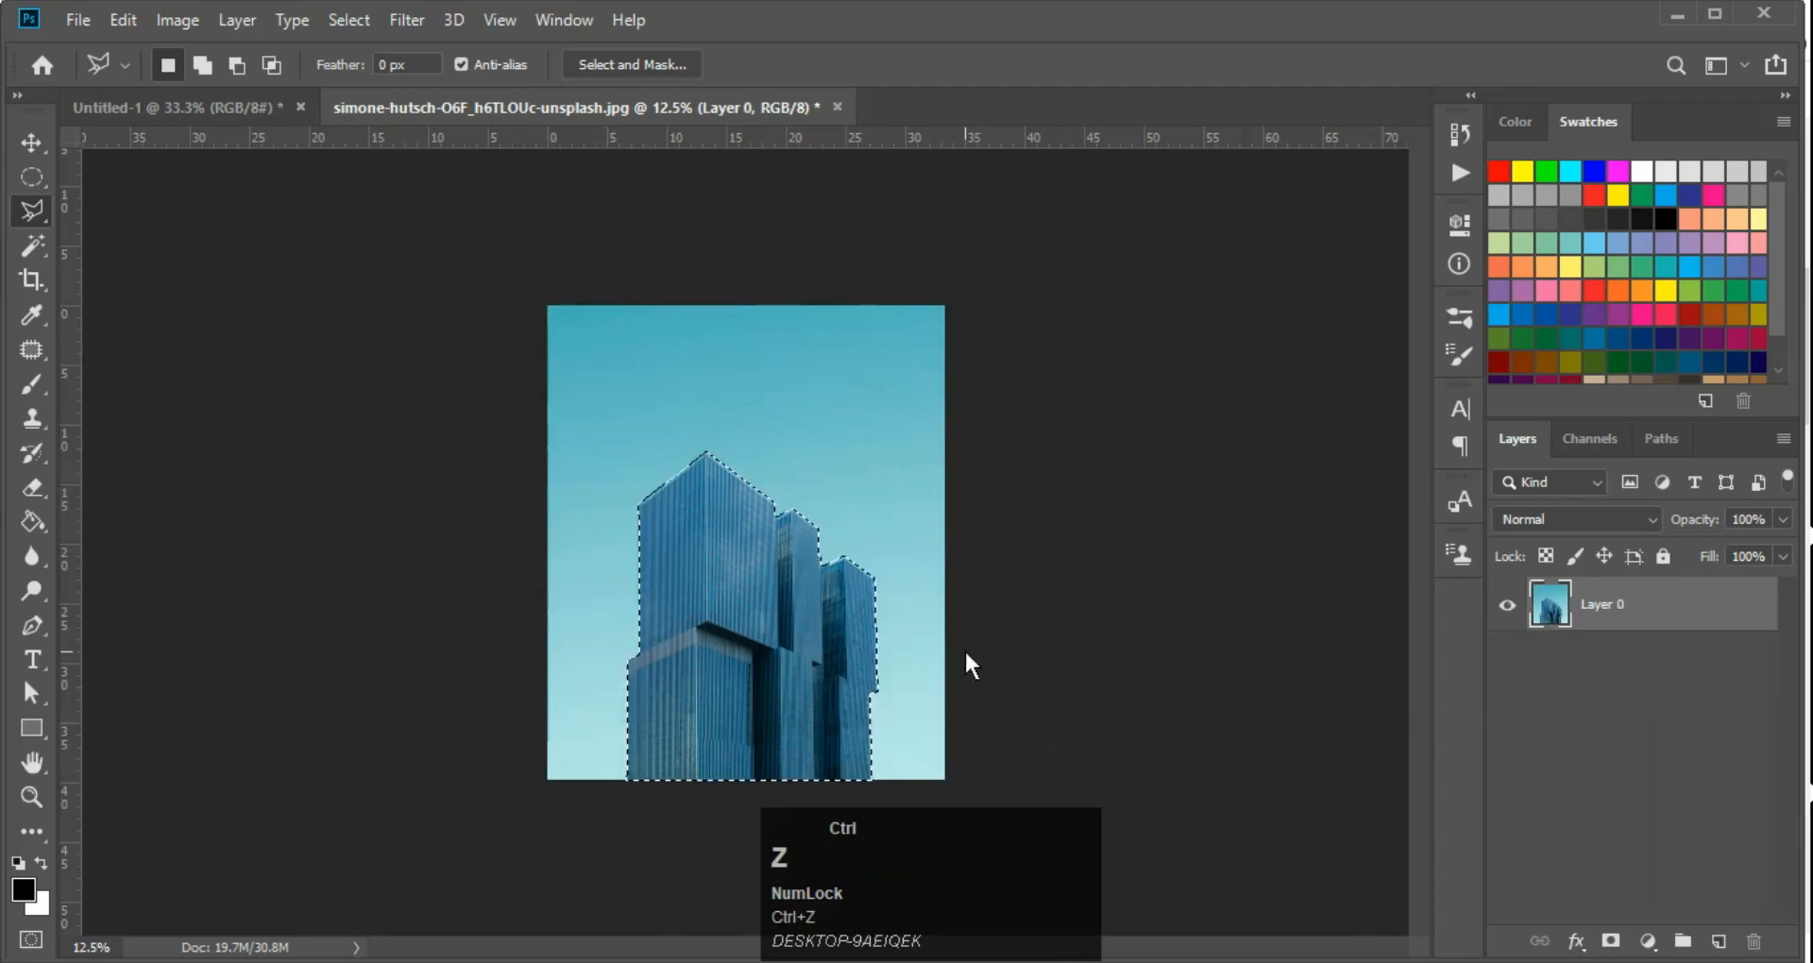
Copy the selected buildings onto their own layer and check the cutout by hiding and reshowing Layer 0
key(ctrl+j)
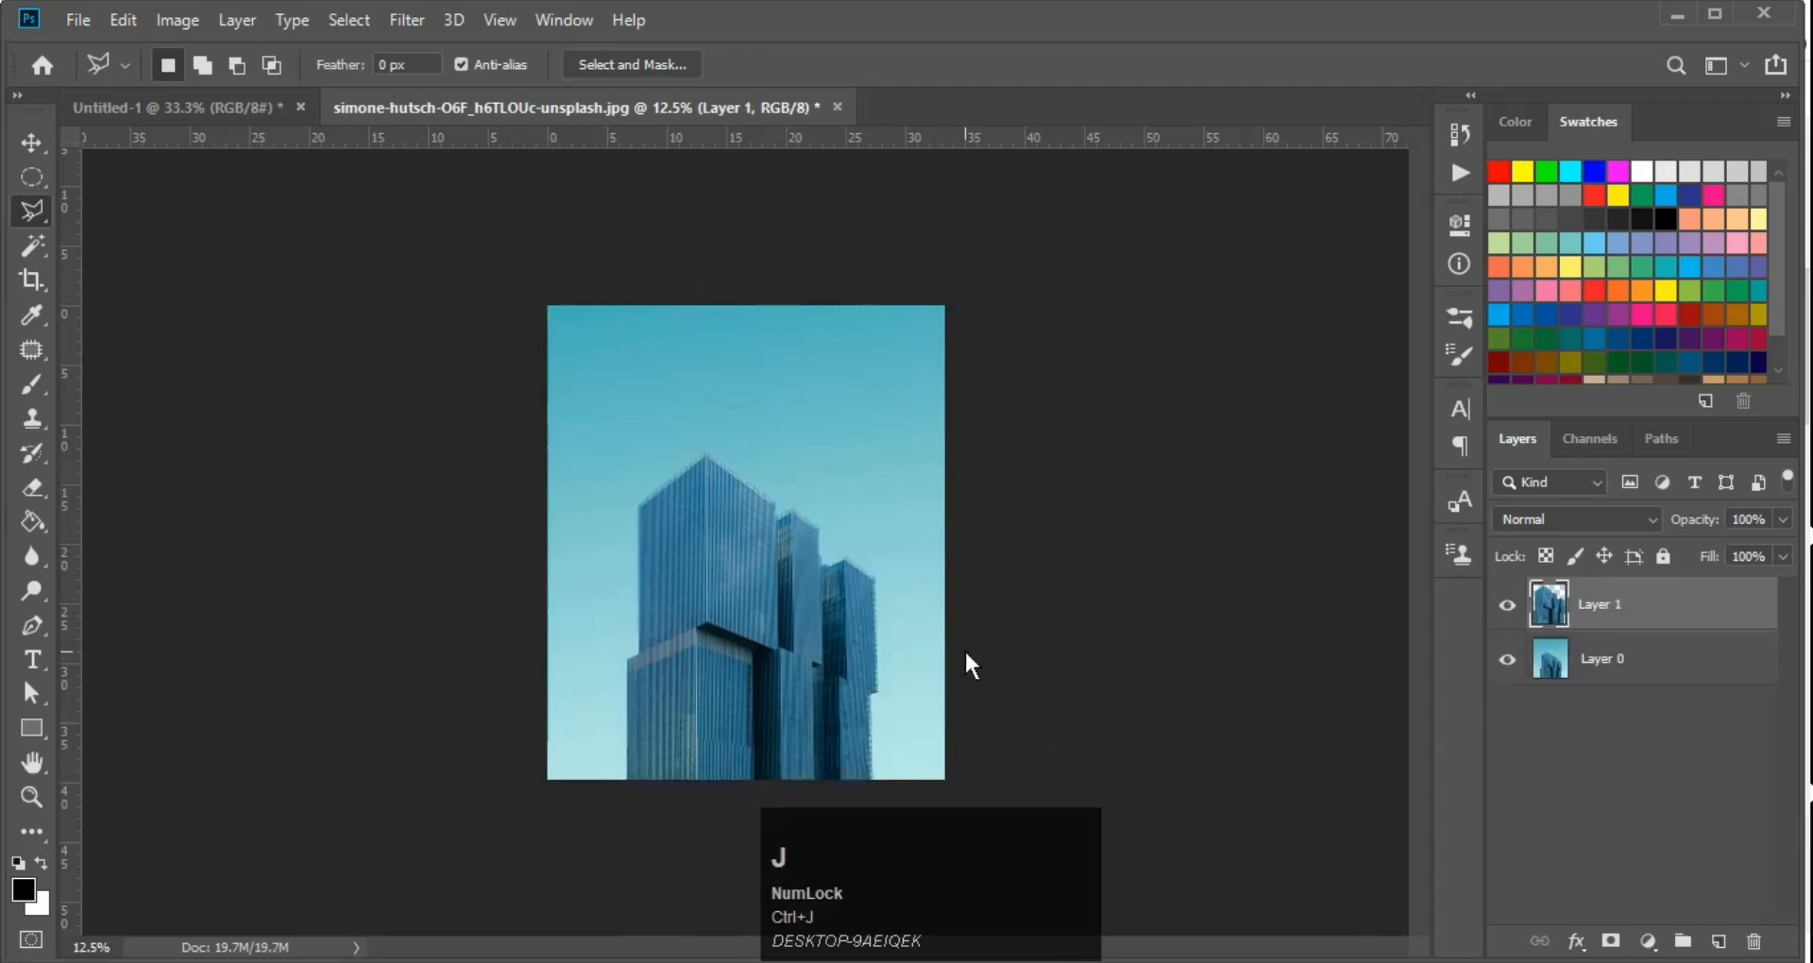
click(1506, 660)
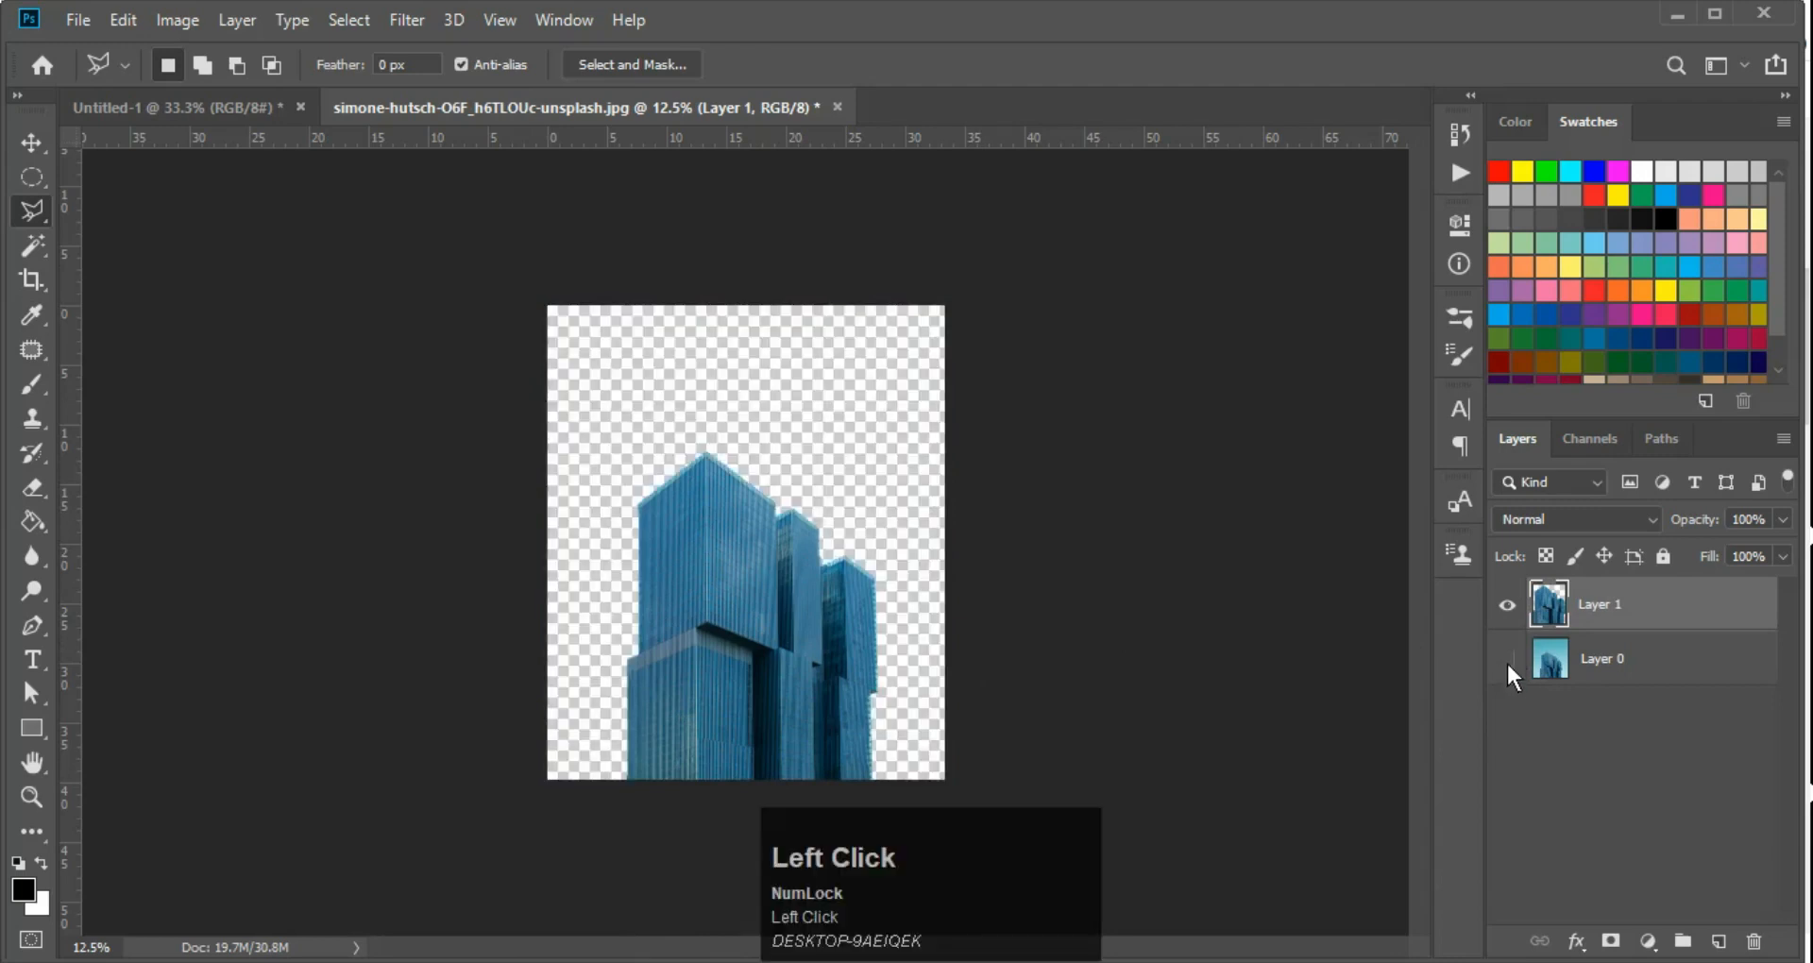
click(1506, 660)
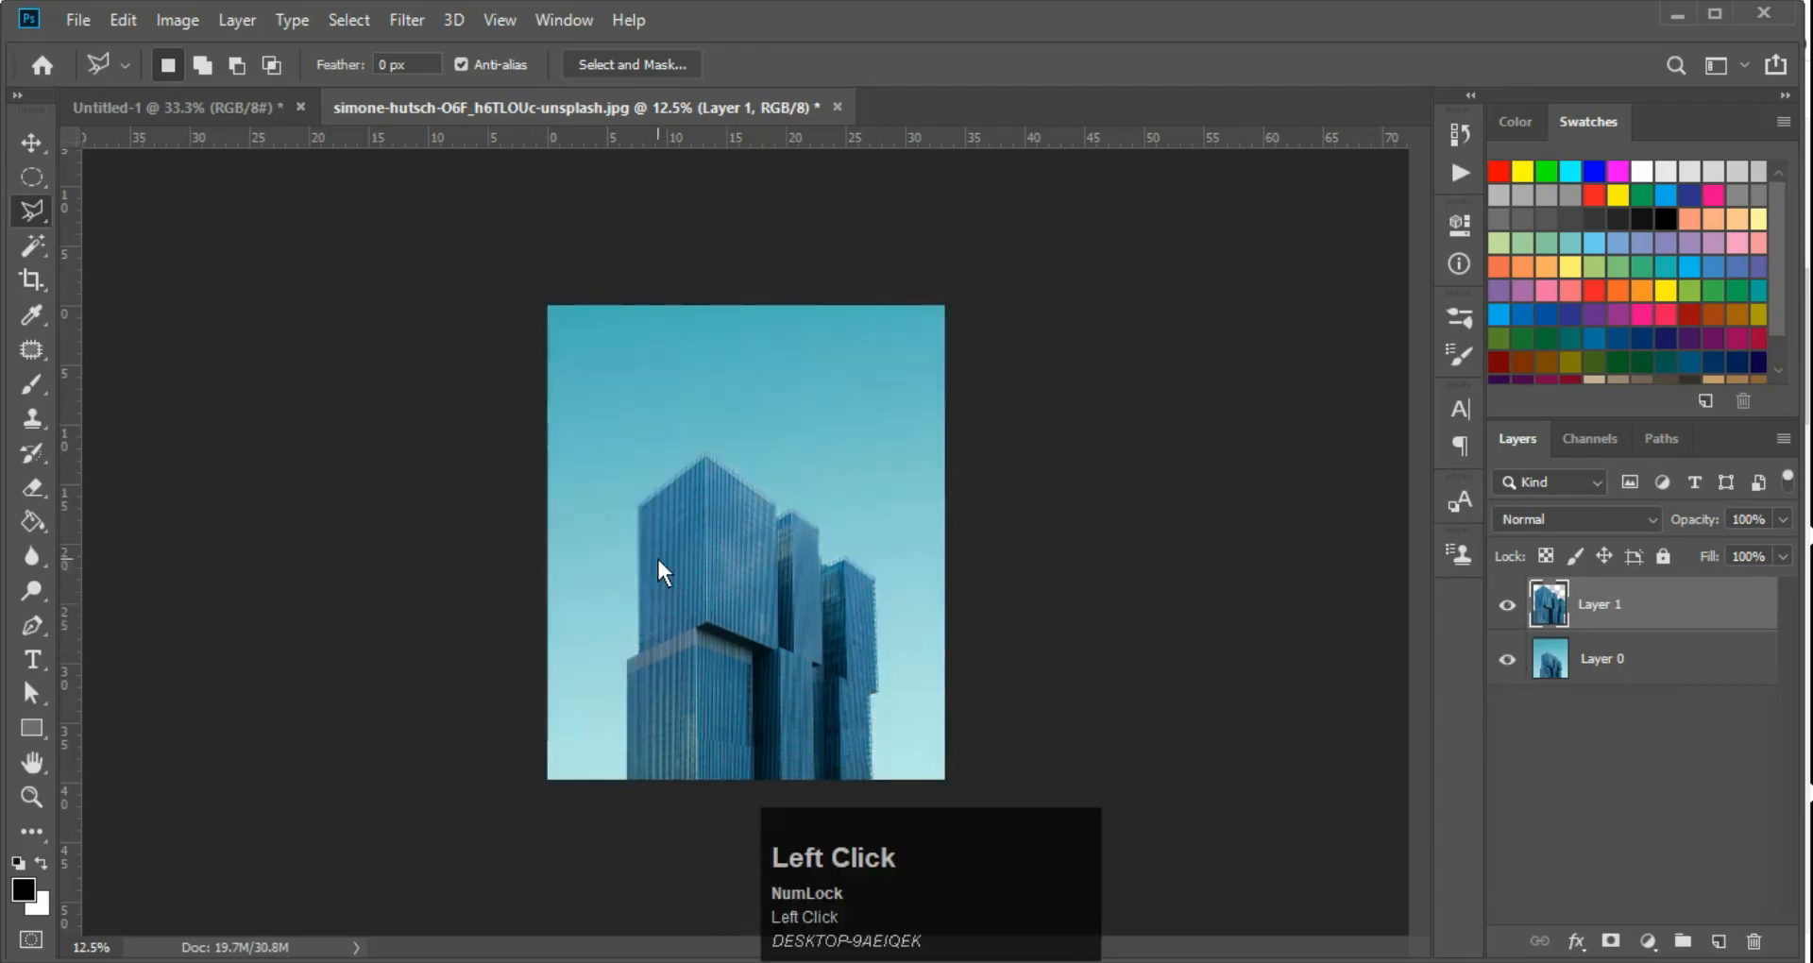
Hide Layer 0 and place the gradients-5485047_1920 image from the Downloads folder into the skyscraper document
key(ctrl+z)
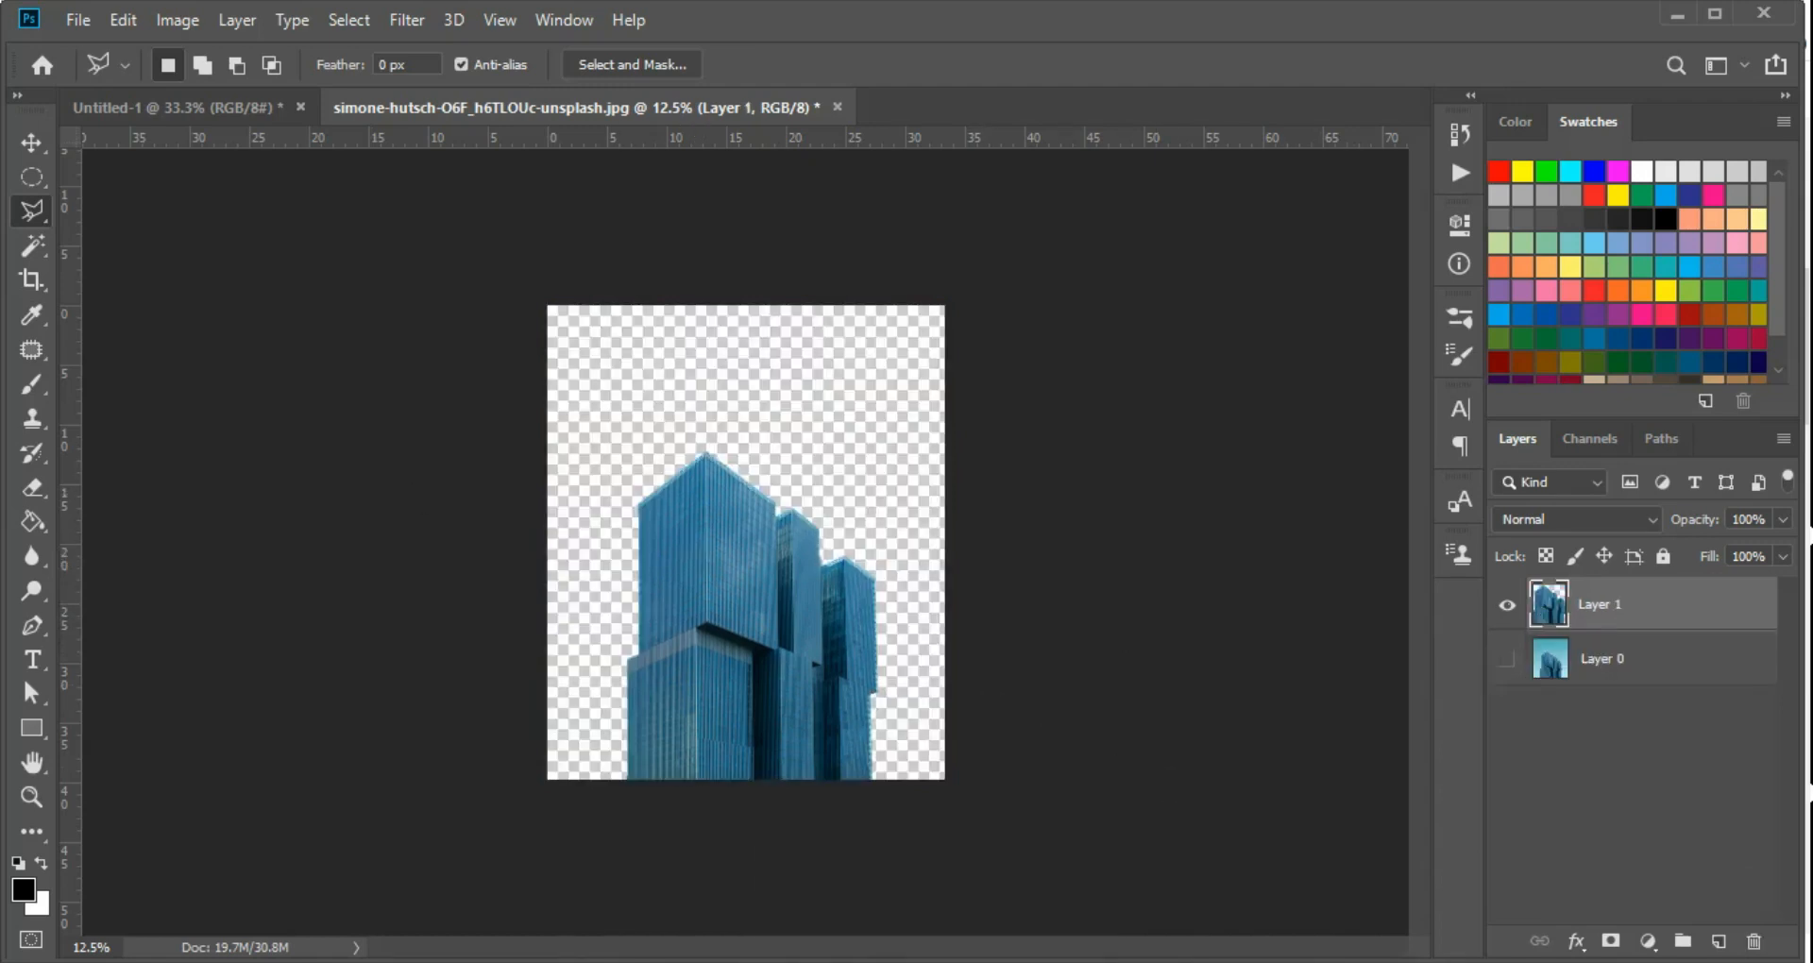
mouse_move(1007, 961)
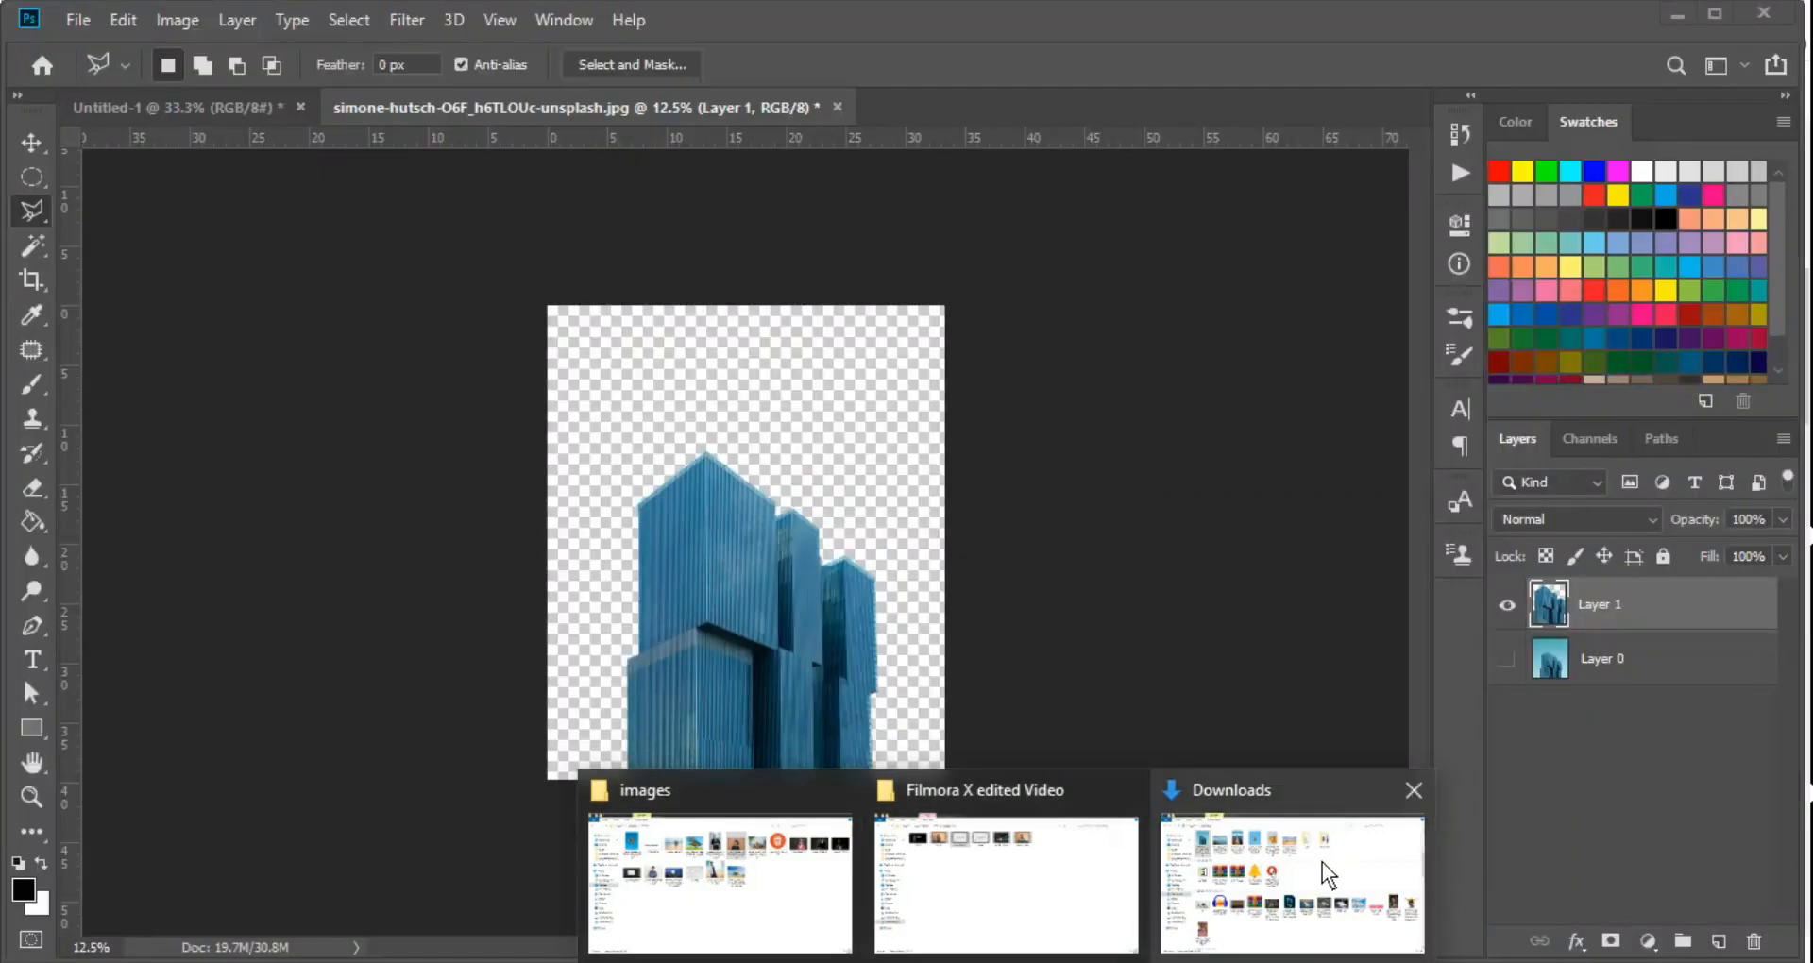
click(1323, 863)
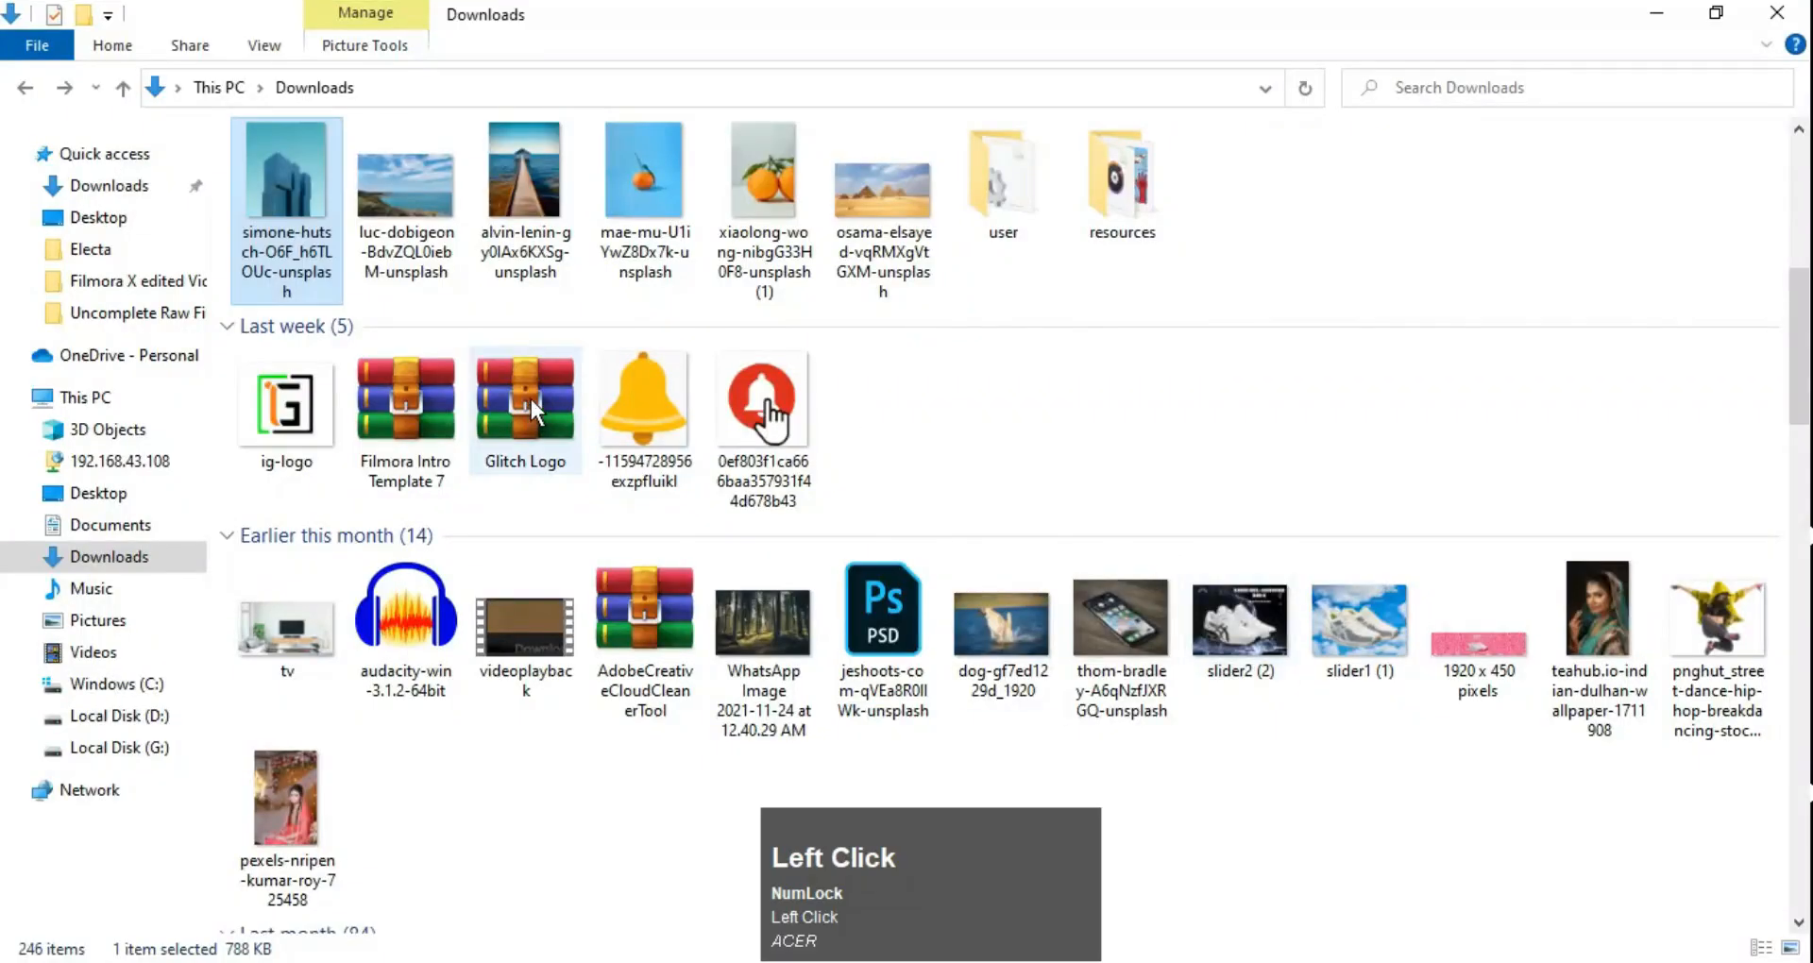
scroll(533, 410, up, 3)
drag(529, 202, 735, 476)
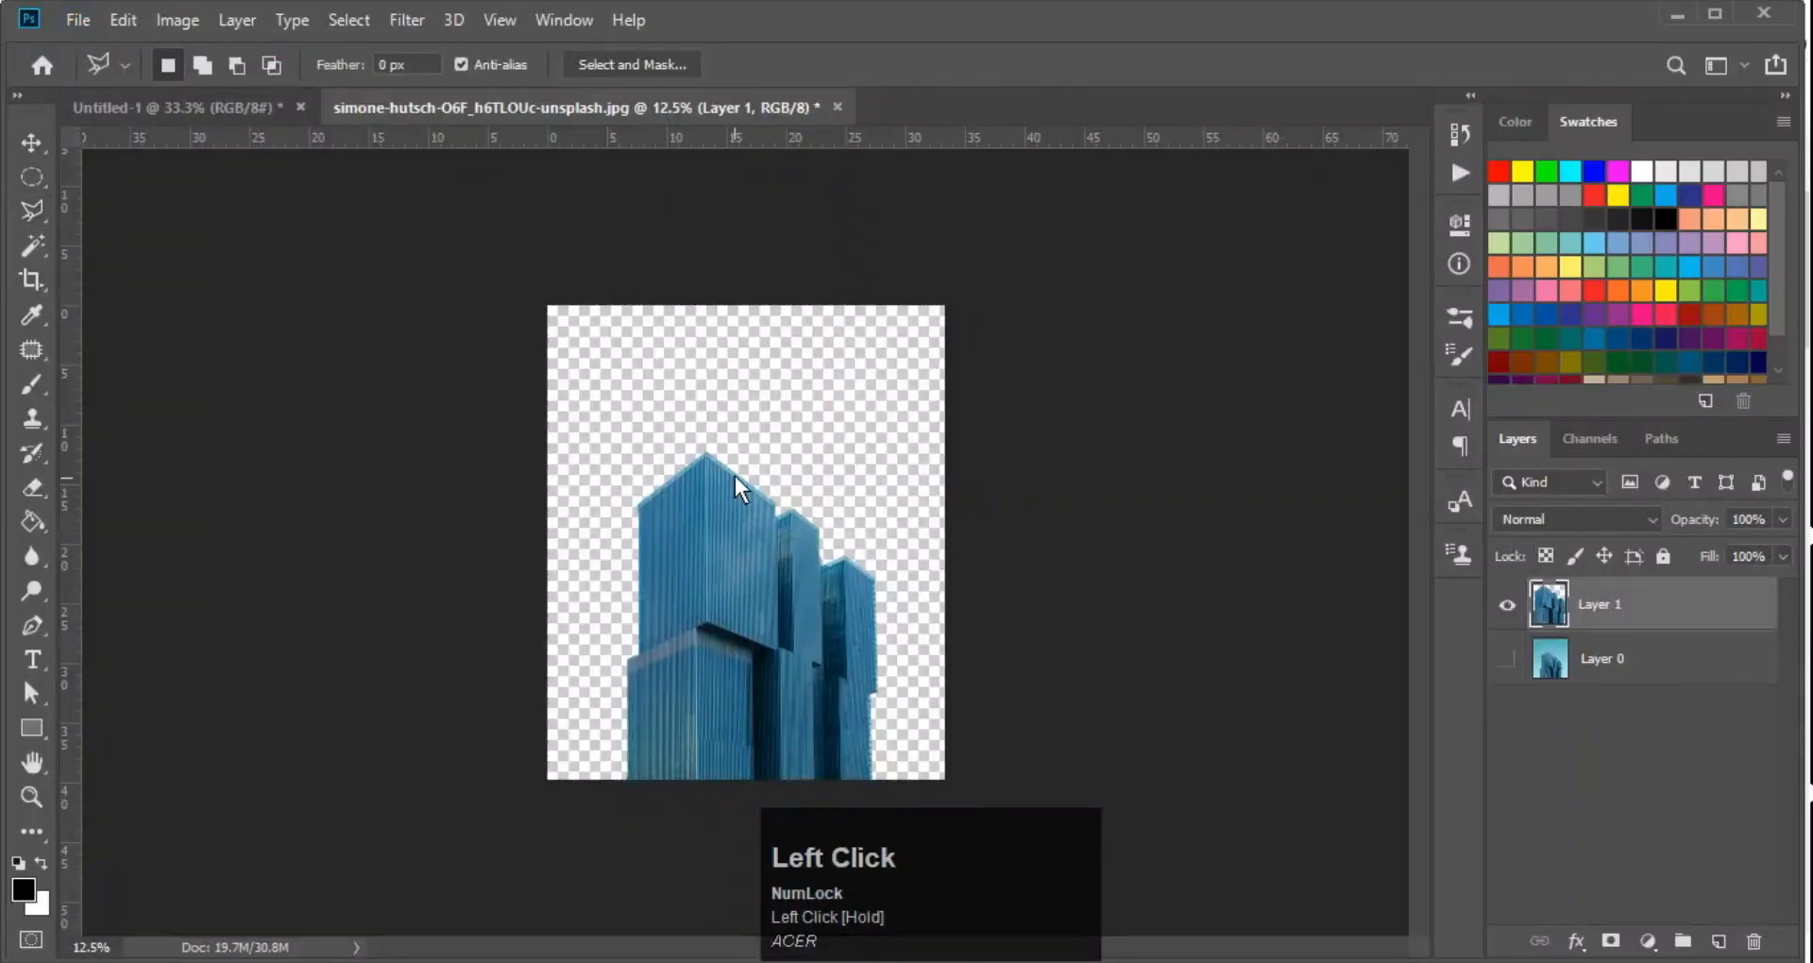
key(ctrl)
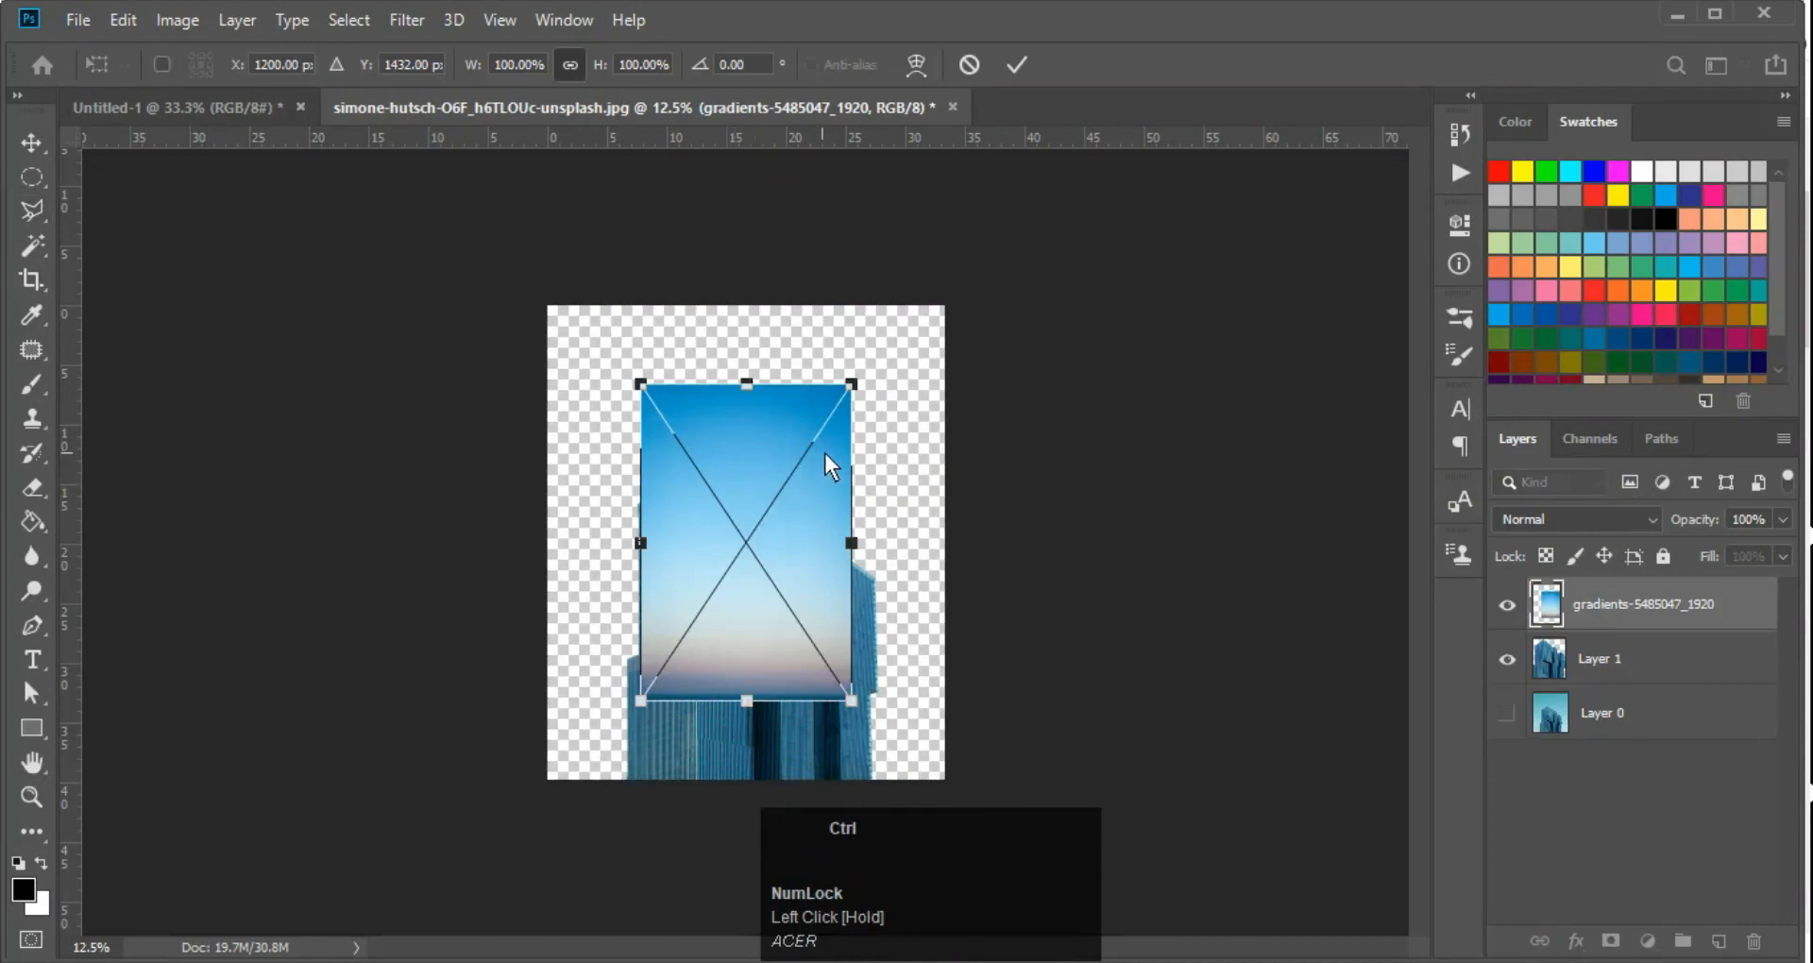
Stretch the placed gradient image to about 190% width and 167% height so it covers the whole canvas, and commit it
key(shift)
drag(852, 387, 1013, 213)
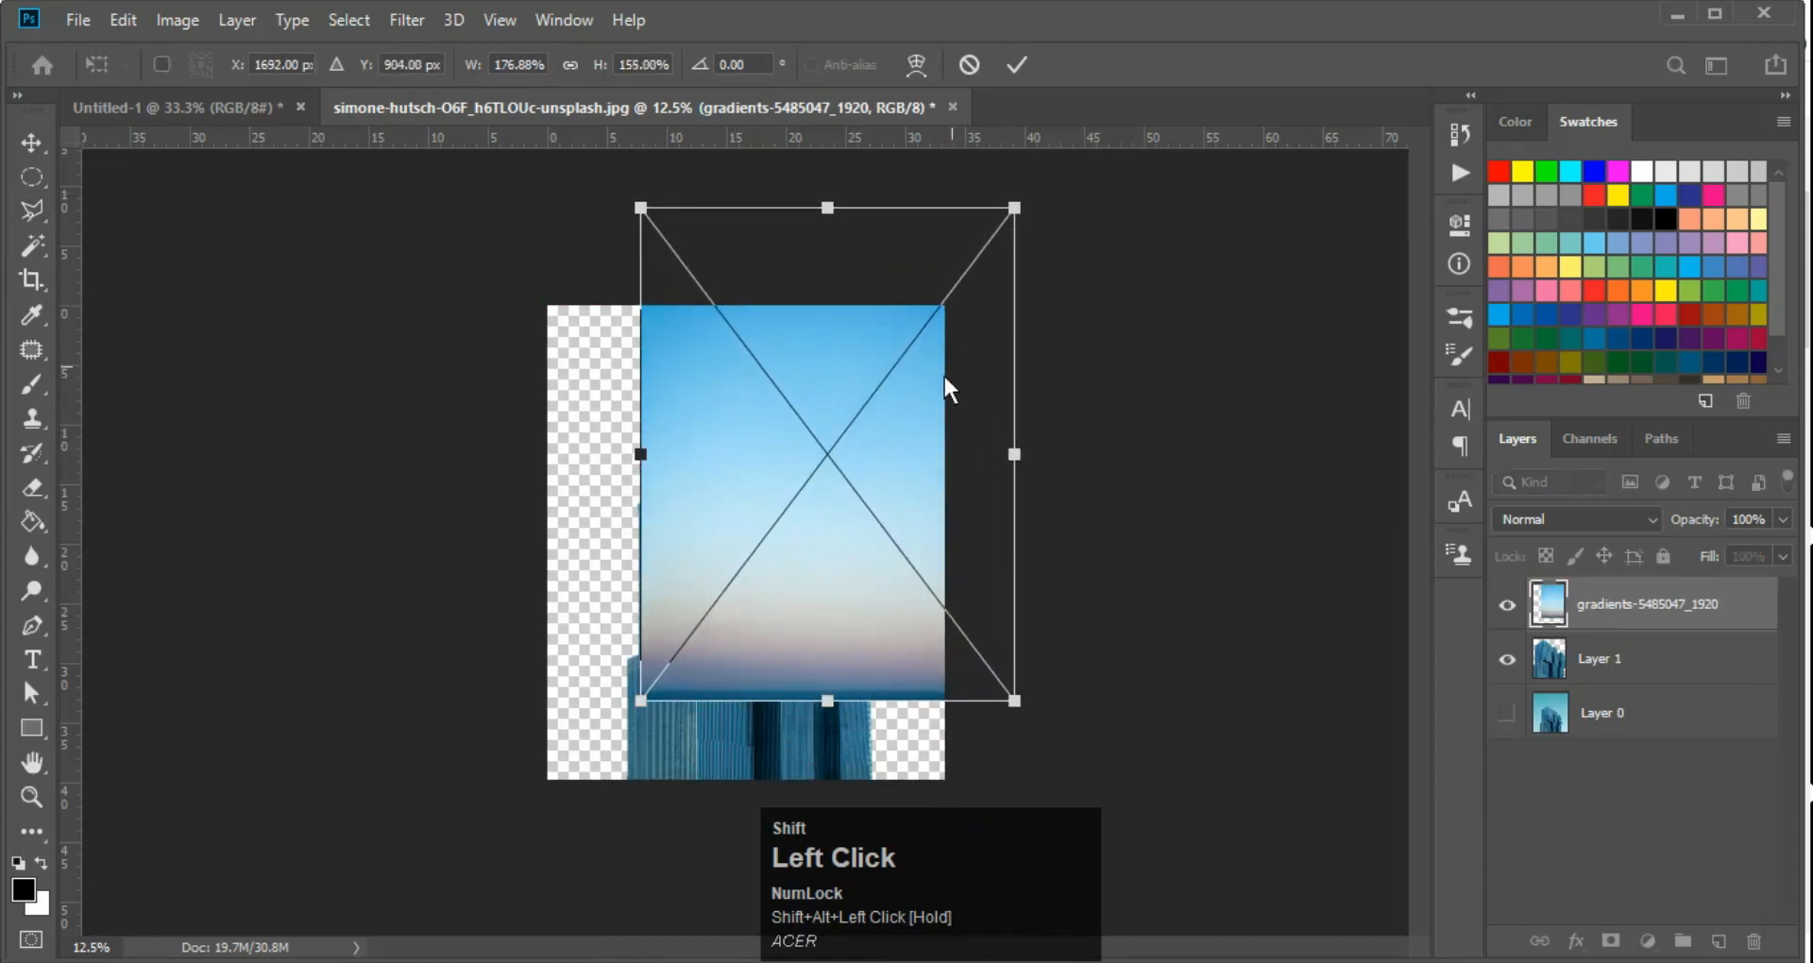
drag(906, 383, 833, 457)
drag(564, 768, 705, 593)
drag(605, 637, 387, 682)
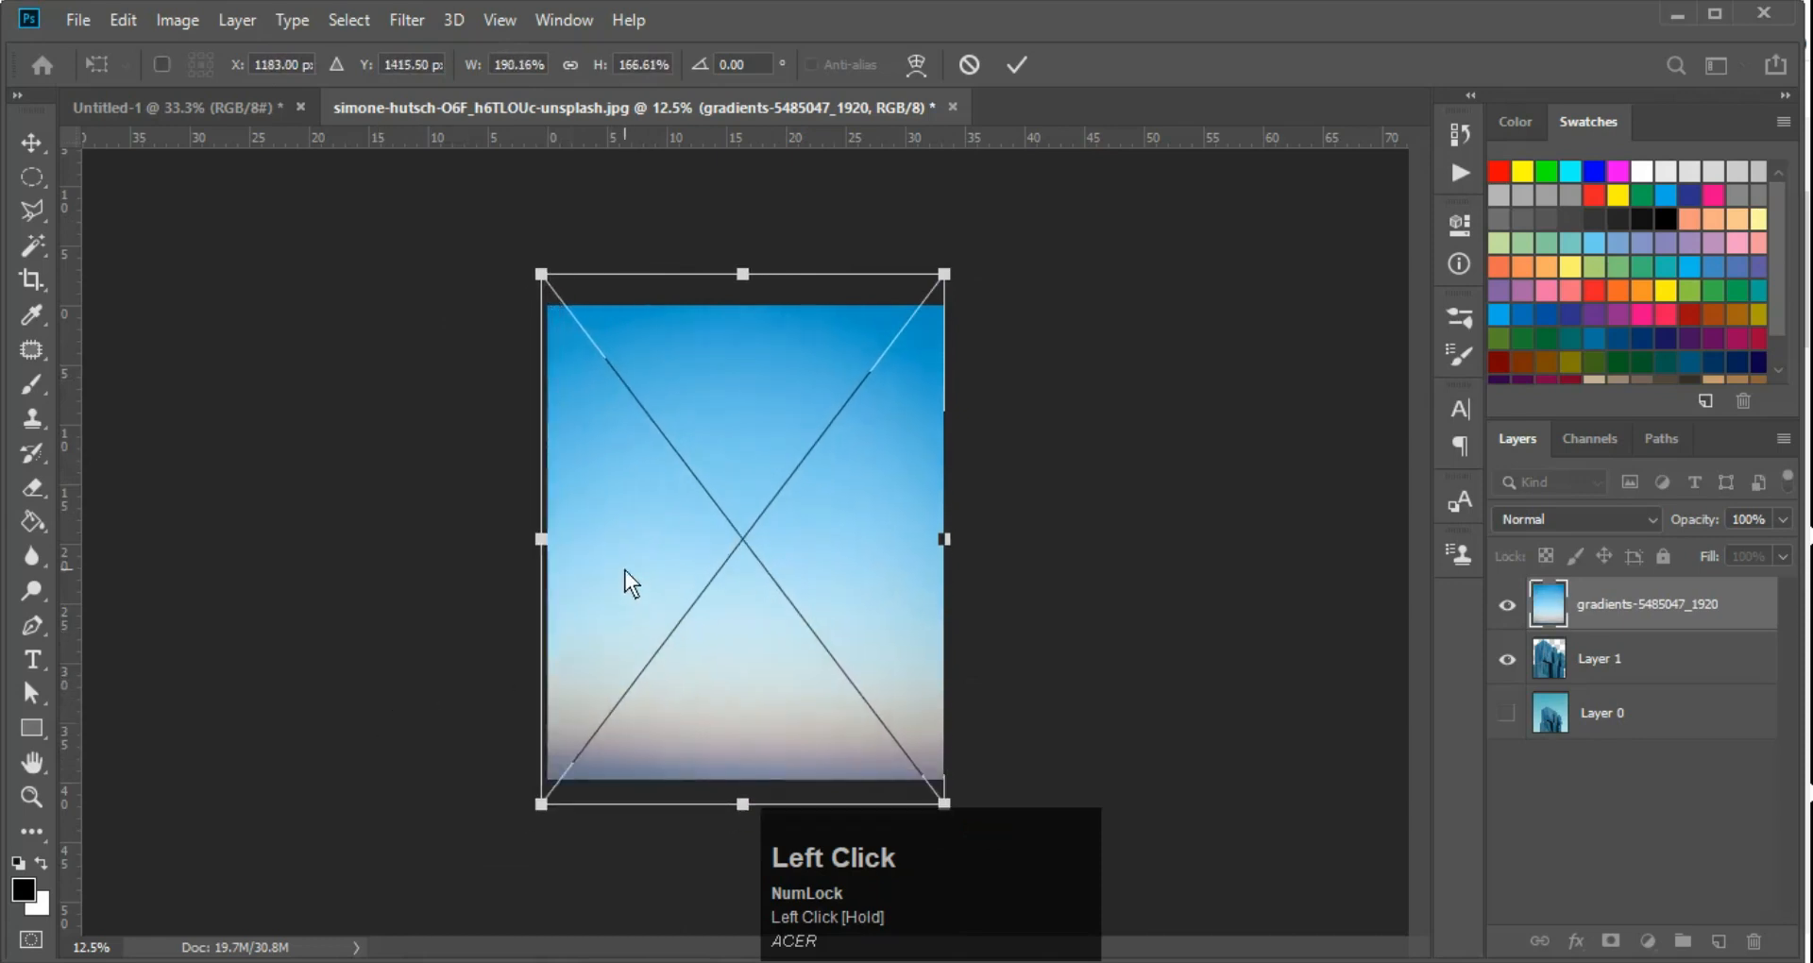
key(Return)
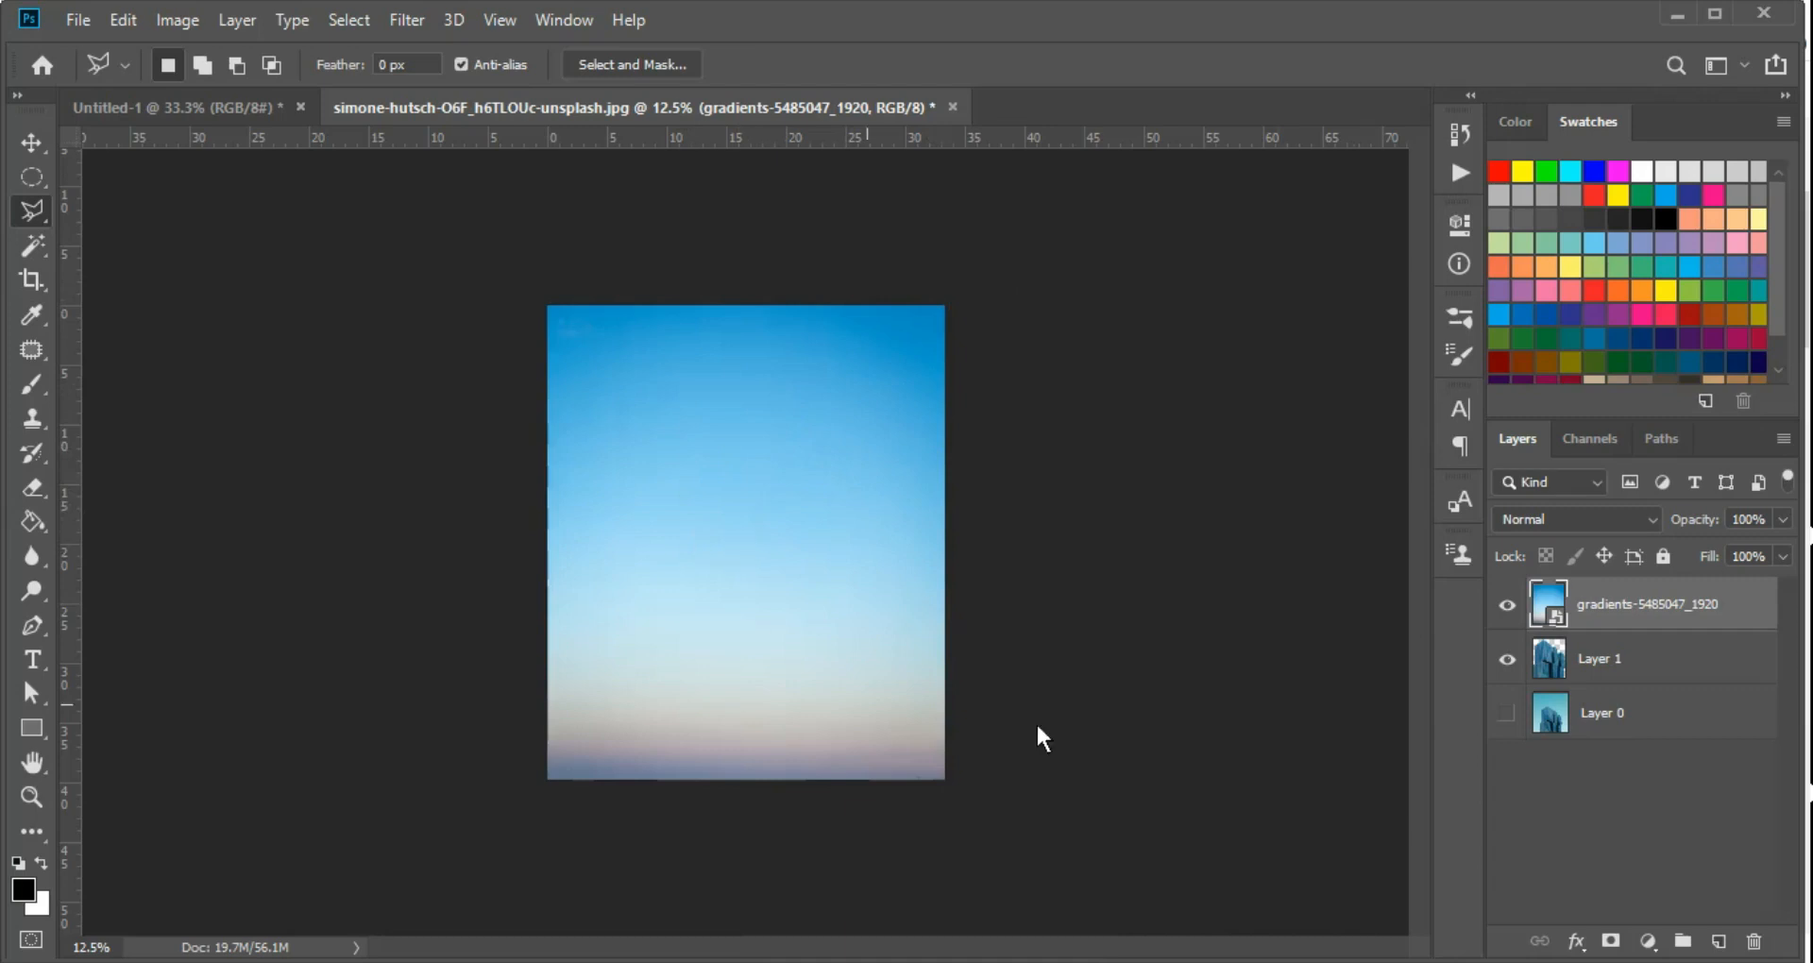
Switch to the Move tool and turn off Show Transform Controls
key(v)
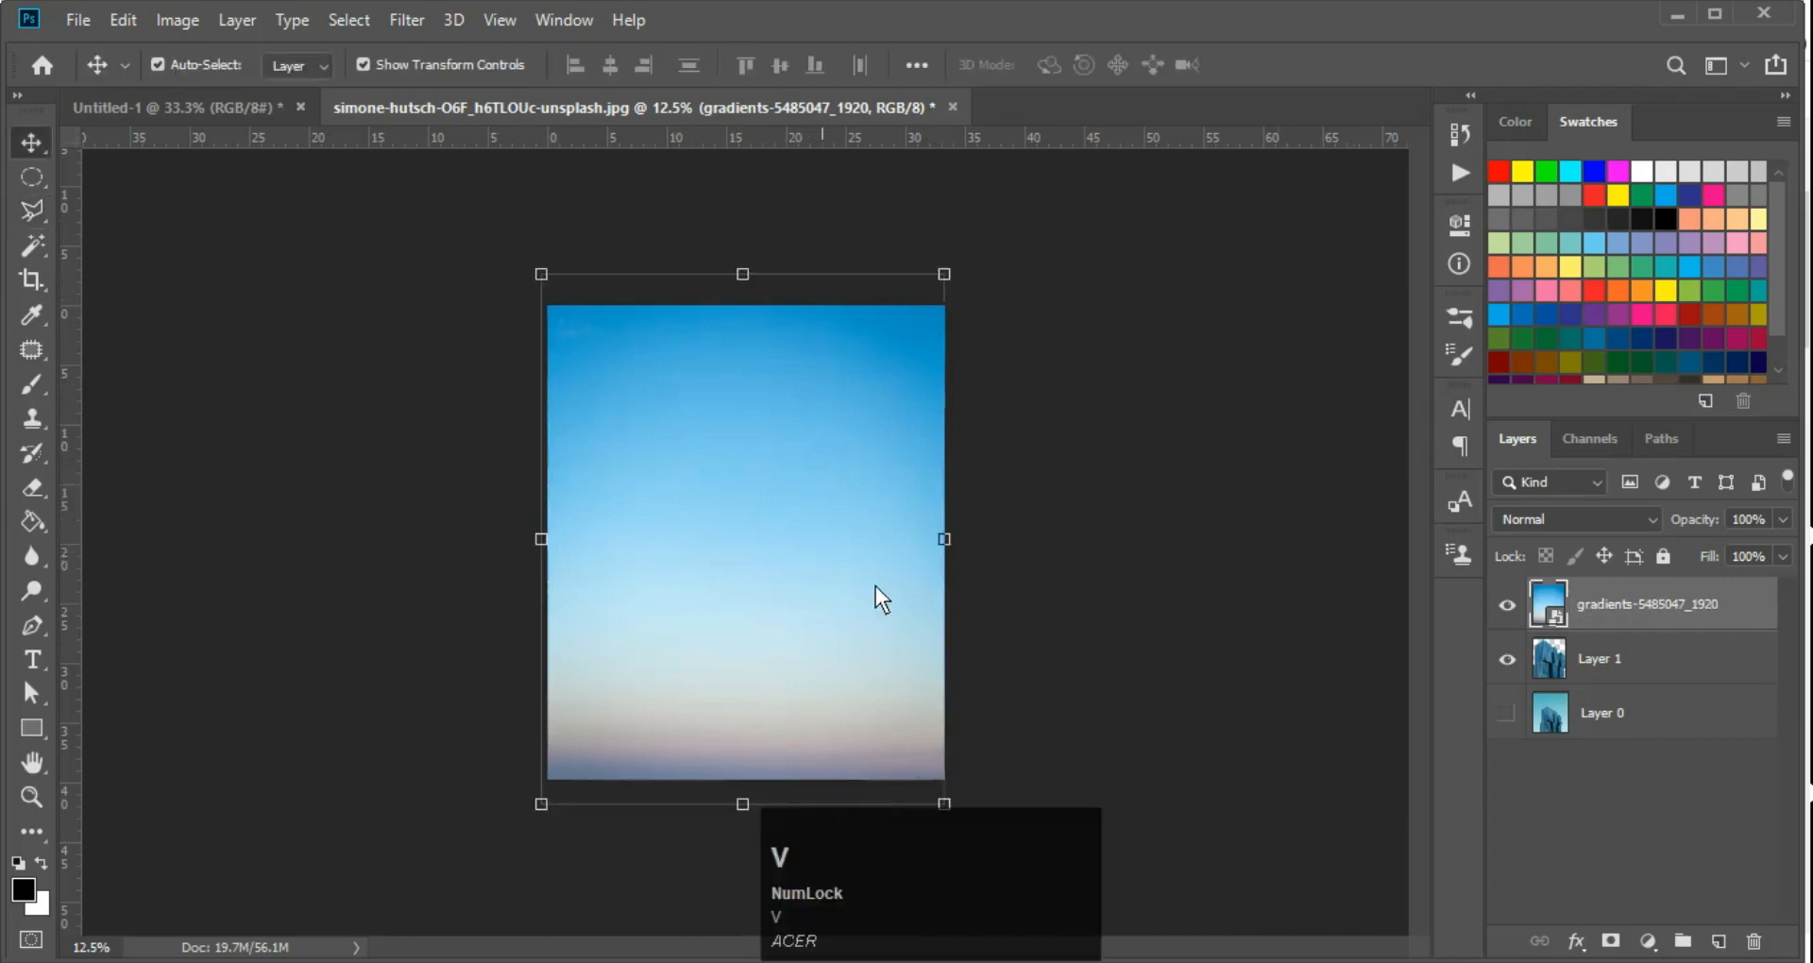
key(Return)
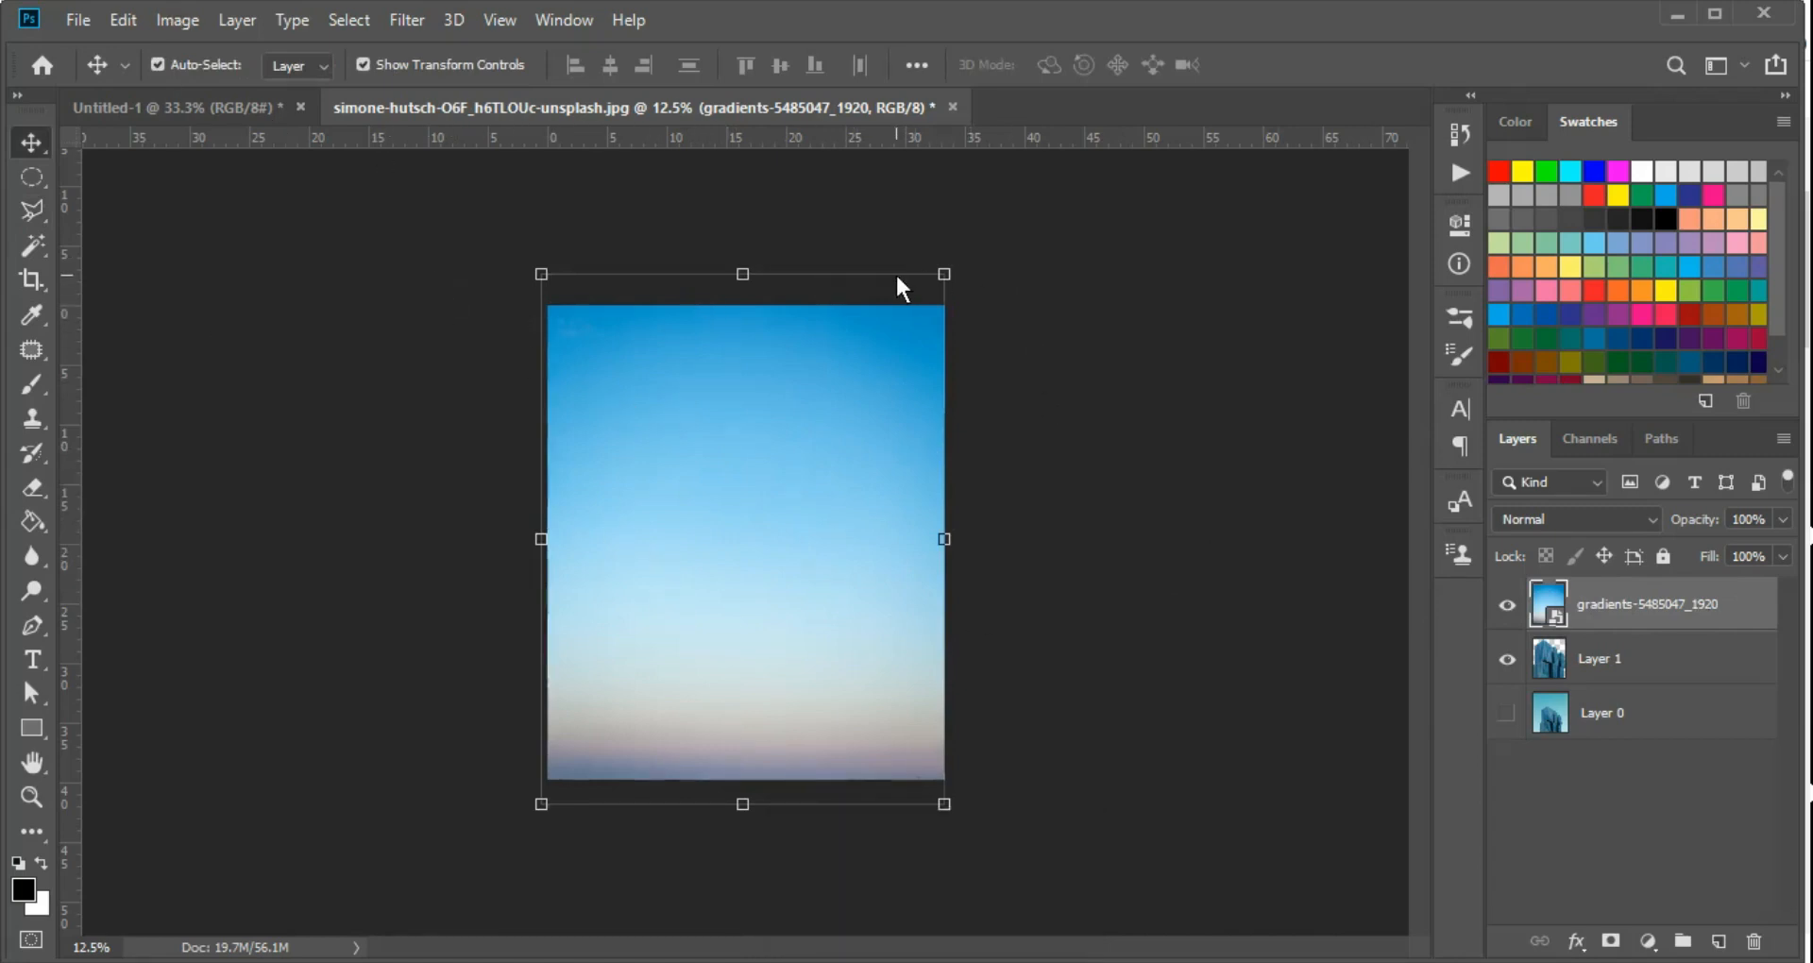
click(363, 64)
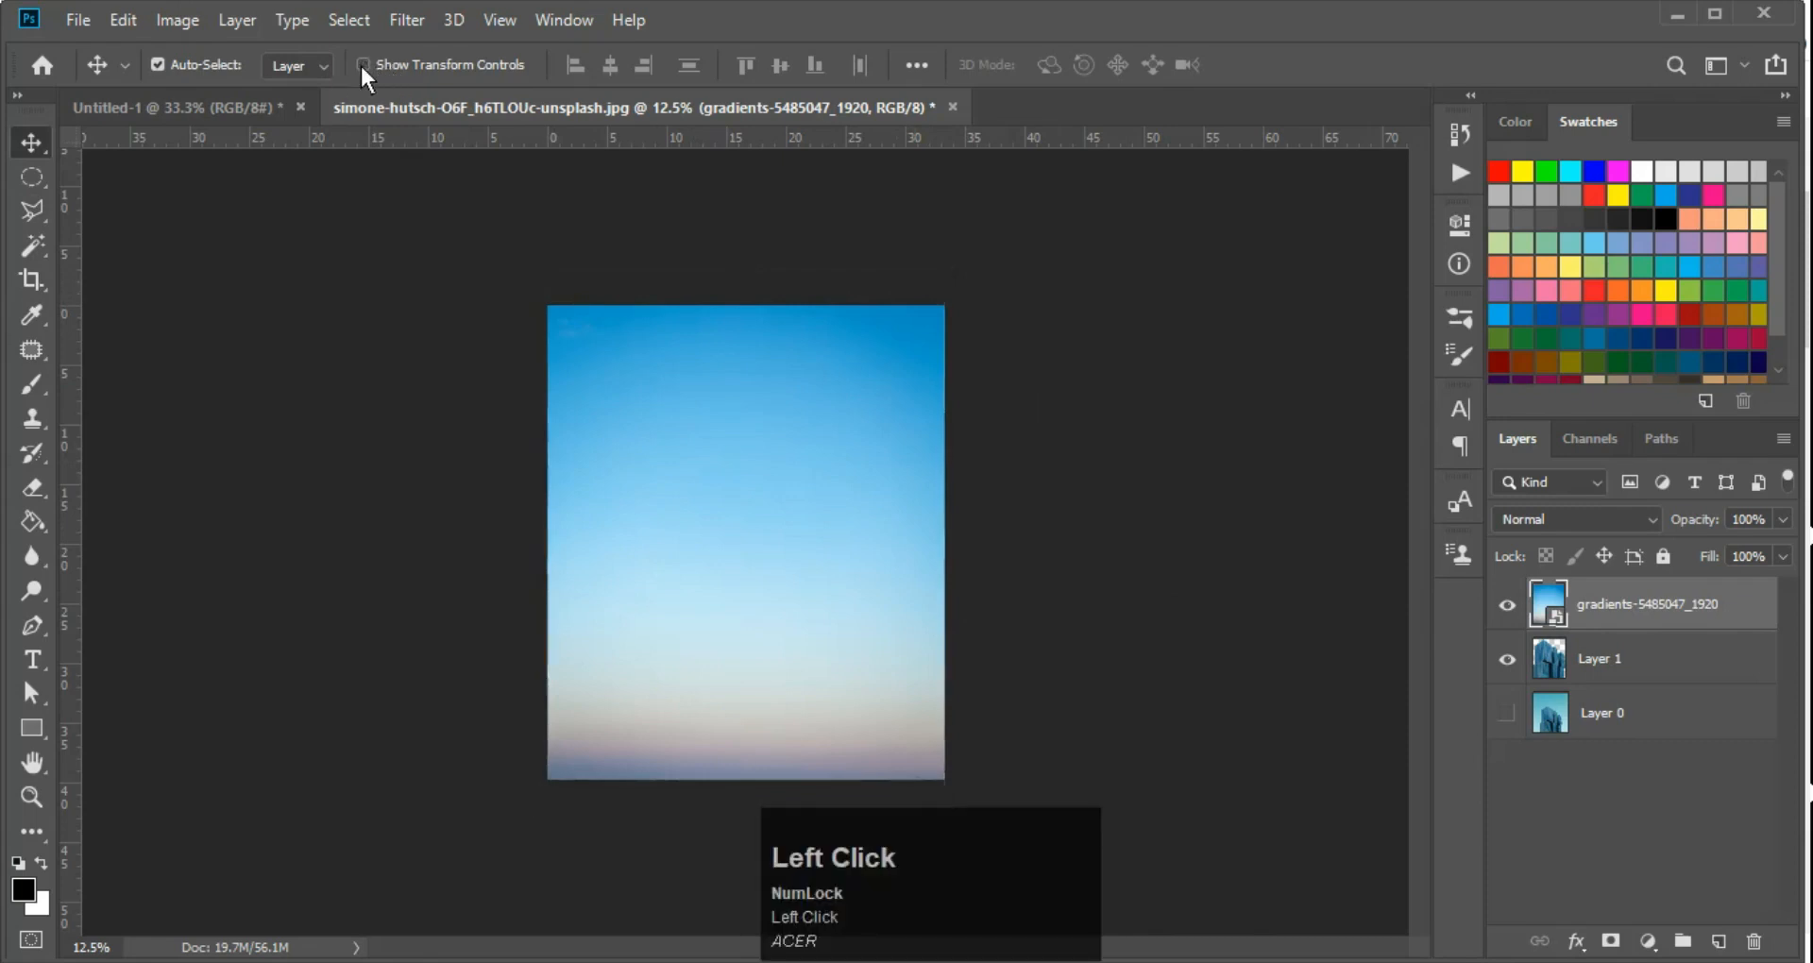
key(v)
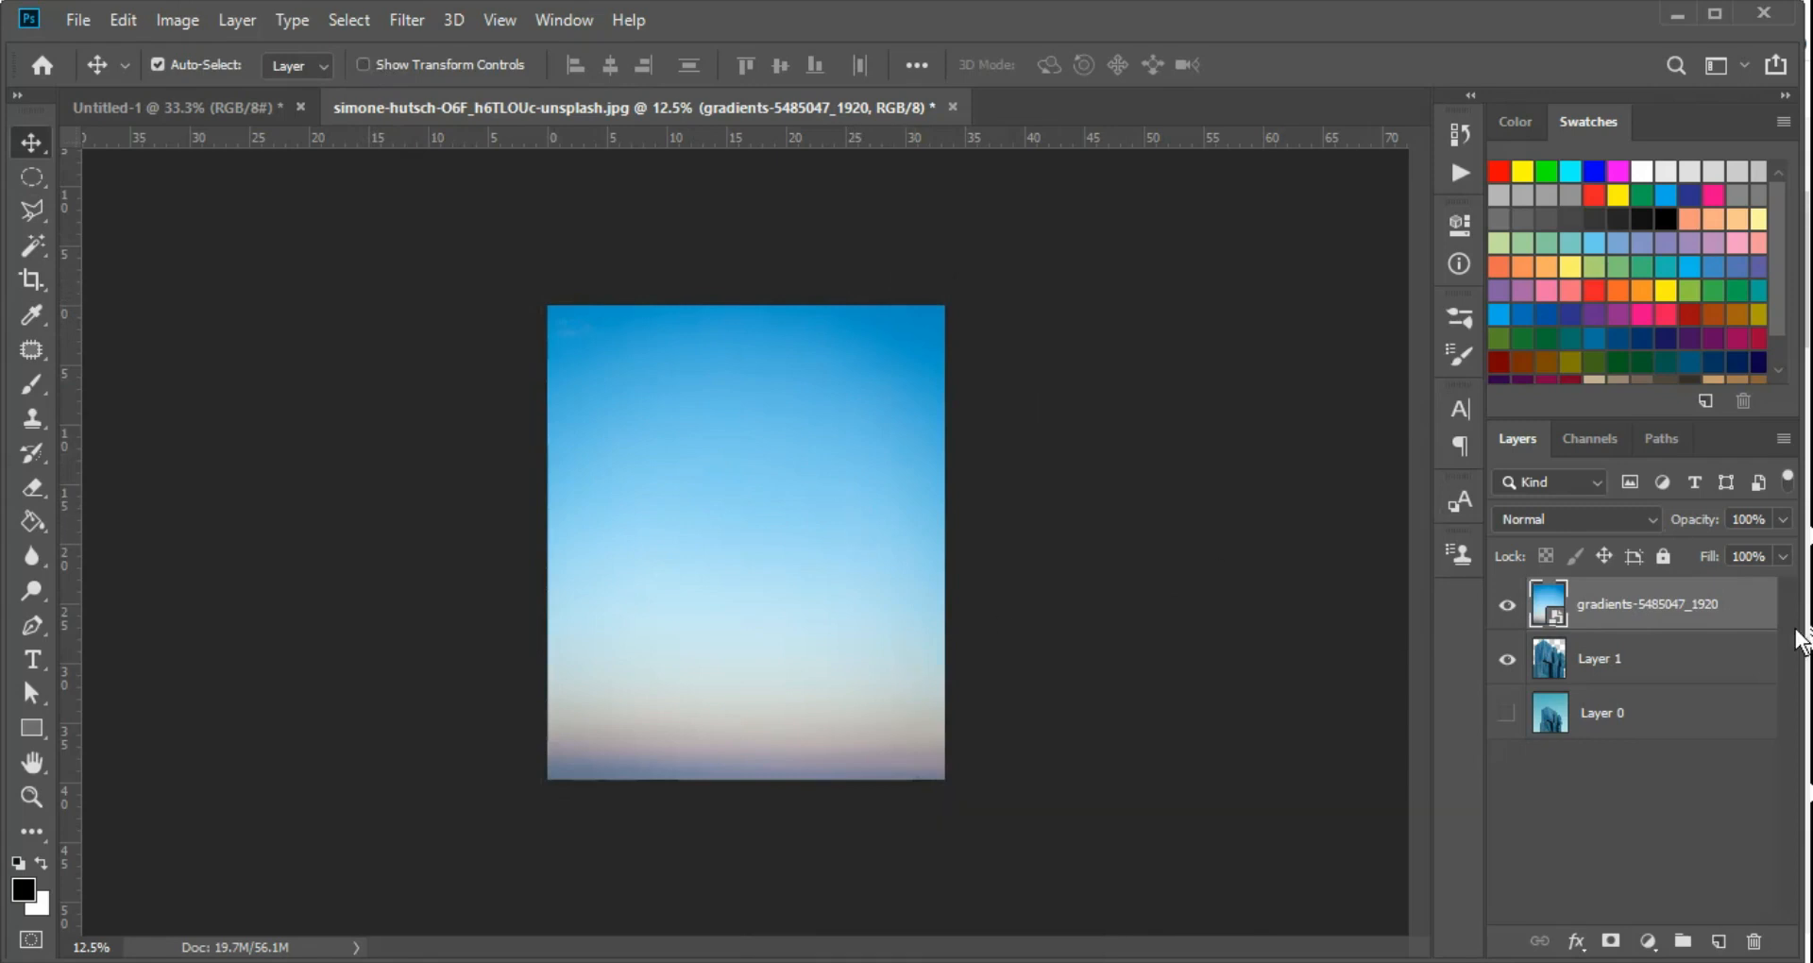
Move the gradient layer below Layer 1 and inspect the buildings against the new sky up close
key(F8)
drag(1640, 610, 1641, 668)
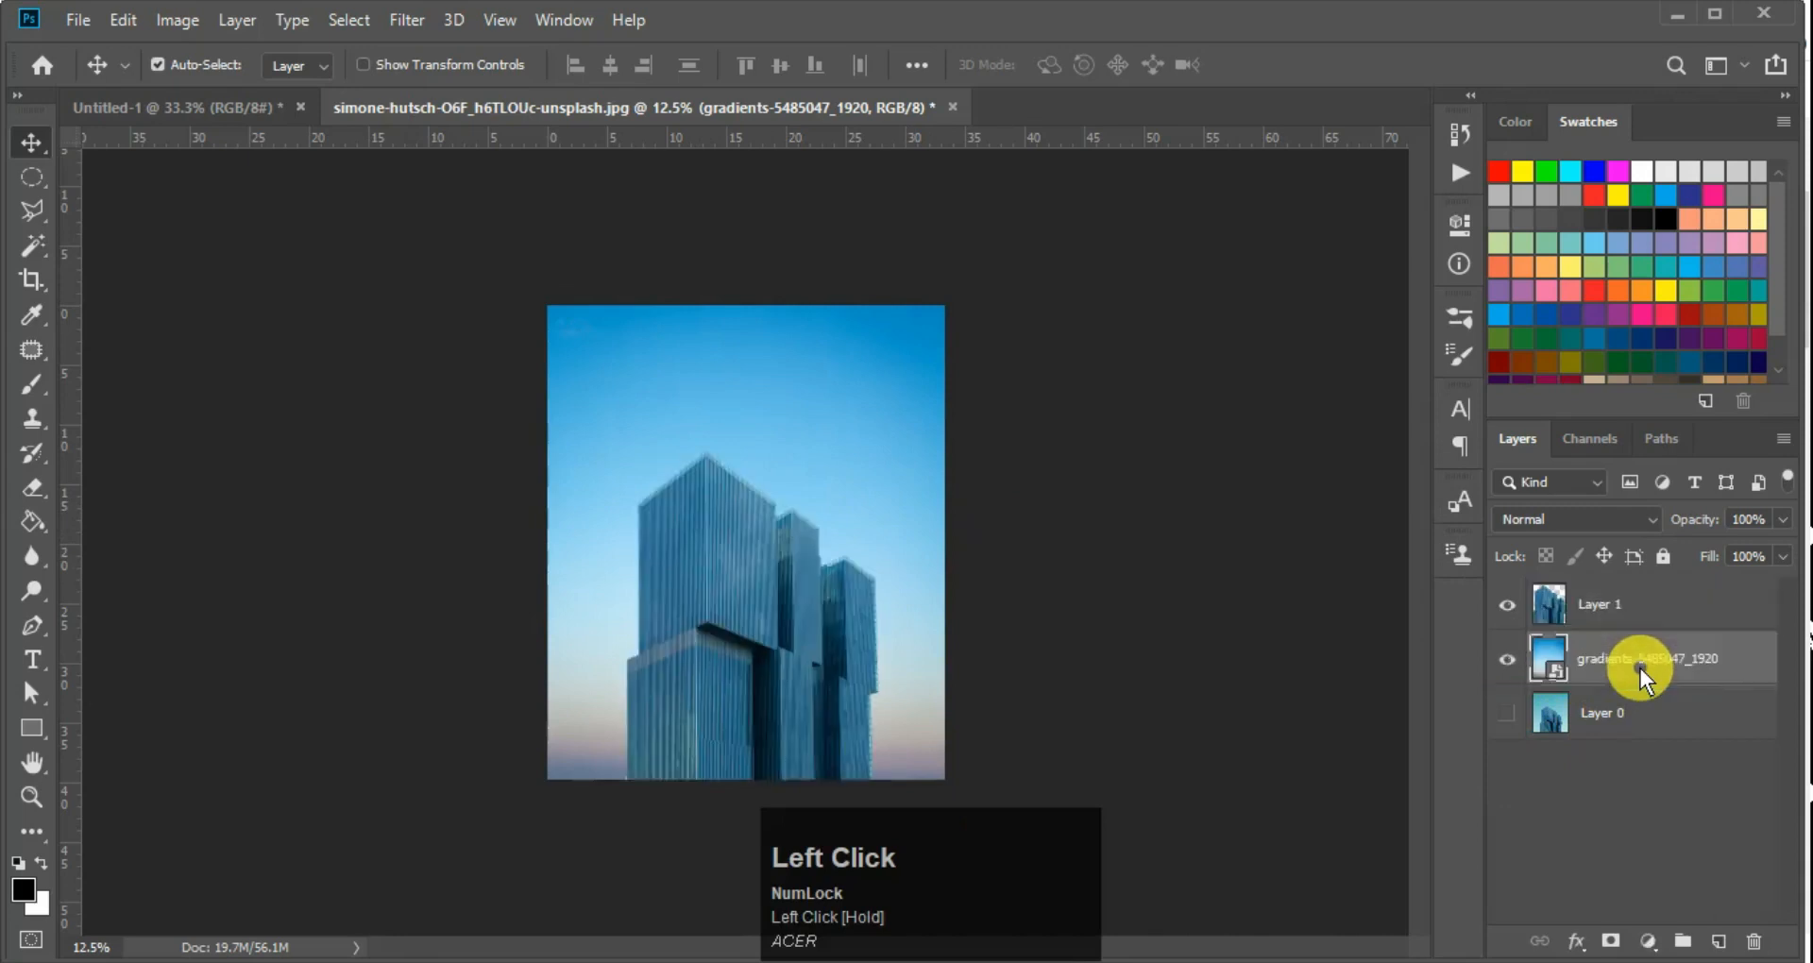
ctrl+click(733, 611)
ctrl+click(733, 612)
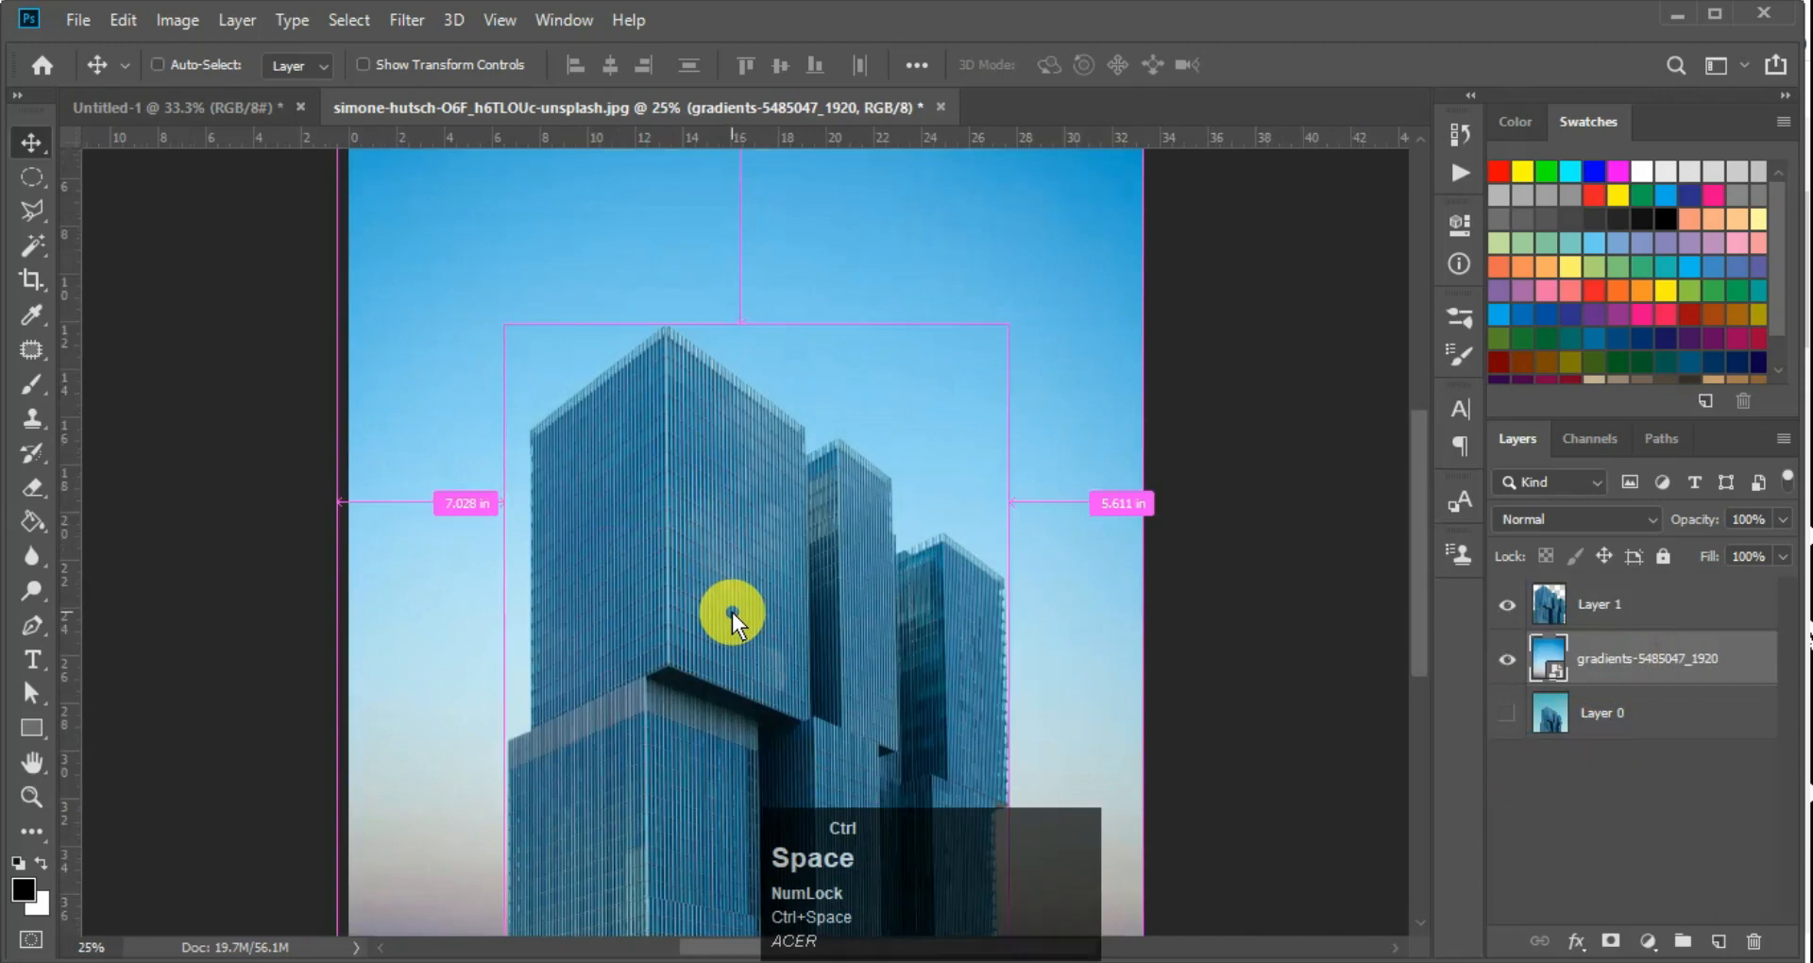
ctrl+click(733, 612)
ctrl+click(722, 590)
ctrl+click(712, 569)
scroll(712, 568, down, 4)
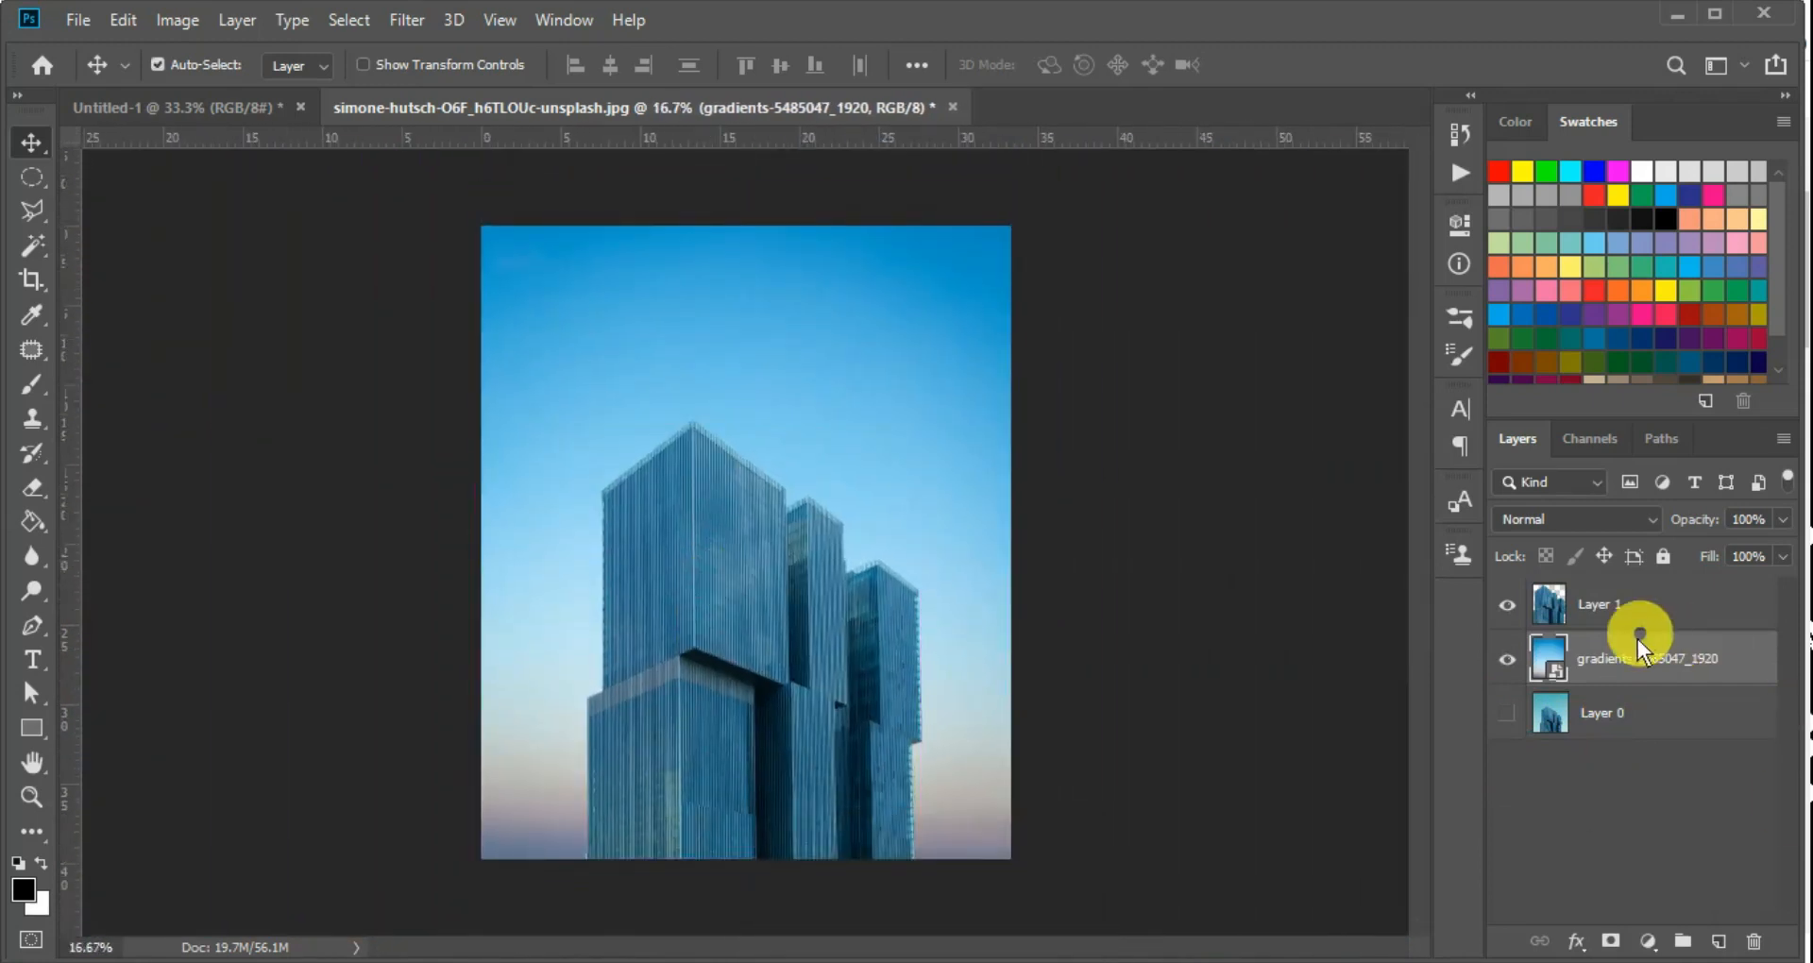
Bring the gradient layer above Layer 1 in the layer stack
drag(1630, 657, 1630, 599)
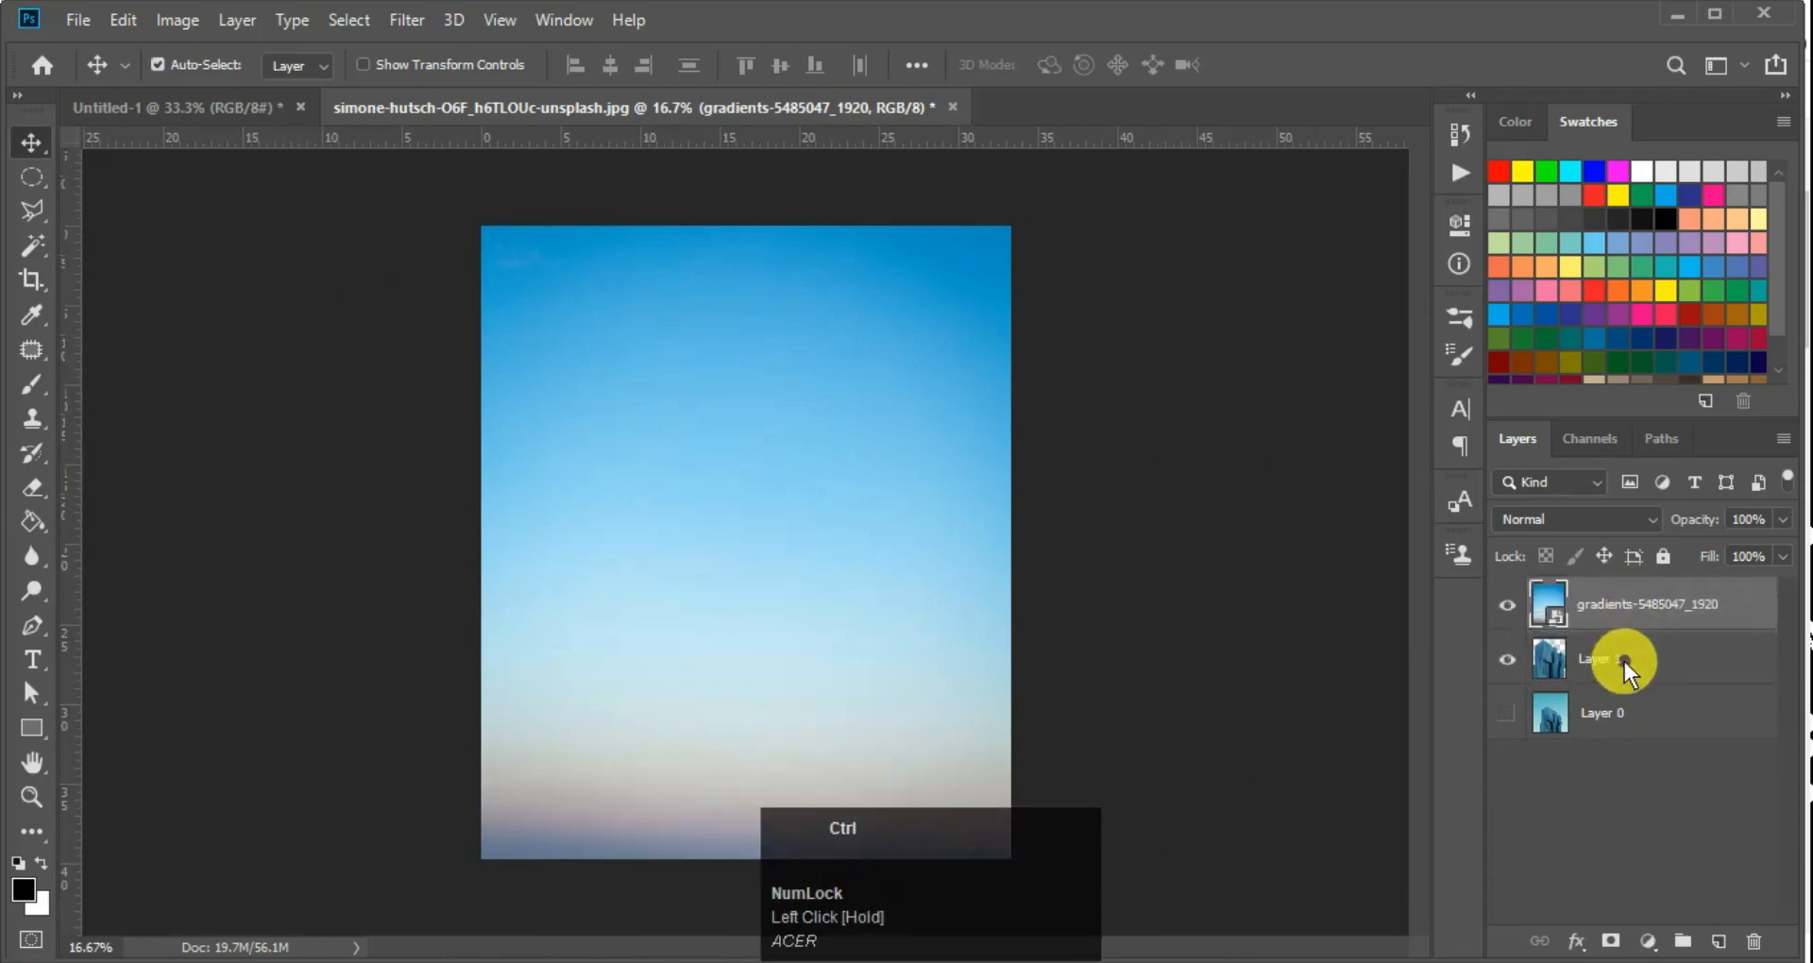
key(ctrl+z)
click(753, 569)
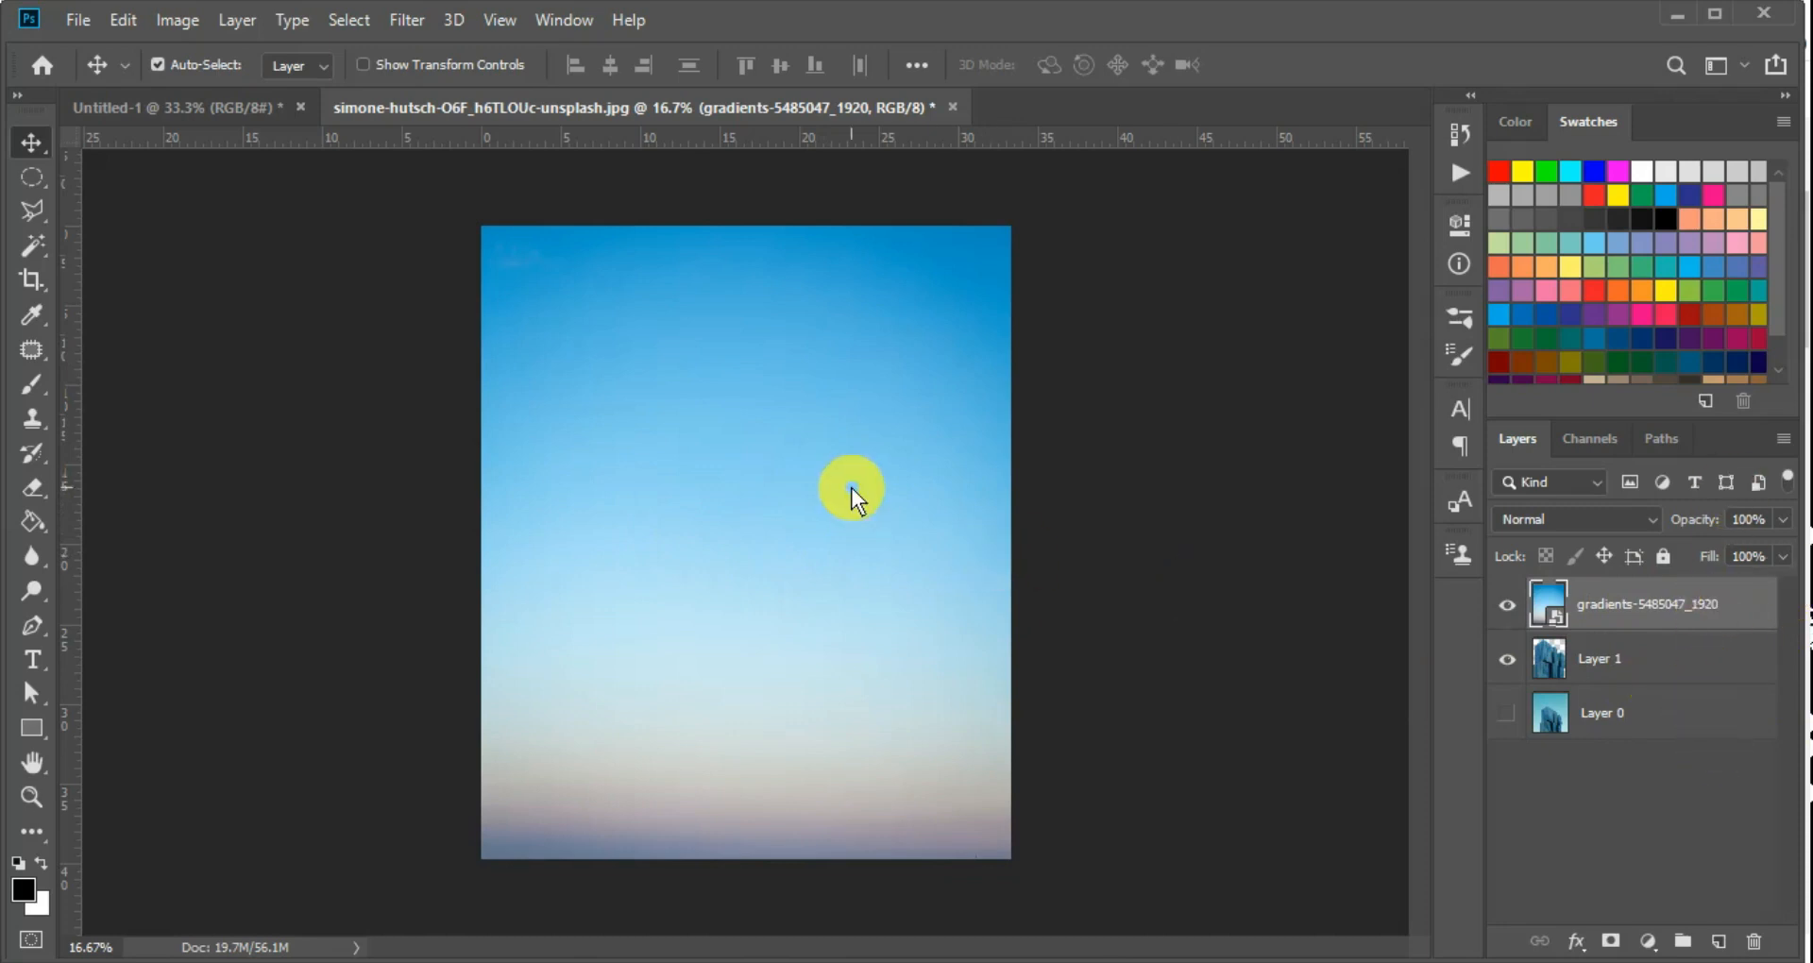
Shift the gradient layer down and up one level in the stack repeatedly, ending above Layer 1
key(ctrl)
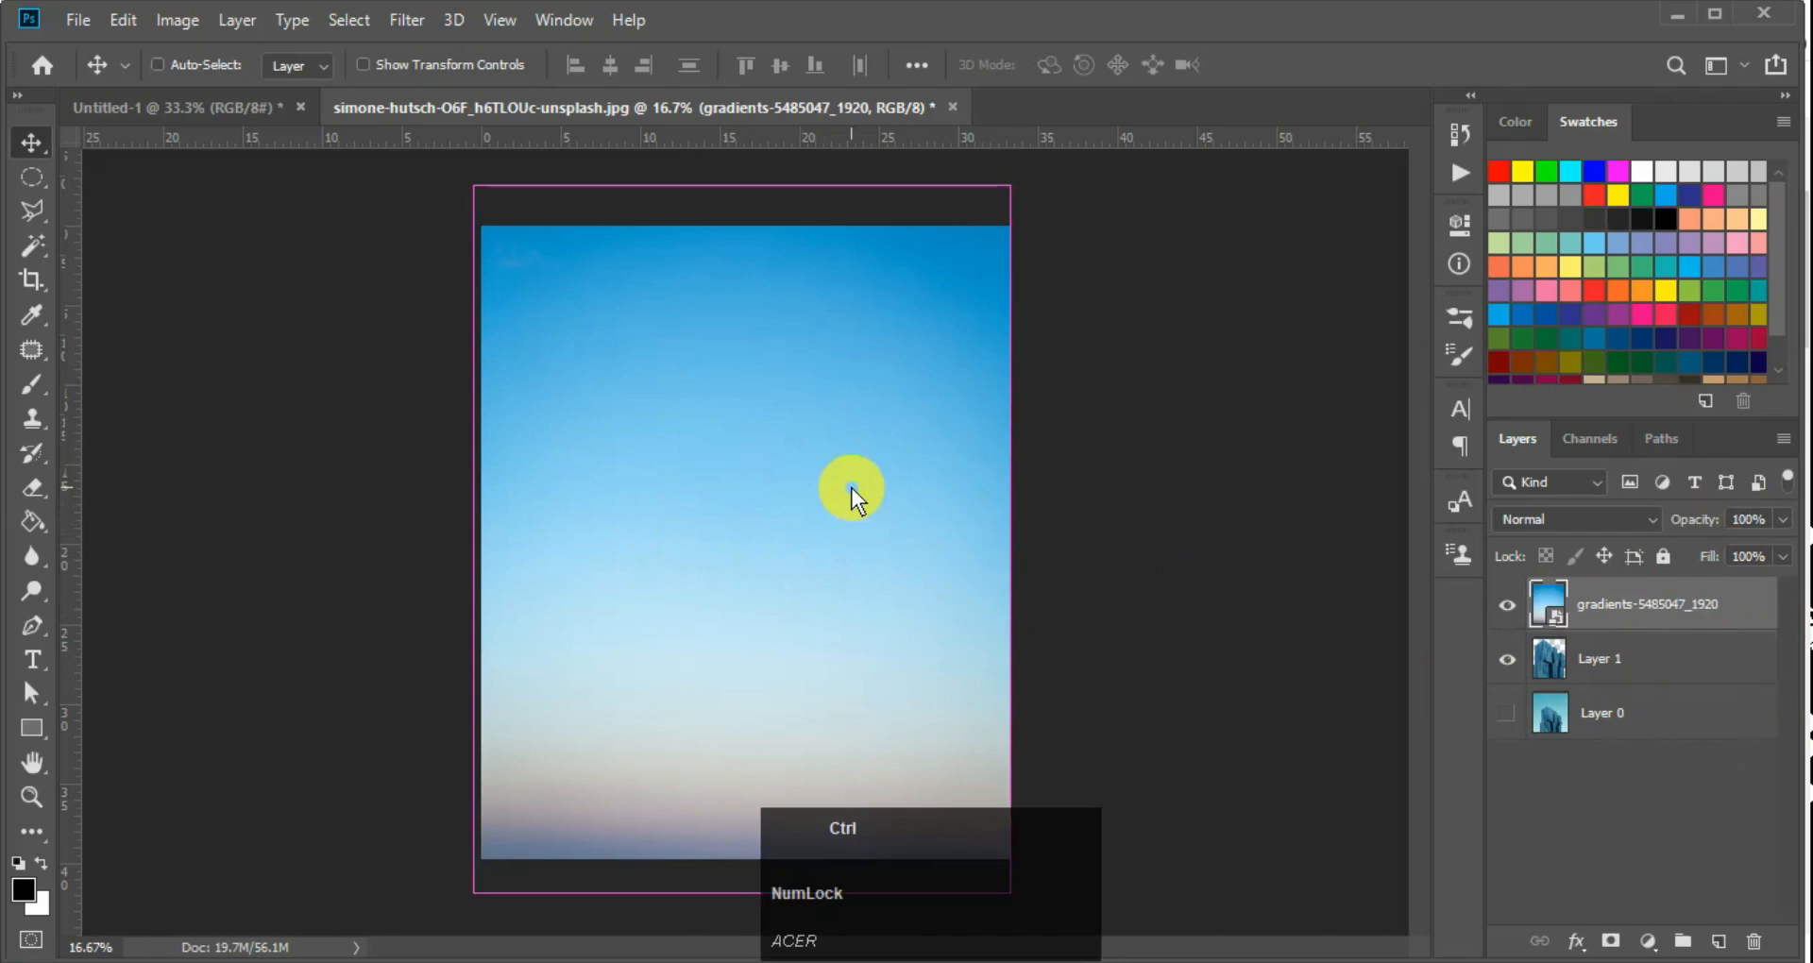
key(ctrl+bracketleft)
key(ctrl+bracketright)
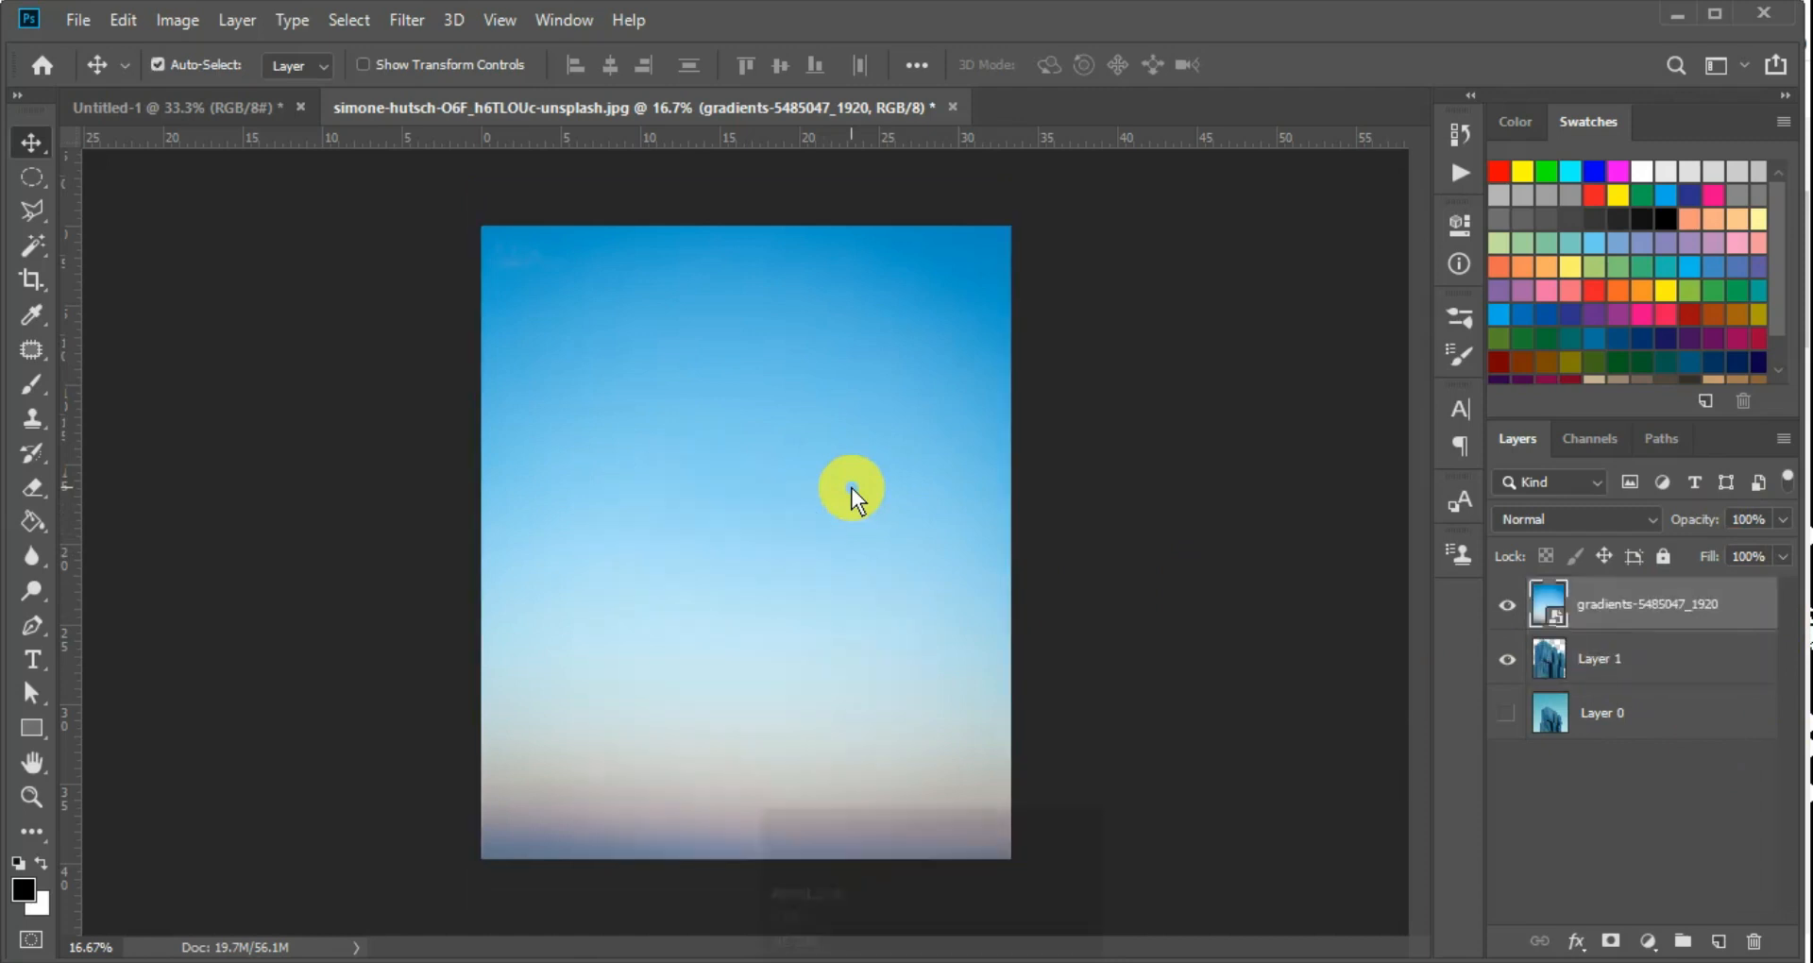
key(ctrl)
key(ctrl+bracketleft)
key(ctrl+bracketleft)
key(ctrl+bracketright)
key(ctrl+bracketright)
key(ctrl+bracketleft)
key(ctrl+bracketright)
key(ctrl+bracketleft)
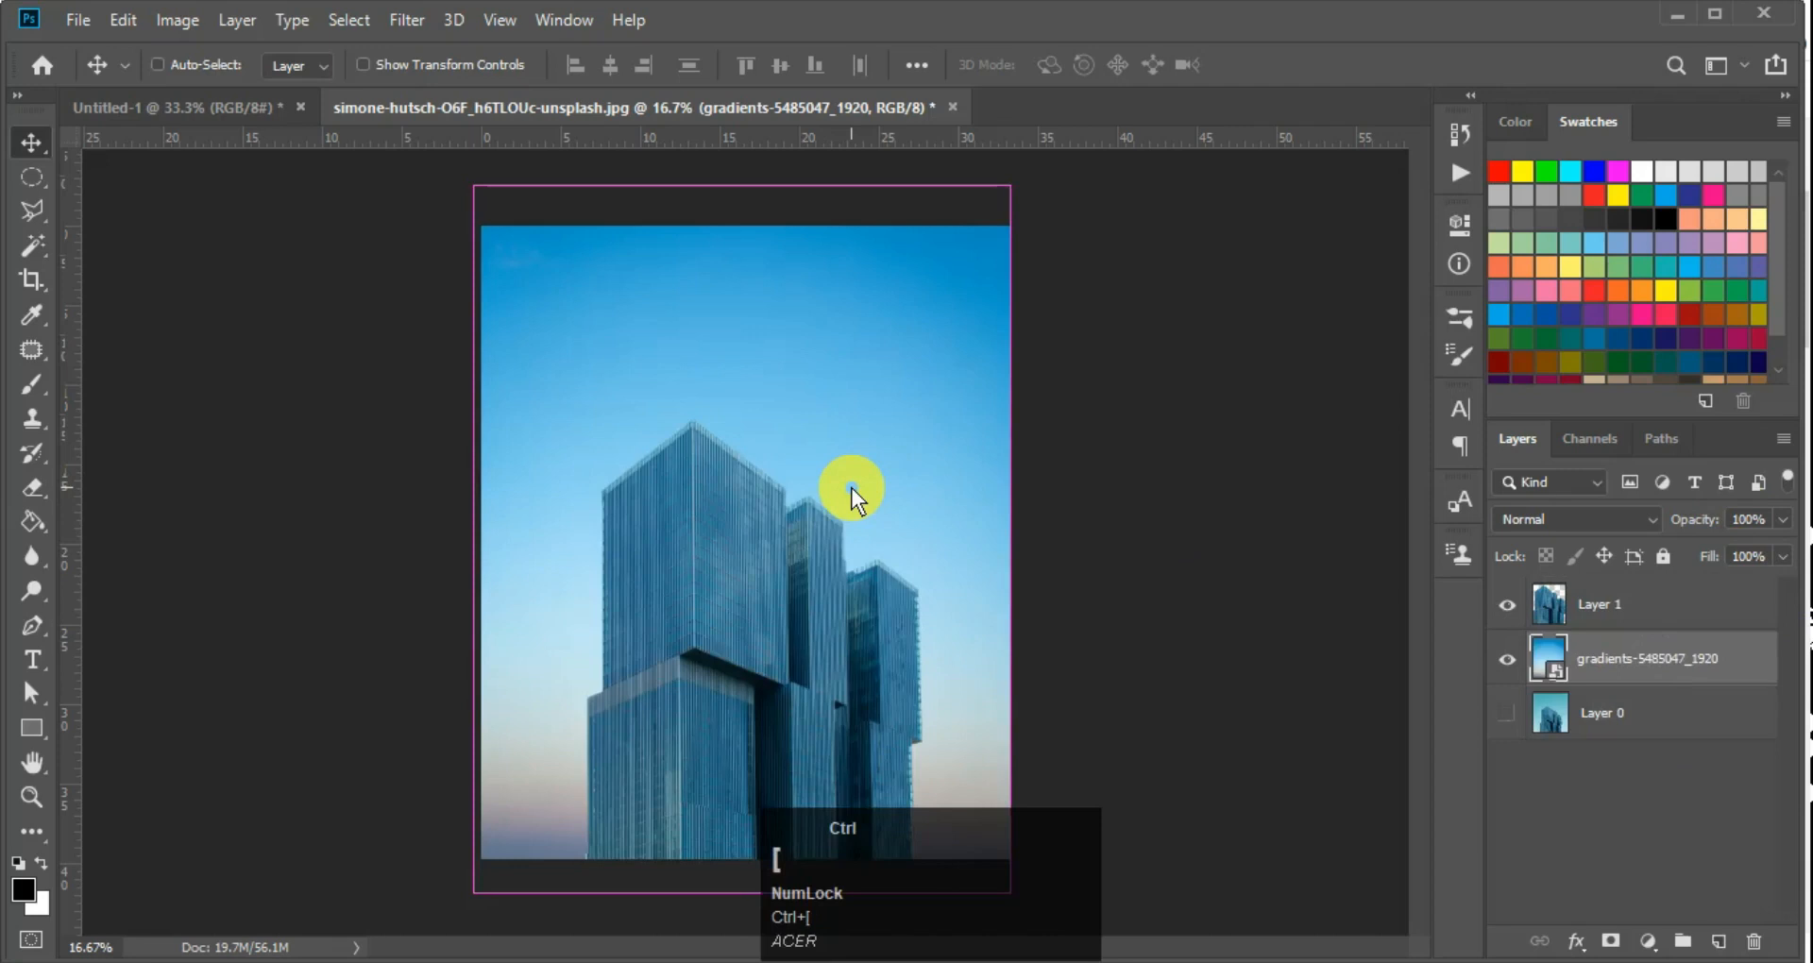
key(ctrl+bracketright)
key(ctrl)
key(ctrl)
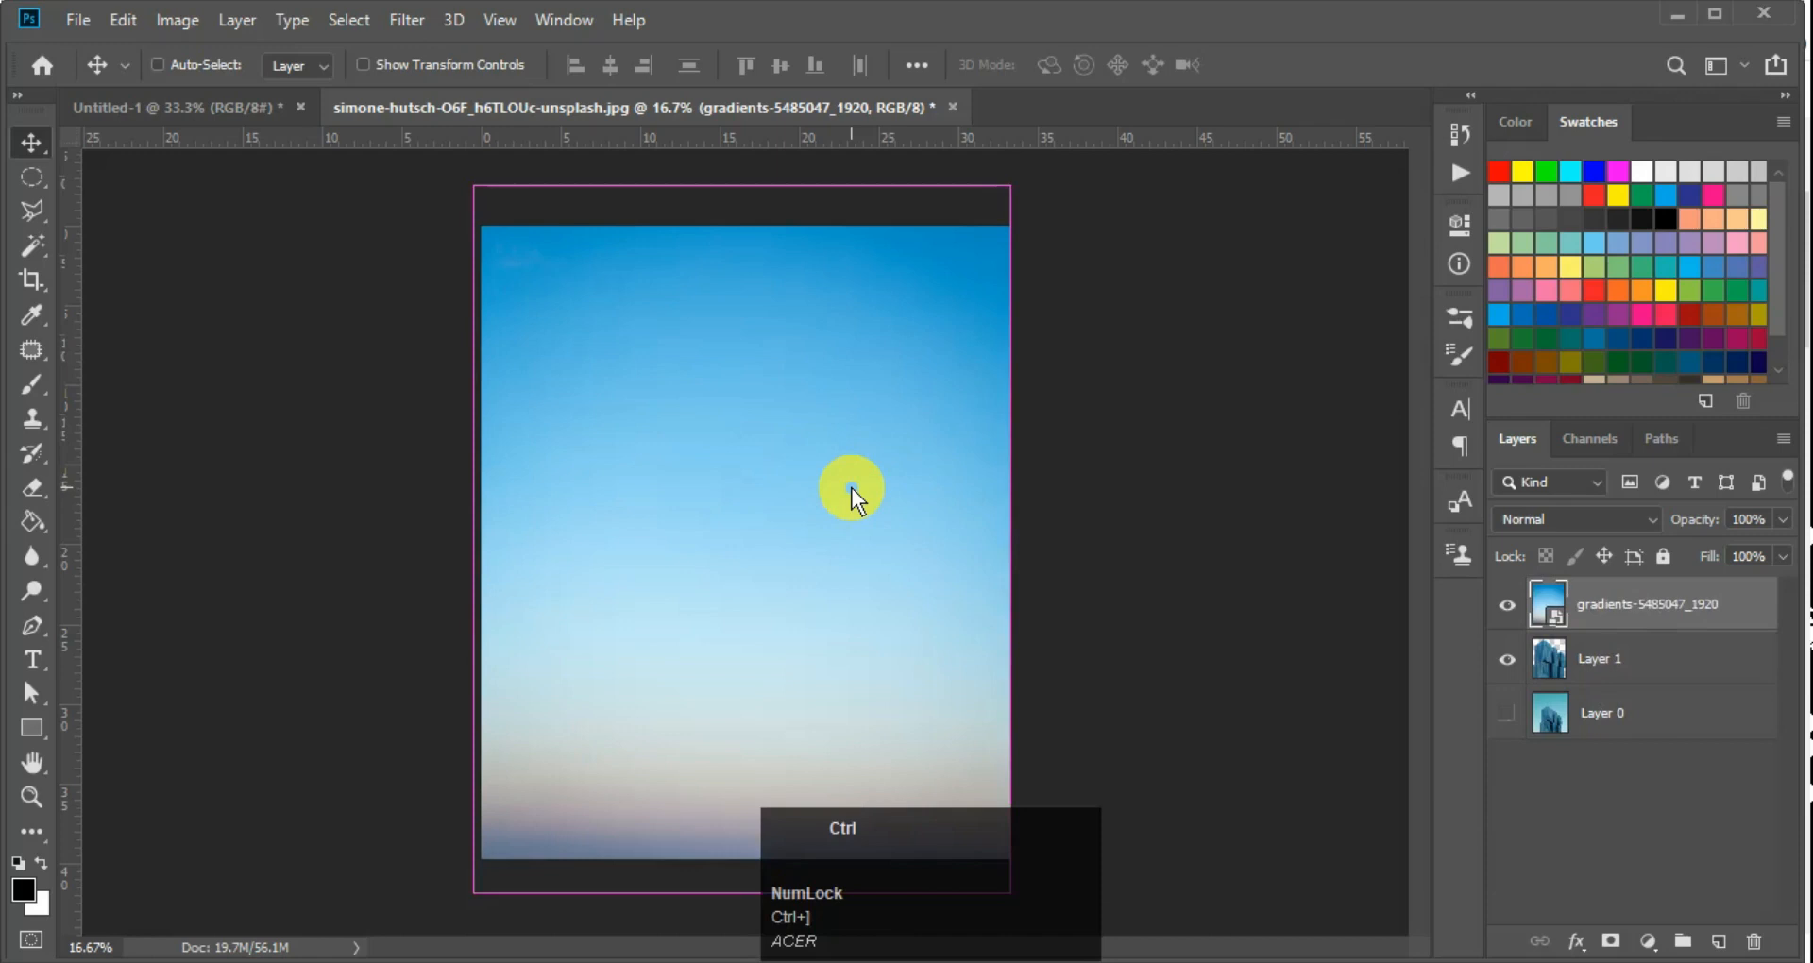
Send the gradient layer back one level below Layer 1 and check the composite at closer zoom
key(ctrl+bracketleft)
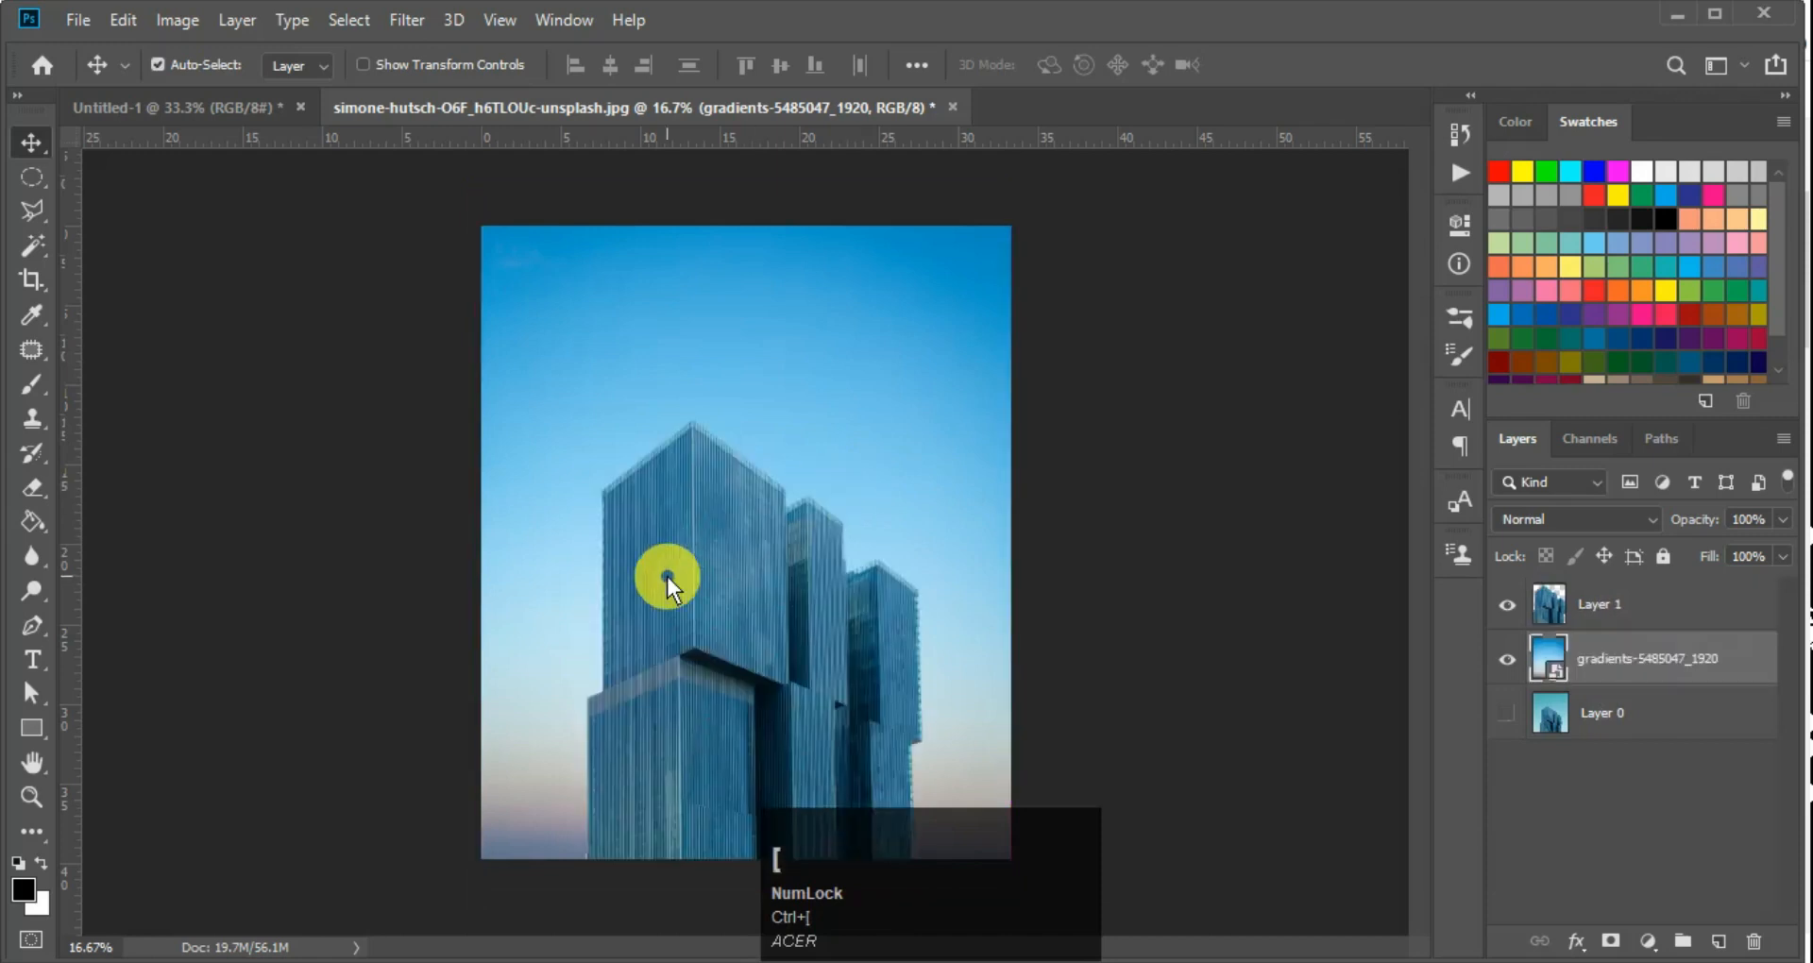
ctrl+click(802, 604)
ctrl+click(802, 603)
alt+click(803, 603)
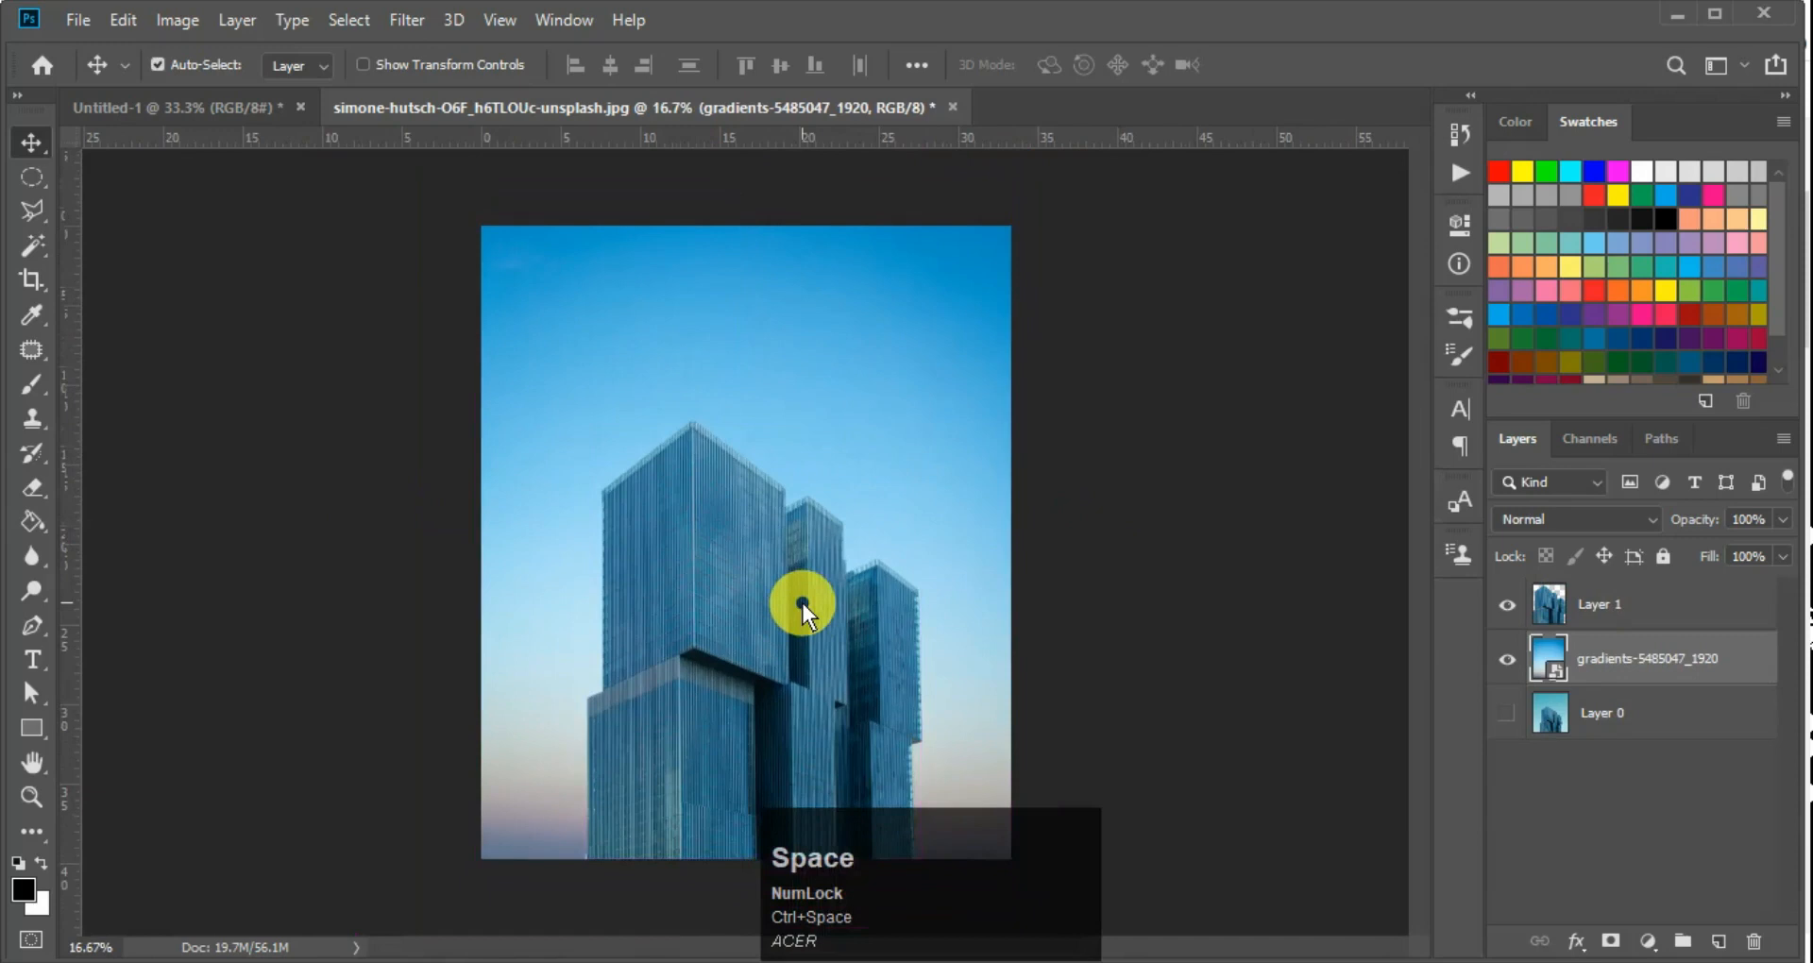
ctrl+click(731, 611)
ctrl+click(731, 608)
key(ctrl+minus)
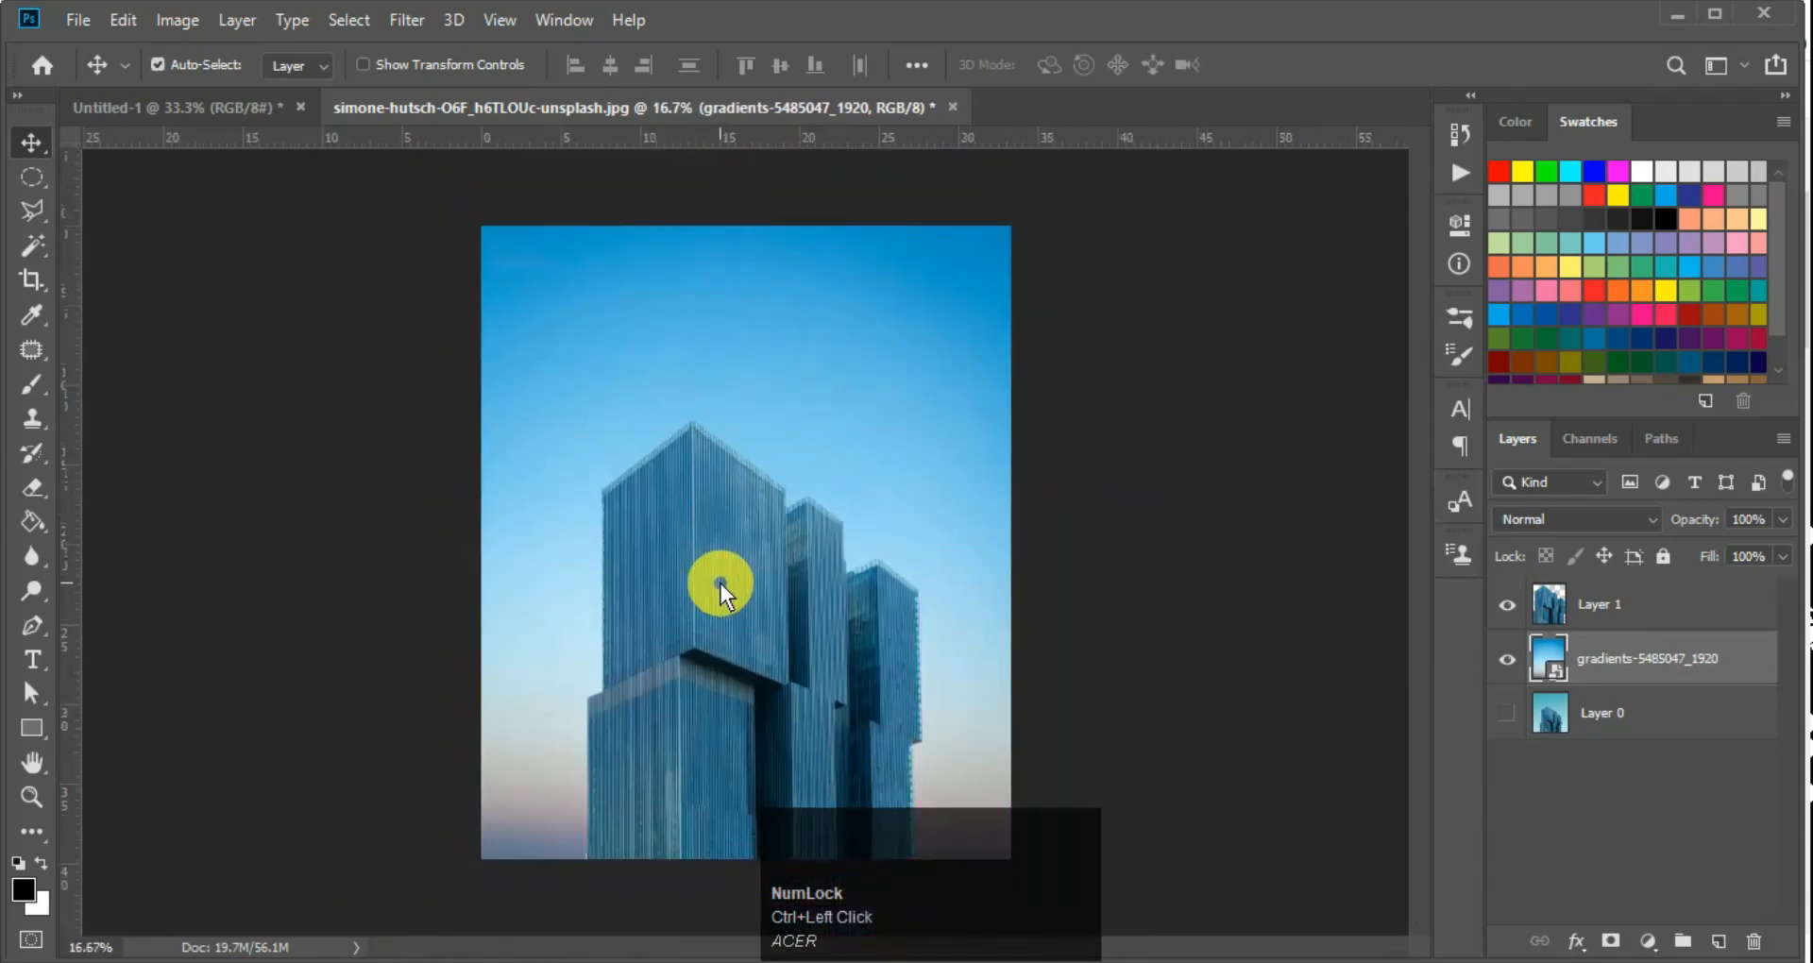
Activate the Magnetic Lasso Tool and switch to the apple-1834639.jpg document
right_click(31, 210)
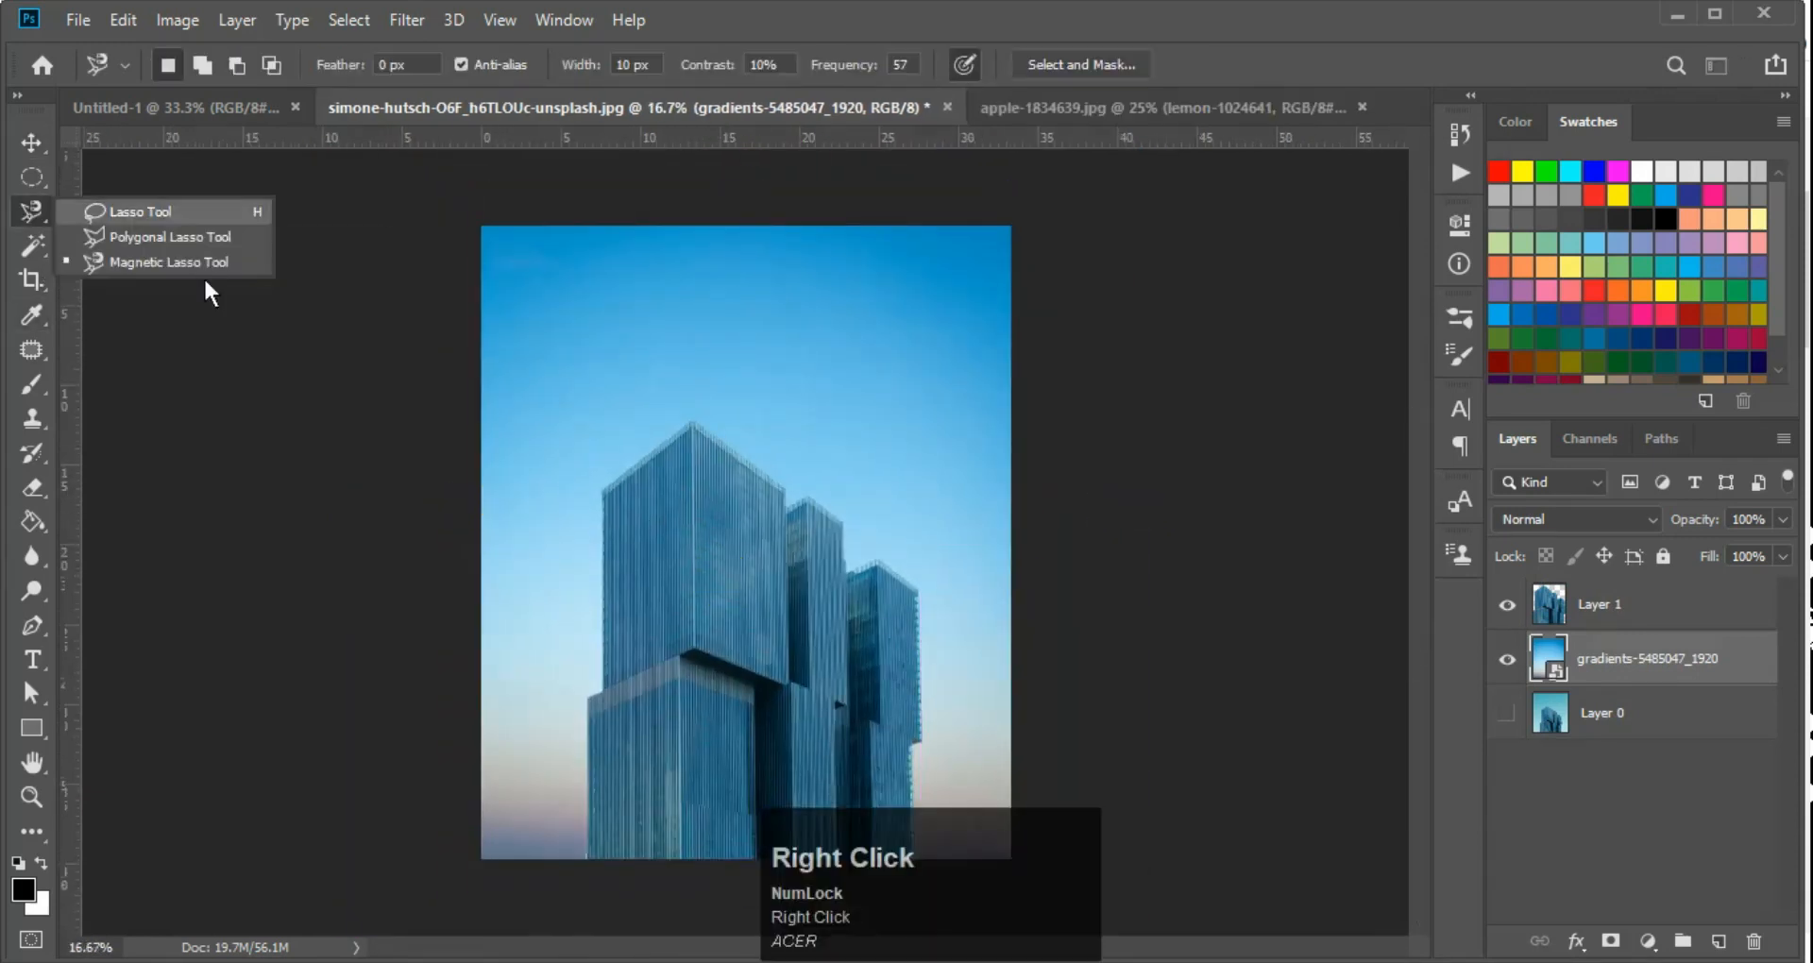
click(132, 264)
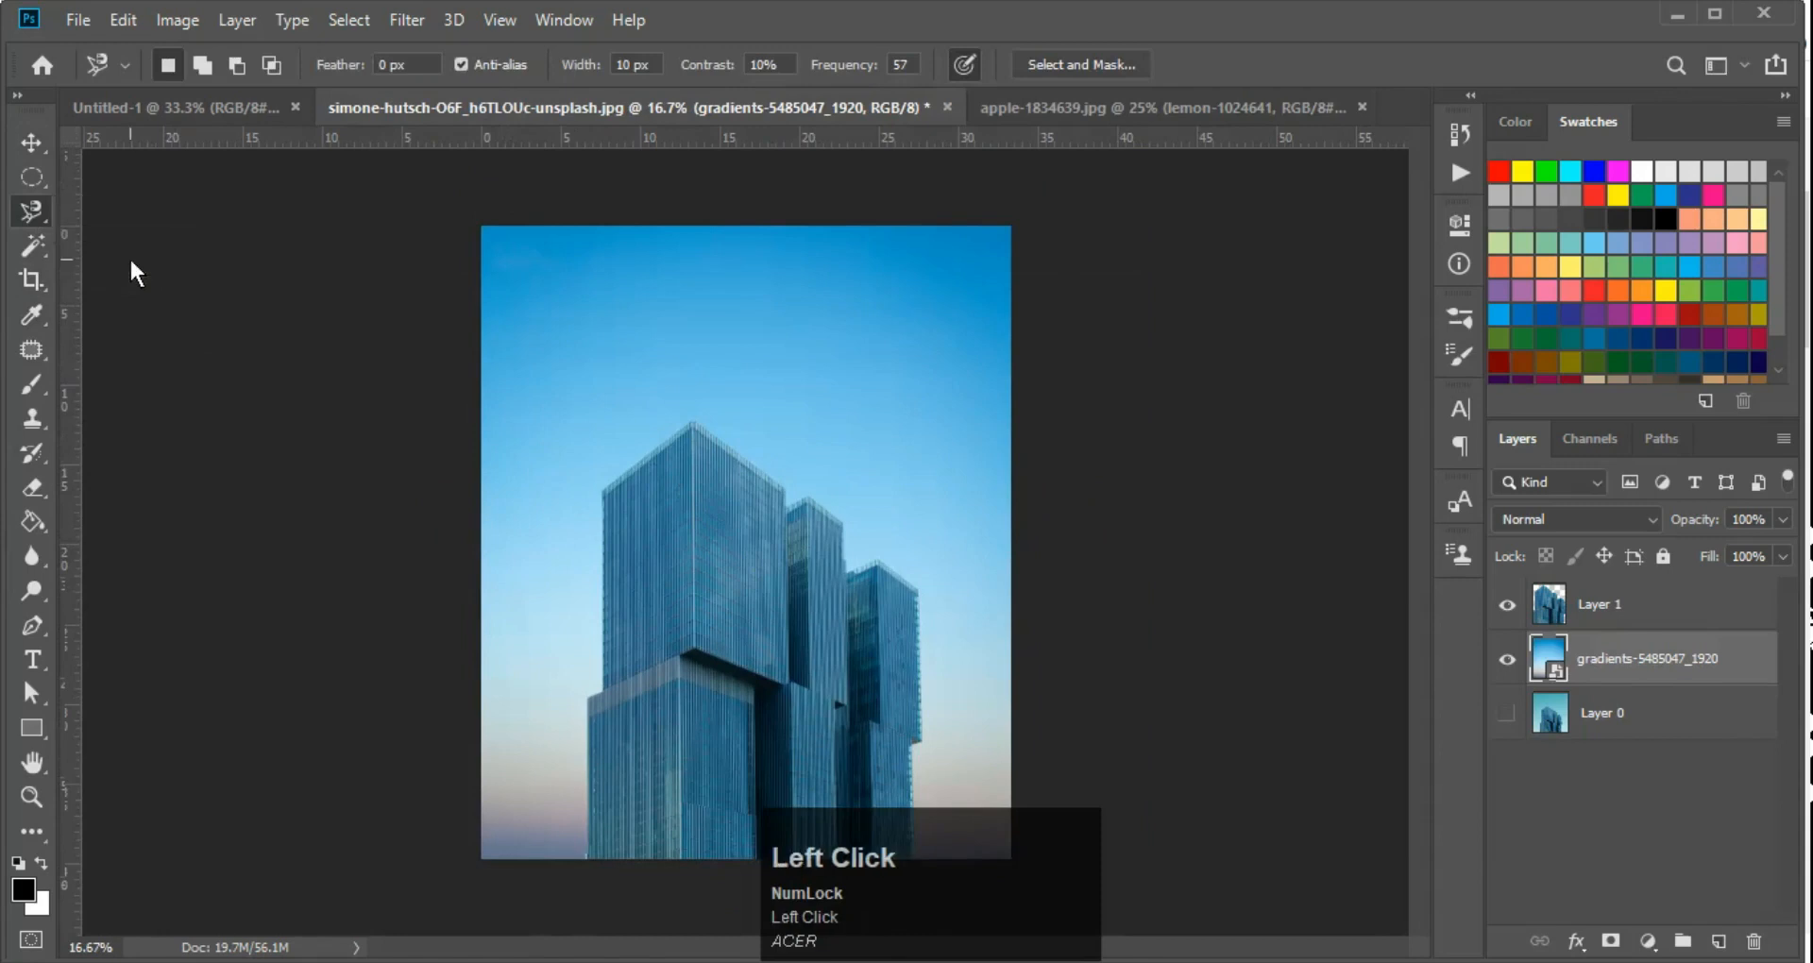
click(1180, 109)
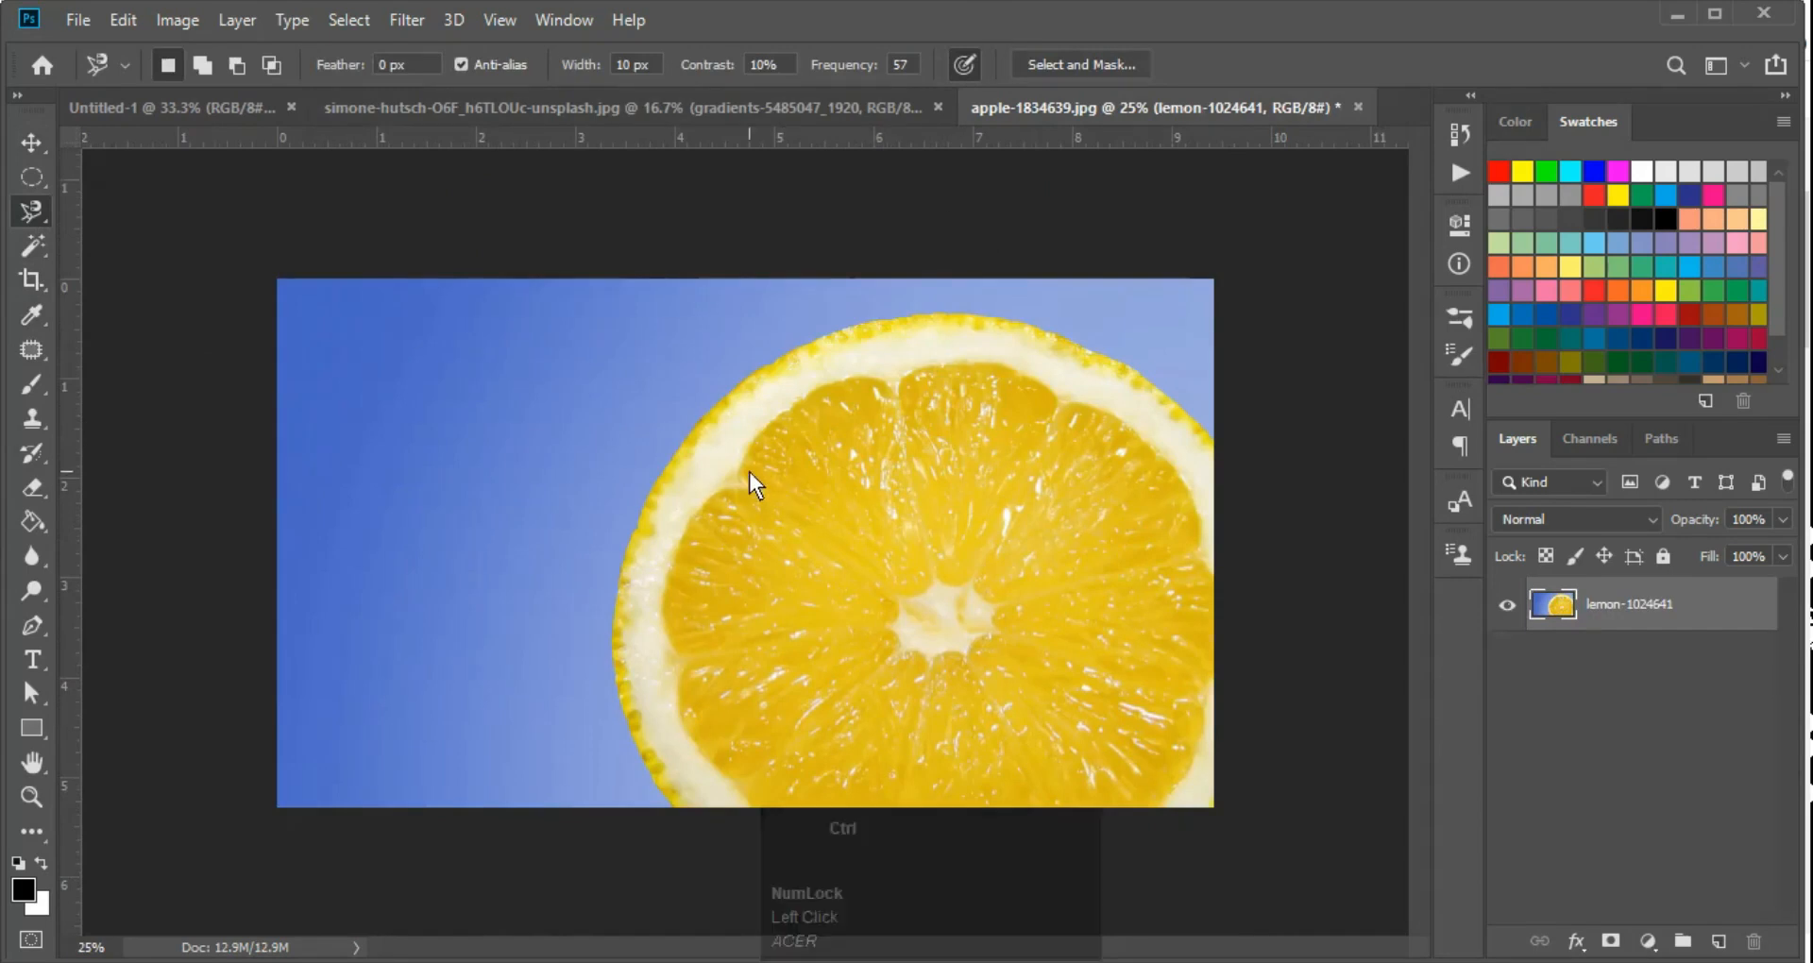
key(ctrl+minus)
key(ctrl+plus)
key(ctrl+plus)
key(ctrl+minus)
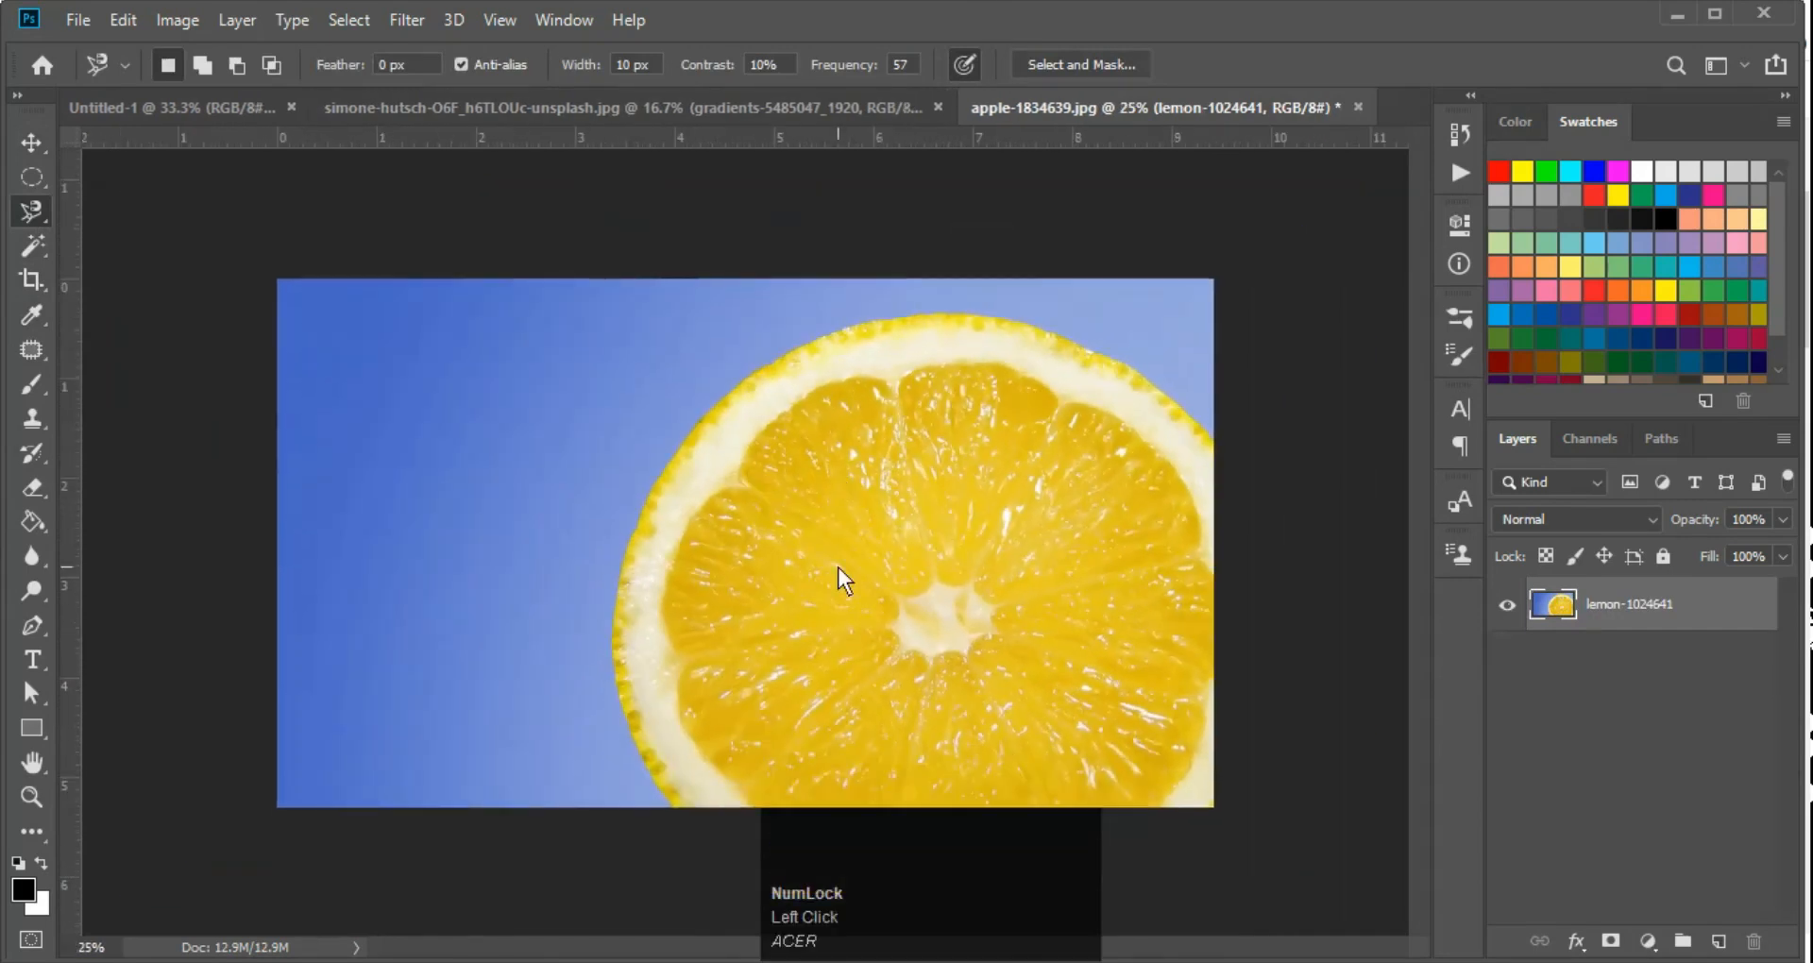
Flatten the lemon image and try deleting an elliptical selection about 3.75 by 3.53 in over the slice's upper-left part
key(alt+f)
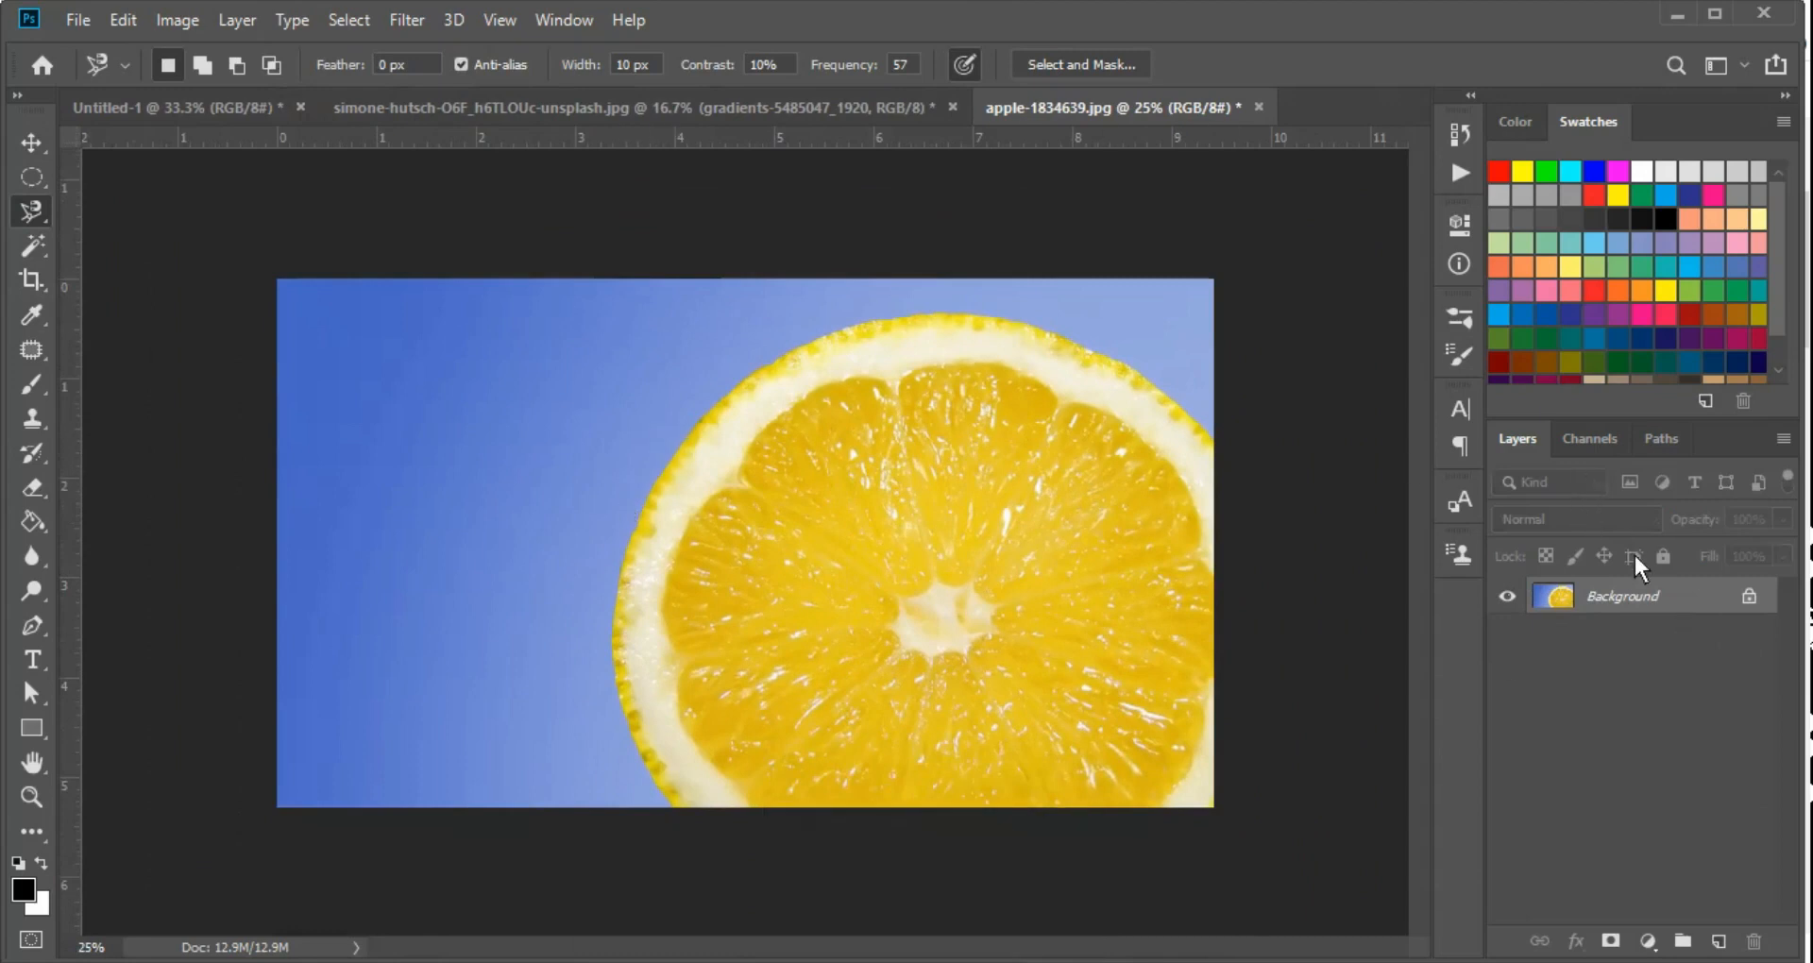
key(m)
mouse_move(619, 362)
mouse_down()
mouse_move(967, 654)
mouse_move(1013, 709)
mouse_move(992, 712)
mouse_up()
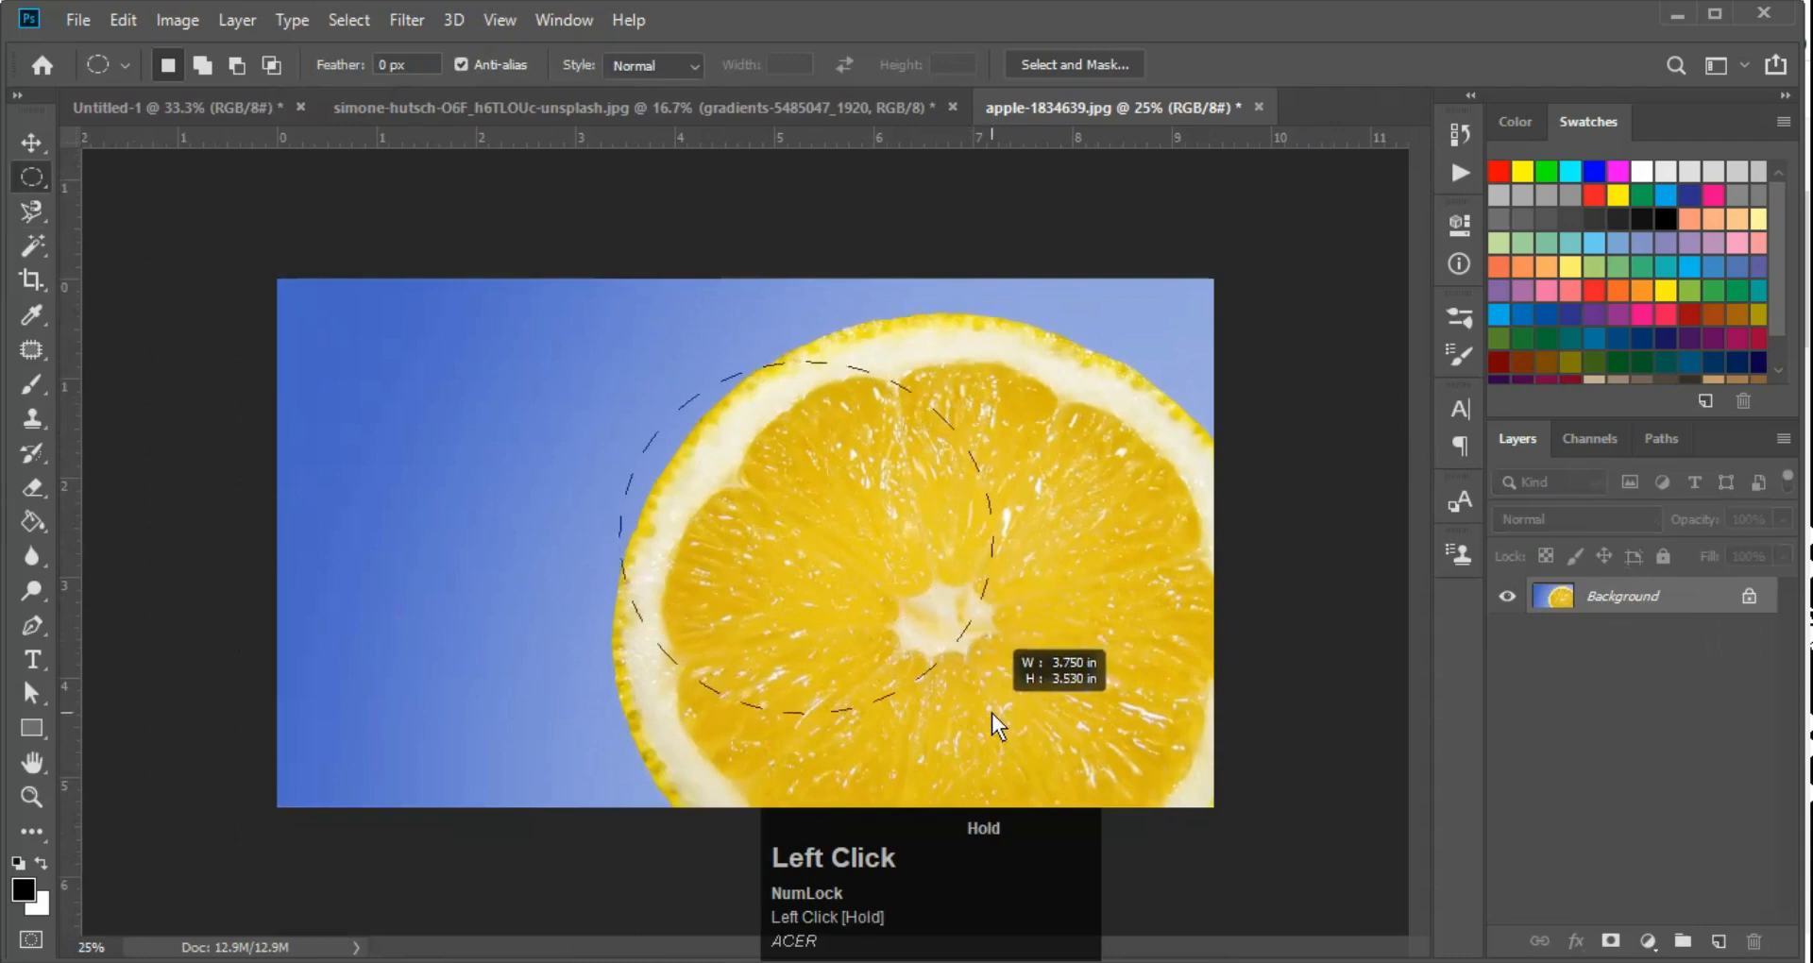
key(shift+F5)
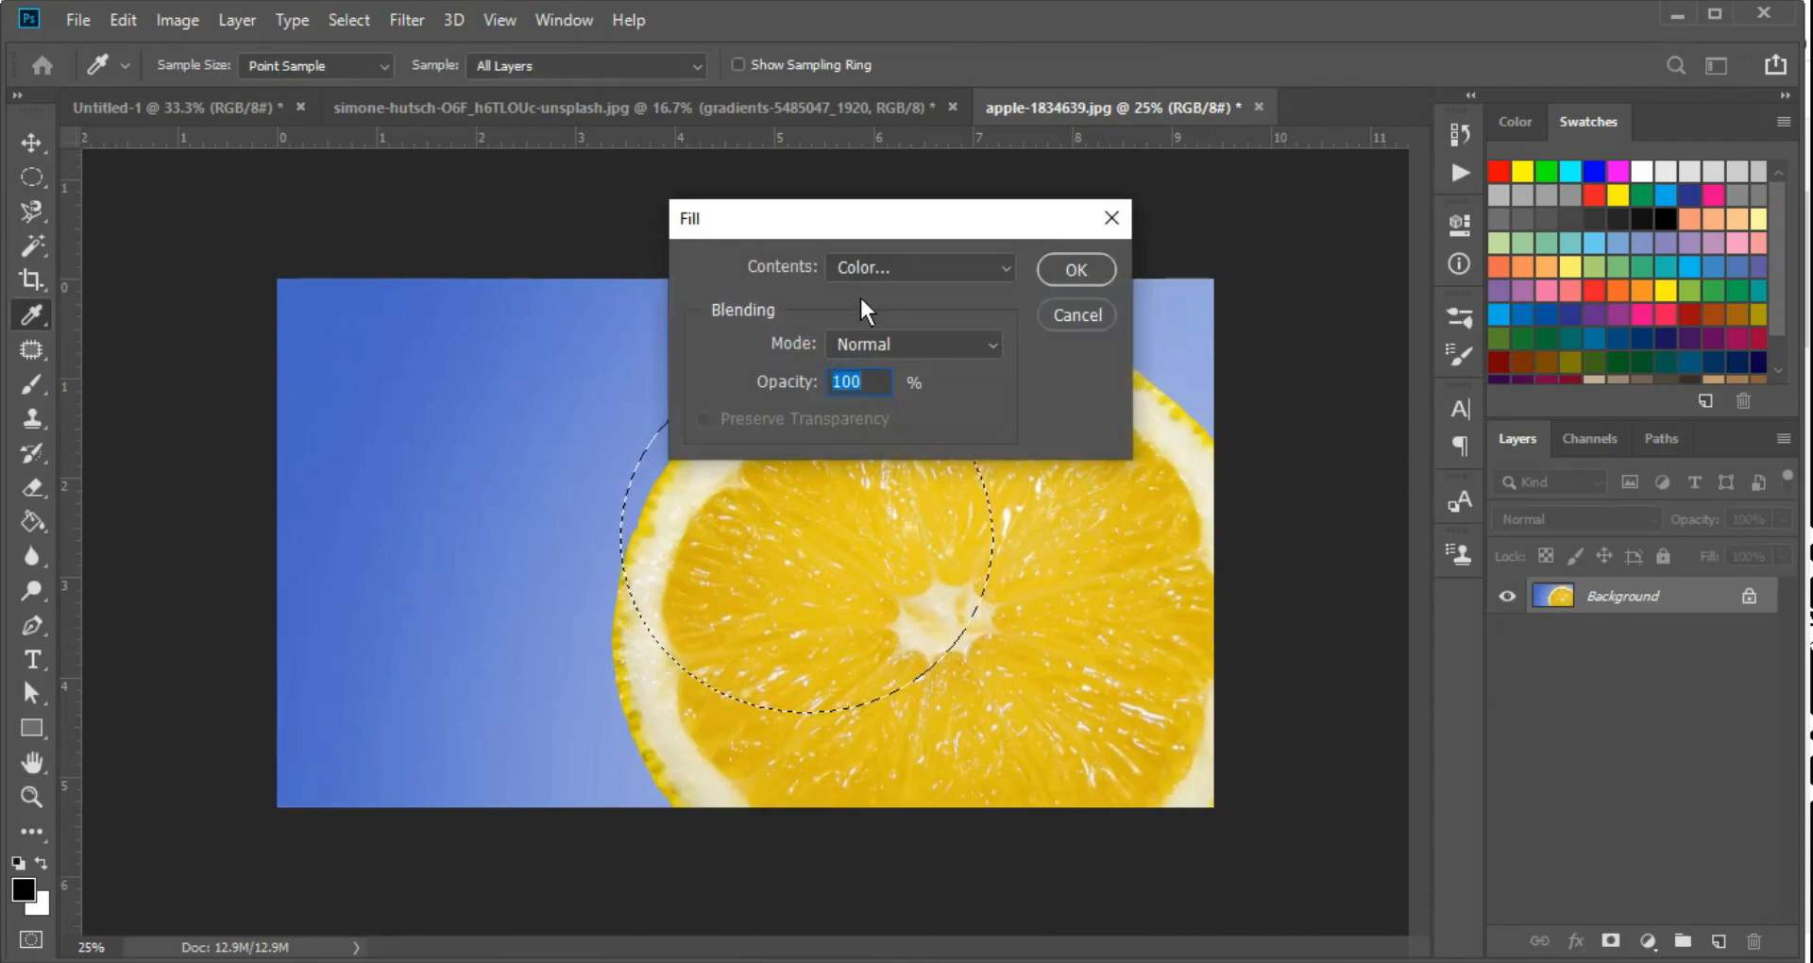
key(Escape)
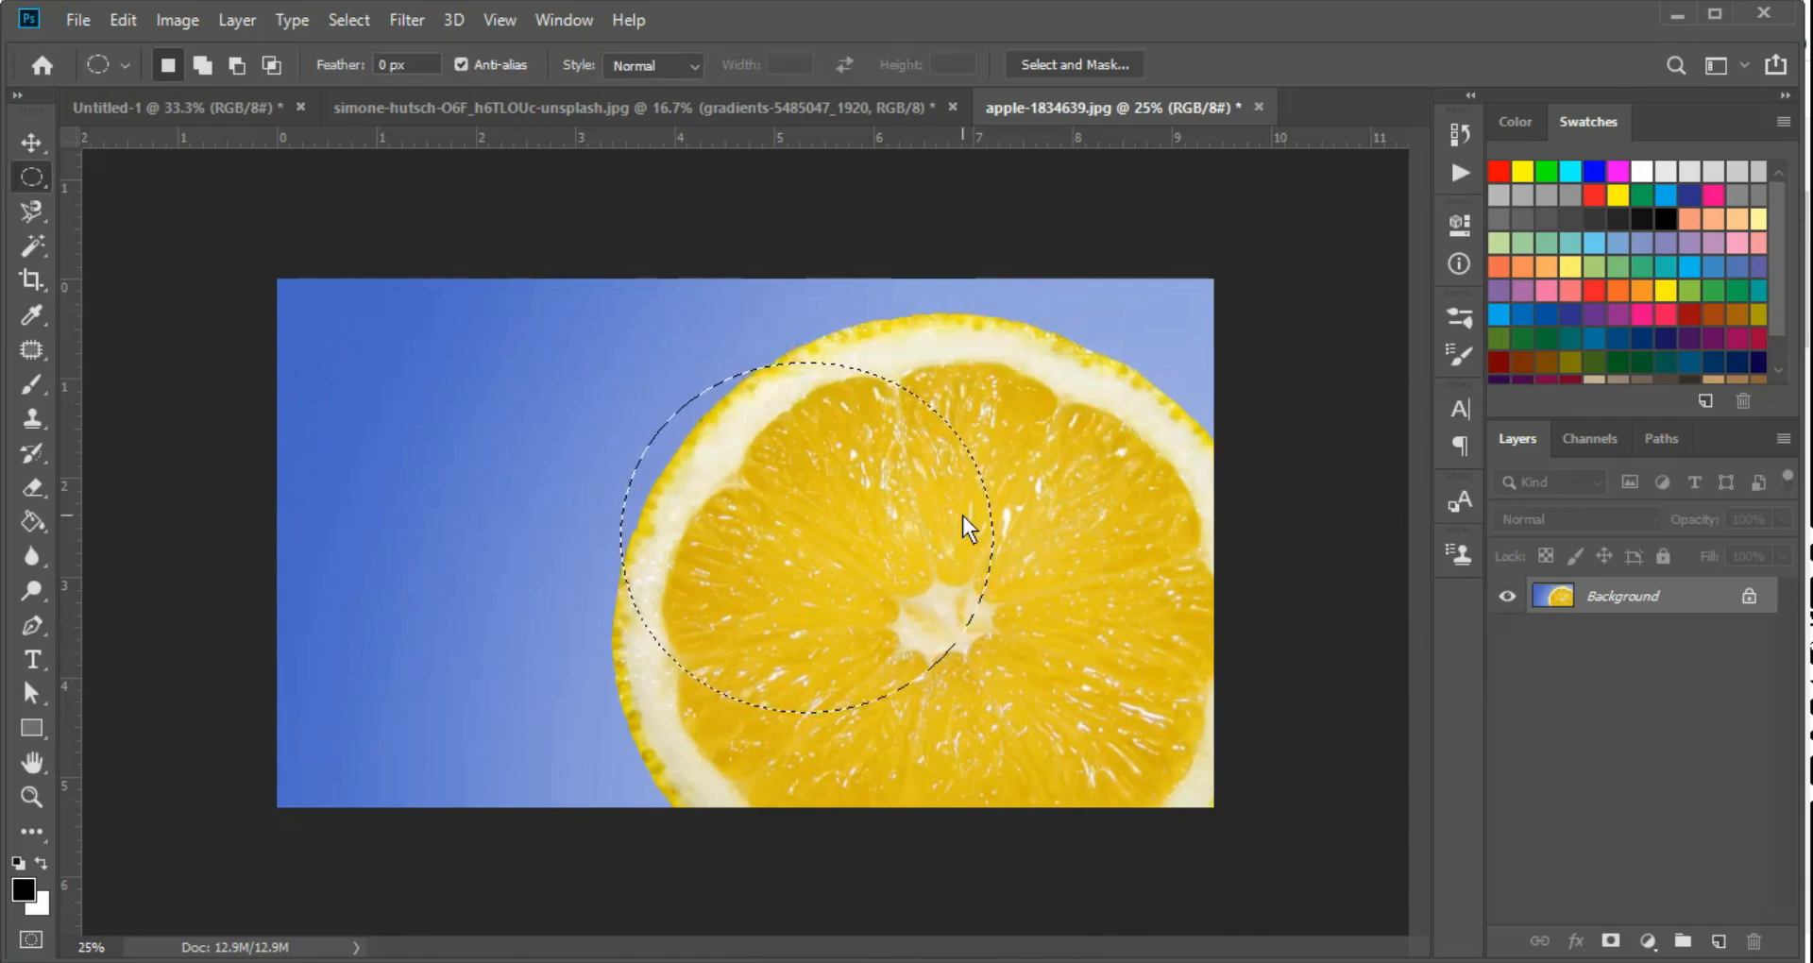
Convert the locked Background into a regular layer named Layer 0 and delete the selected ellipse from it
double_click(1662, 597)
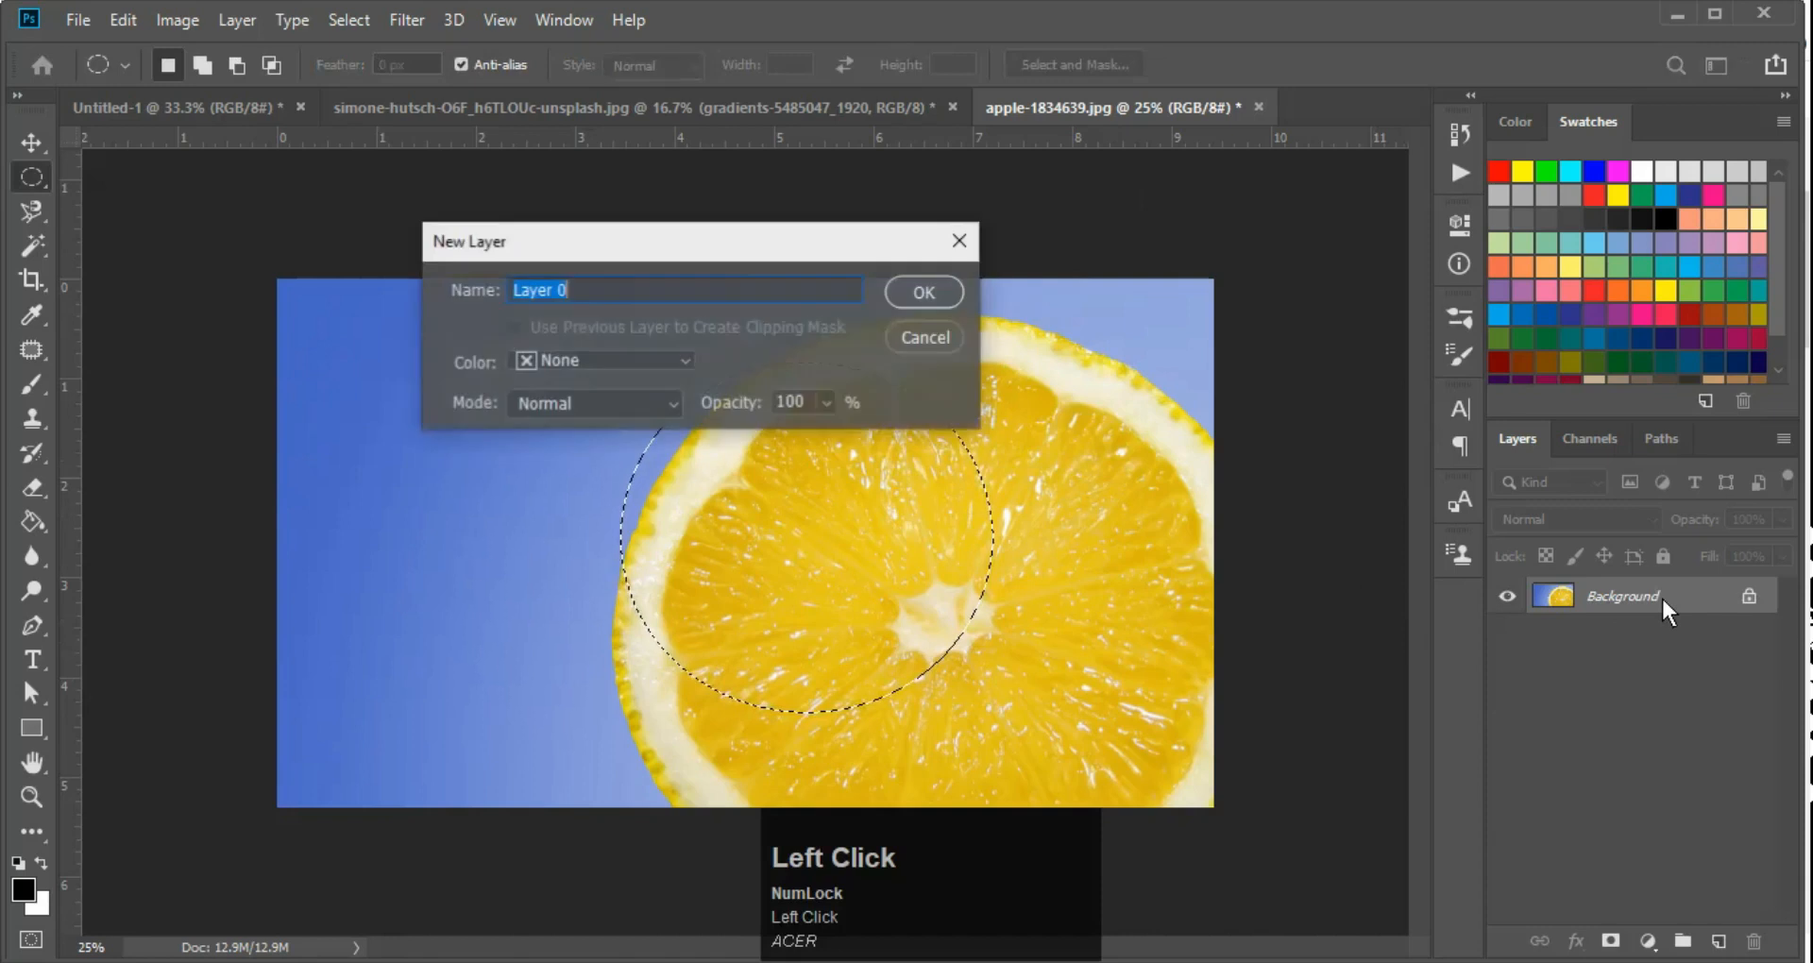
key(Return)
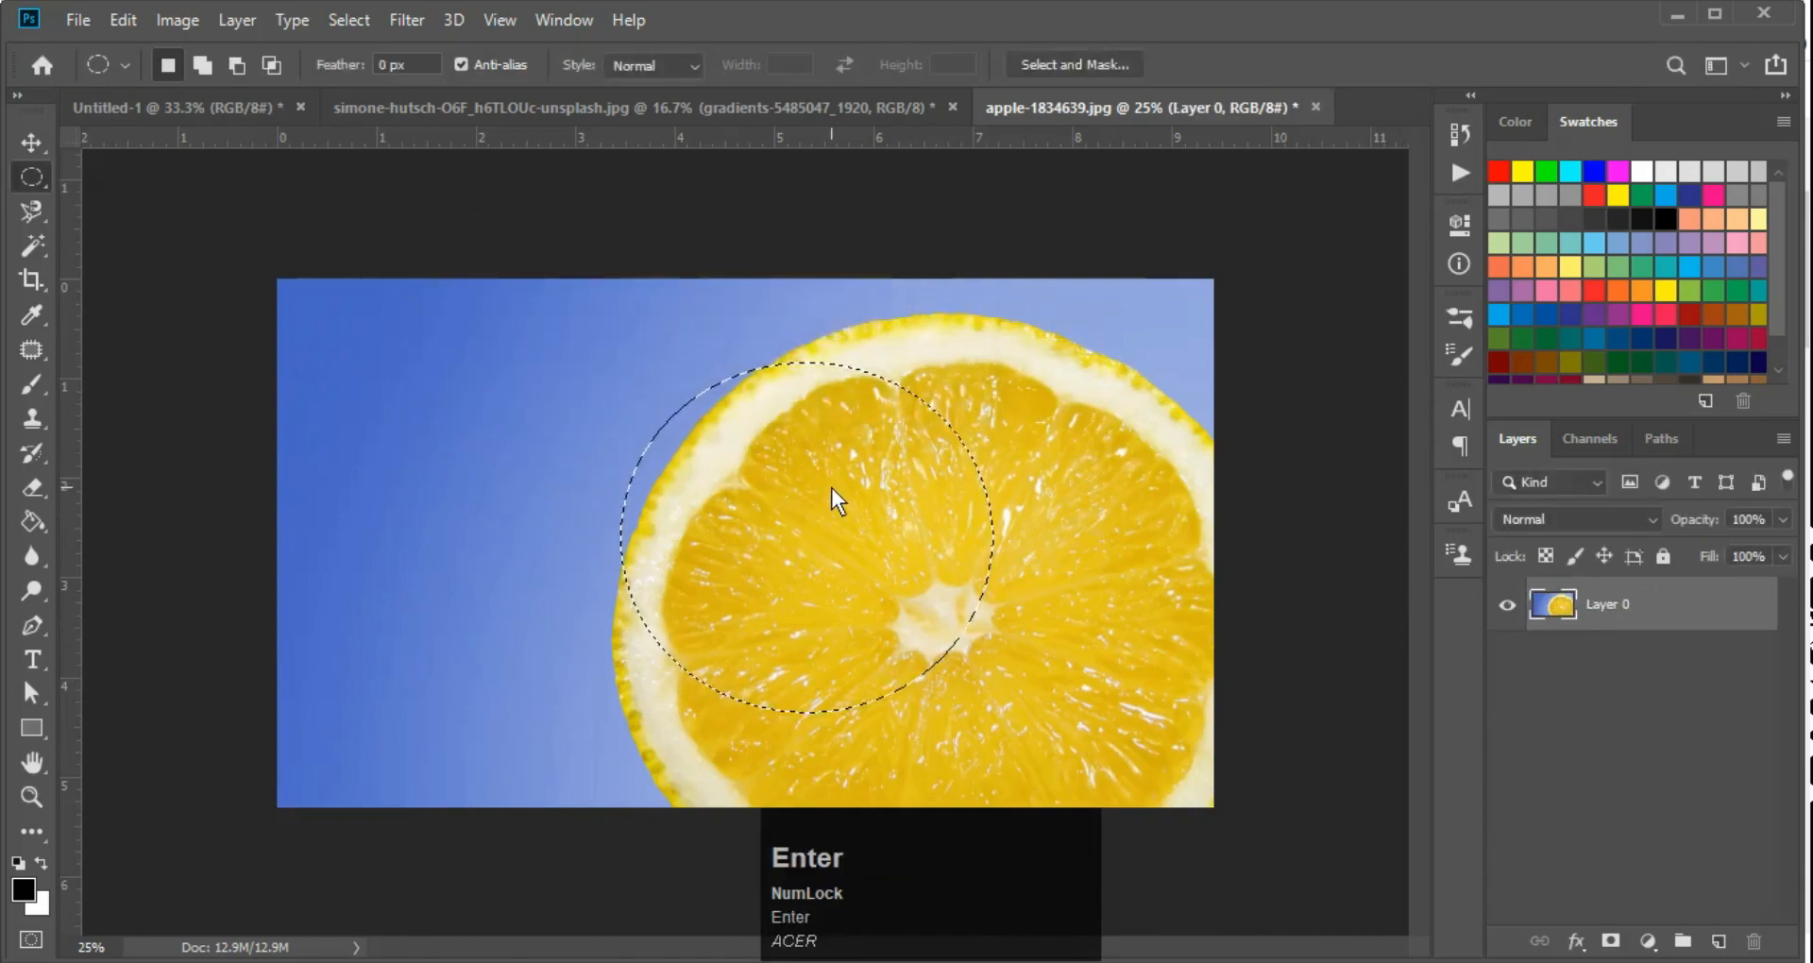
key(Delete)
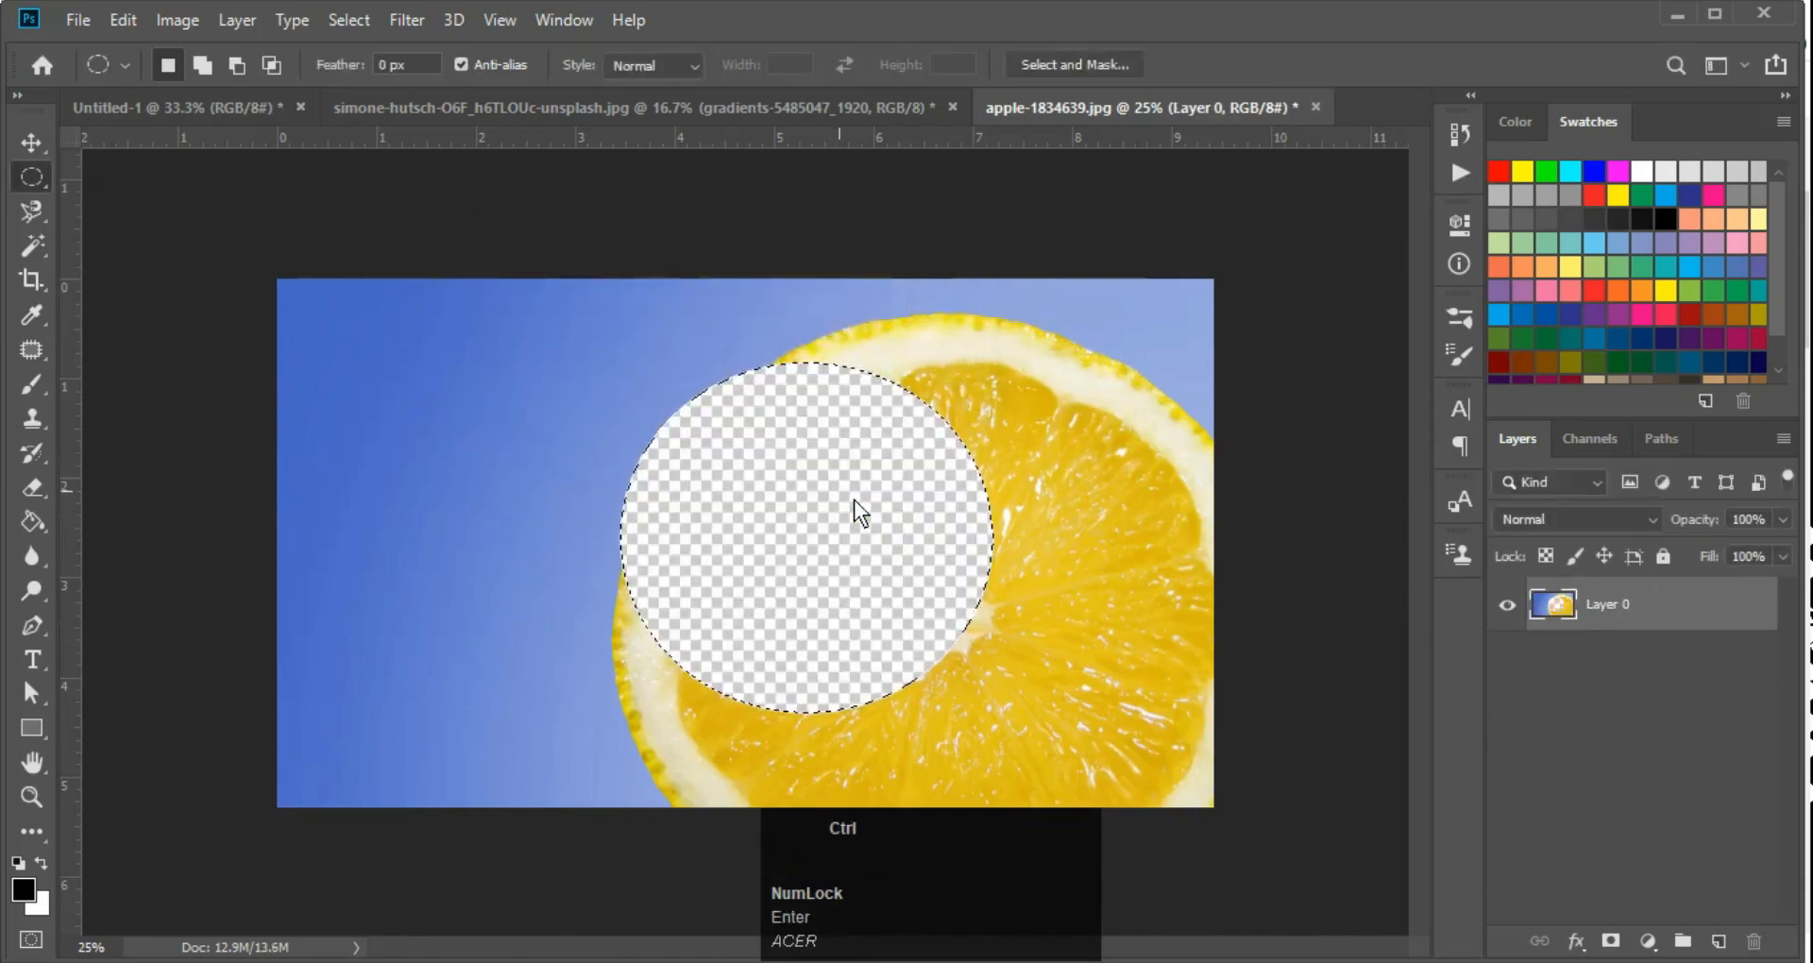
Undo the ellipse deletion, try filling the selection with the black foreground colour, and return to the intact image without a selection
key(ctrl+z)
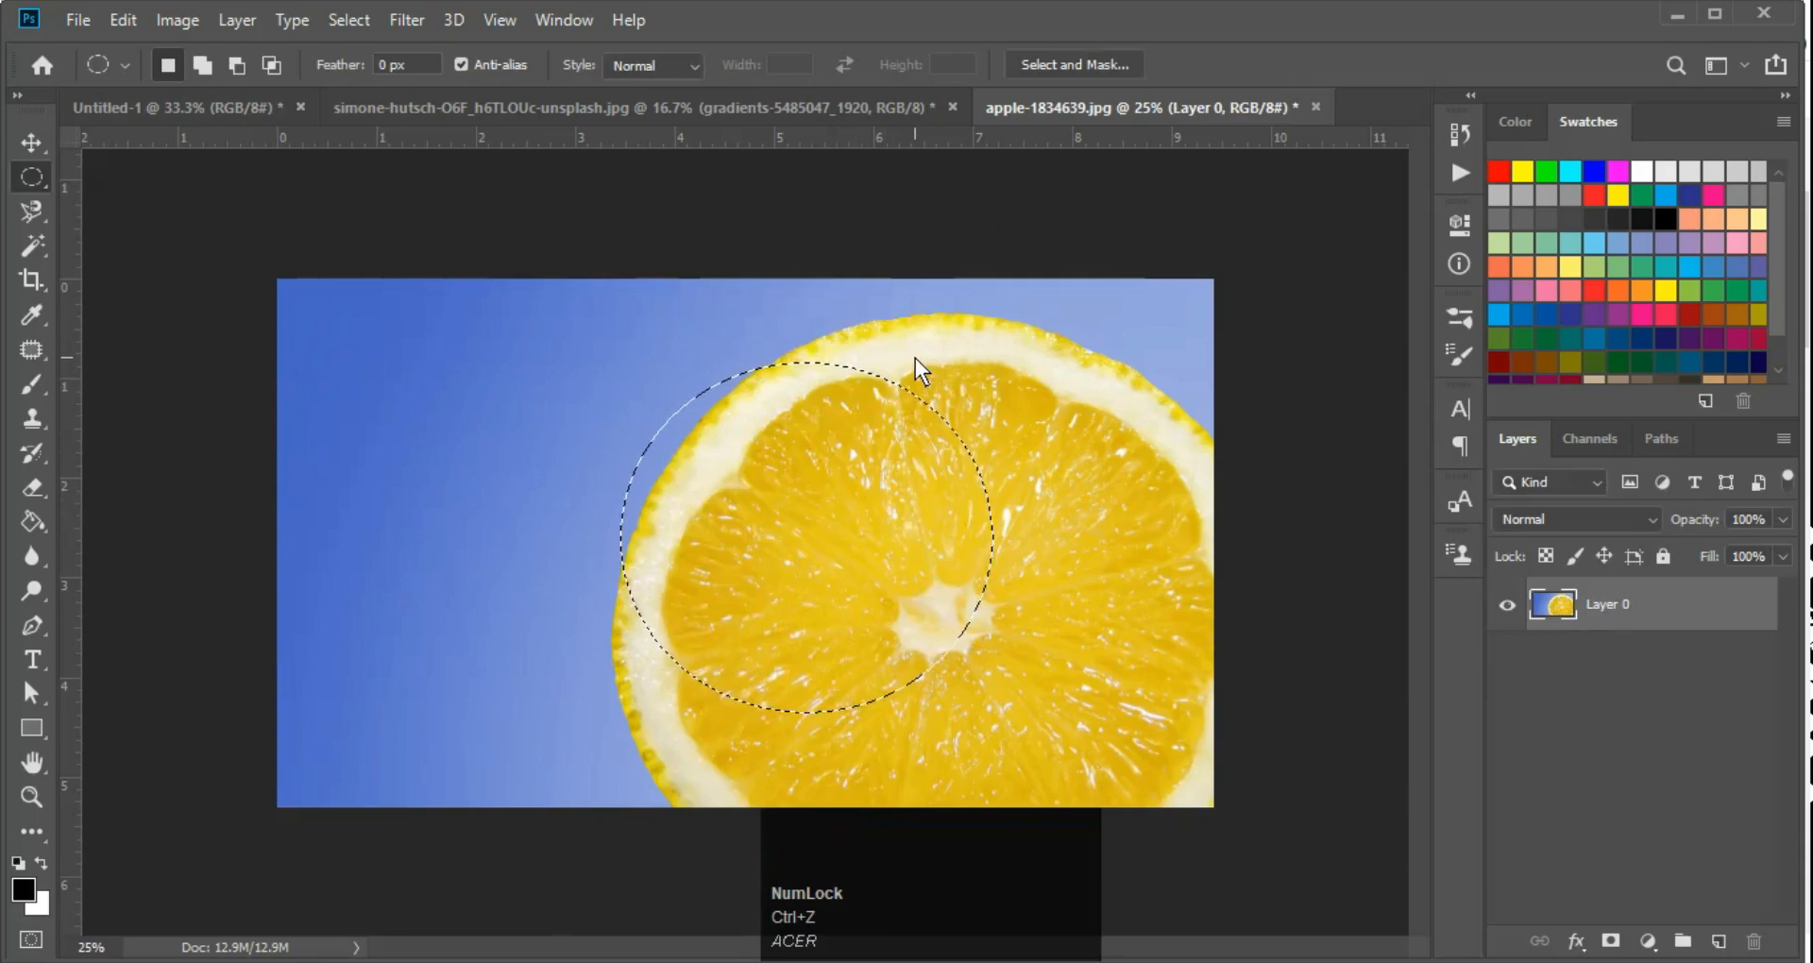
key(alt+Delete)
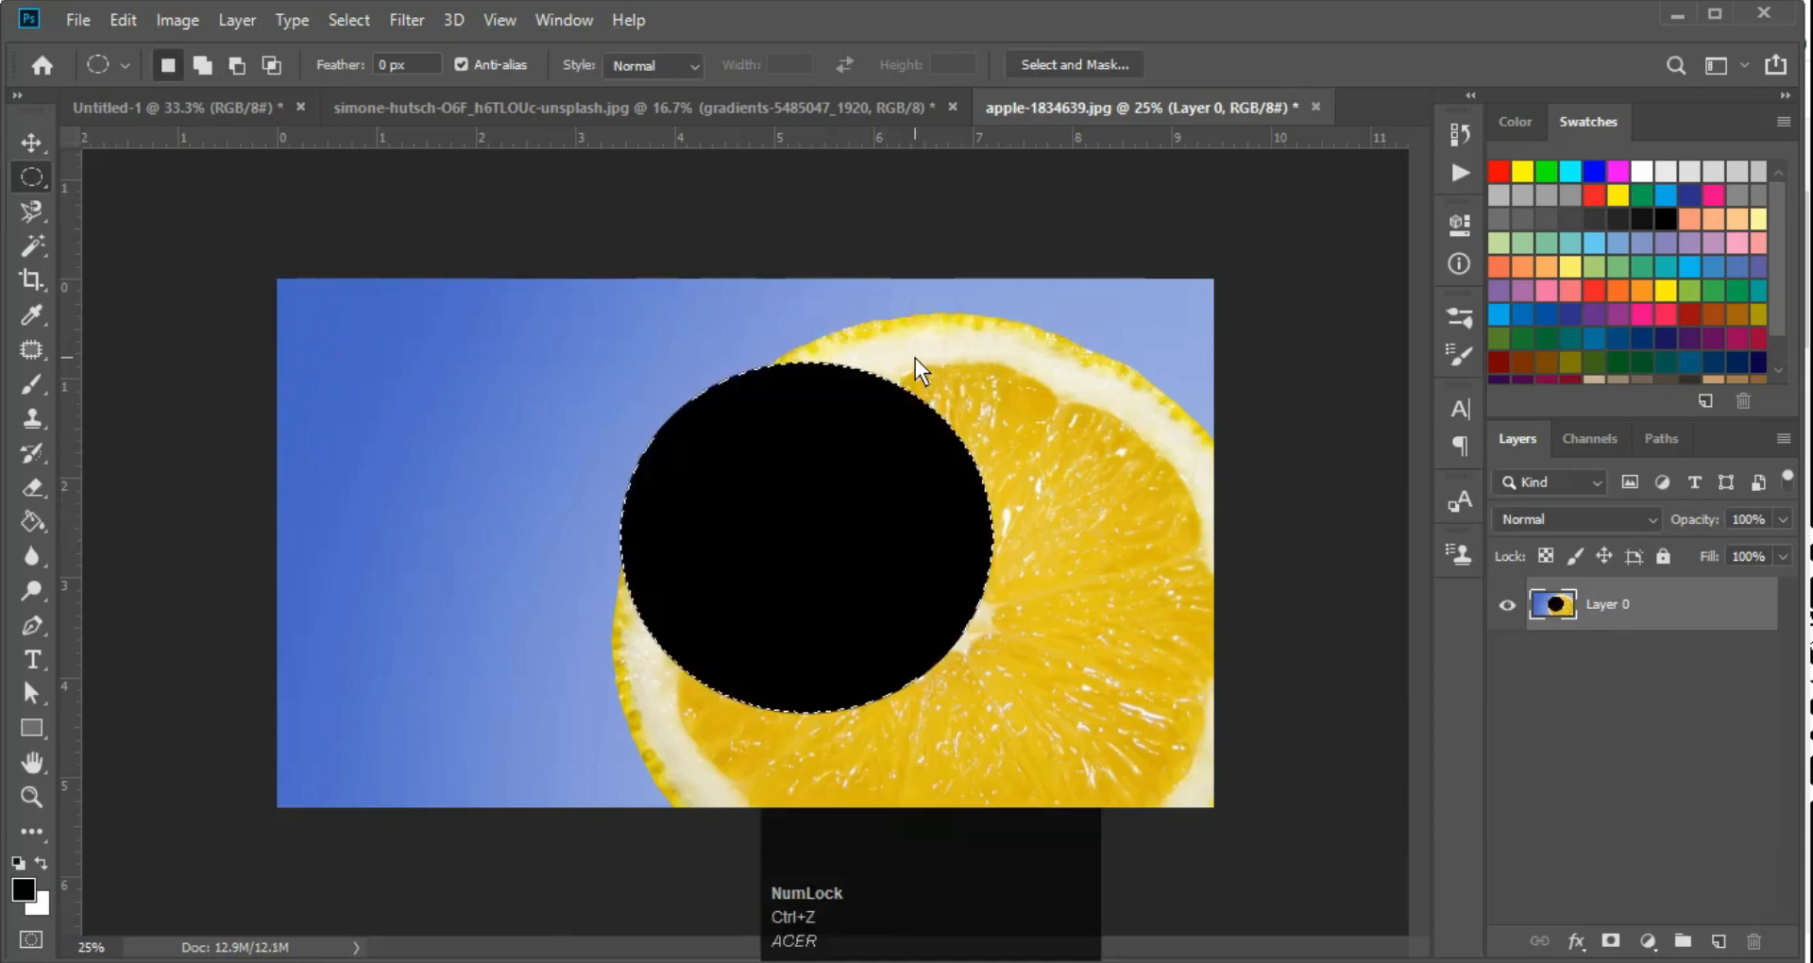
key(ctrl+z)
key(ctrl+d)
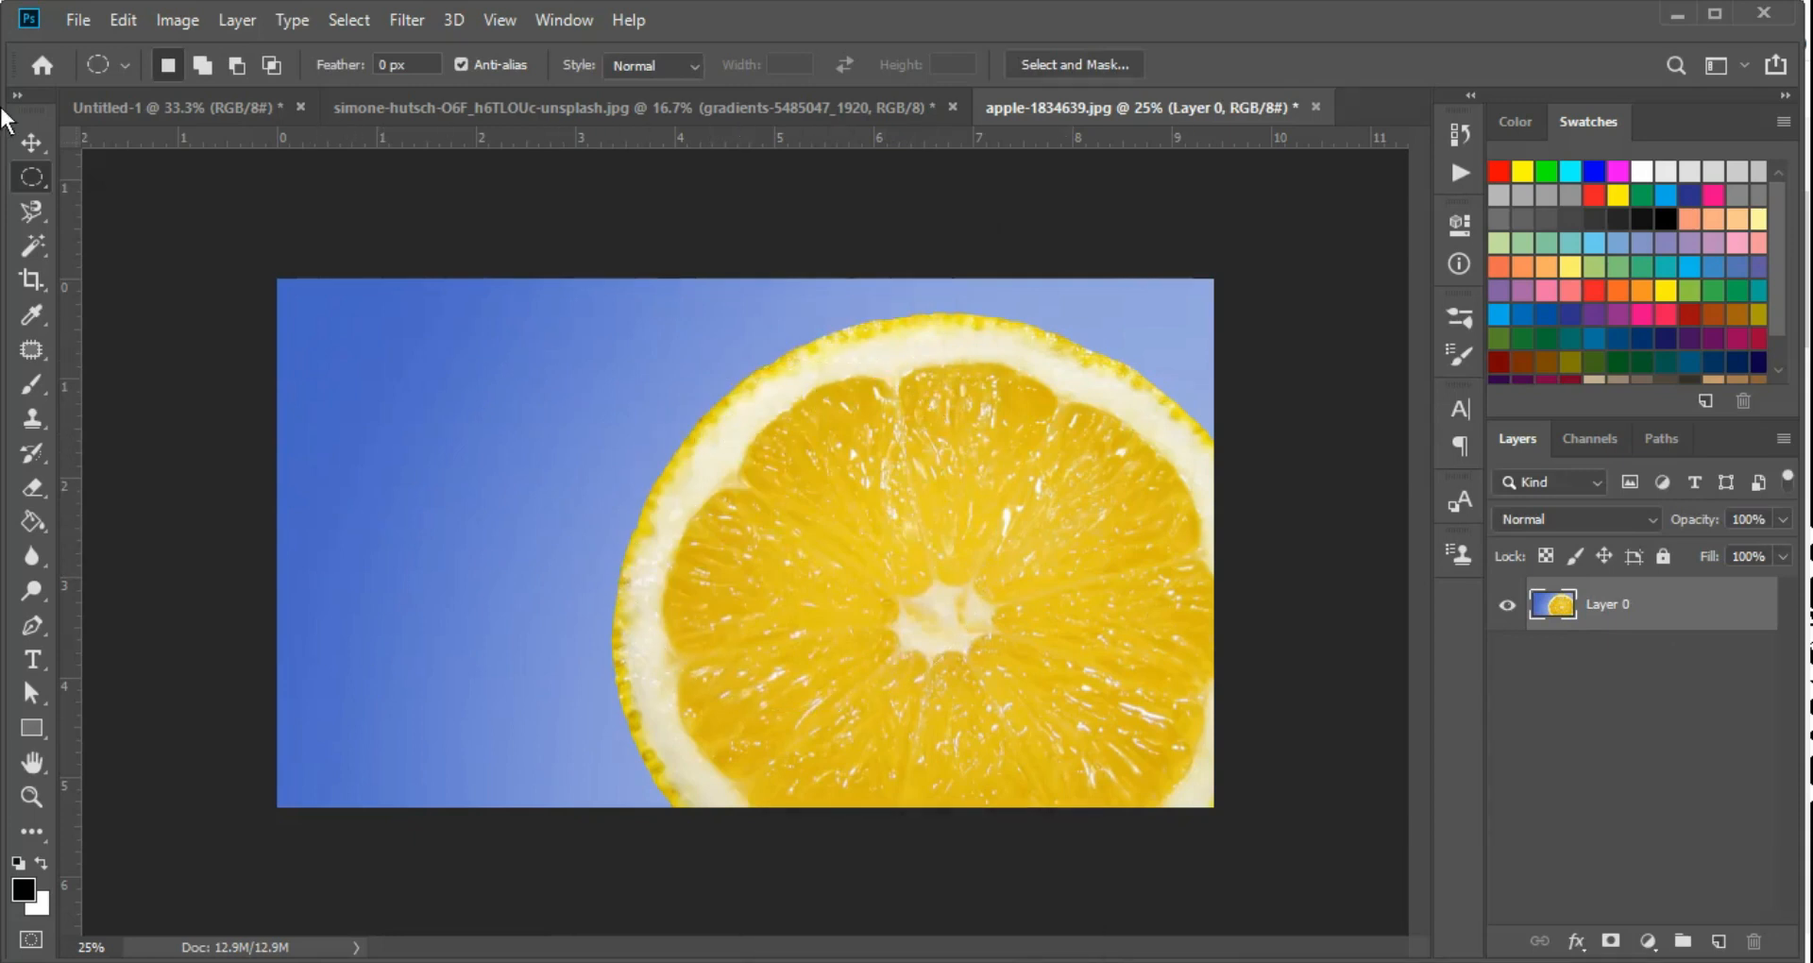
Activate the Magnetic Lasso Tool and start tracing the lemon slice's outer rim at its upper-left edge
right_click(32, 214)
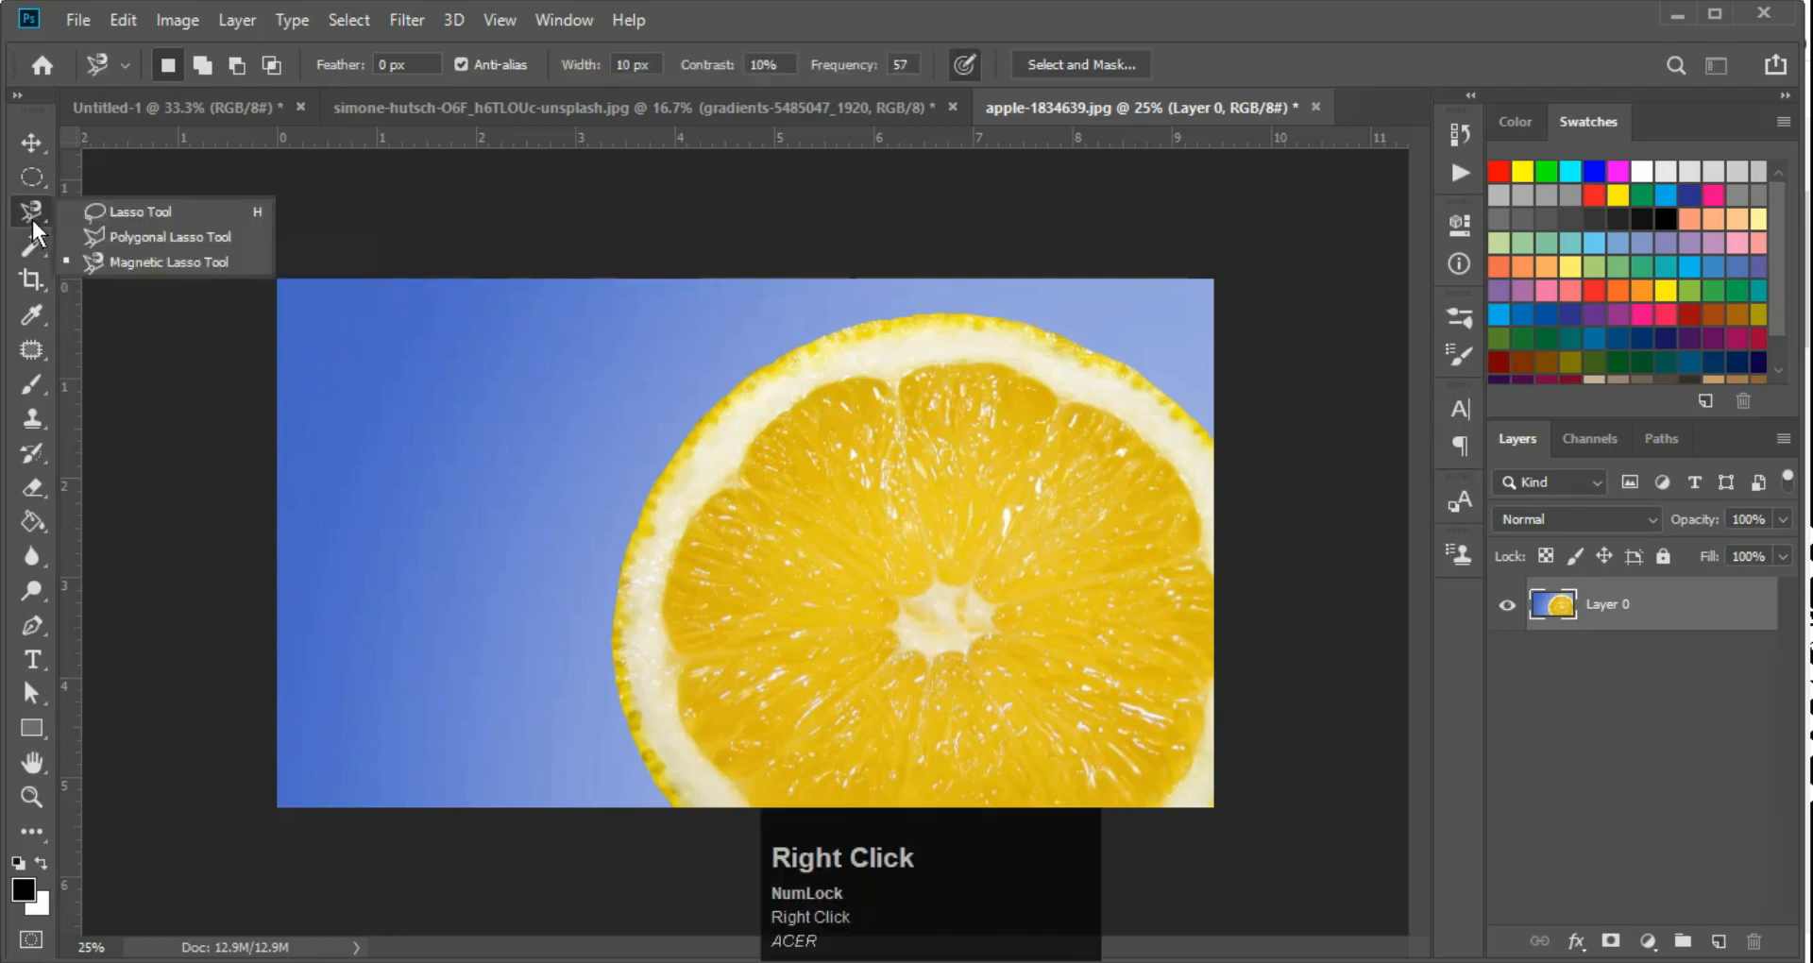
click(162, 257)
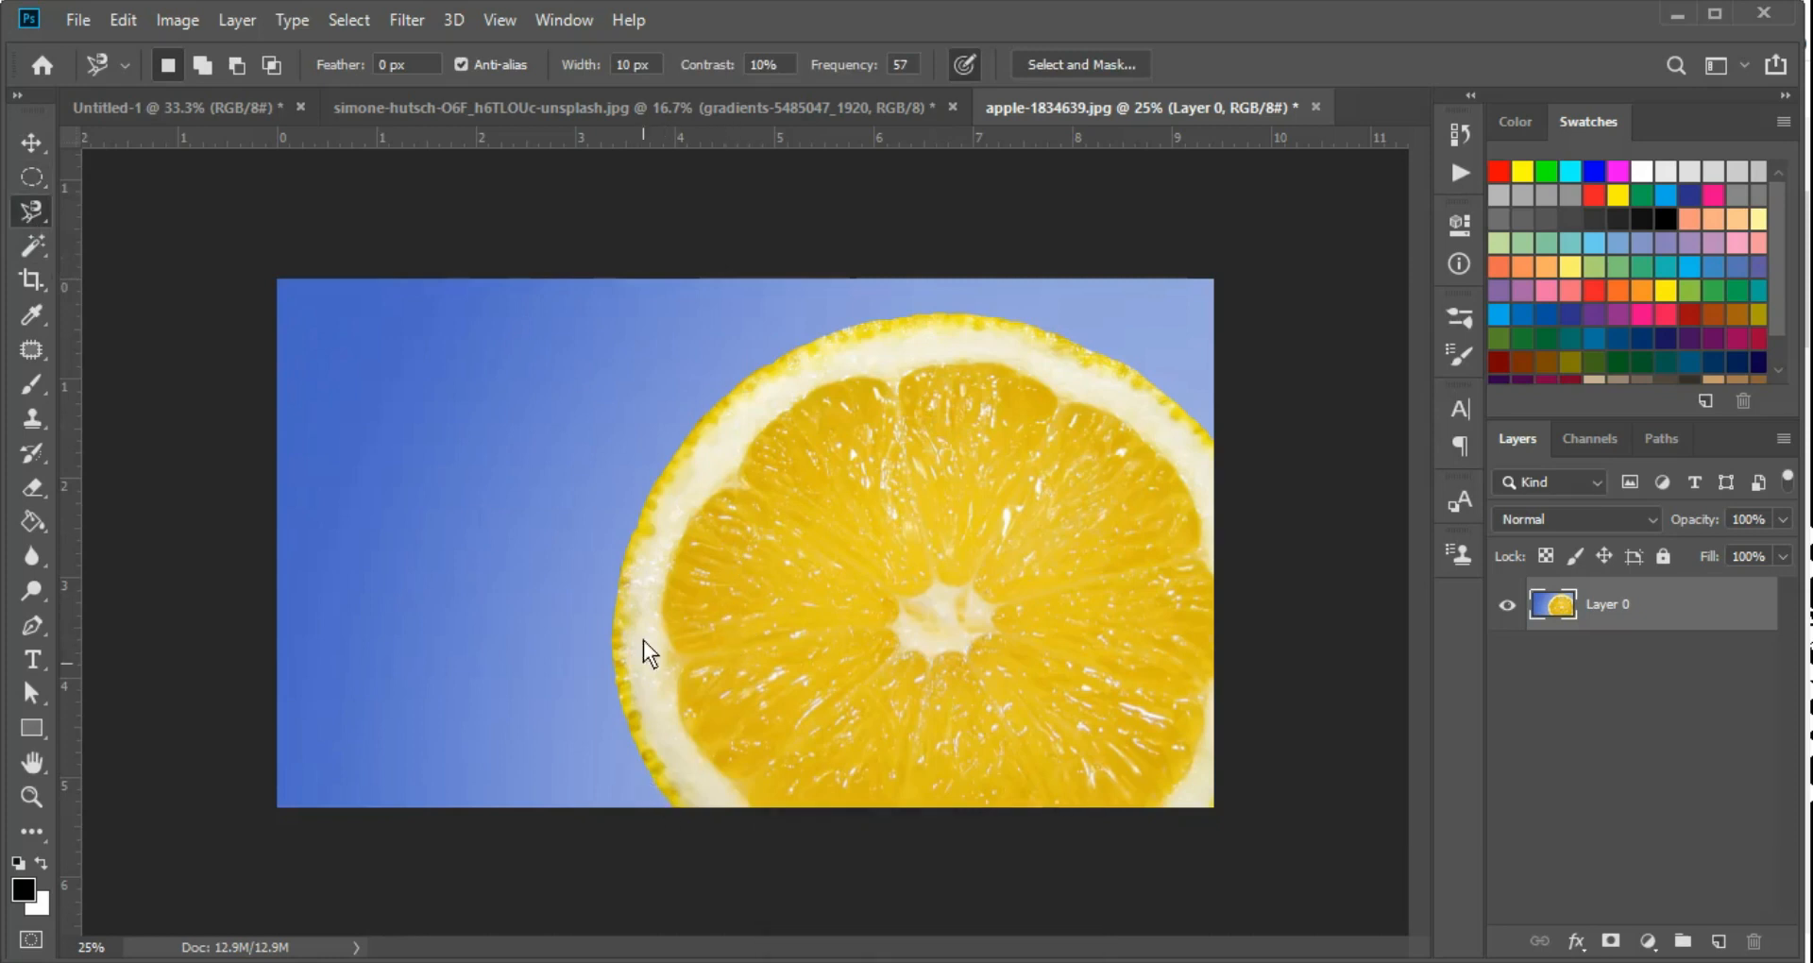
ctrl+click(650, 502)
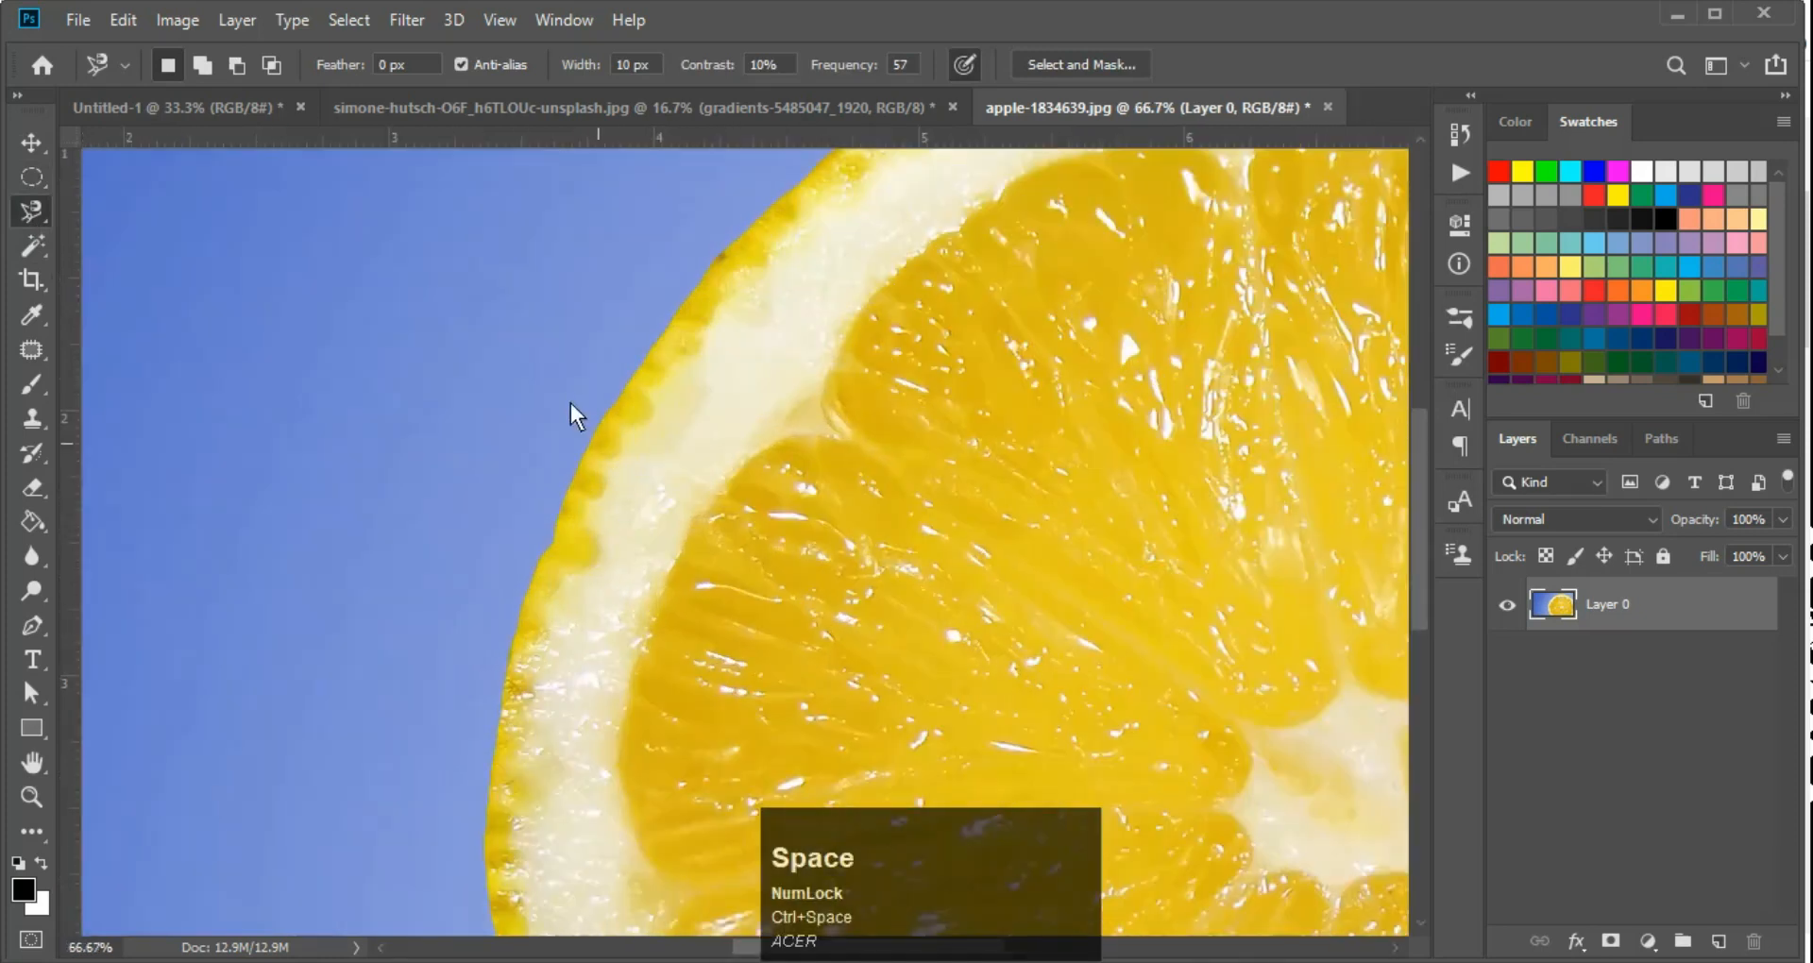
click(604, 416)
key(space)
drag(742, 244, 627, 461)
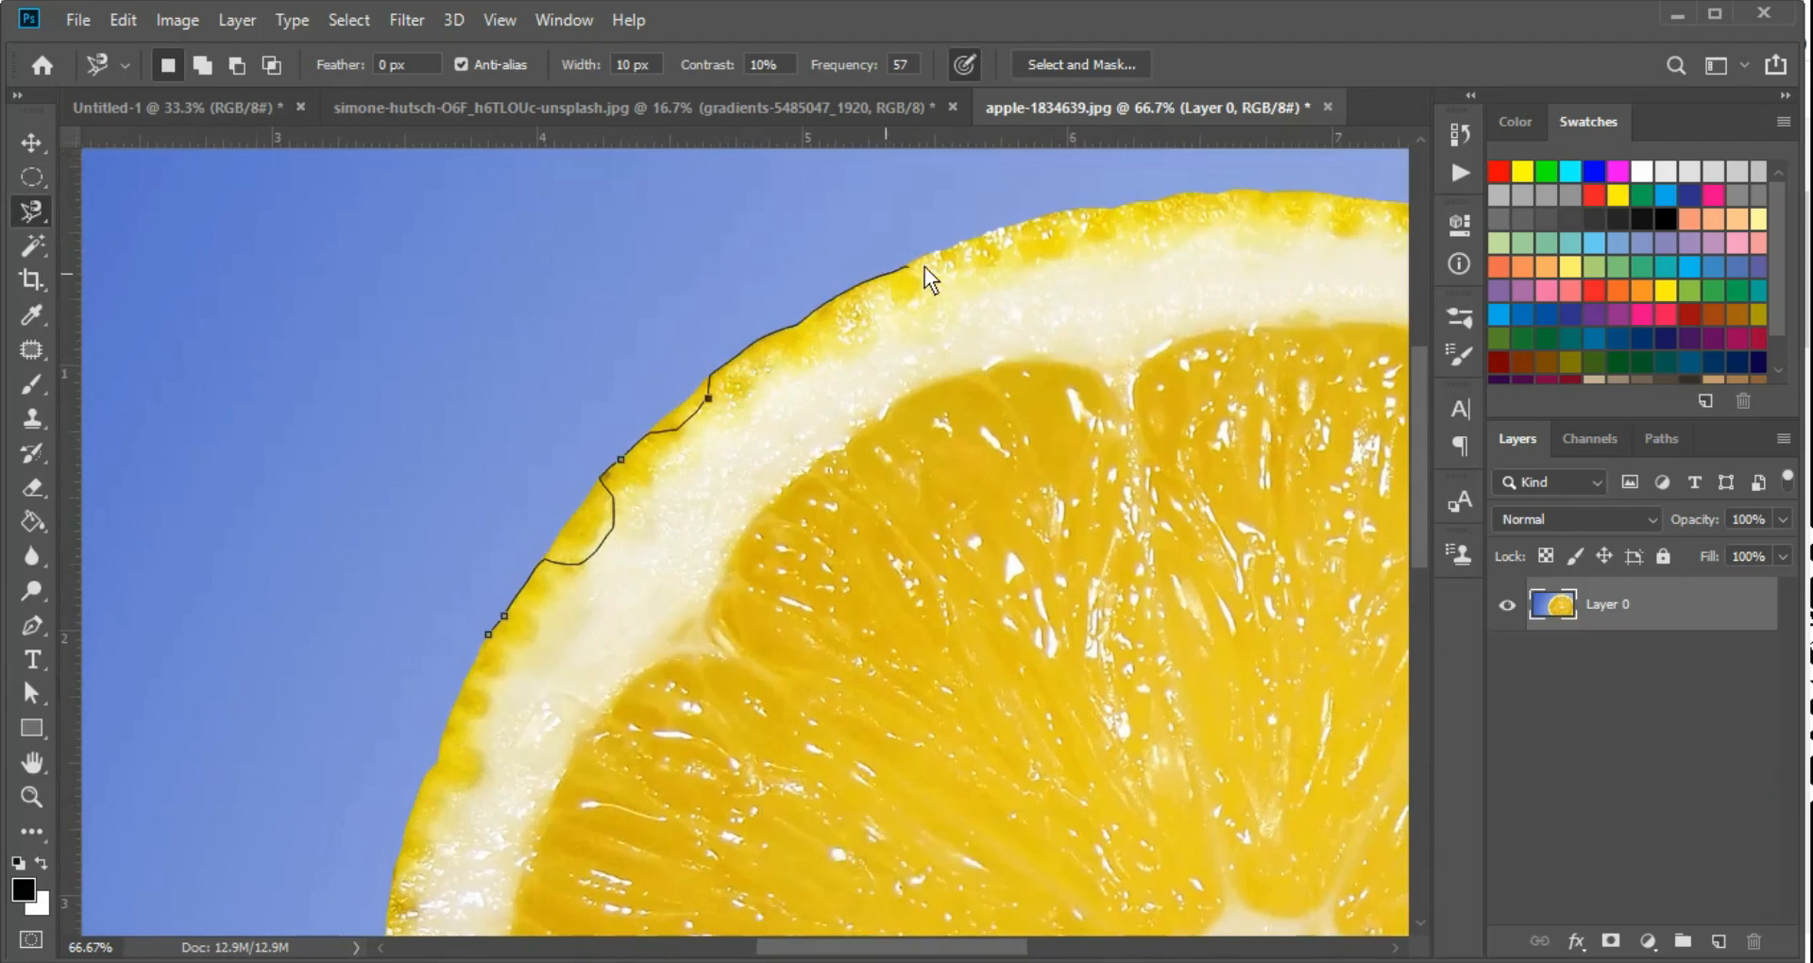
Remove the misplaced anchor points, continue the magnetic trace over the slice's top rim, and close it
key(Delete)
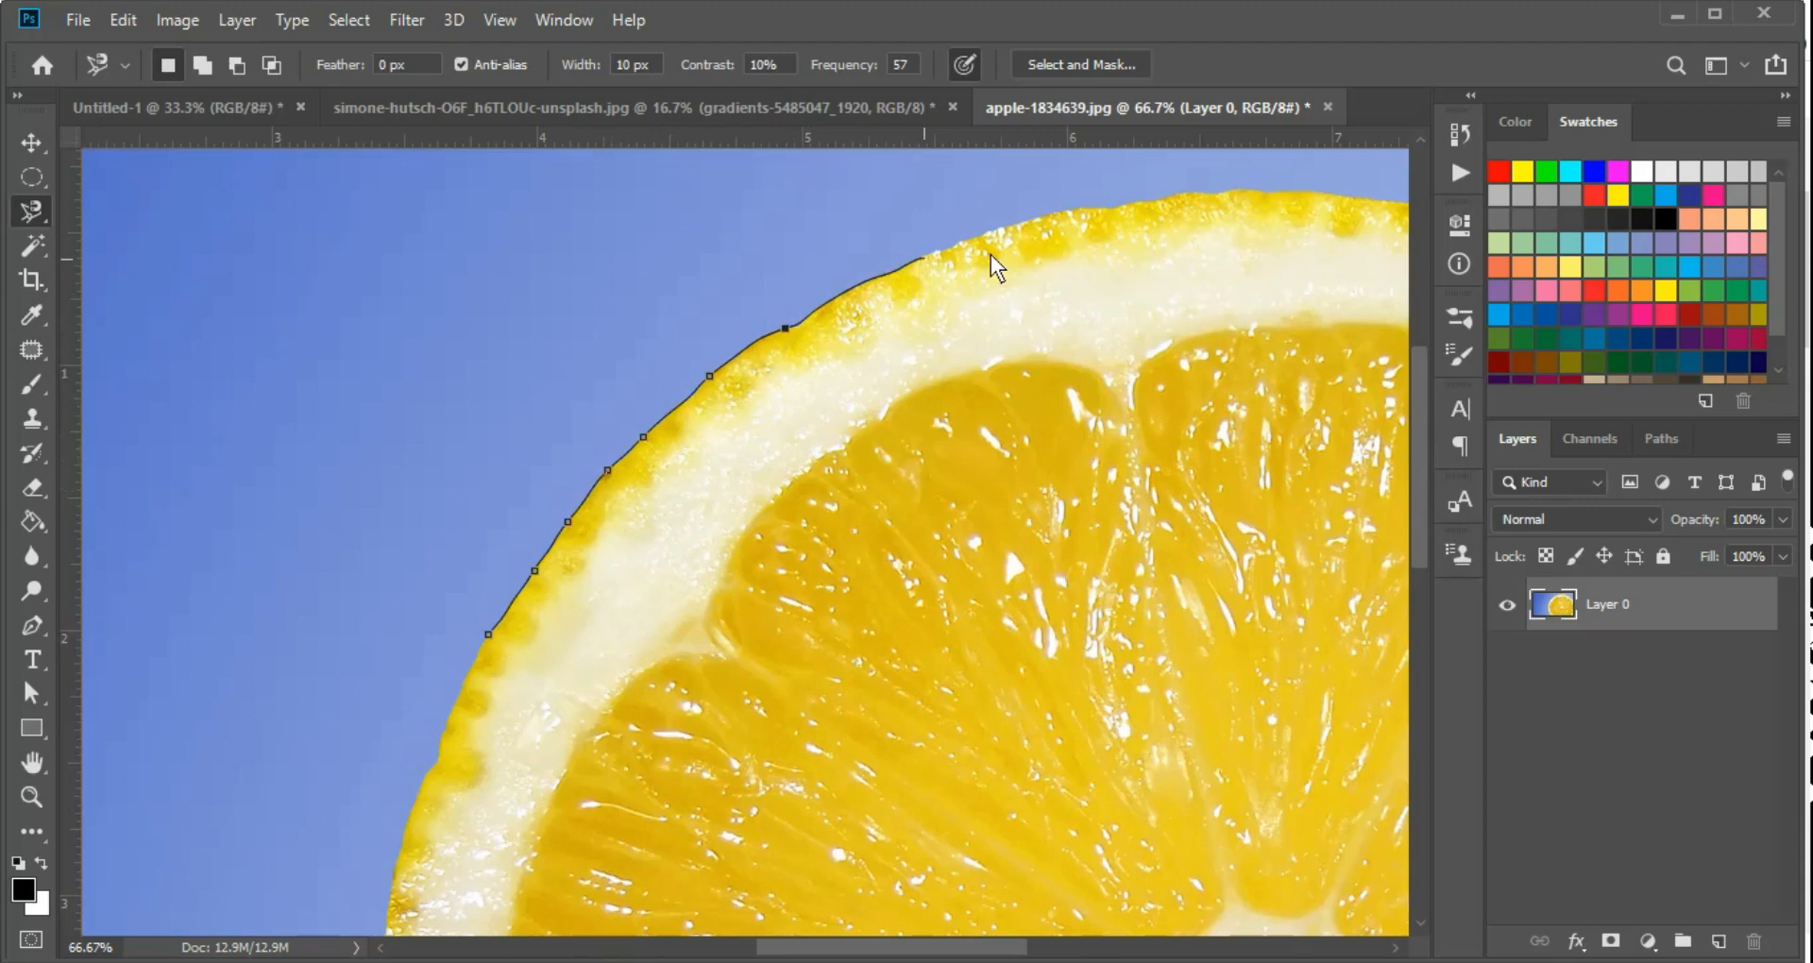
key(BackSpace)
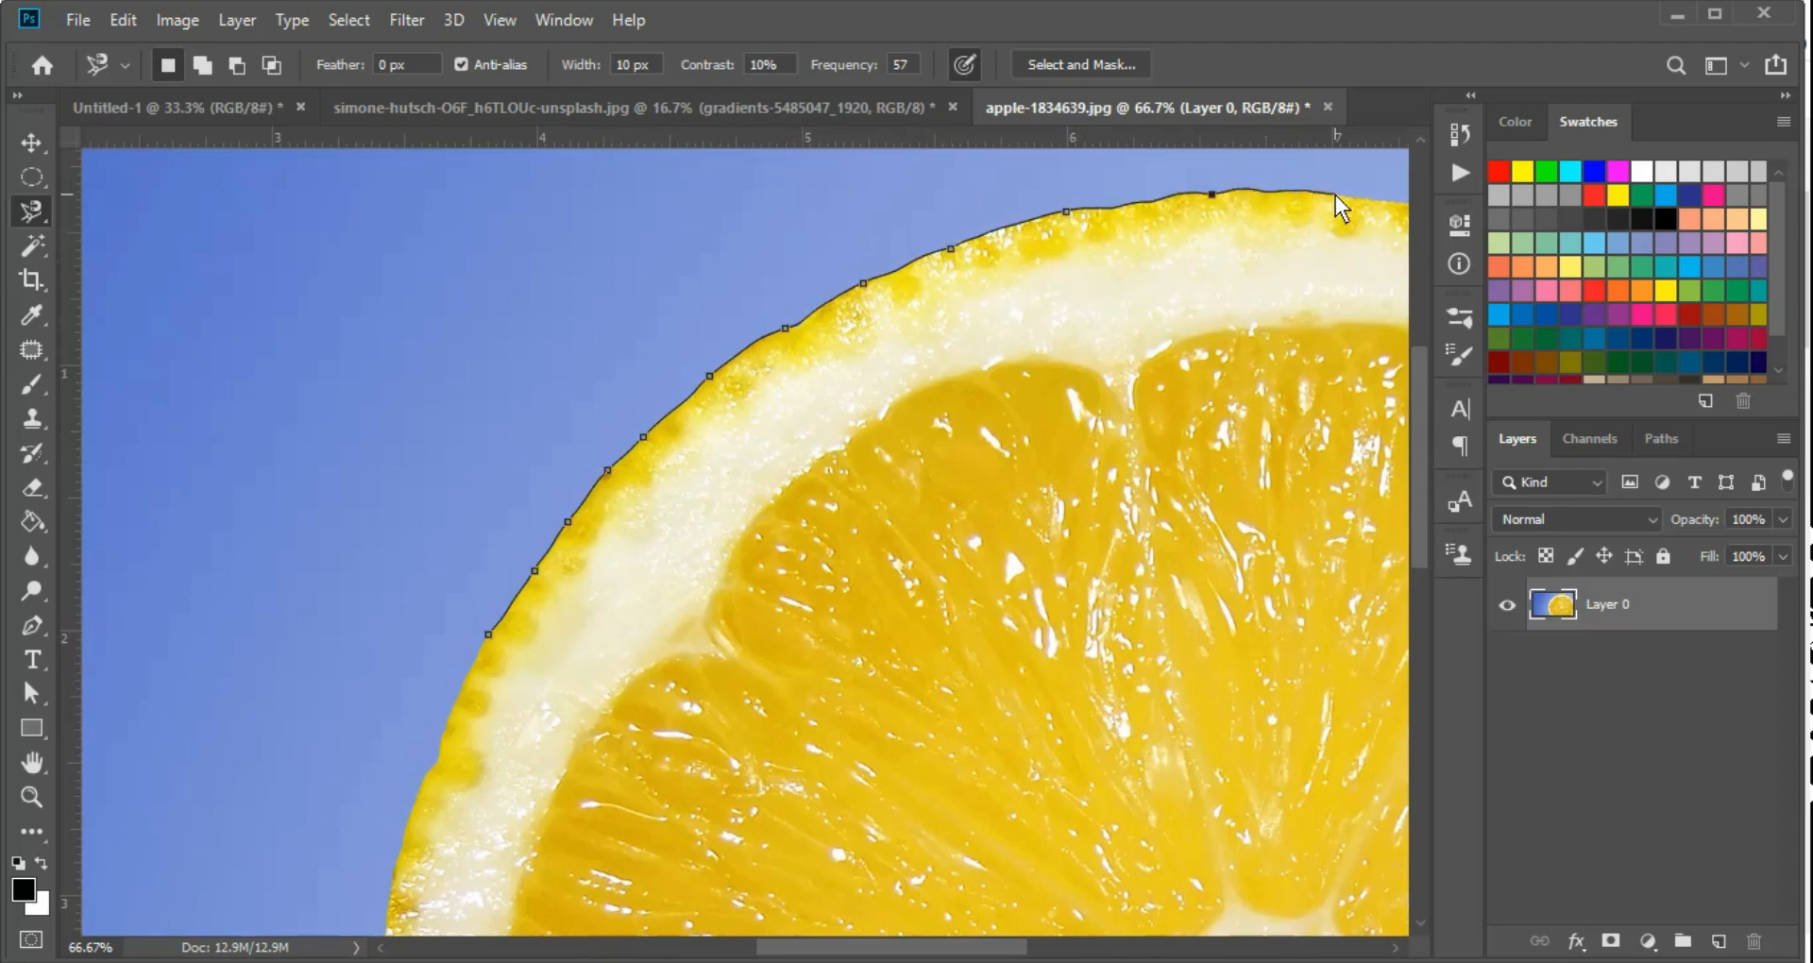
key(space)
drag(1336, 194, 467, 242)
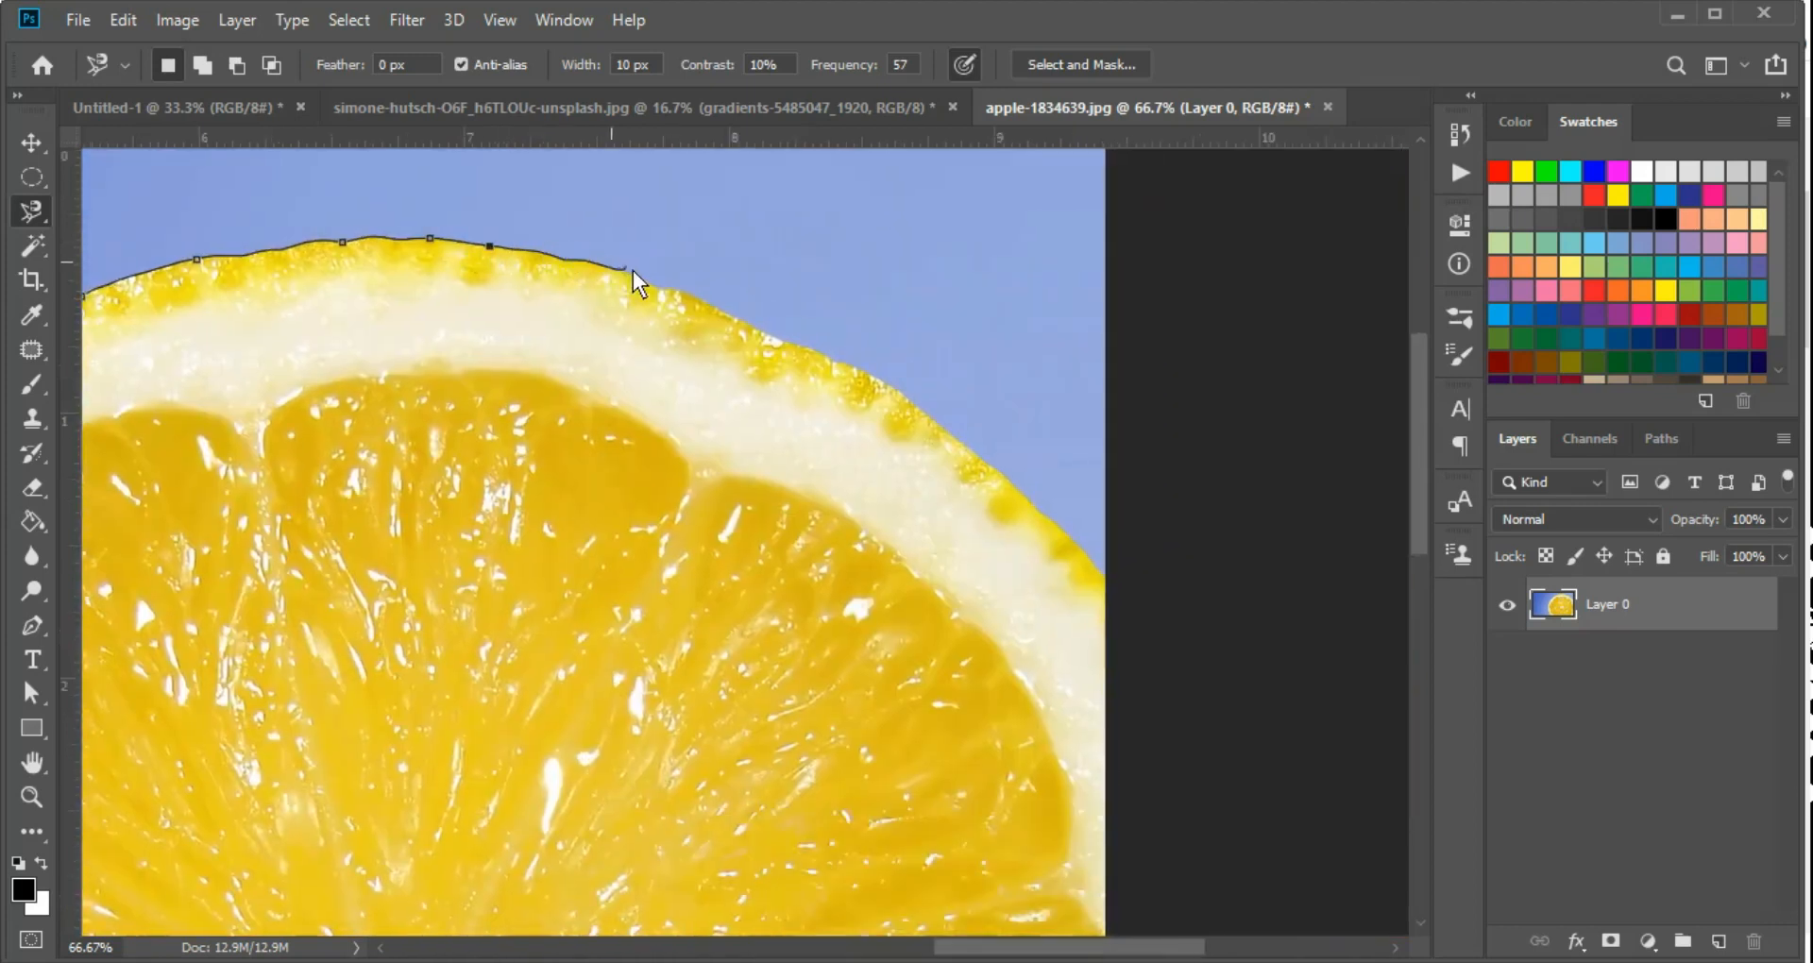
double_click(813, 376)
key(ctrl+0)
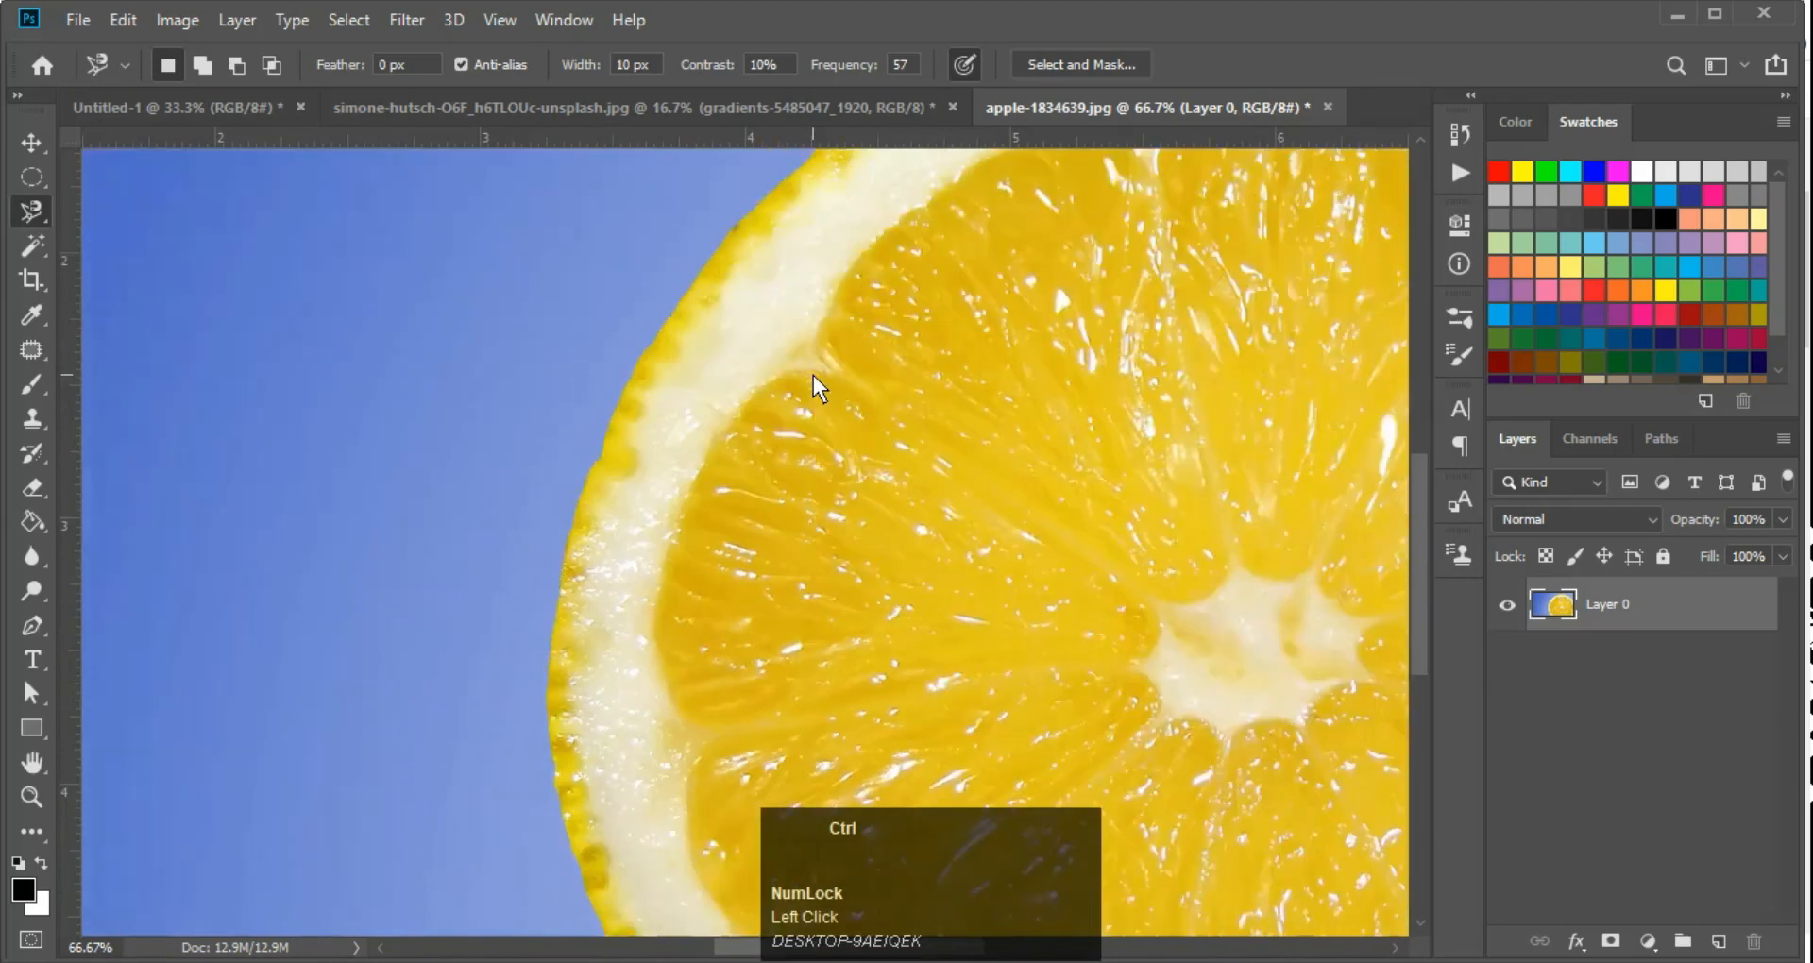
key(ctrl+minus)
key(ctrl+minus)
key(ctrl+minus)
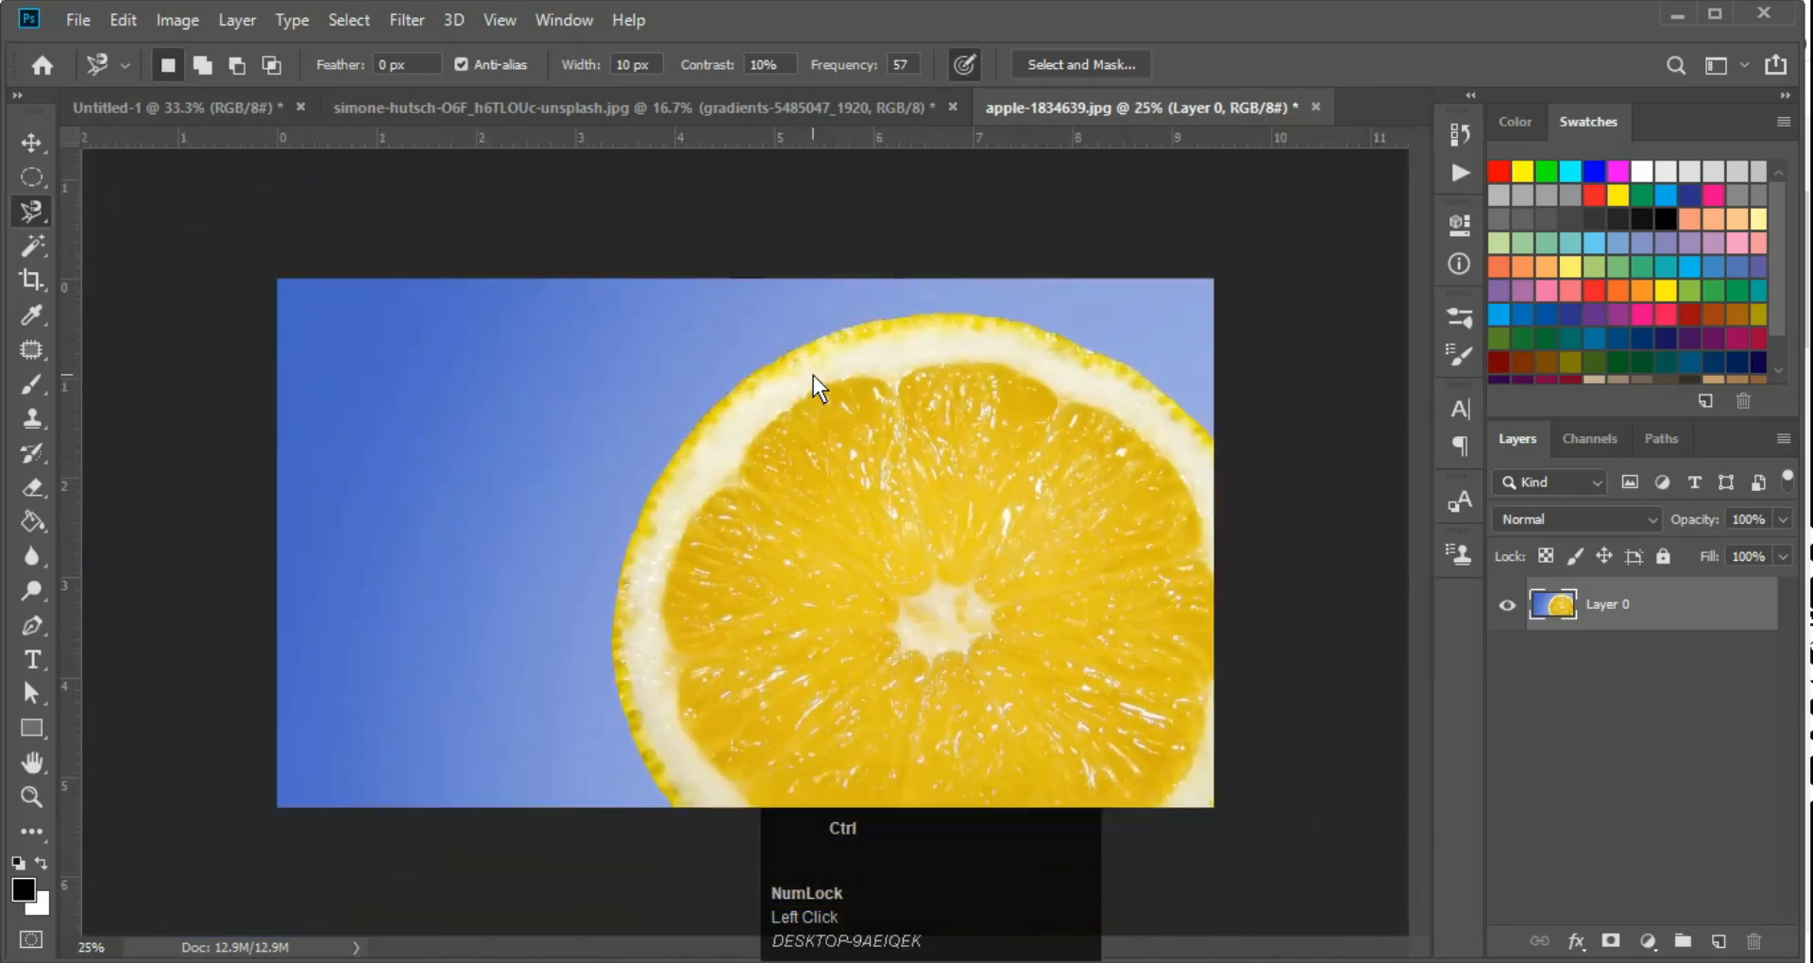
key(ctrl+plus)
key(ctrl+plus)
key(ctrl+minus)
key(ctrl+plus)
key(ctrl+minus)
key(ctrl+plus)
key(ctrl+d)
key(ctrl+minus)
Select the blue background along the lemon's rim with the Magnetic Lasso and invert the selection to the slice
ctrl+click(863, 384)
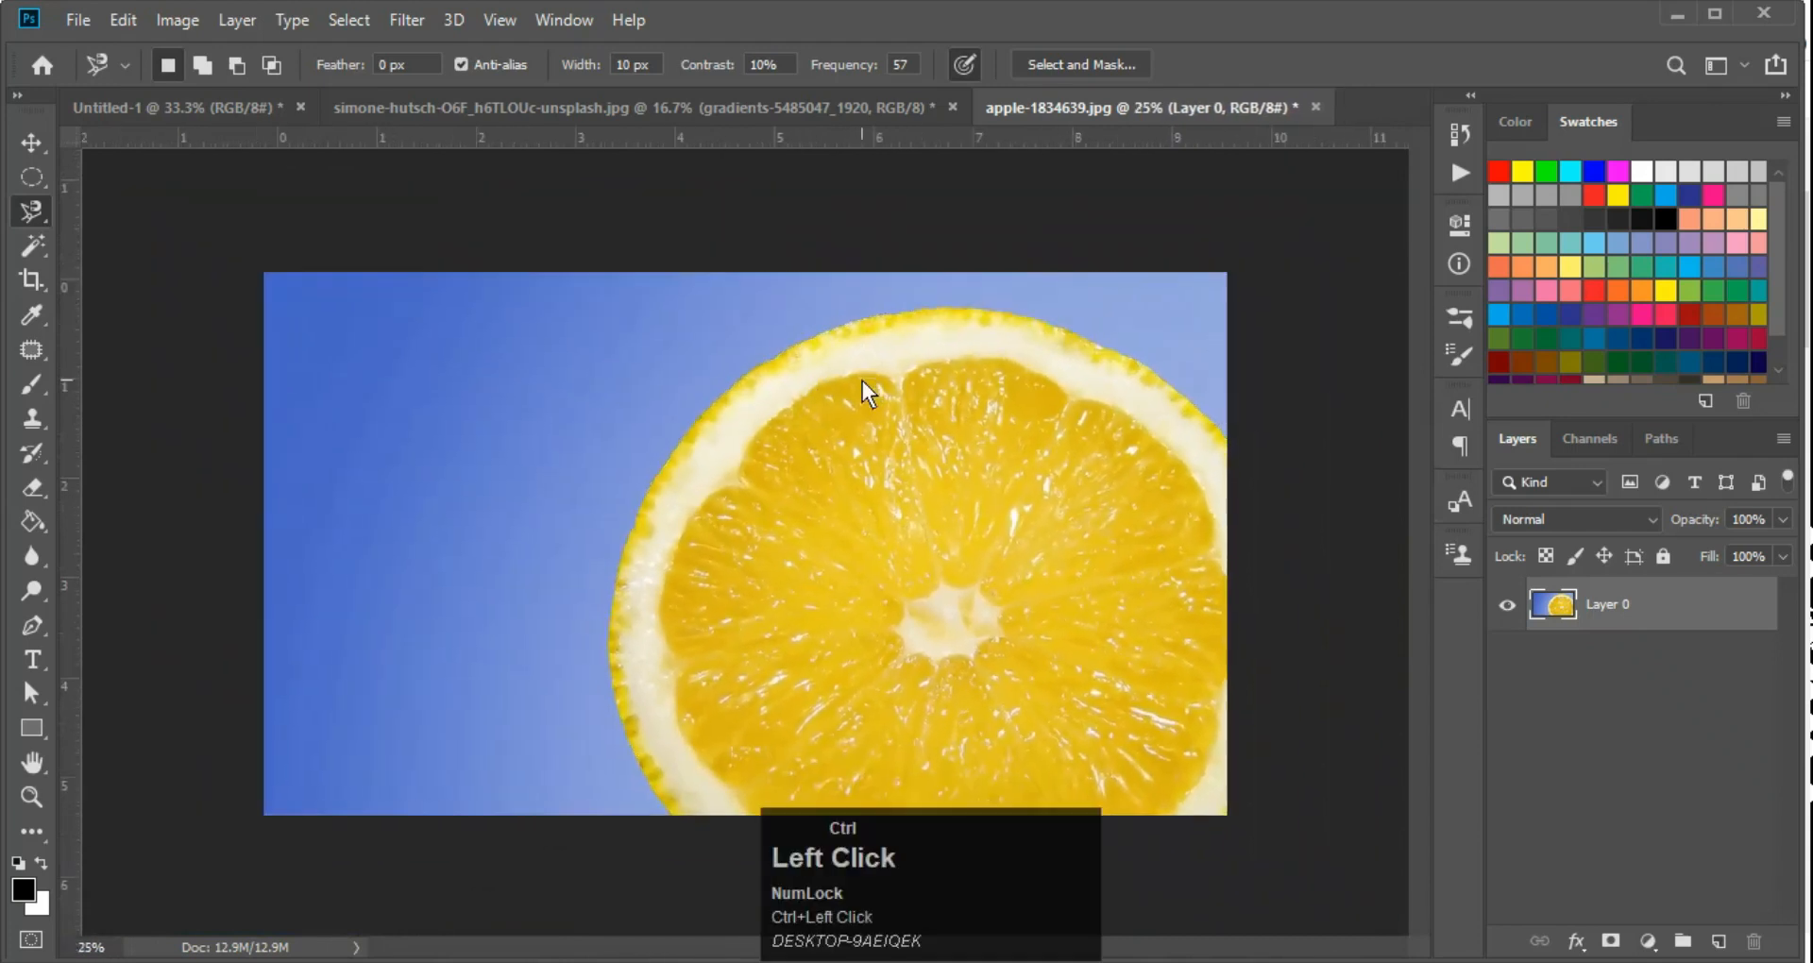
key(ctrl+minus)
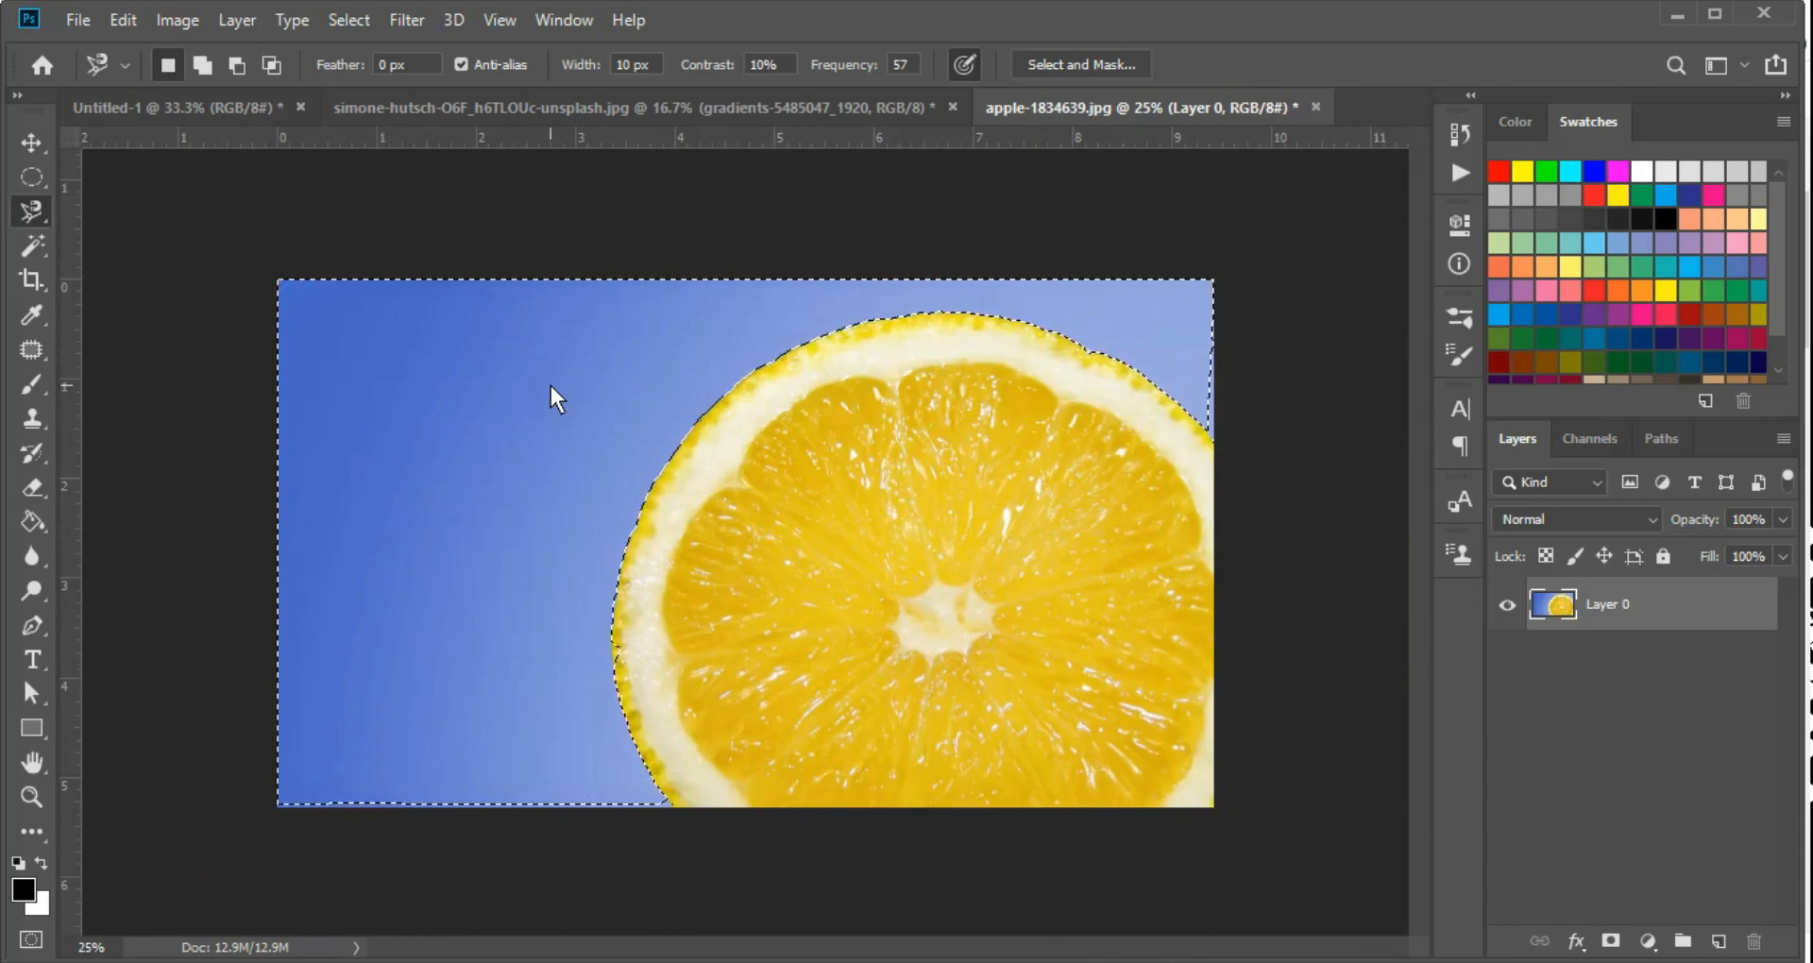
key(v)
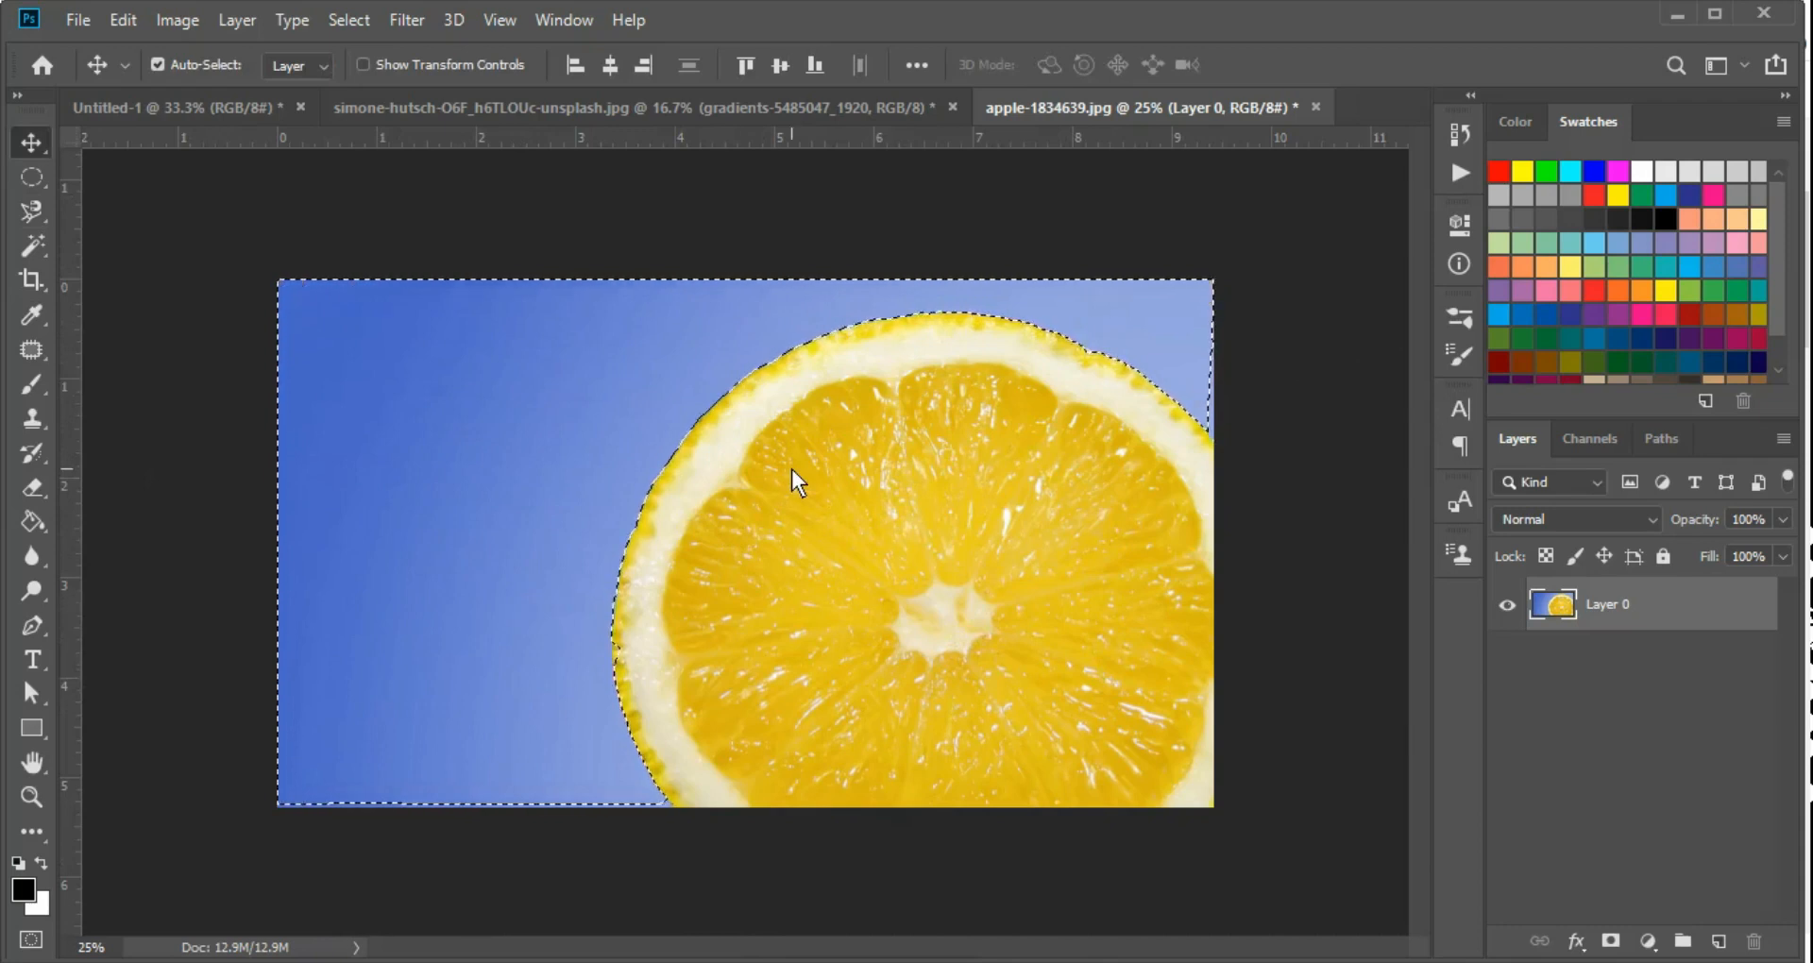
key(ctrl+shift+i)
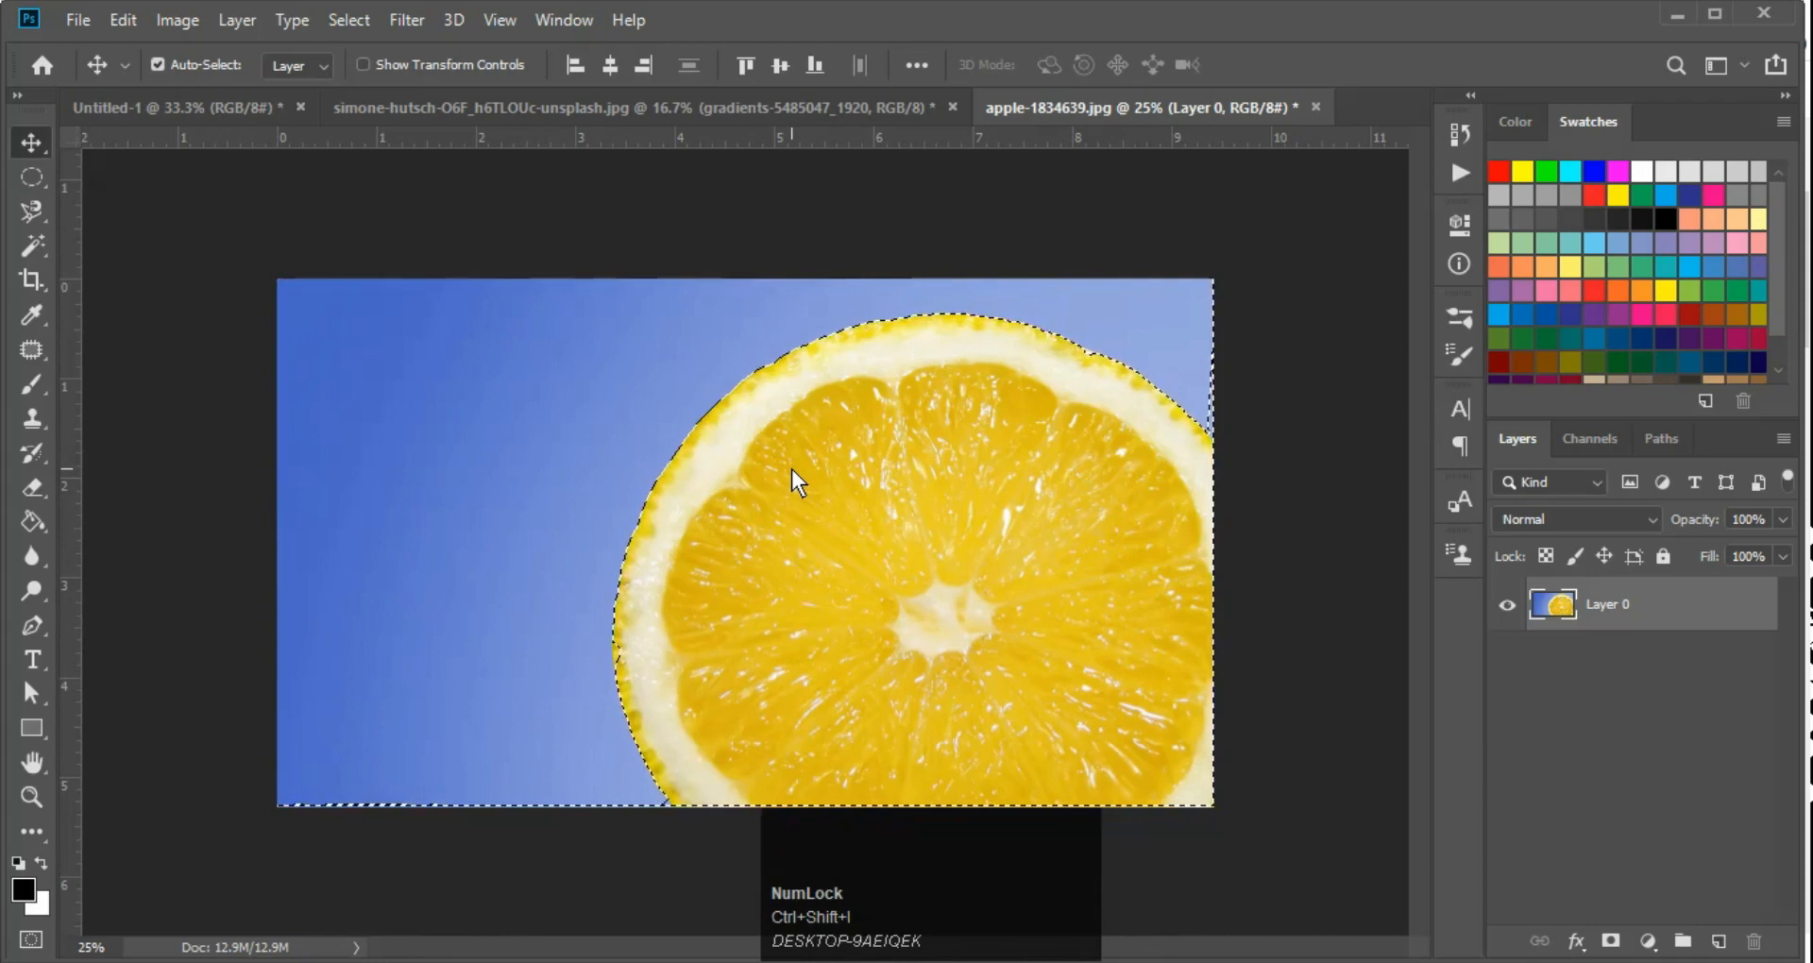
key(F8)
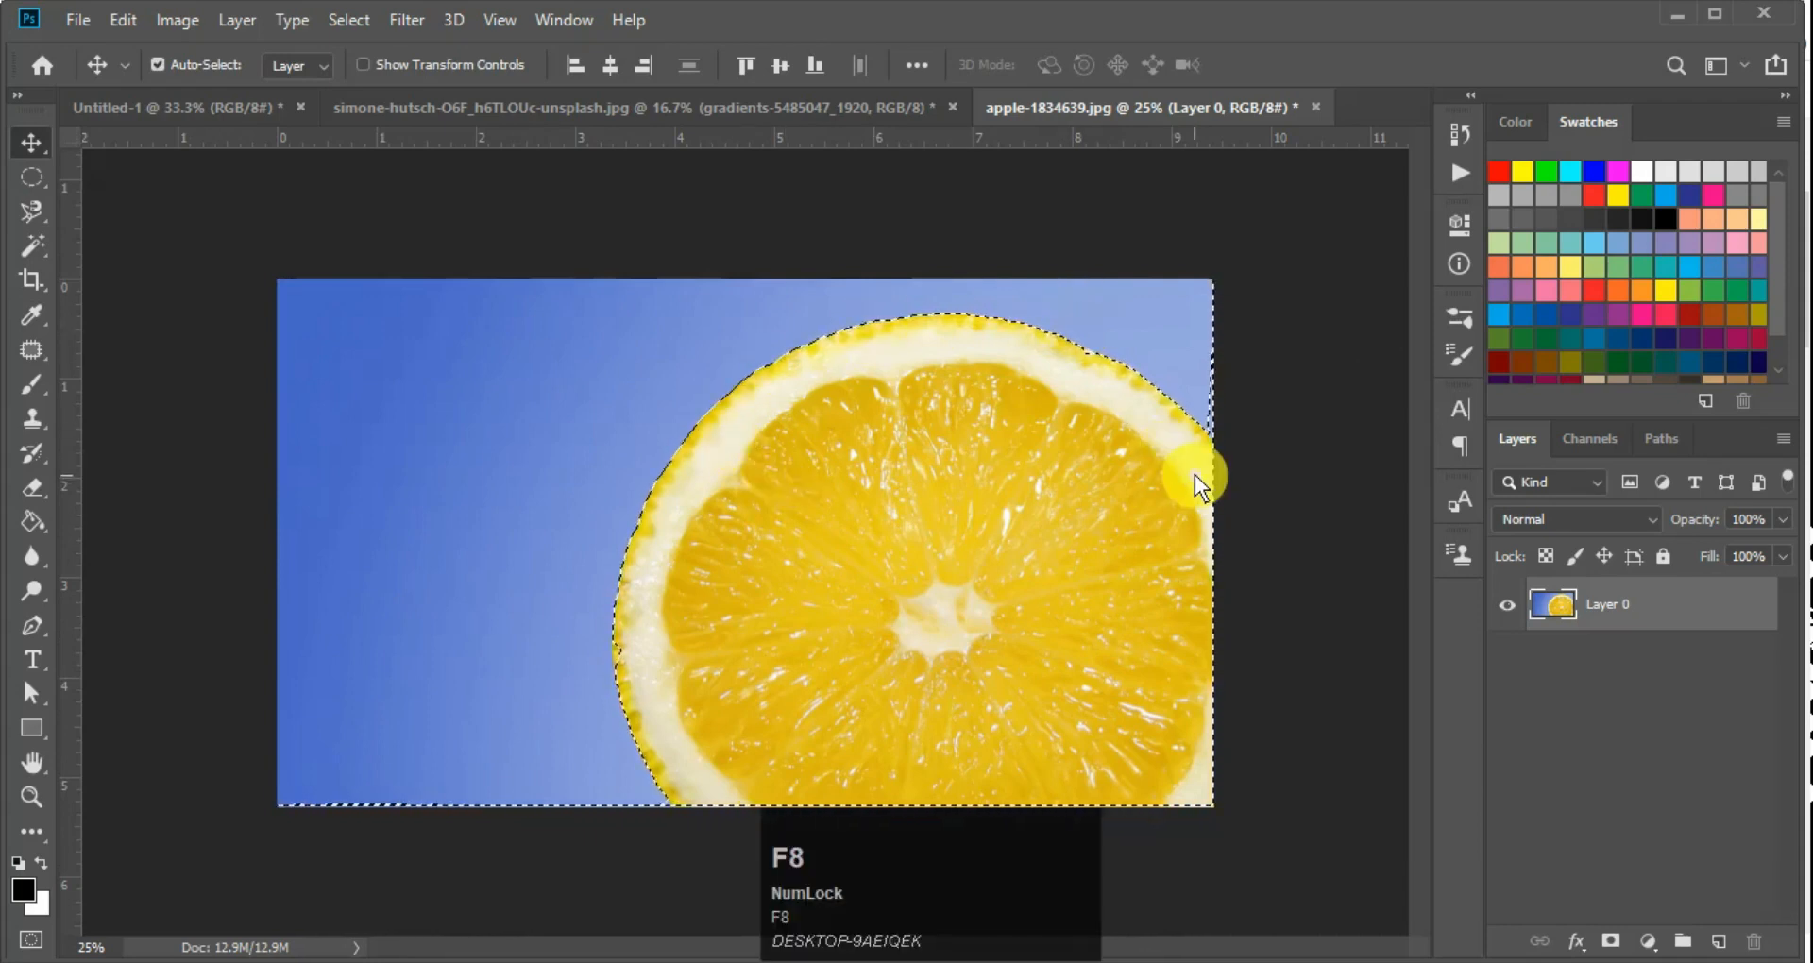
Activate the Elliptical Marquee Tool and look up where the Inverse command is offered for the active selection
key(m)
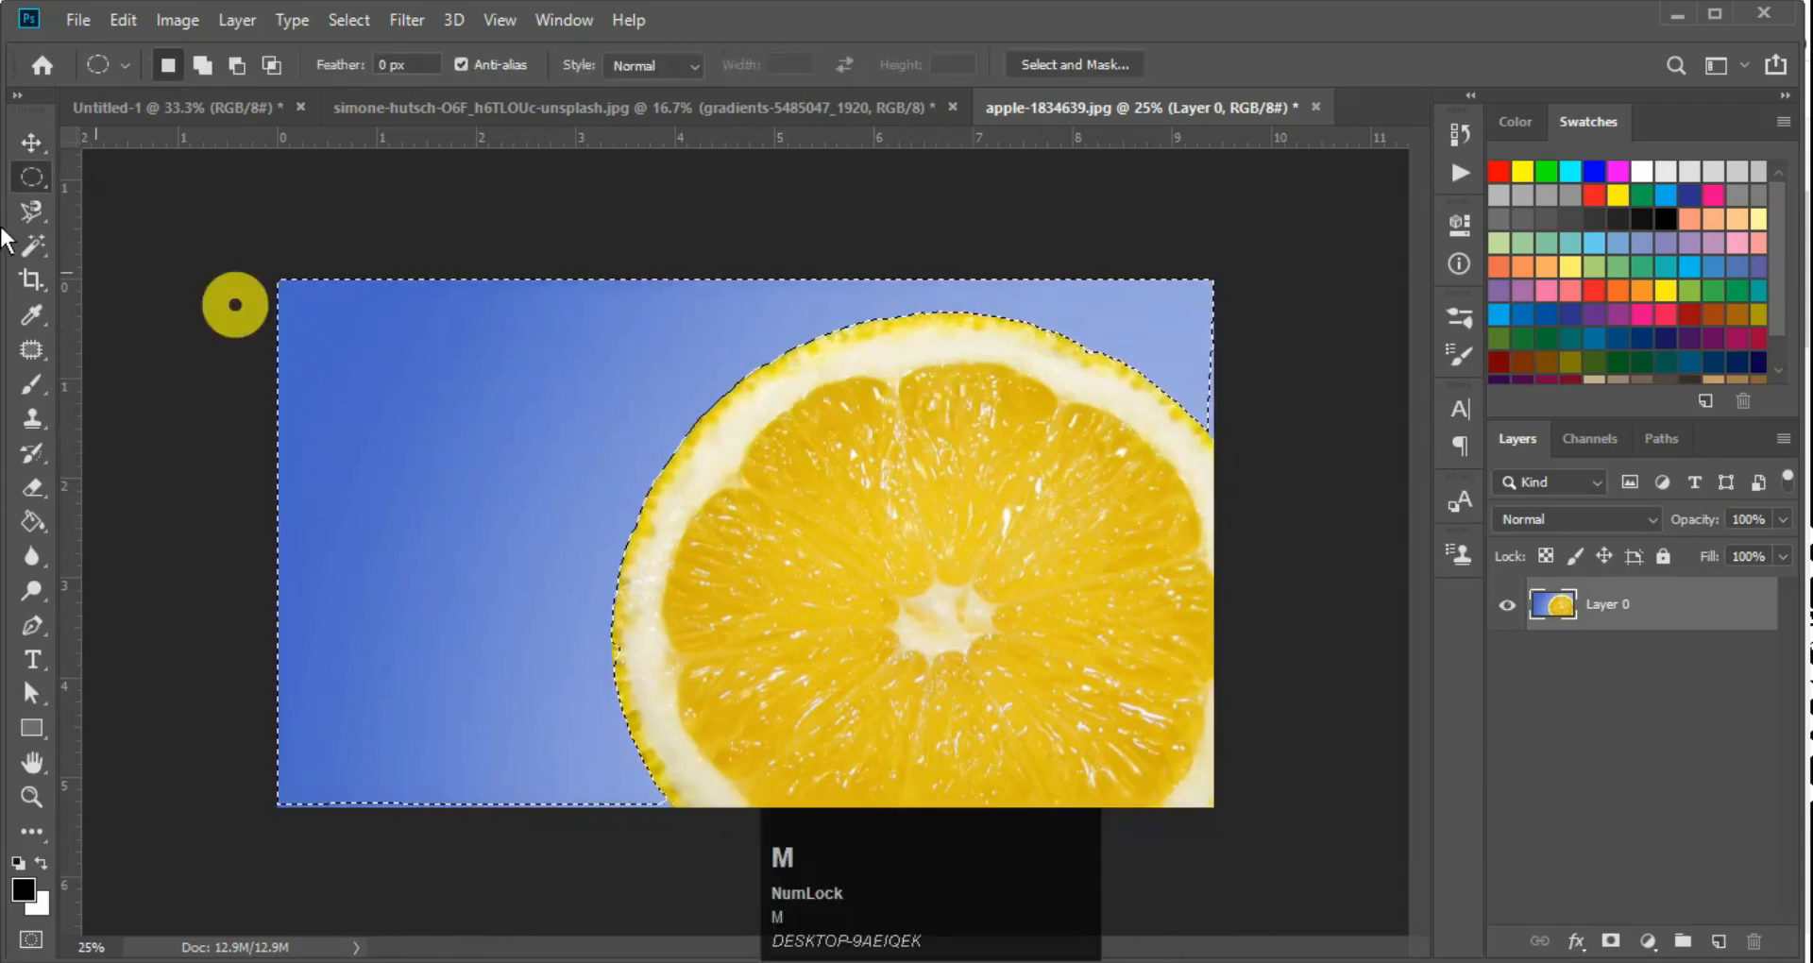
right_click(954, 382)
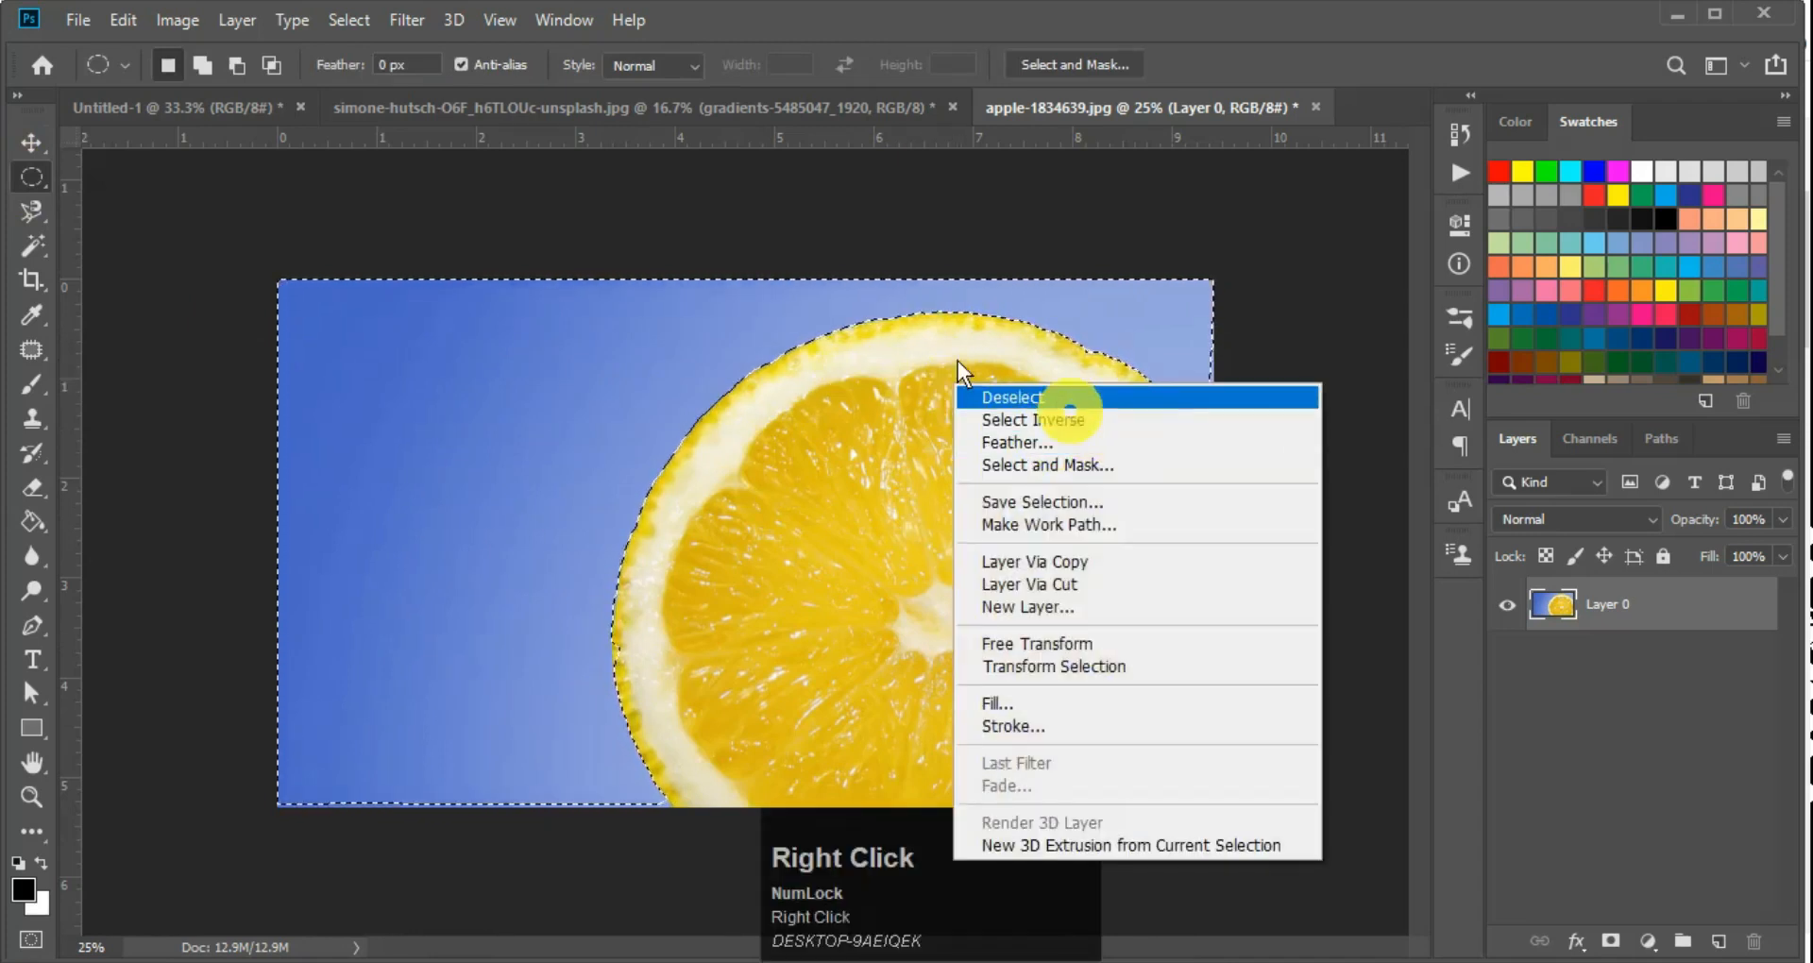
click(354, 21)
click(355, 20)
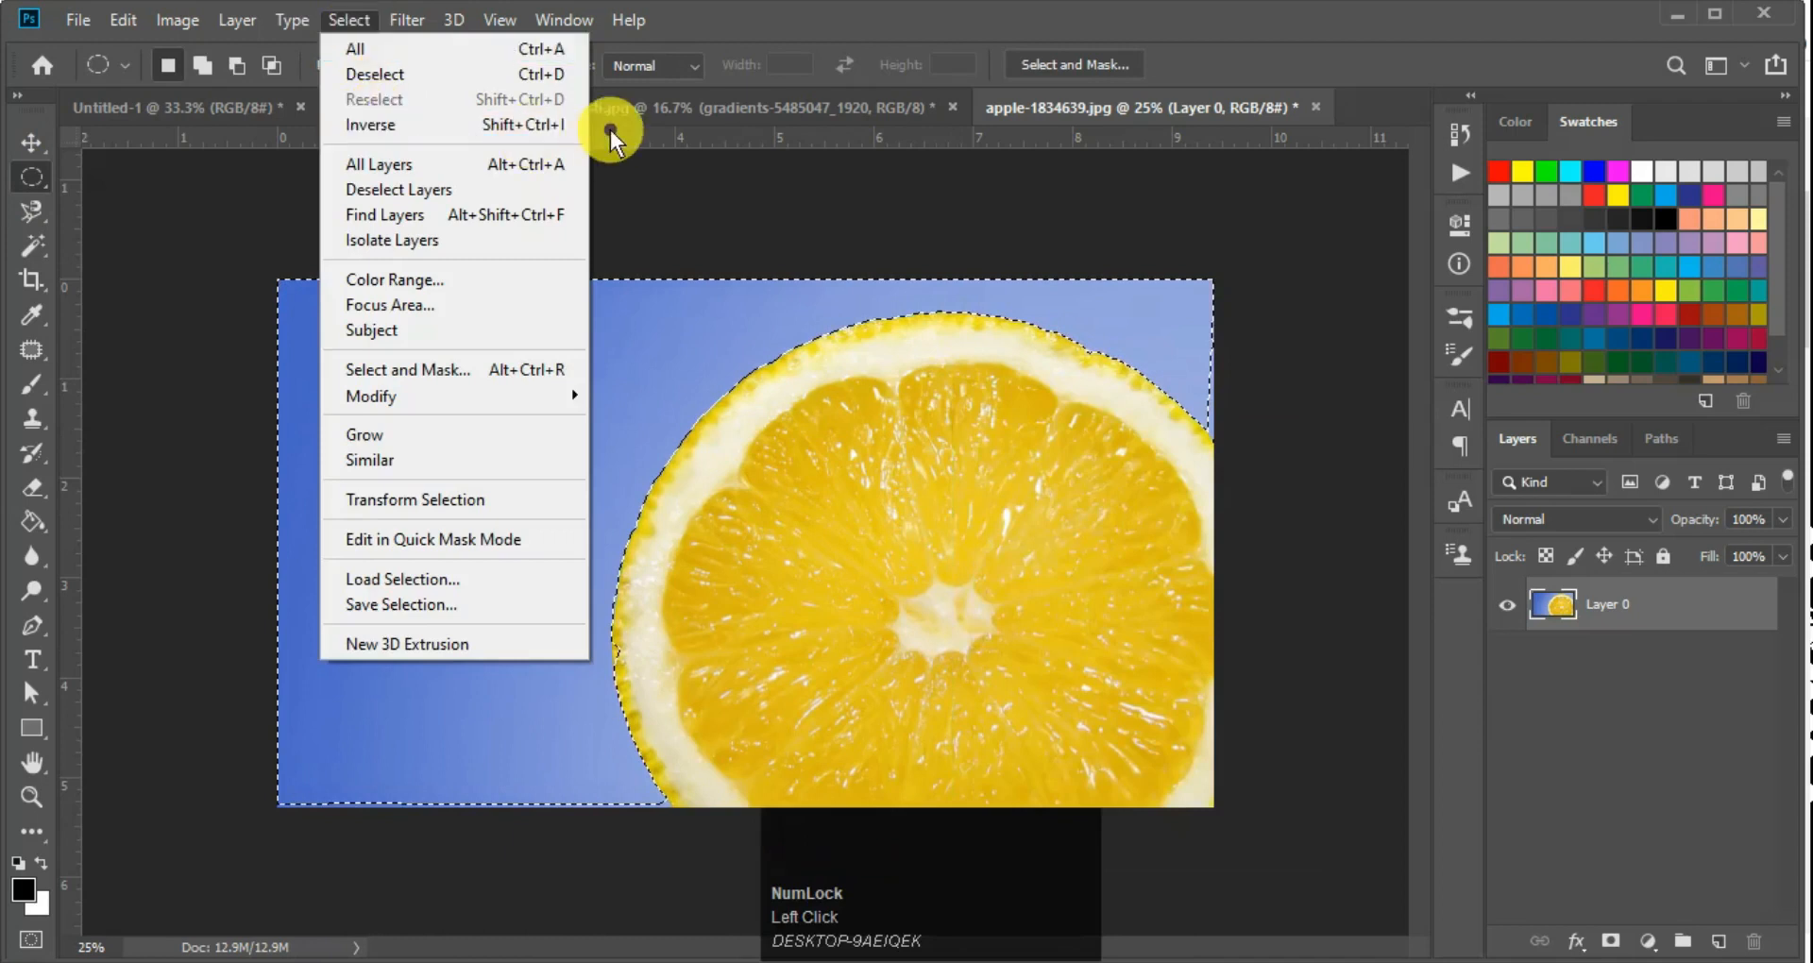
click(1253, 560)
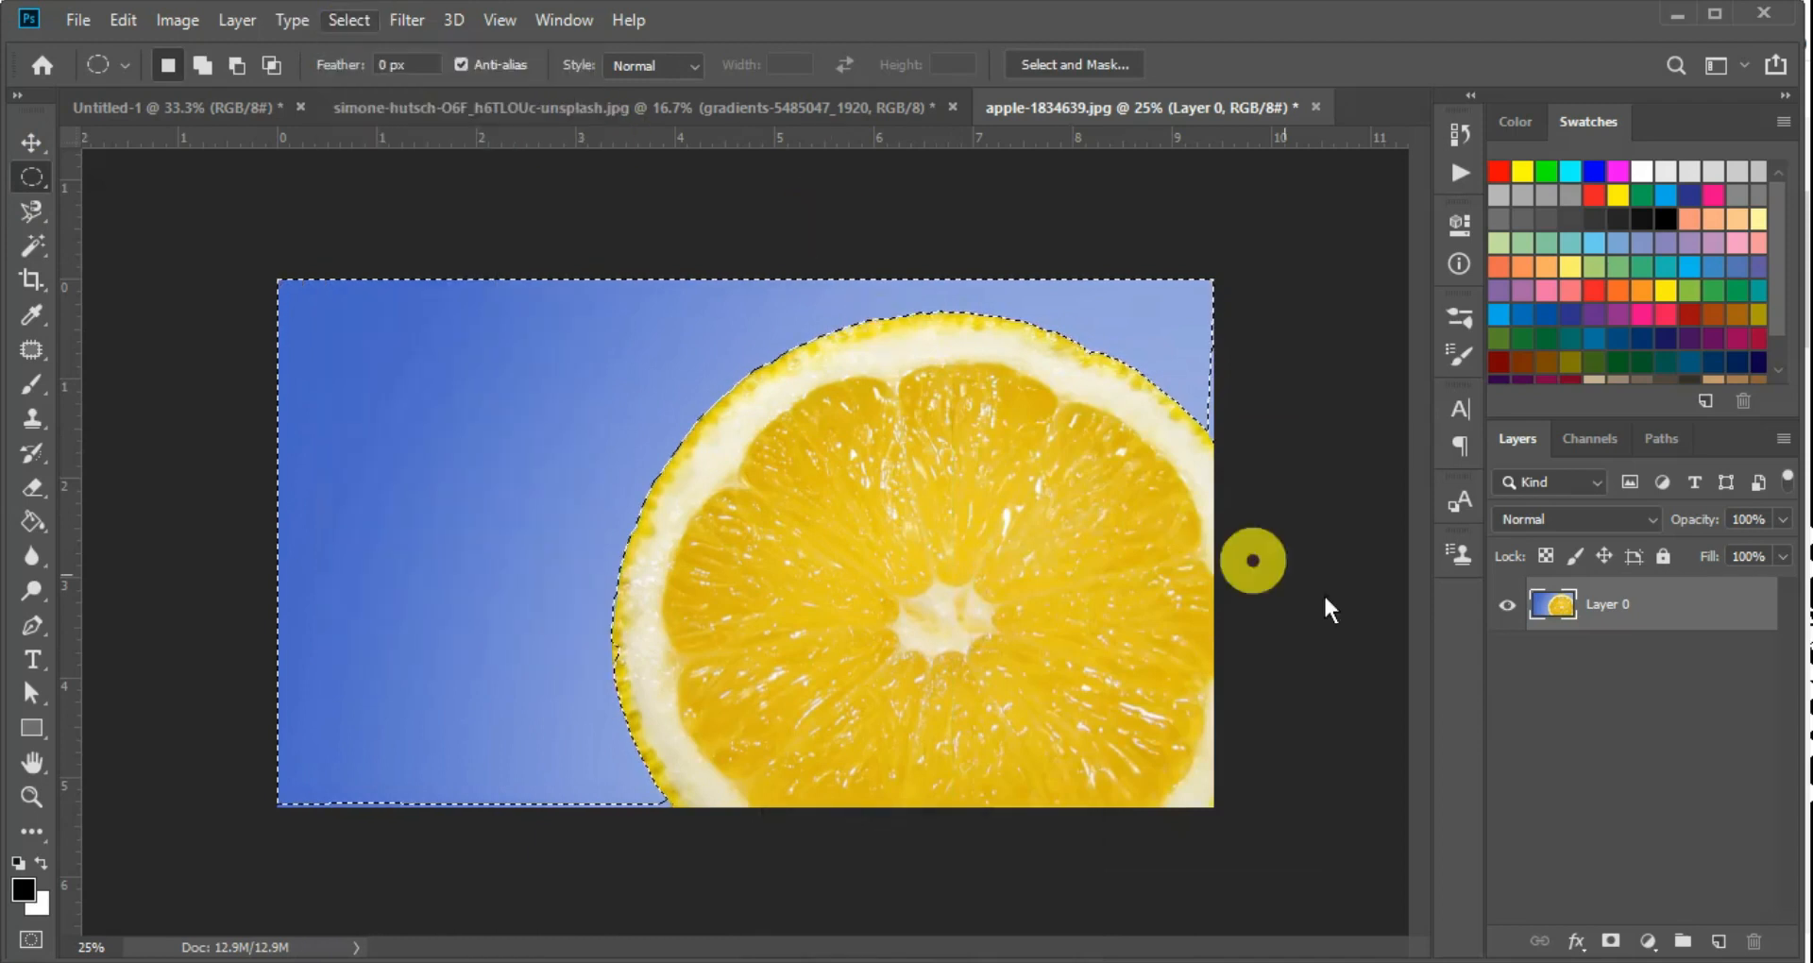
Invert the background selection to the lemon slice and try deleting the slice from Layer 0, undoing the deletion
key(shift+ctrl+i)
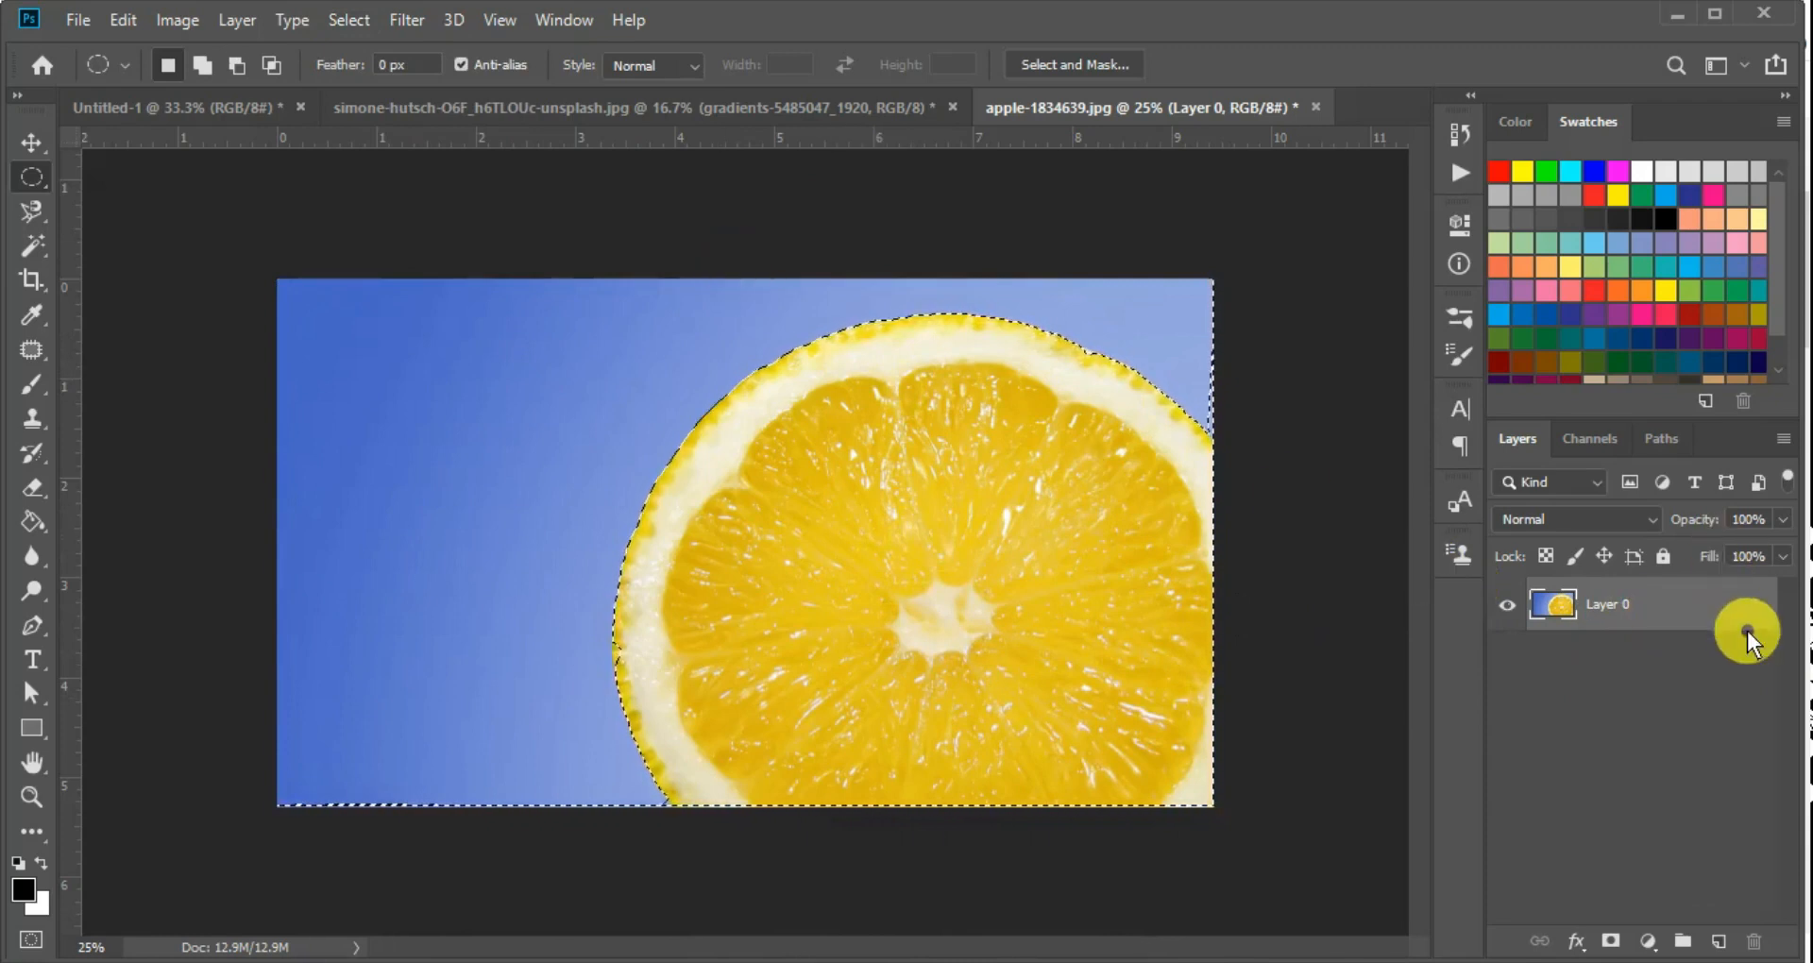
key(Delete)
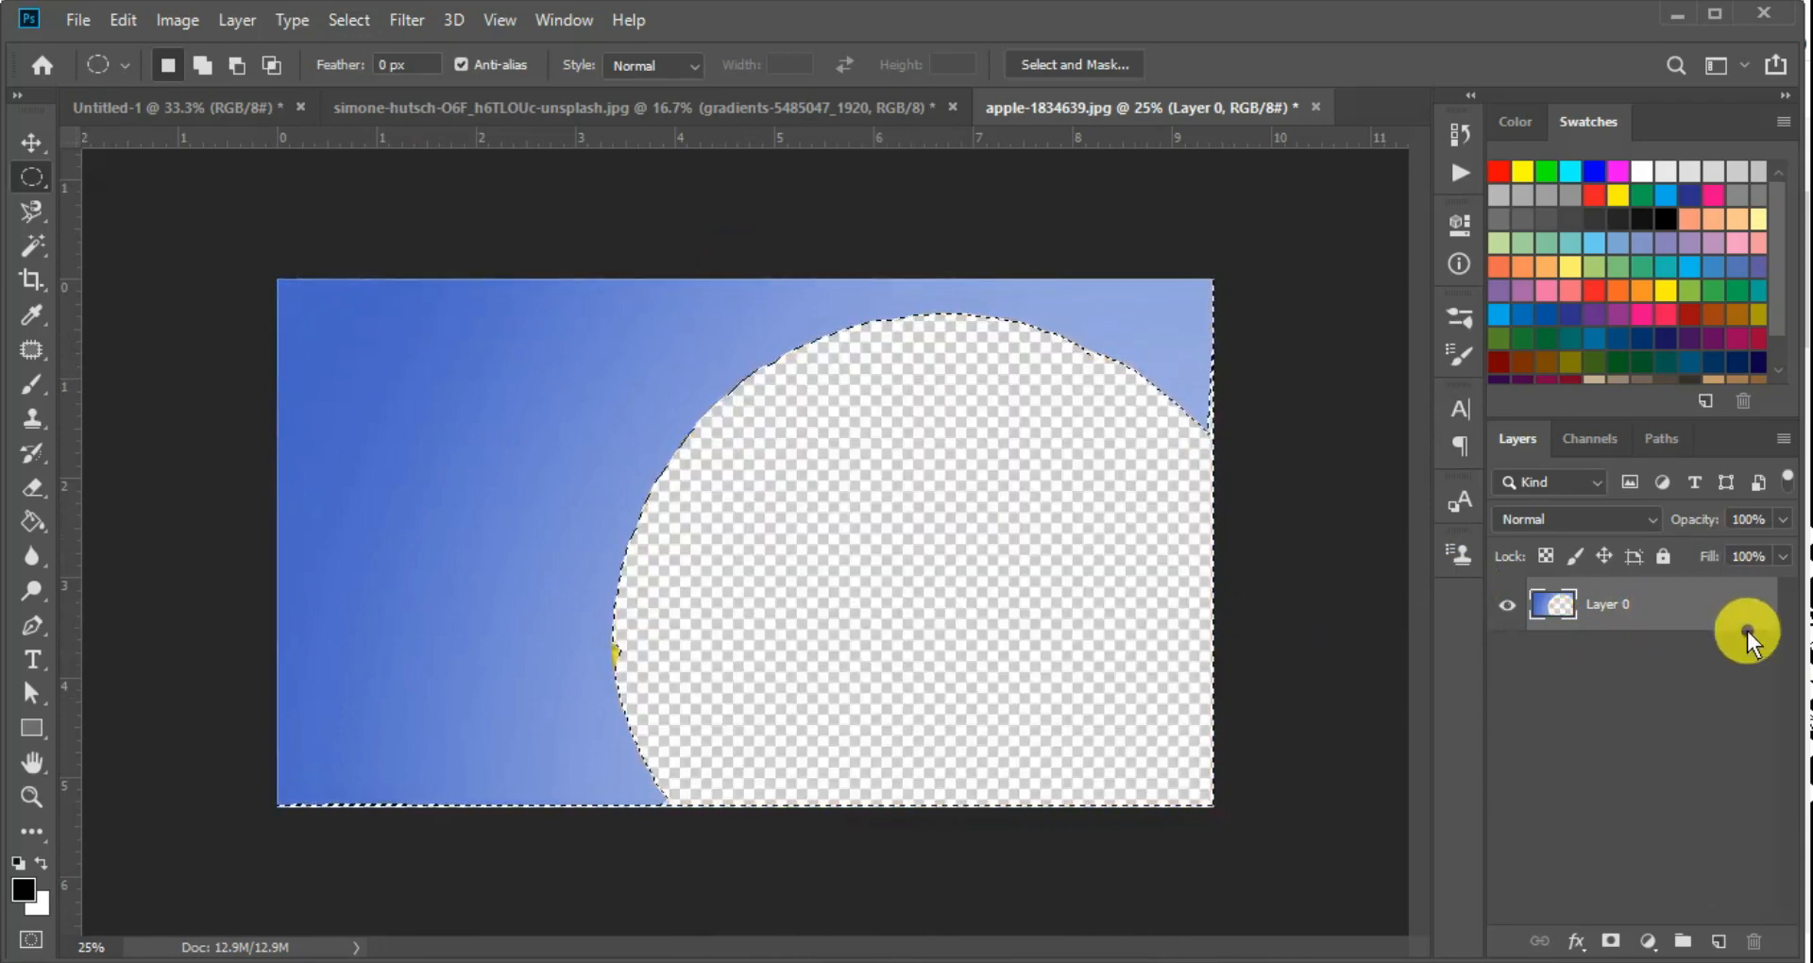
key(ctrl+z)
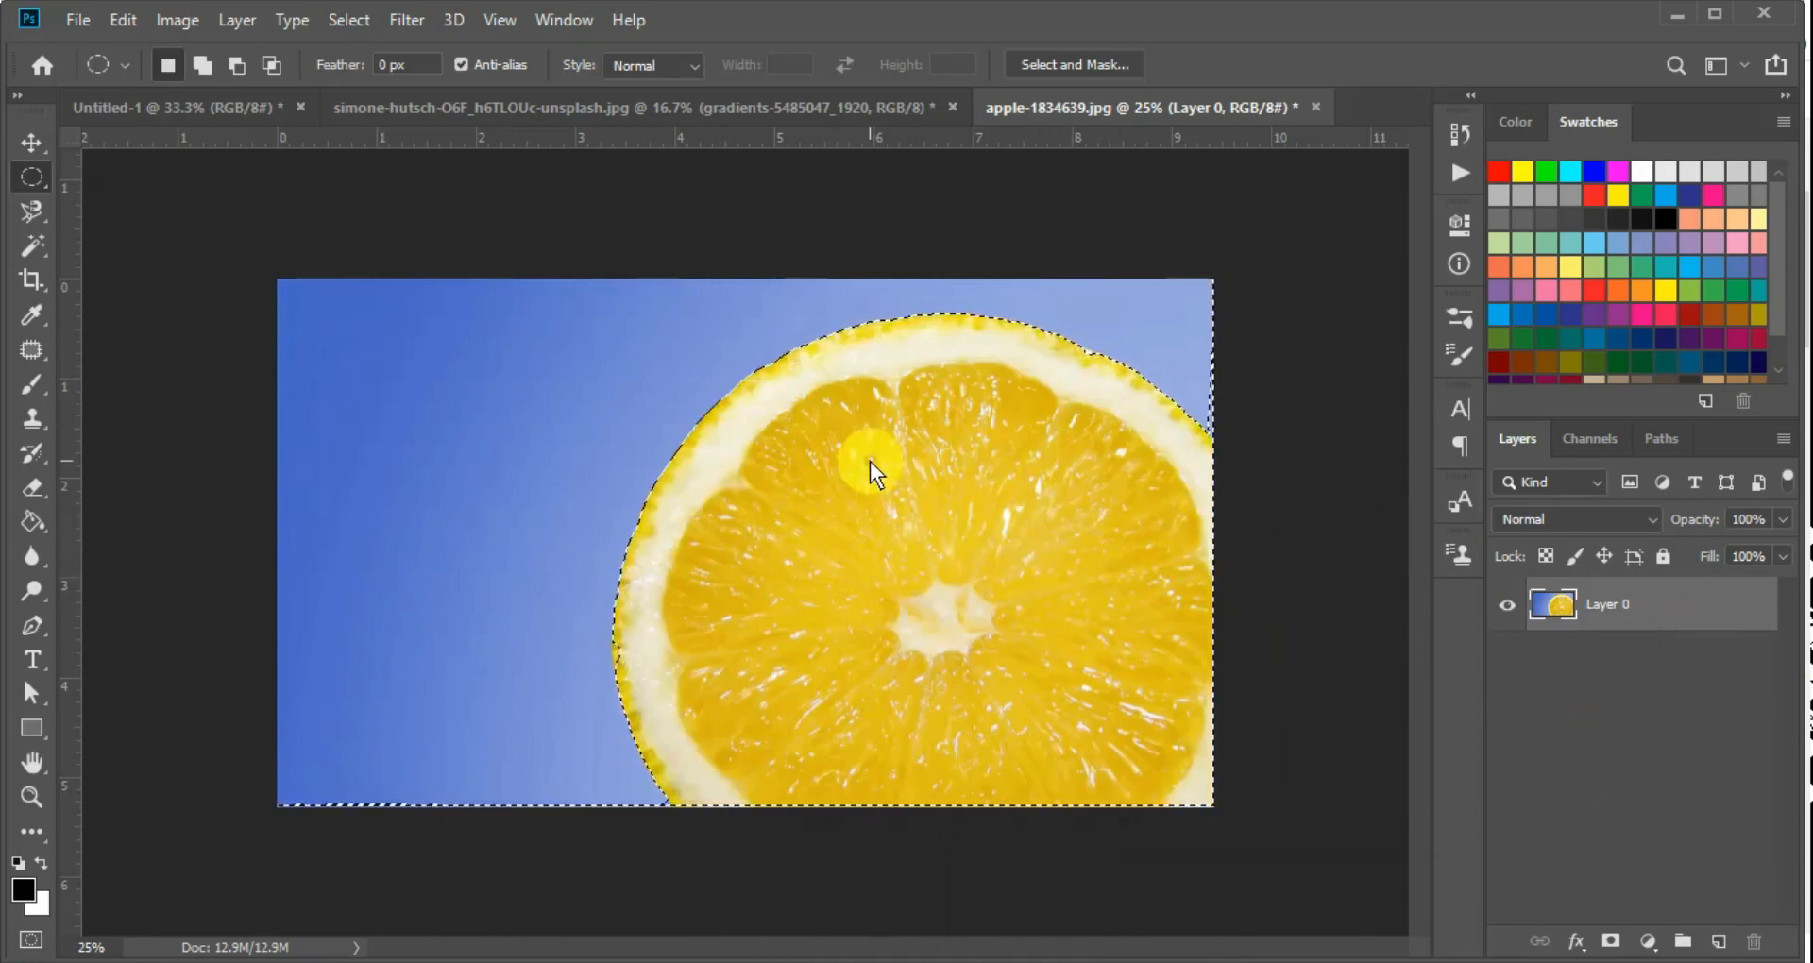
Try Layer Via Copy on the selected lemon slice and undo it
right_click(1046, 517)
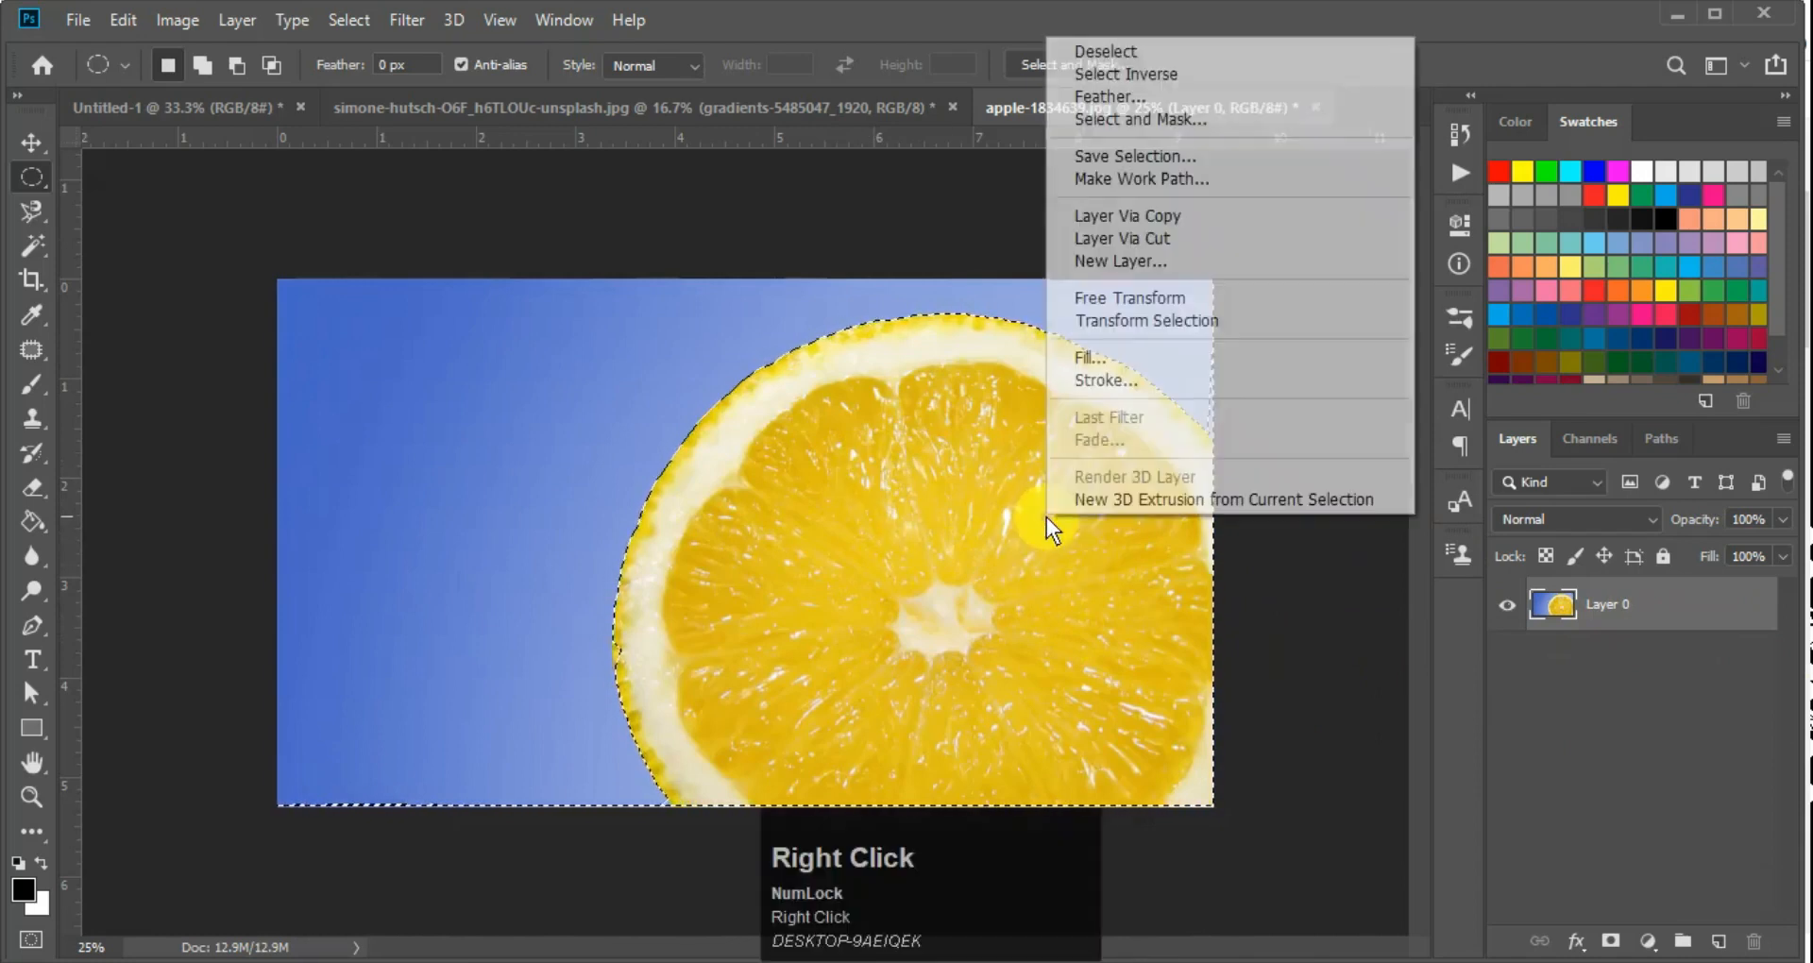
click(1127, 217)
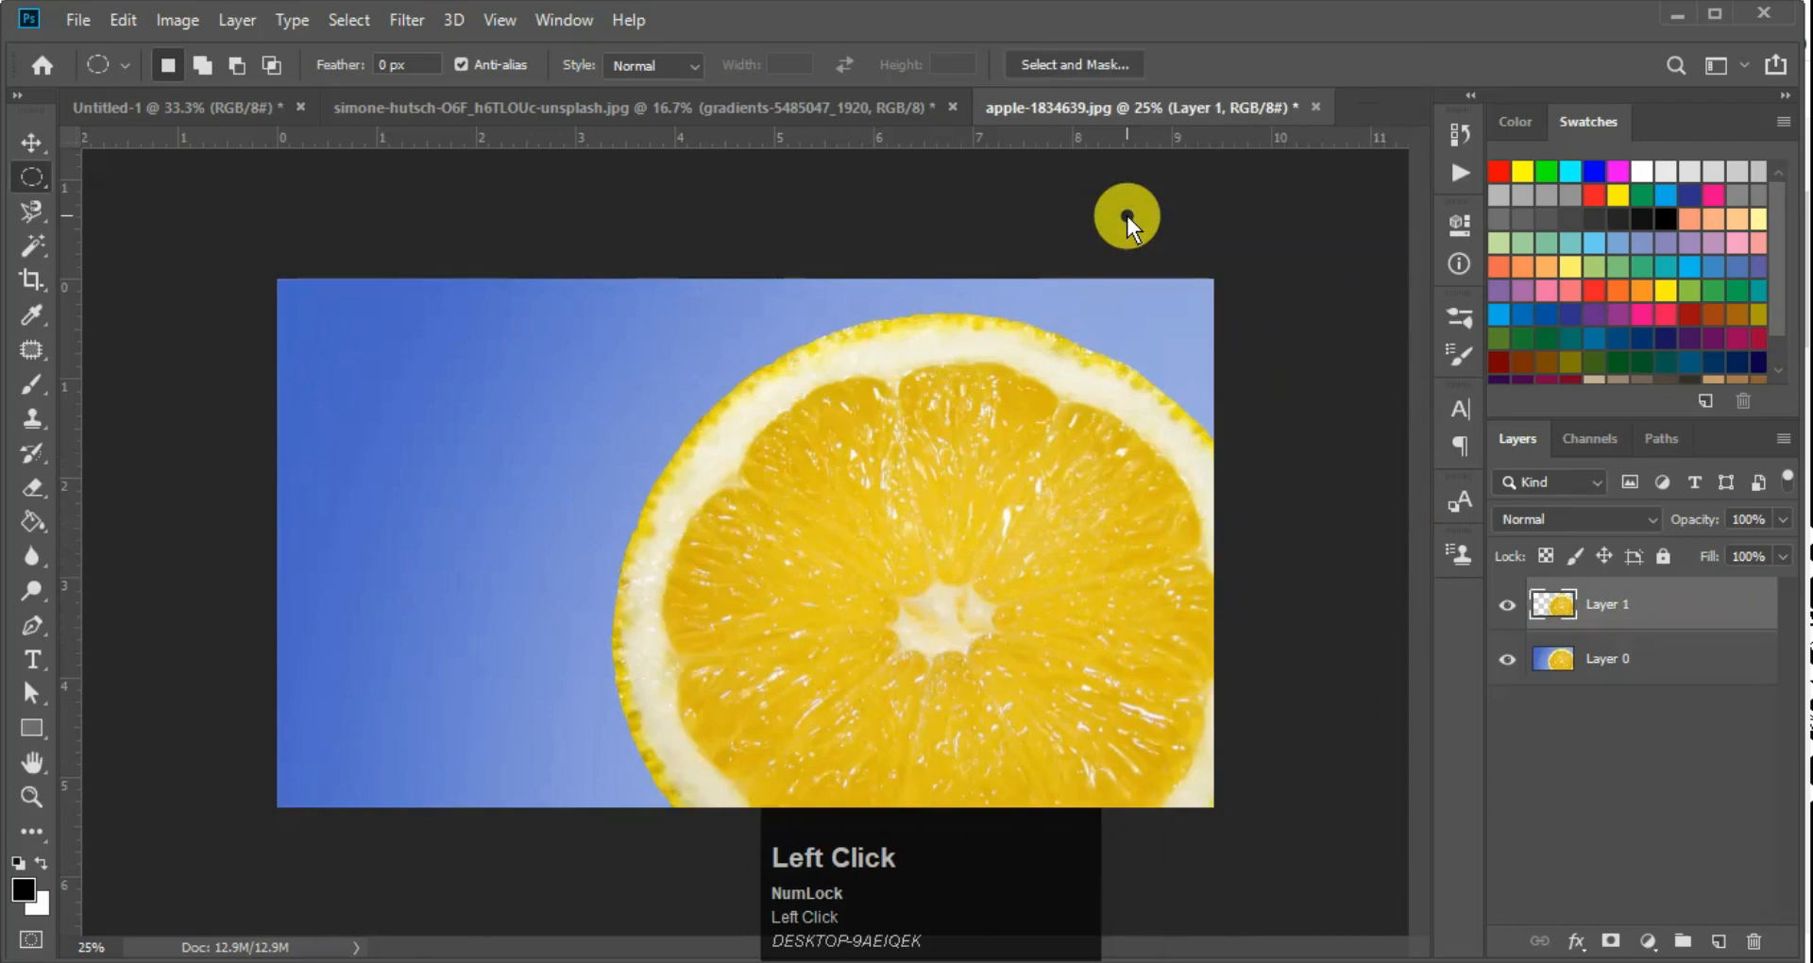
key(ctrl+z)
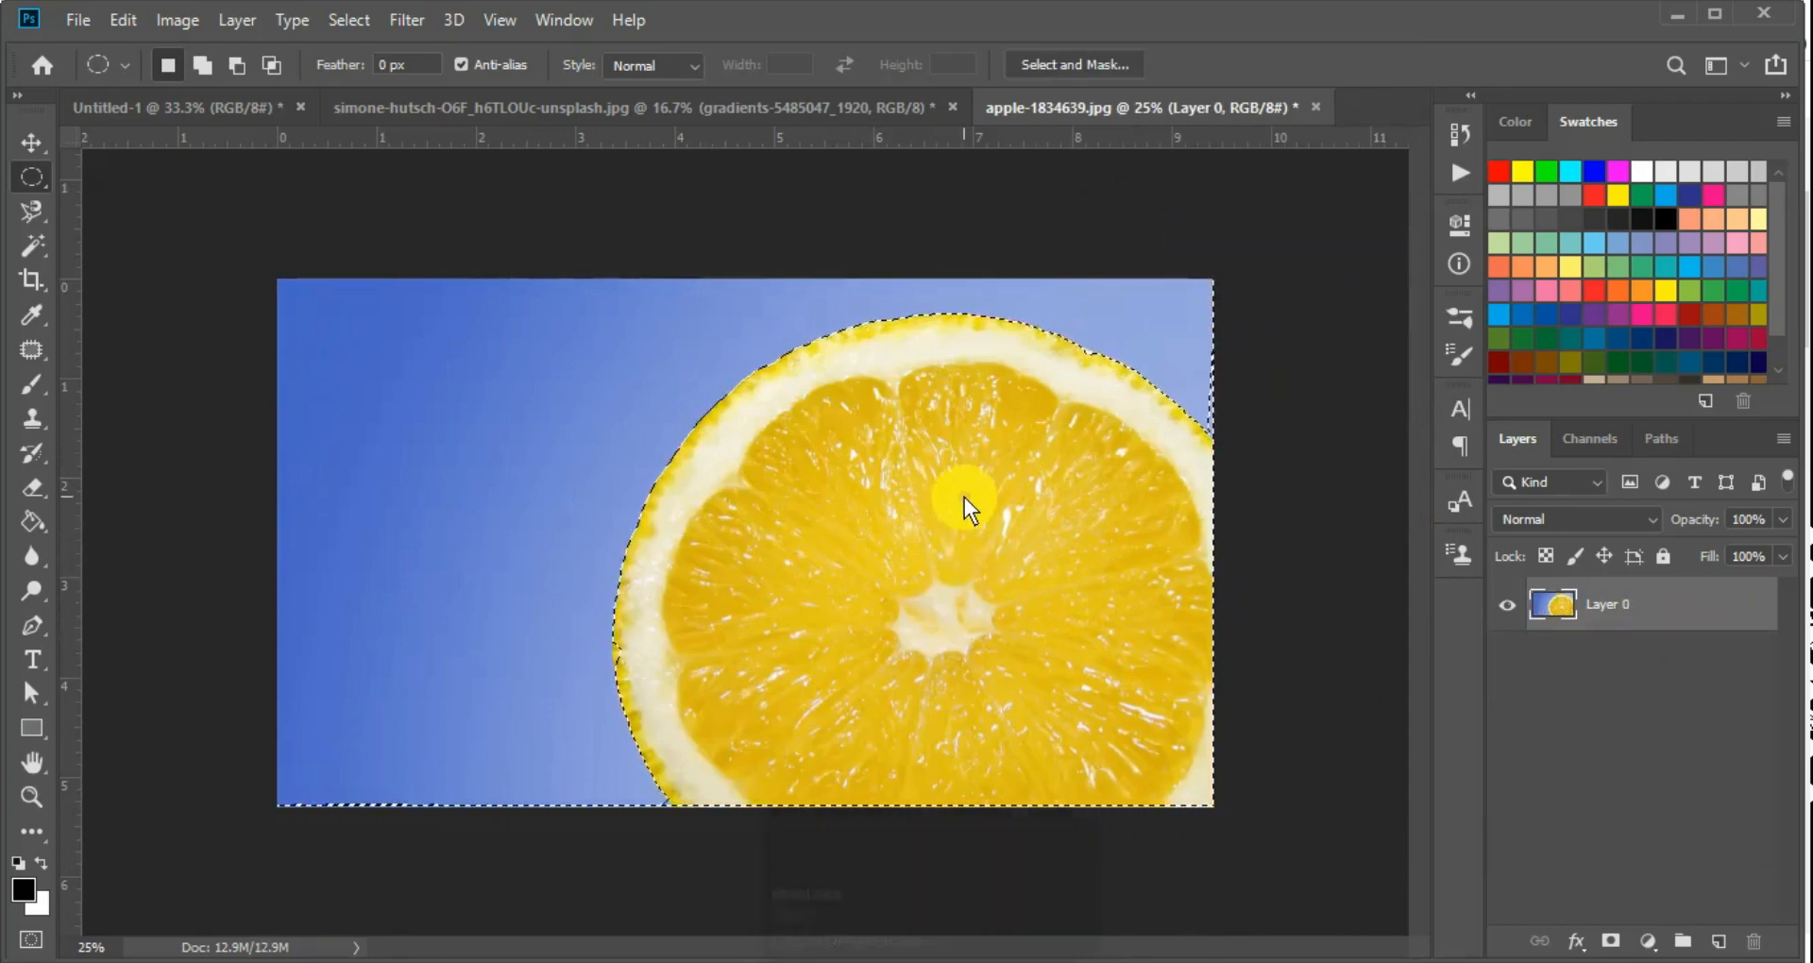
Copy the selected lemon slice to a new layer, check the cut-out with Layer 0 hidden, and undo the copy
right_click(965, 497)
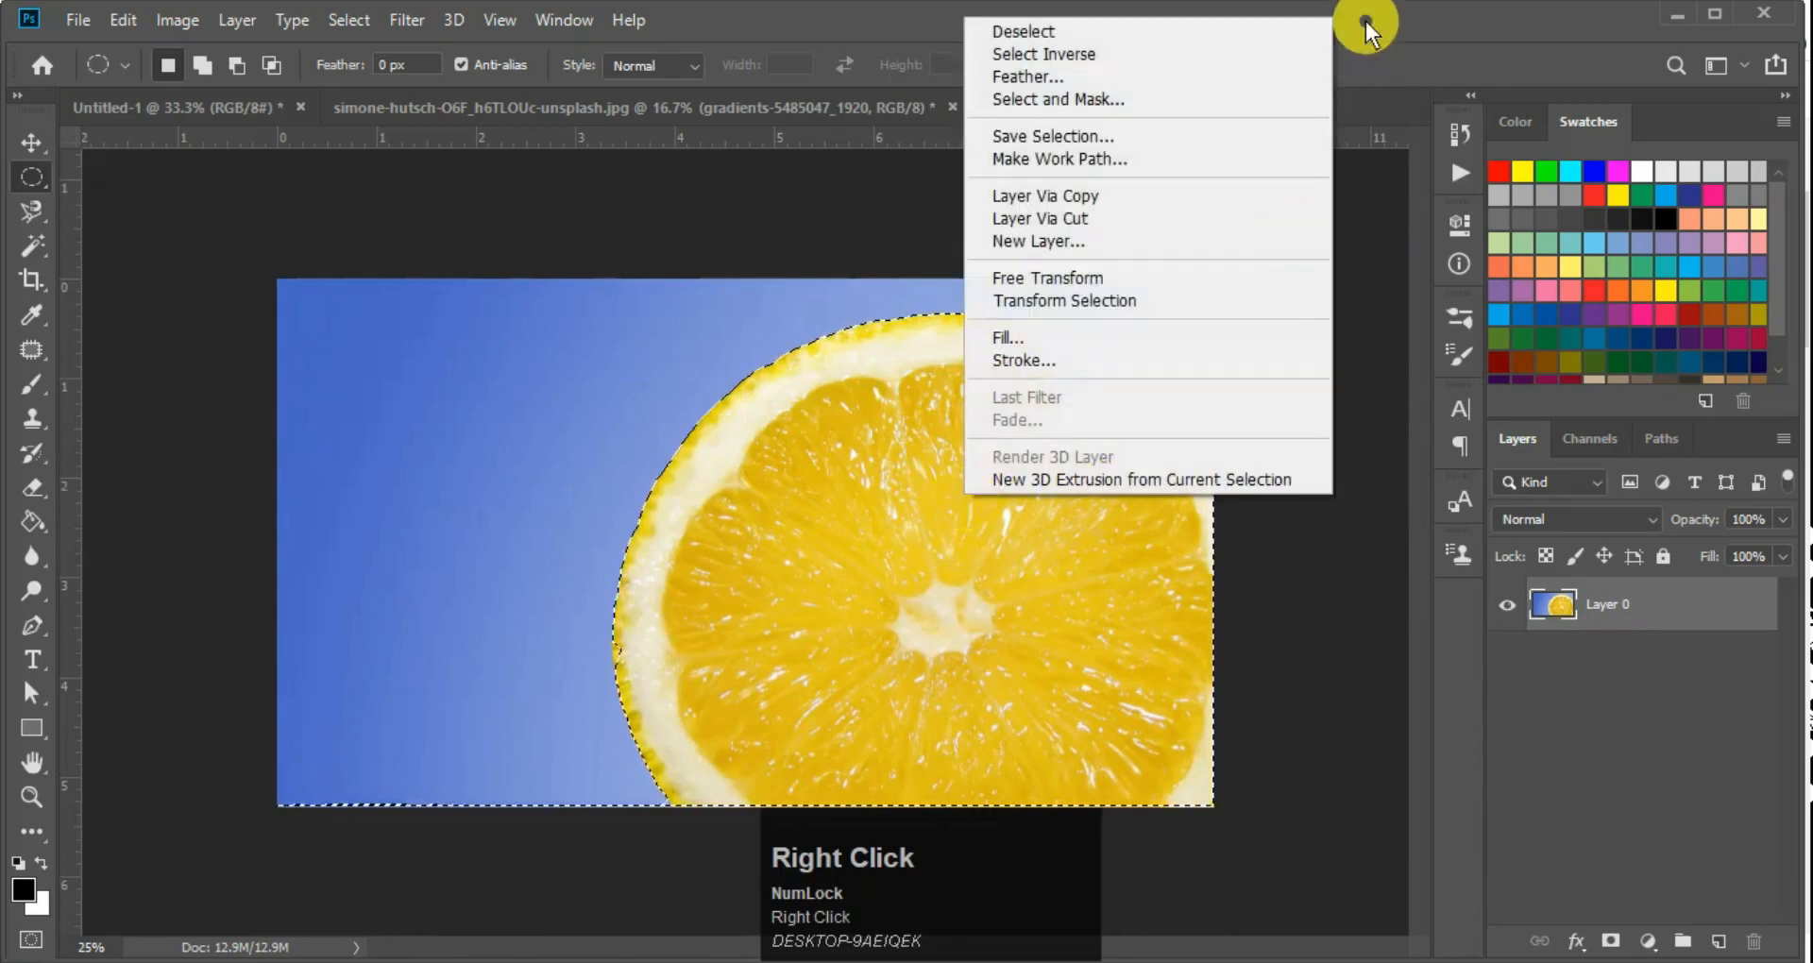
click(1066, 199)
click(1509, 661)
click(1509, 661)
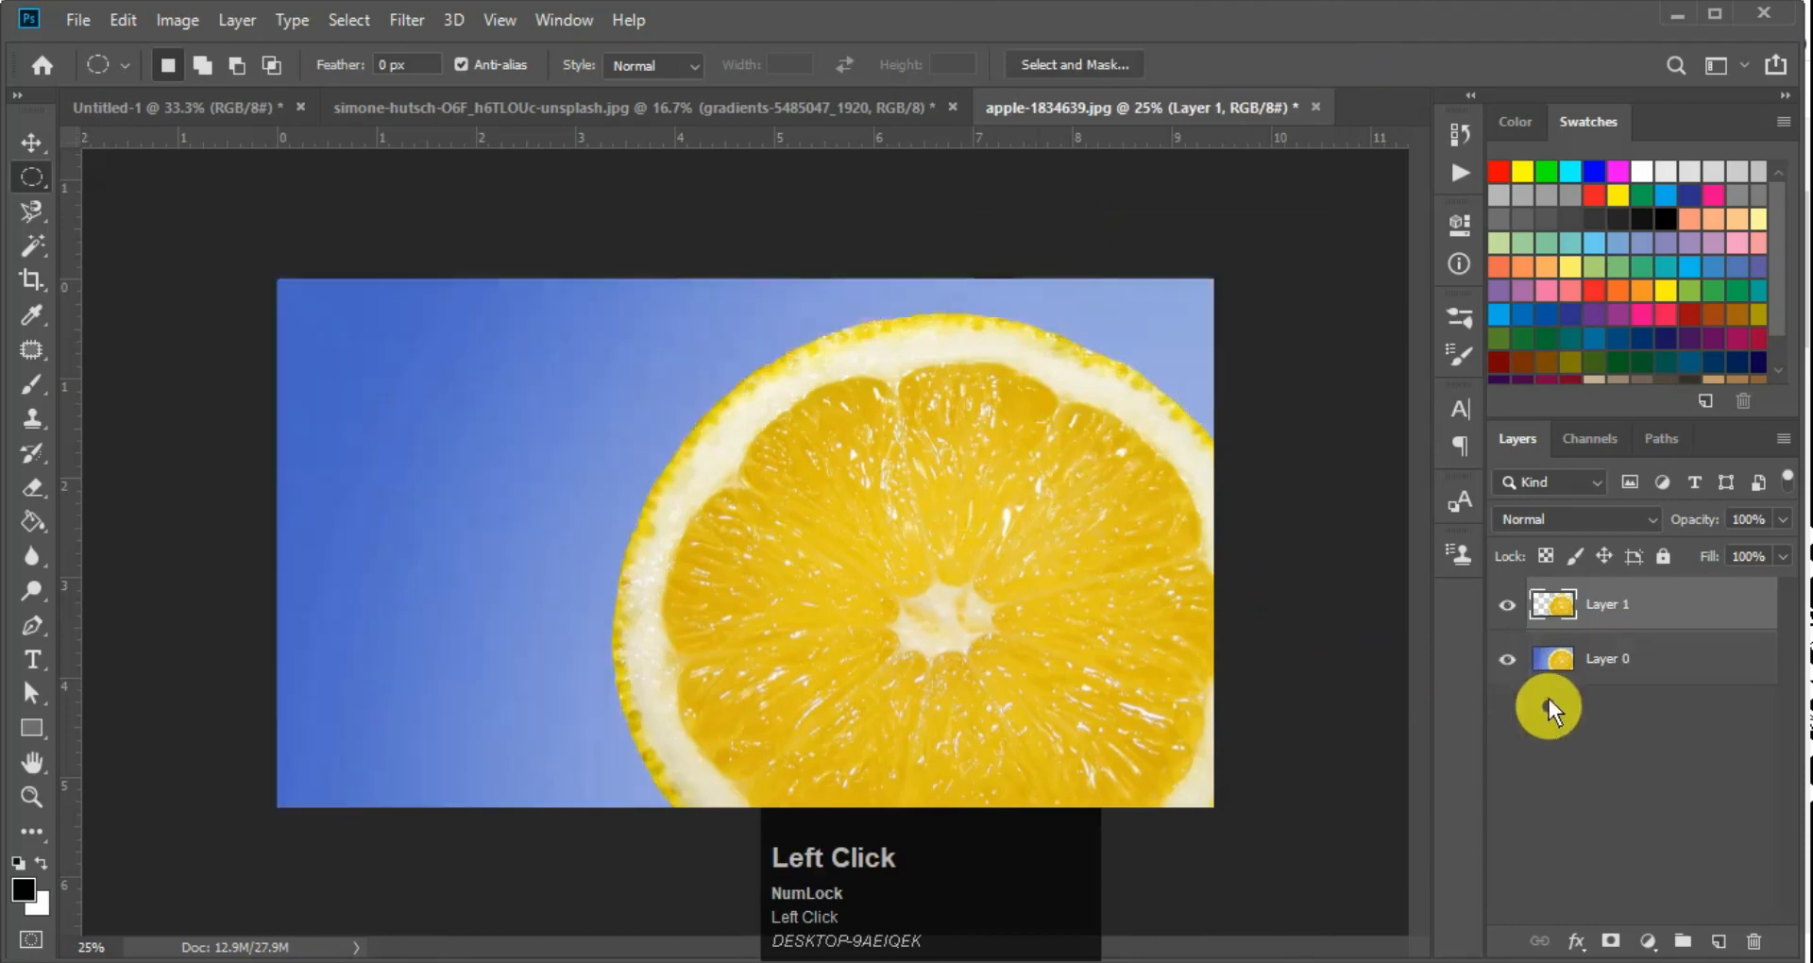
click(1511, 658)
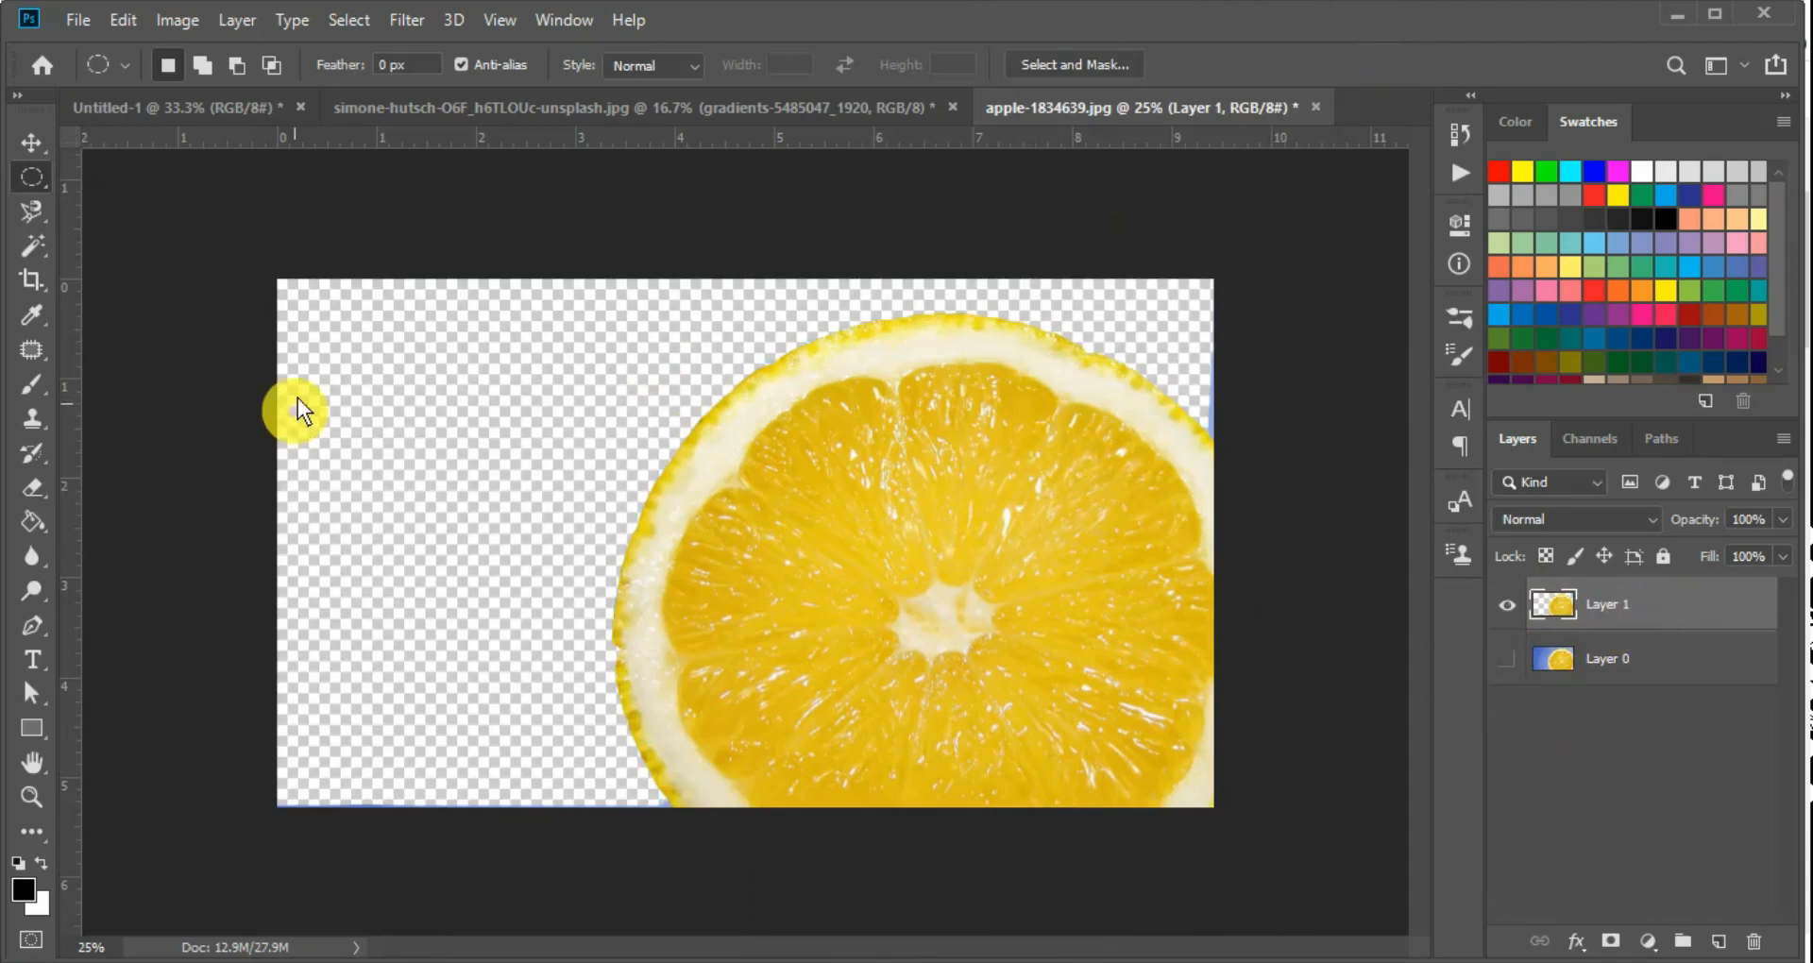
click(1524, 670)
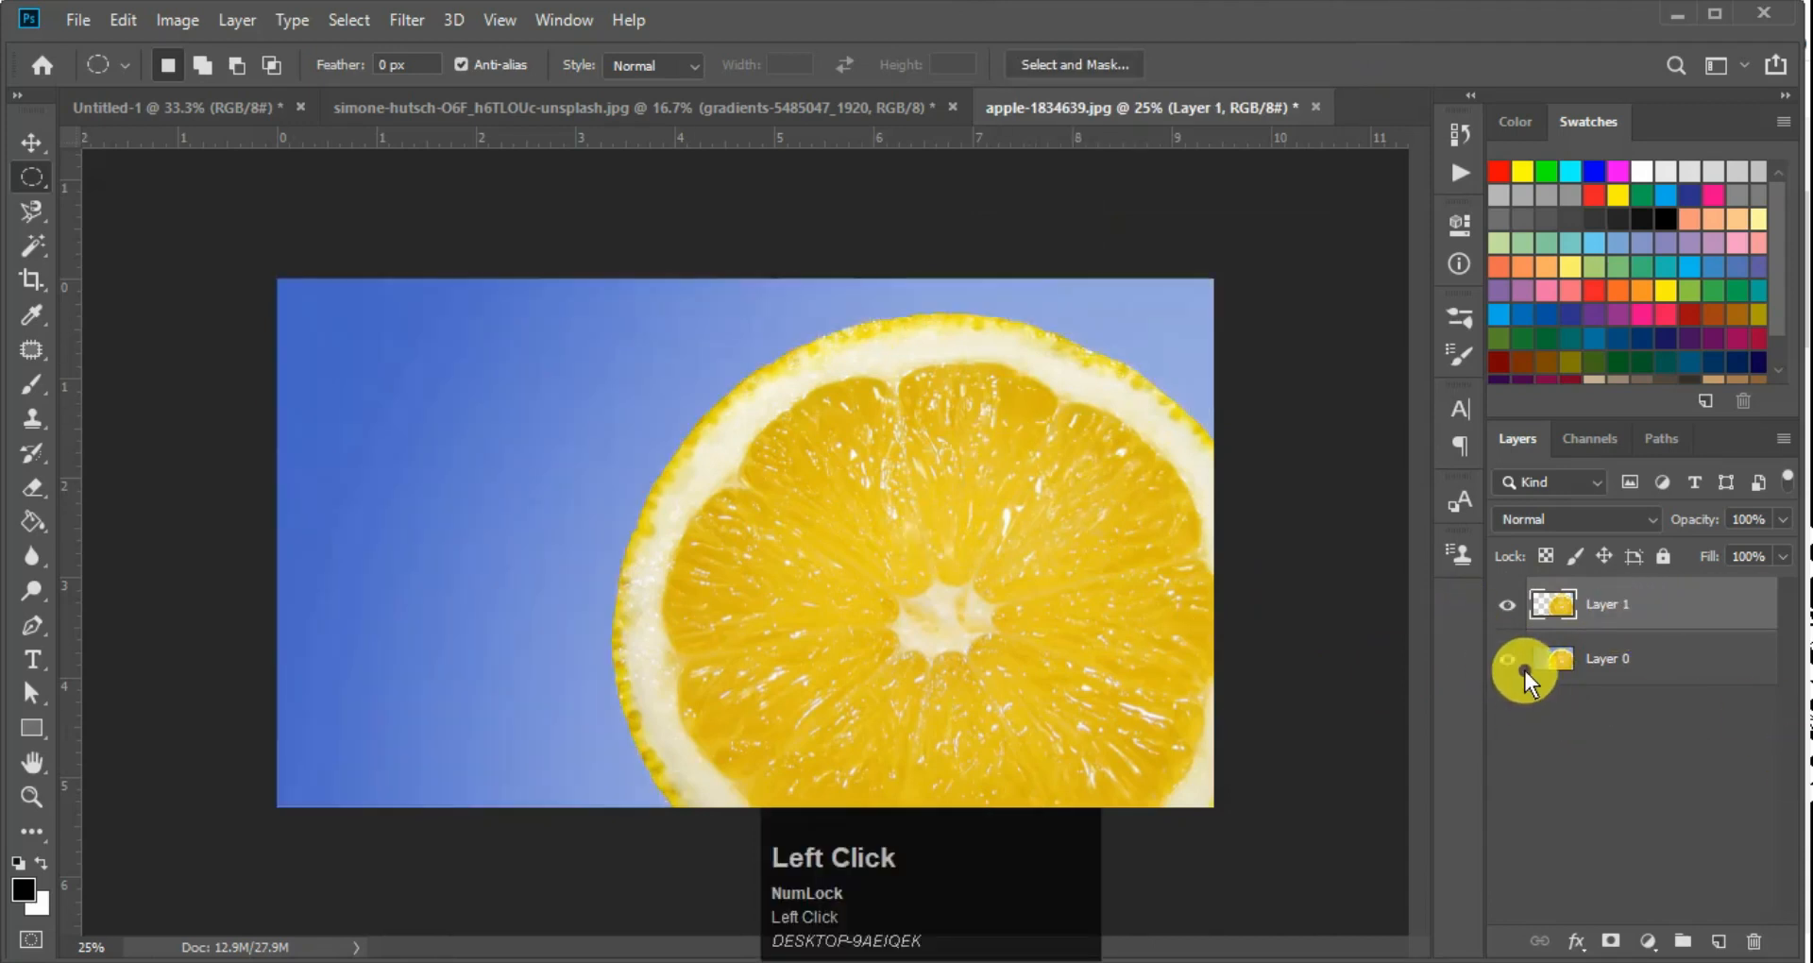
key(ctrl+z)
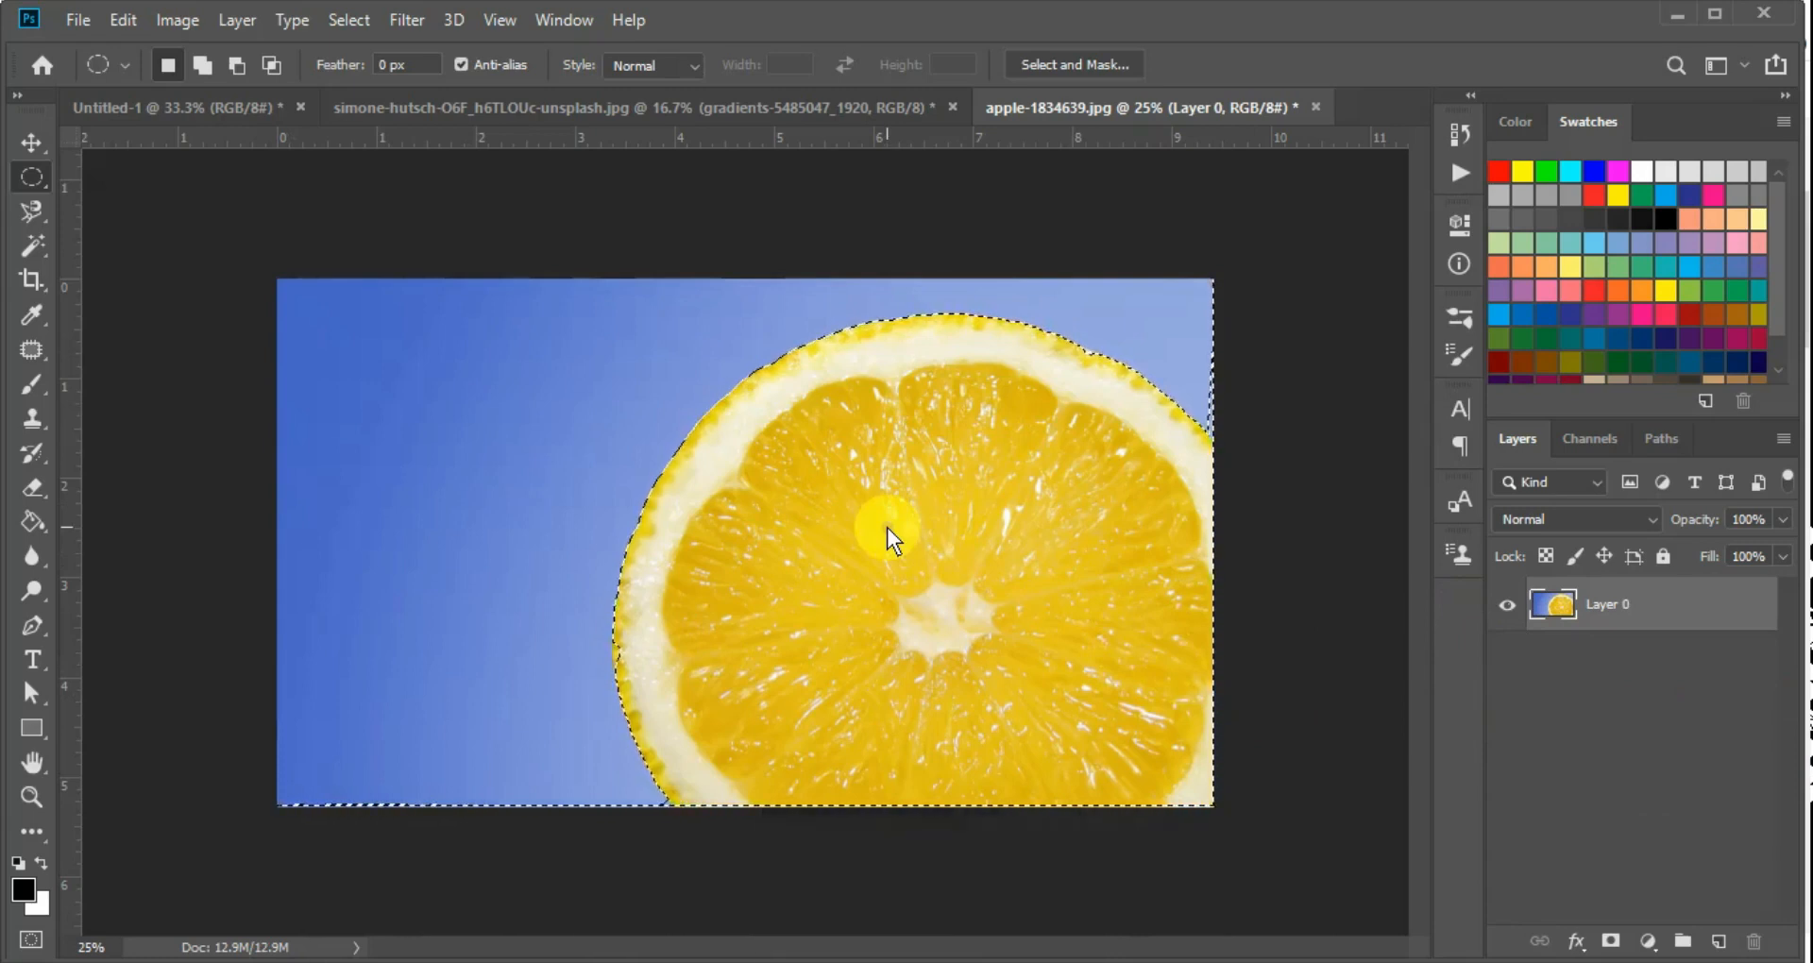
Invert the selection to the blue background, copy it to a new layer, and hide Layer 0
key(ctrl+shift+i)
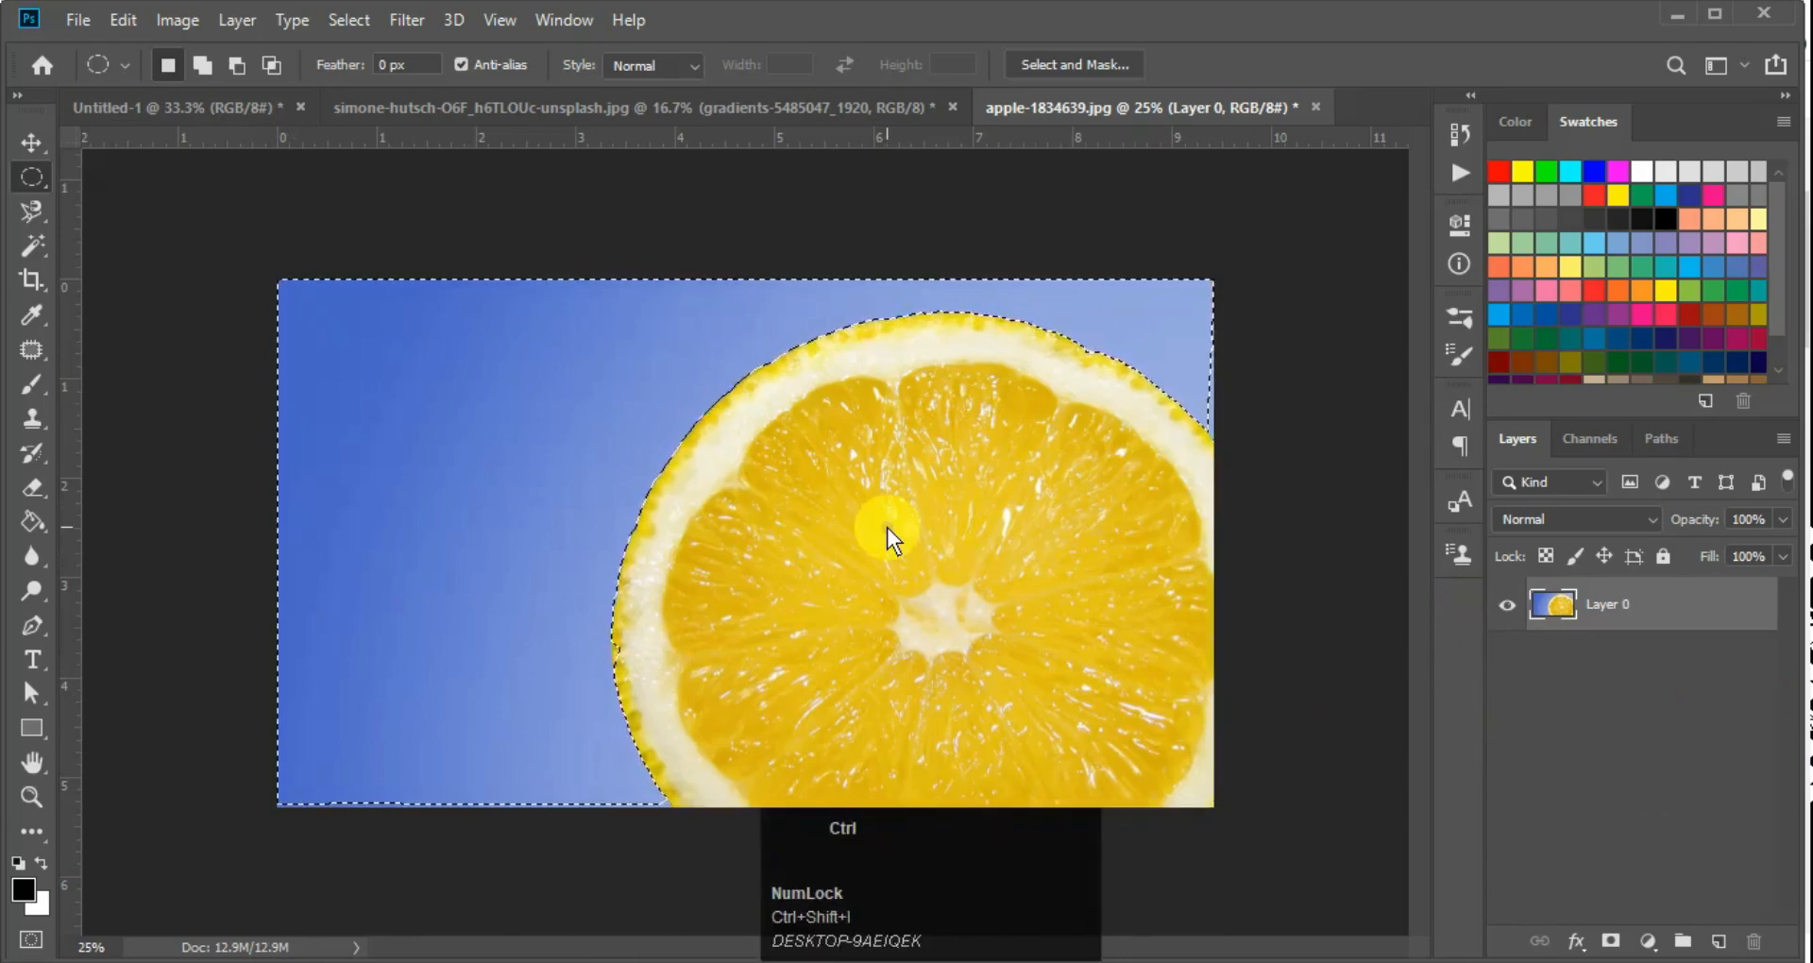
key(ctrl+j)
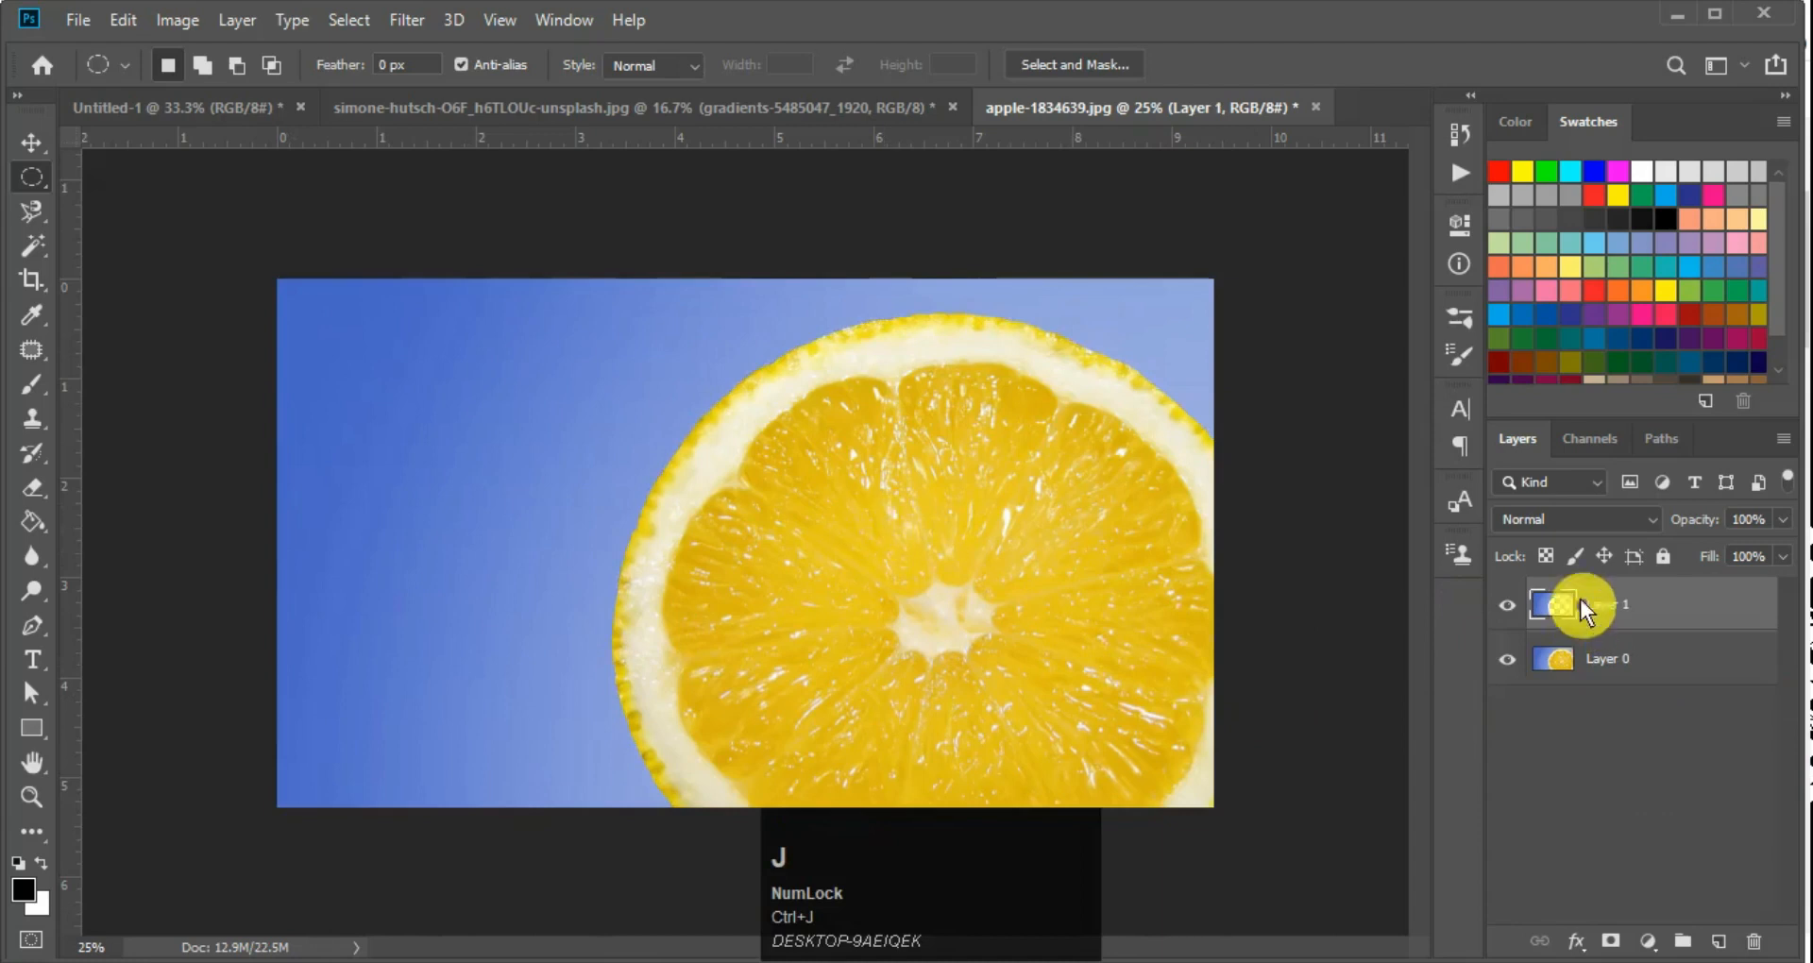
click(1507, 655)
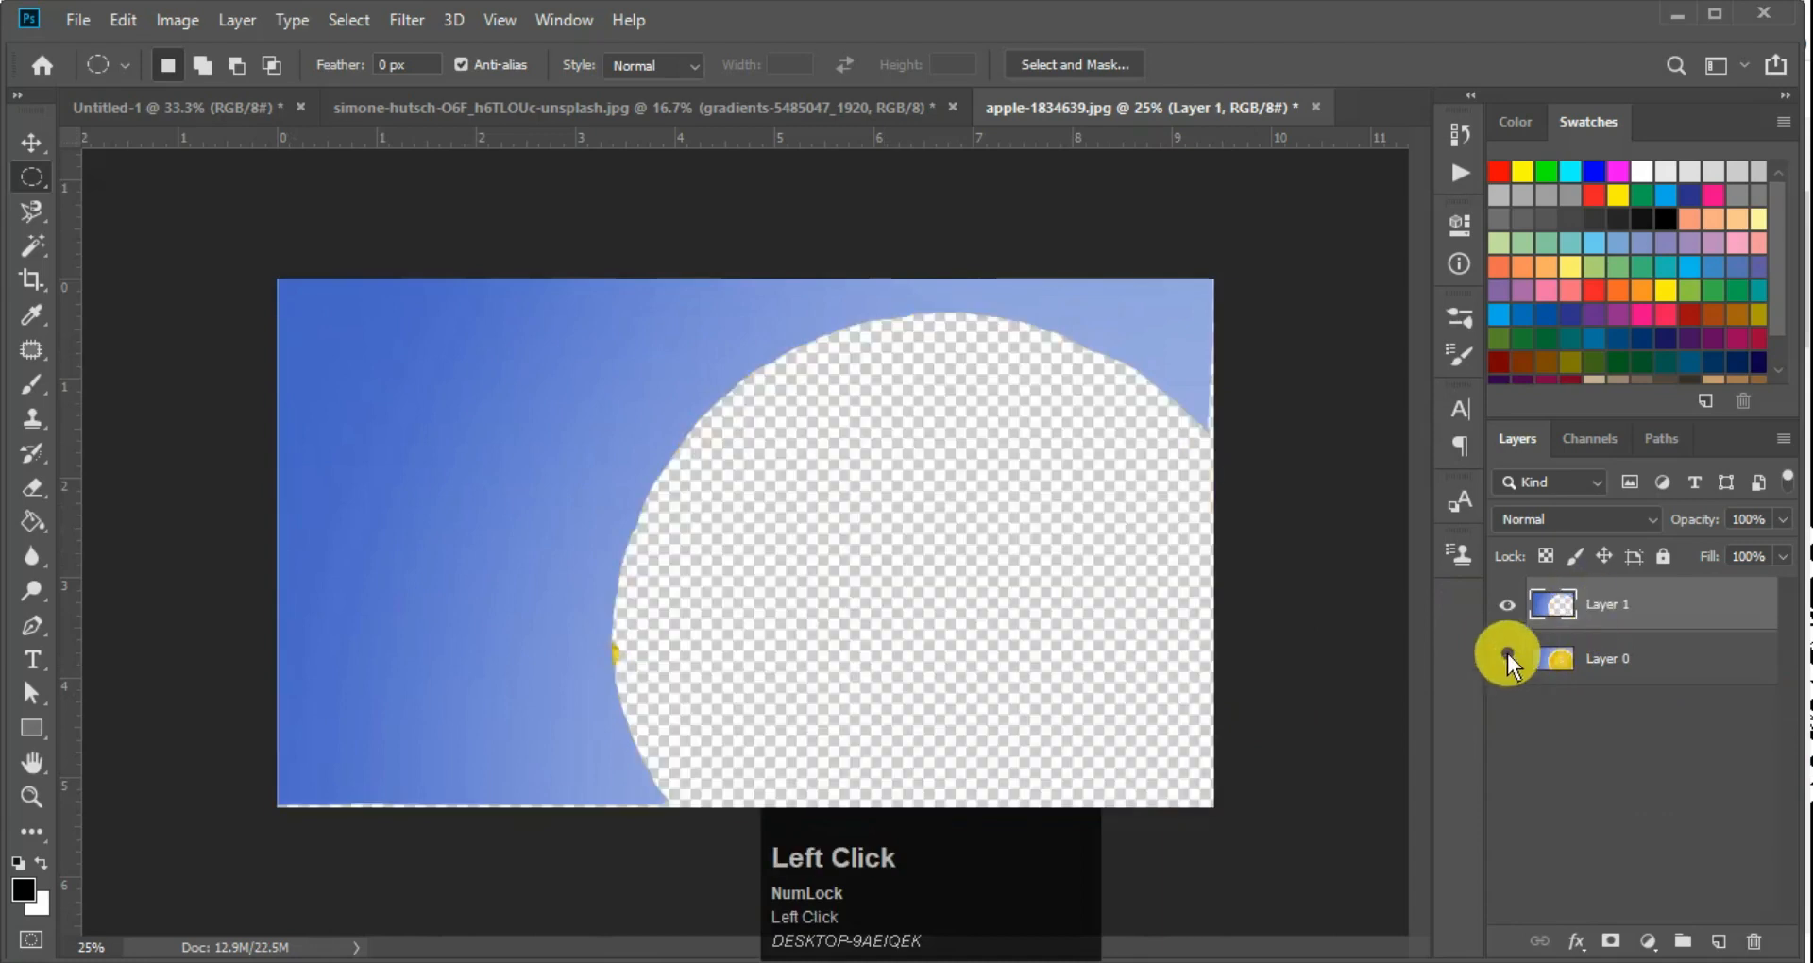
Undo the background copy, invert the selection back to the lemon slice, and try copying it to a new layer before undoing that copy
key(ctrl+z)
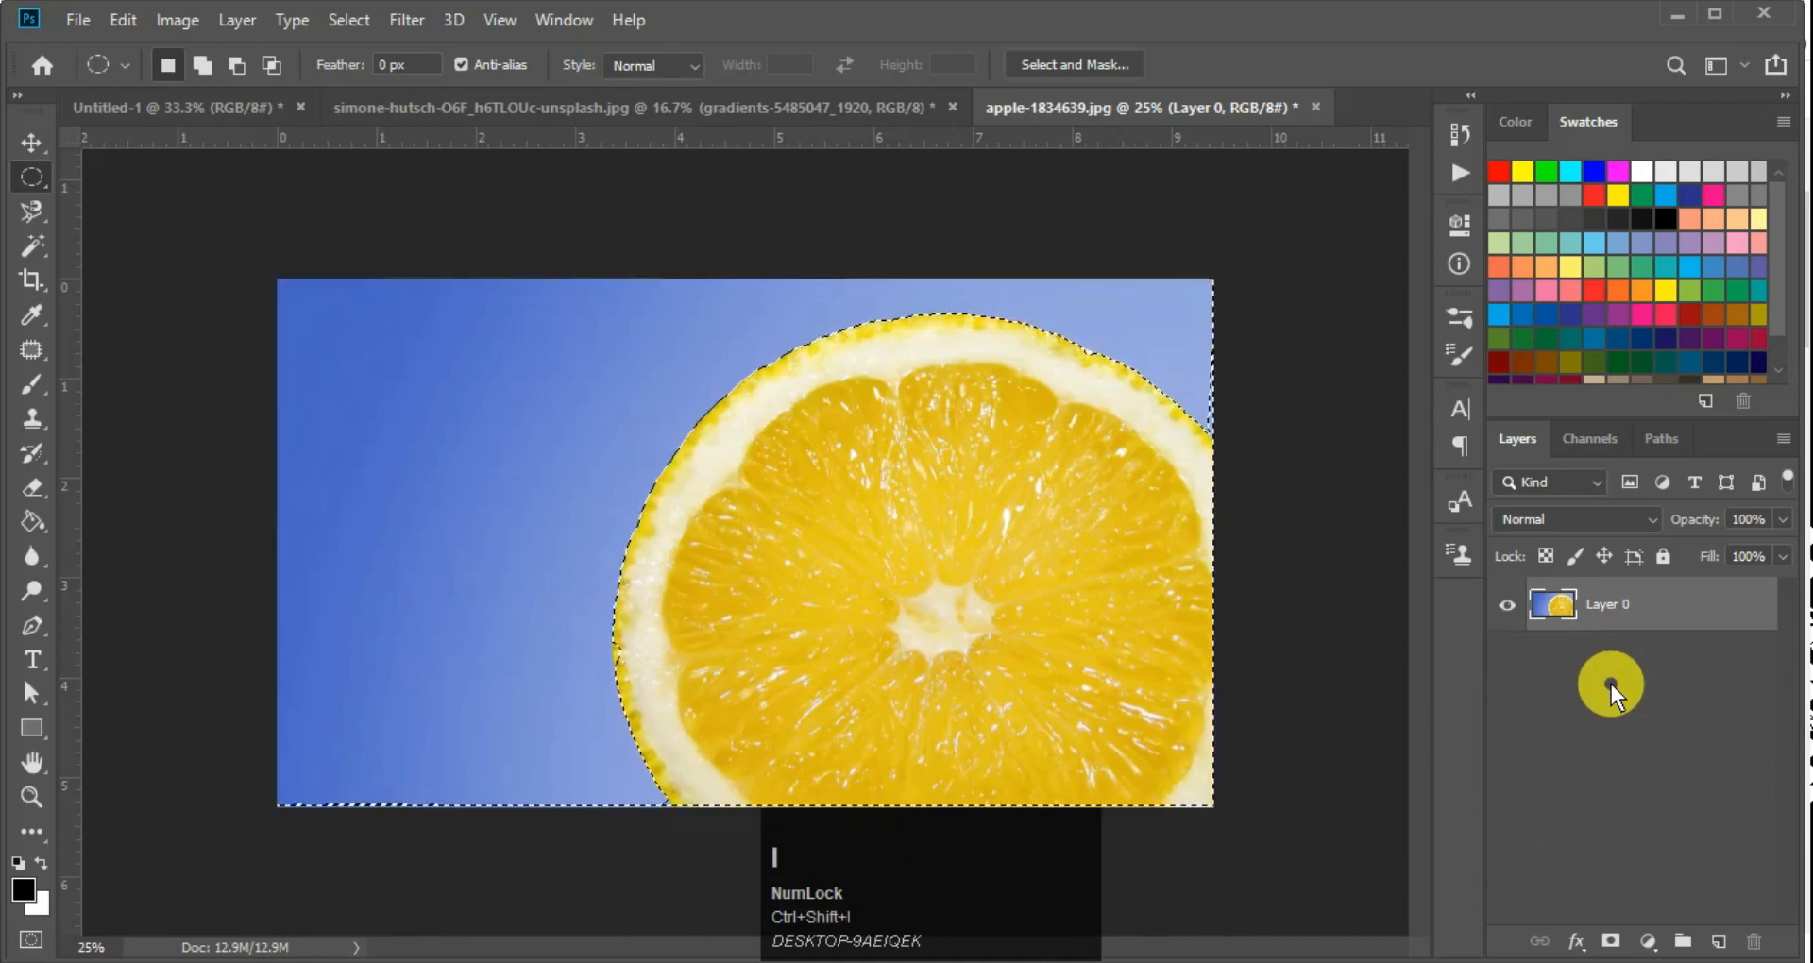
key(ctrl+j)
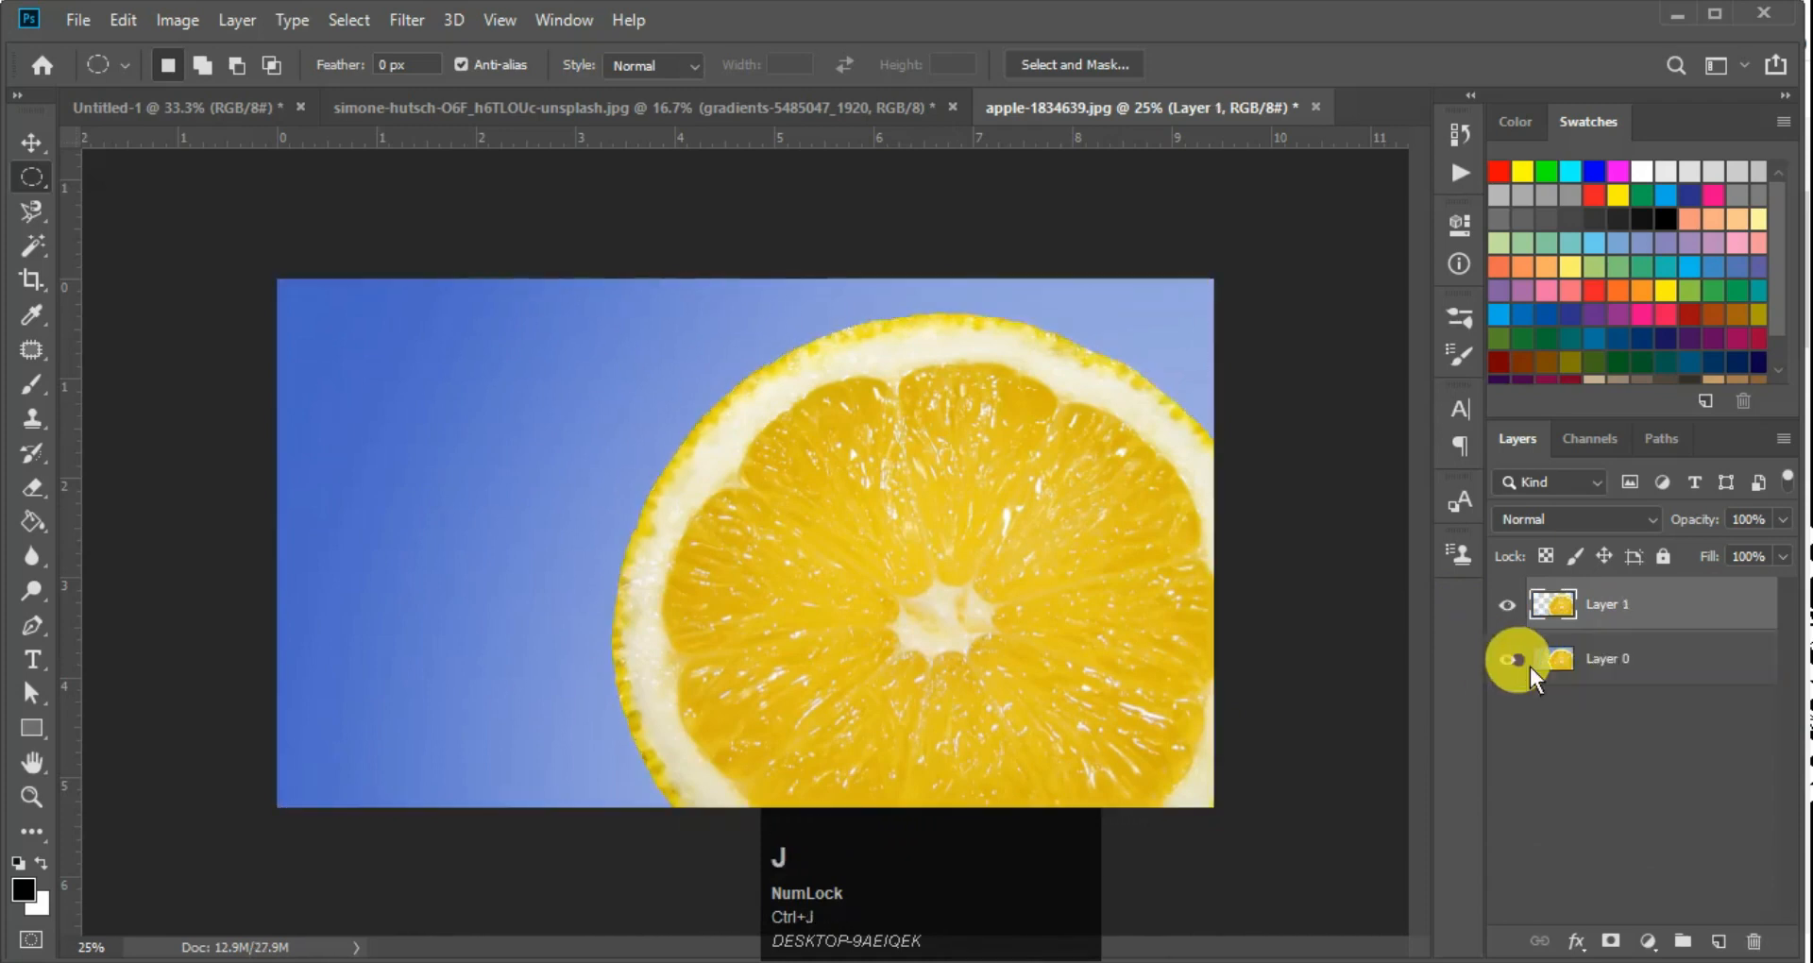
click(1516, 654)
click(1516, 653)
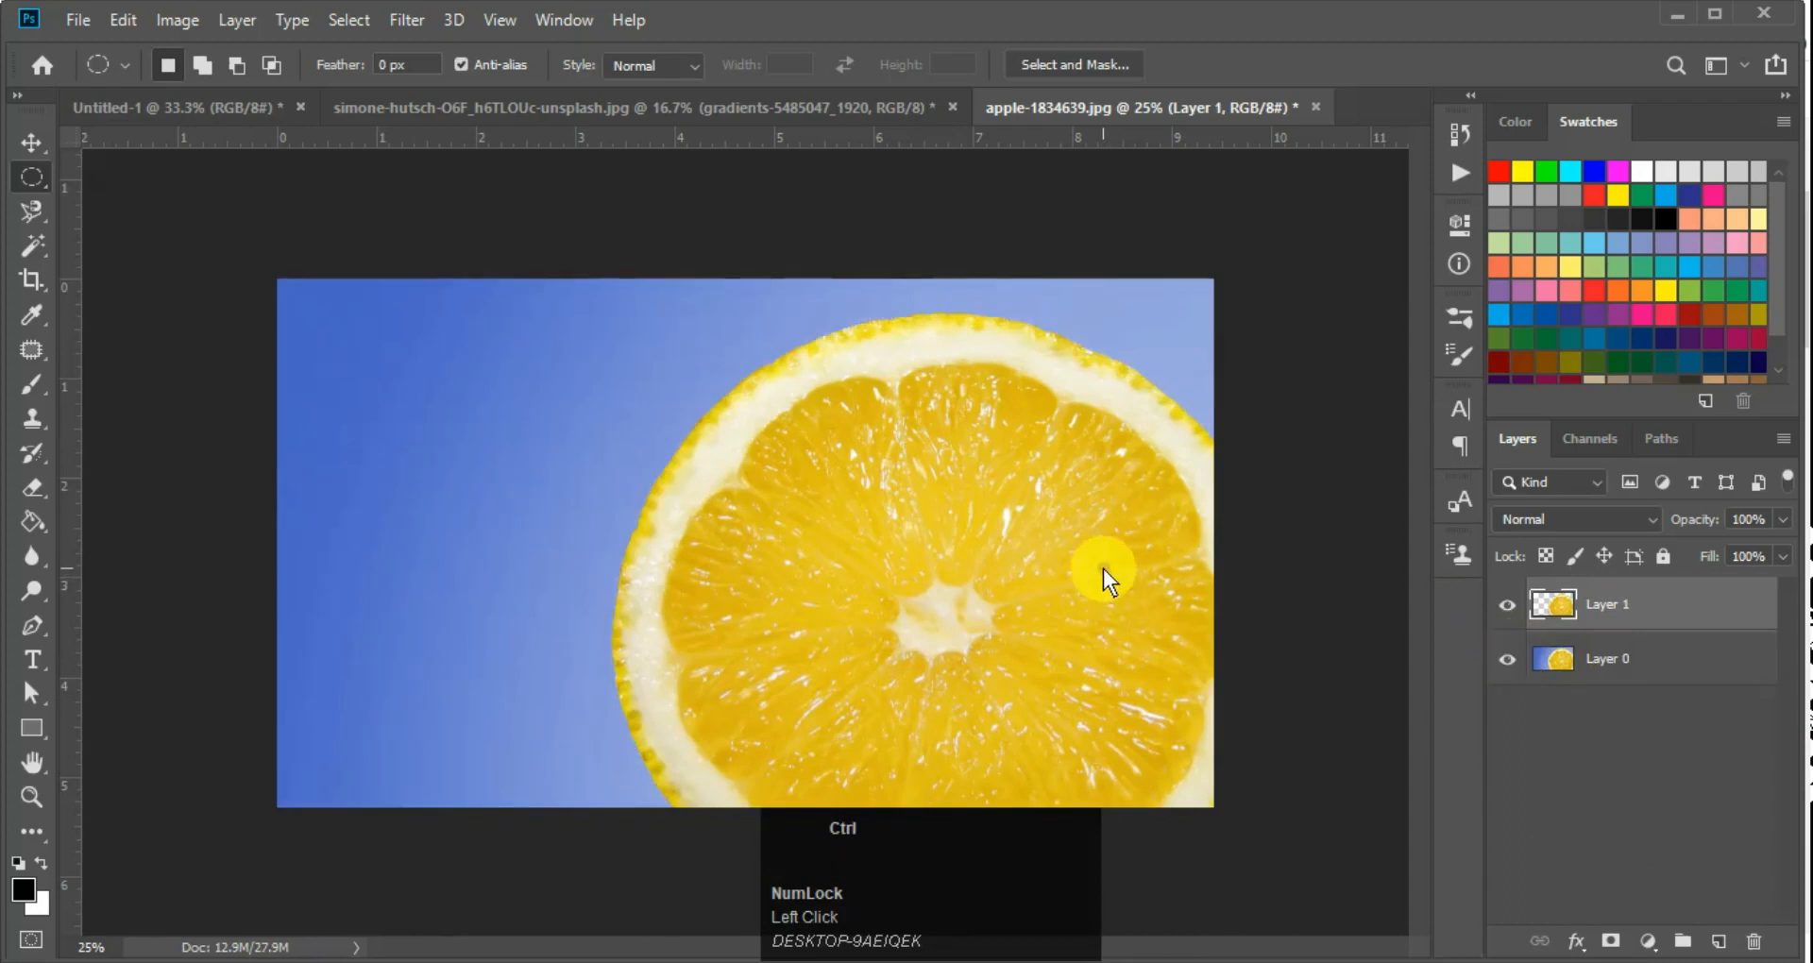
key(ctrl+z)
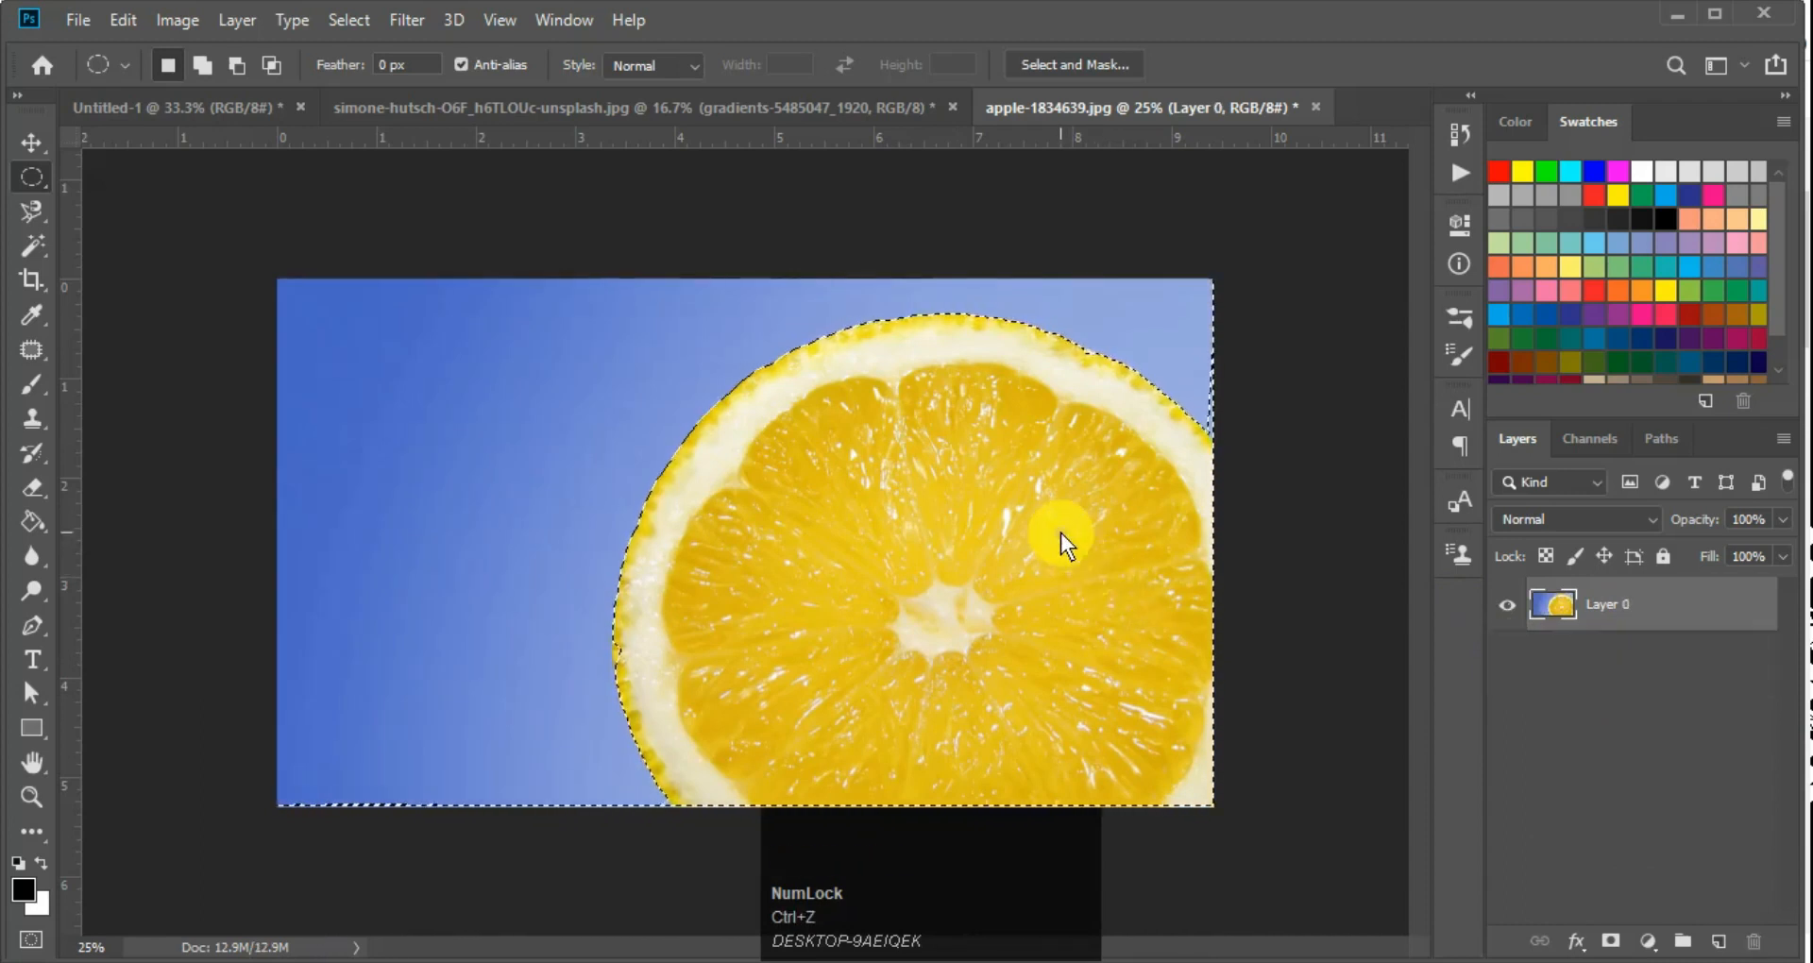
Copy the selected lemon slice to a new layer and hide Layer 0
right_click(1061, 532)
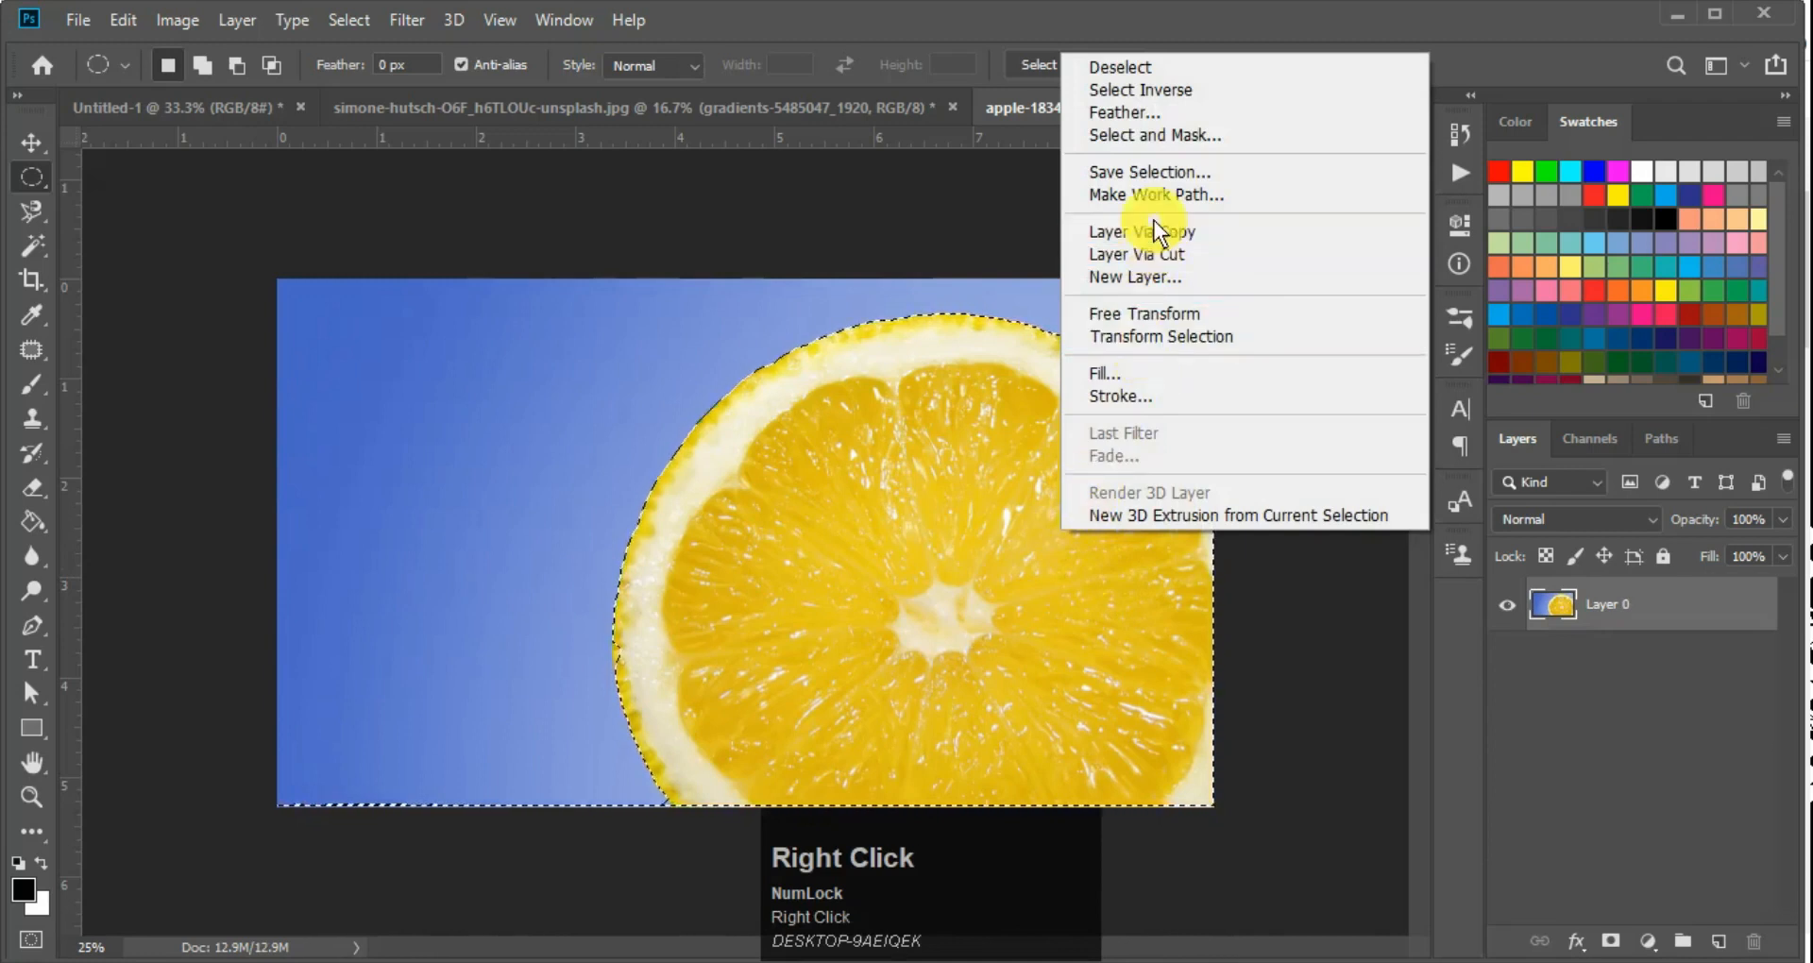
key(Escape)
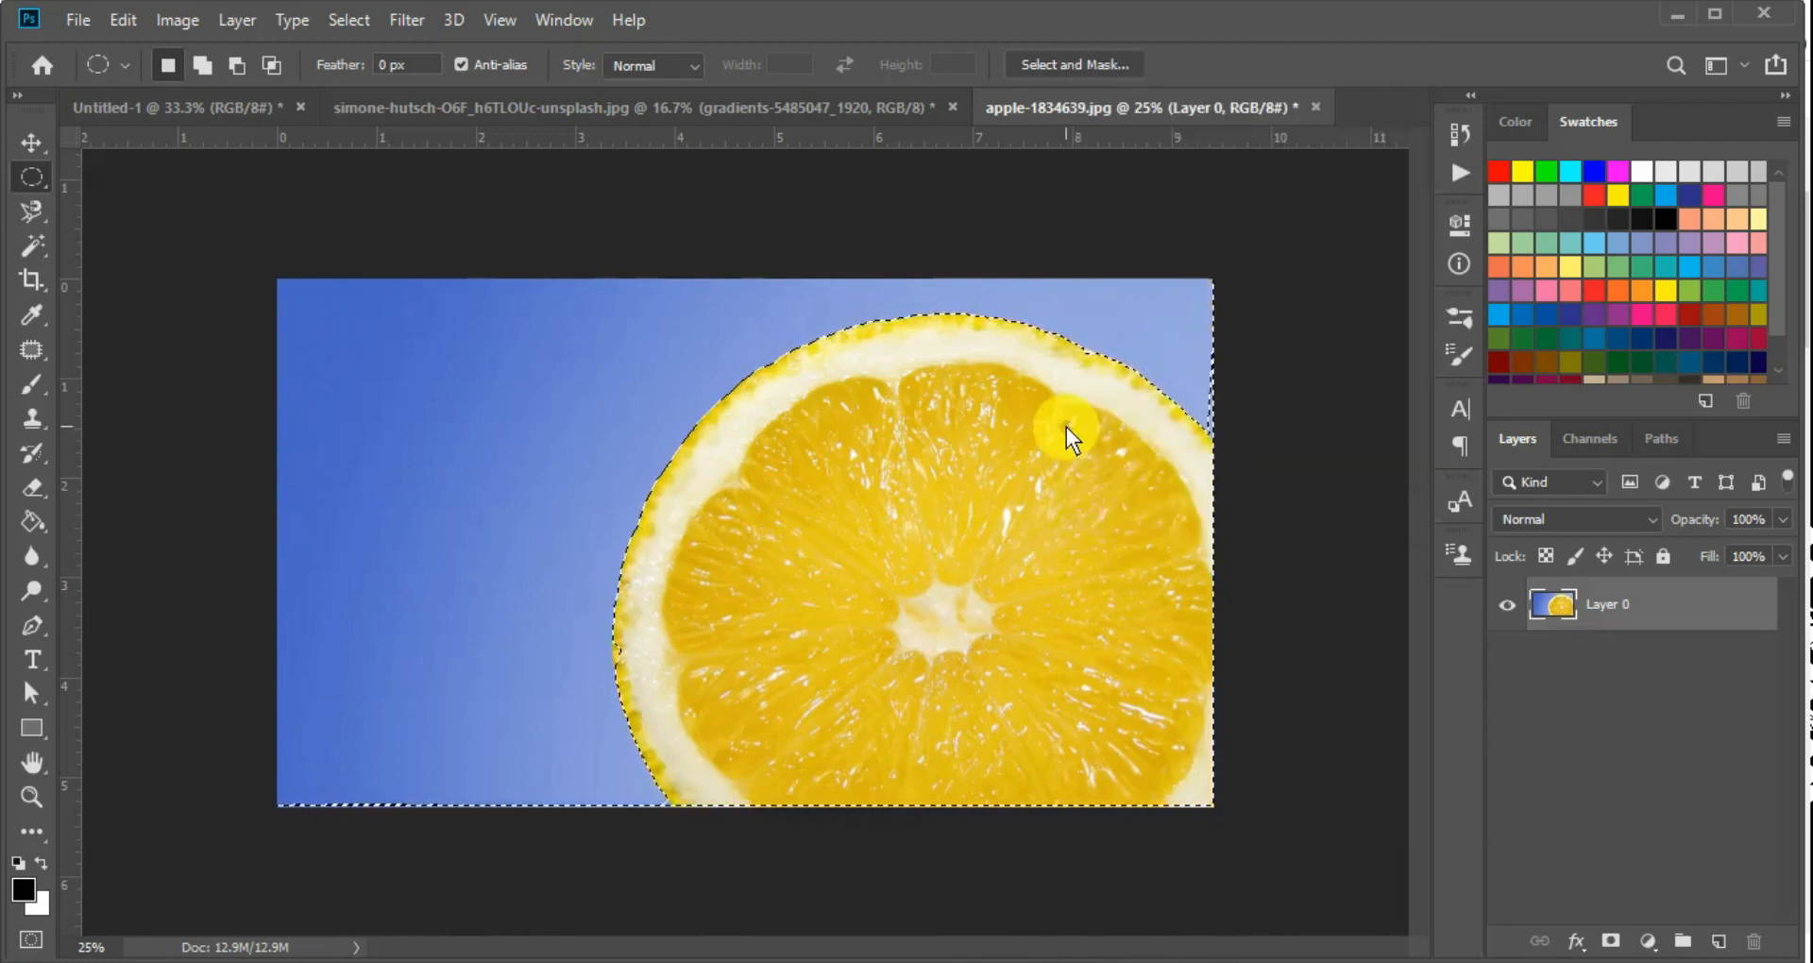
key(ctrl+j)
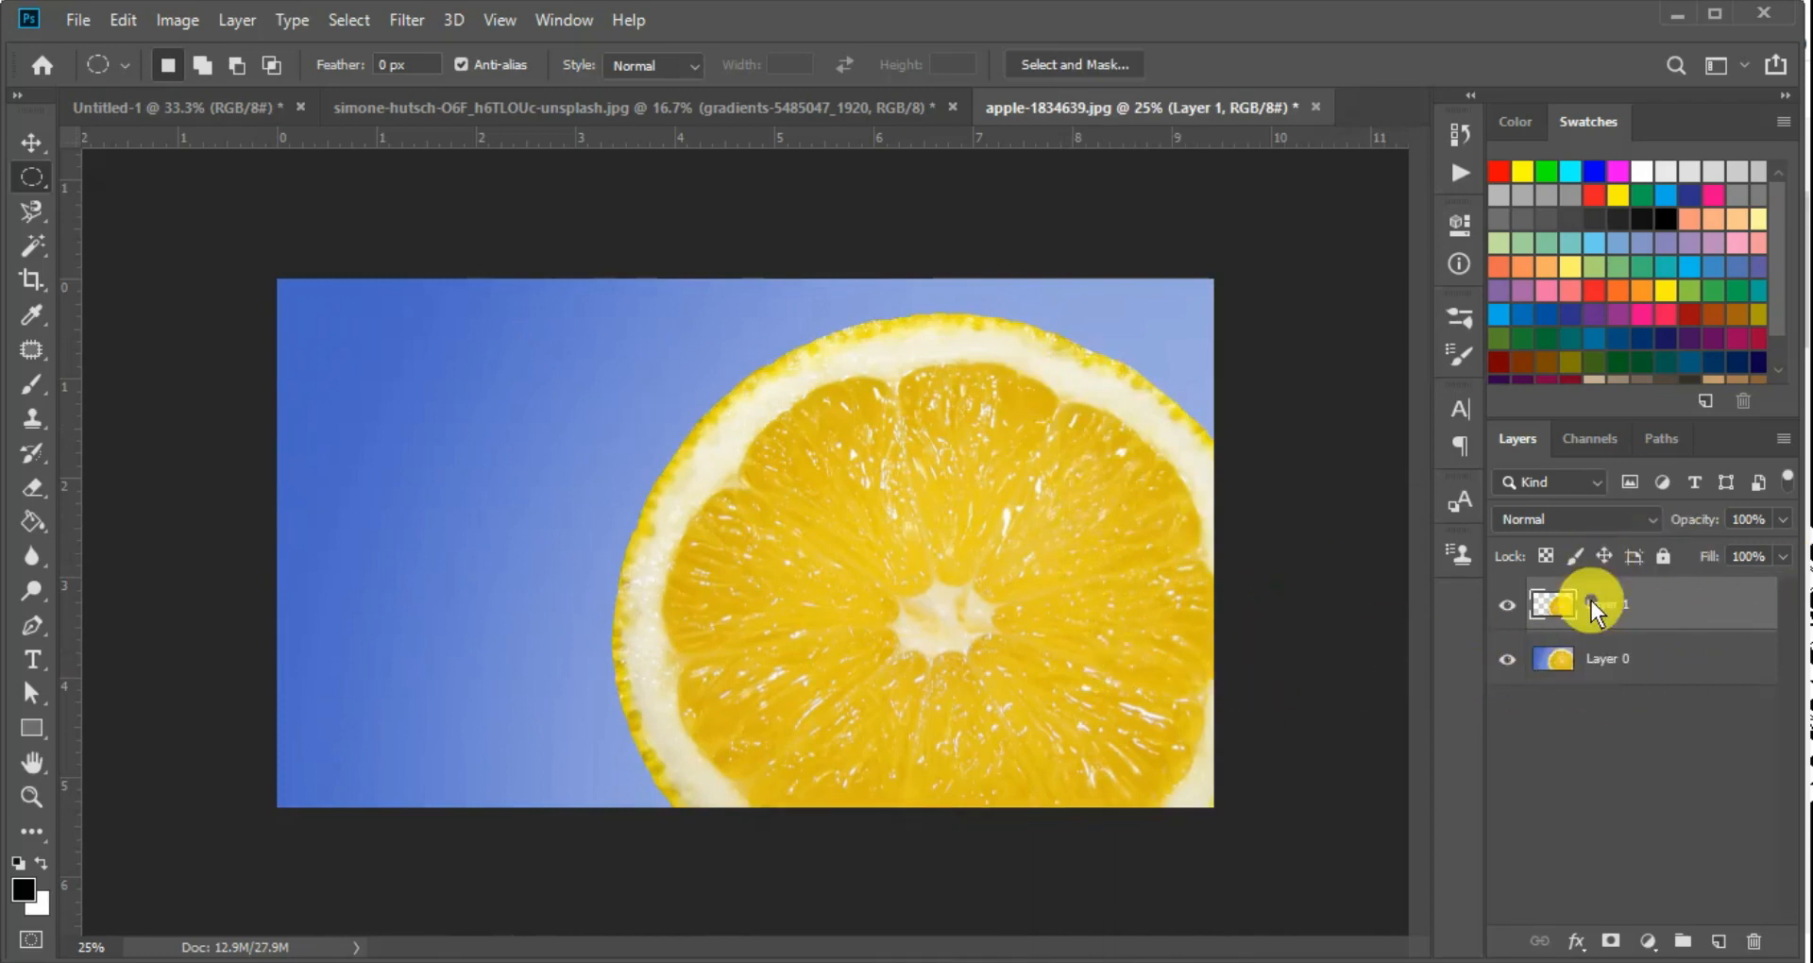
click(1505, 656)
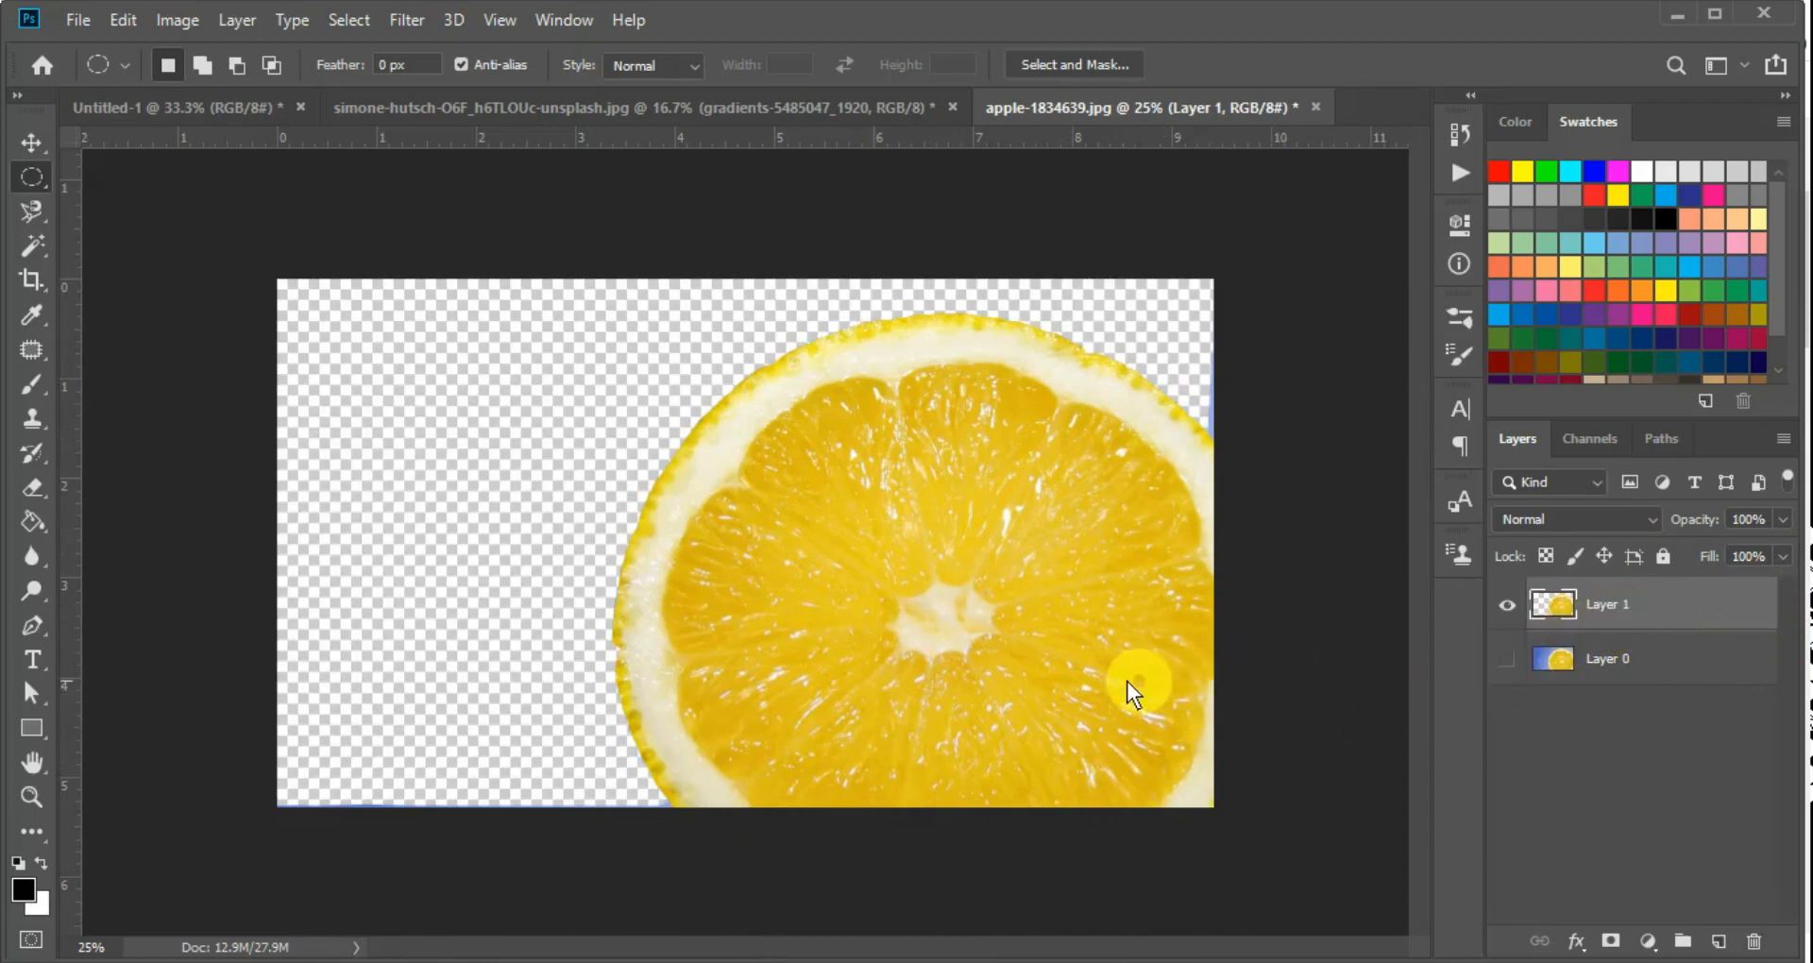
Switch to the Downloads folder in File Explorer and place the sky-717631 image into the lemon document
key(v)
click(992, 954)
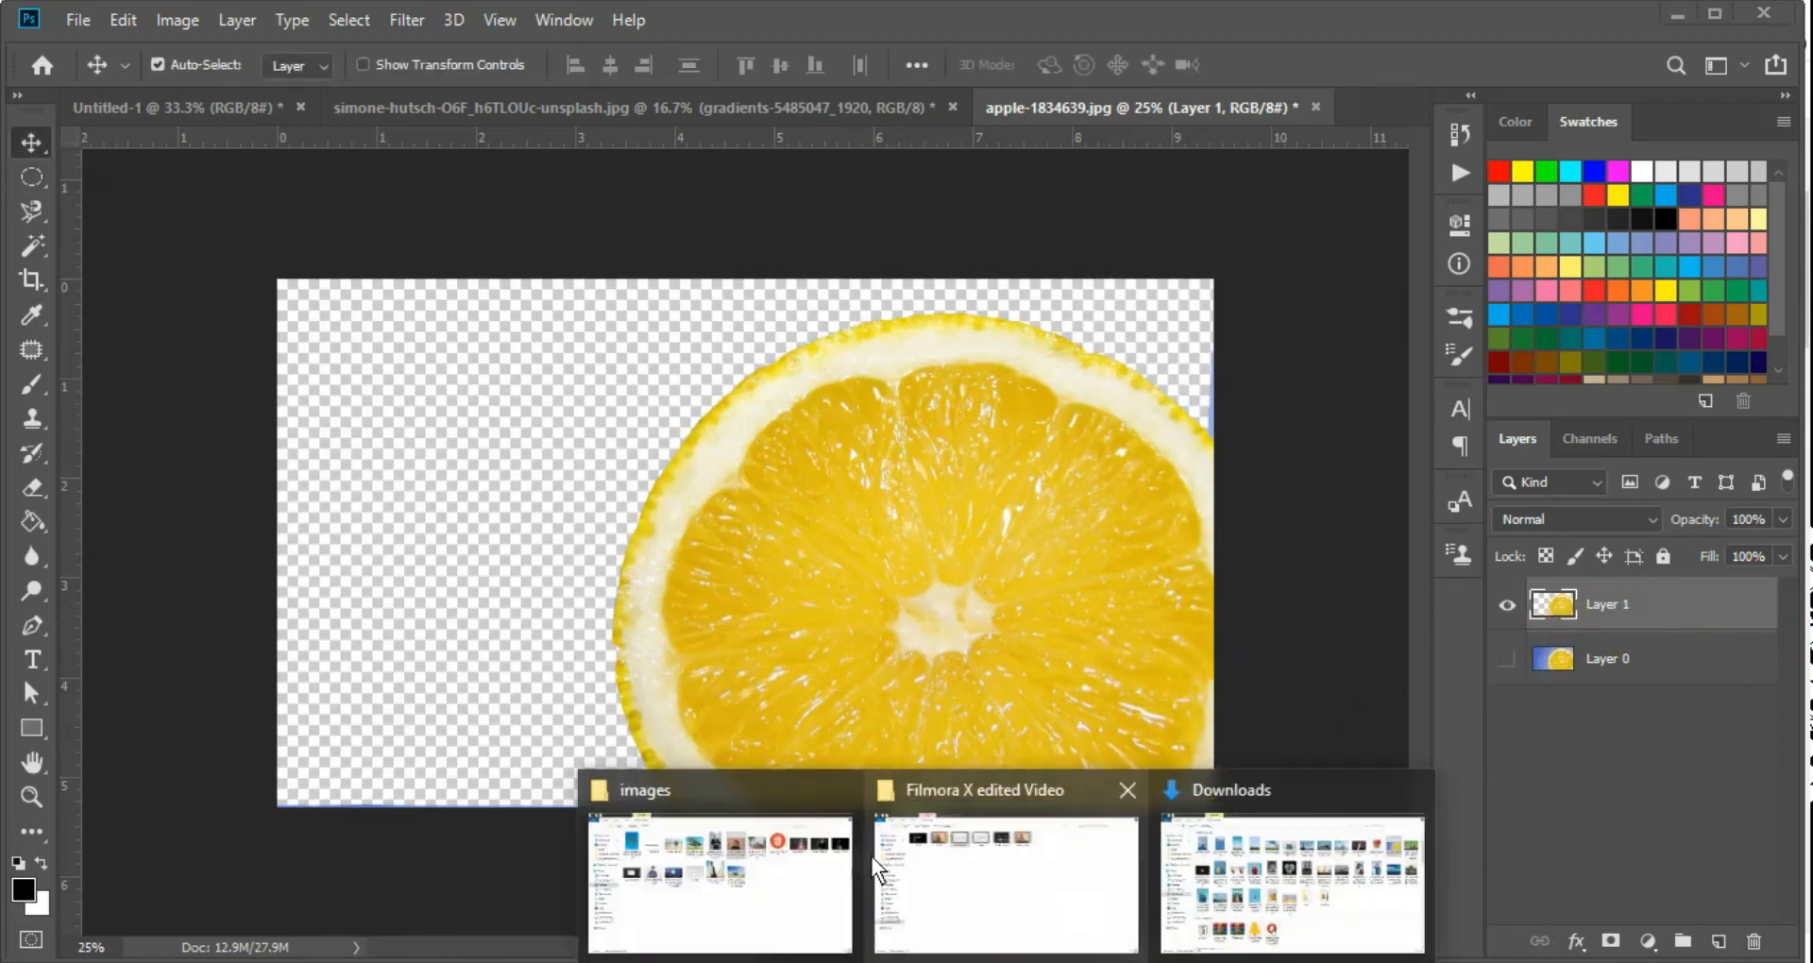
click(1327, 884)
drag(641, 232, 835, 641)
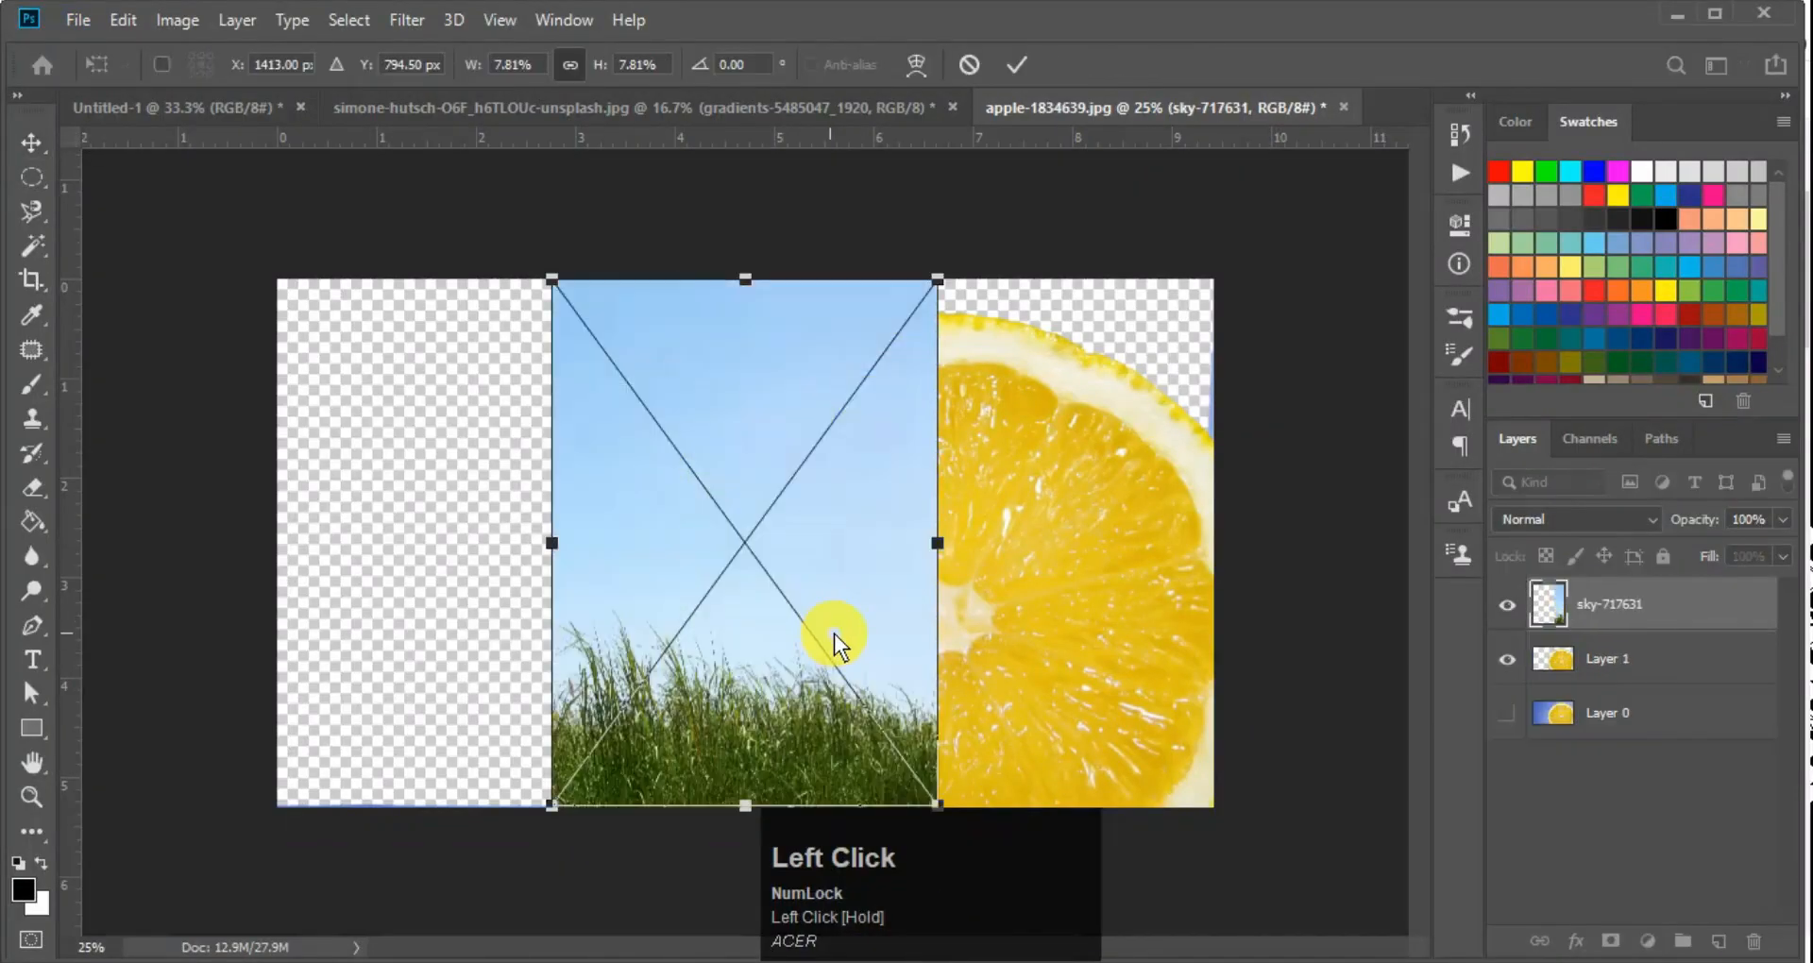
key(Return)
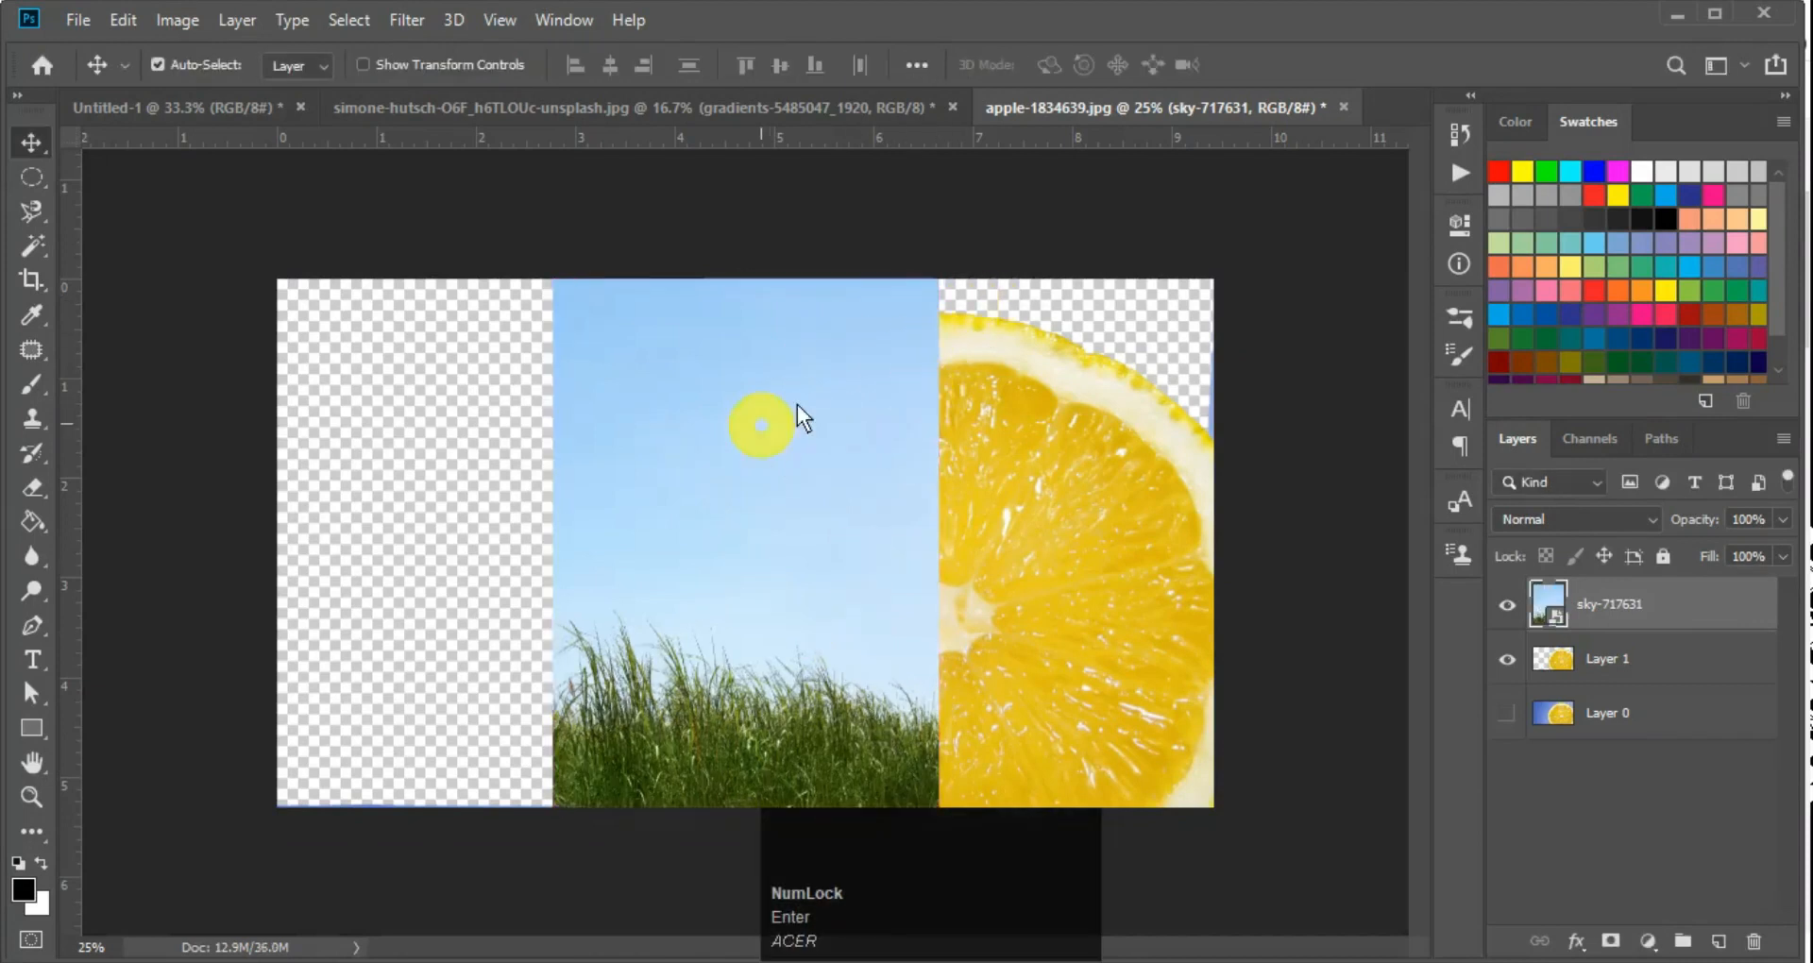
Move and enlarge the sky-717631 image with Free Transform until its blue sky covers the whole canvas
drag(740, 437, 795, 440)
key(ctrl+t)
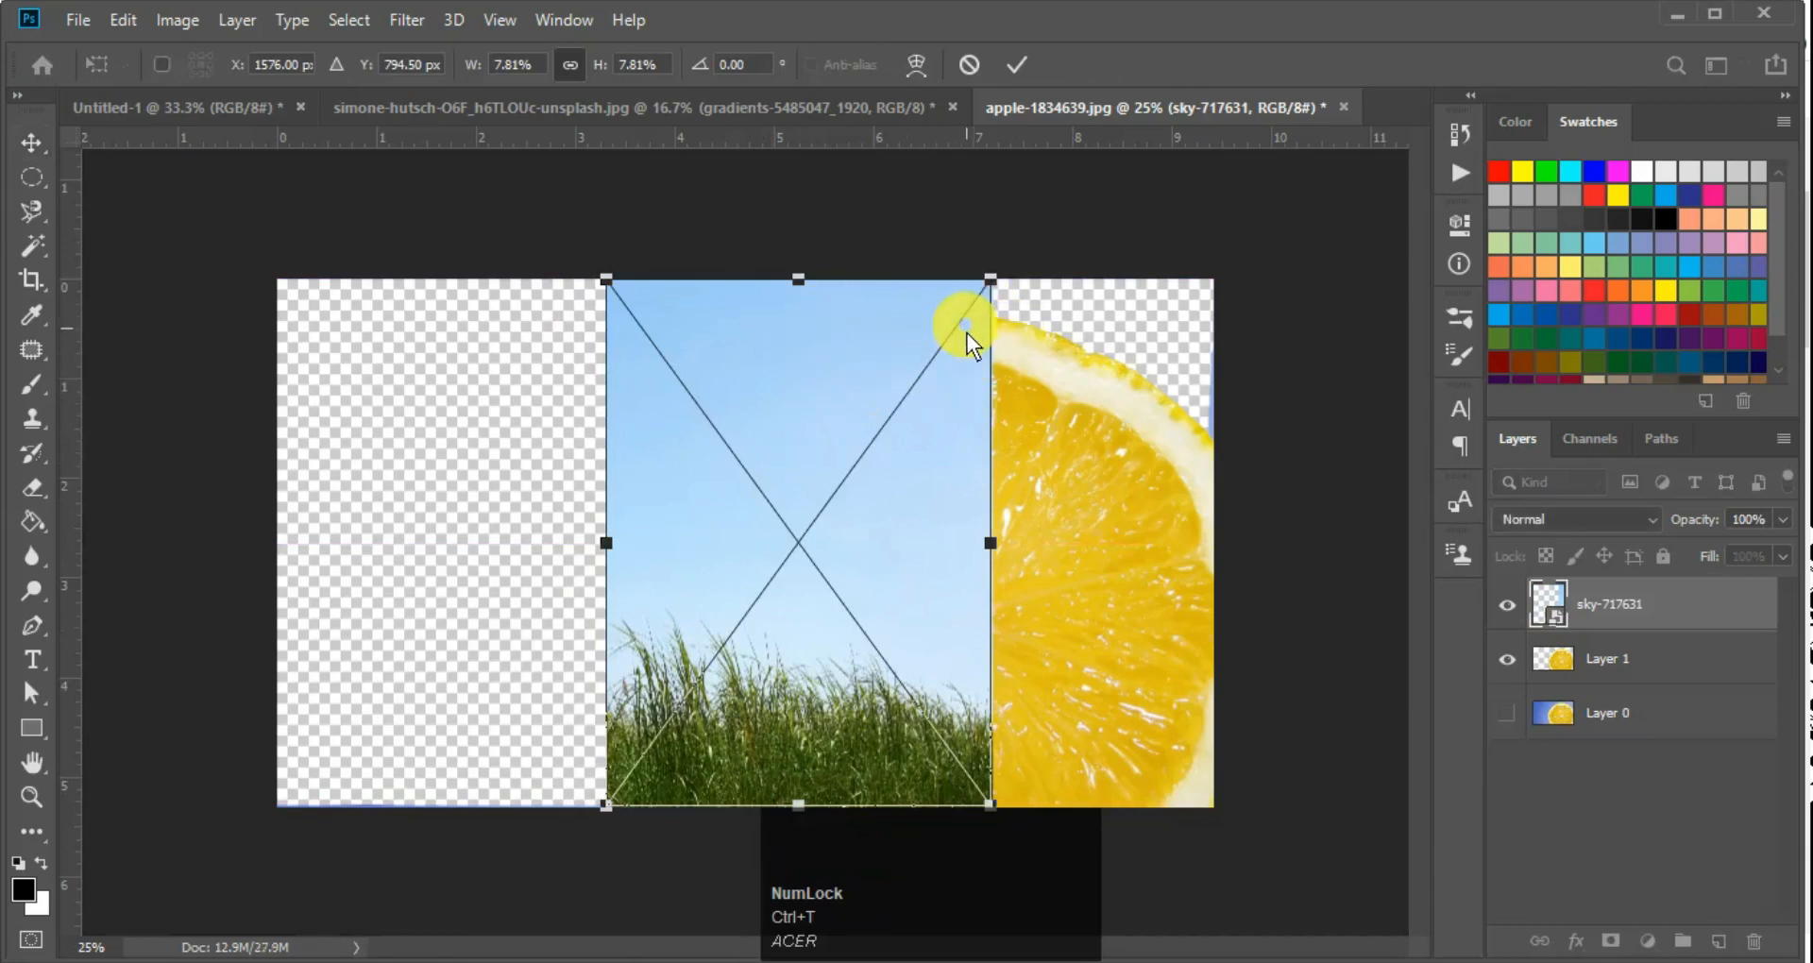
drag(995, 281, 1254, 70)
mouse_move(899, 570)
mouse_down()
mouse_move(769, 656)
mouse_move(874, 576)
mouse_move(924, 571)
mouse_up()
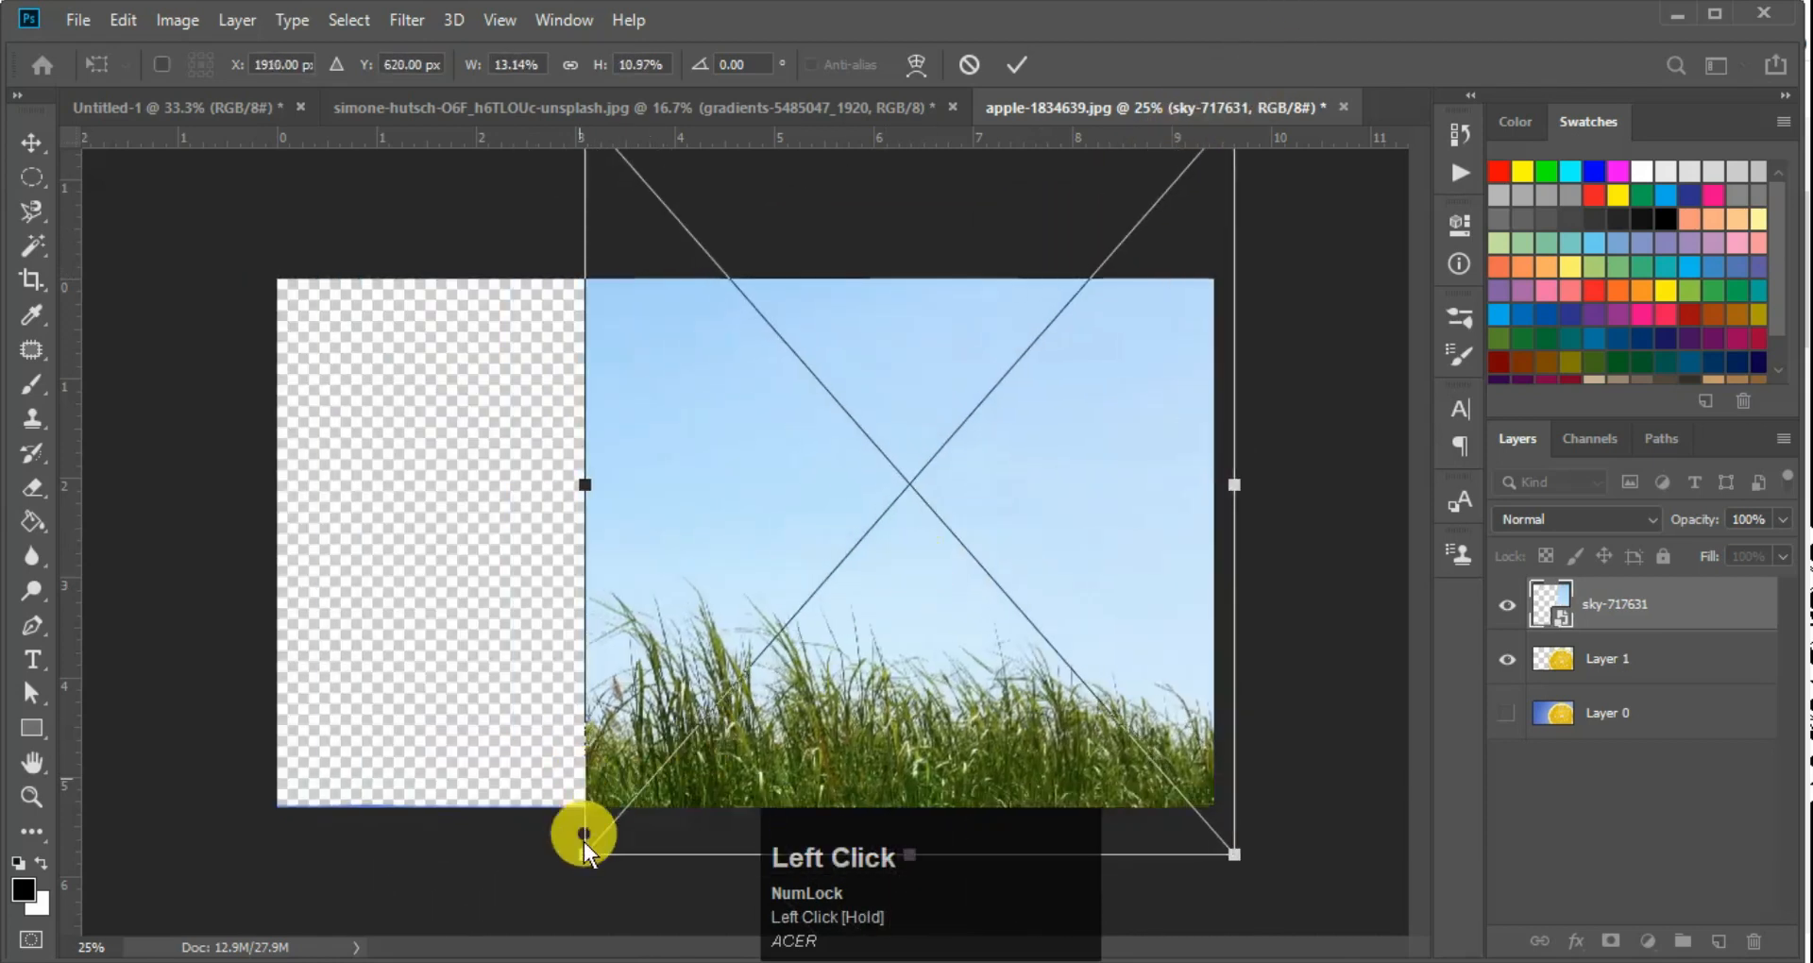
drag(582, 858, 58, 914)
key(Return)
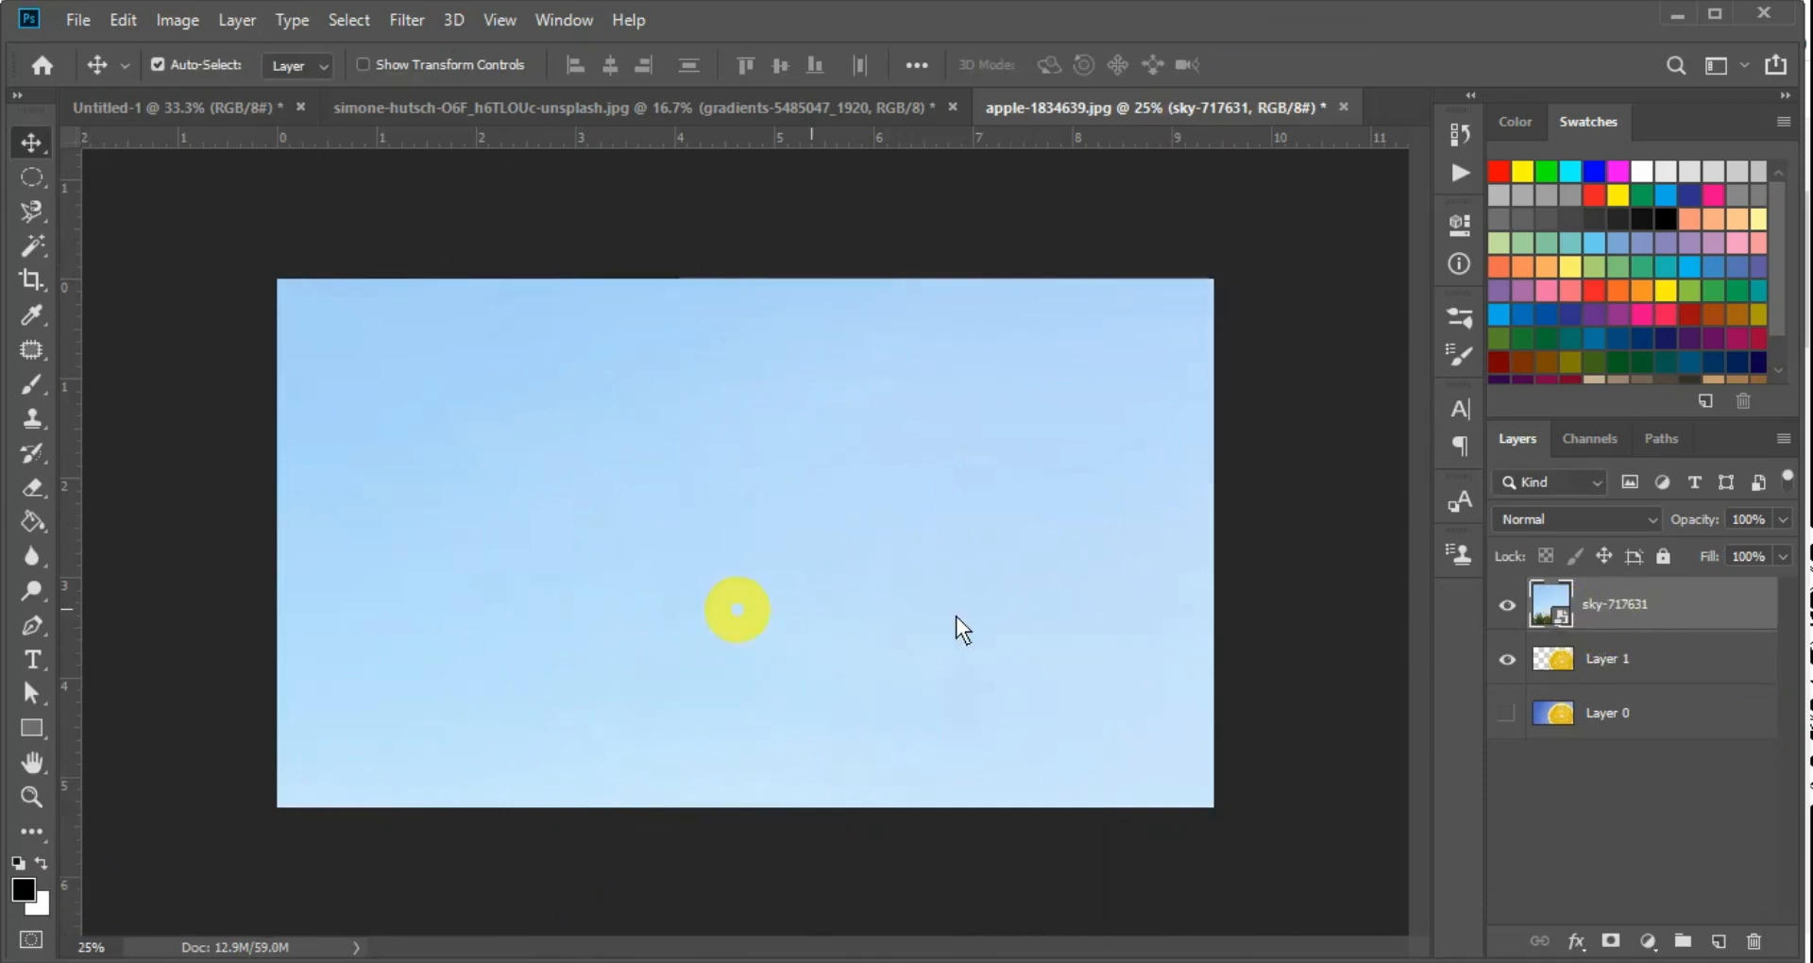
Toggle the sky-717631 layer's visibility, try moving it beneath Layer 1, and undo the reordering
click(1507, 604)
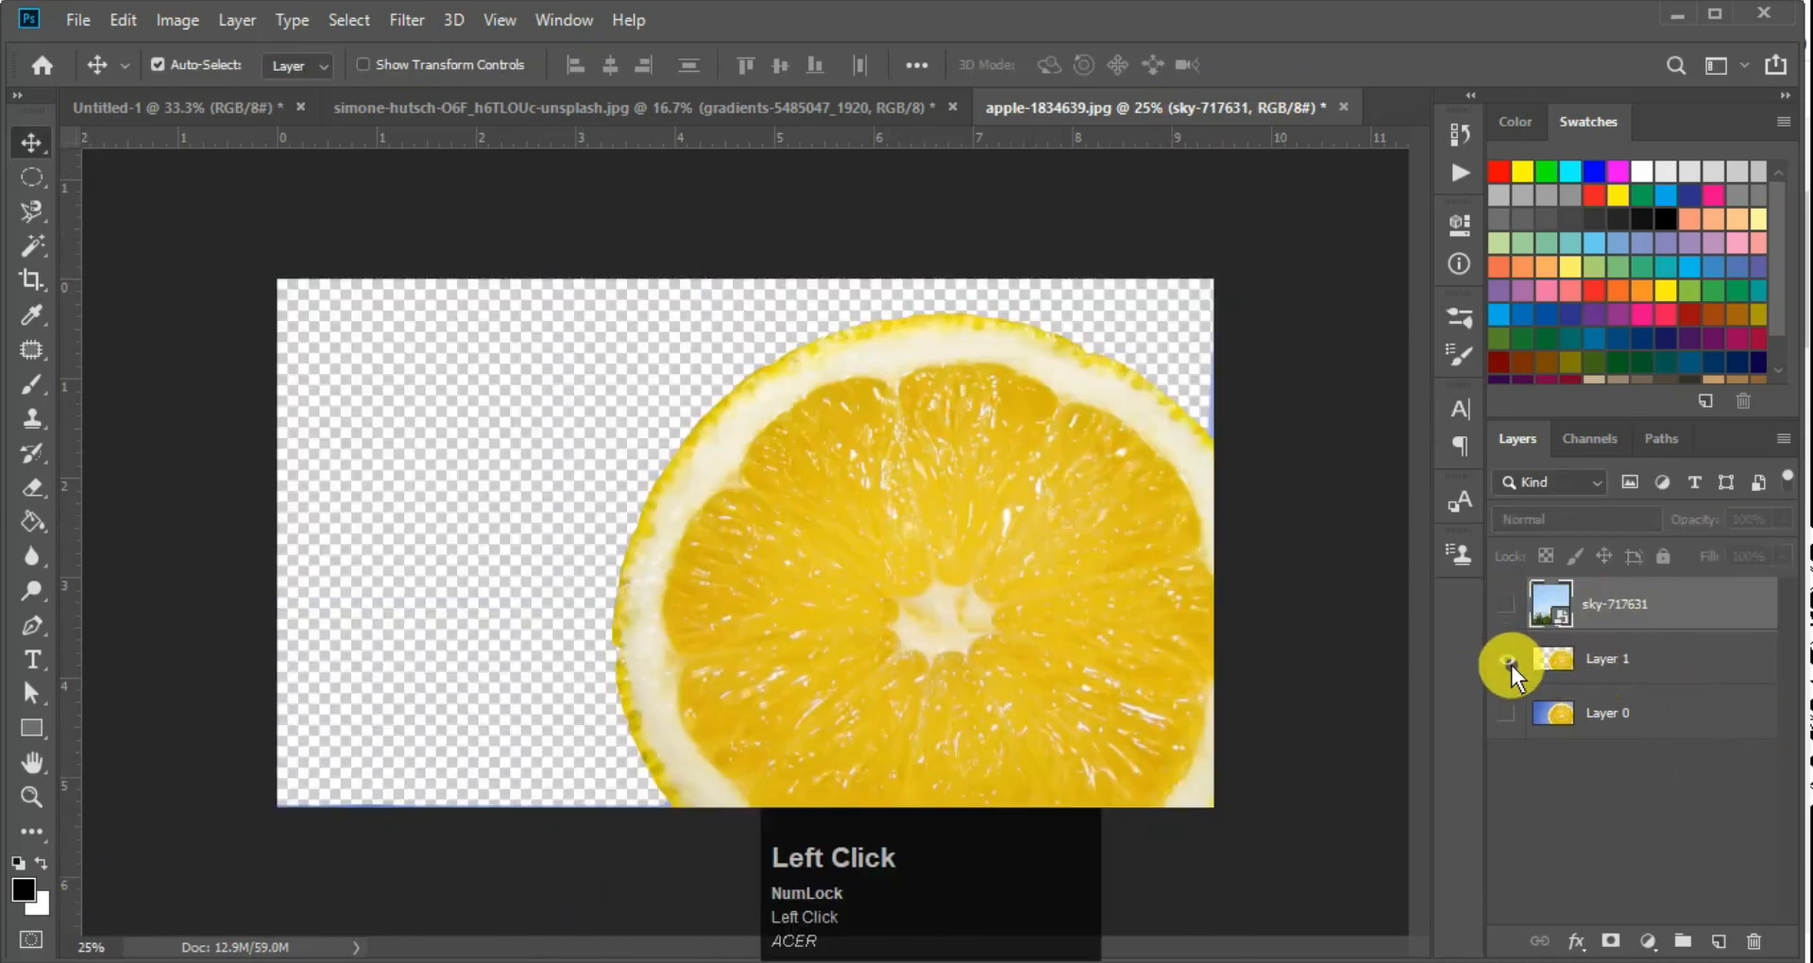
click(1509, 607)
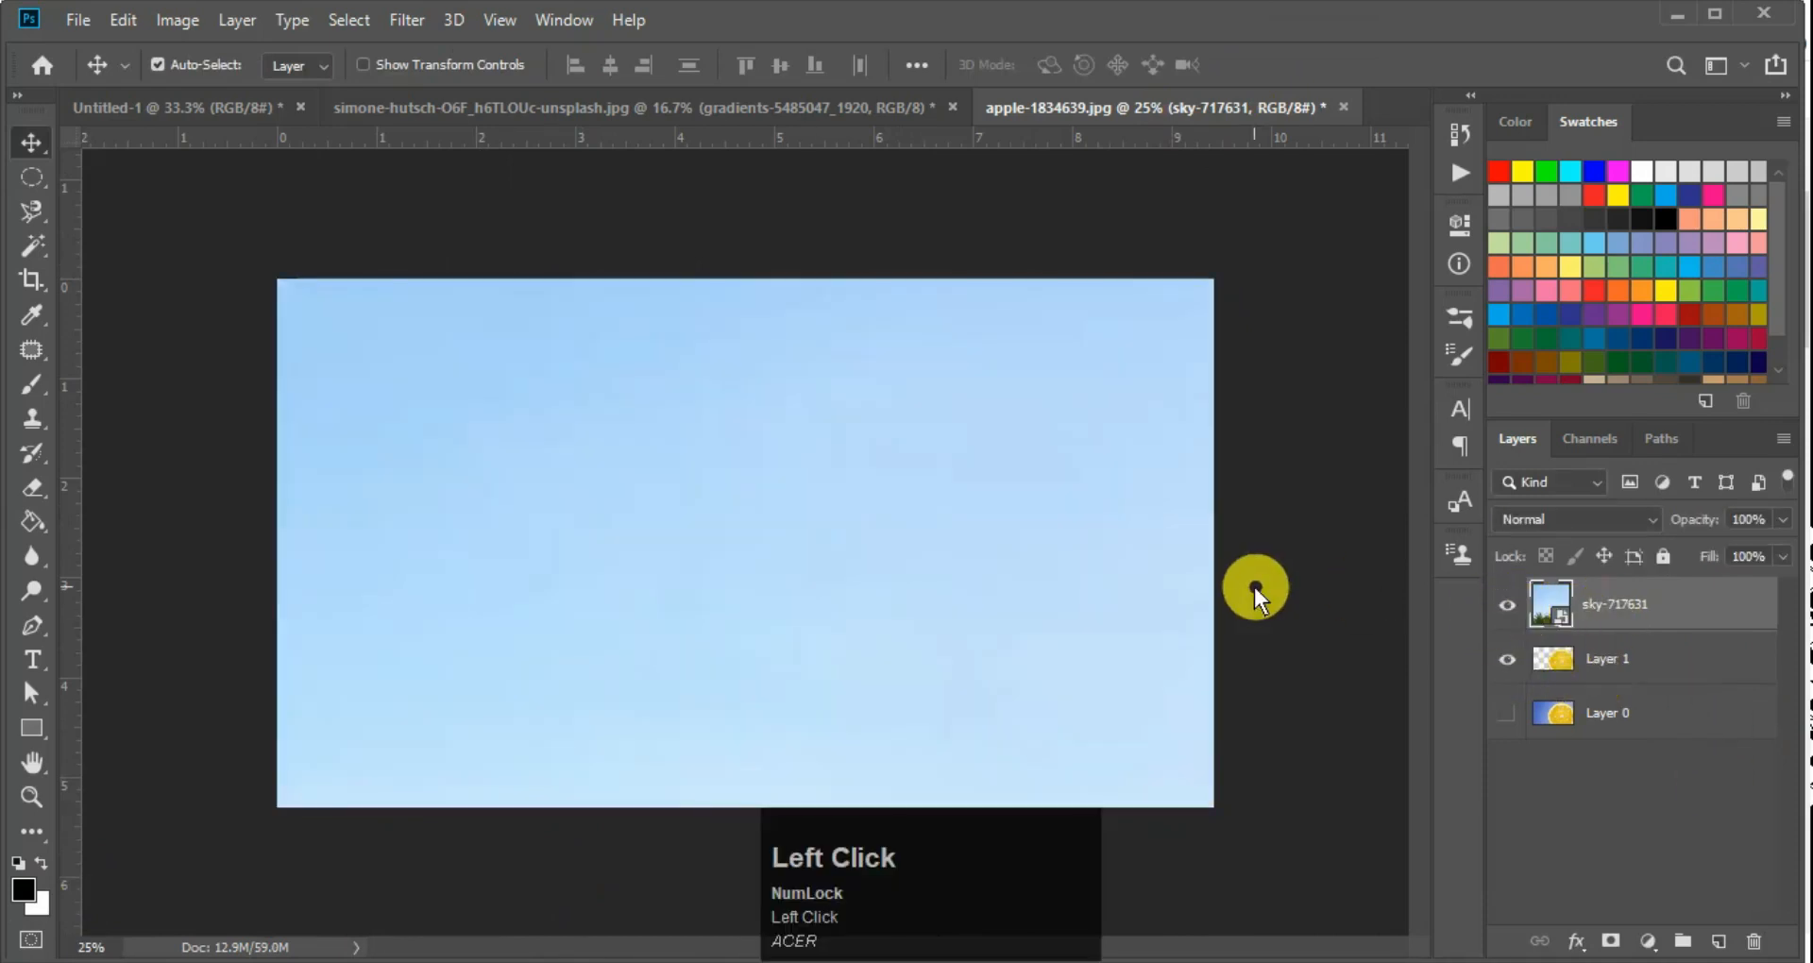
drag(1664, 604, 1647, 683)
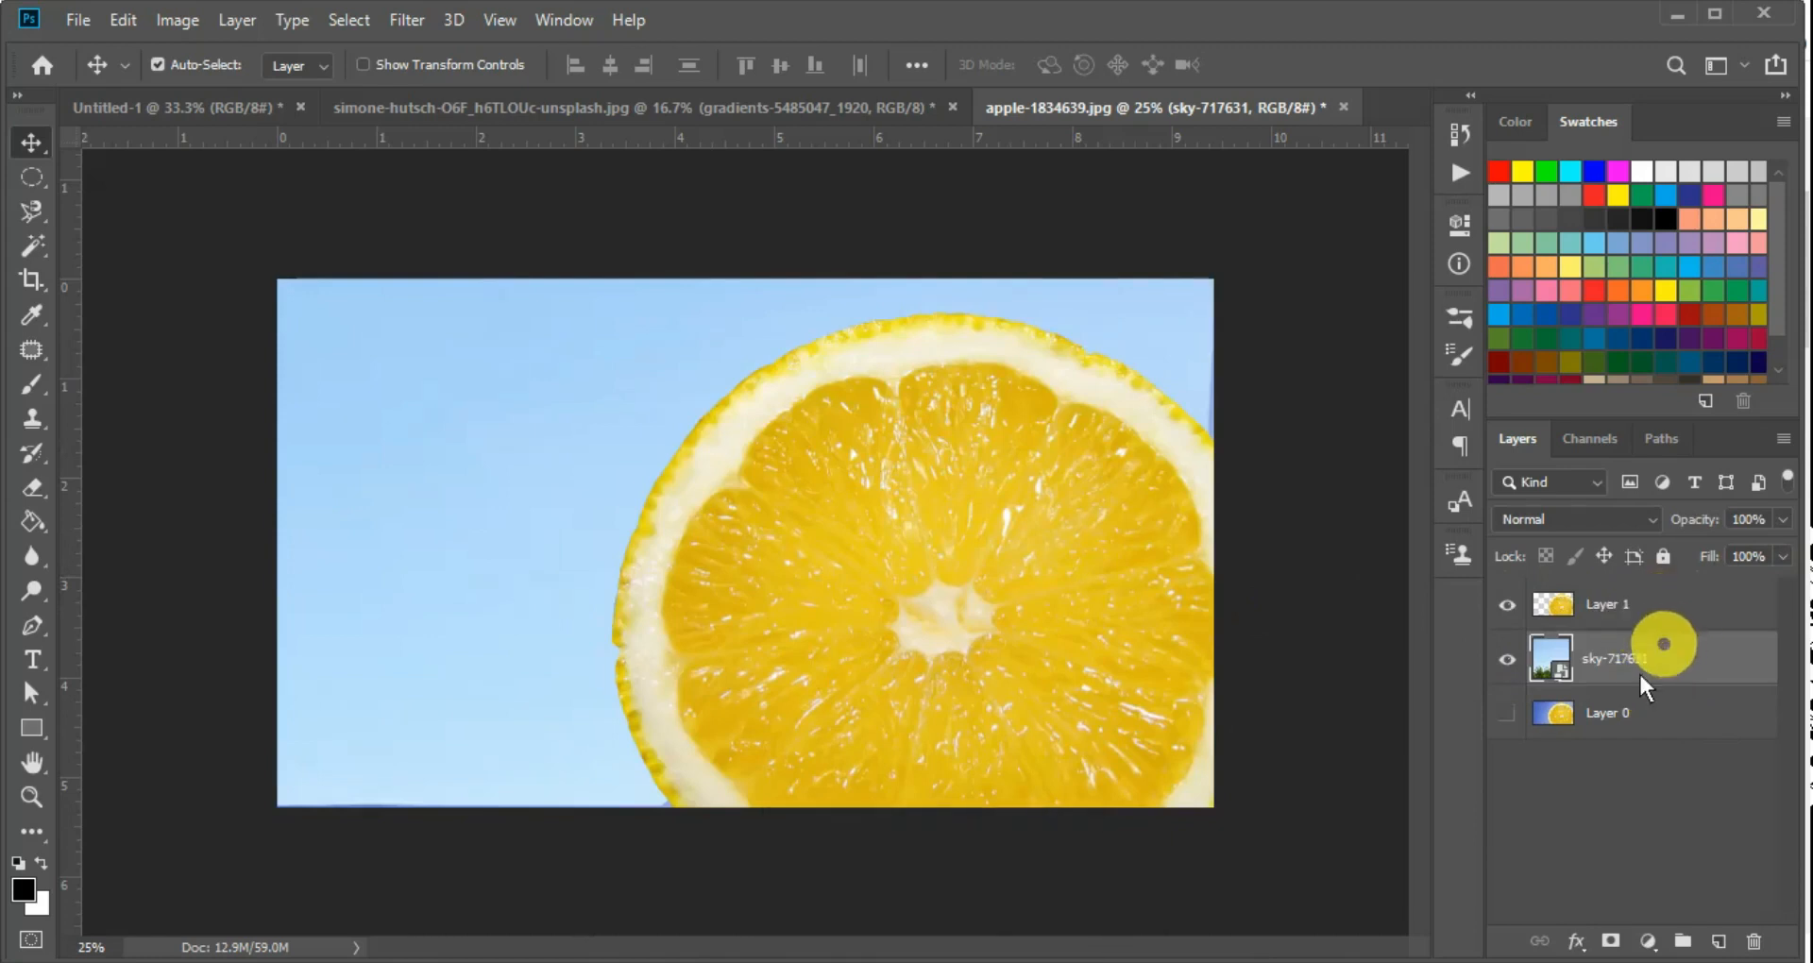
key(ctrl+z)
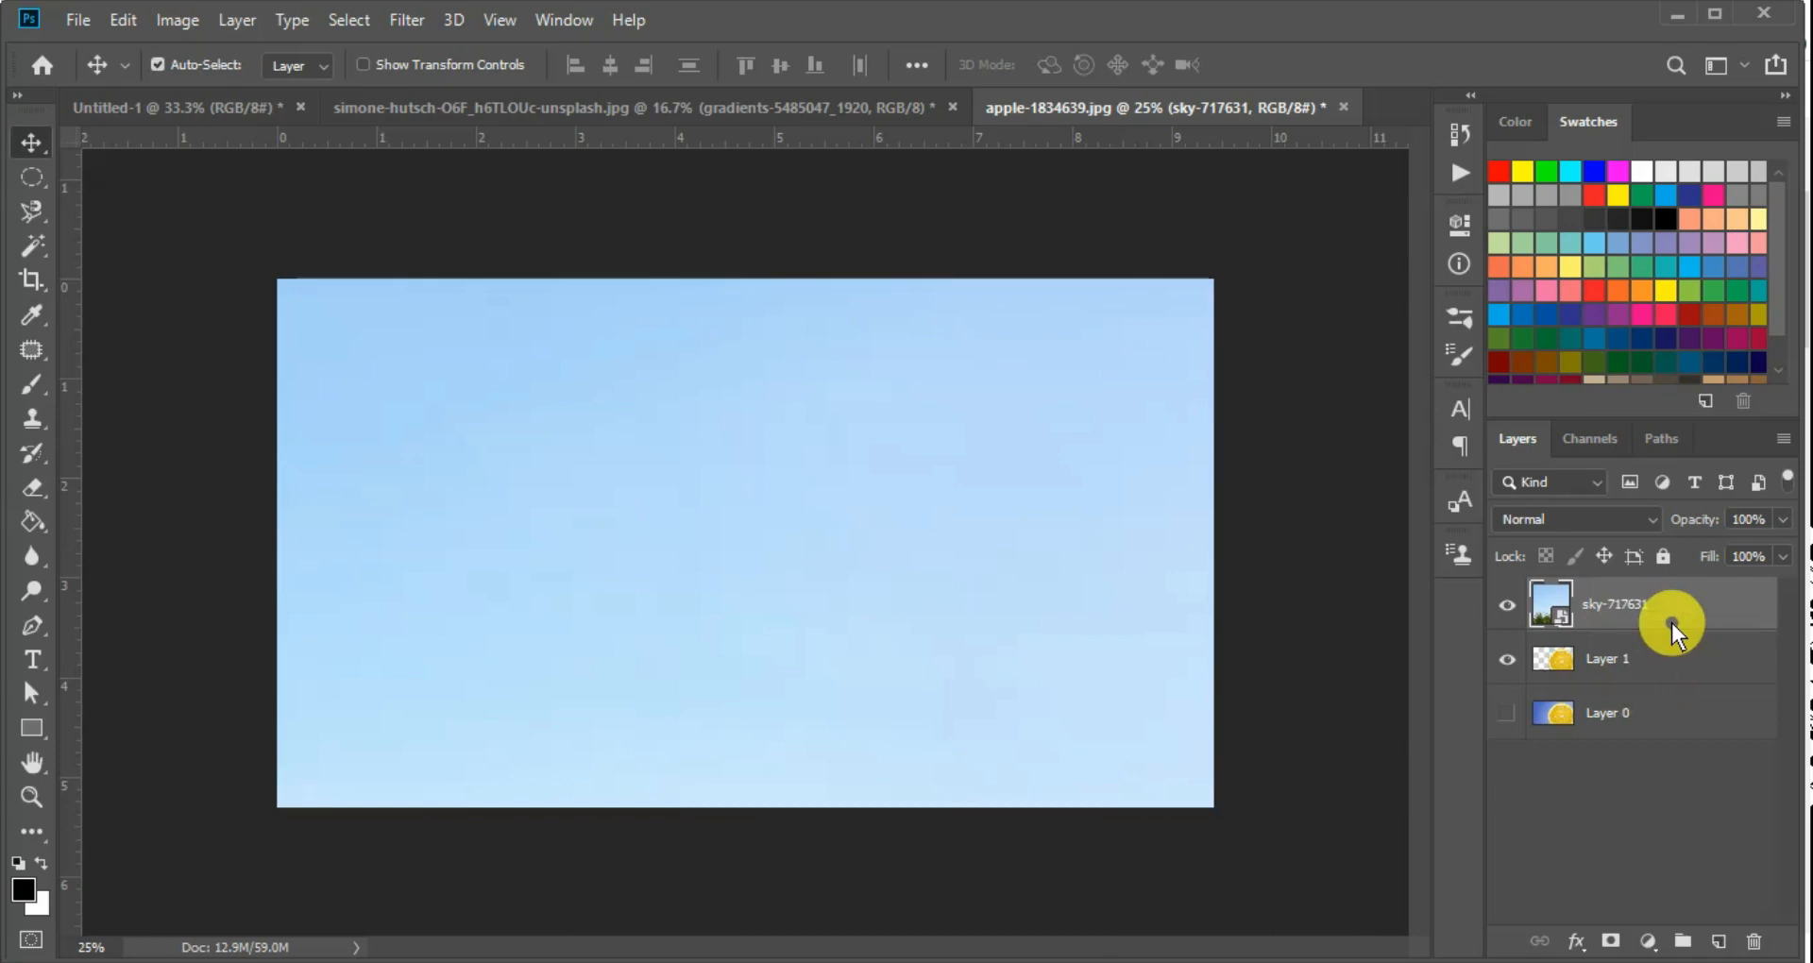
Try shifting the sky-717631 layer below and above Layer 1 several times, and return it to the top of the stack
key(ctrl)
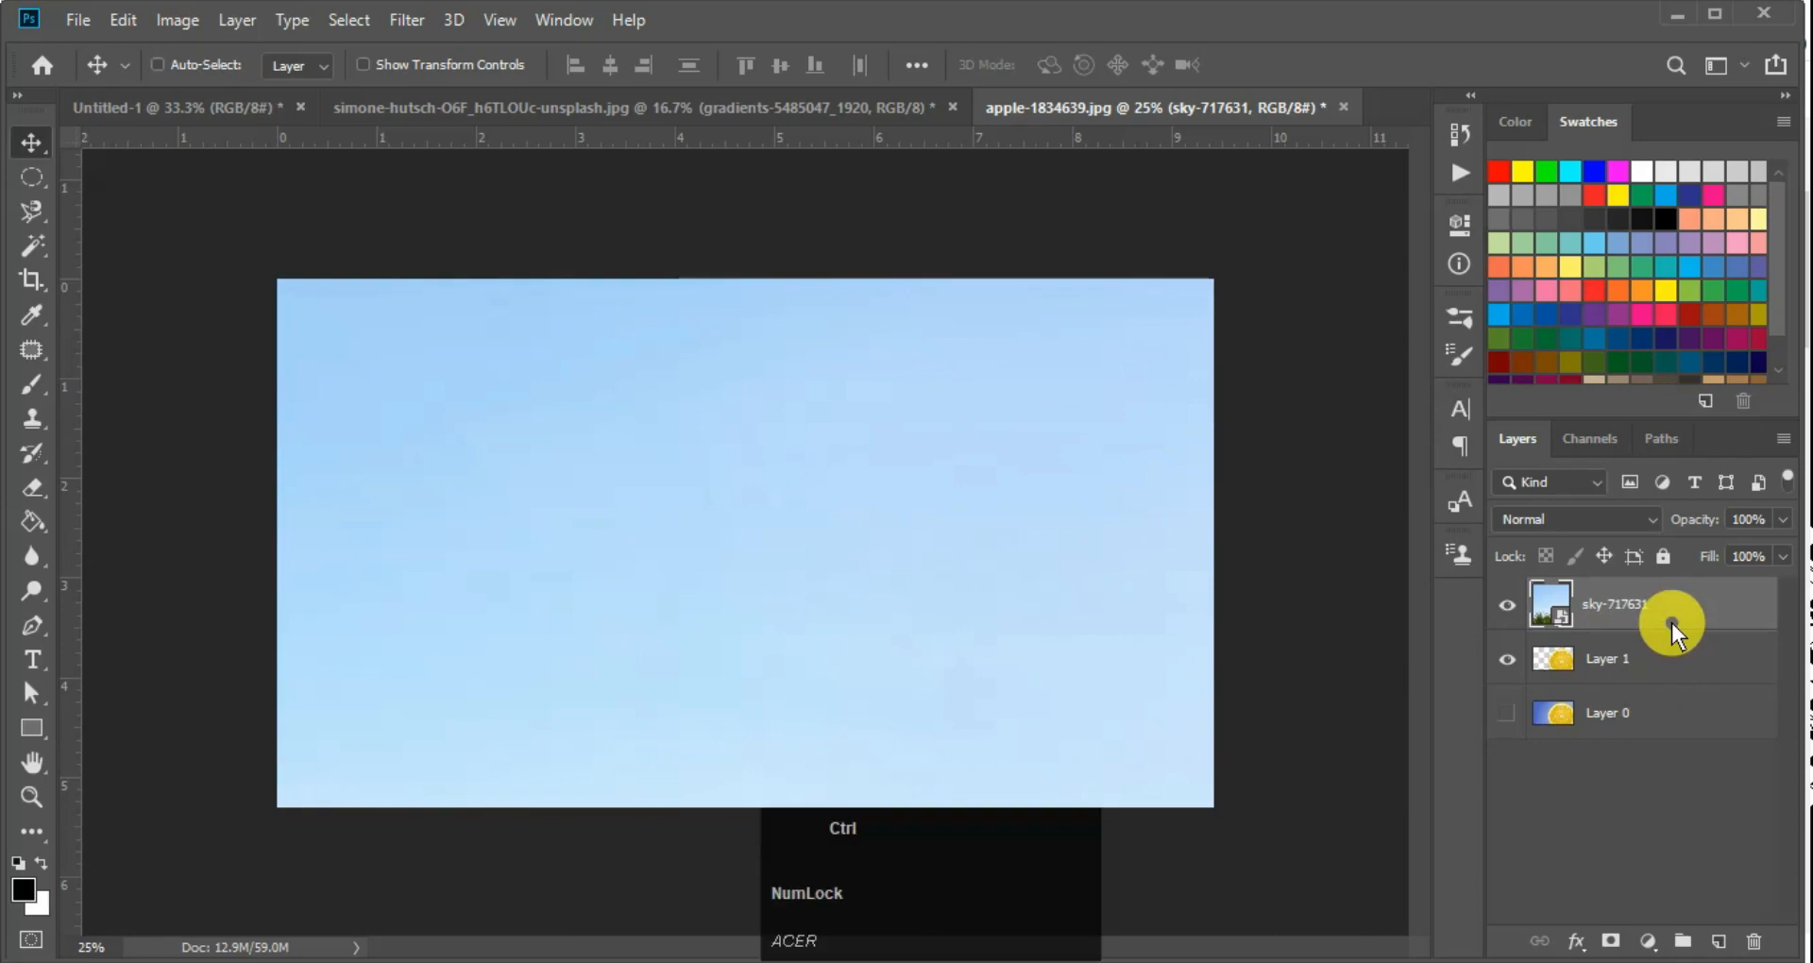
key(ctrl+bracketleft)
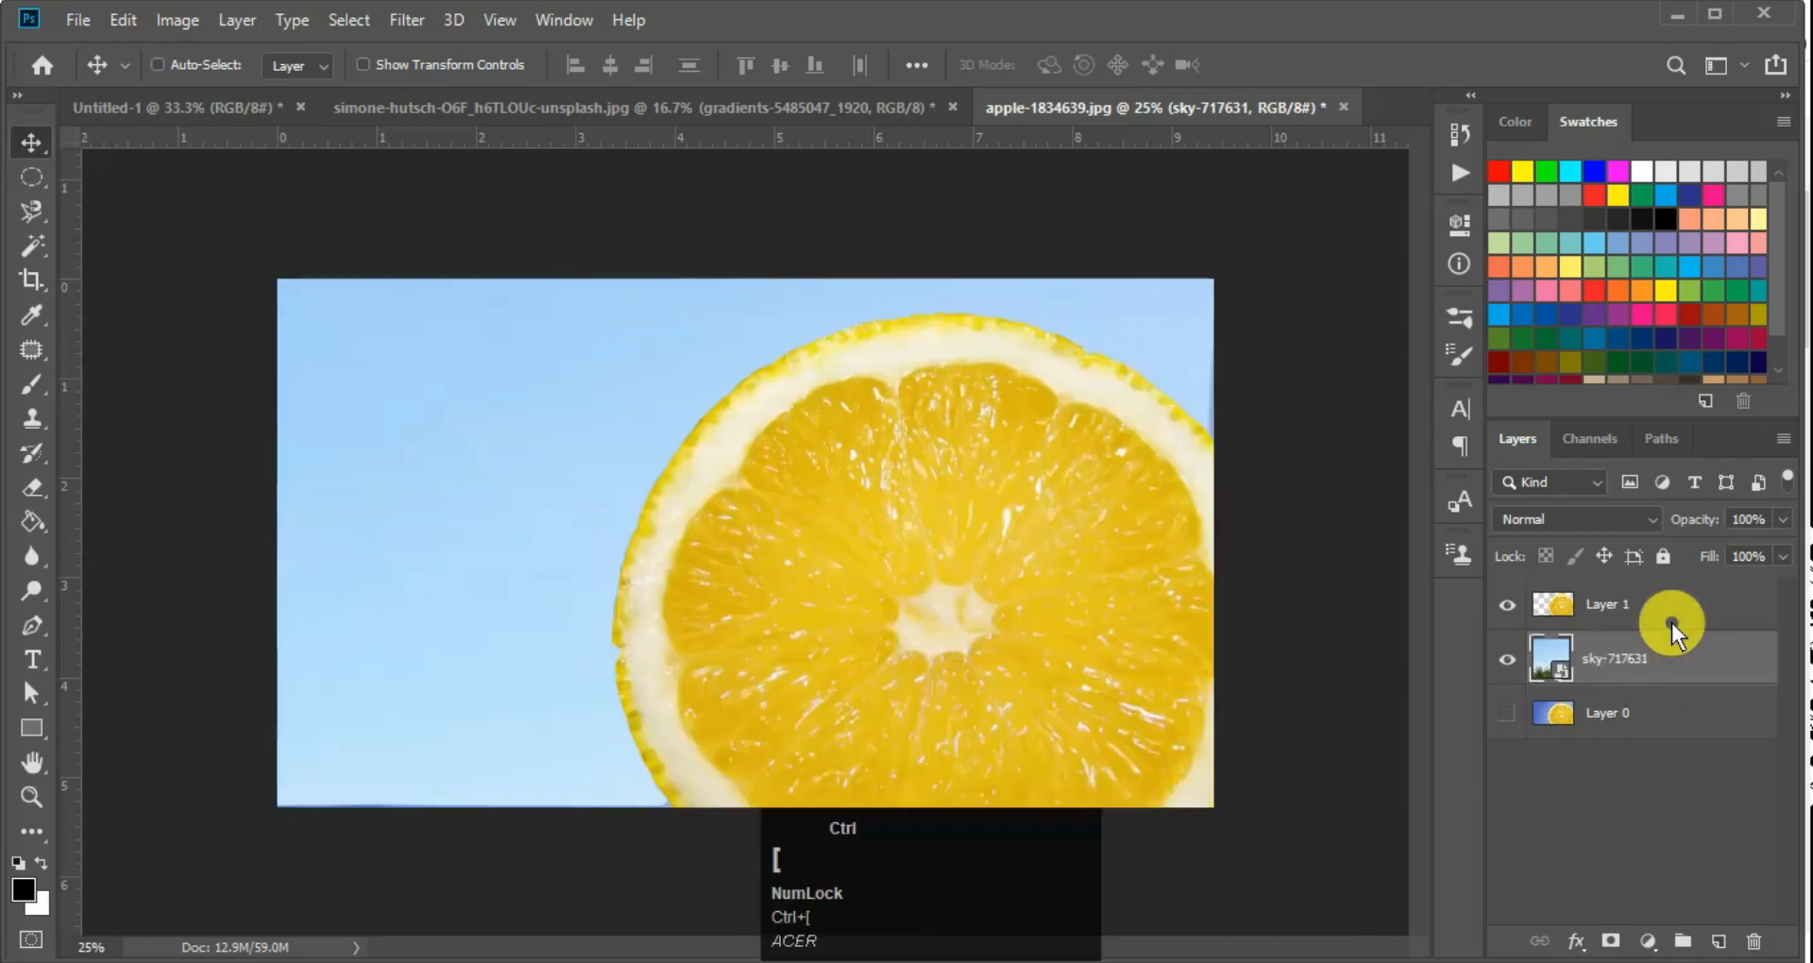
key(ctrl)
key(ctrl+bracketright)
key(ctrl+bracketleft)
key(ctrl+bracketright)
key(ctrl+bracketleft)
drag(1671, 647, 1680, 592)
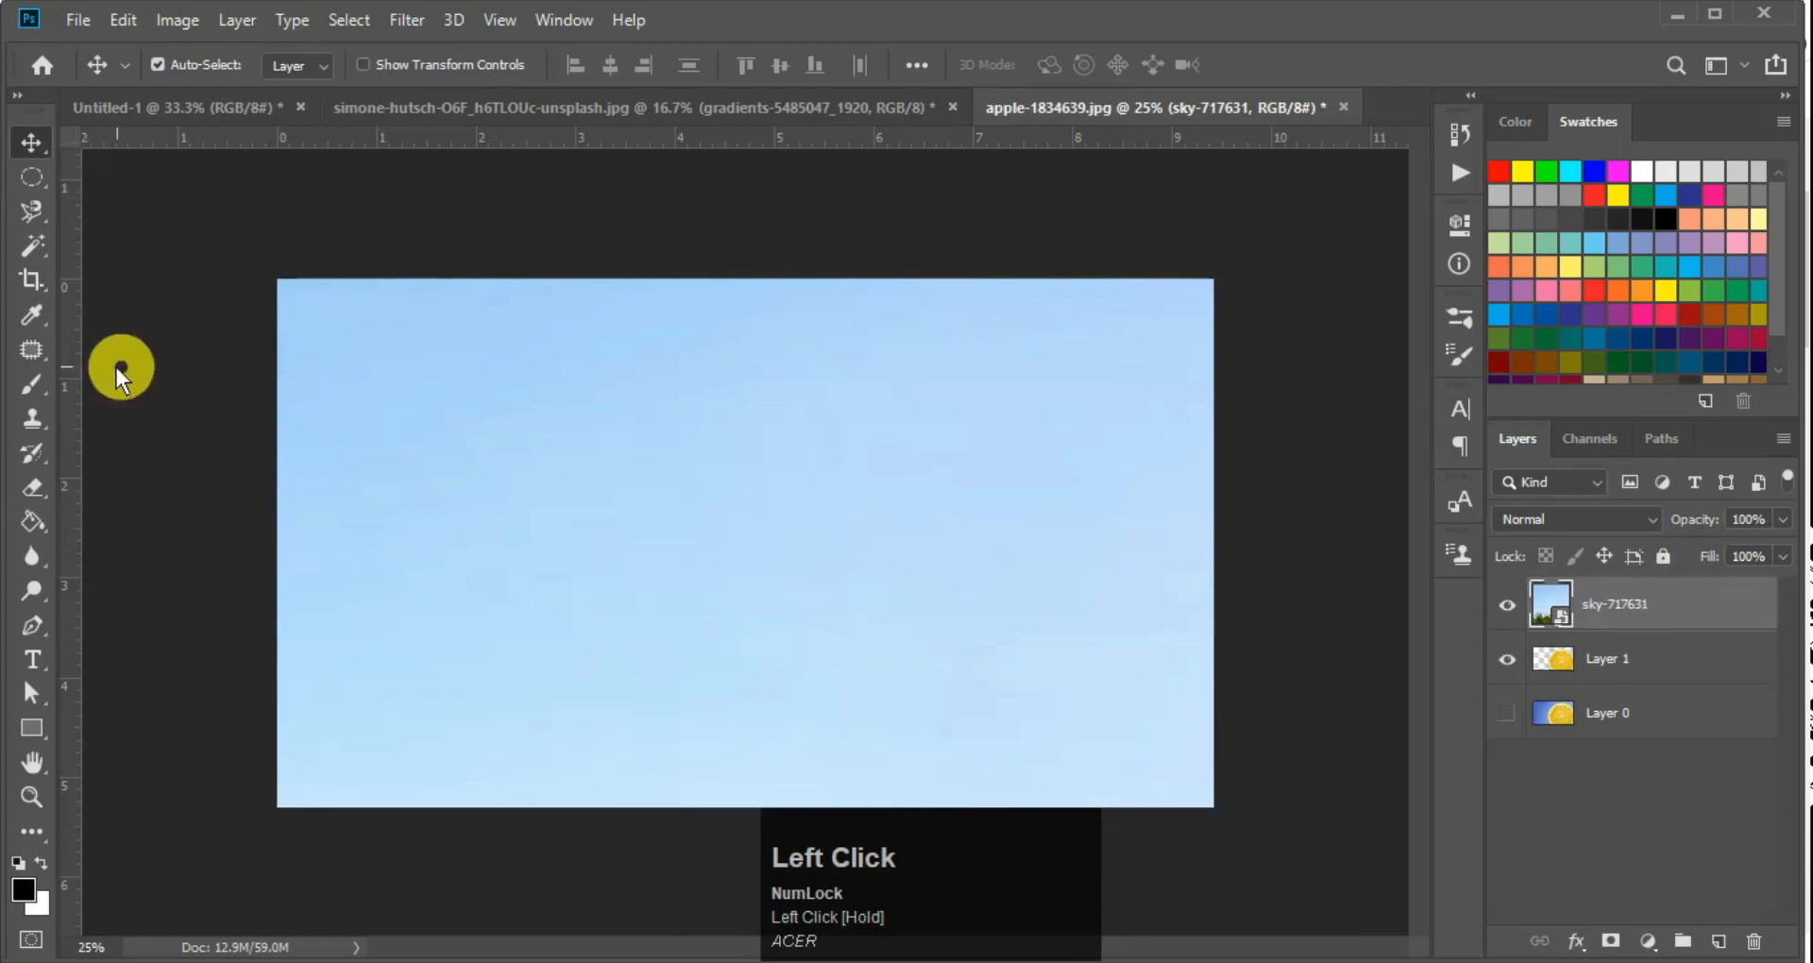
Choose the Magnetic Lasso tool, hide the sky-717631 layer and Layer 1, and show Layer 0
right_click(32, 211)
click(93, 257)
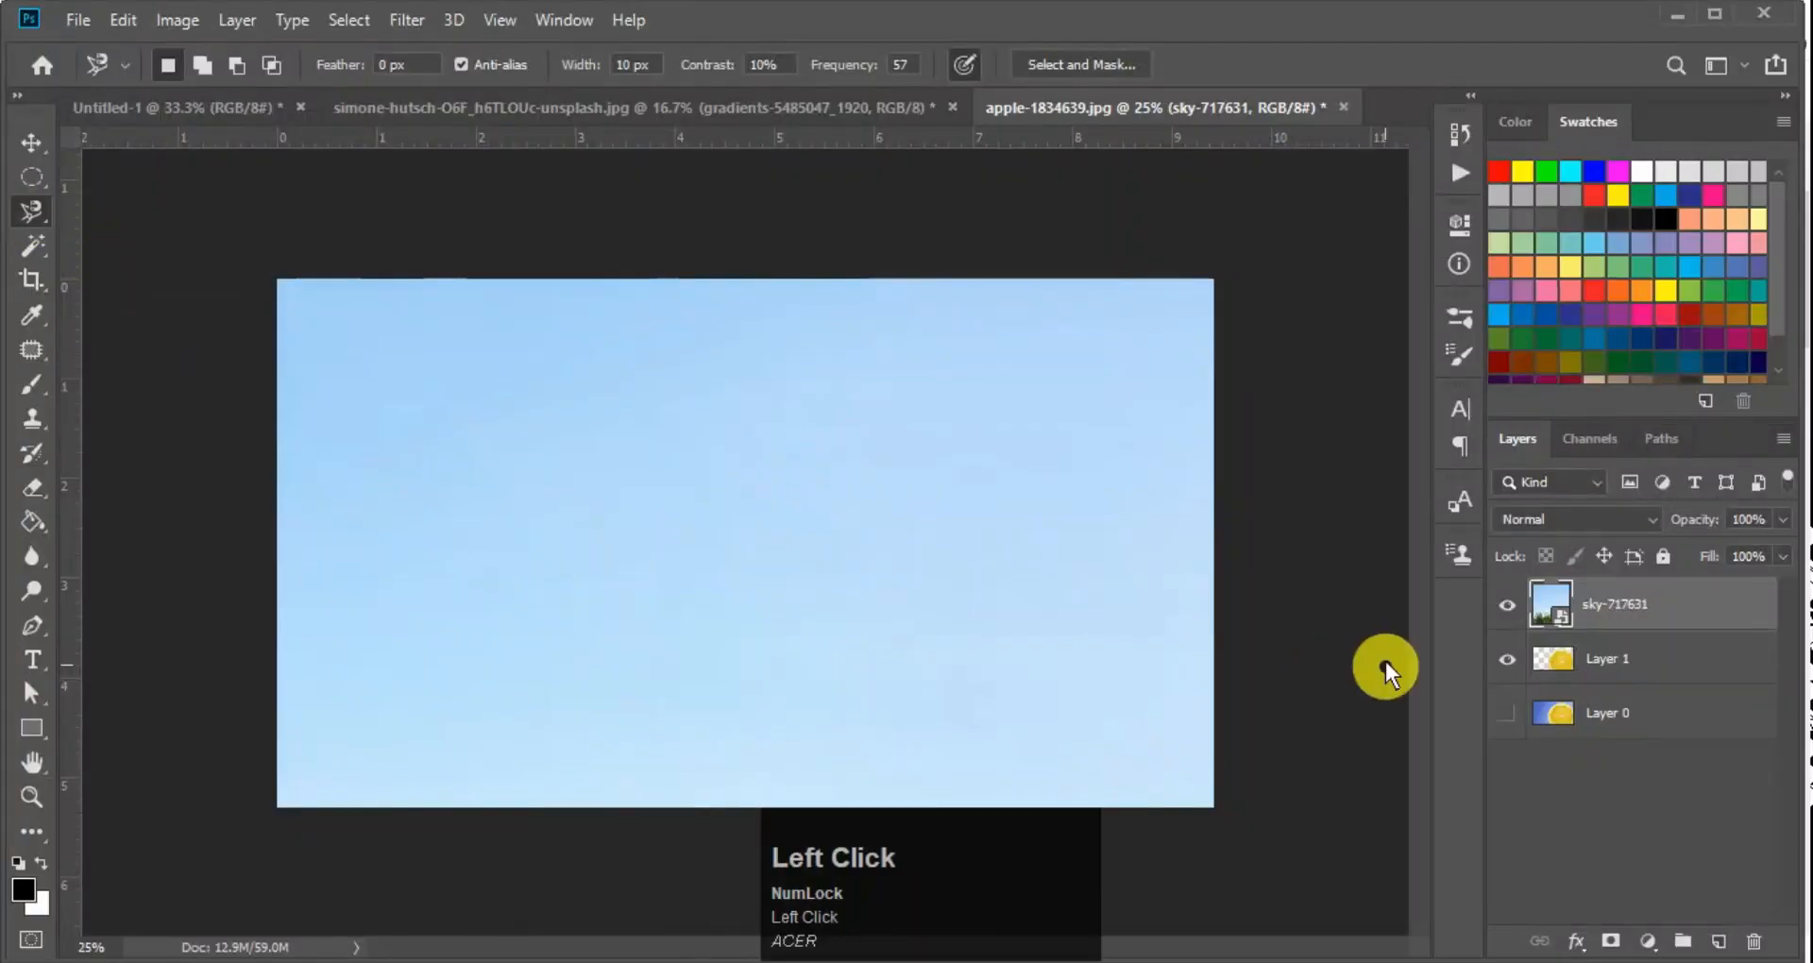
click(1507, 604)
click(1507, 659)
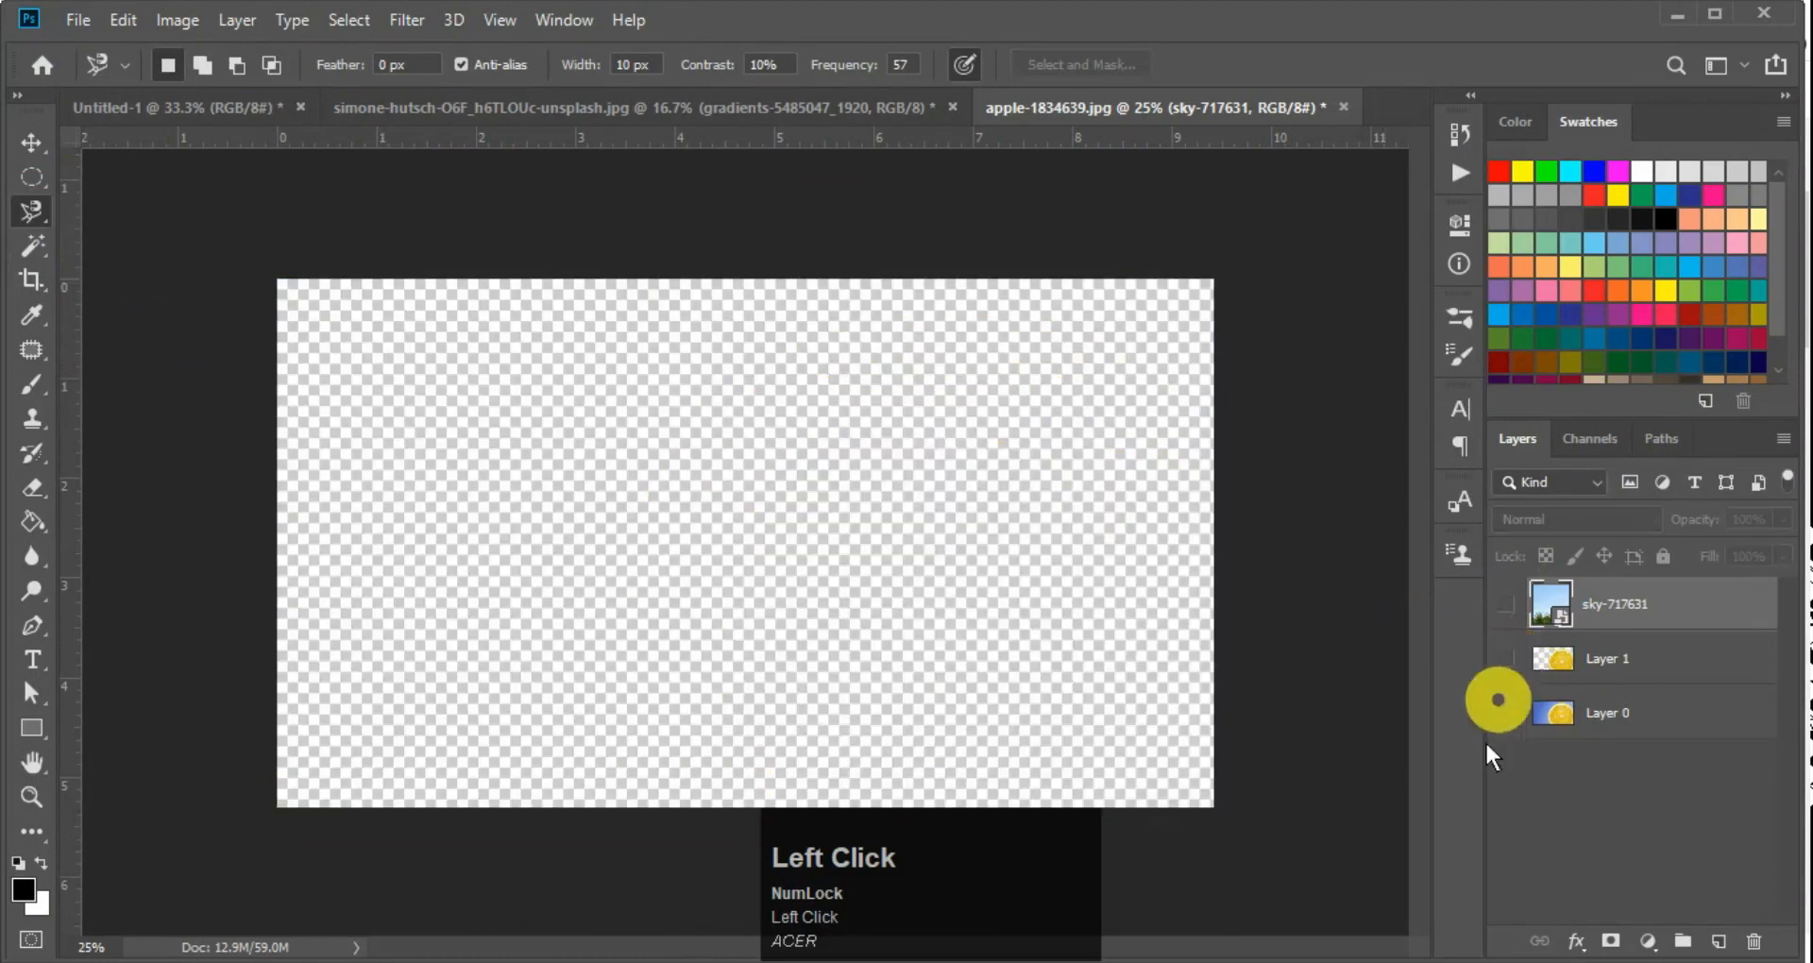
click(1508, 712)
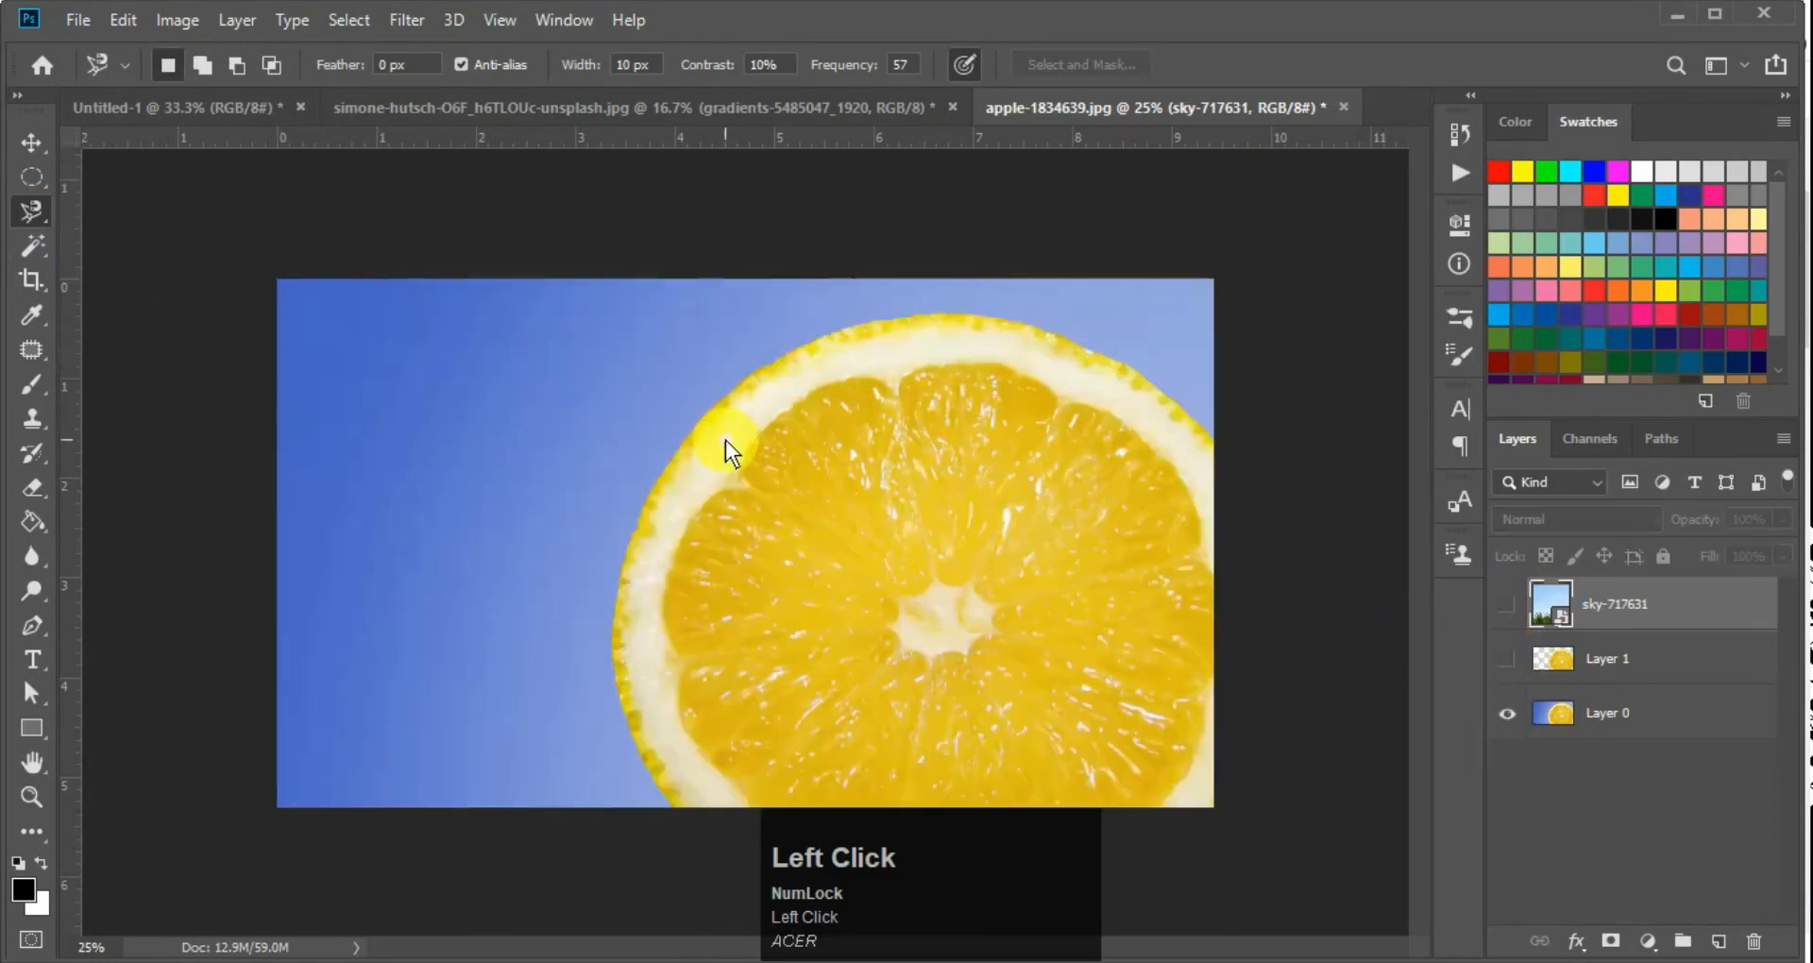
Try tracing the lemon slice's upper-left edge with the Magnetic Lasso at 10% contrast, and cancel the path
ctrl+click(735, 77)
key(ctrl+space)
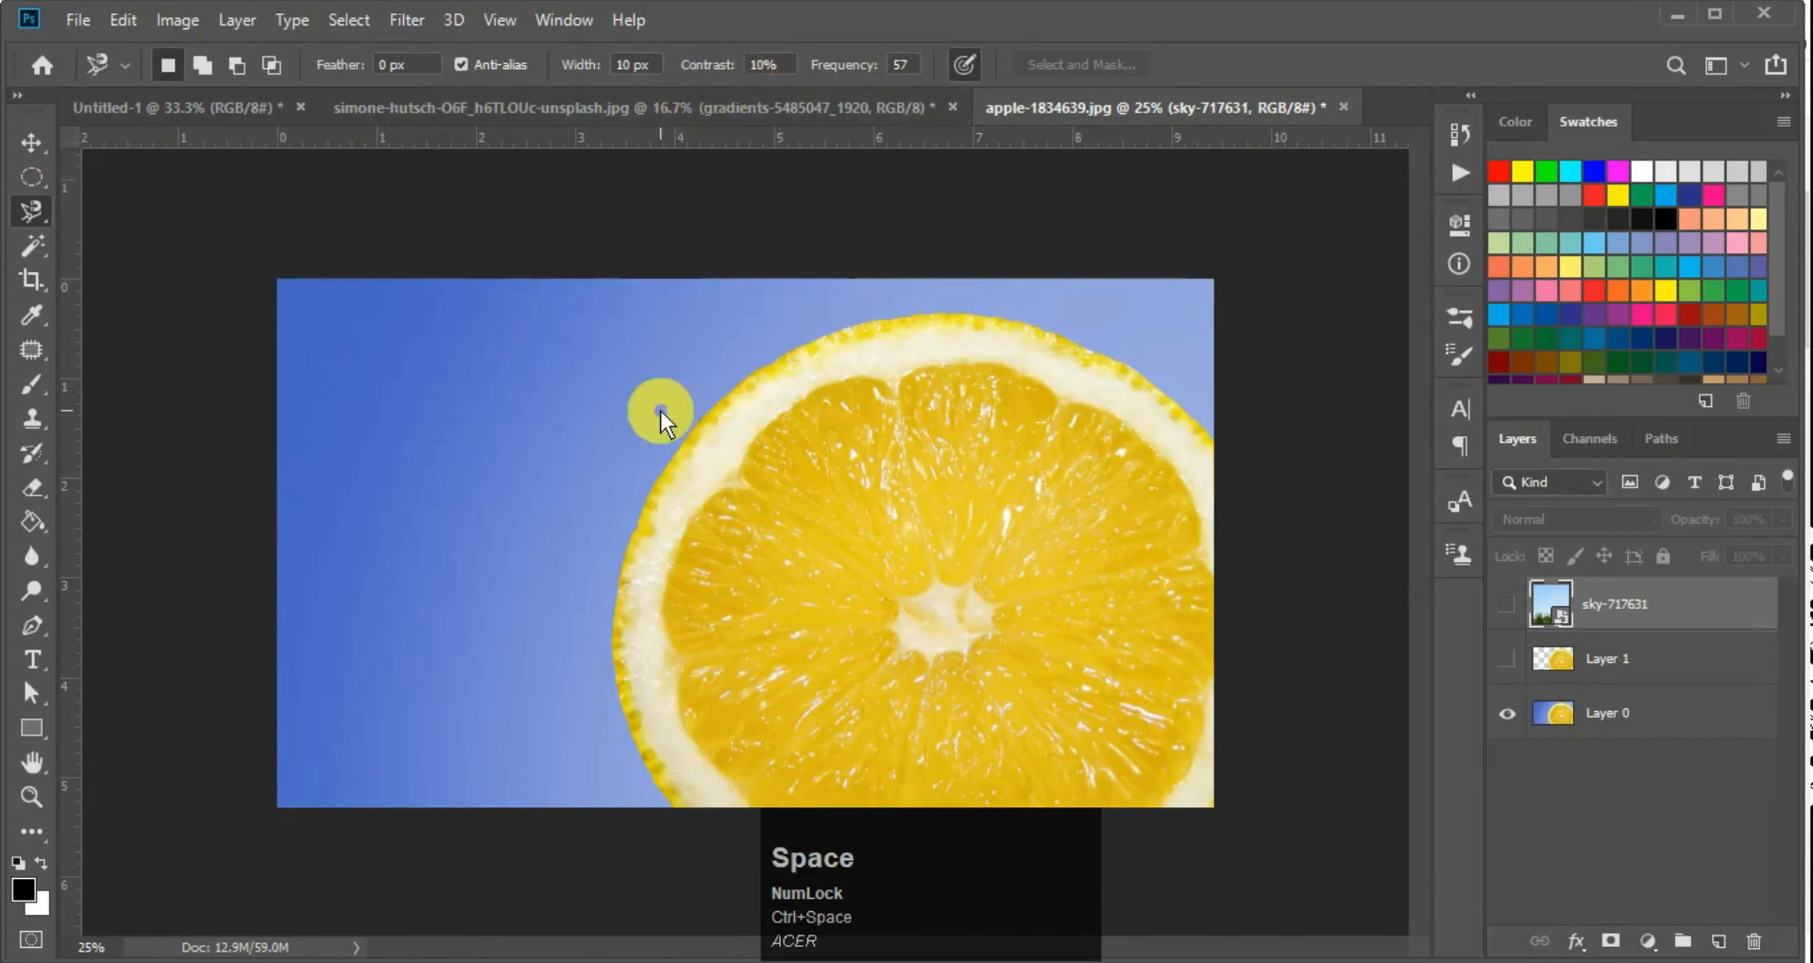
click(668, 456)
click(742, 391)
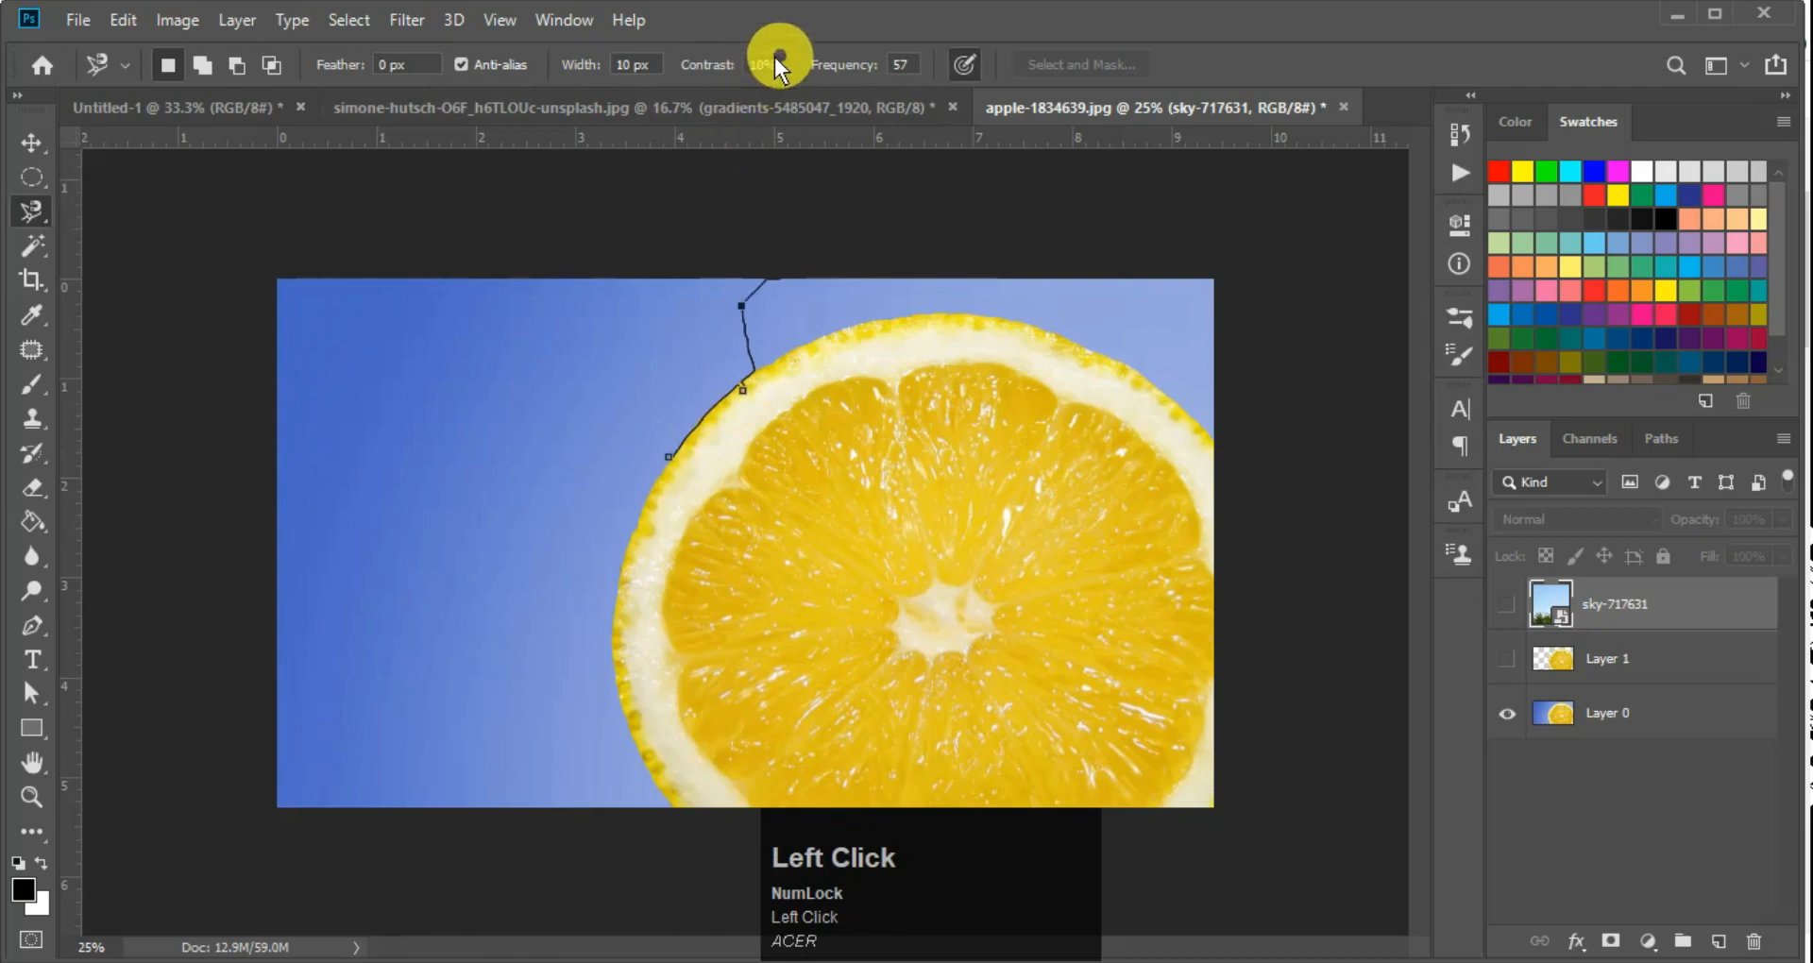
mouse_move(780, 72)
mouse_down()
mouse_move(717, 66)
mouse_move(890, 73)
mouse_move(749, 73)
mouse_move(788, 55)
mouse_move(468, 536)
mouse_move(722, 395)
mouse_move(818, 610)
mouse_move(835, 505)
mouse_up()
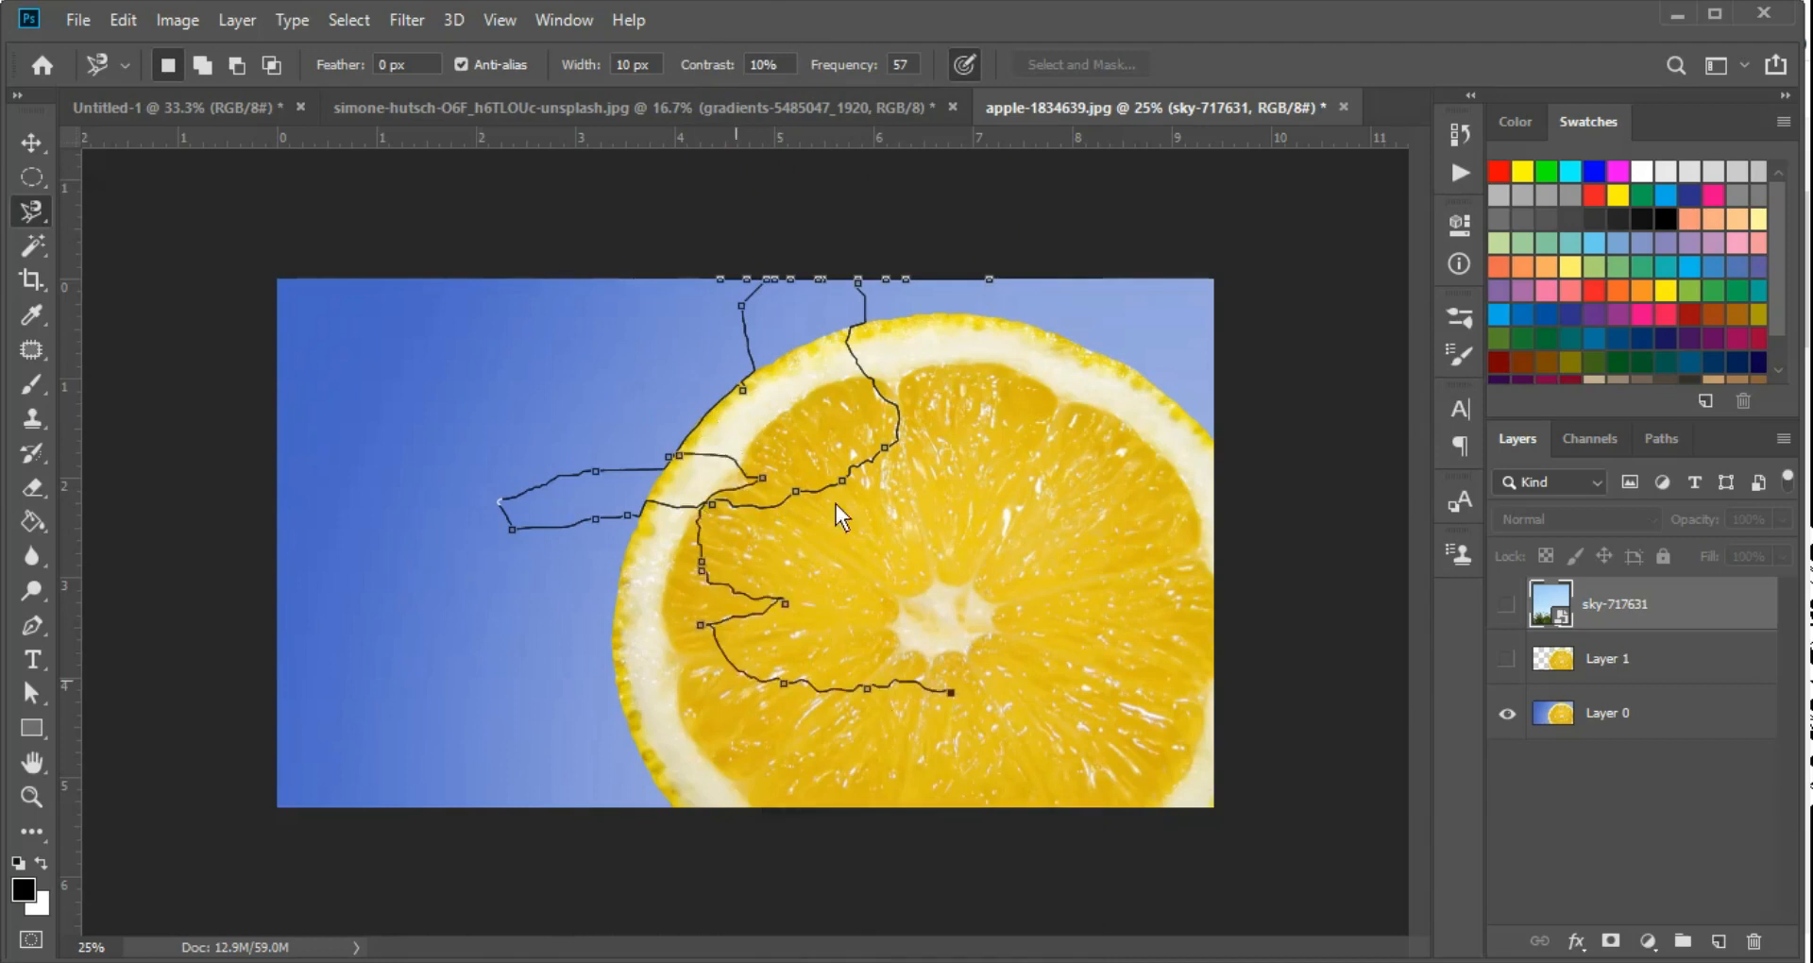
click(389, 586)
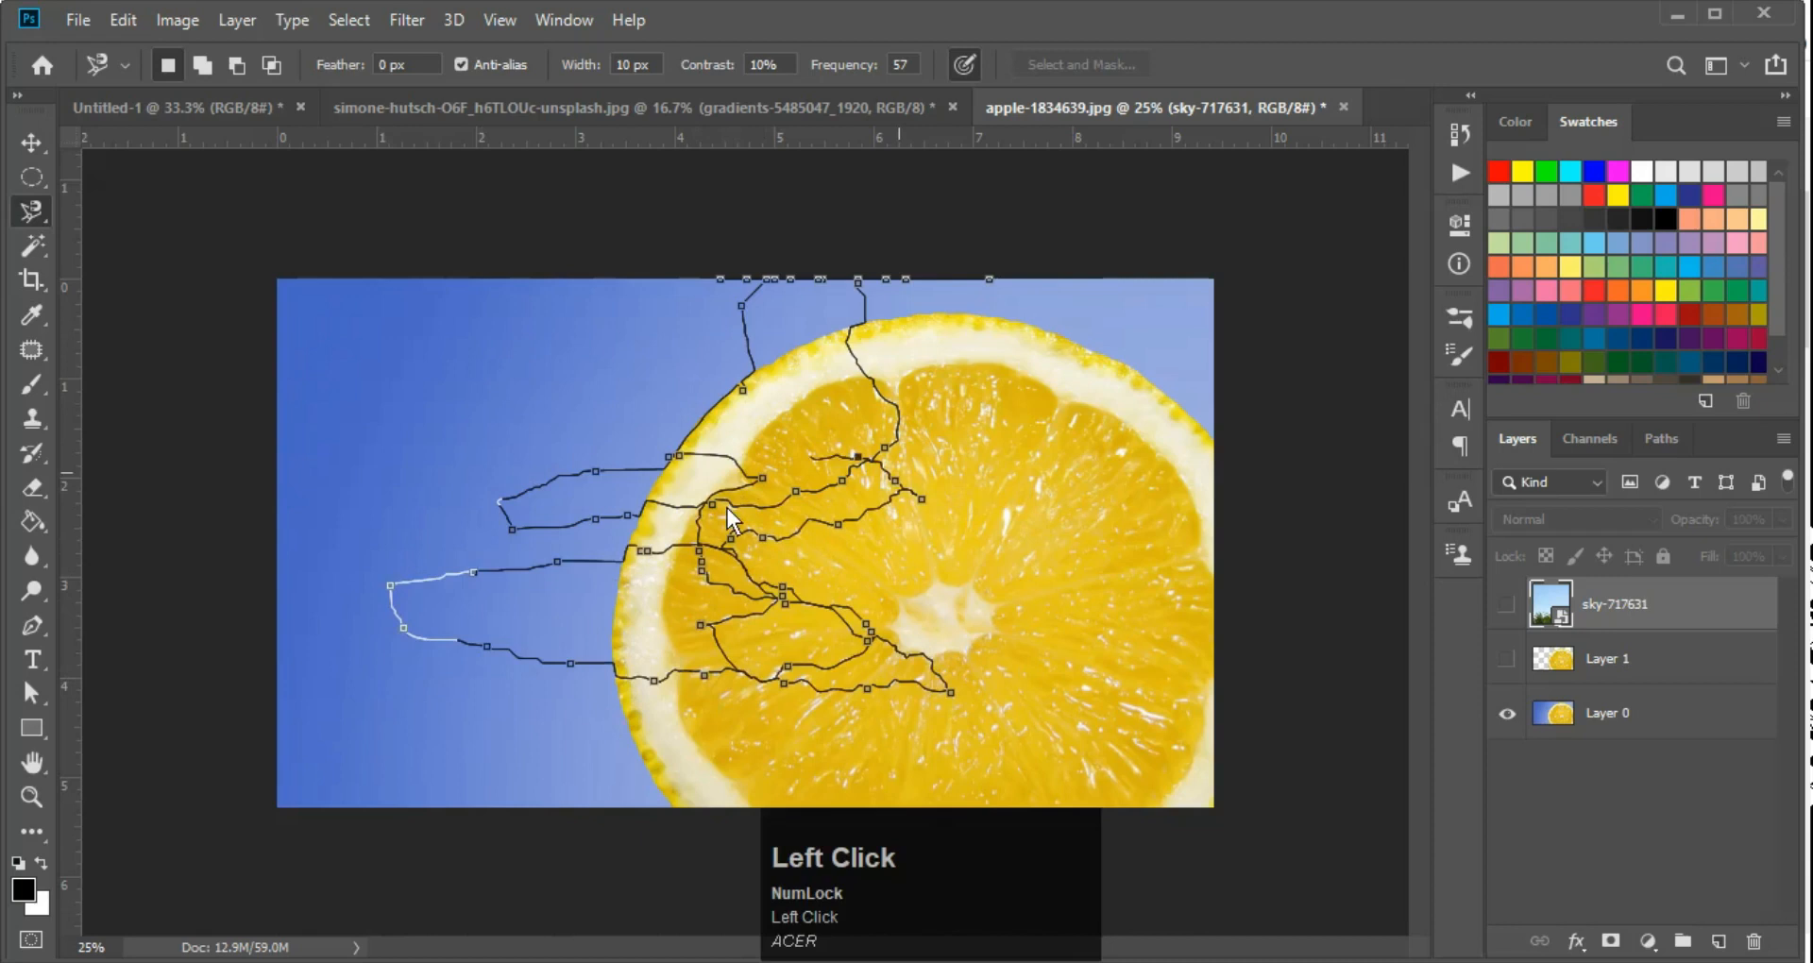
key(Escape)
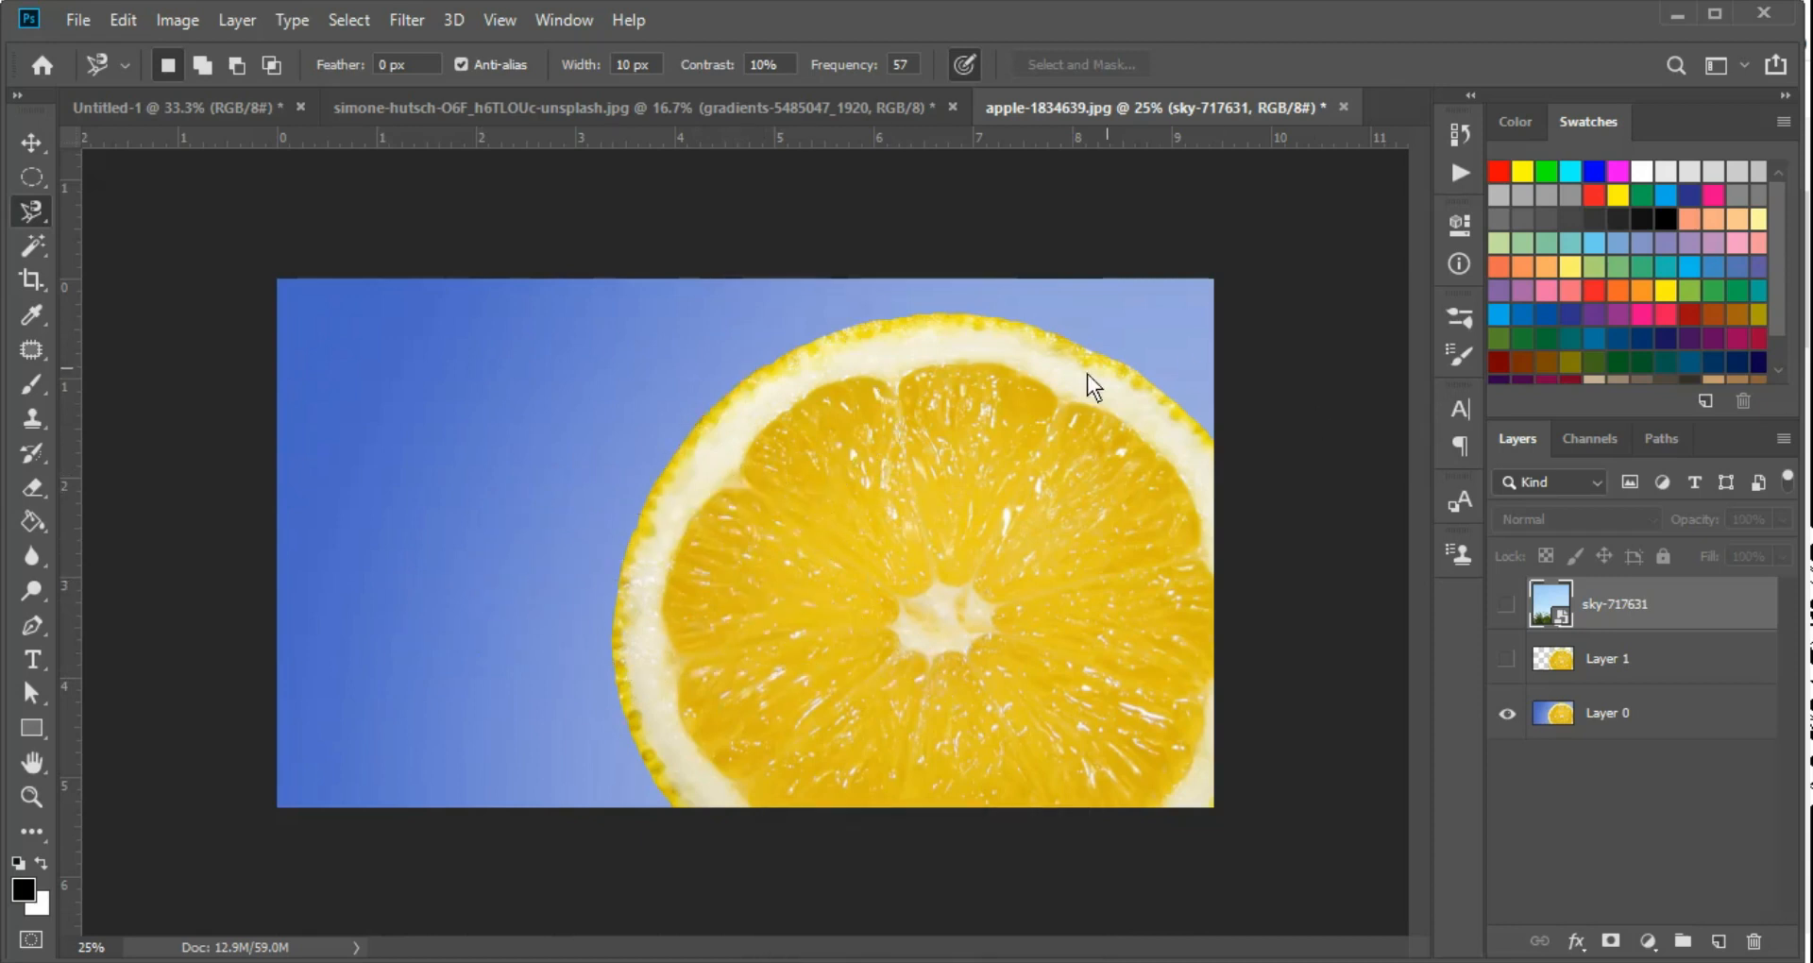
right_click(37, 200)
click(134, 236)
click(706, 381)
click(596, 651)
click(527, 641)
click(1051, 547)
key(Escape)
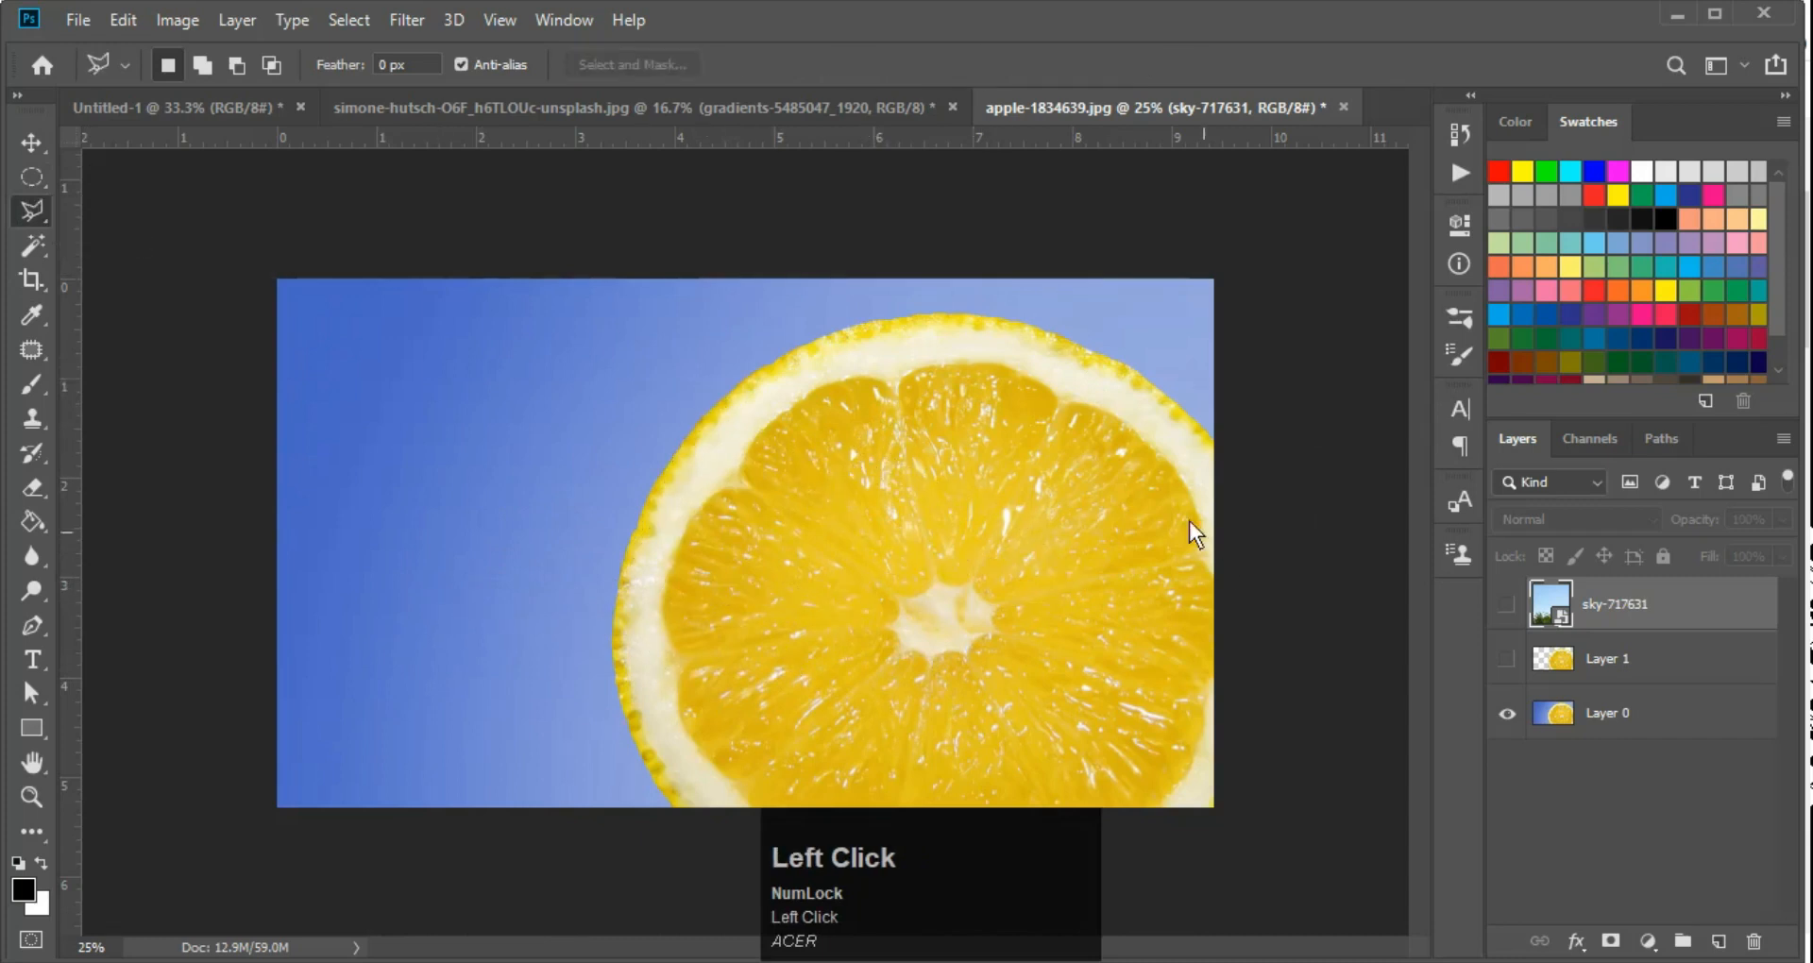
Return to the Magnetic Lasso tool and set its contrast to 20%
right_click(32, 211)
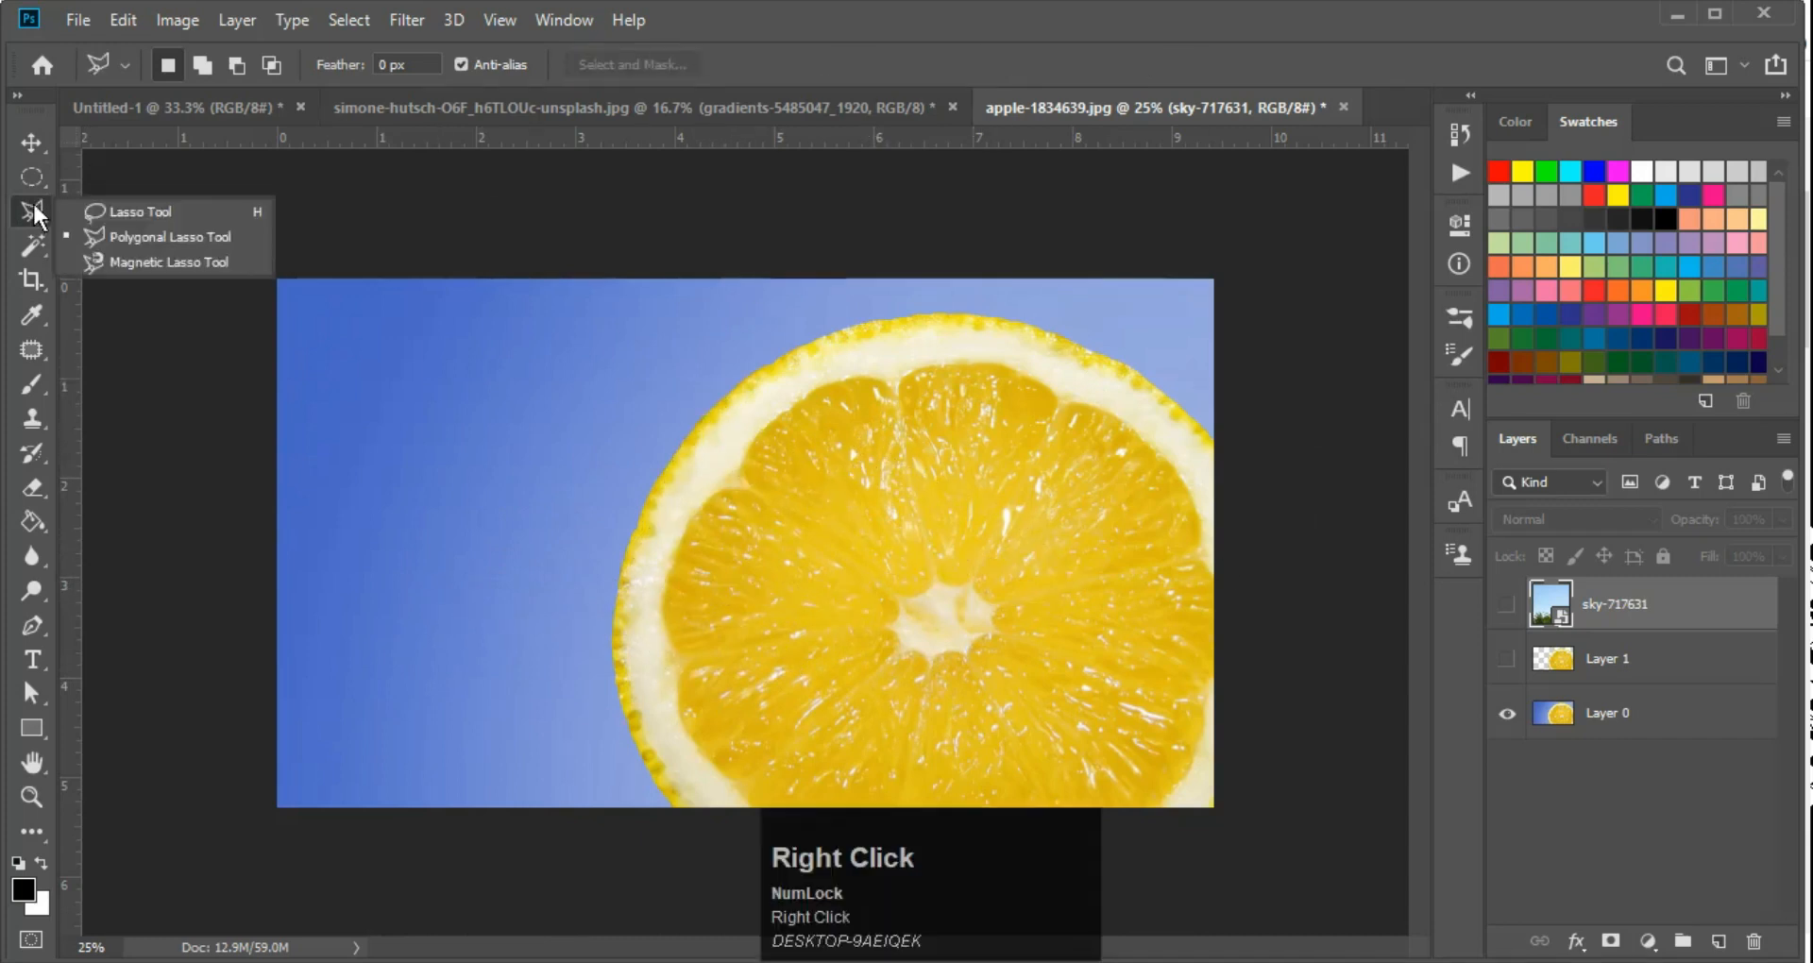
click(126, 264)
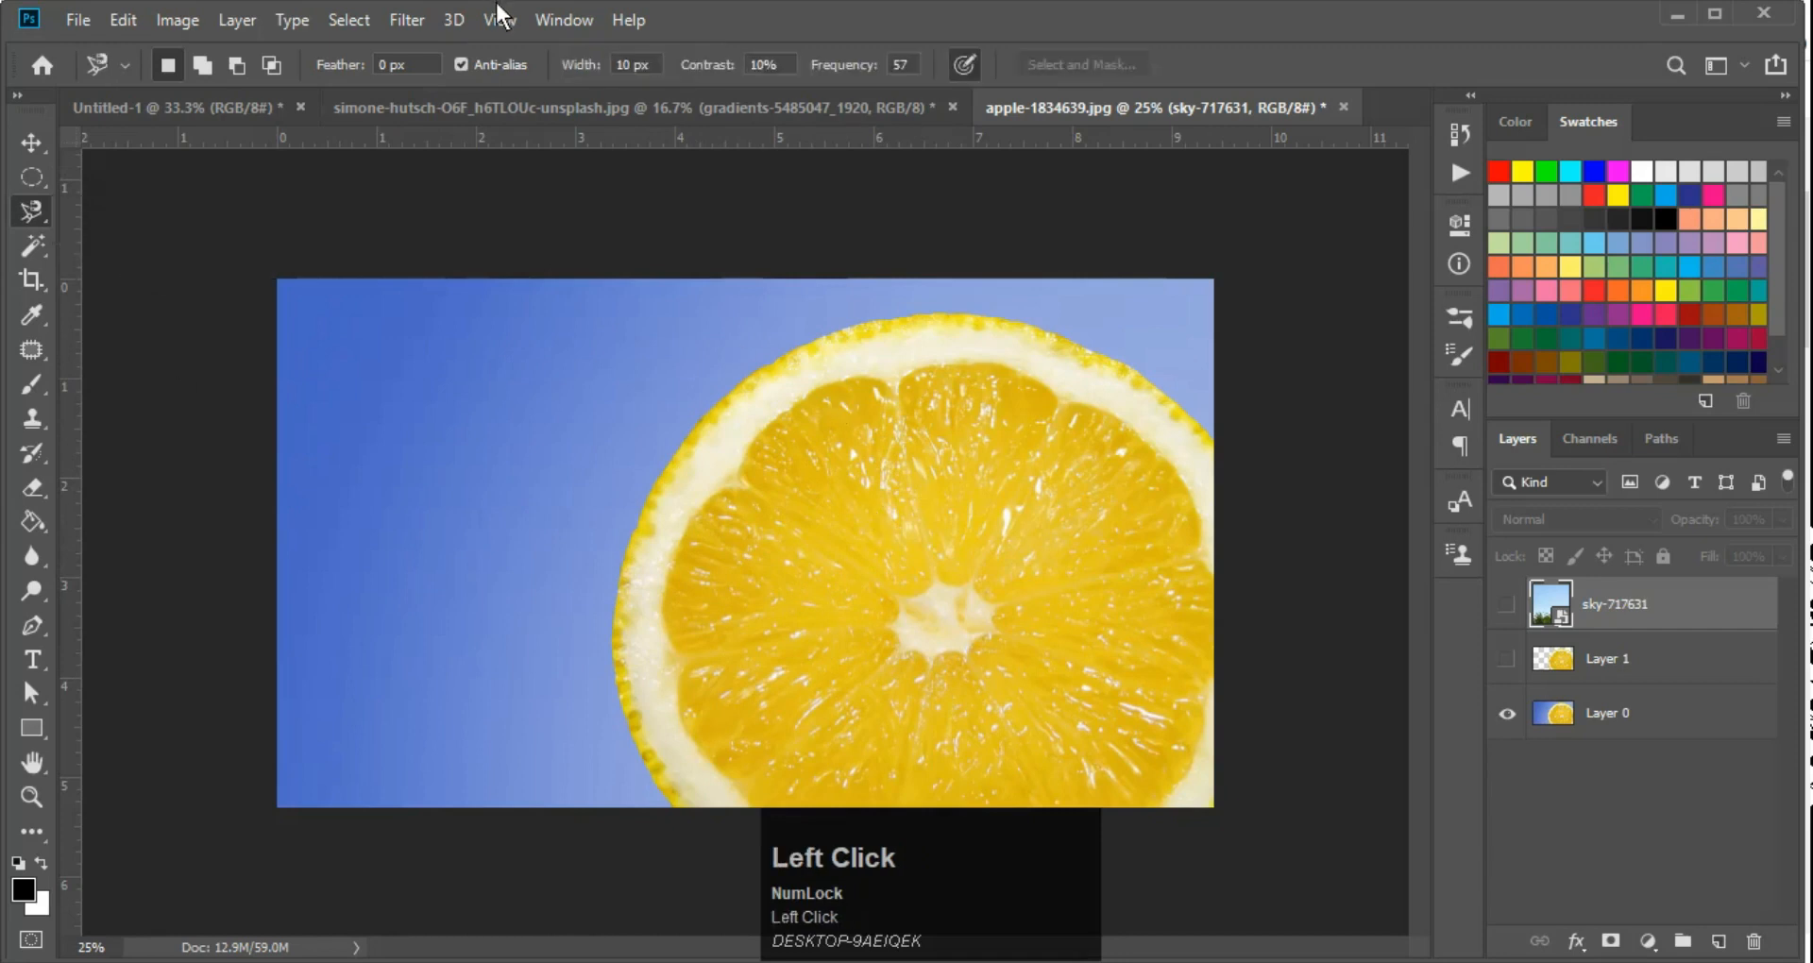
drag(793, 68, 699, 63)
click(769, 62)
key(ctrl+a)
text(20)
key(Return)
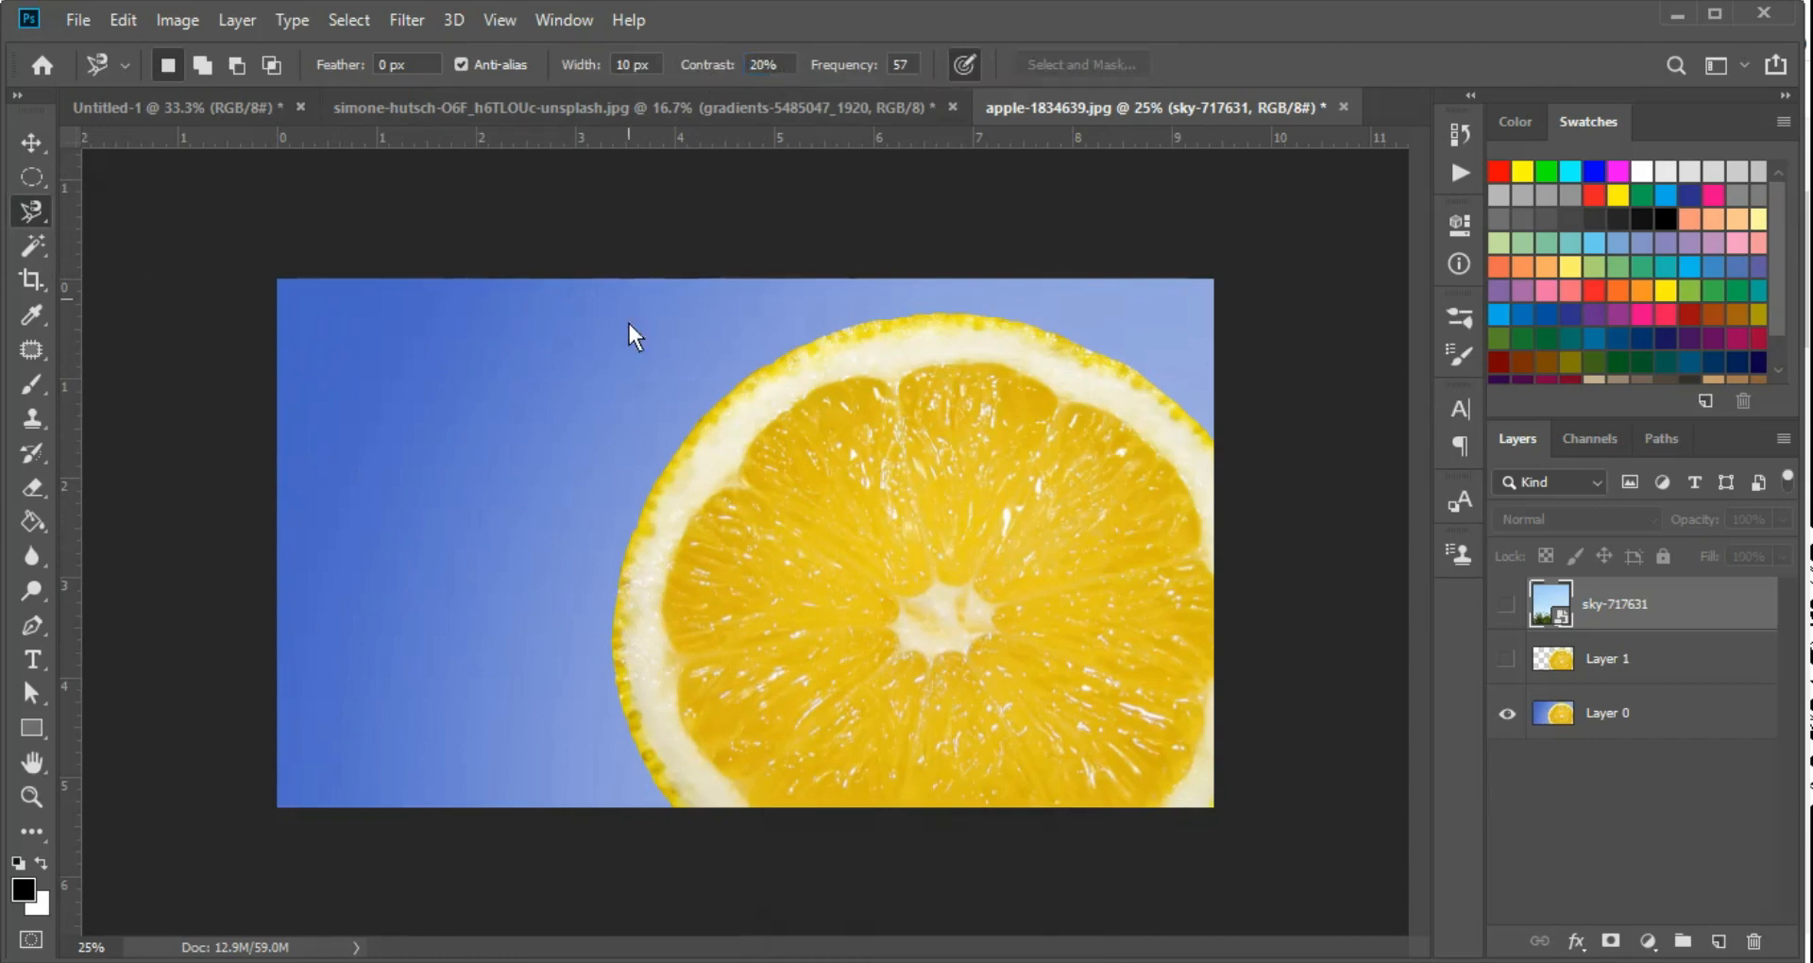
Trace the whole lemon slice with the Magnetic Lasso at 20% contrast and close the selection, and deselect it
click(632, 523)
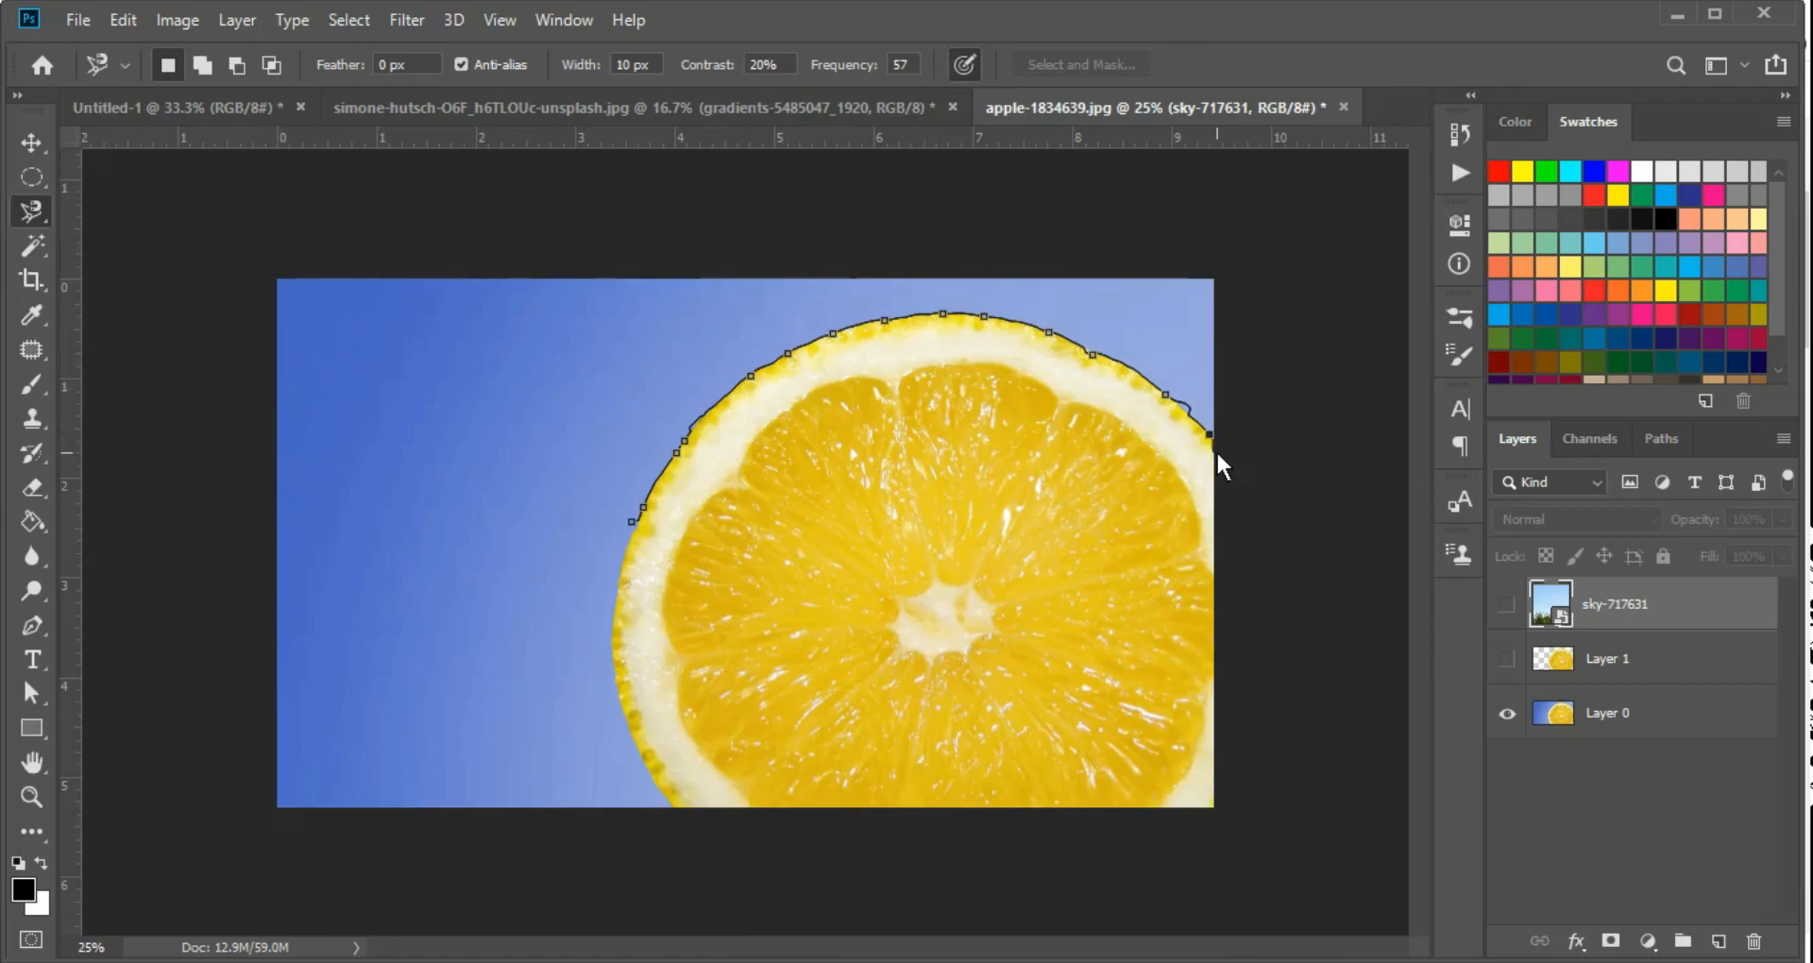
click(1217, 453)
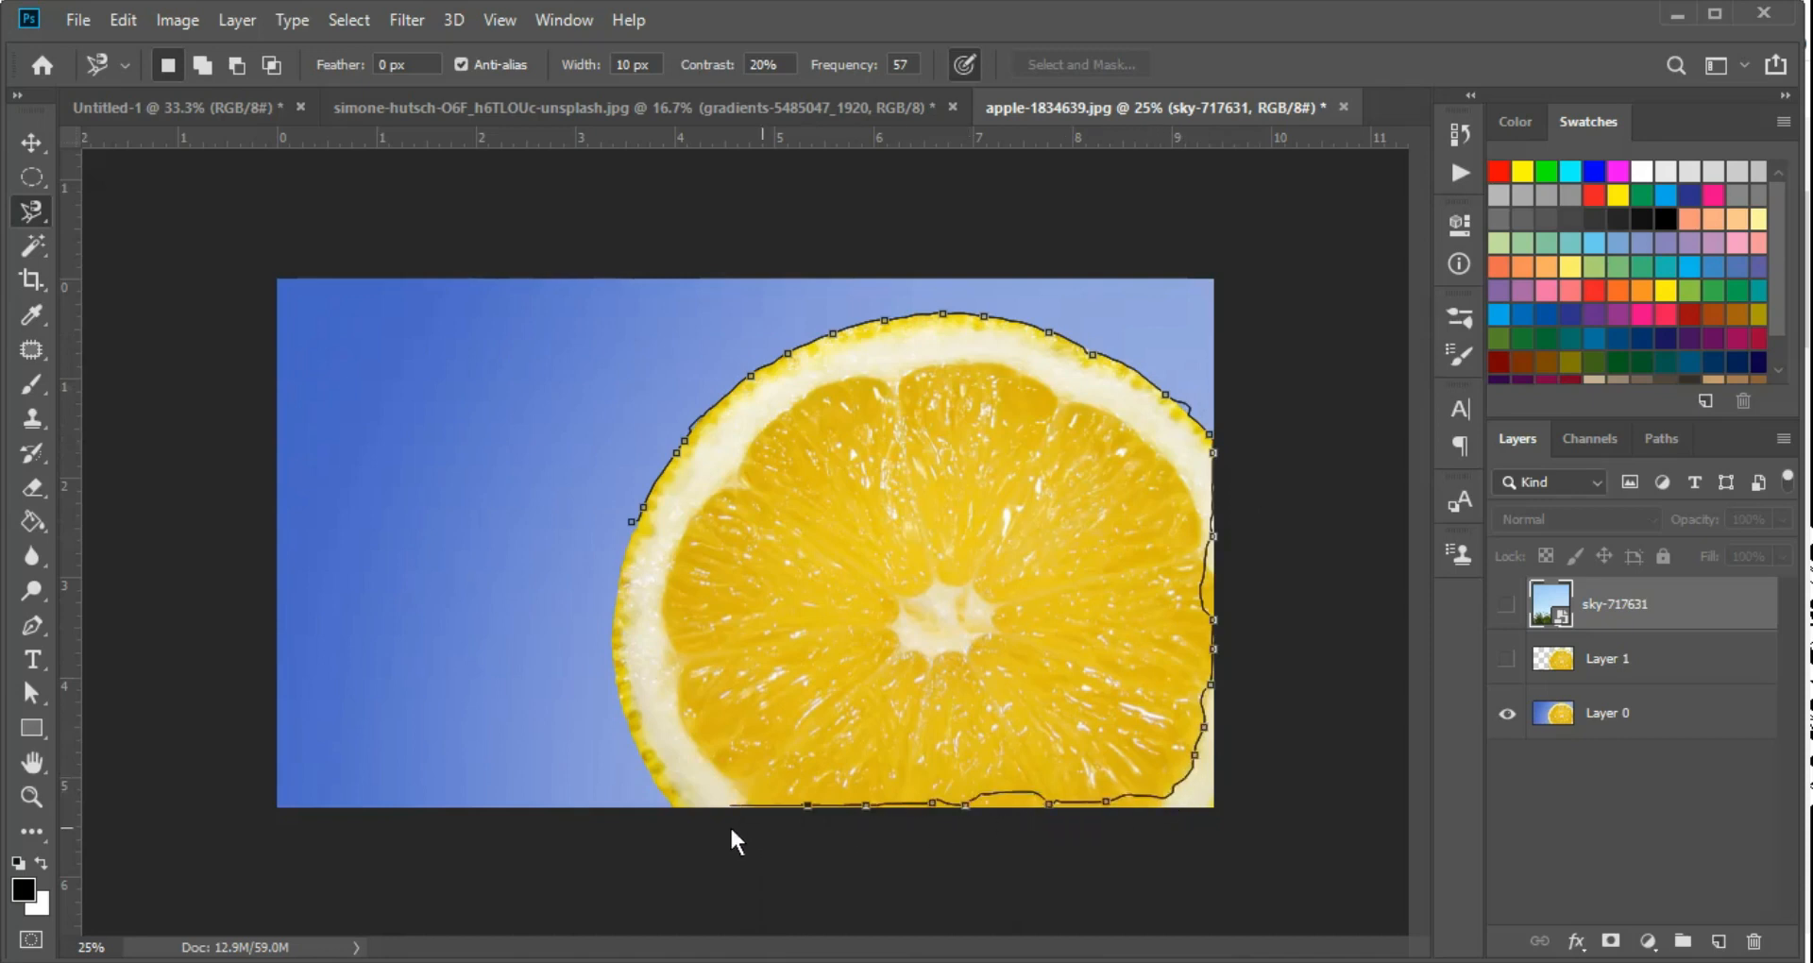
click(672, 805)
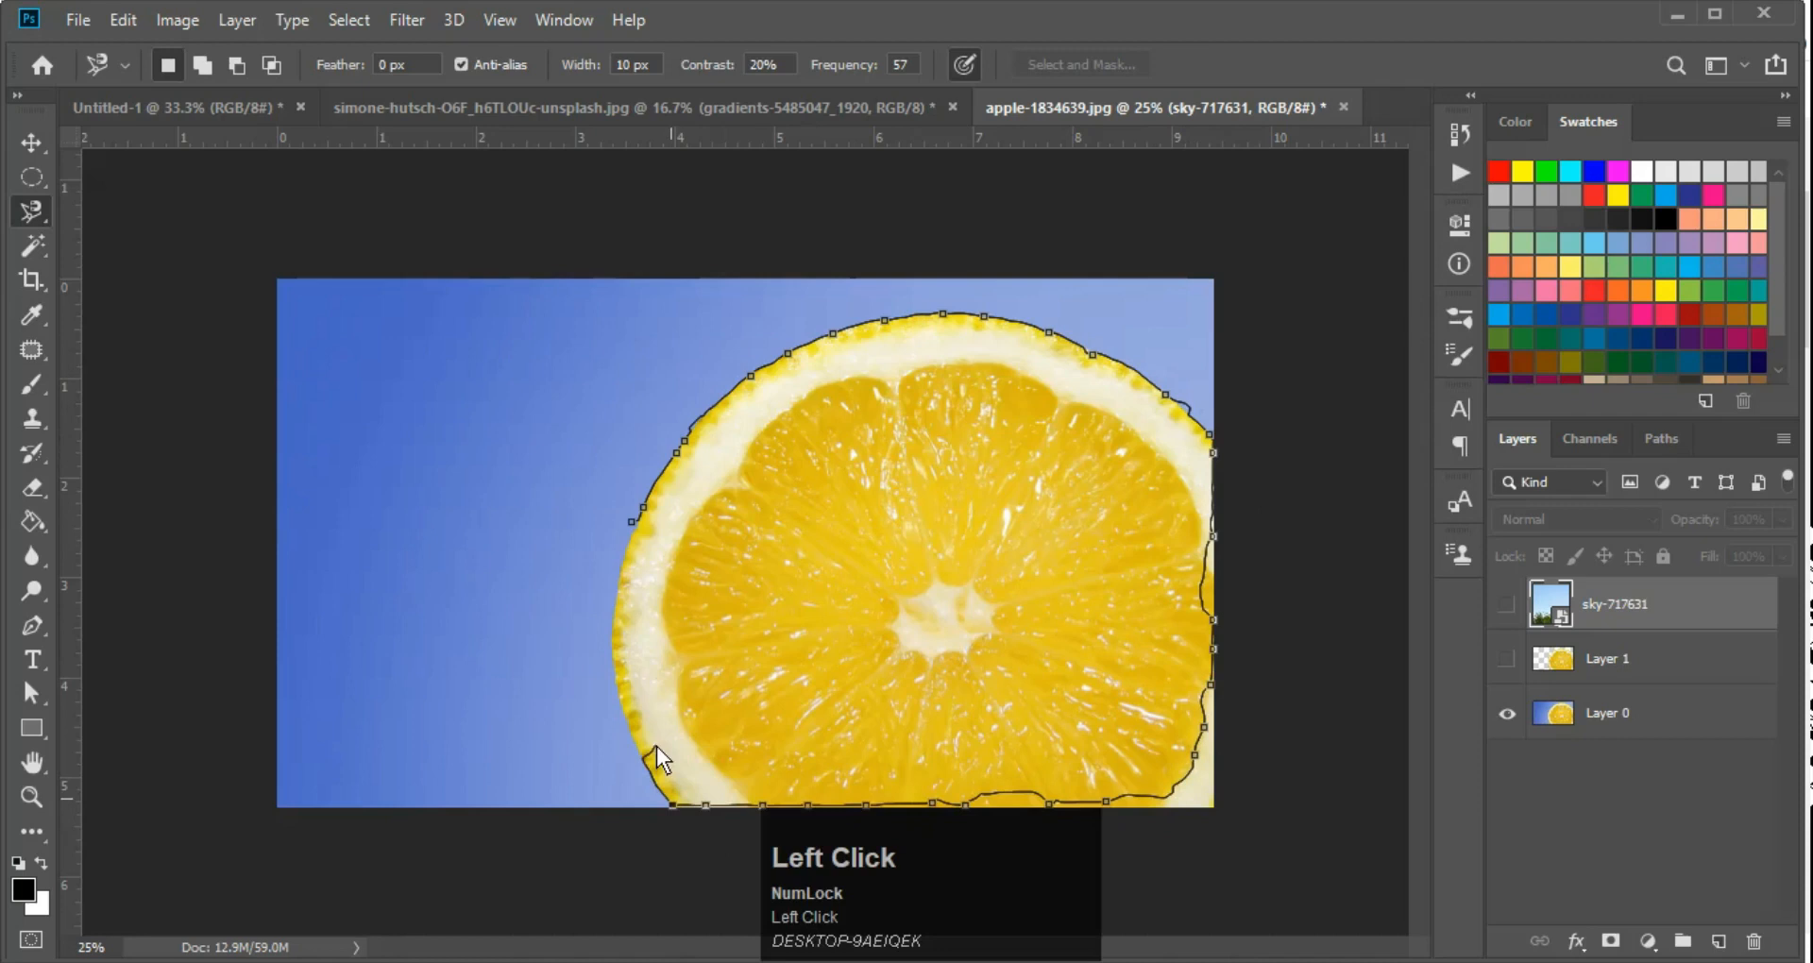
click(632, 518)
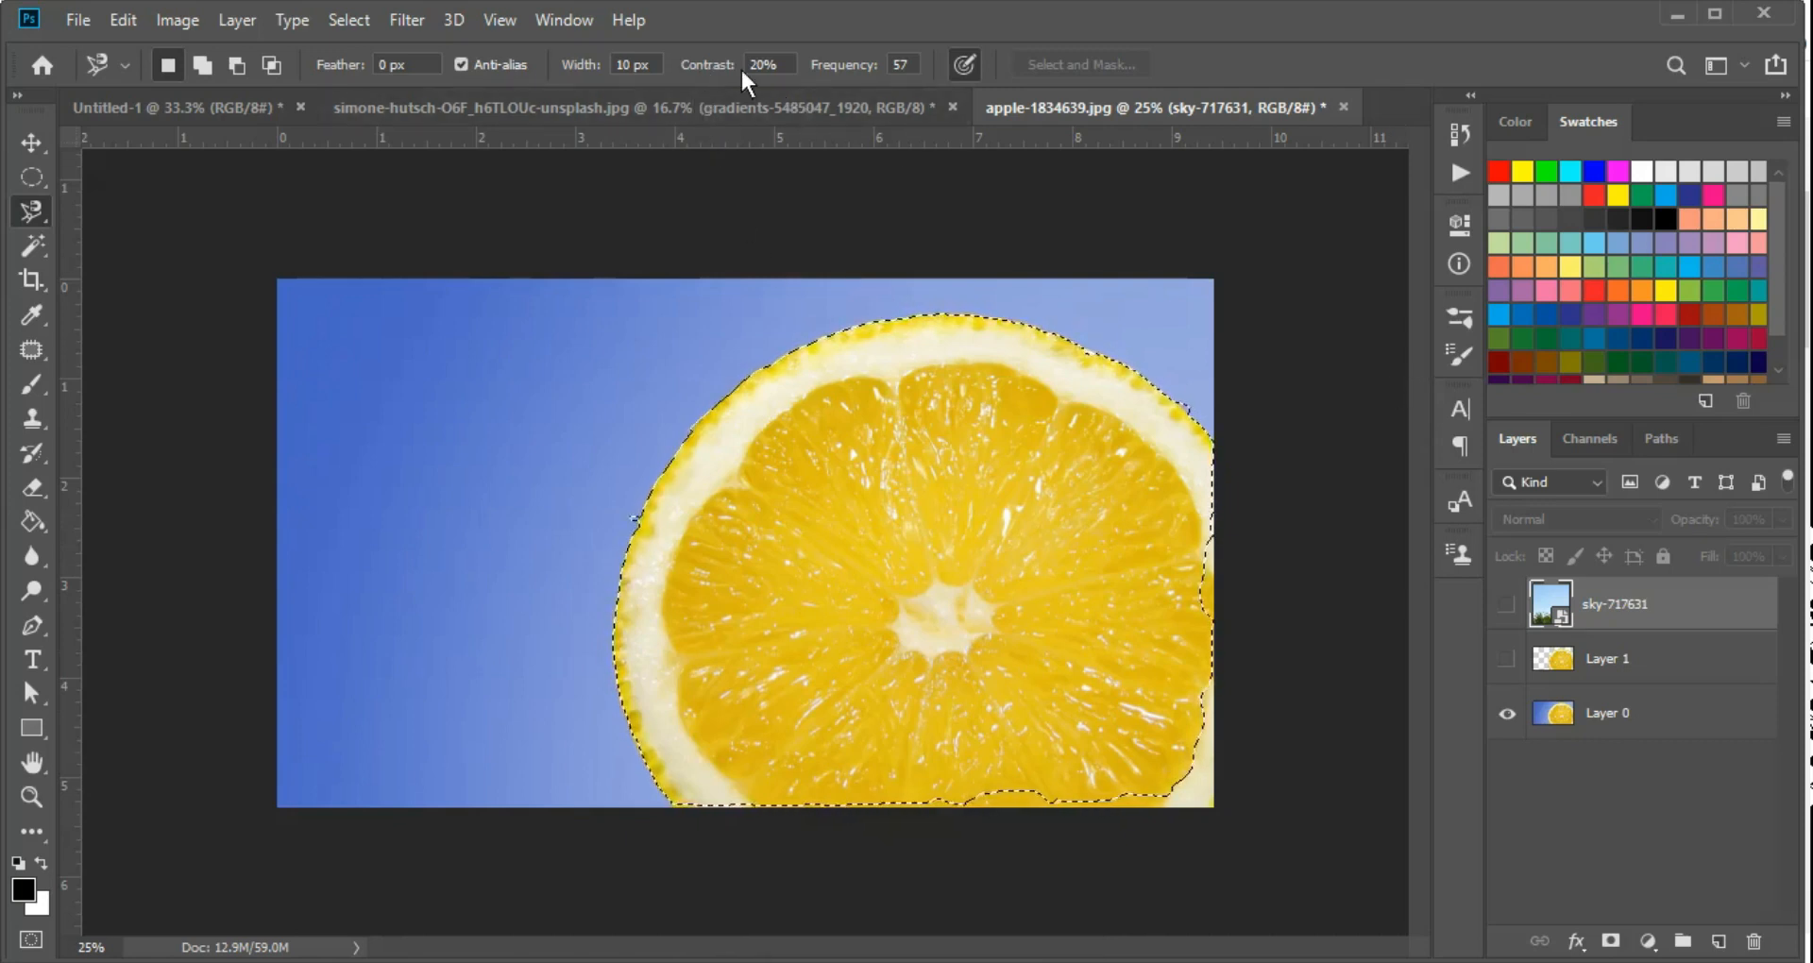
click(903, 64)
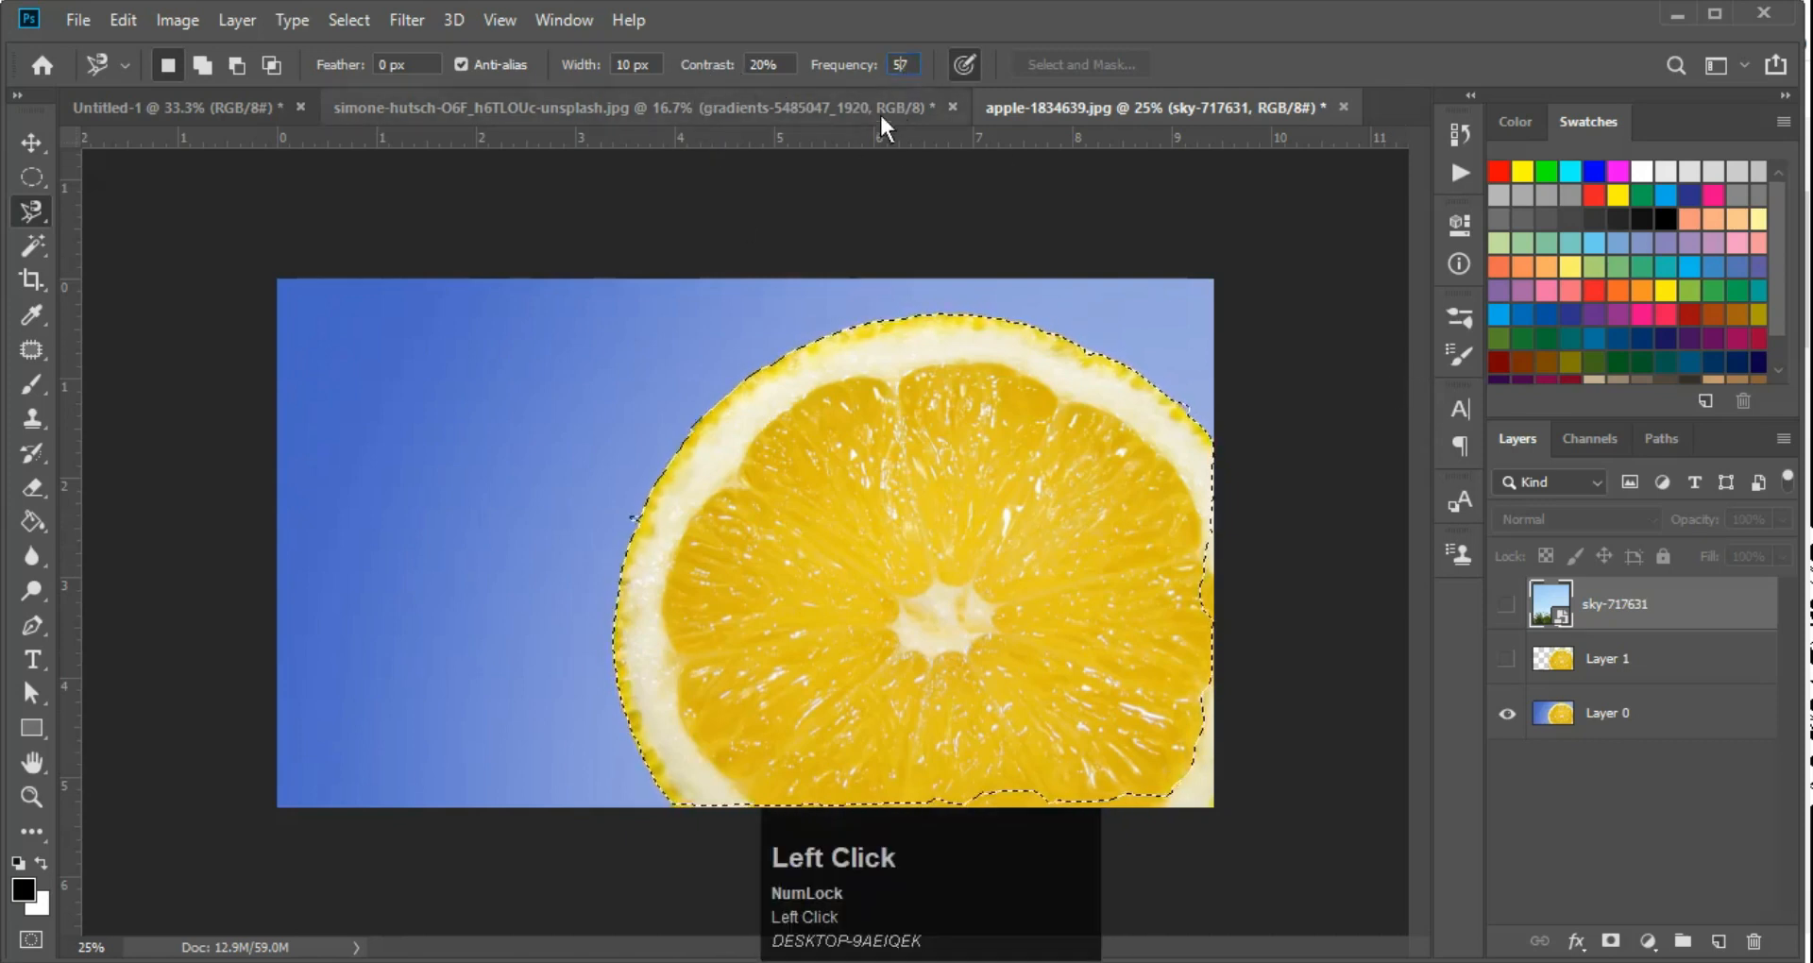
key(ctrl)
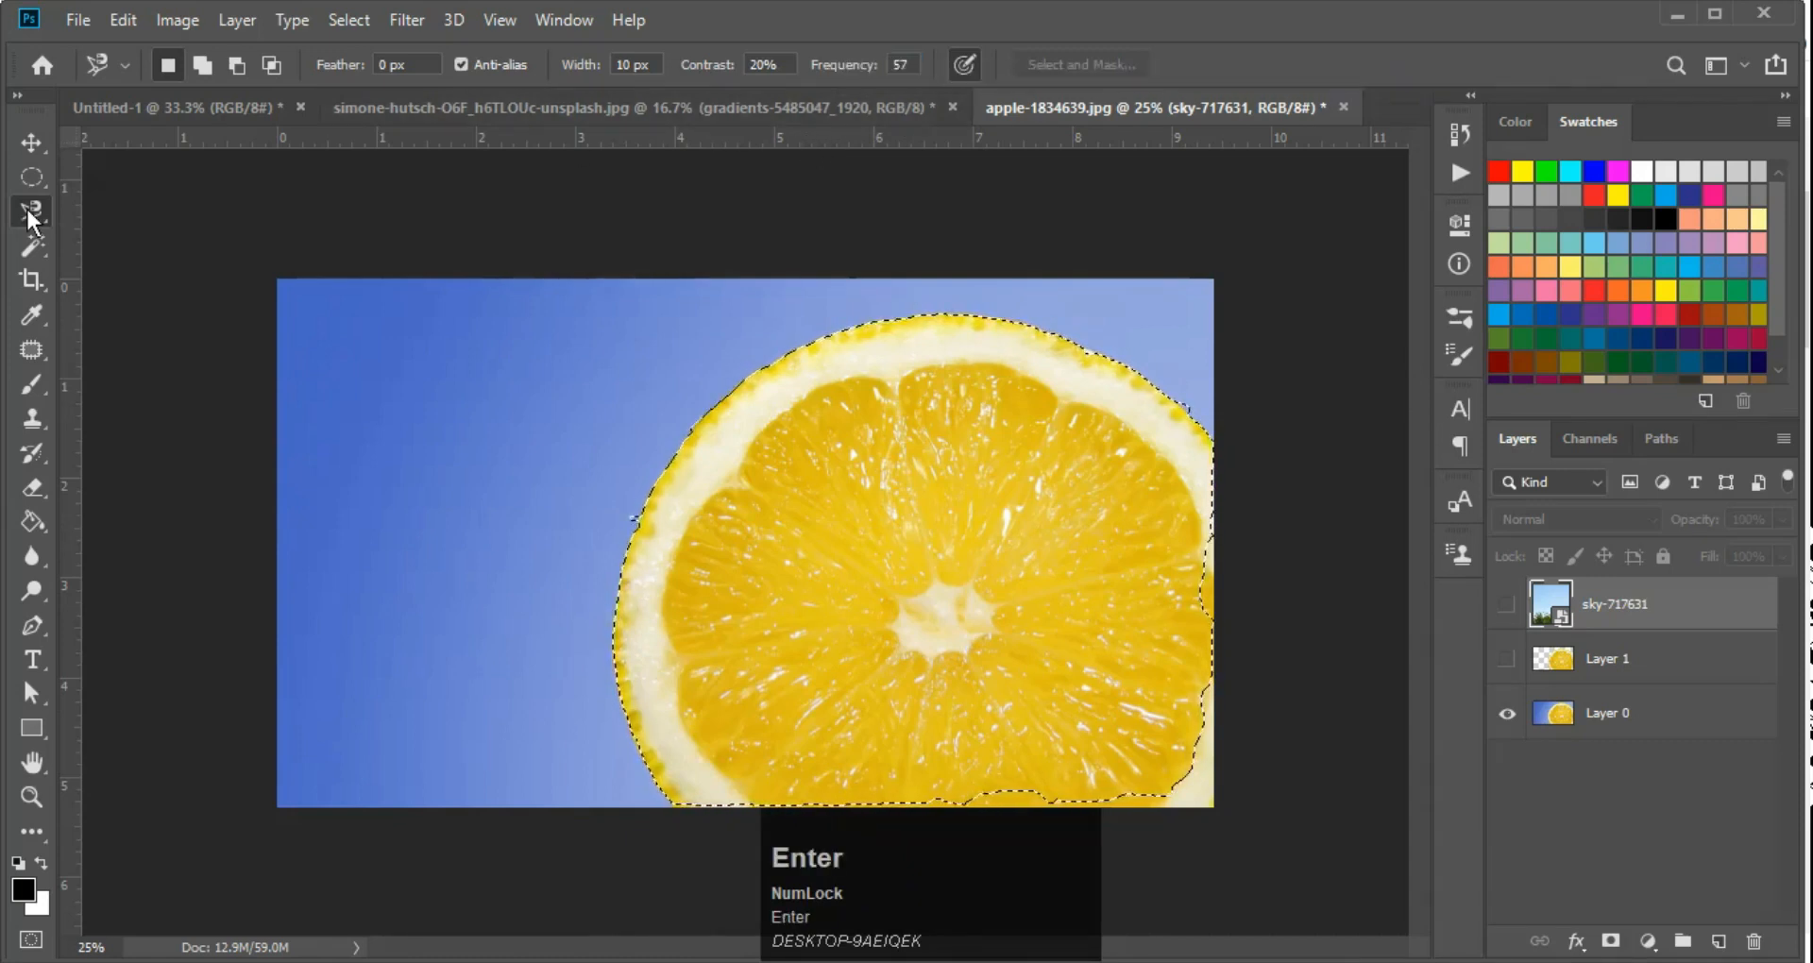
key(ctrl+d)
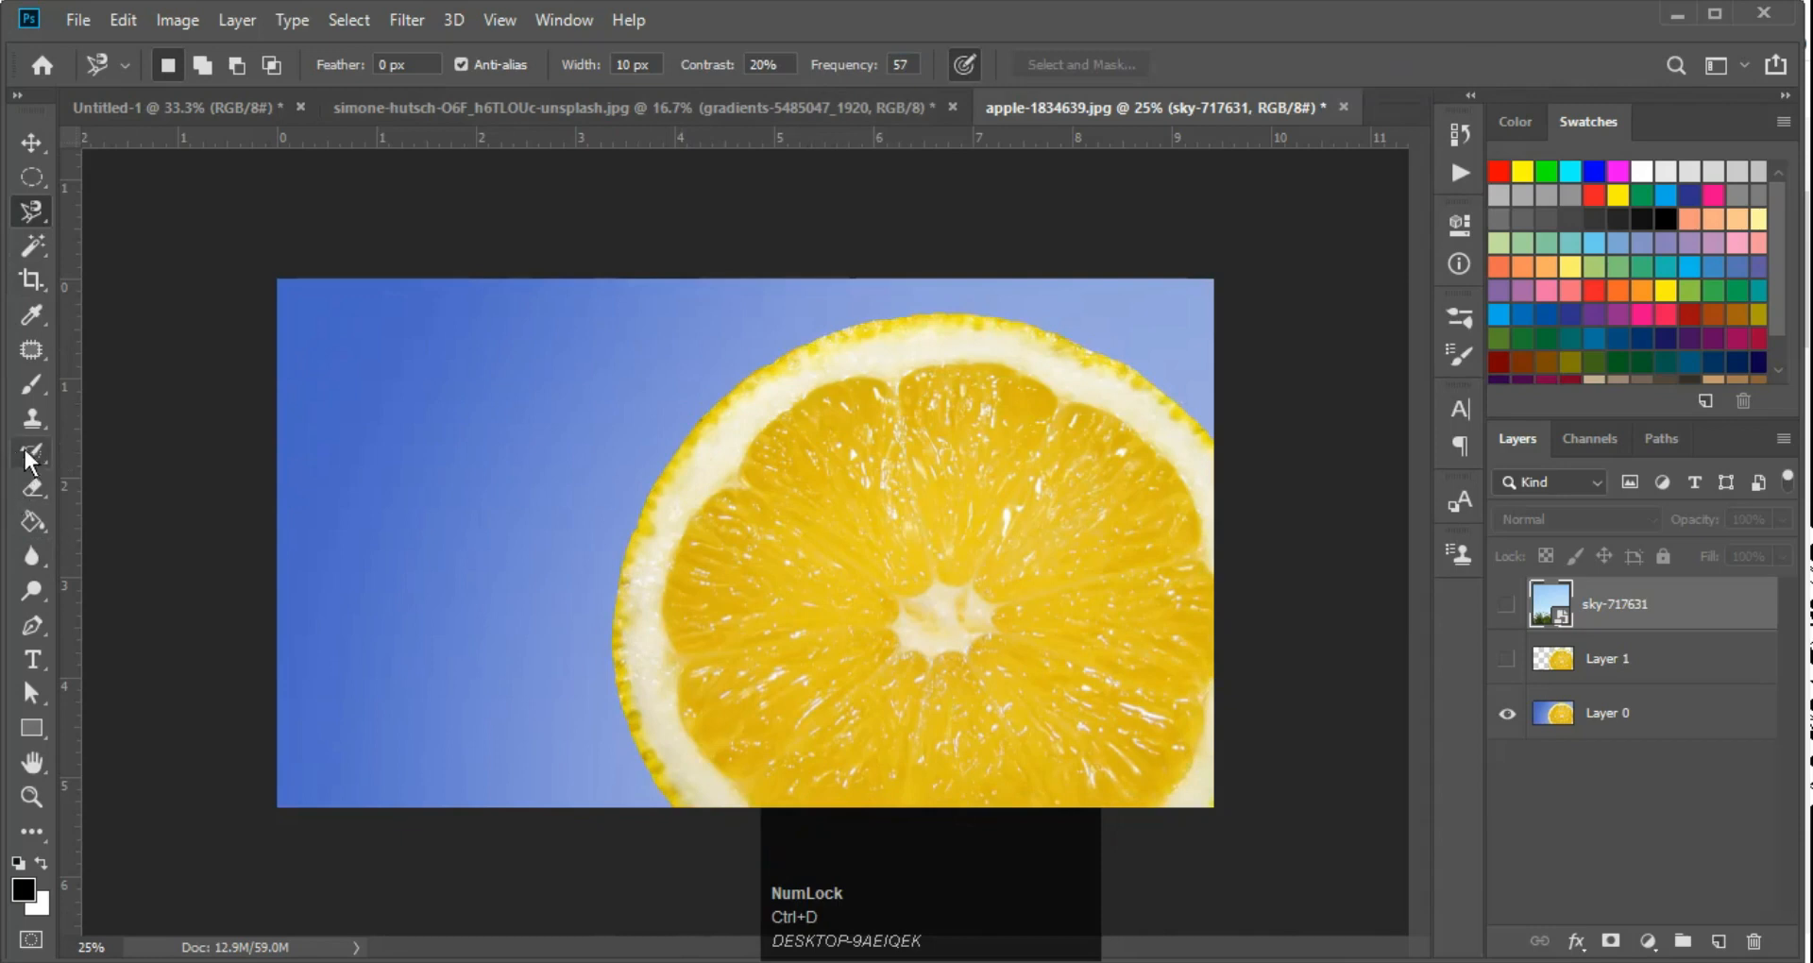
Switch to the standard Lasso tool and return to the Magnetic Lasso tool
right_click(14, 219)
click(88, 212)
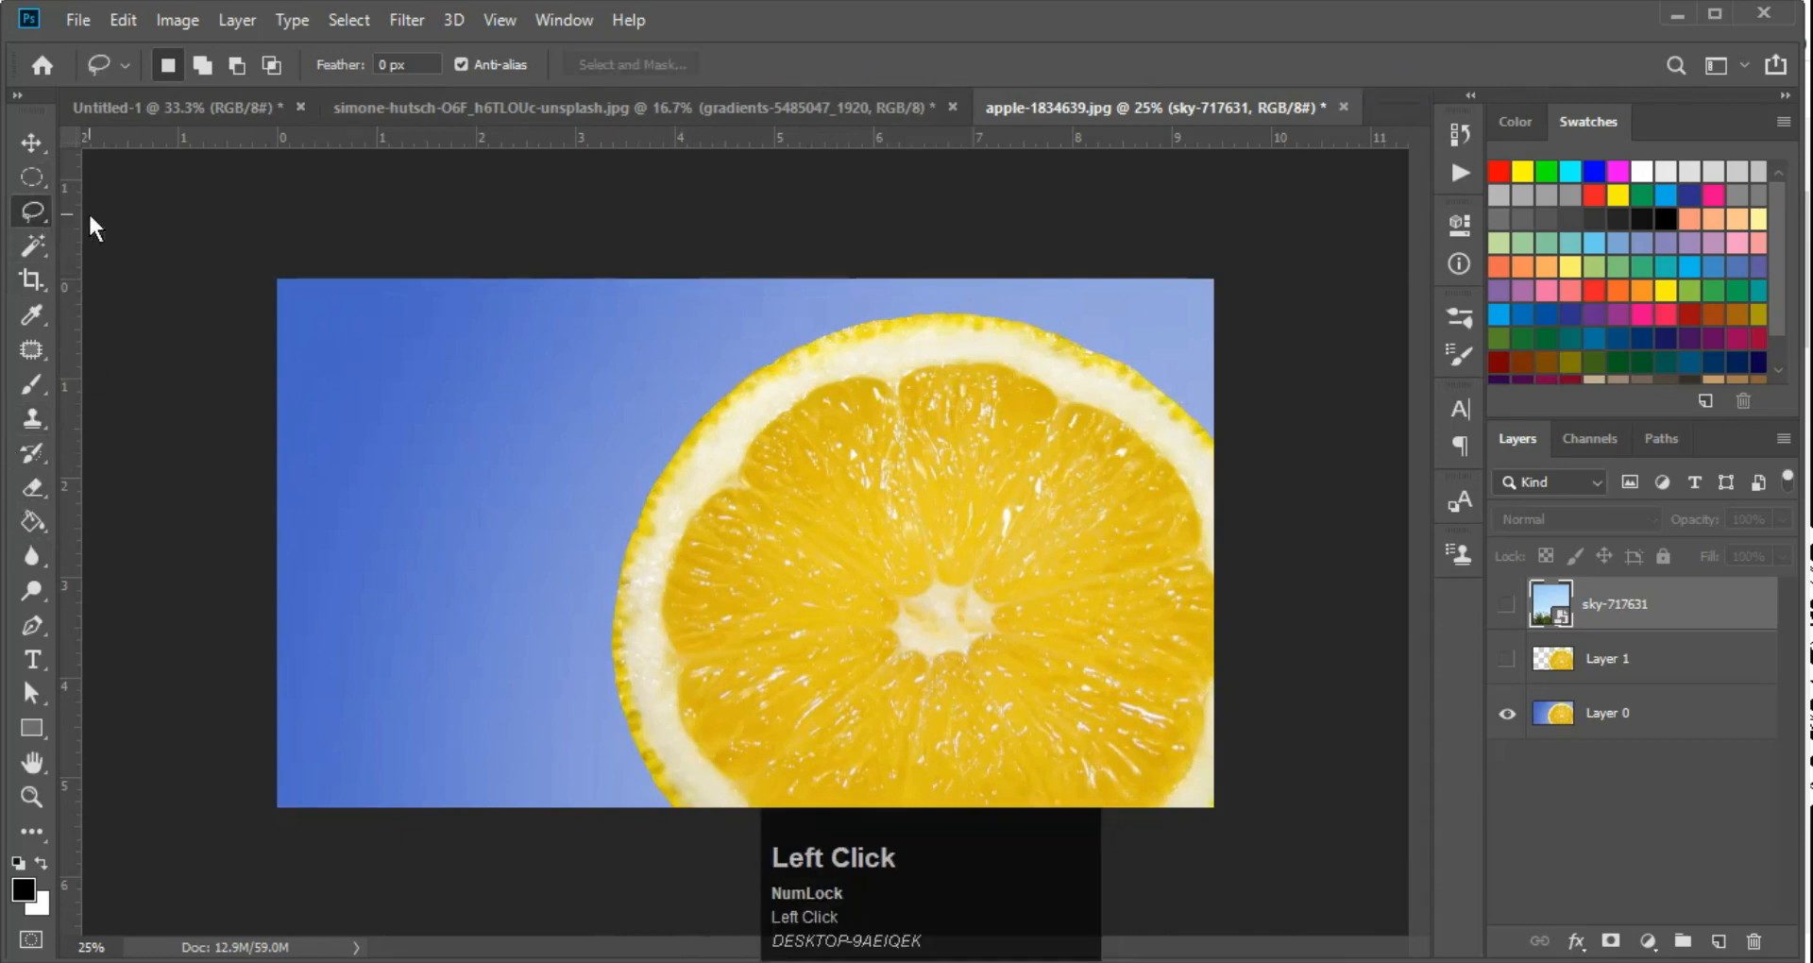
right_click(22, 214)
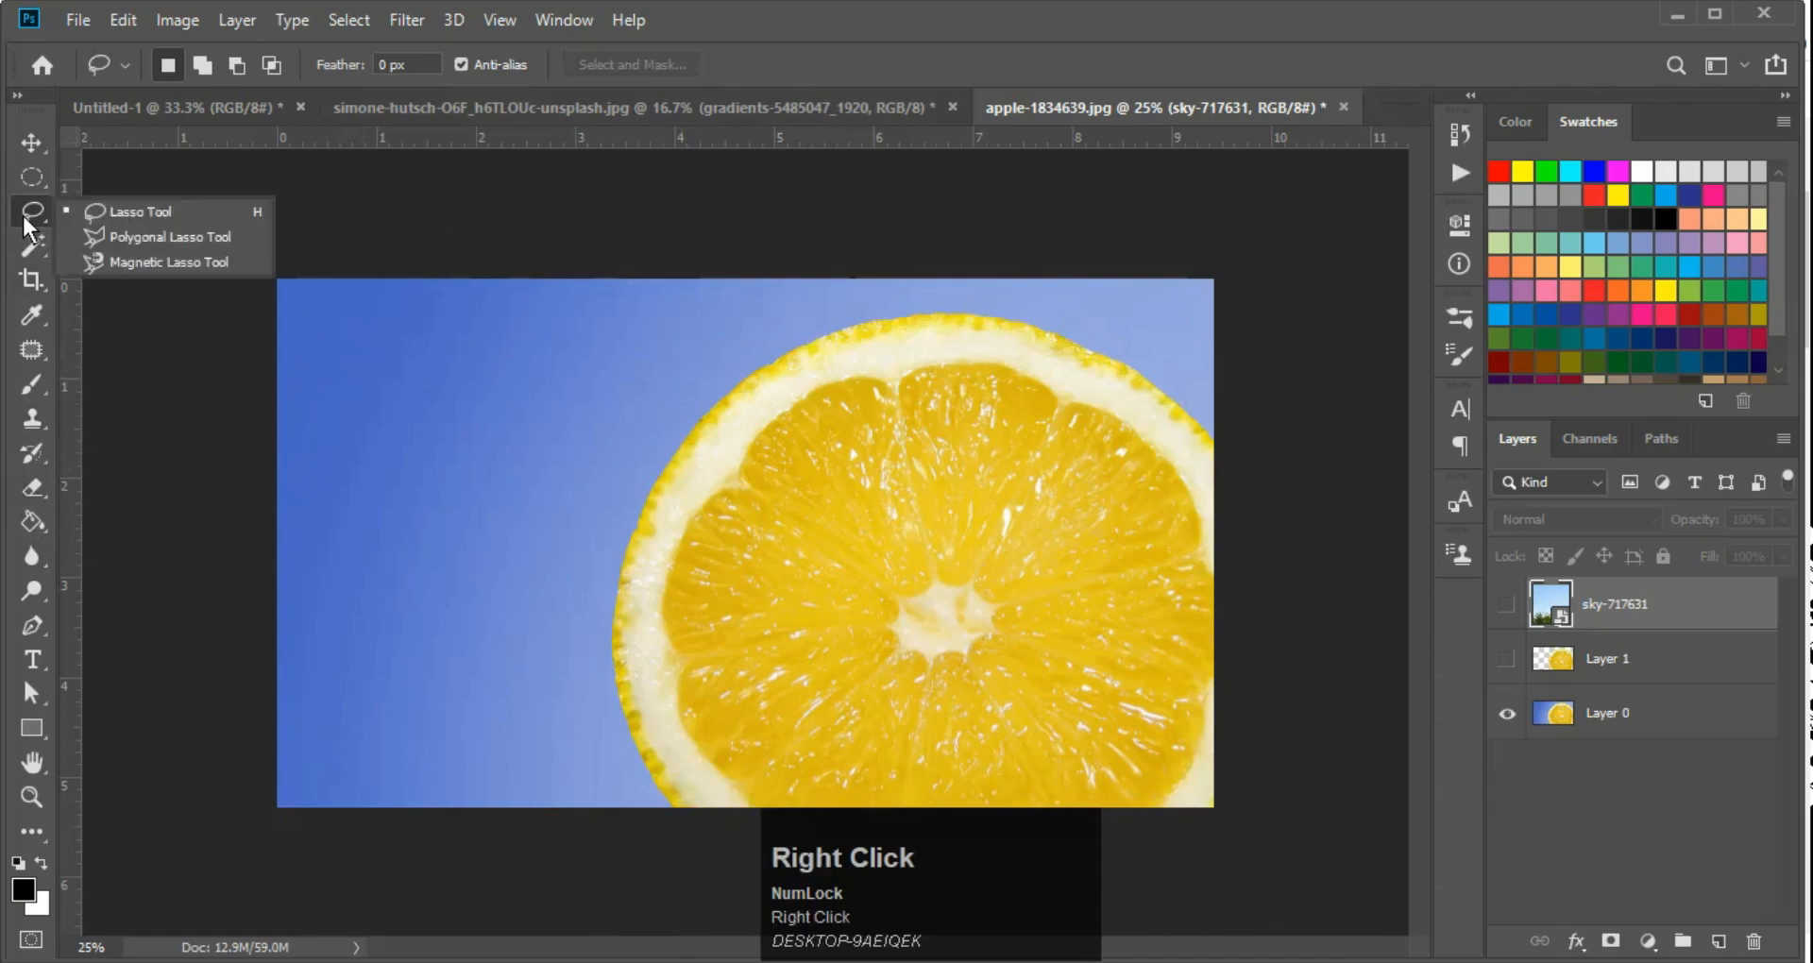
click(154, 261)
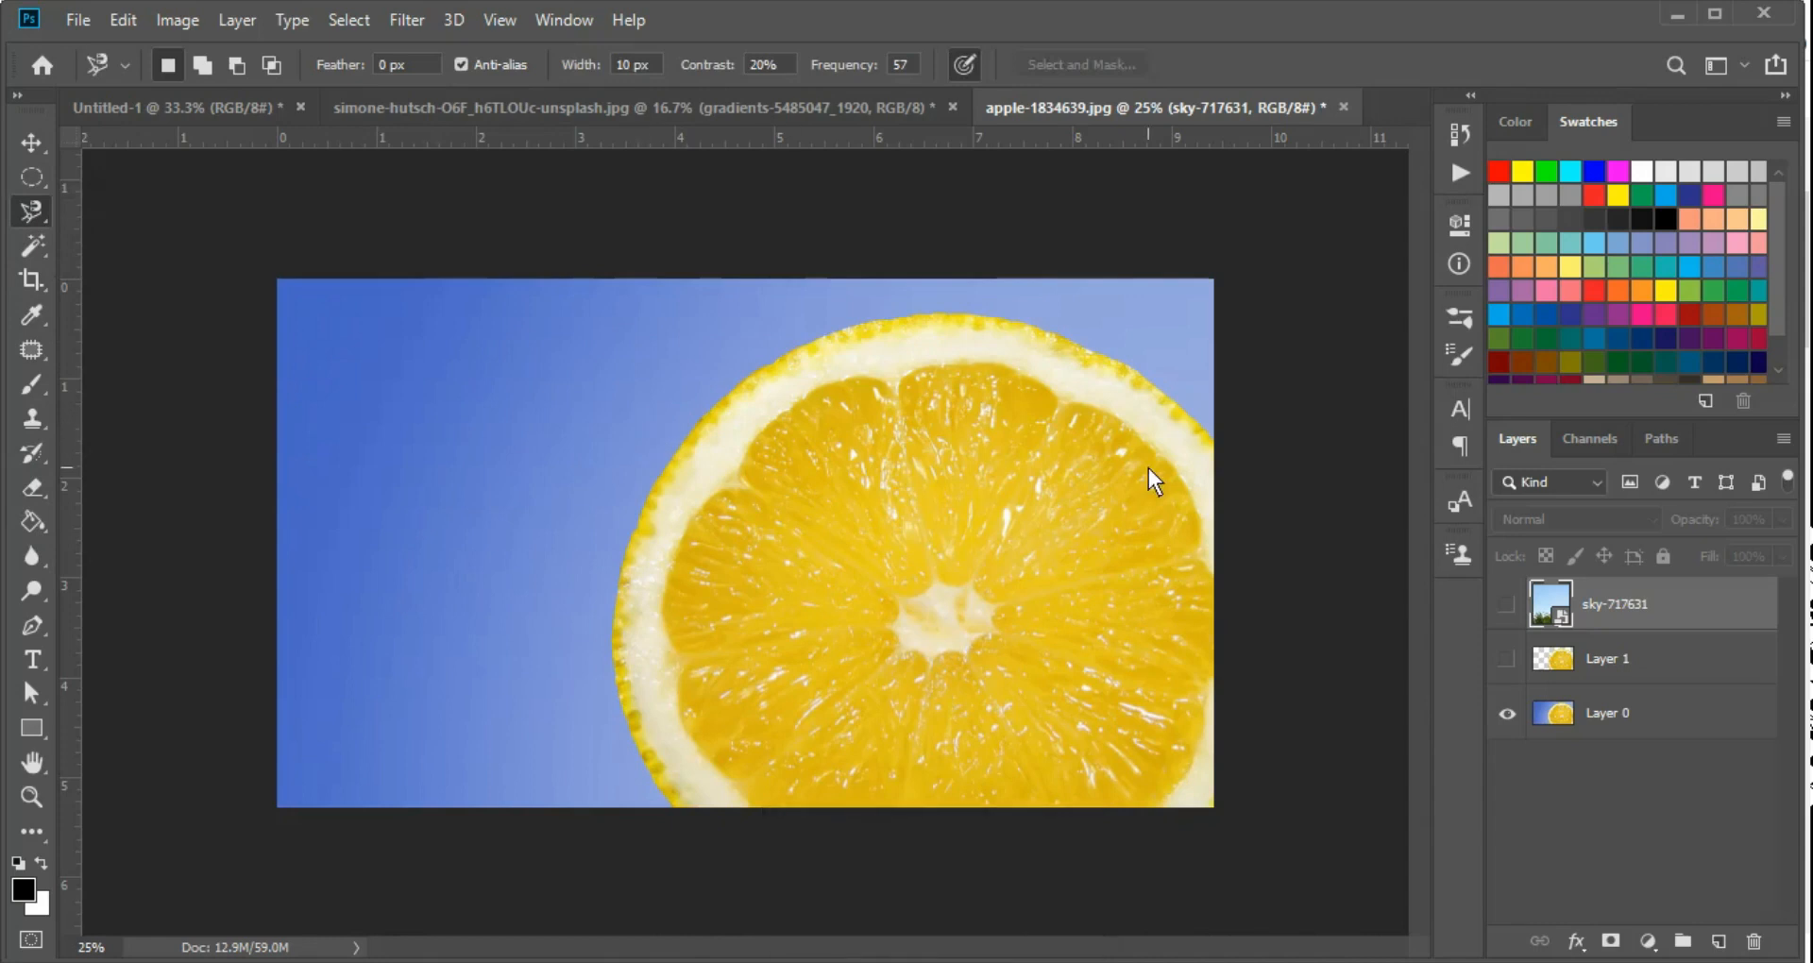
Show the sky-717631 layer and Layer 1, and merge all visible layers into one
key(ctrl+shift+e)
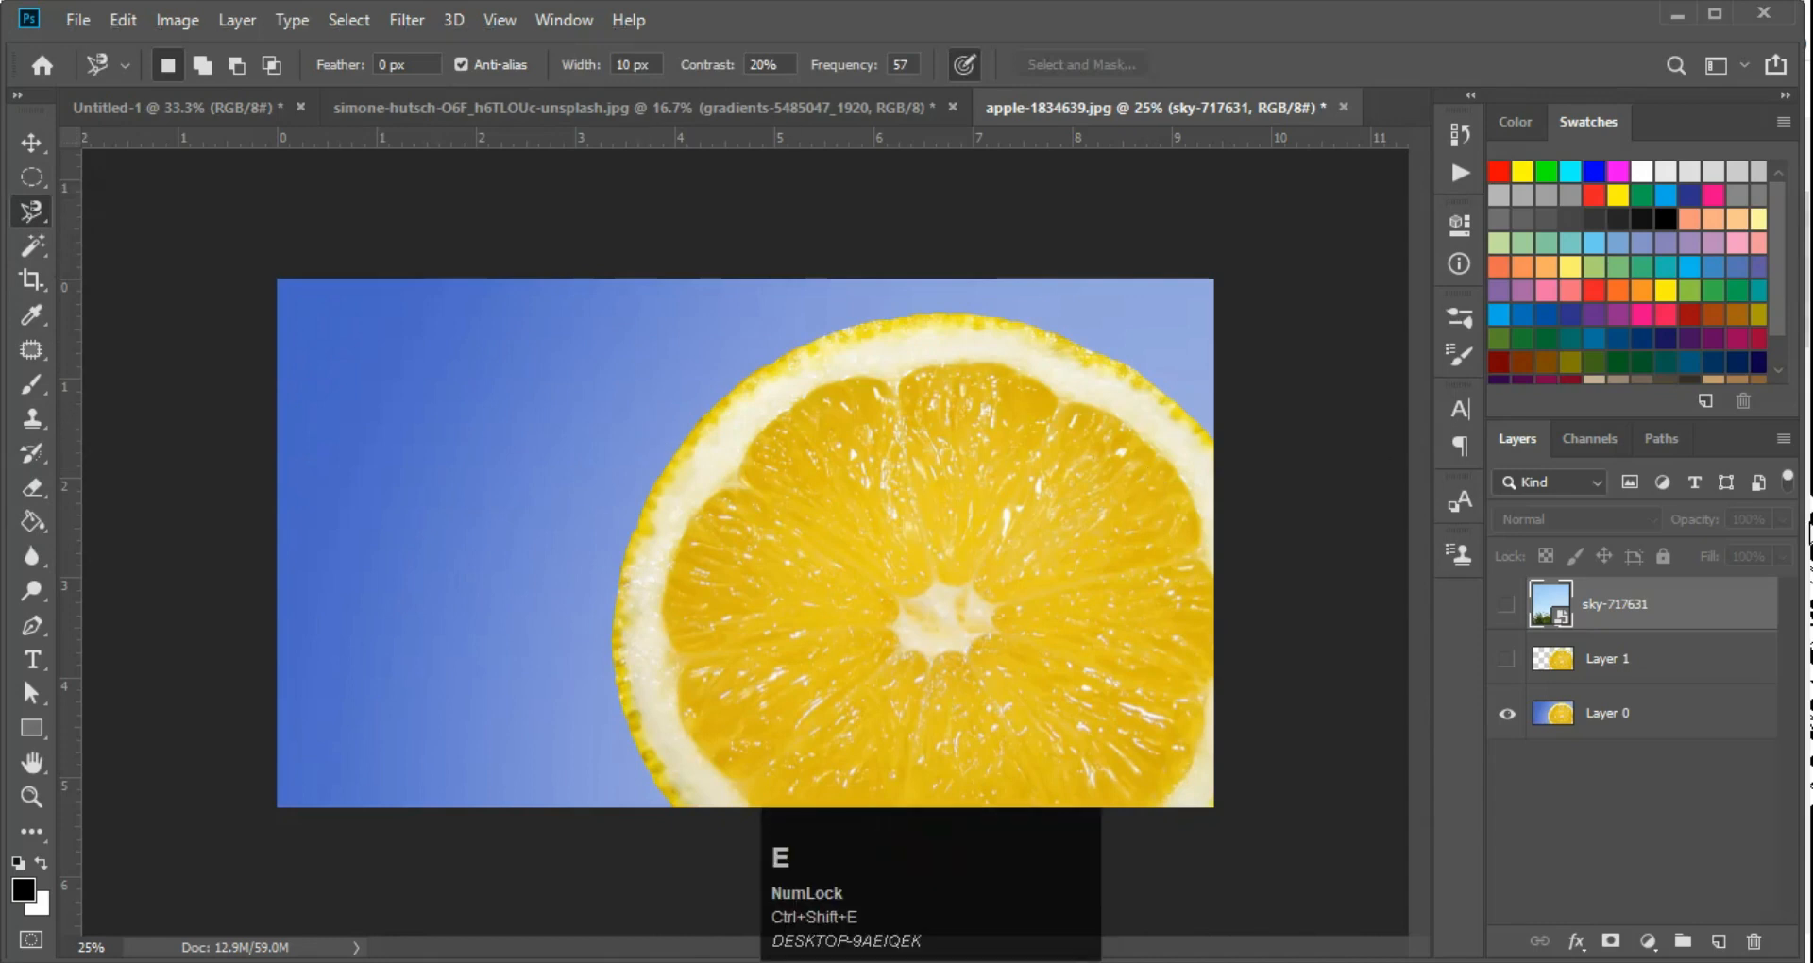
drag(1505, 593, 1500, 661)
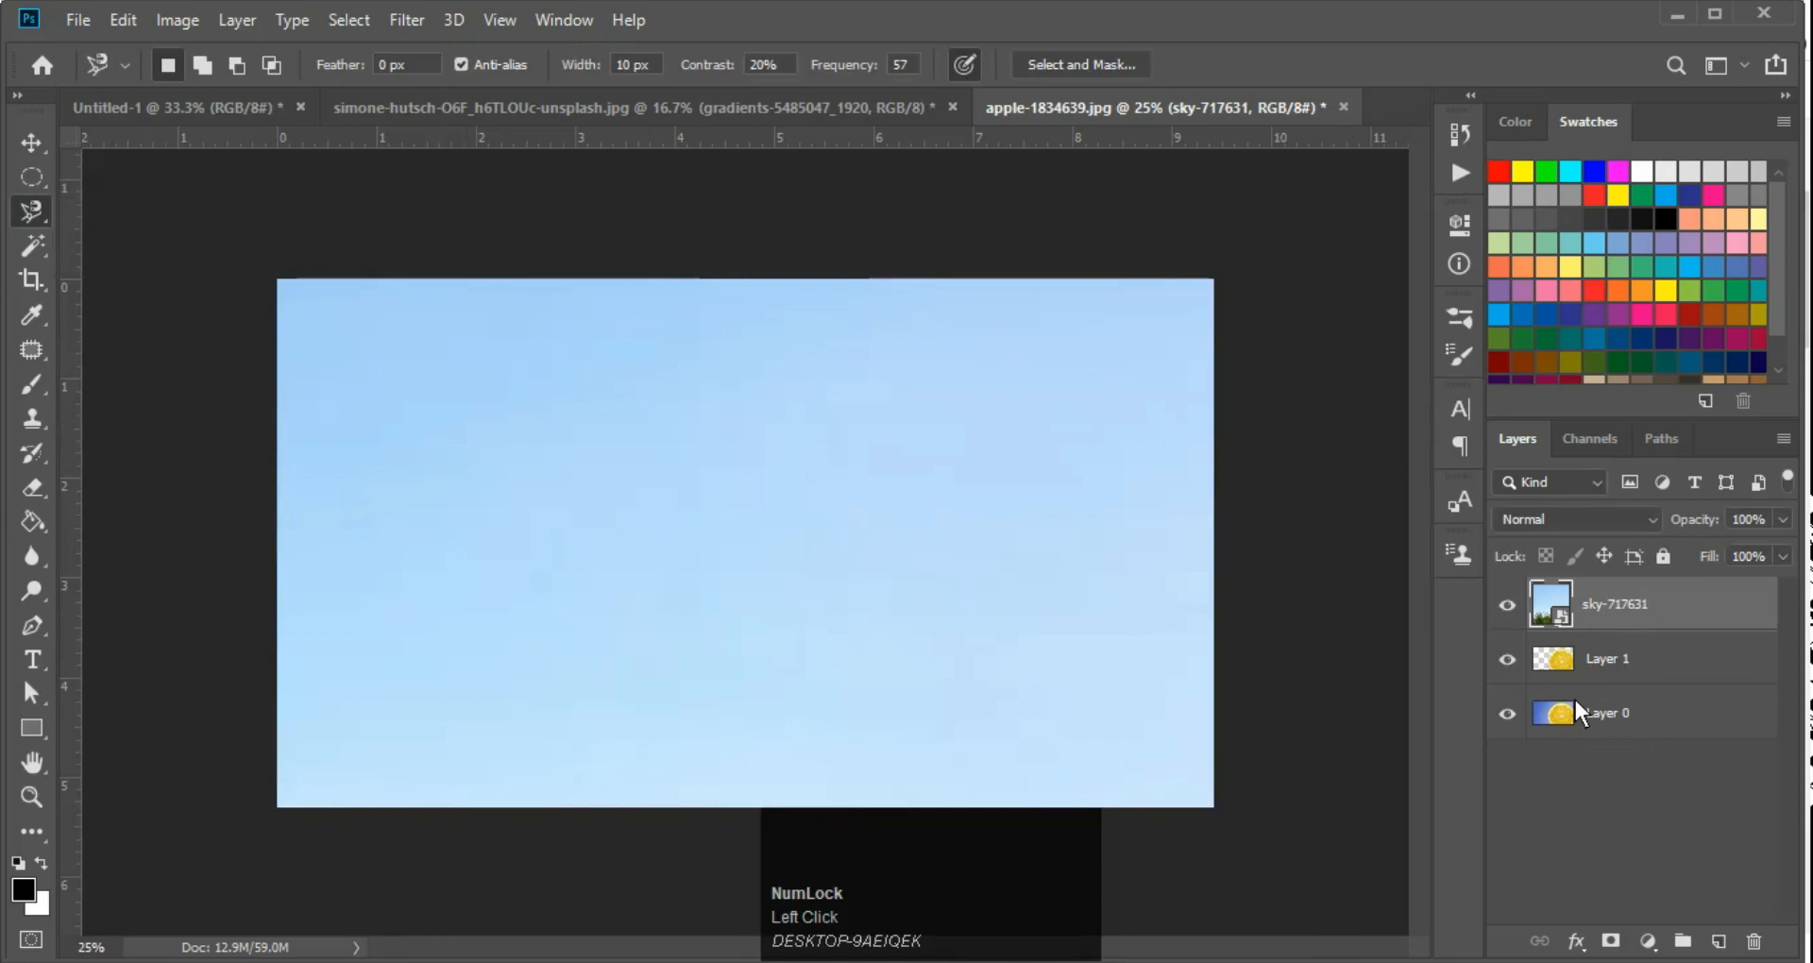
key(ctrl+shift+e)
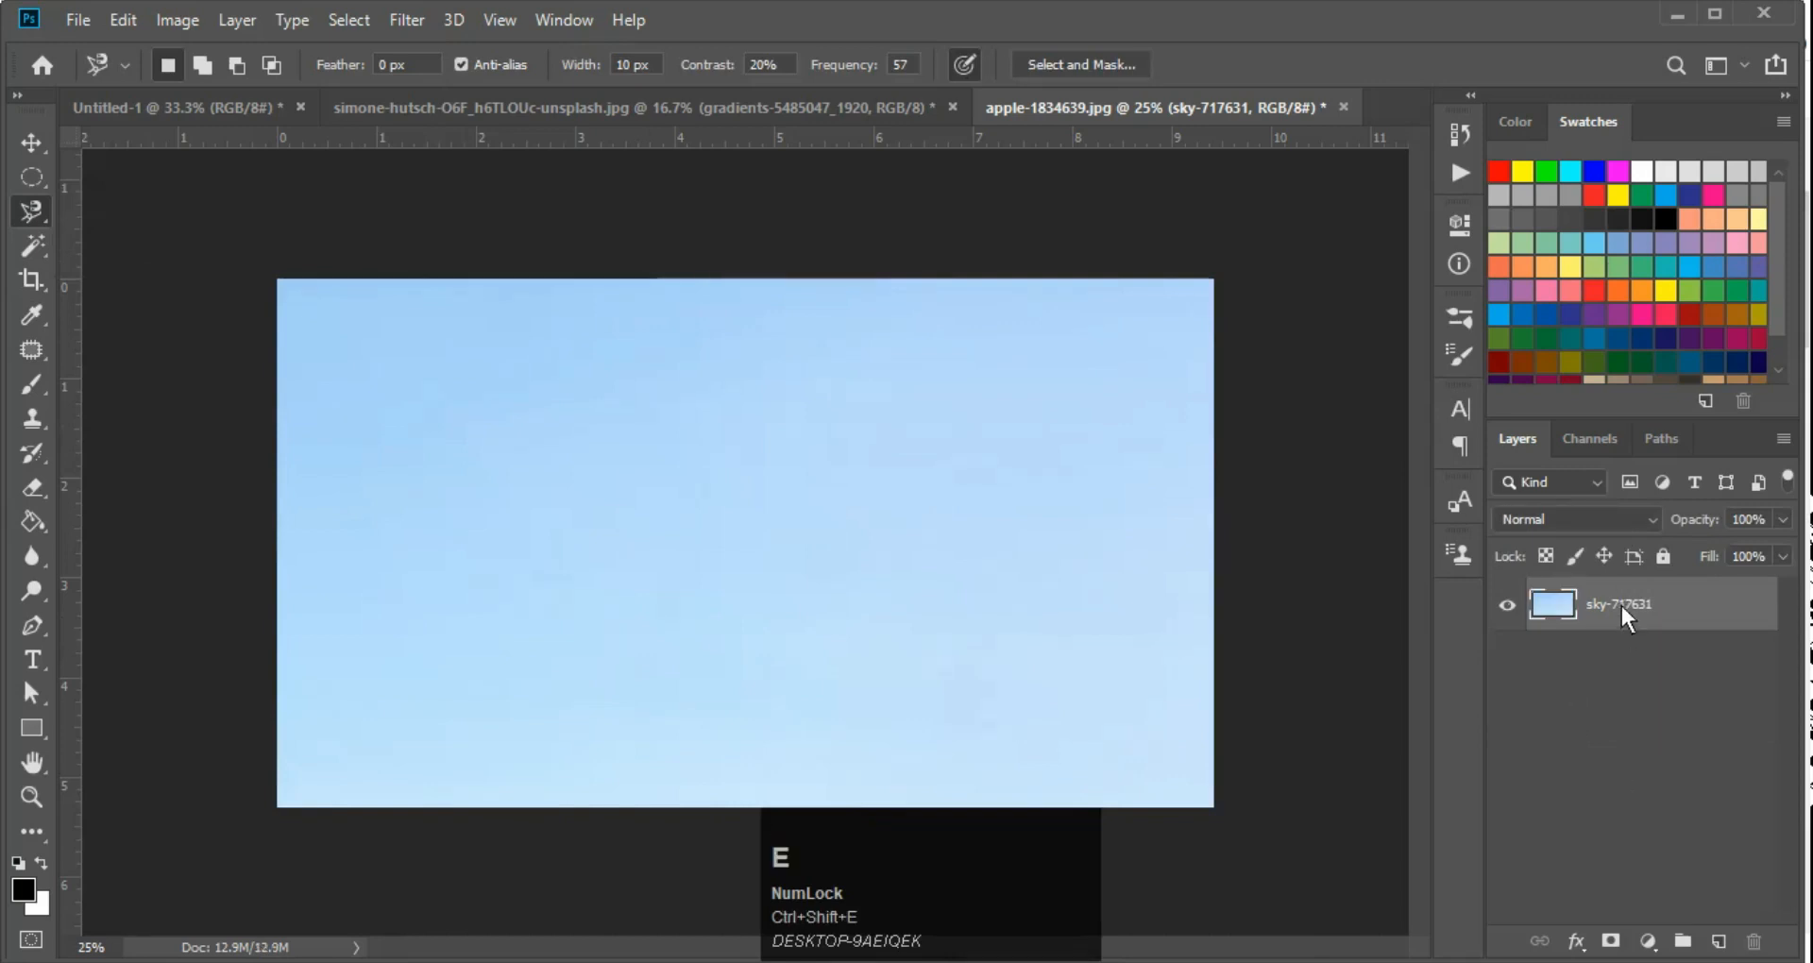
Try an elliptical marquee selection near the centre of the sky image, and deselect it
key(m)
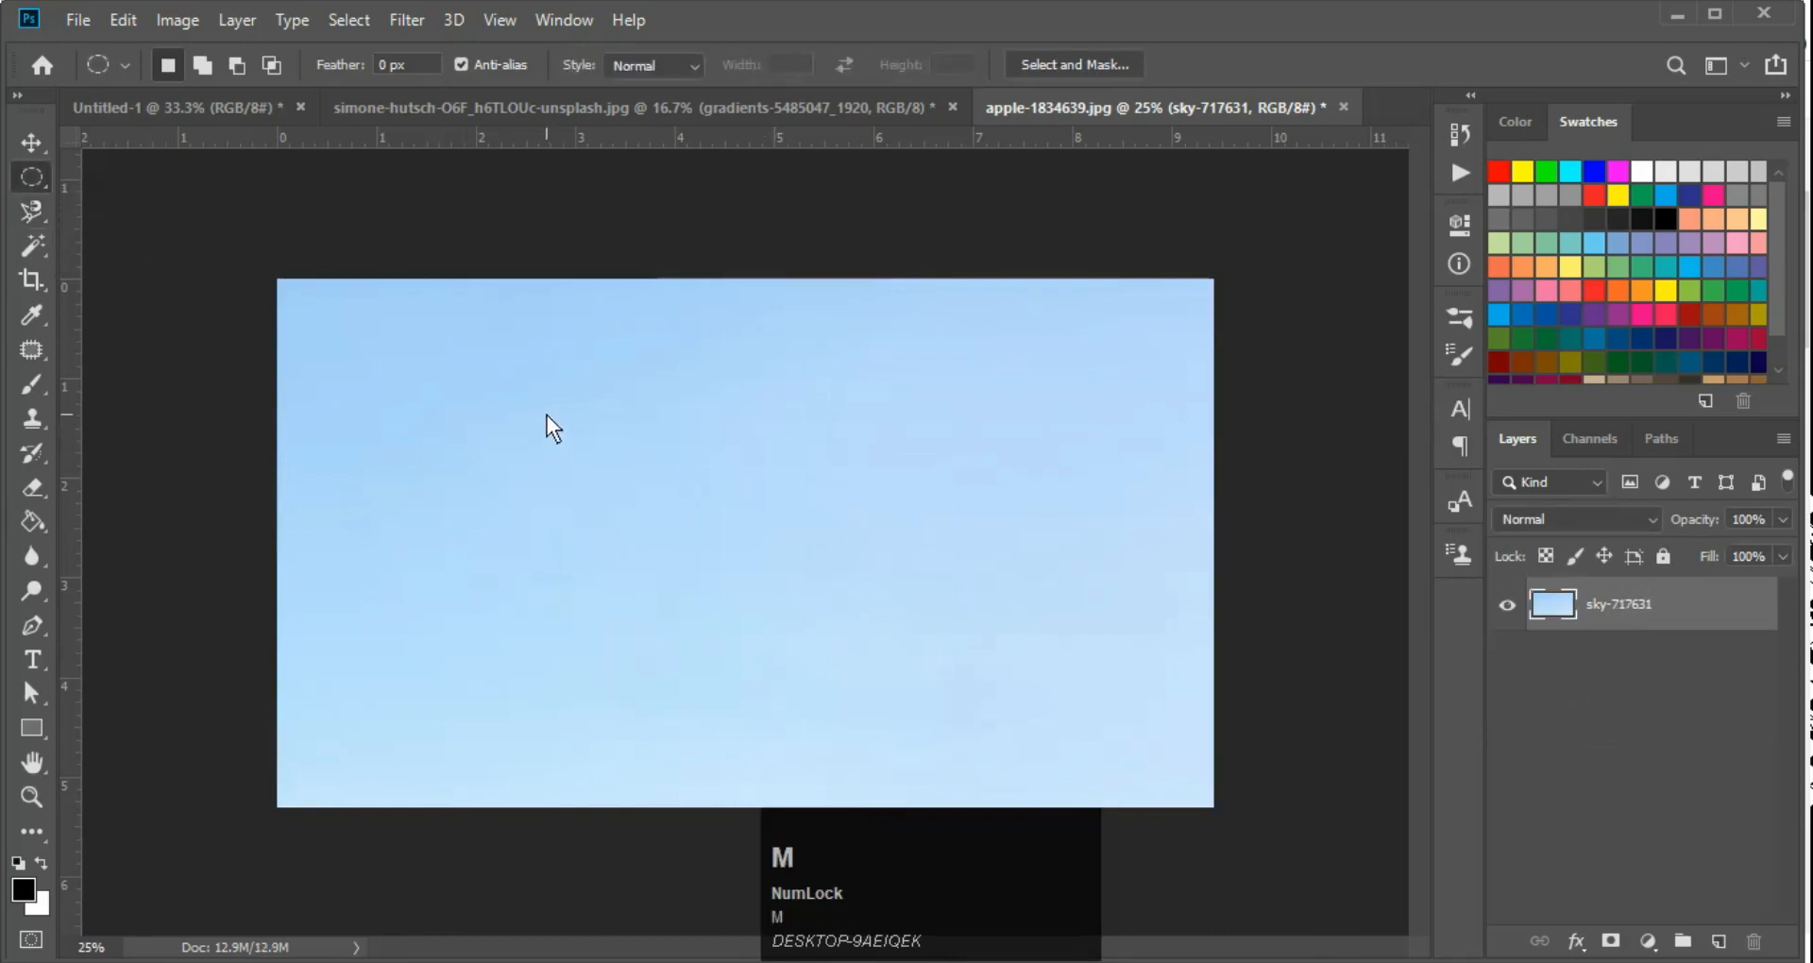
drag(549, 373, 843, 610)
key(ctrl+d)
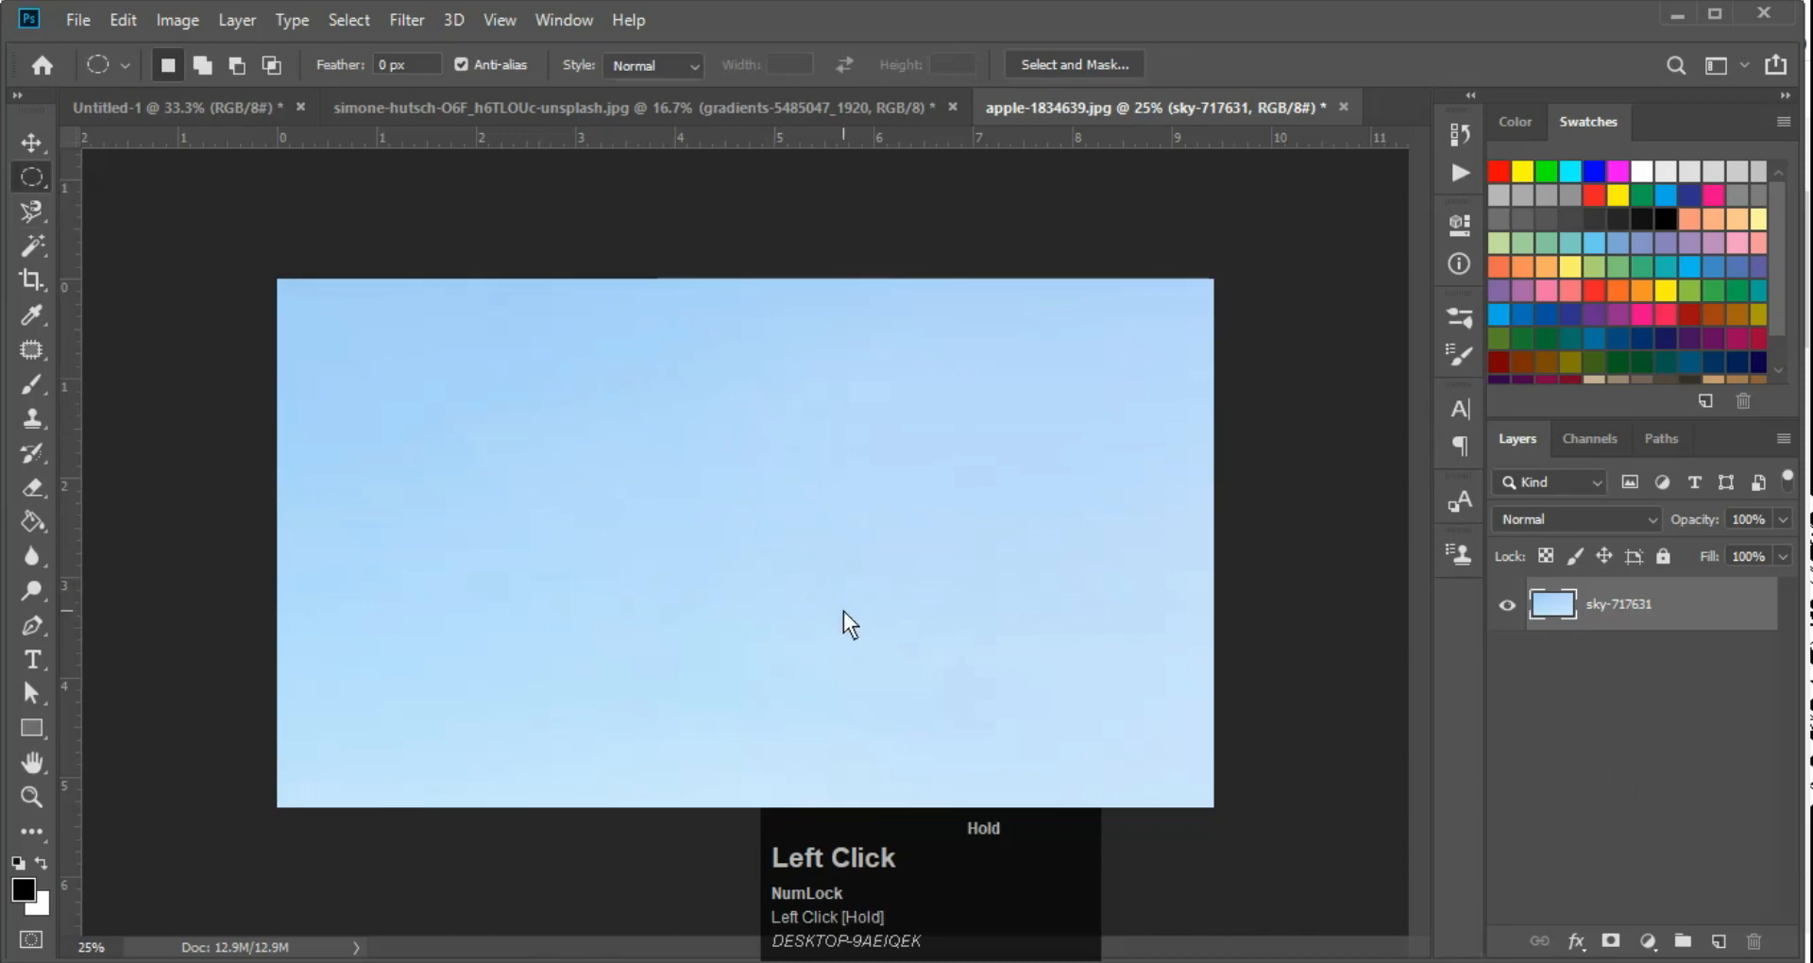
Select a rectangular area in the centre of the sky with the Rectangular Marquee, and bring up and close Free Transform on it
key(shift+m)
drag(571, 378, 945, 660)
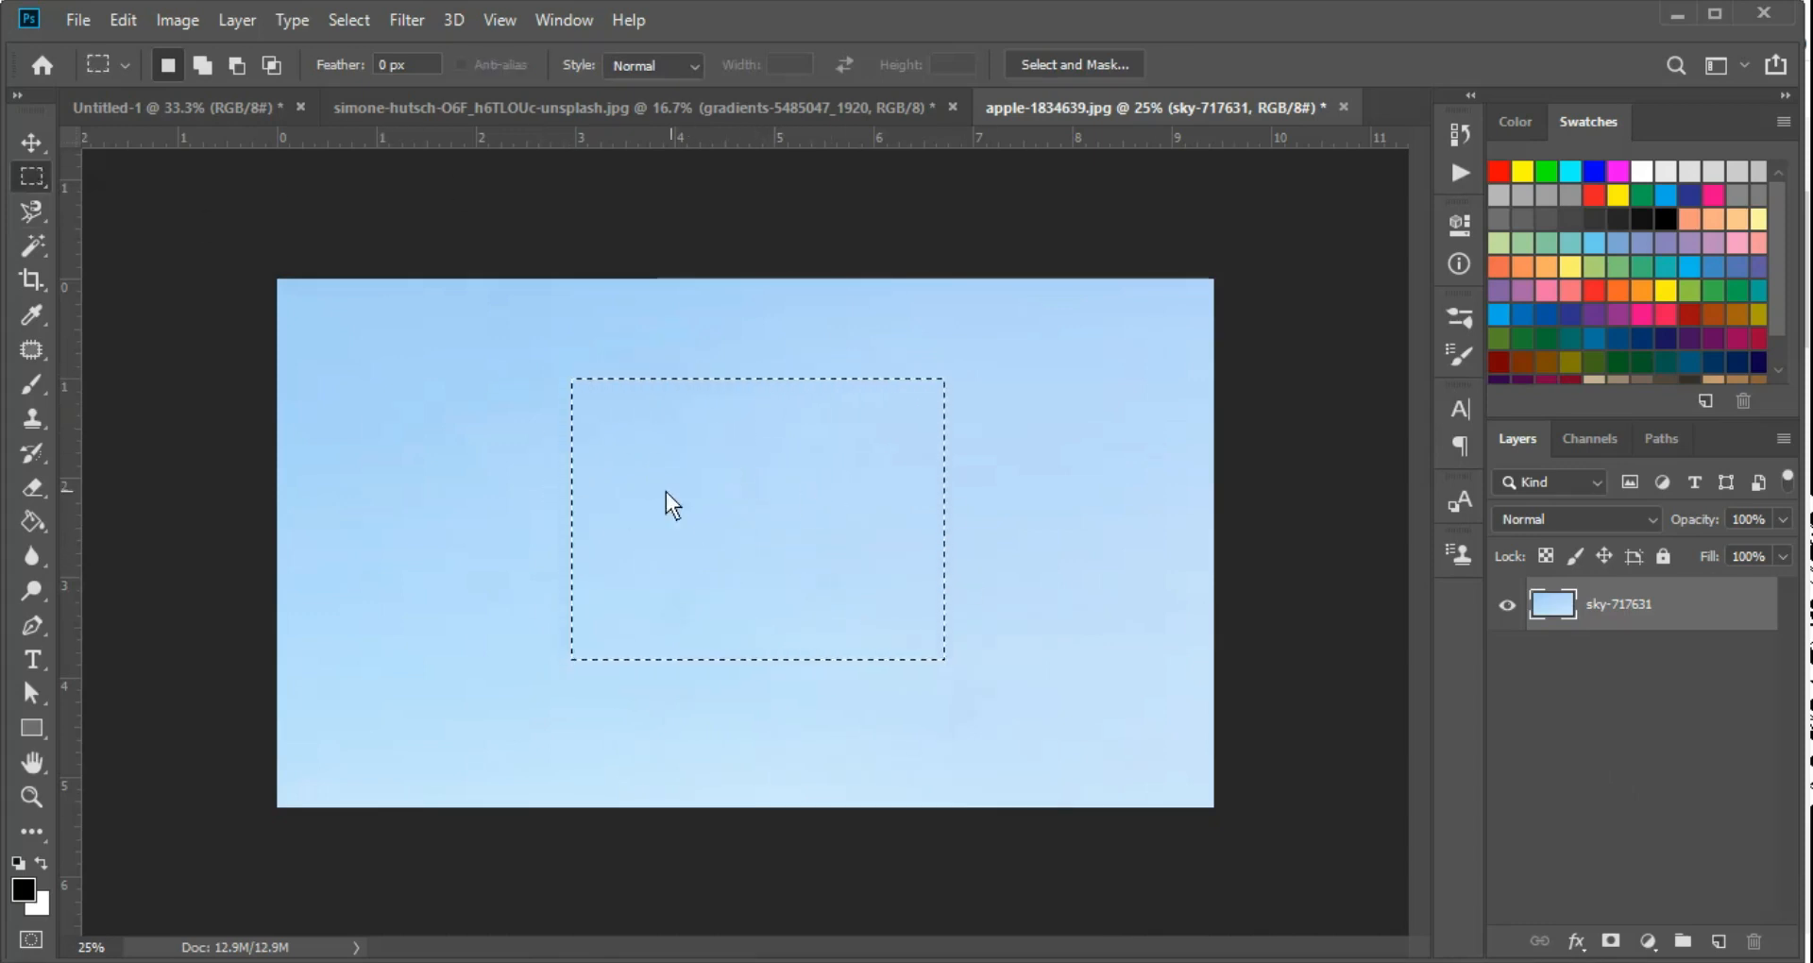
key(ctrl+t)
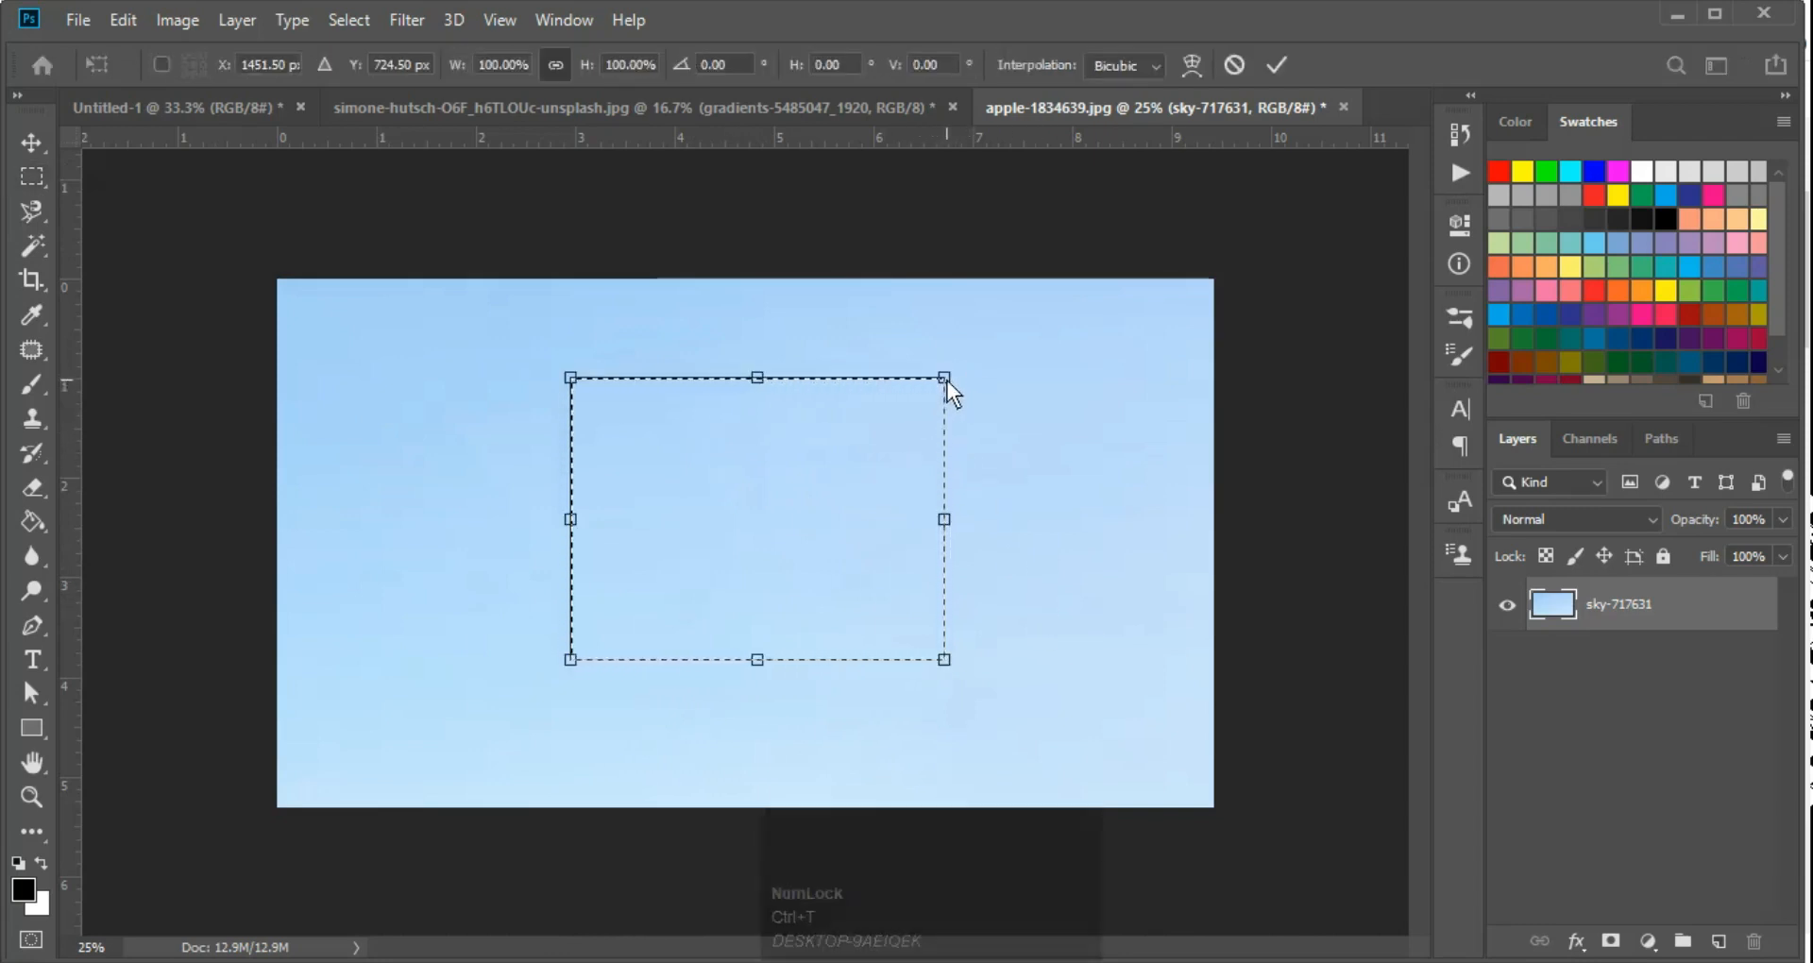
key(Return)
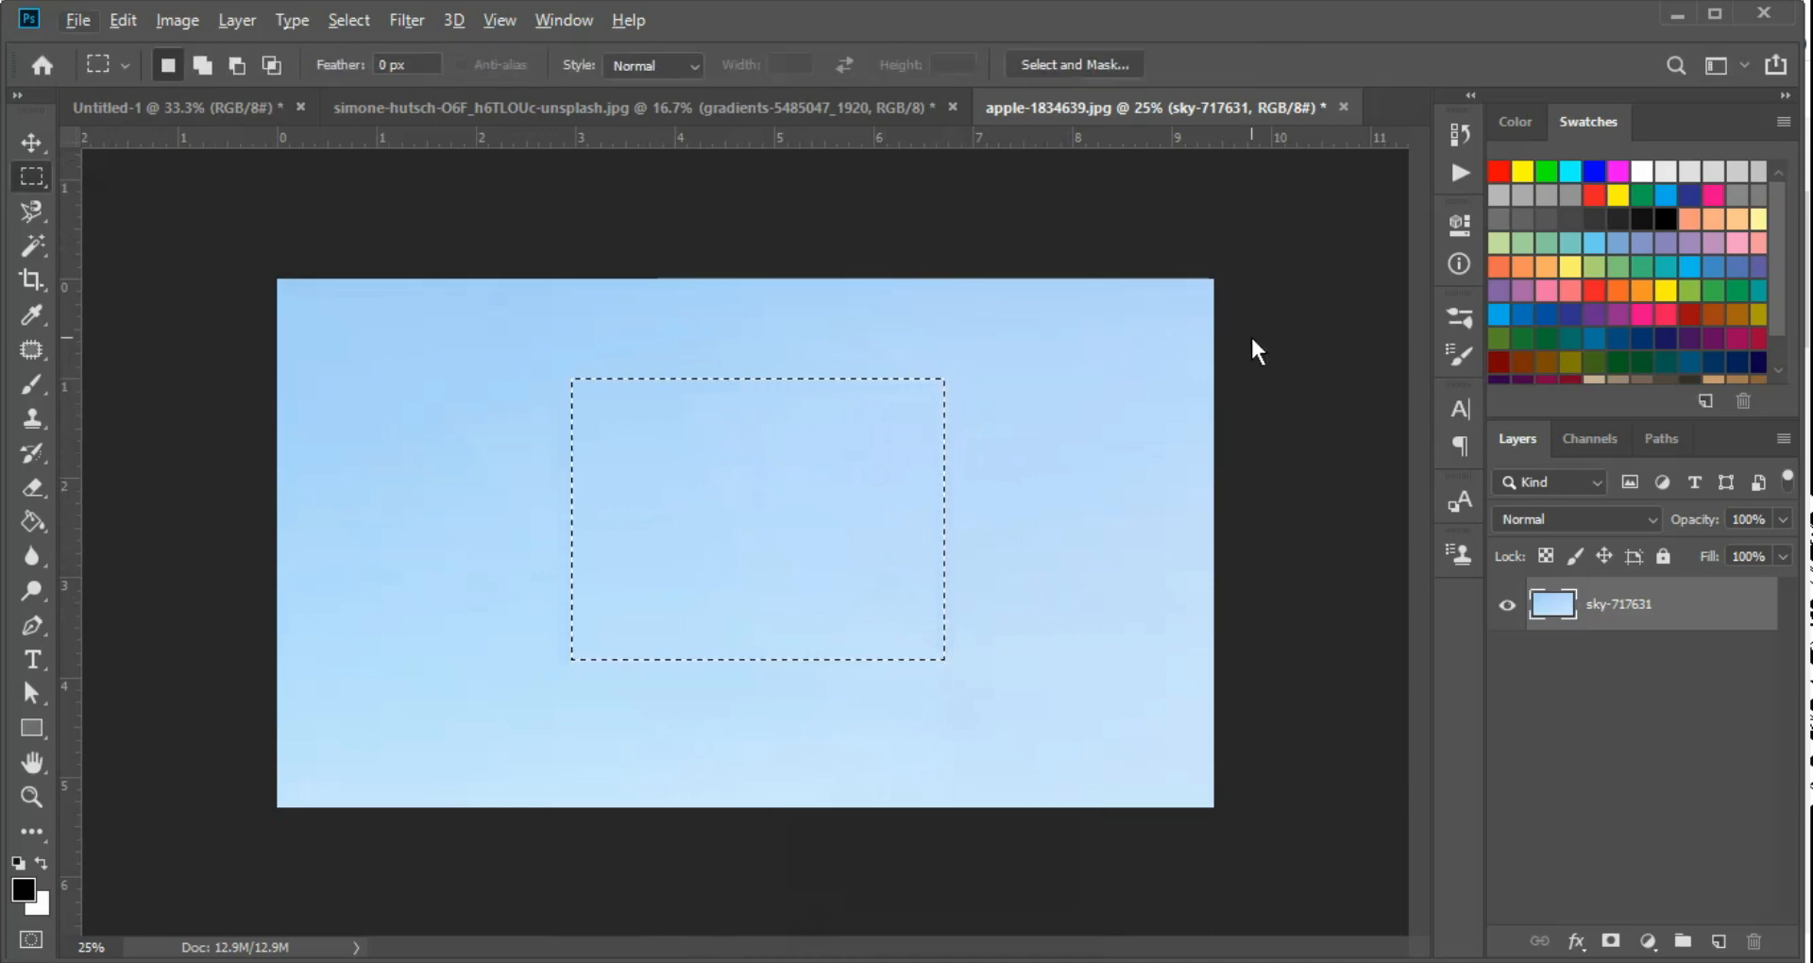
Set the foreground colour to red and fill the rectangular selection on the sky-717631 layer
click(1590, 197)
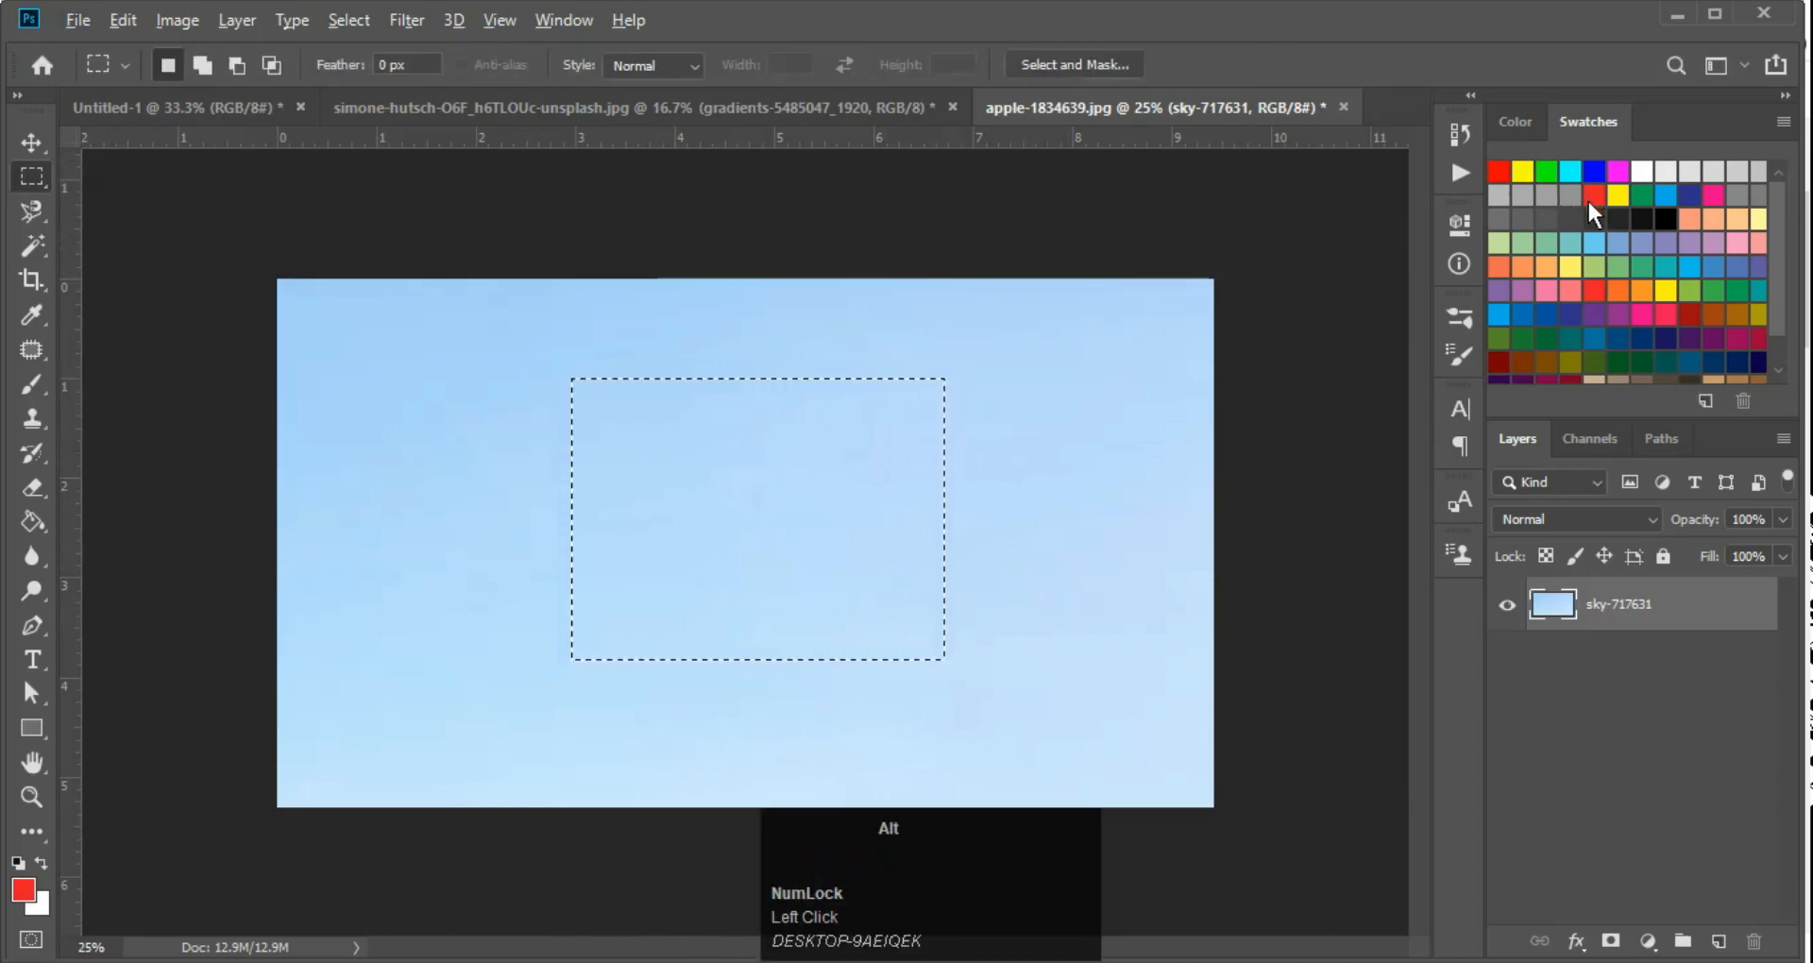
key(alt+BackSpace)
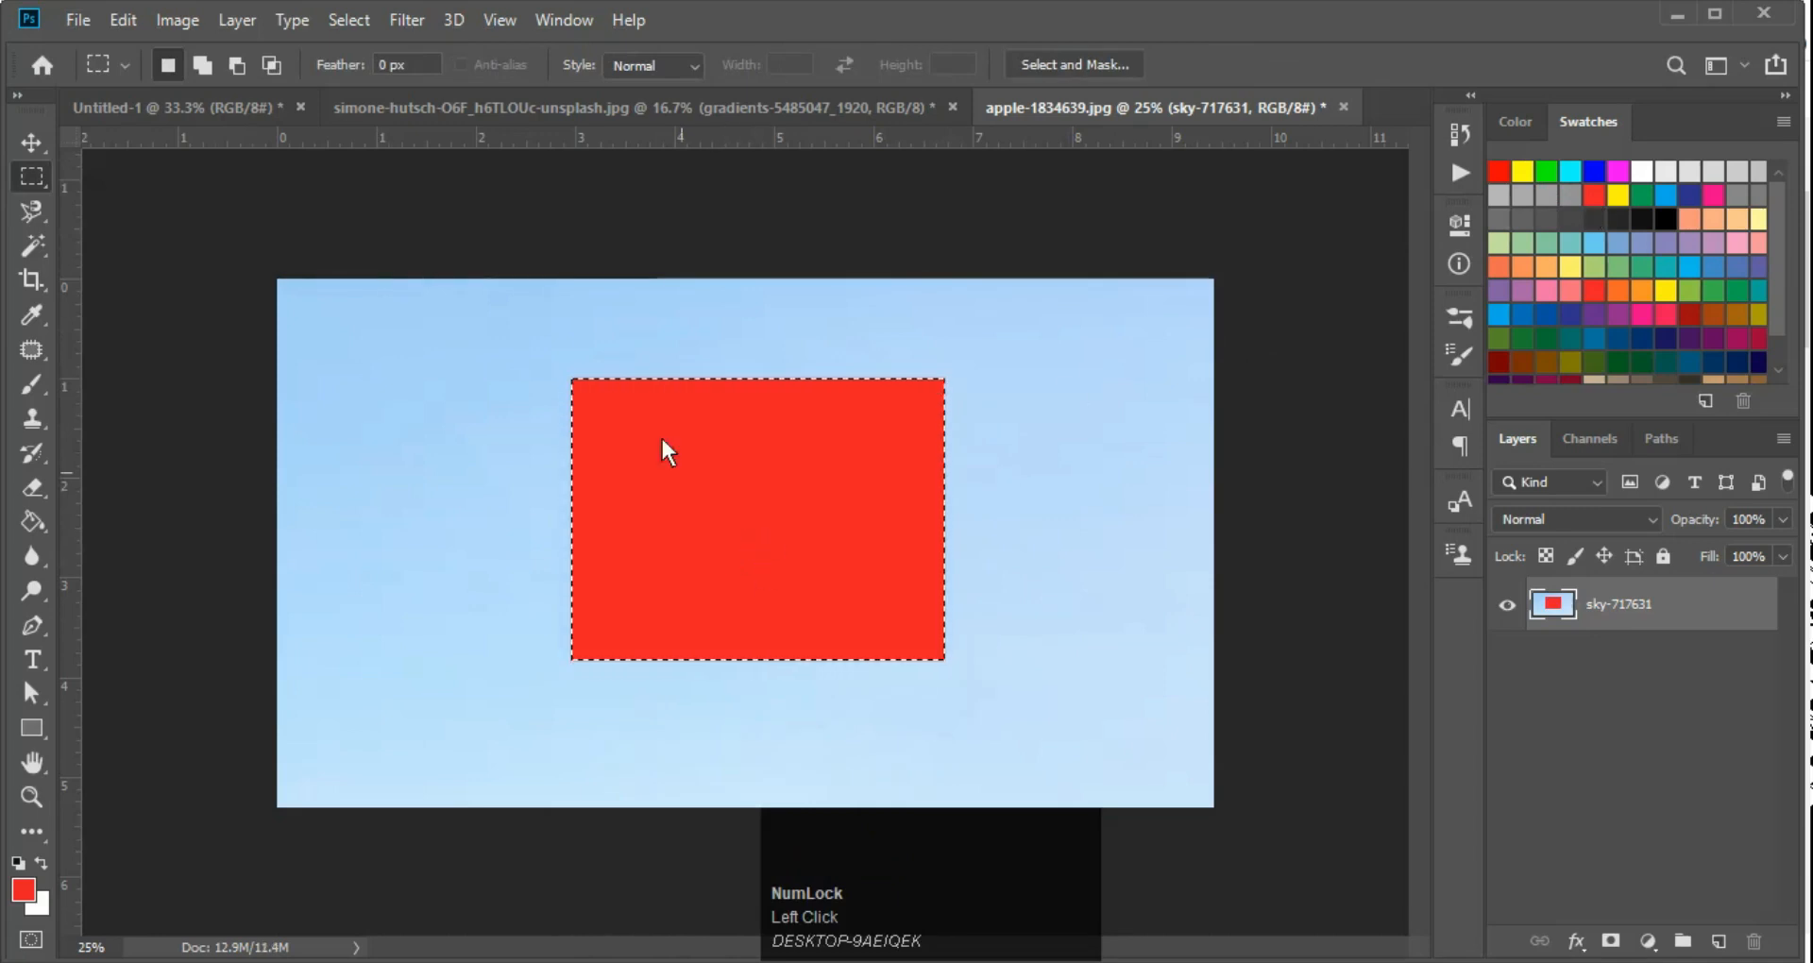
click(1092, 388)
Try distorting the red rectangle's upper-right corner inward with Free Transform, and undo both the distortion and the red fill
key(ctrl+t)
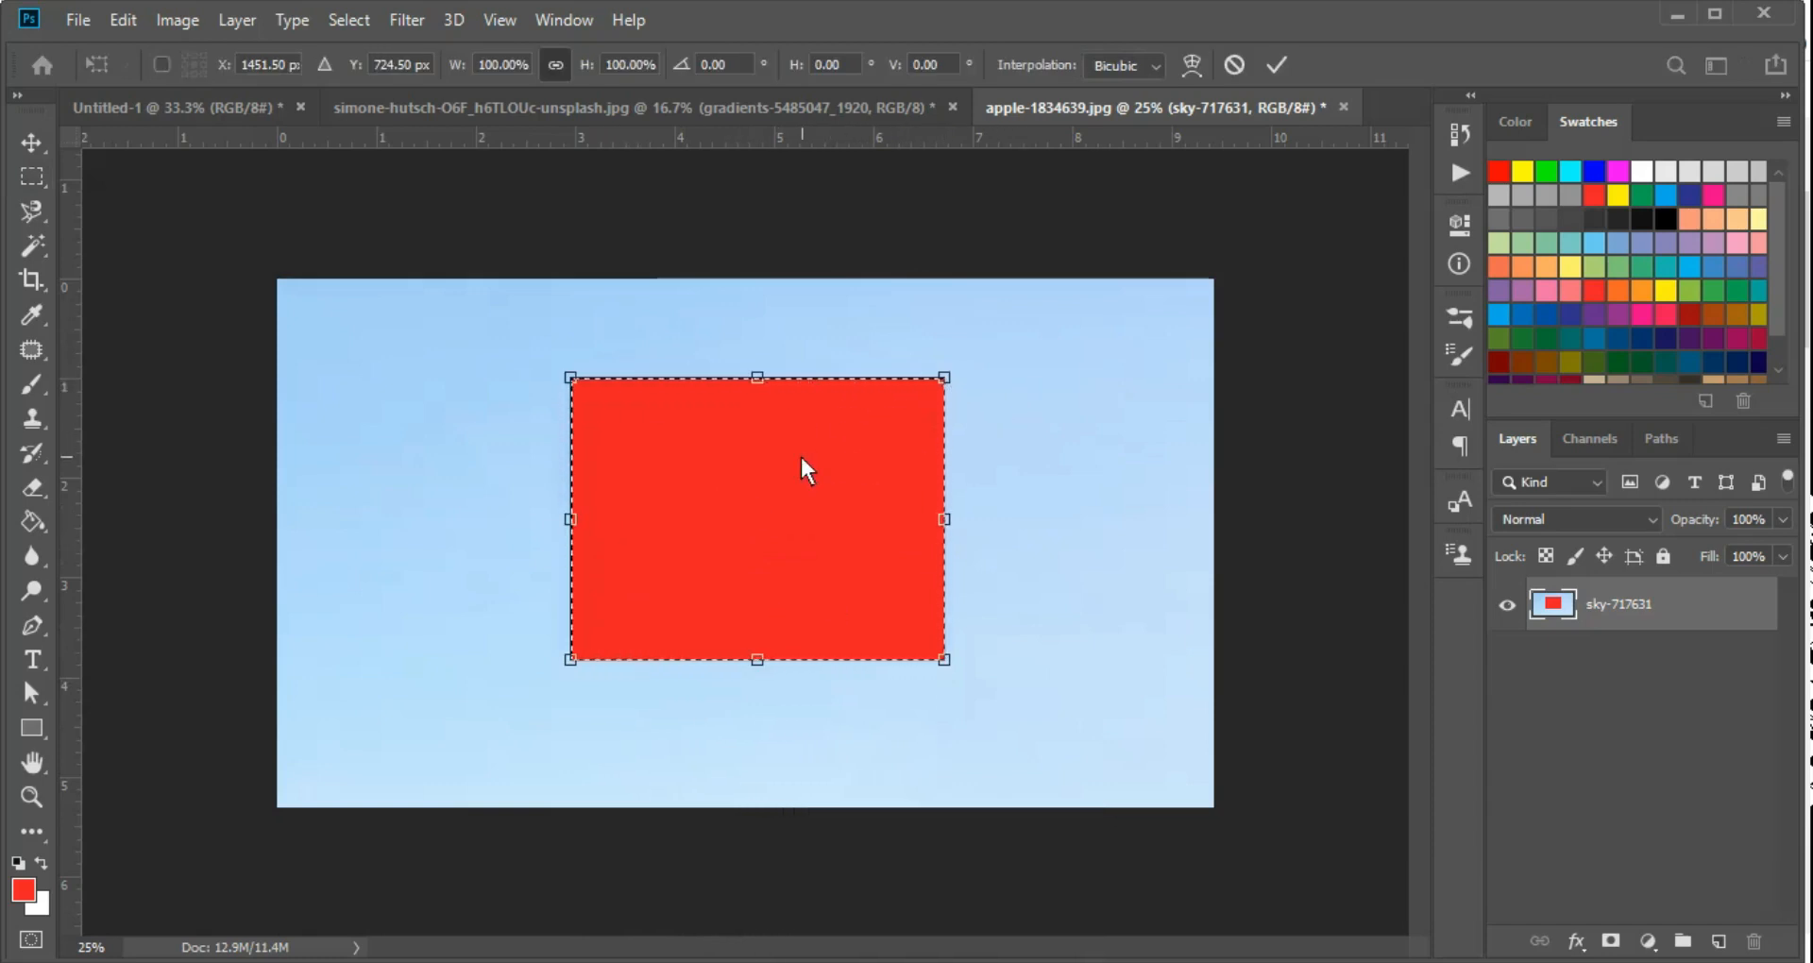
key(ctrl)
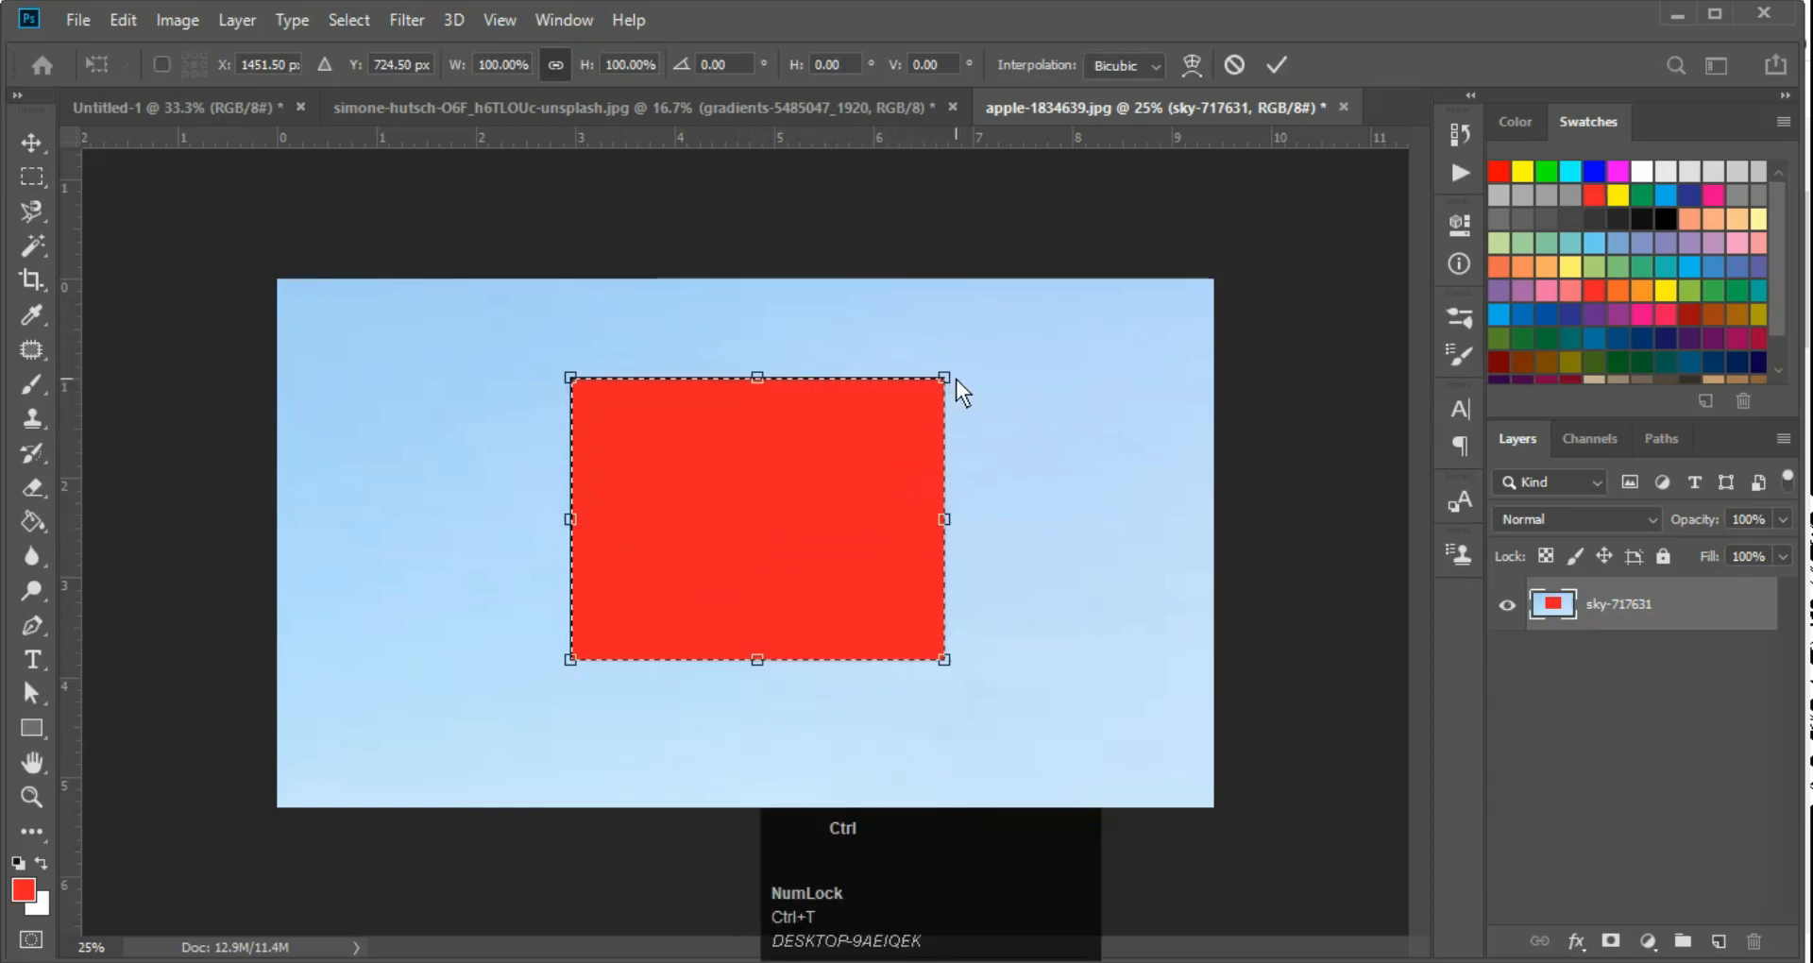
drag(942, 374, 816, 397)
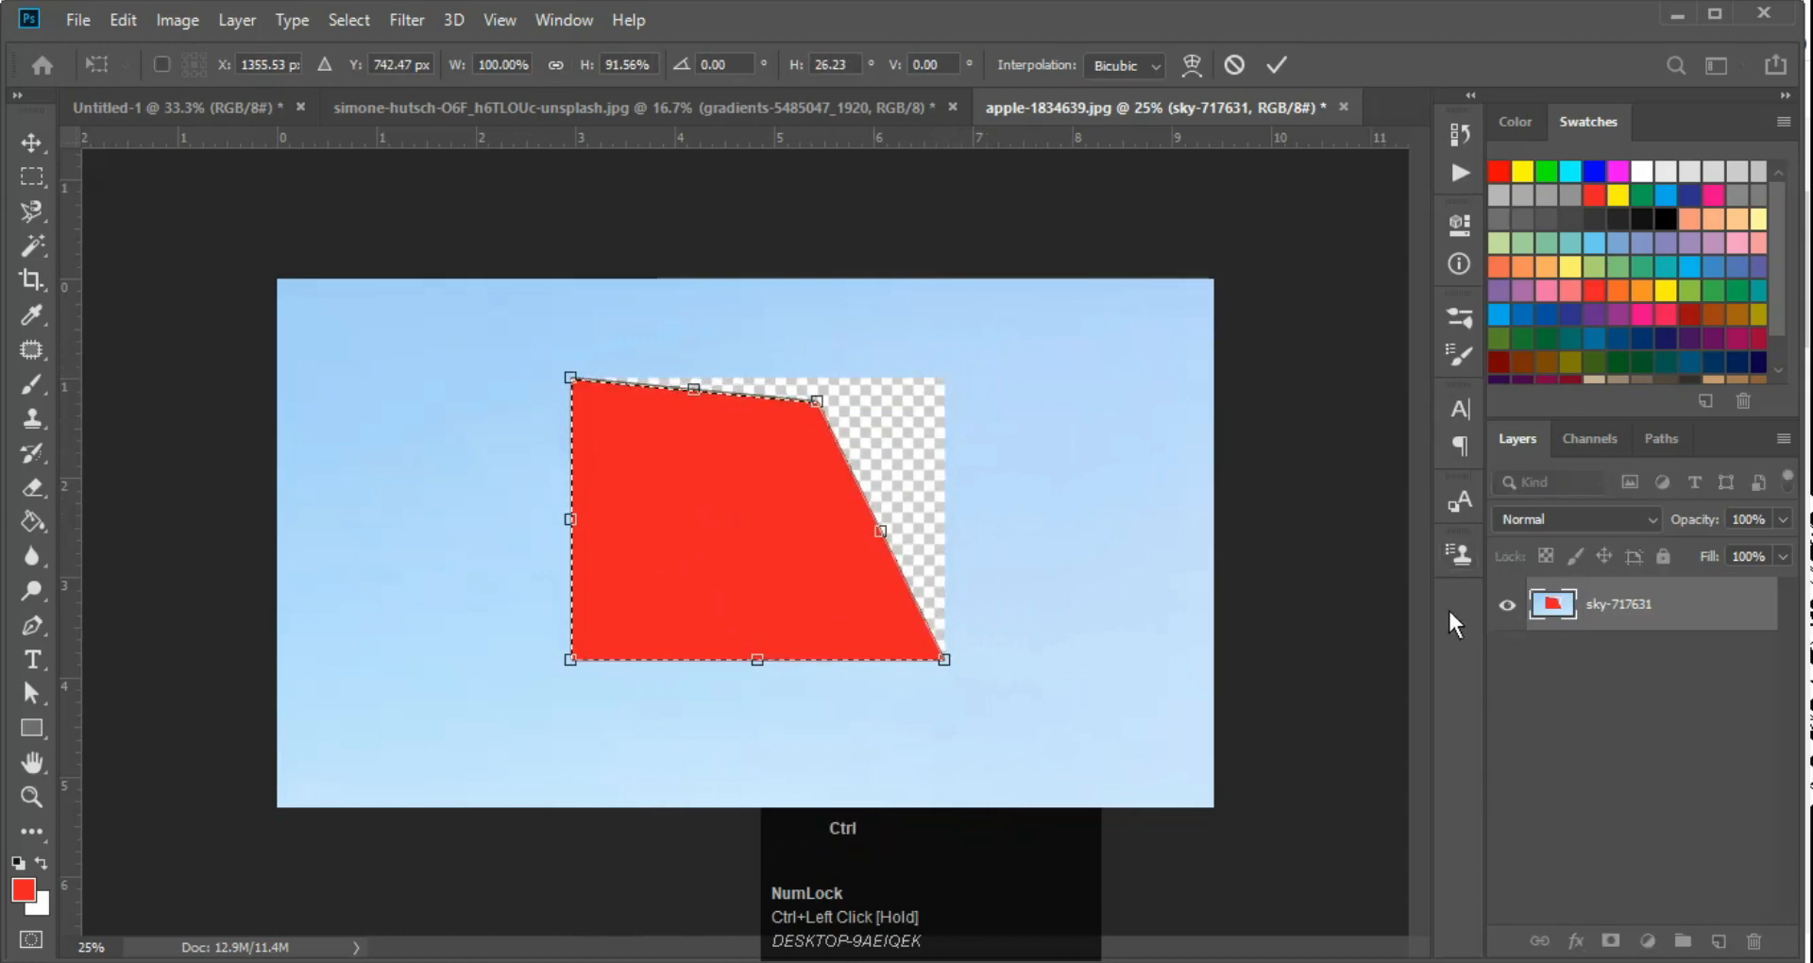
key(ctrl+z)
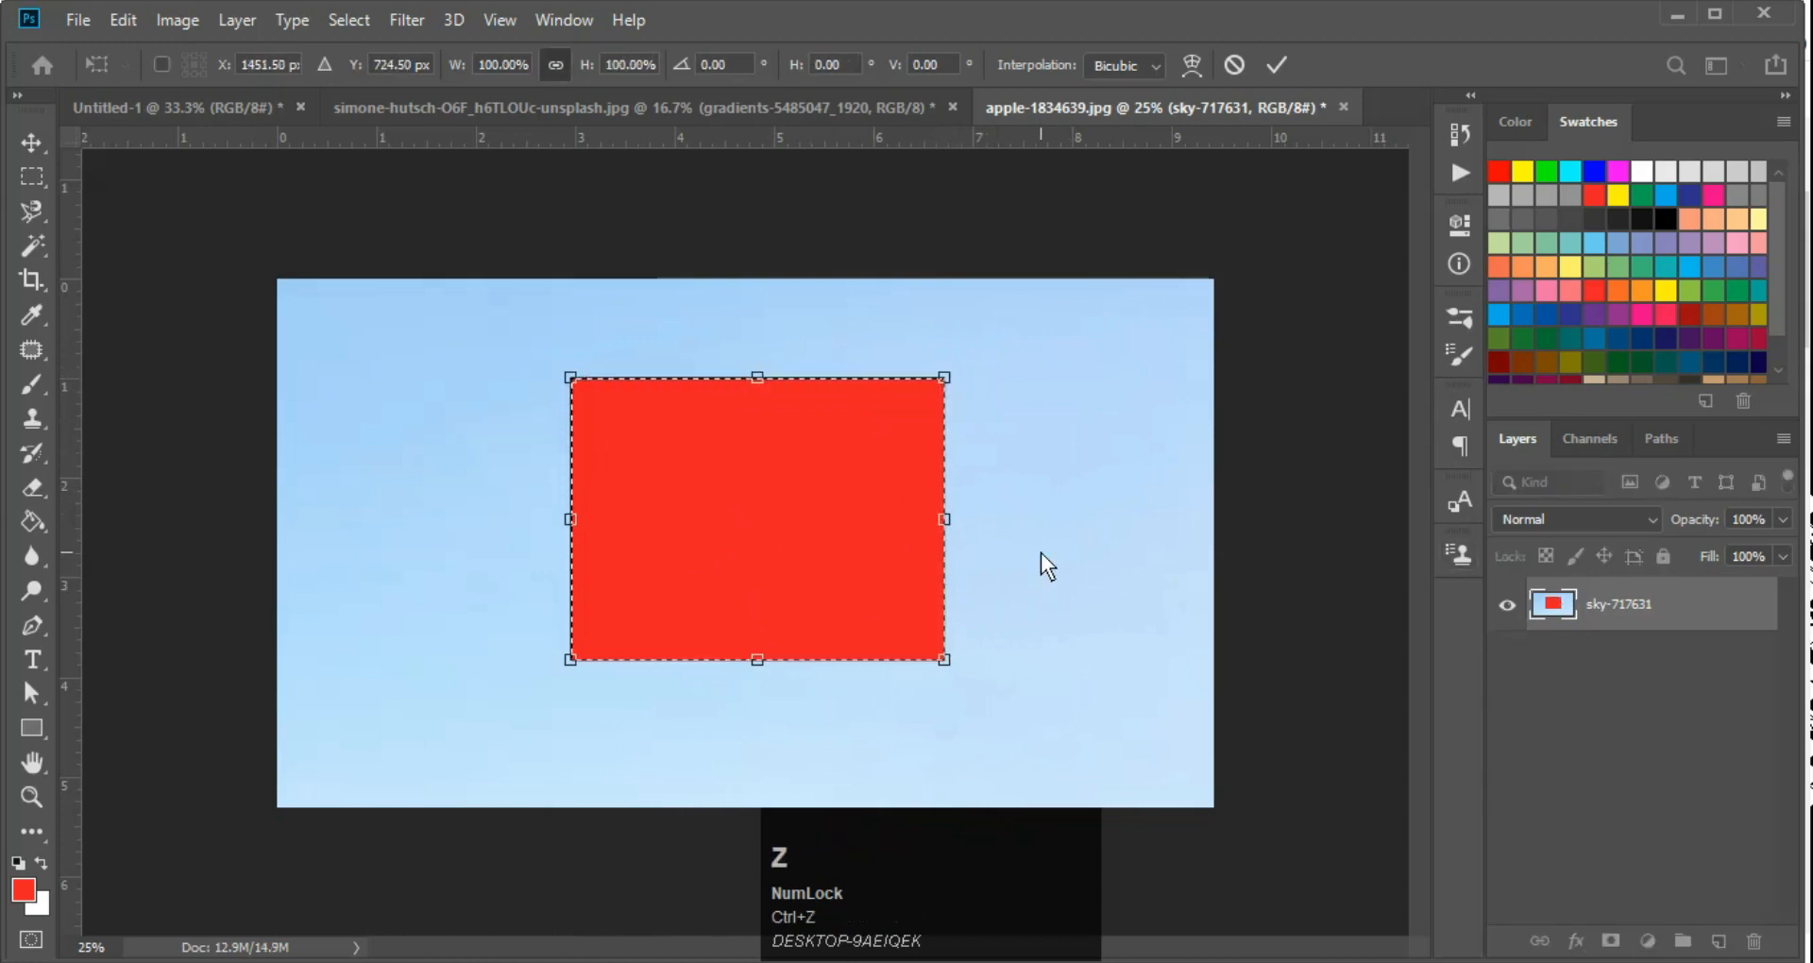
key(Return)
key(ctrl+z)
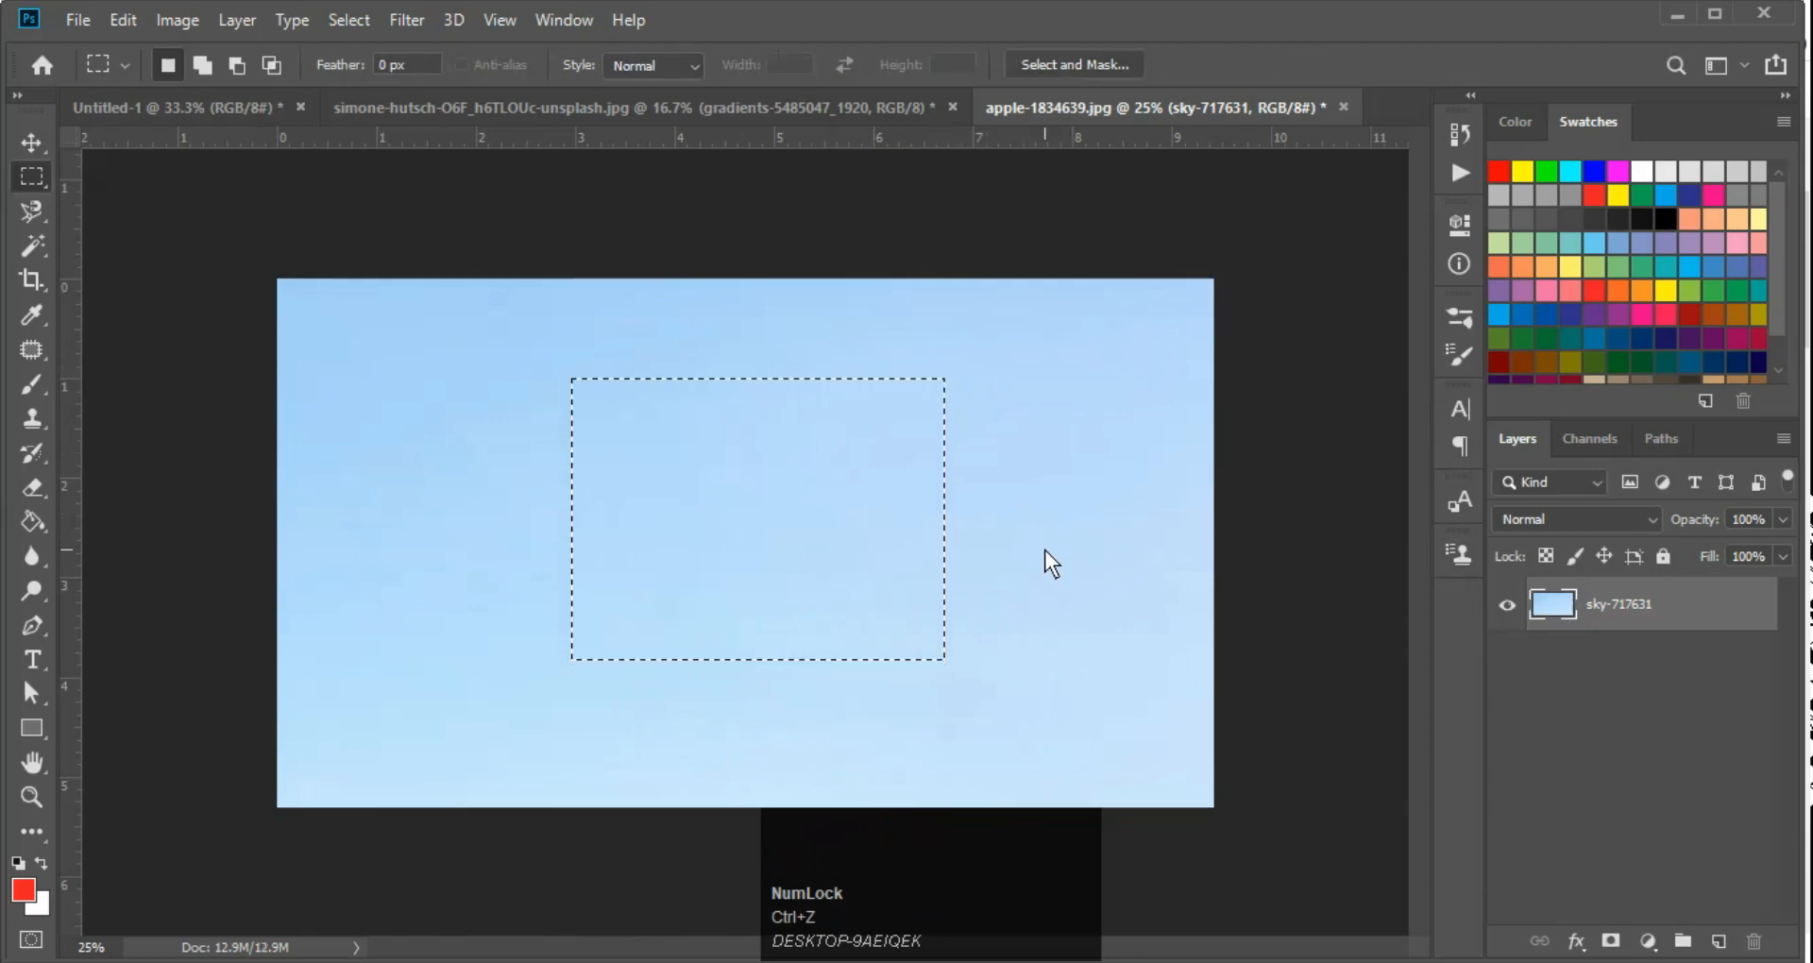
Create a new layer above sky-717631 and fill the rectangular selection on it with red
key(ctrl+shift+alt+n)
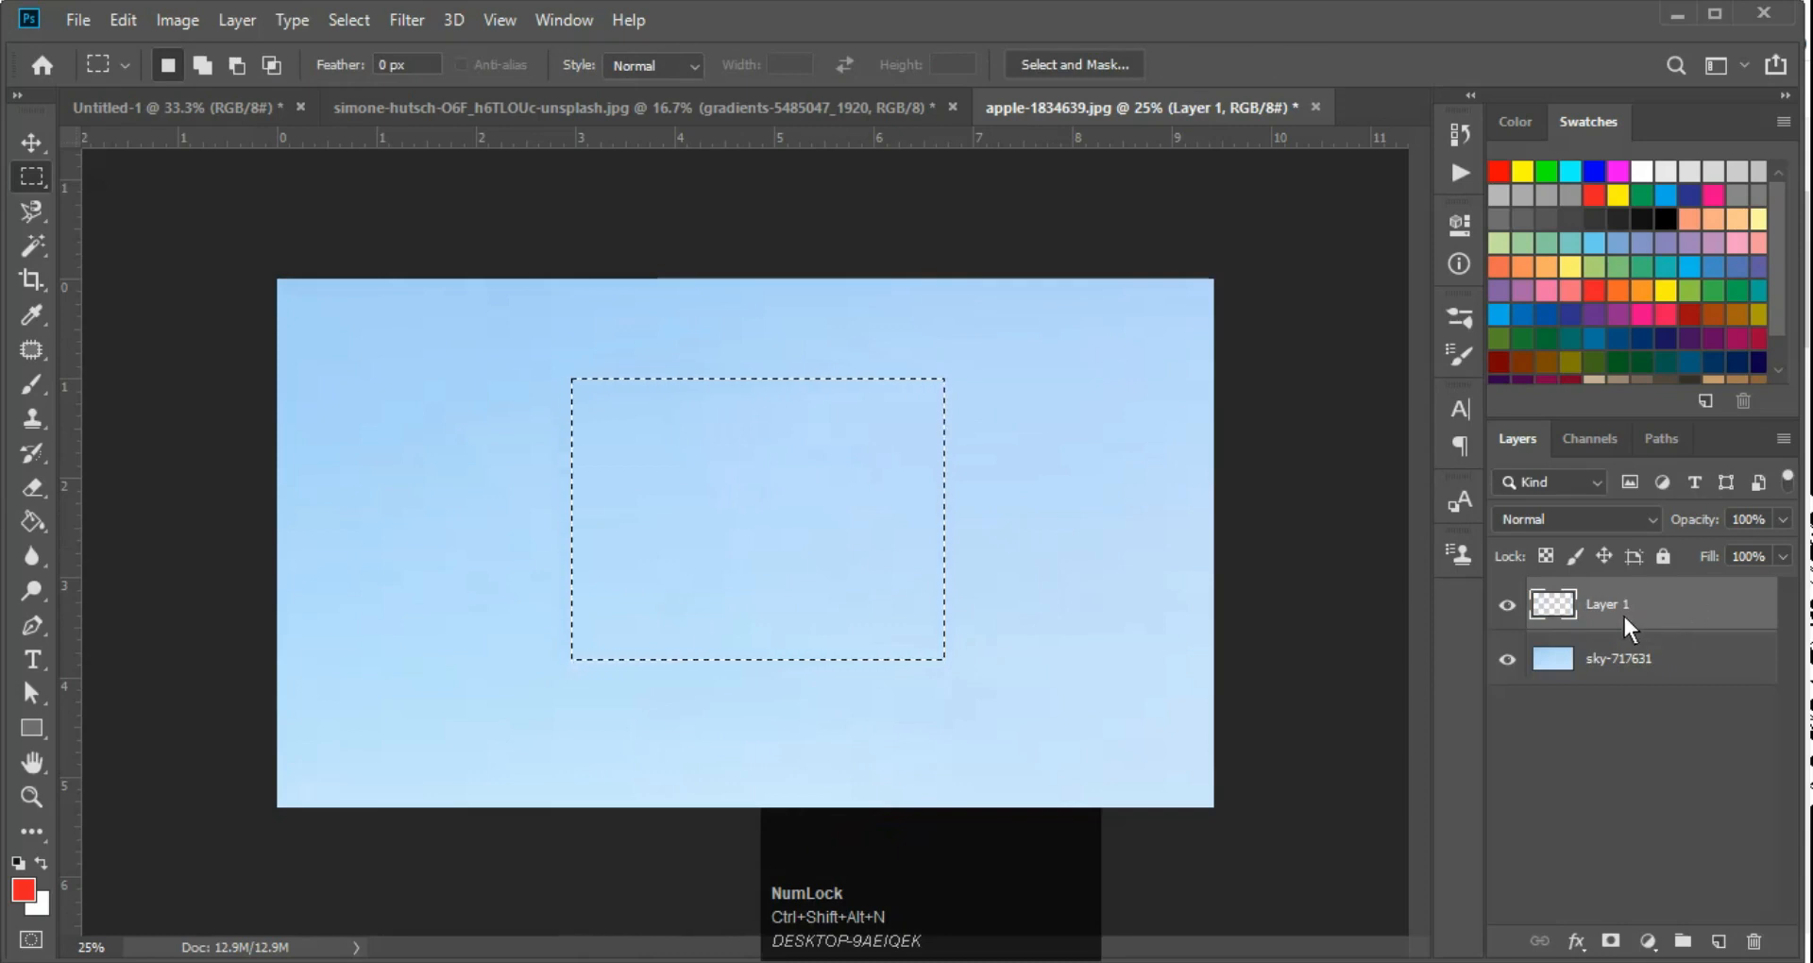
key(alt+Delete)
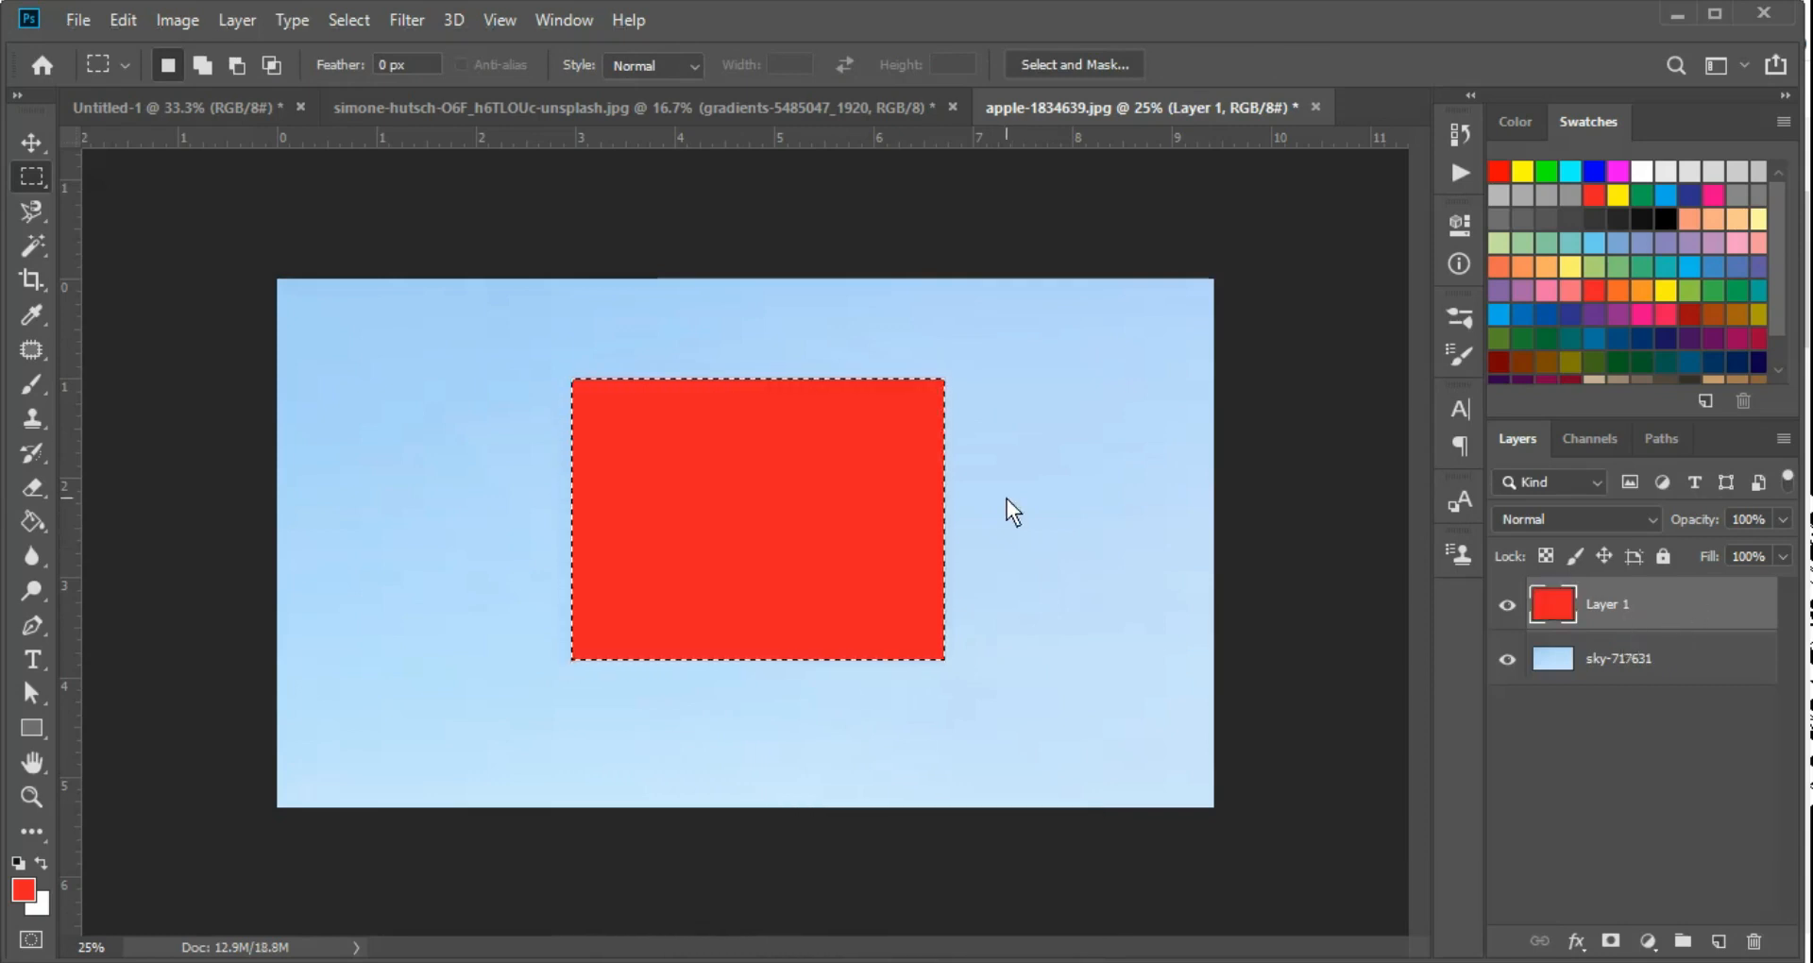
Try distorting the red rectangle's two right corners and right edge on Layer 1 with Free Transform, and undo the distortion
key(ctrl+t)
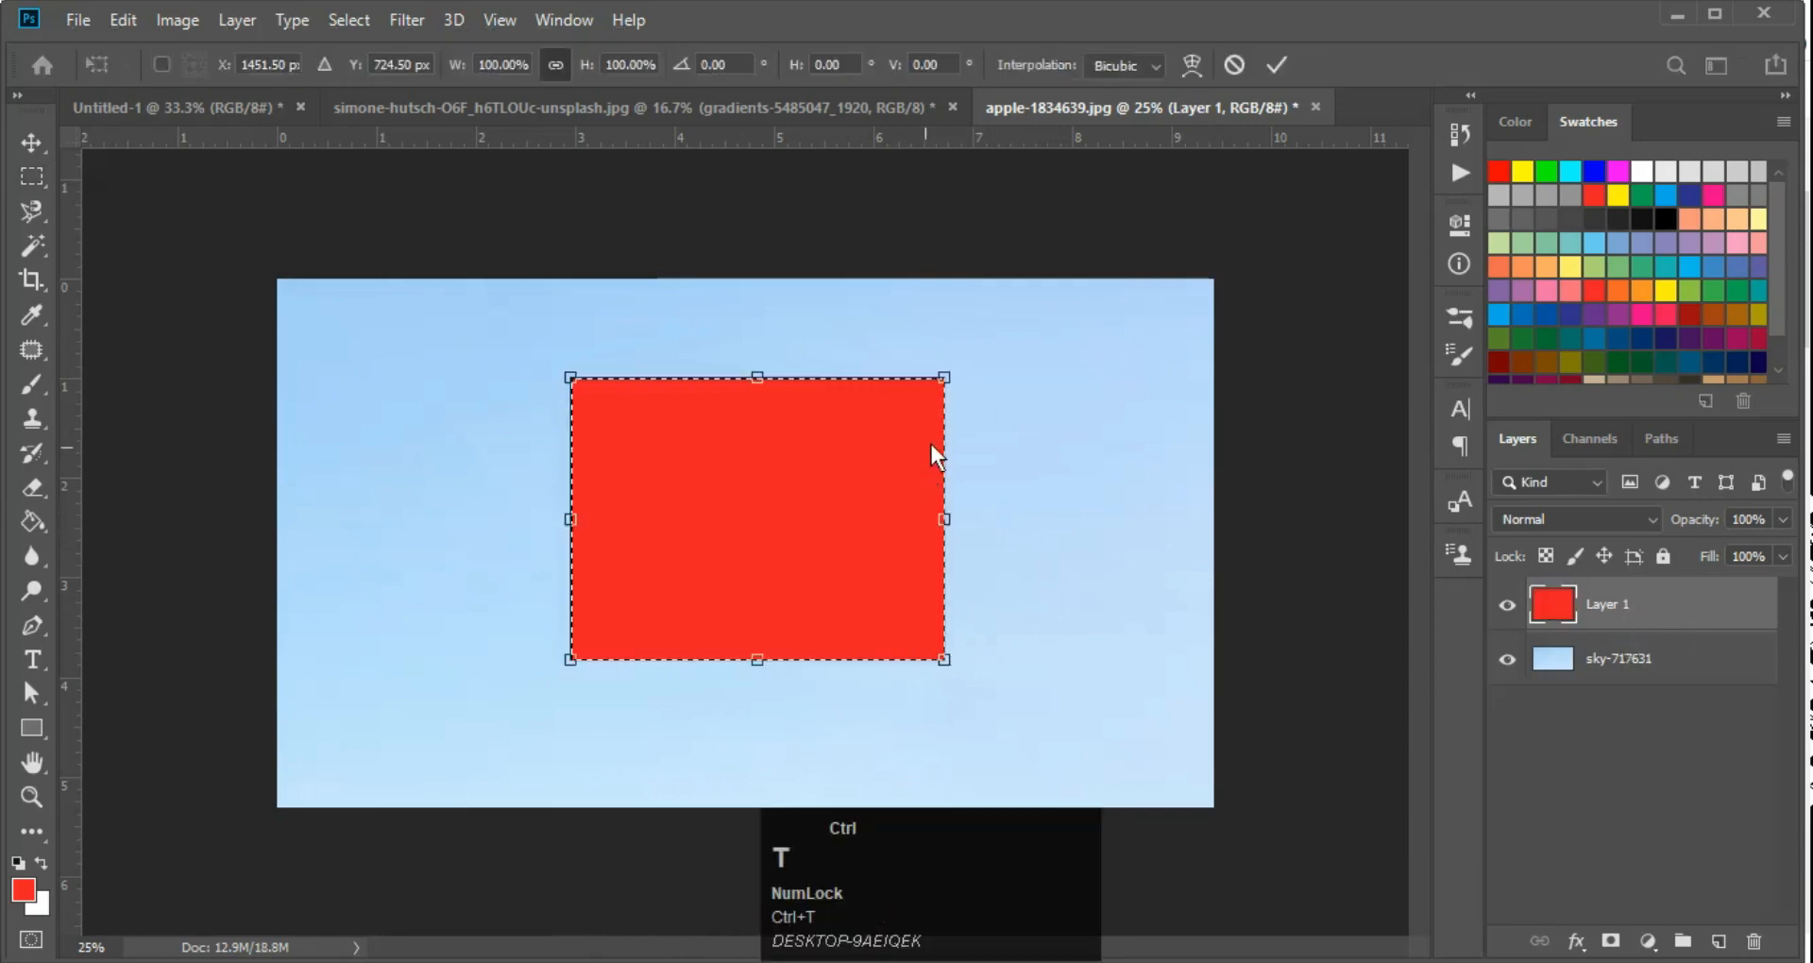
ctrl+click(943, 378)
drag(869, 472, 835, 444)
drag(943, 659, 896, 659)
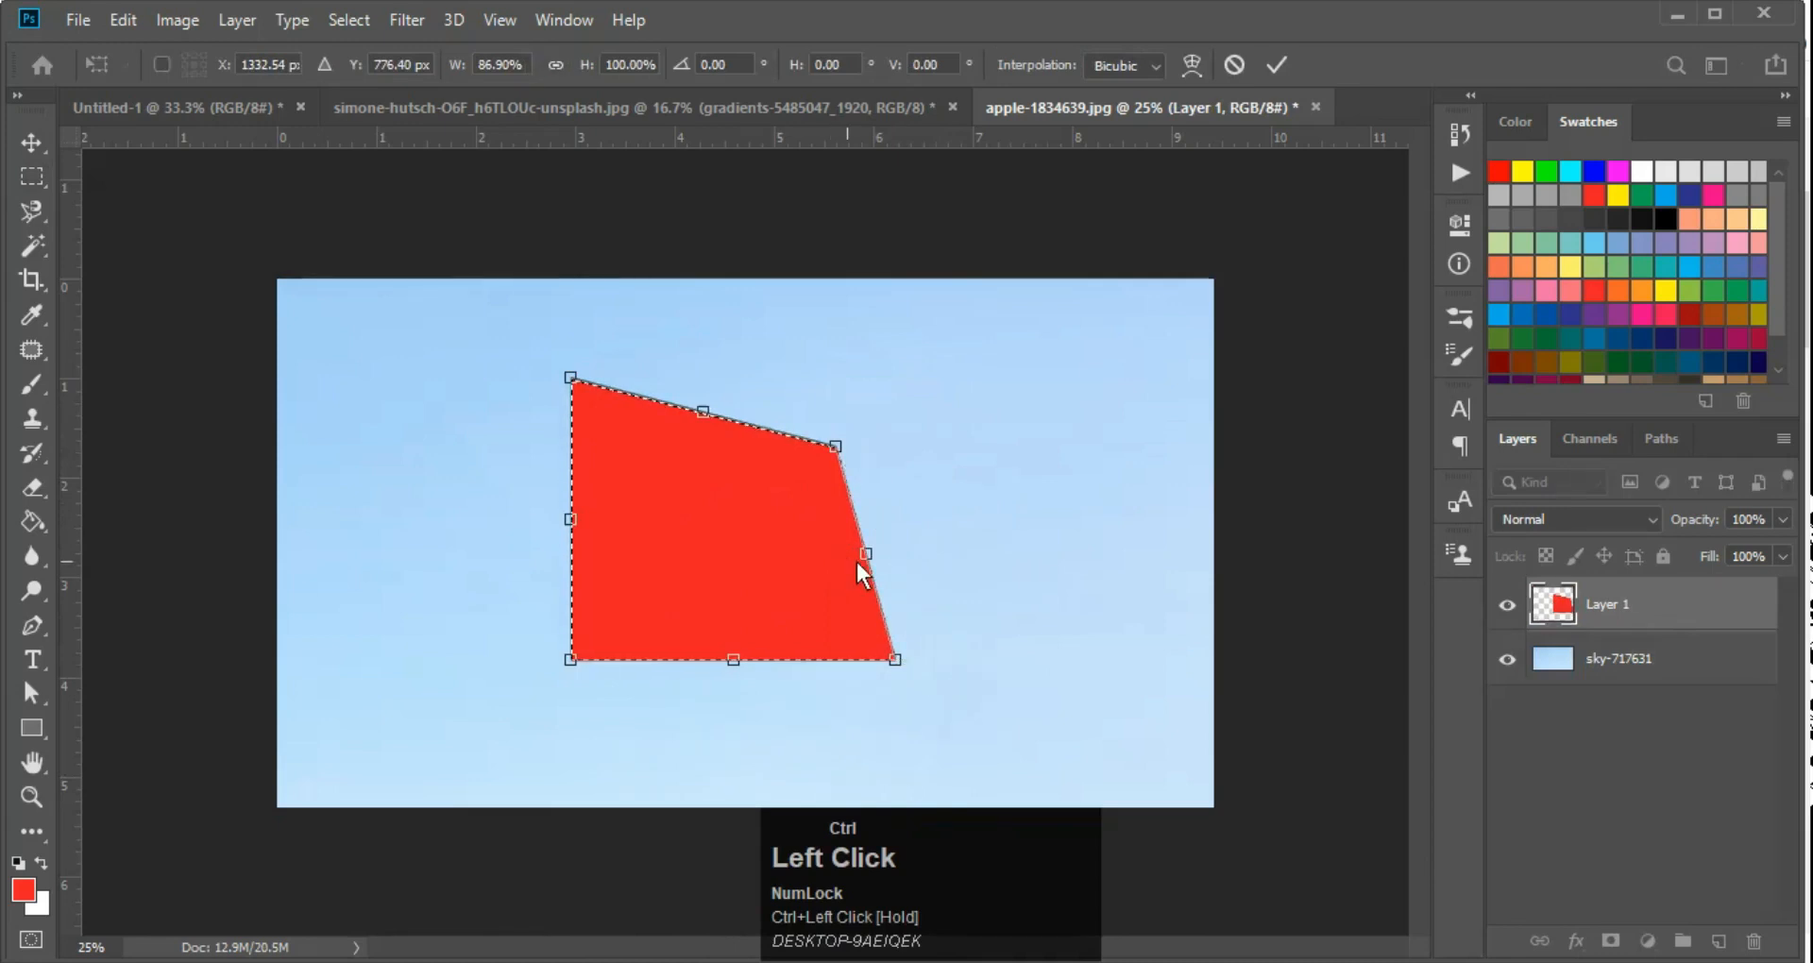
drag(871, 553, 975, 525)
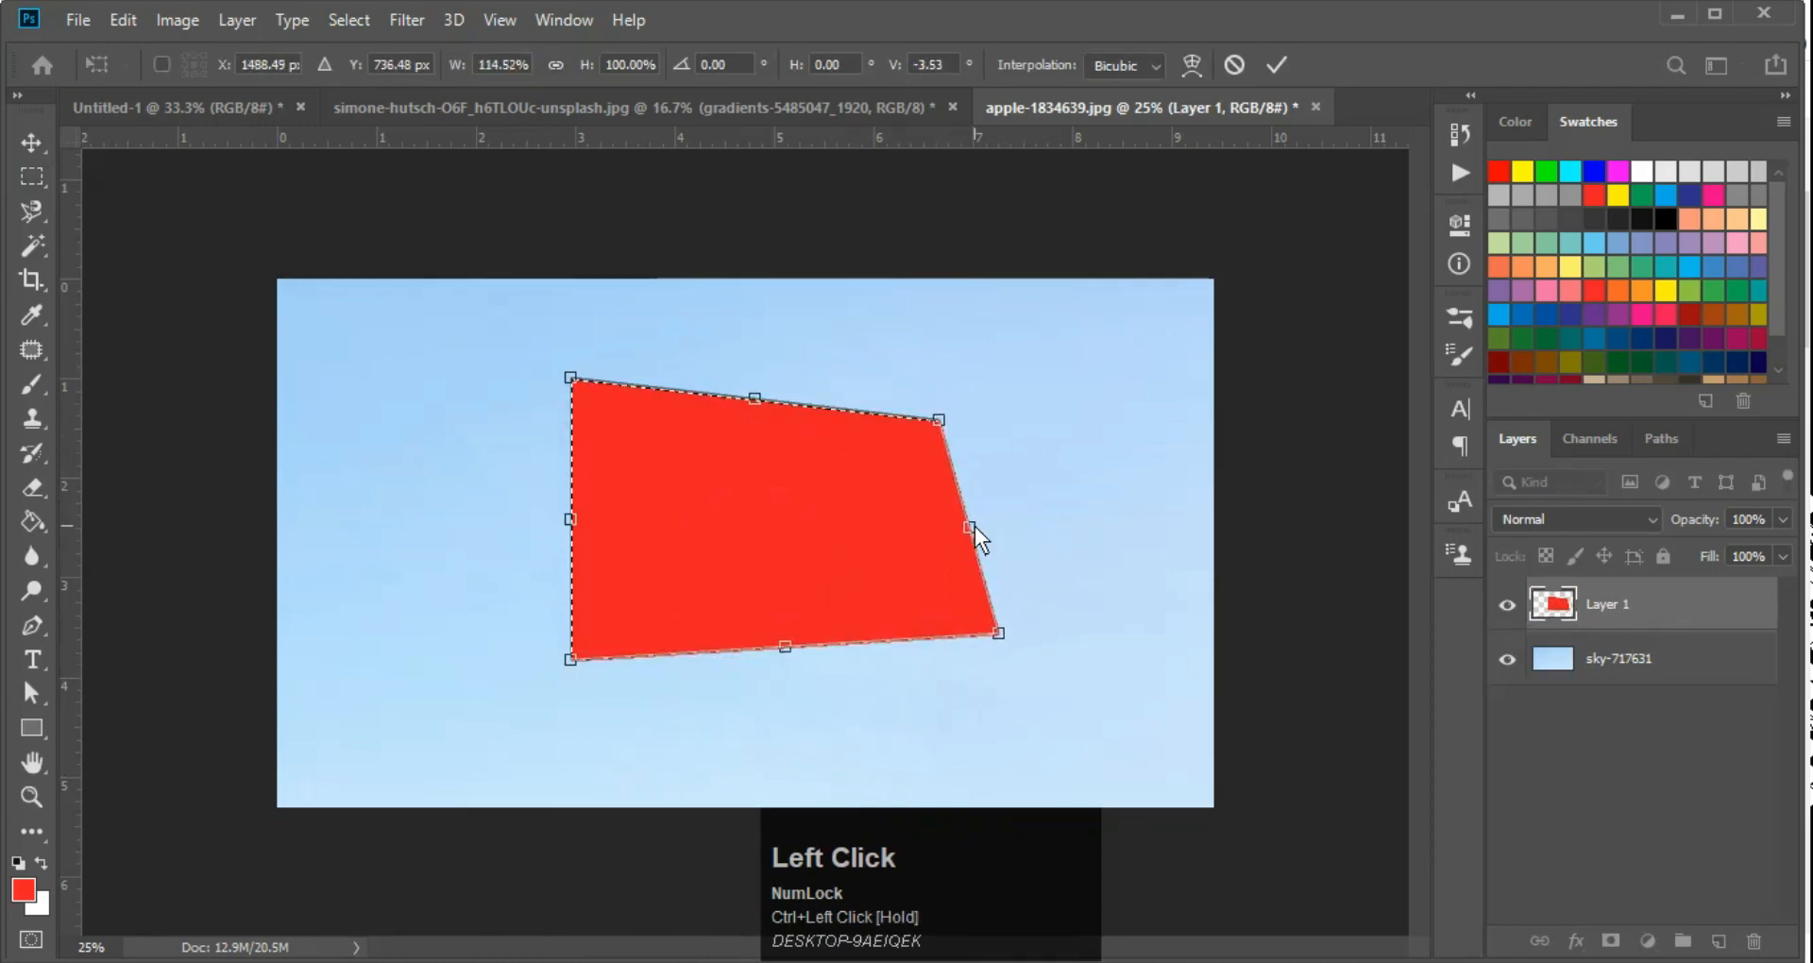
key(Return)
key(ctrl+z)
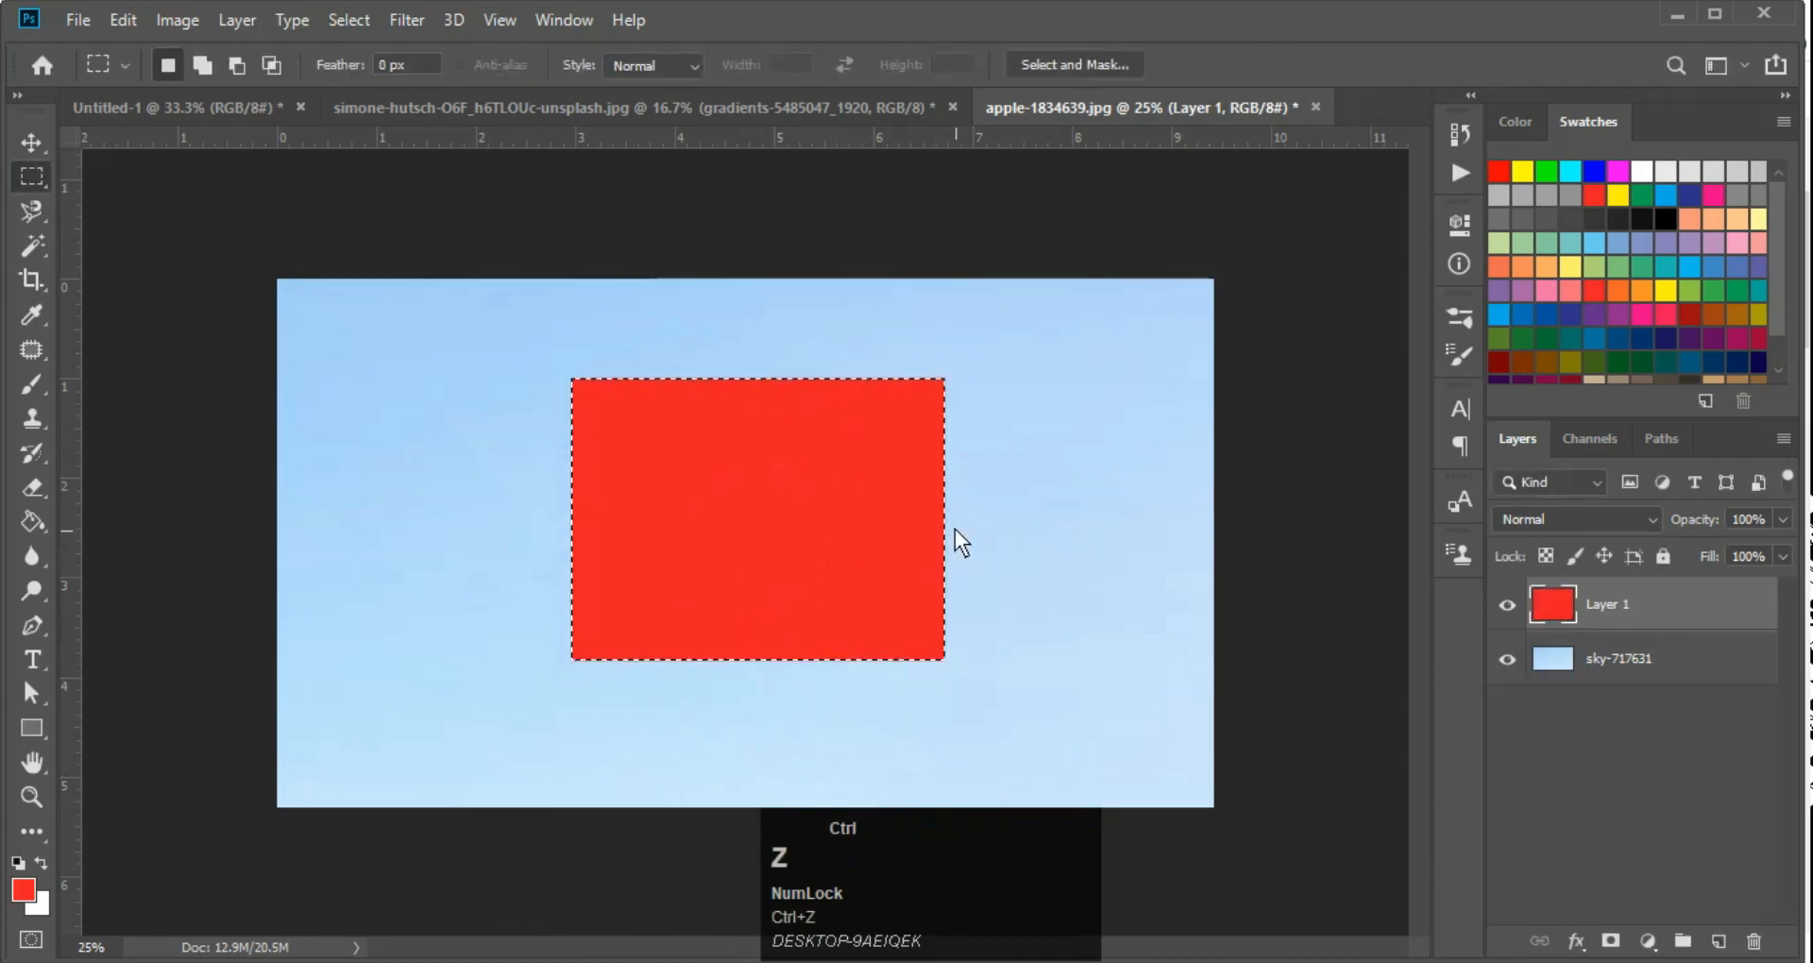
Scale the red rectangle on Layer 1 proportionally to about 89% using the Scale option of Free Transform
right_click(858, 484)
click(768, 493)
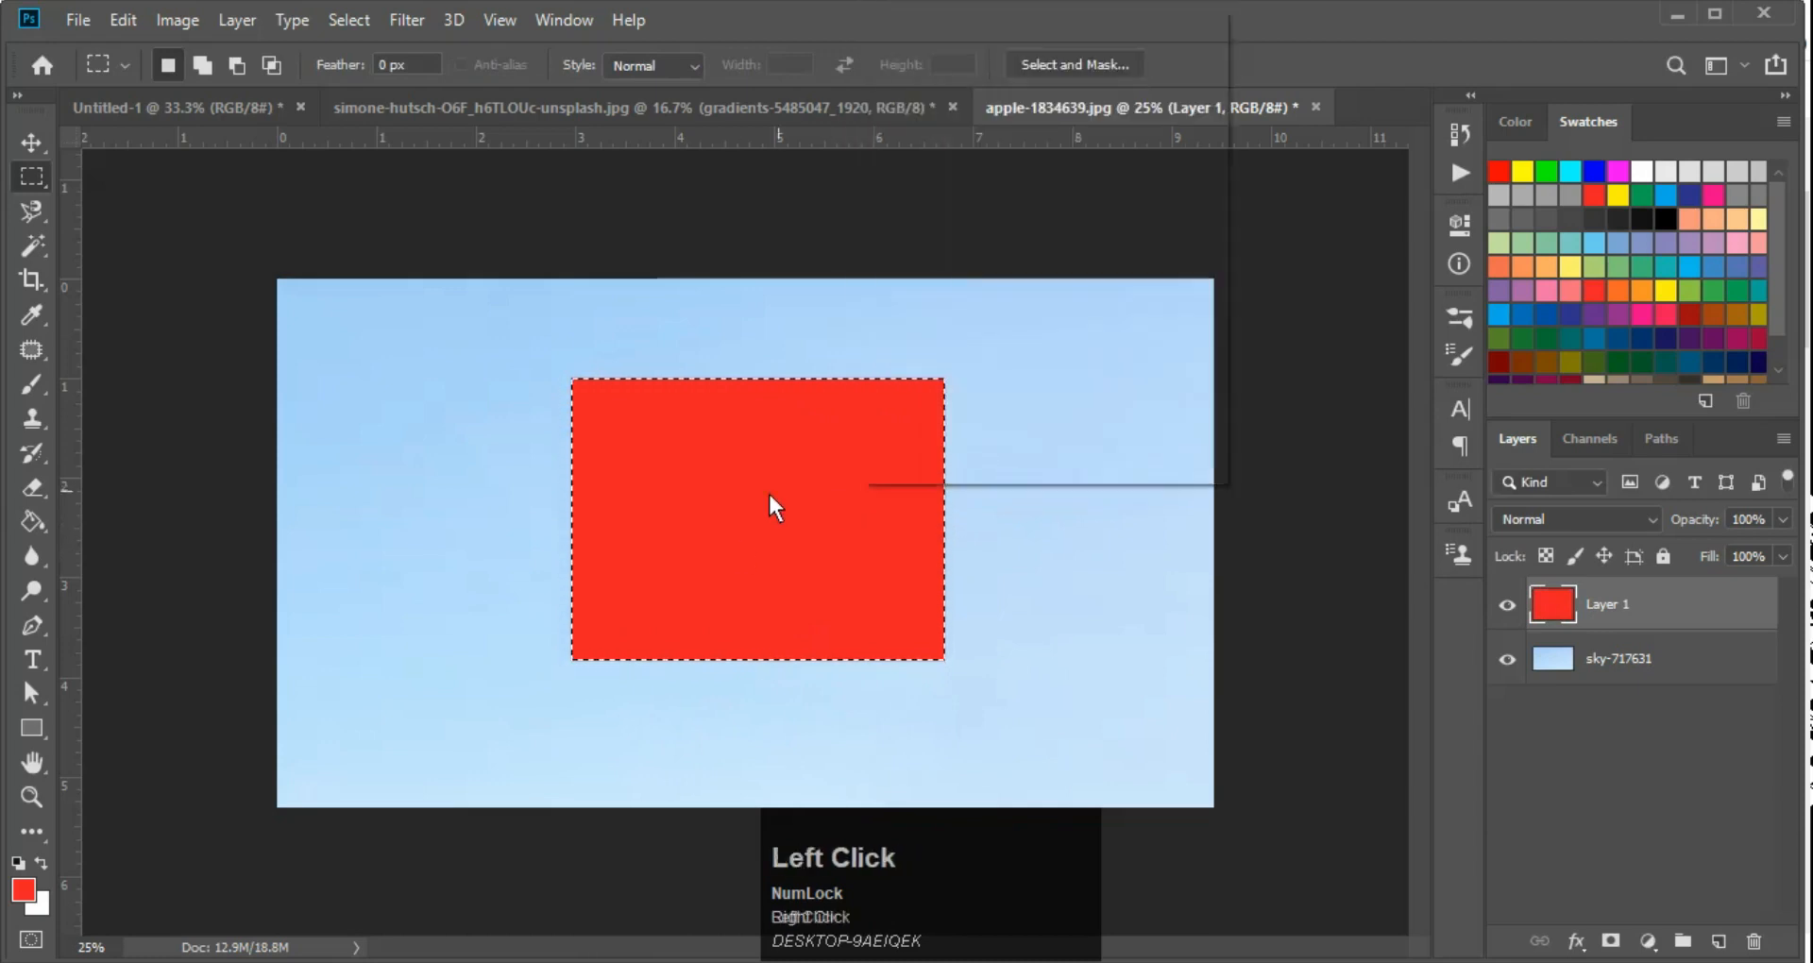
key(ctrl+t)
right_click(797, 484)
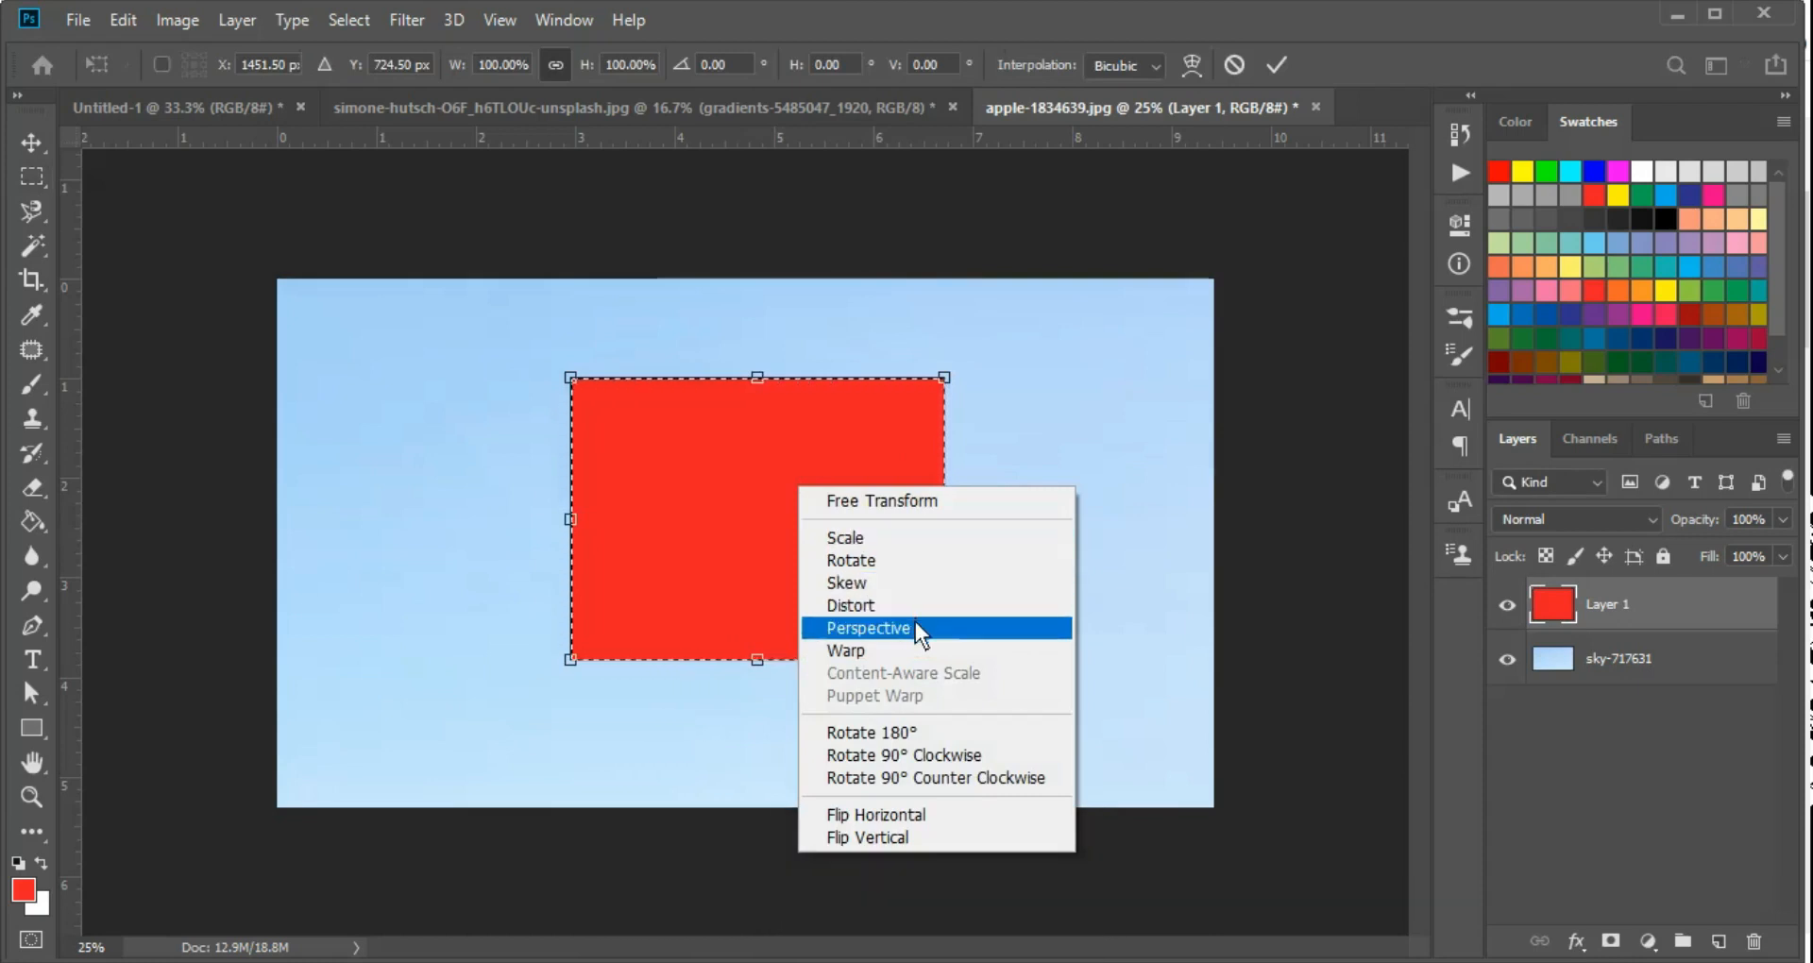
right_click(822, 479)
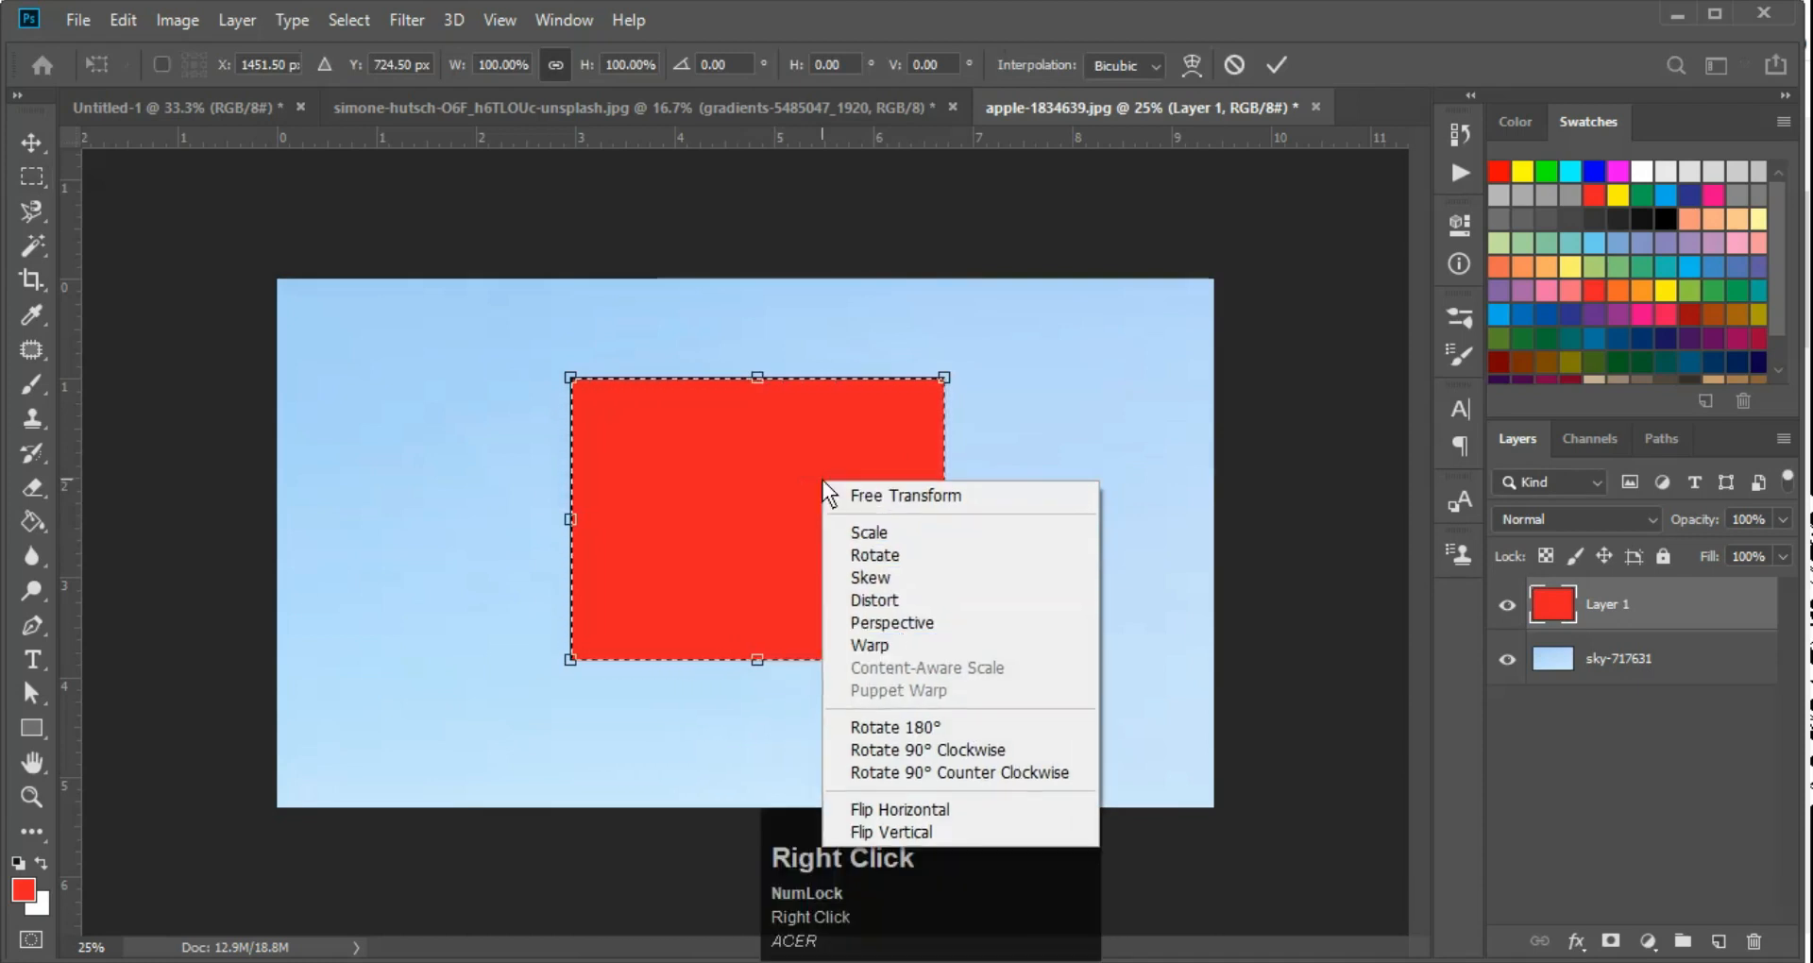
click(850, 533)
drag(944, 376, 869, 372)
Rotate the red rectangle on Layer 1 clockwise by about 0.9° with the Rotate option of Free Transform
right_click(752, 483)
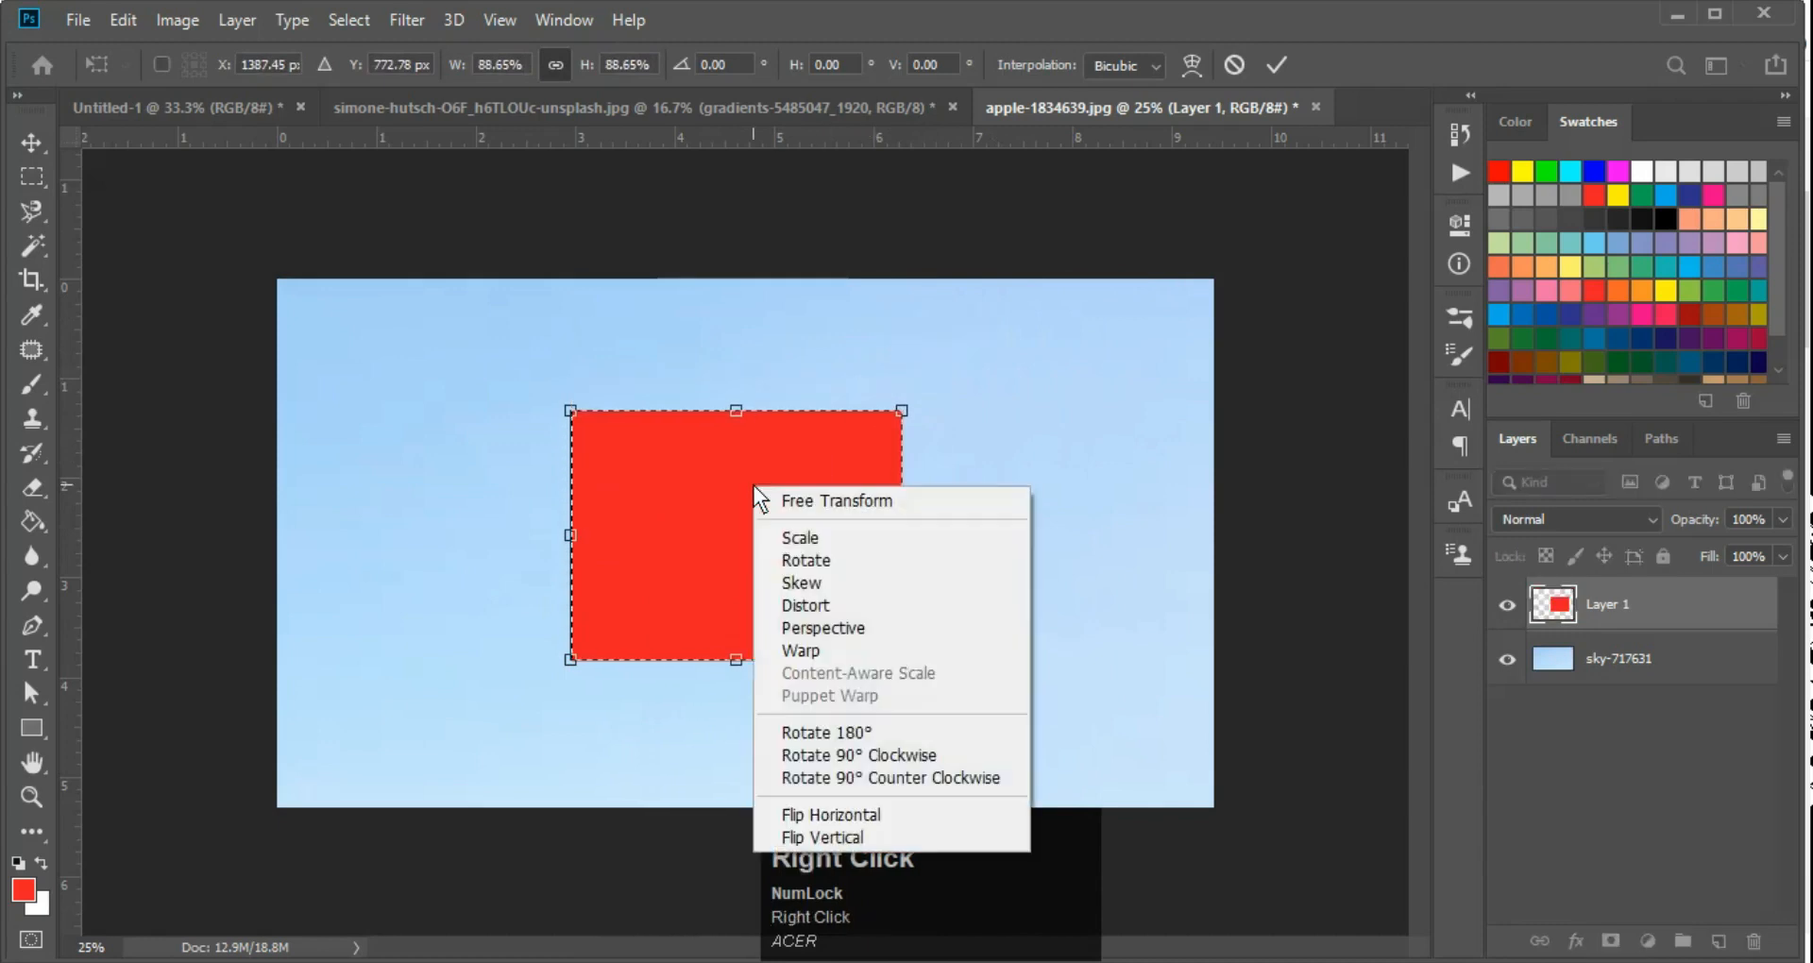
click(795, 559)
mouse_move(921, 389)
mouse_down()
mouse_move(382, 546)
mouse_move(859, 545)
mouse_move(903, 412)
mouse_up()
Skew the red rectangle on Layer 1, widening it to about 121% at its right side and shifting its upper and lower edges left
right_click(820, 529)
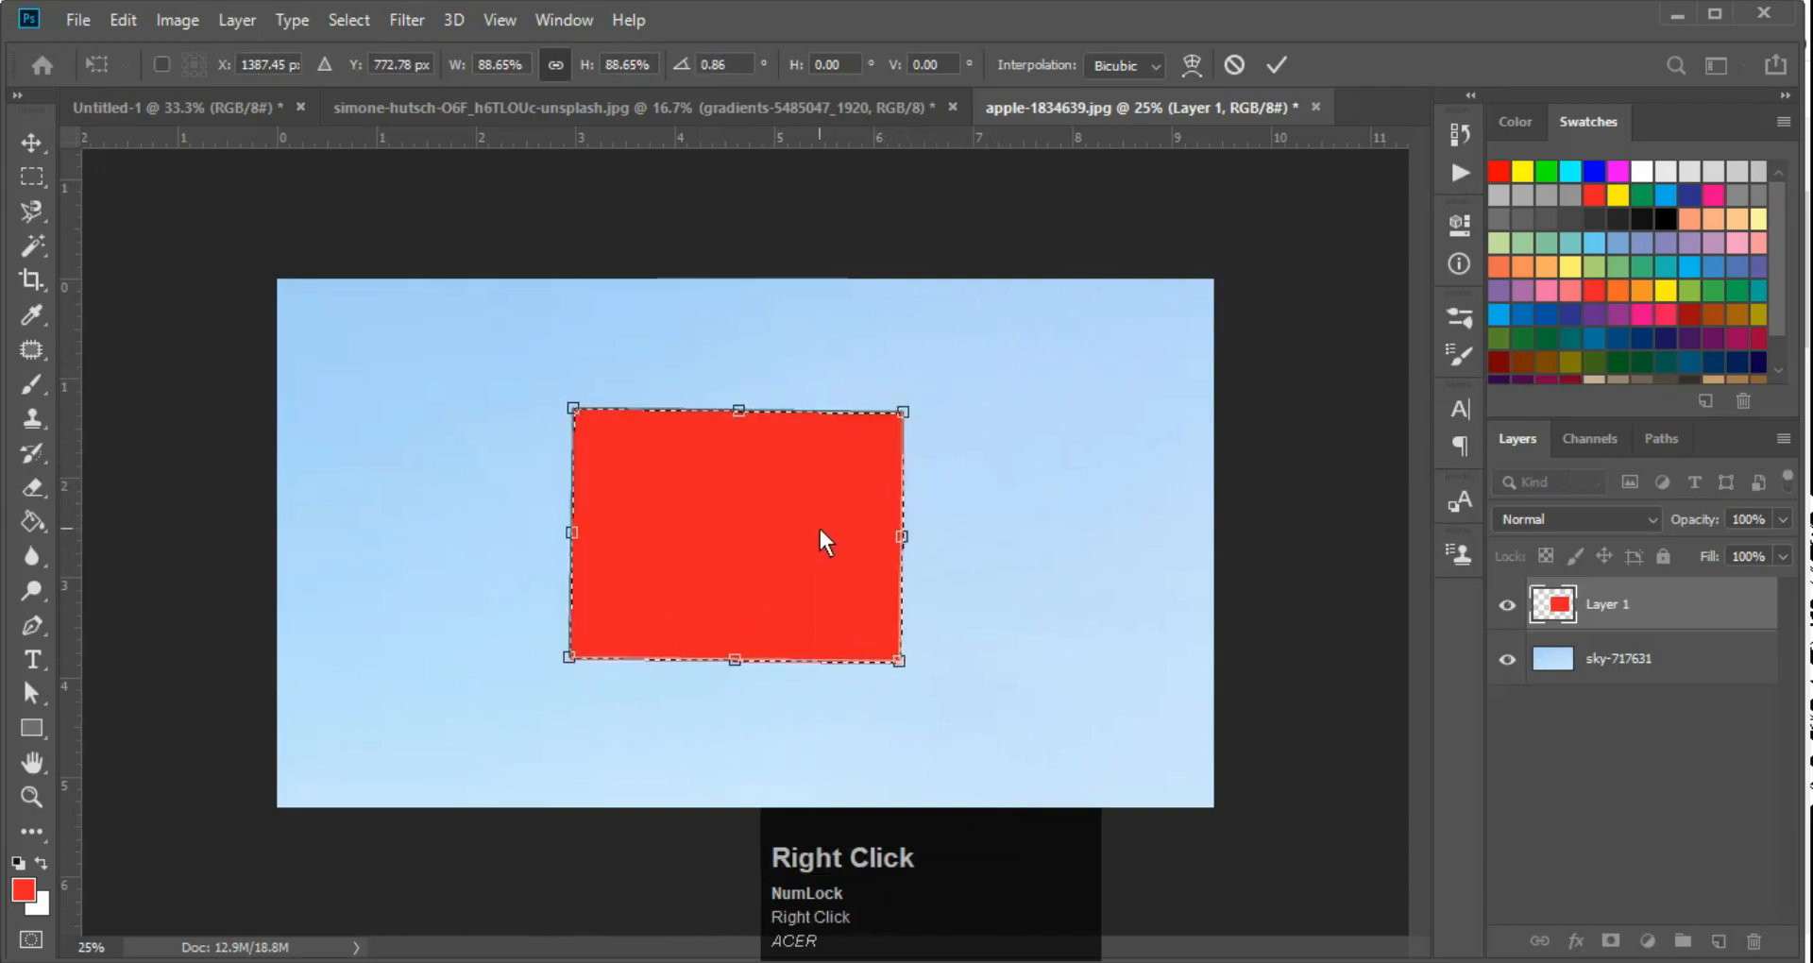
click(929, 627)
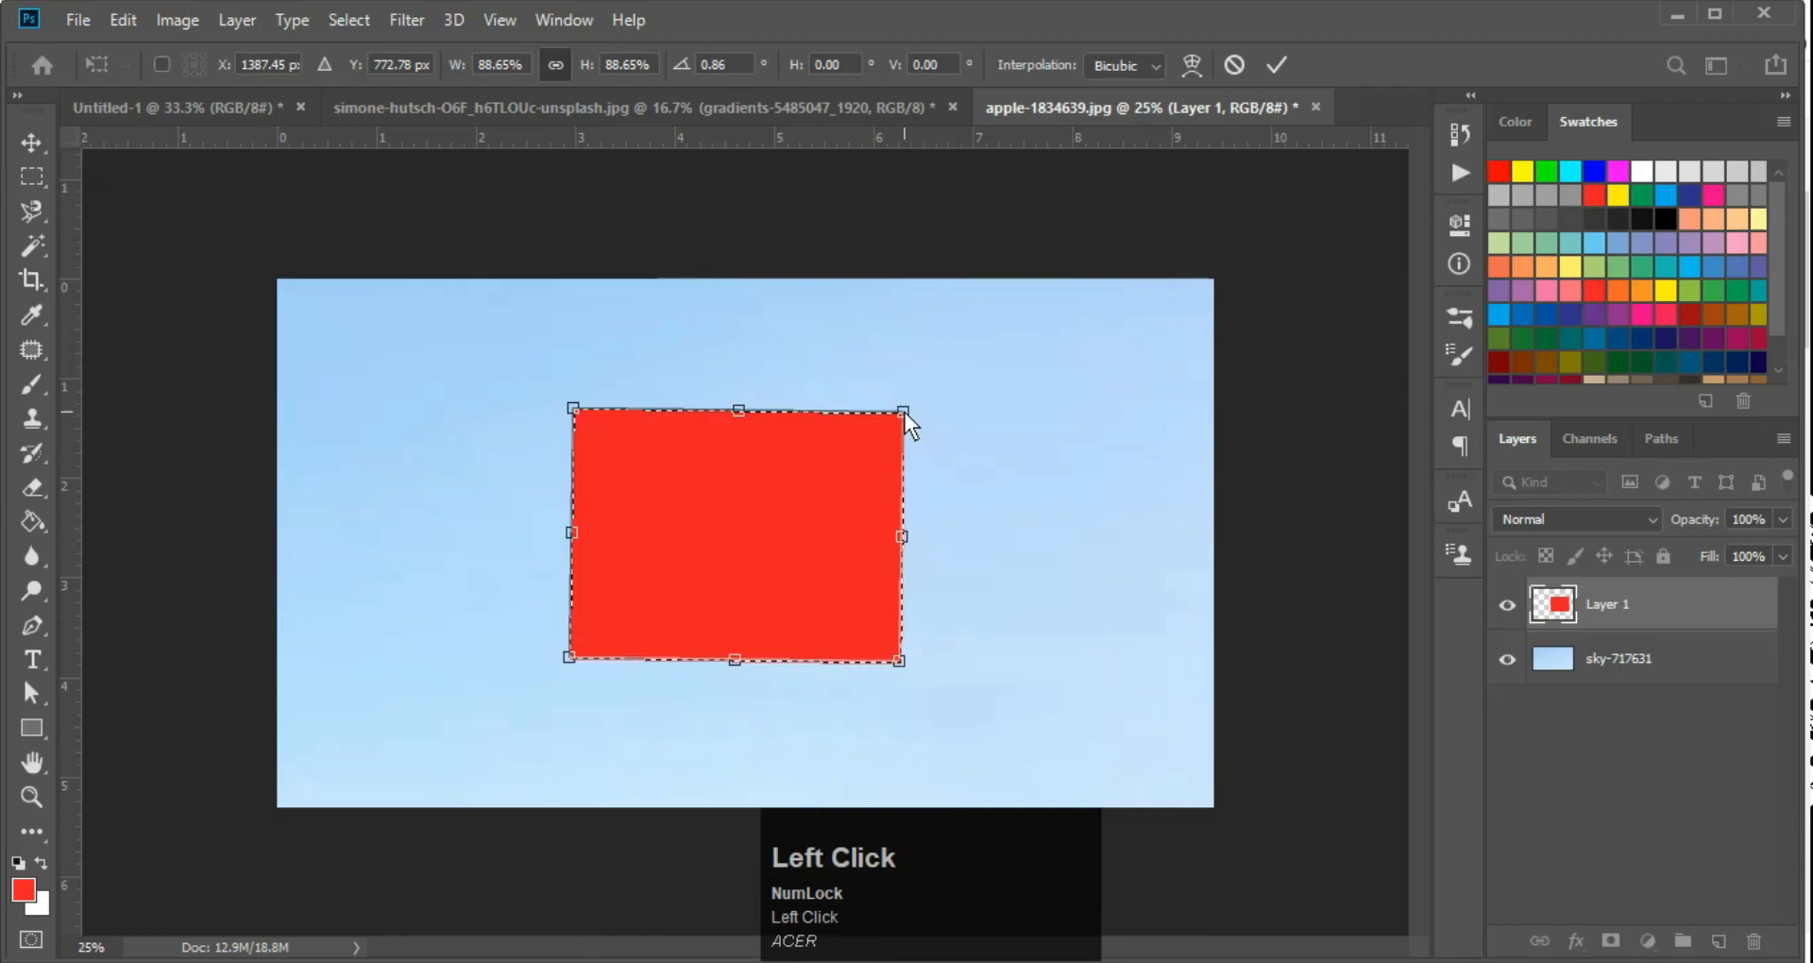
drag(903, 410, 1044, 317)
key(ctrl+z)
drag(899, 661, 1017, 661)
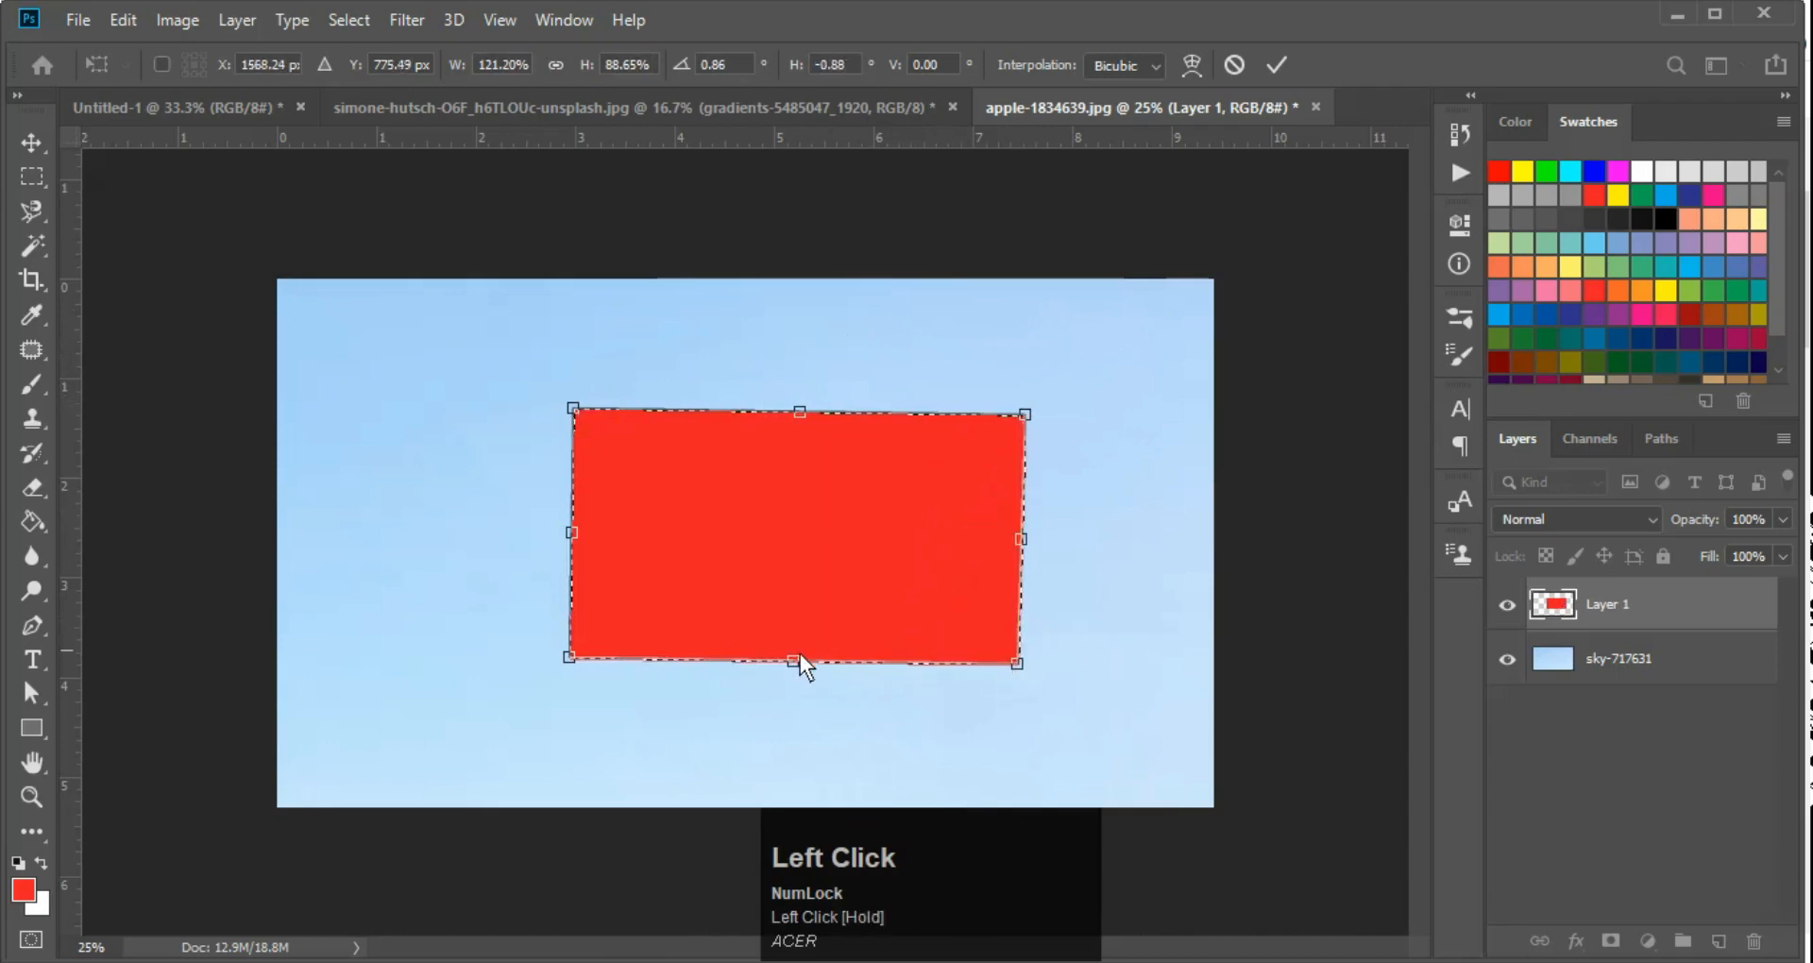
drag(790, 661, 764, 616)
drag(799, 413, 587, 434)
drag(735, 663, 601, 658)
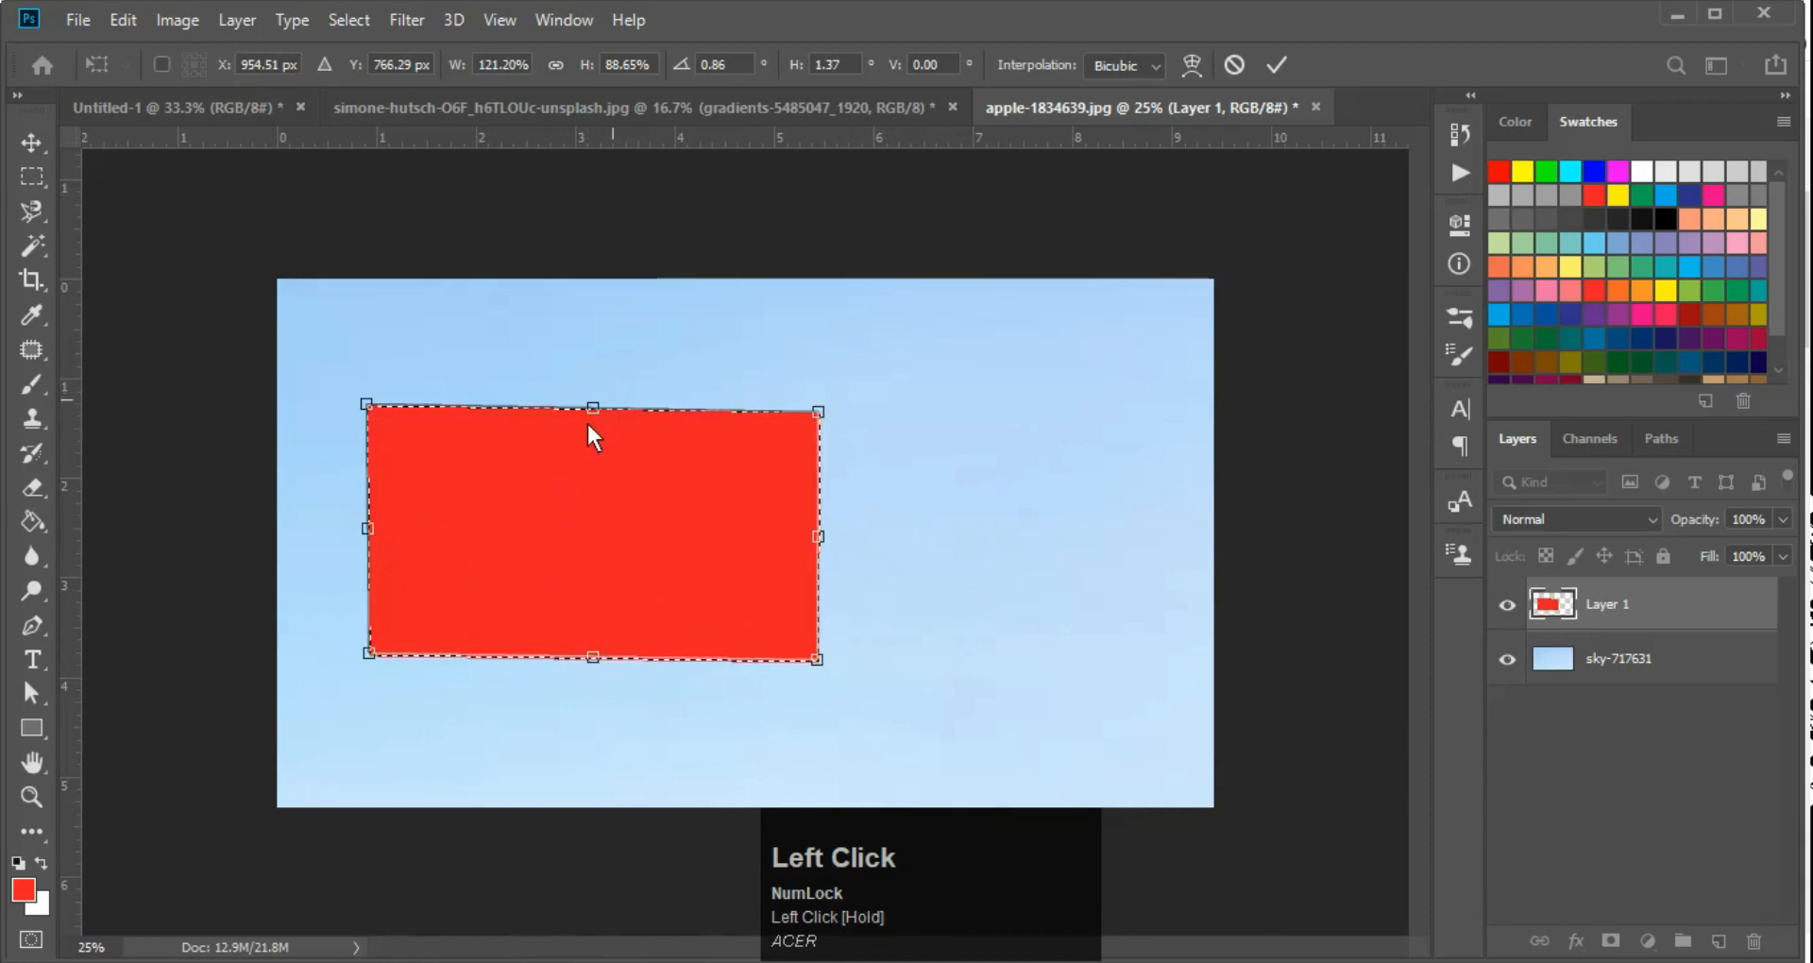
Distort the red rectangle by moving its upper-right corner up and inward and its lower-left corner slightly down
right_click(599, 446)
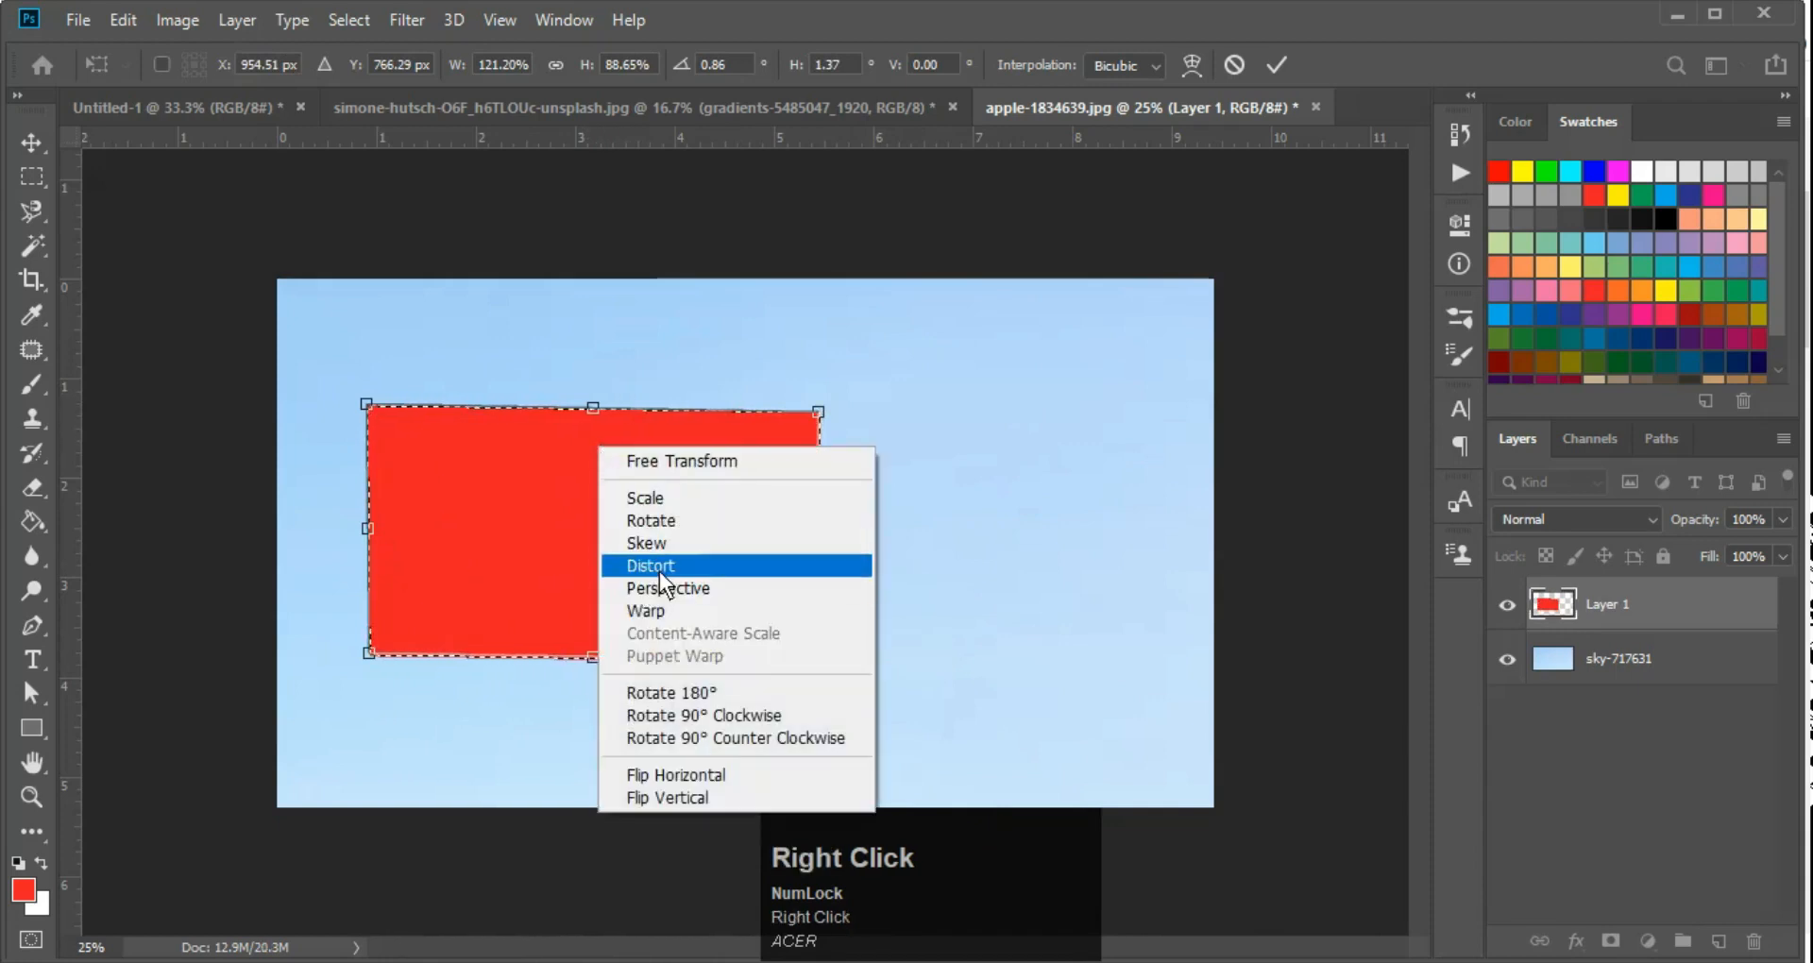
click(665, 570)
drag(818, 412, 803, 378)
mouse_move(819, 664)
mouse_down()
mouse_move(696, 774)
mouse_move(925, 627)
mouse_move(821, 665)
mouse_up()
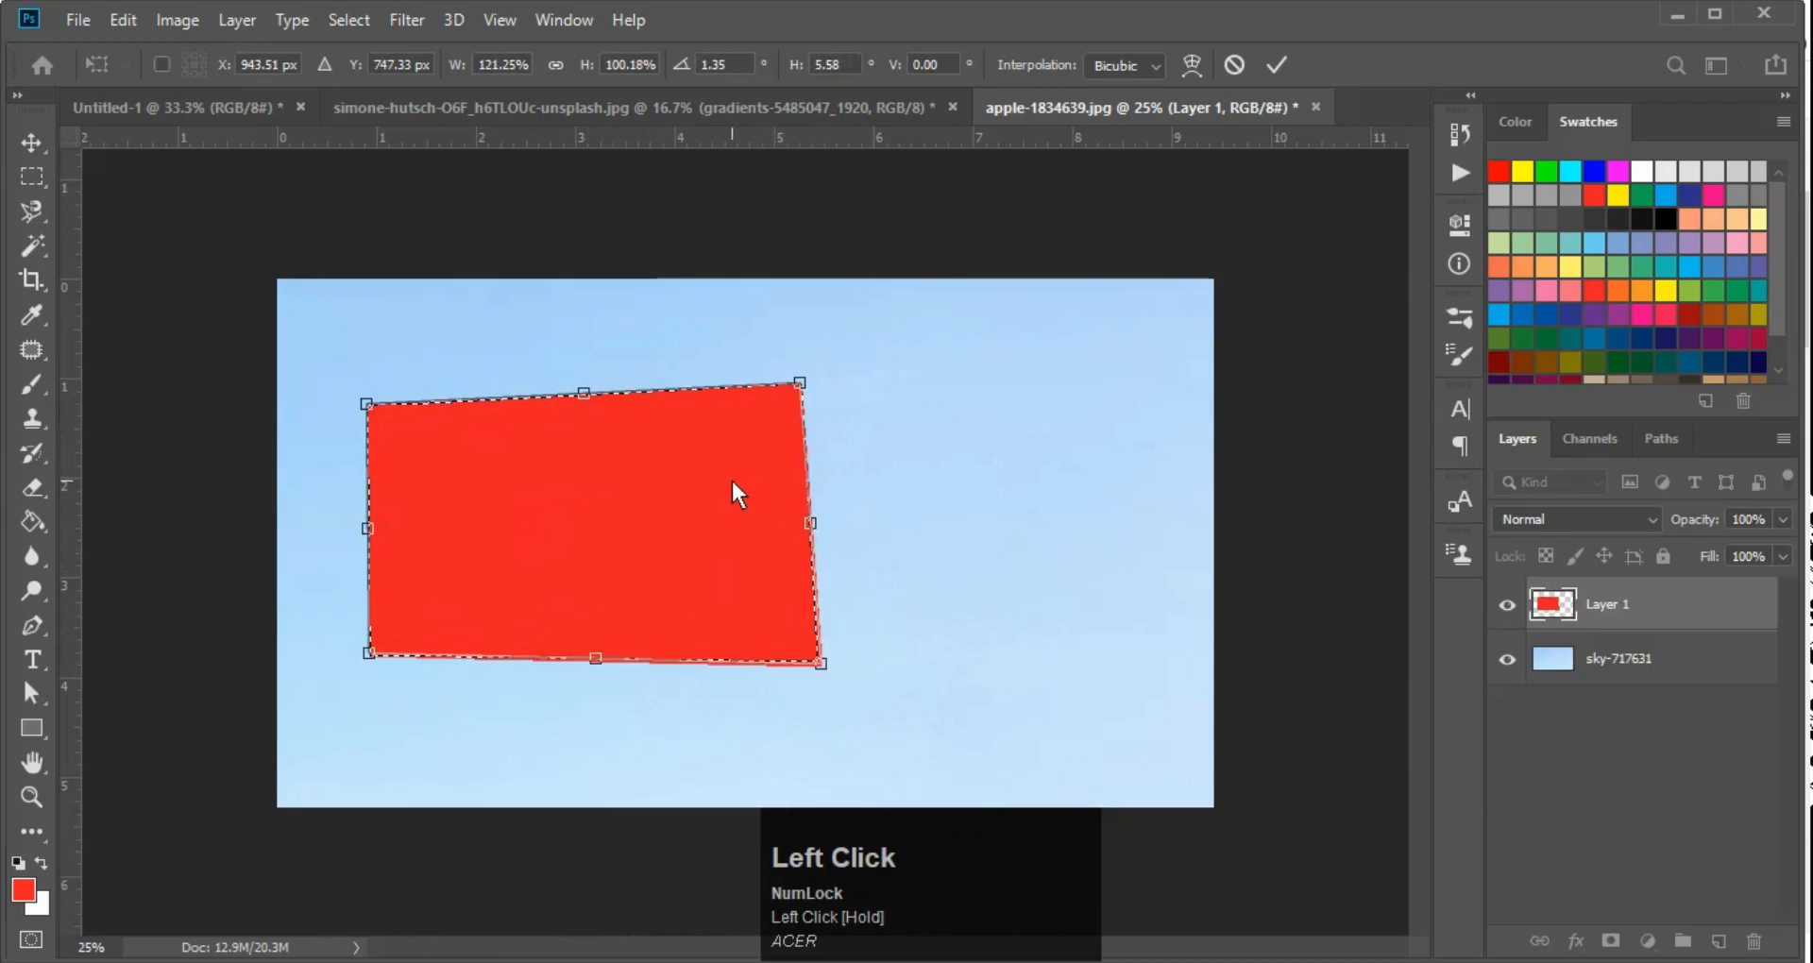
mouse_move(370, 654)
mouse_down()
mouse_move(576, 500)
mouse_move(363, 712)
mouse_move(524, 565)
mouse_move(388, 691)
mouse_move(378, 675)
mouse_up()
Apply a Perspective transform to the red shape so its right side narrows evenly from both corners
right_click(641, 524)
click(653, 660)
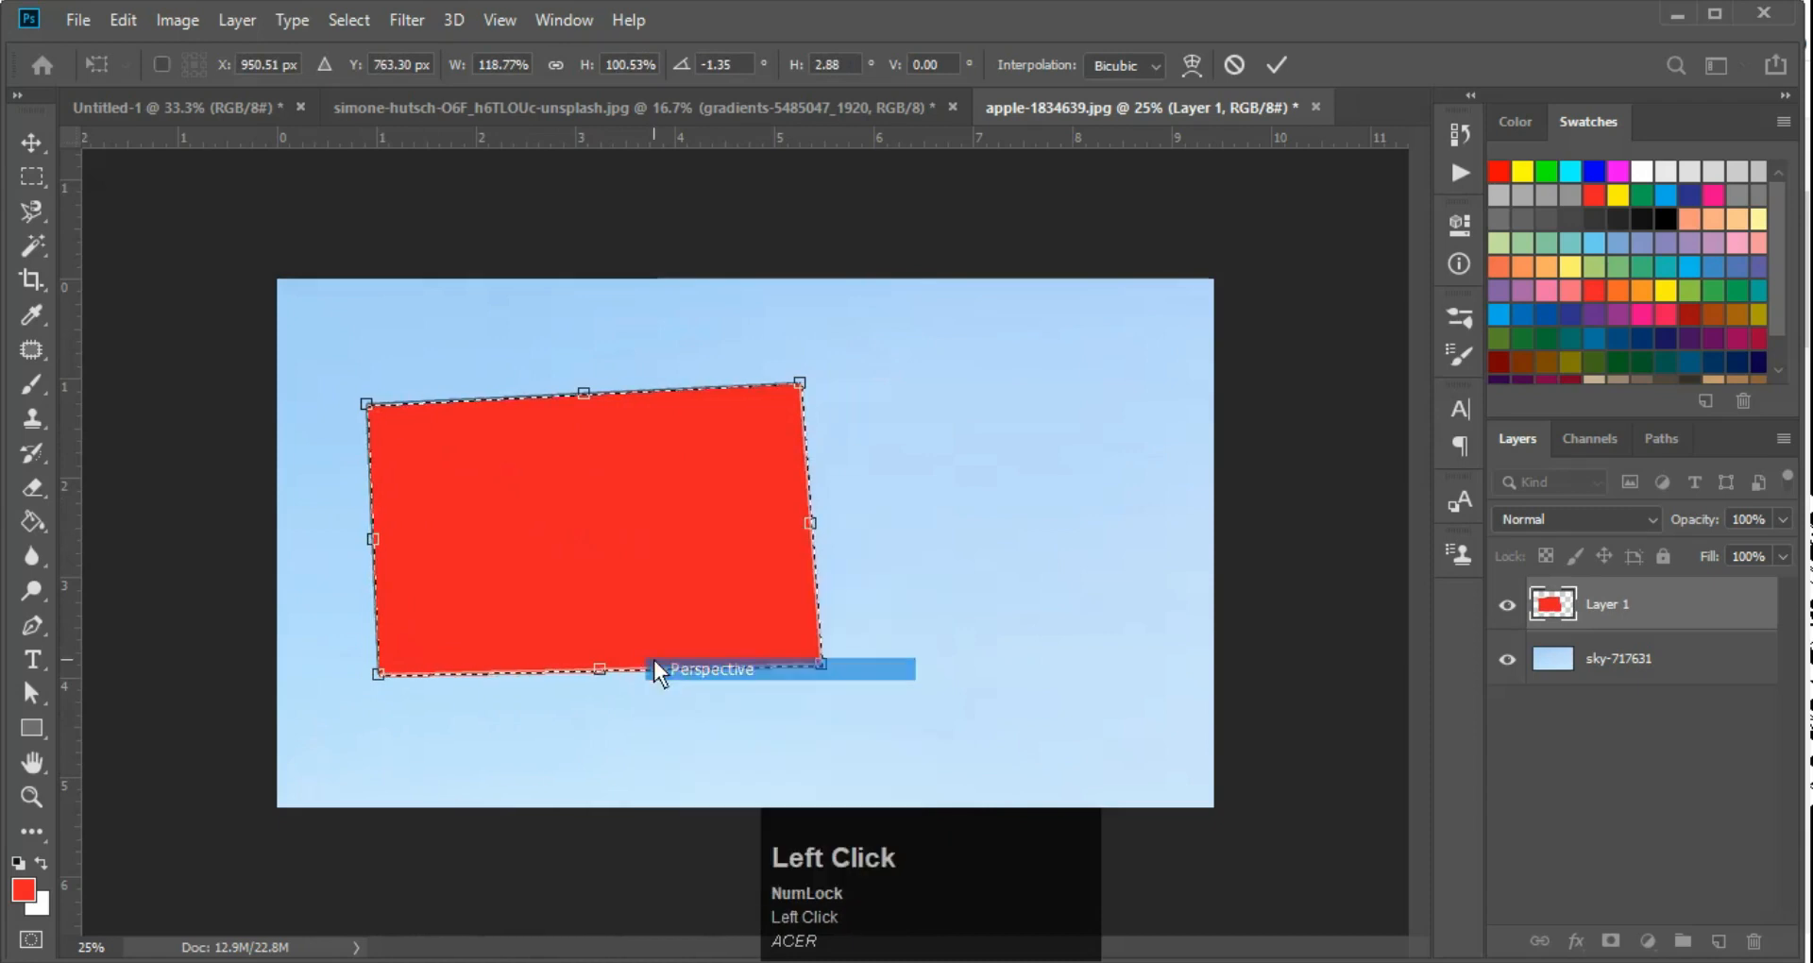
drag(797, 383, 825, 434)
Warp the red shape's four edges outward, pull its lower-right corner out slightly, apply the transform, and activate the Magic Wand tool
right_click(770, 473)
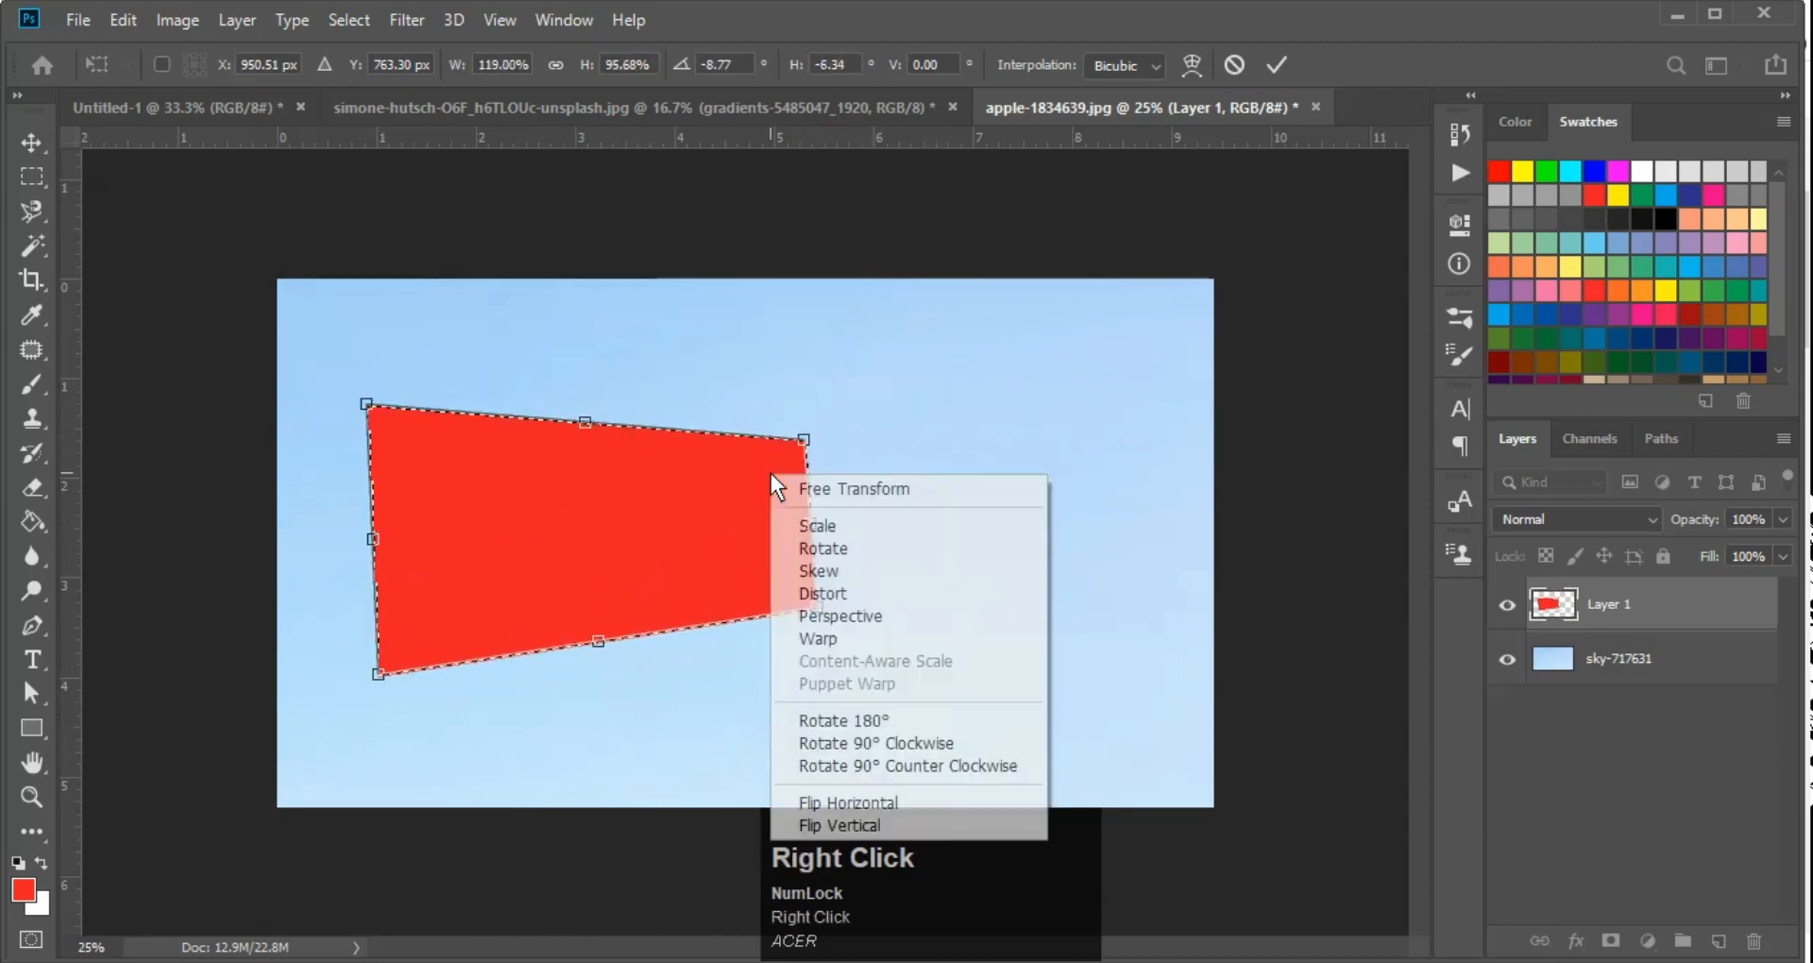
click(790, 637)
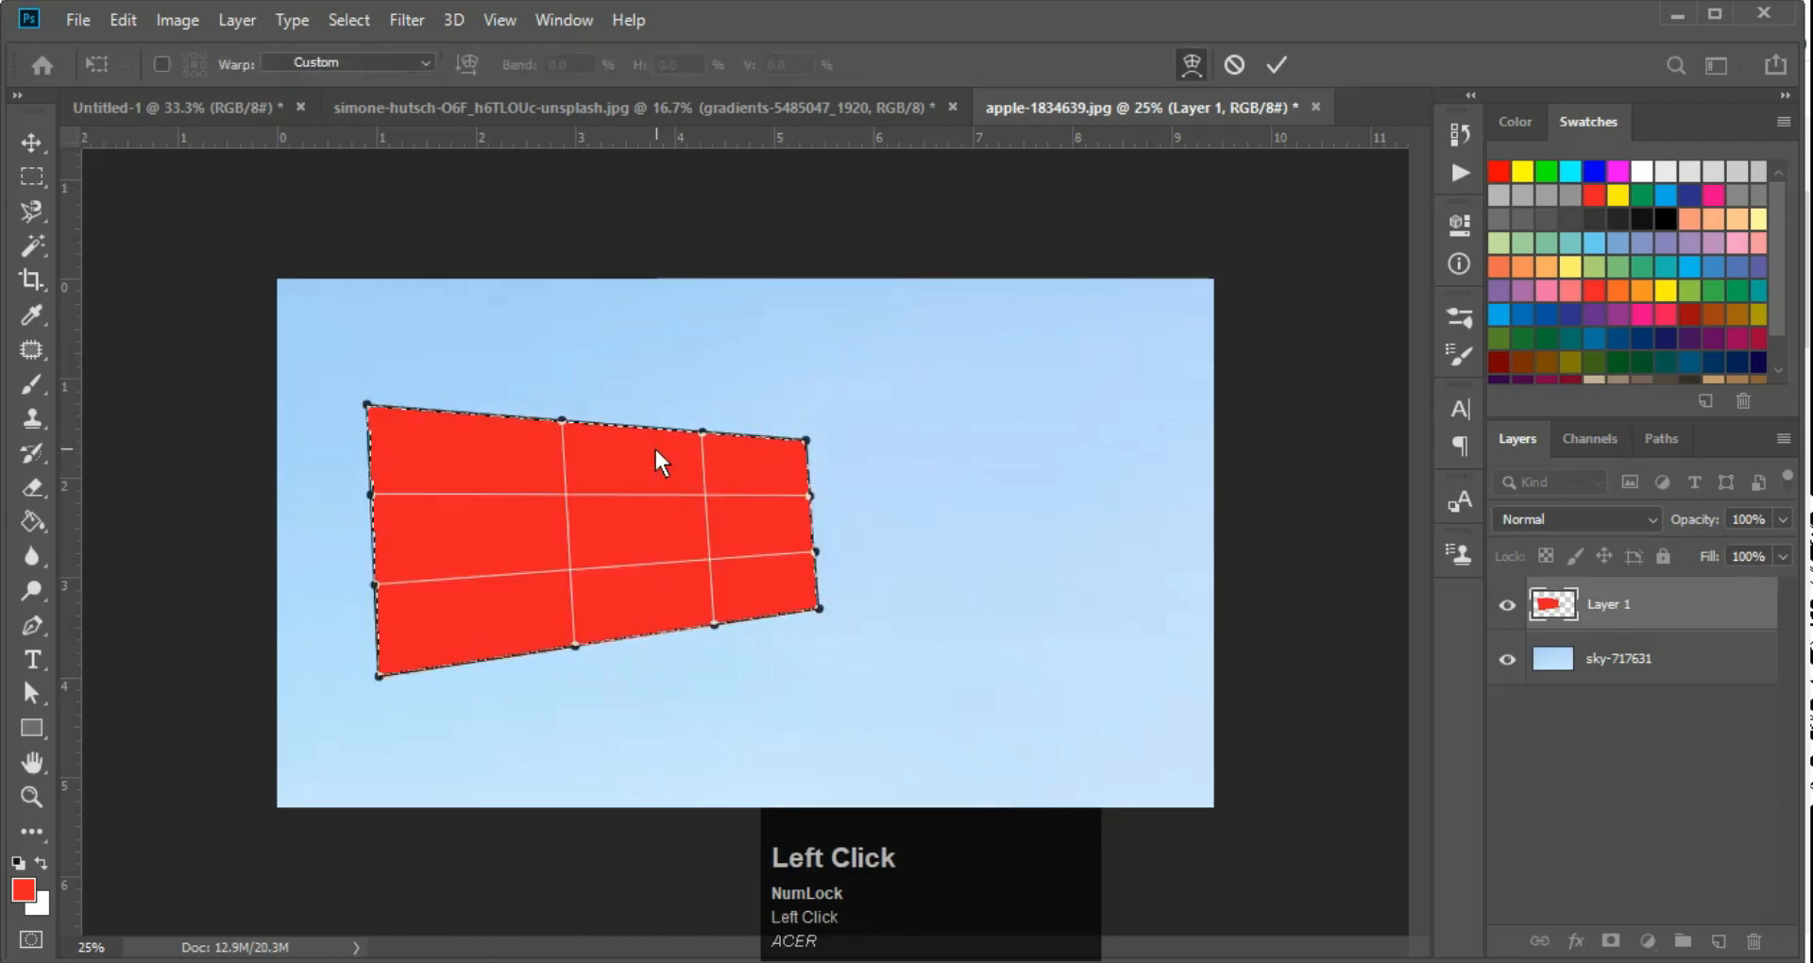
drag(591, 421, 599, 354)
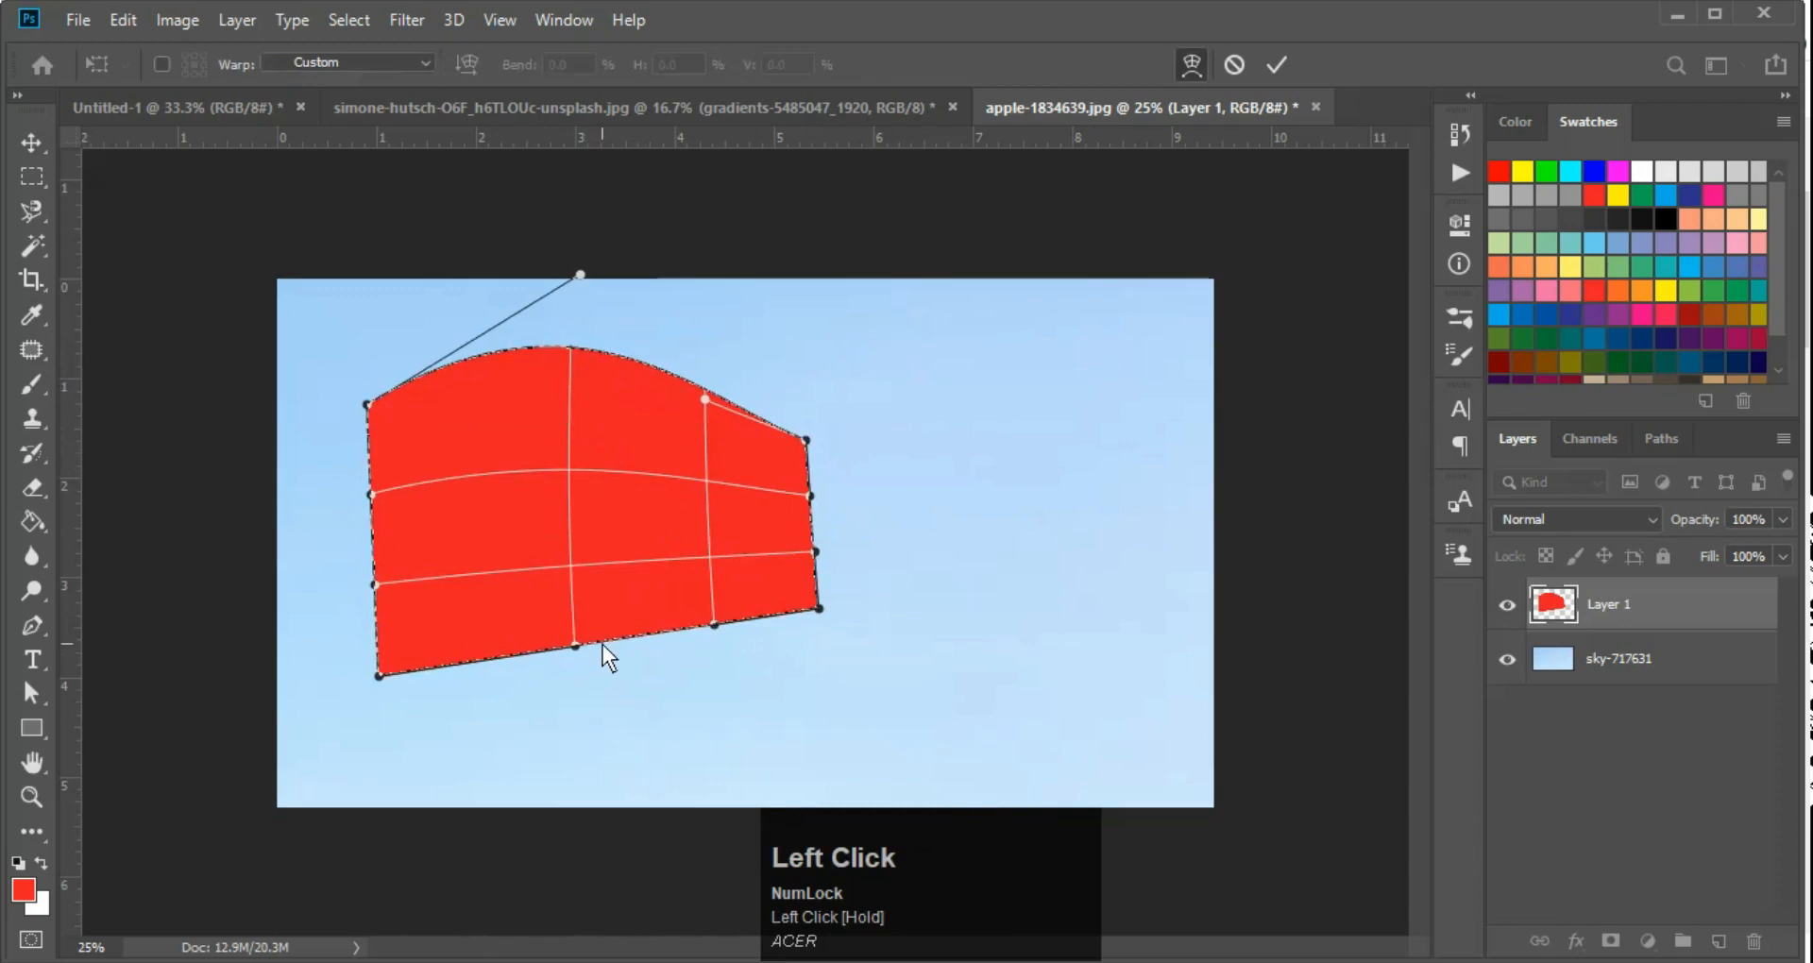
drag(627, 638, 623, 718)
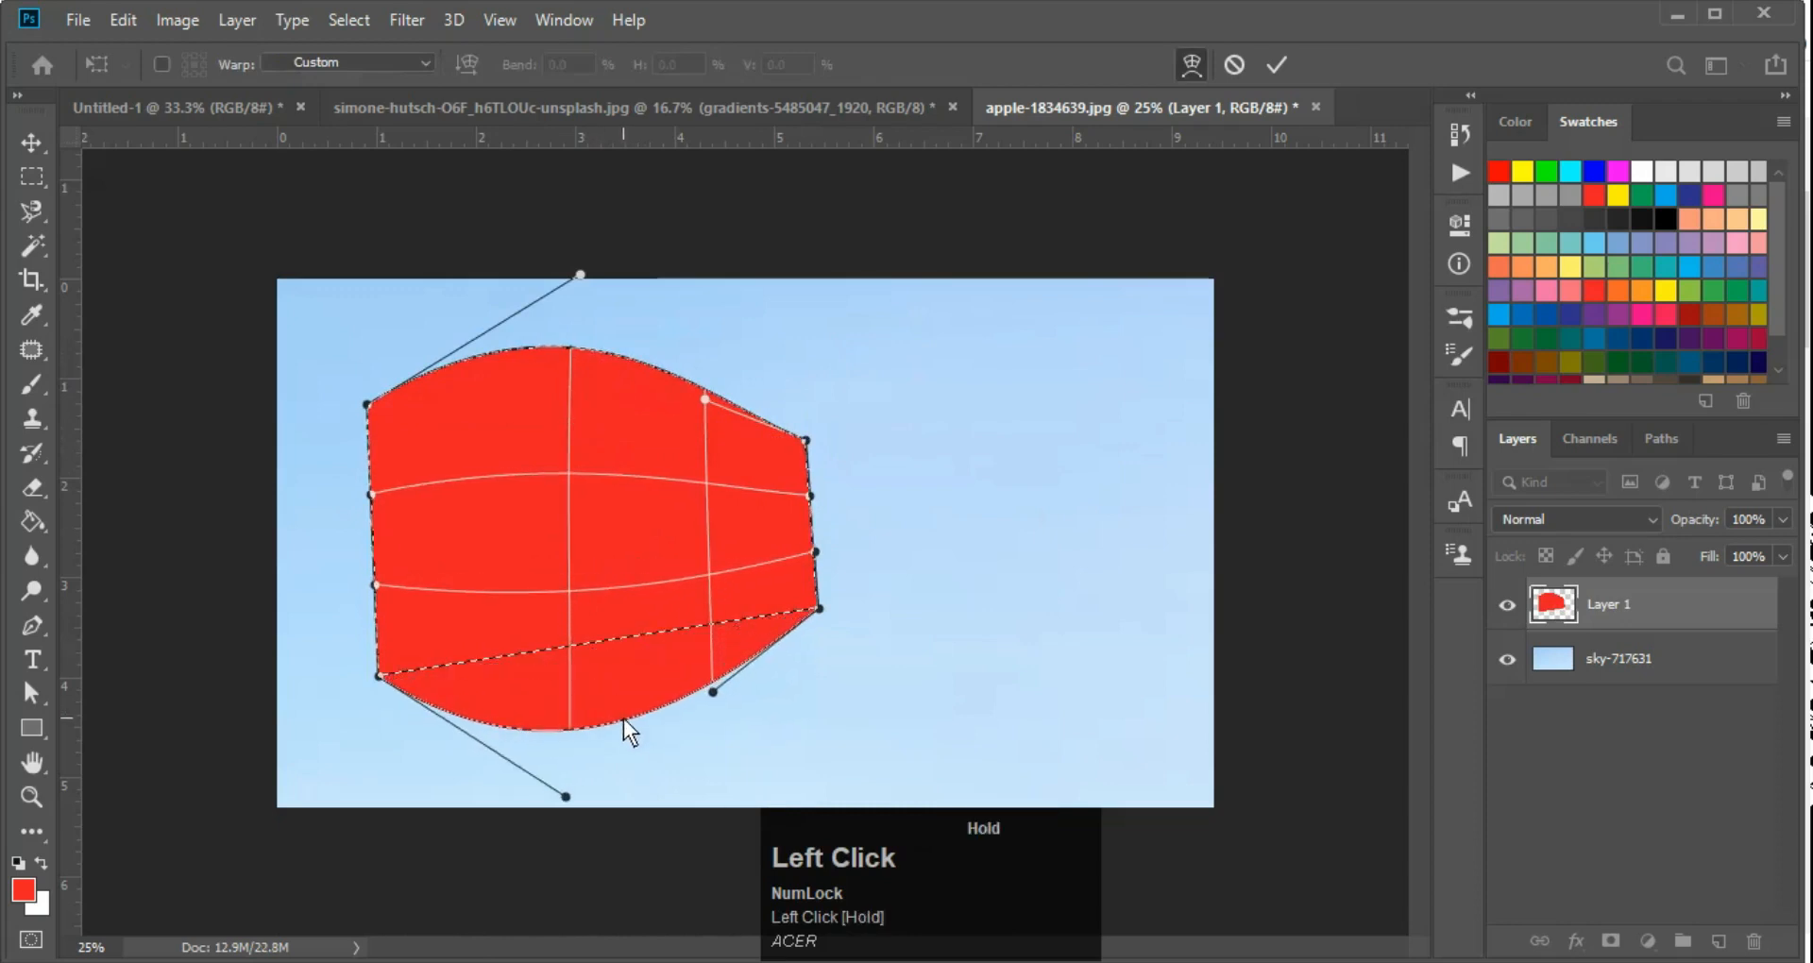
click(371, 536)
click(363, 534)
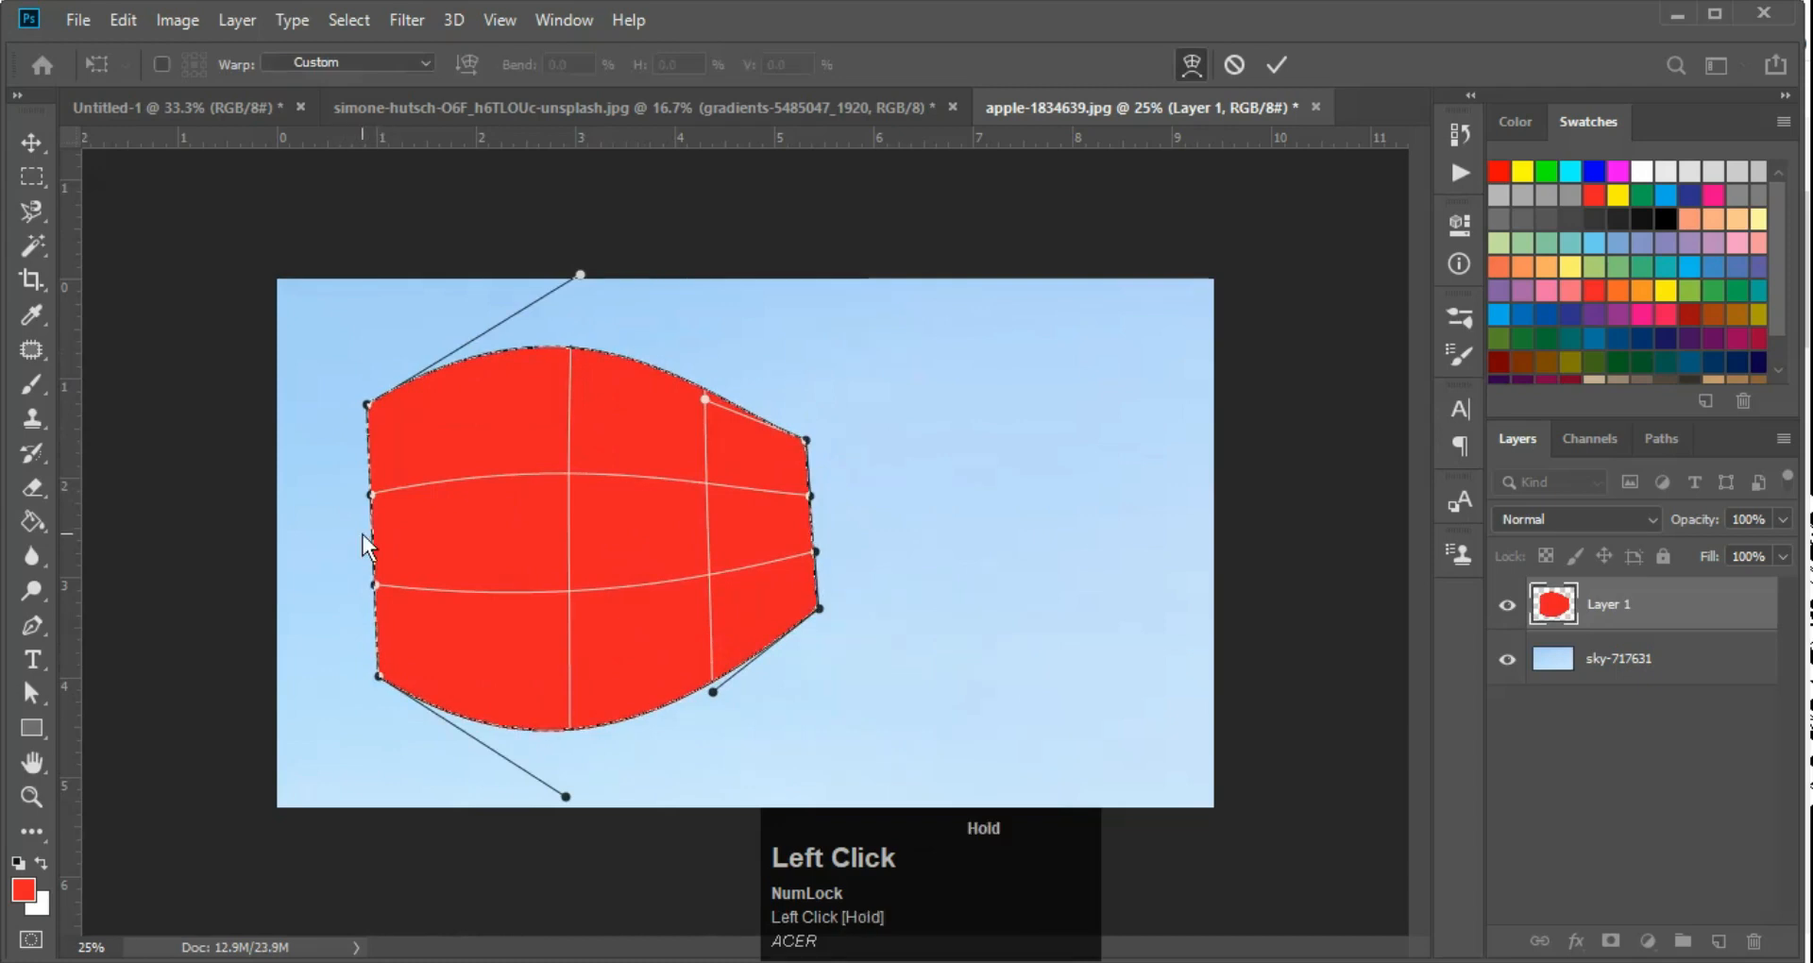
drag(372, 527, 332, 531)
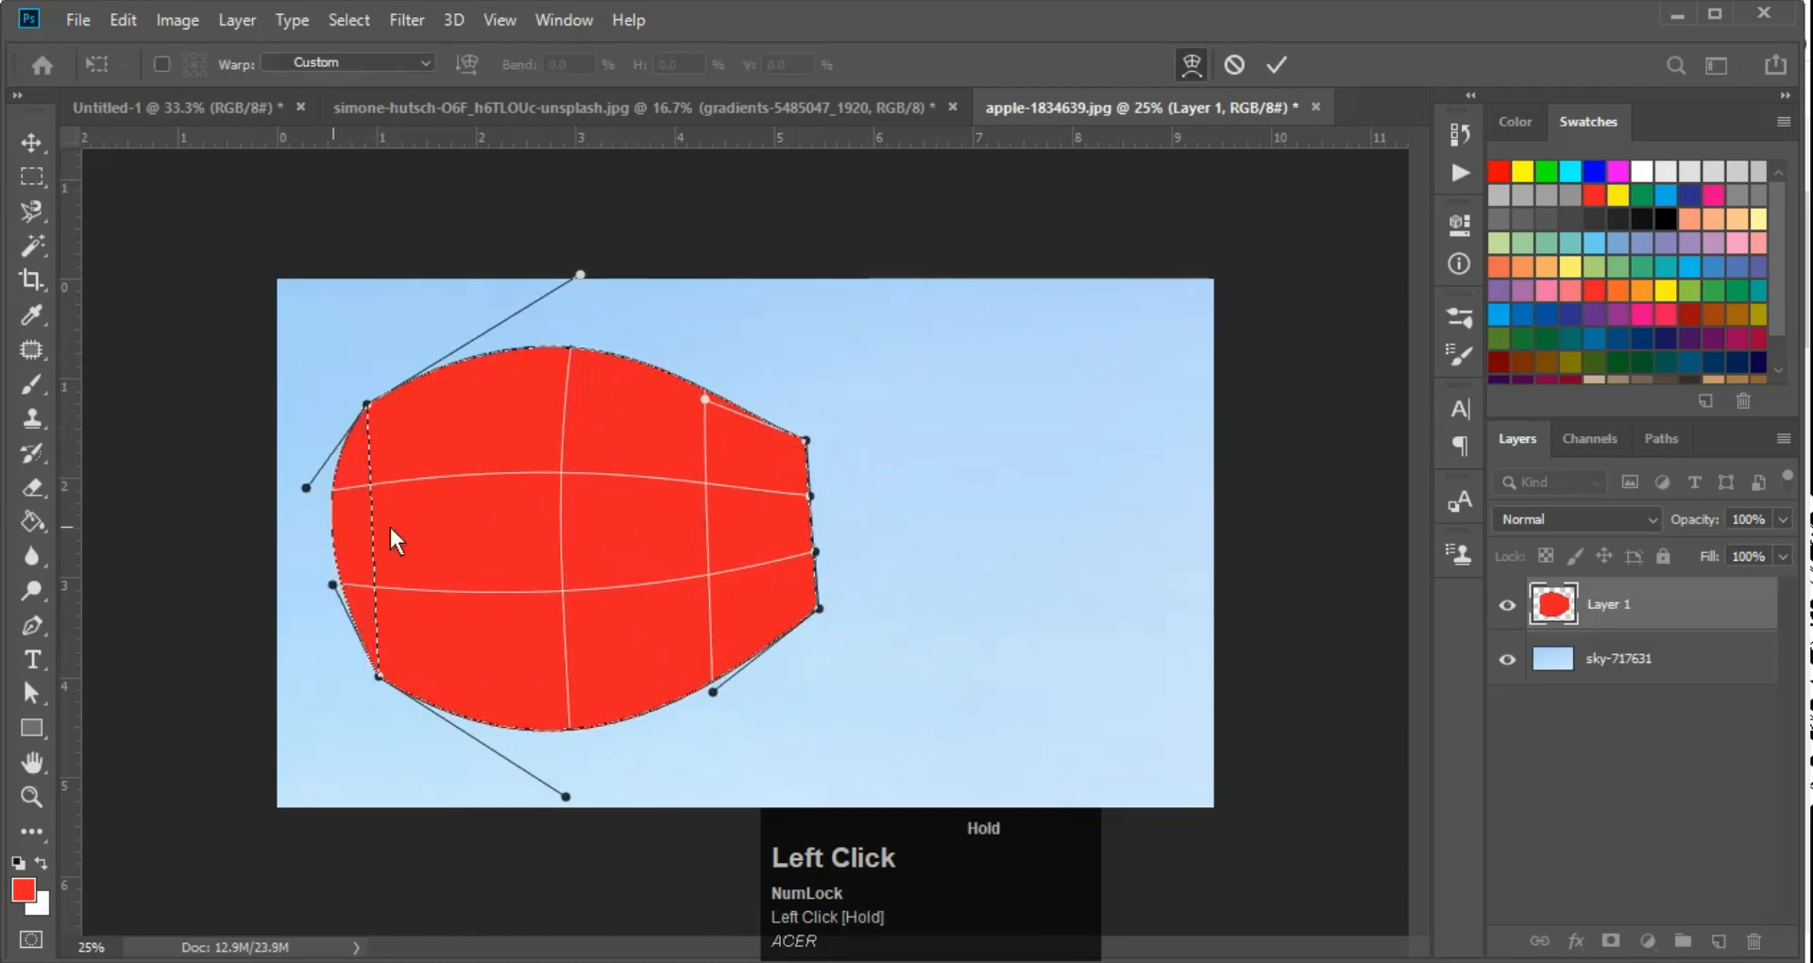
drag(804, 530, 867, 529)
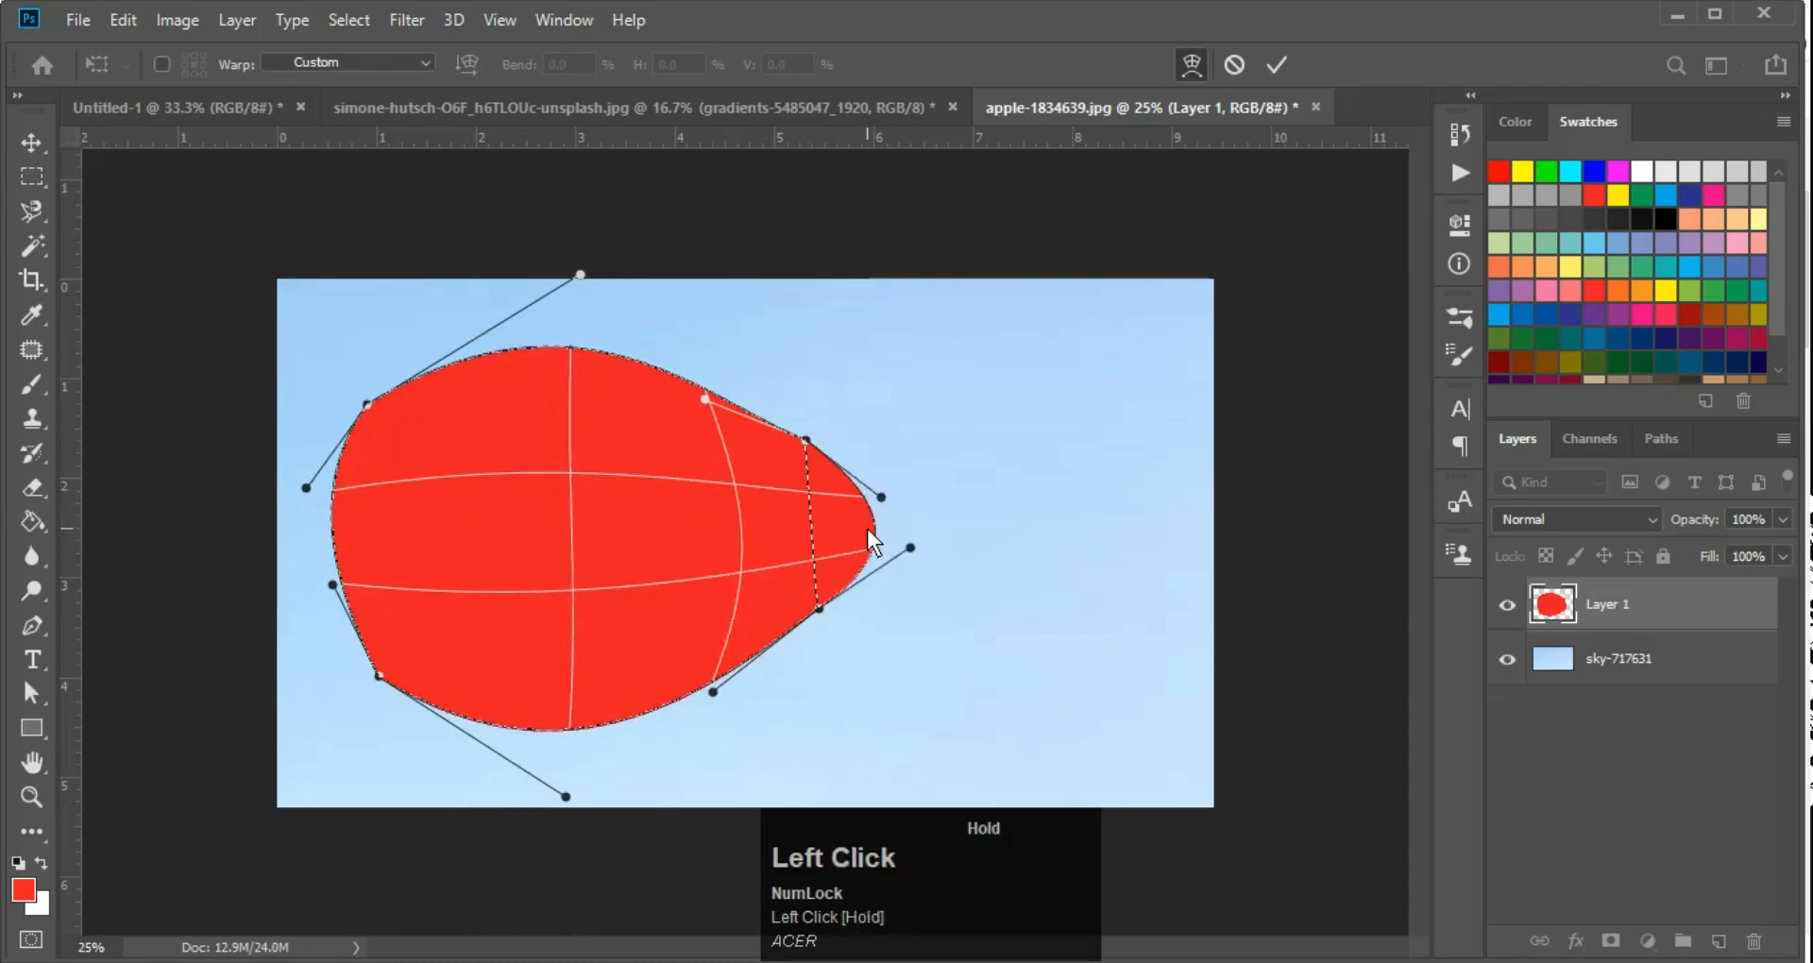
drag(676, 493, 837, 635)
key(Return)
key(w)
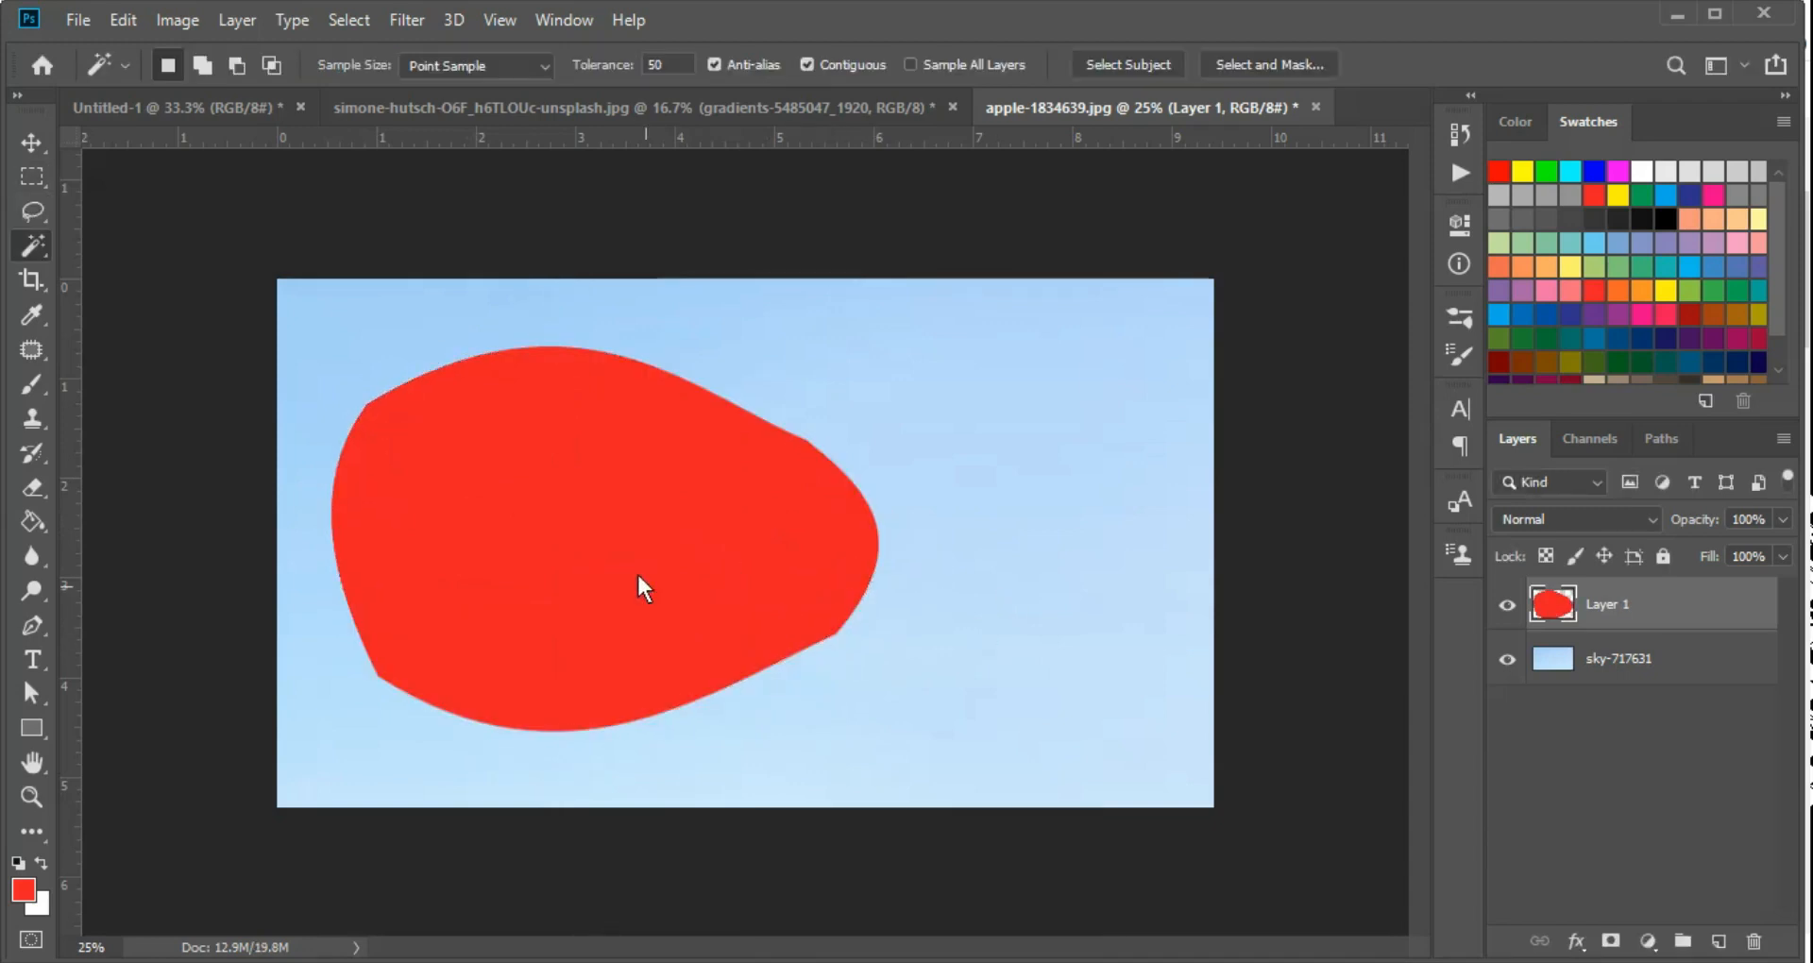